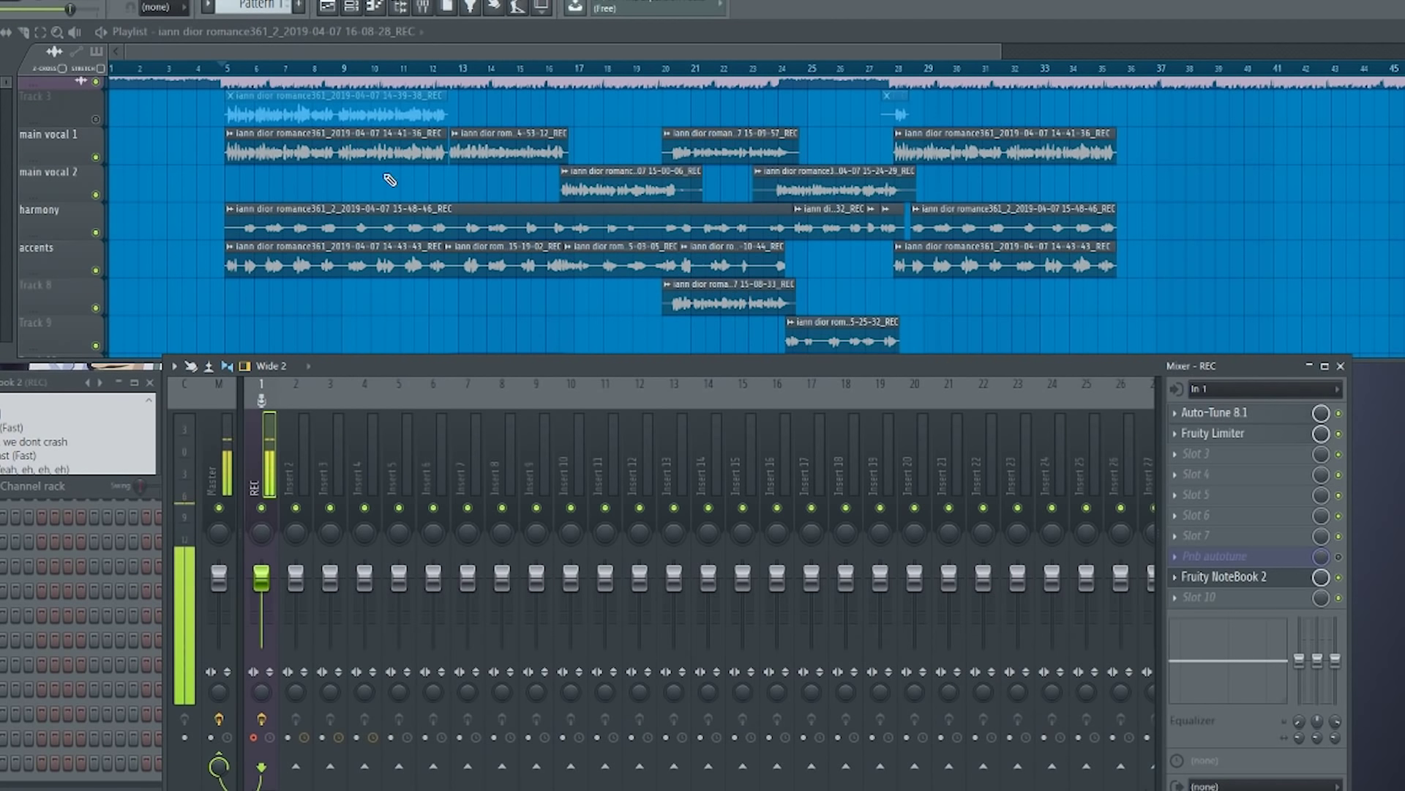
Look over the vocal tracks in the playlist and play the song from bar 5.
{"action": "scroll", "coordinate": [249, 188], "scroll_direction": "down", "scroll_amount": 2}
{"action": "scroll", "coordinate": [339, 235], "scroll_direction": "up", "scroll_amount": 4}
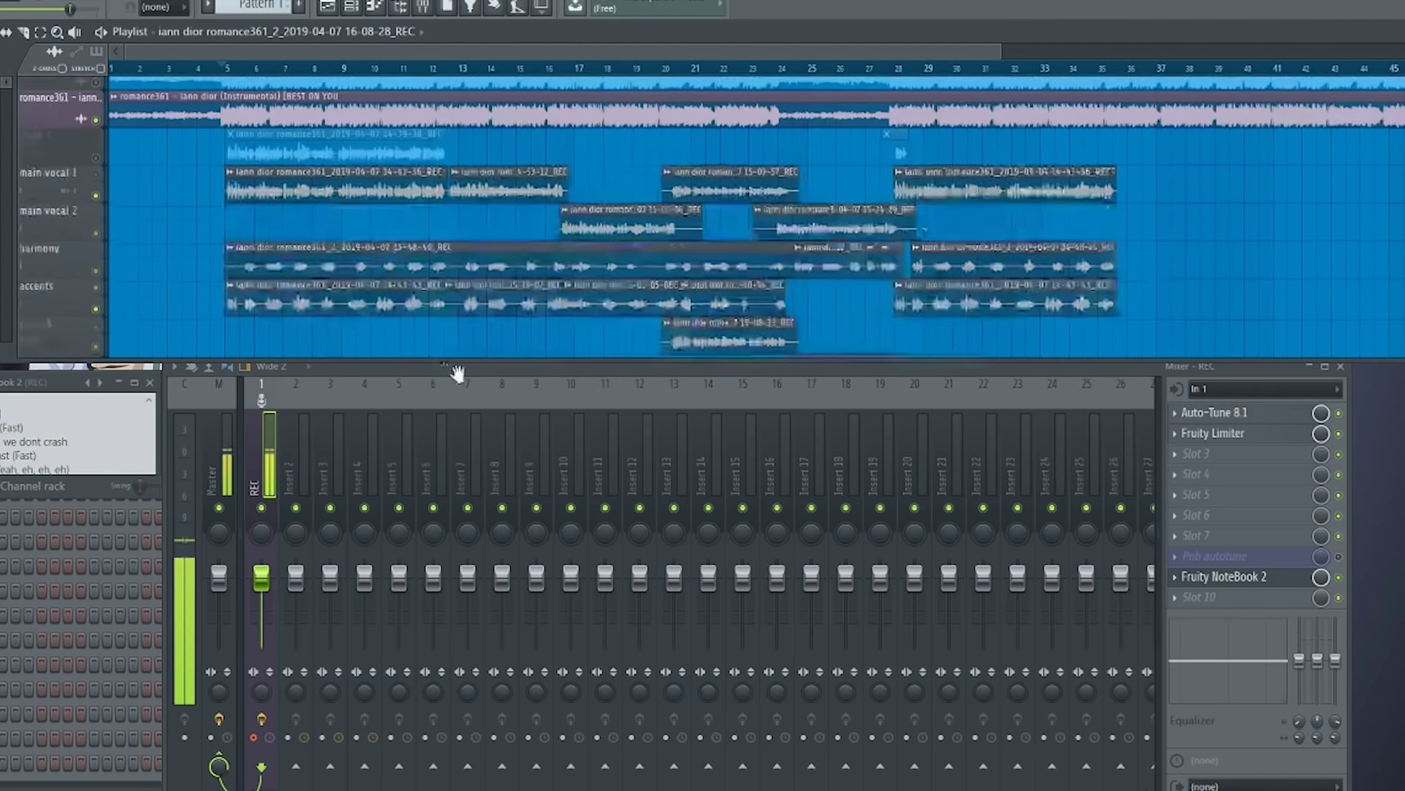
{"action": "scroll", "coordinate": [395, 271], "scroll_direction": "down", "scroll_amount": 3}
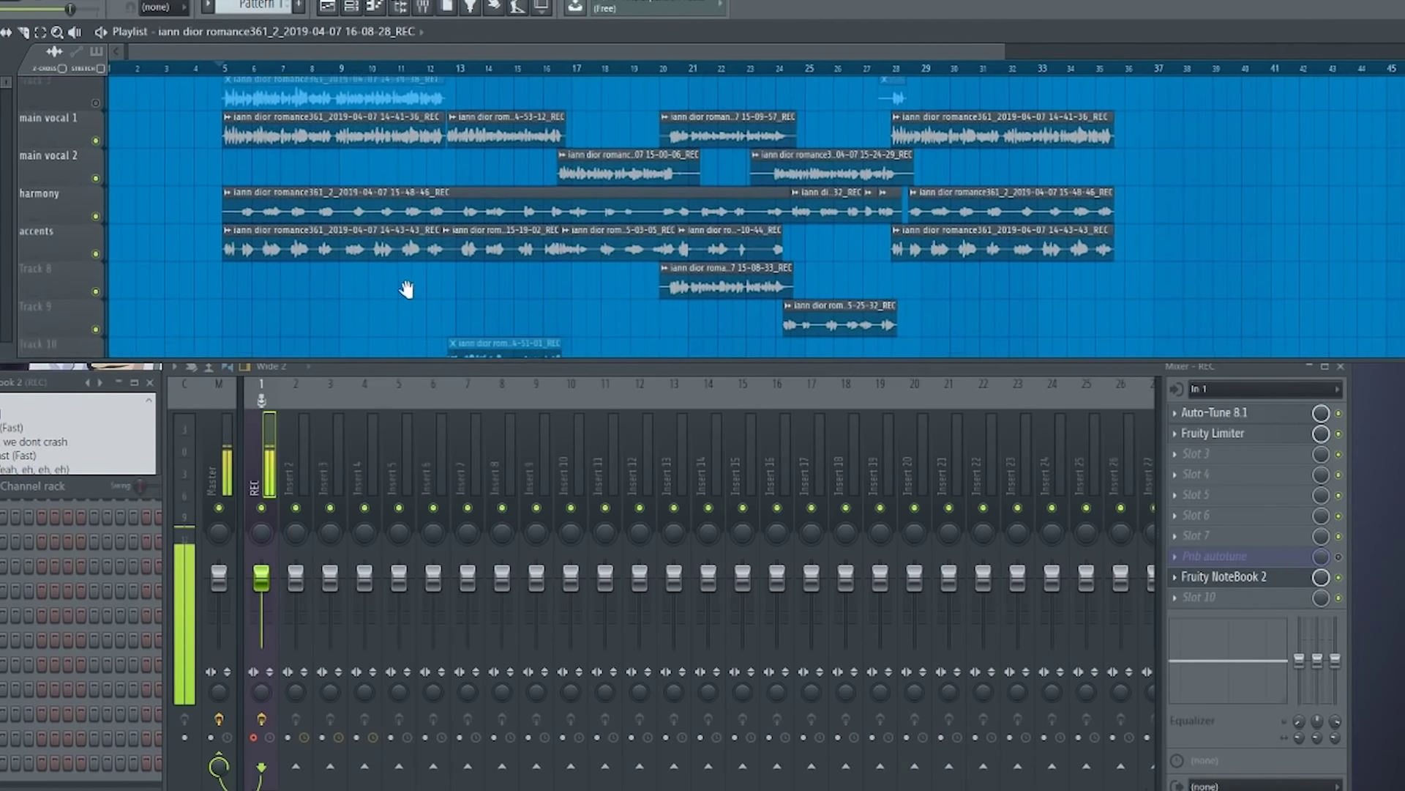
{"action": "scroll", "coordinate": [377, 286], "scroll_direction": "up", "scroll_amount": 1}
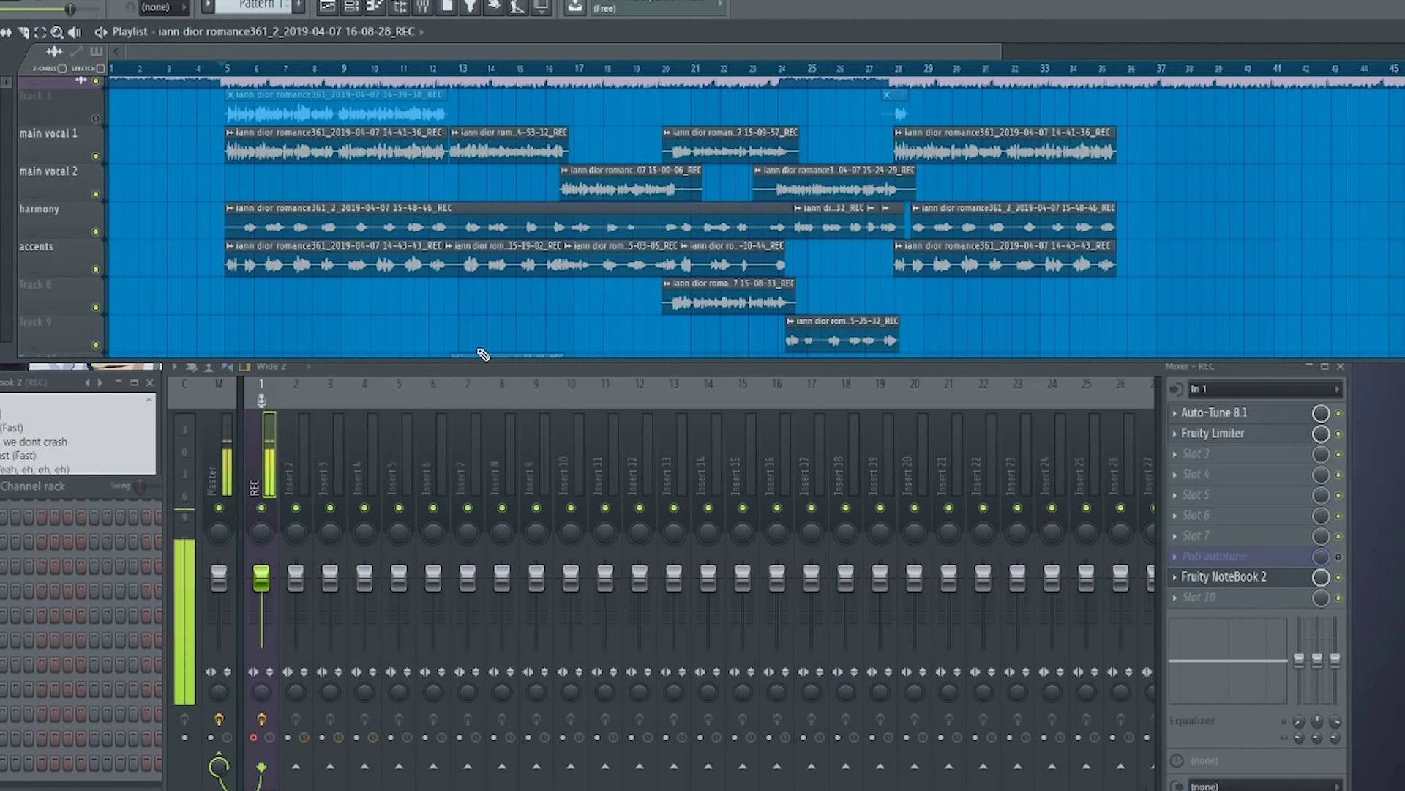
{"action": "left_click", "coordinate": [227, 69]}
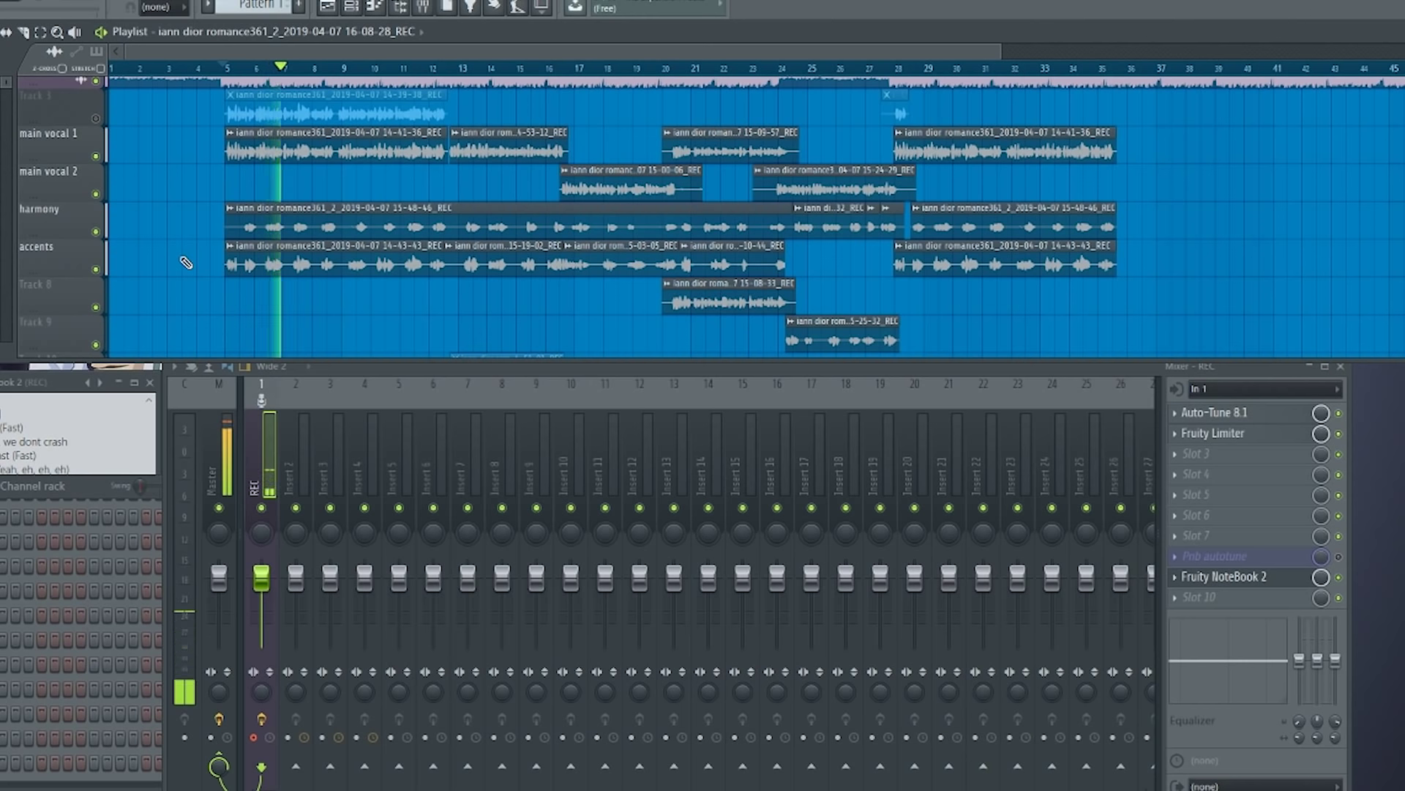
Mute the REC mixer track and turn it back on, keeping it selected.
{"action": "left_click", "coordinate": [261, 507]}
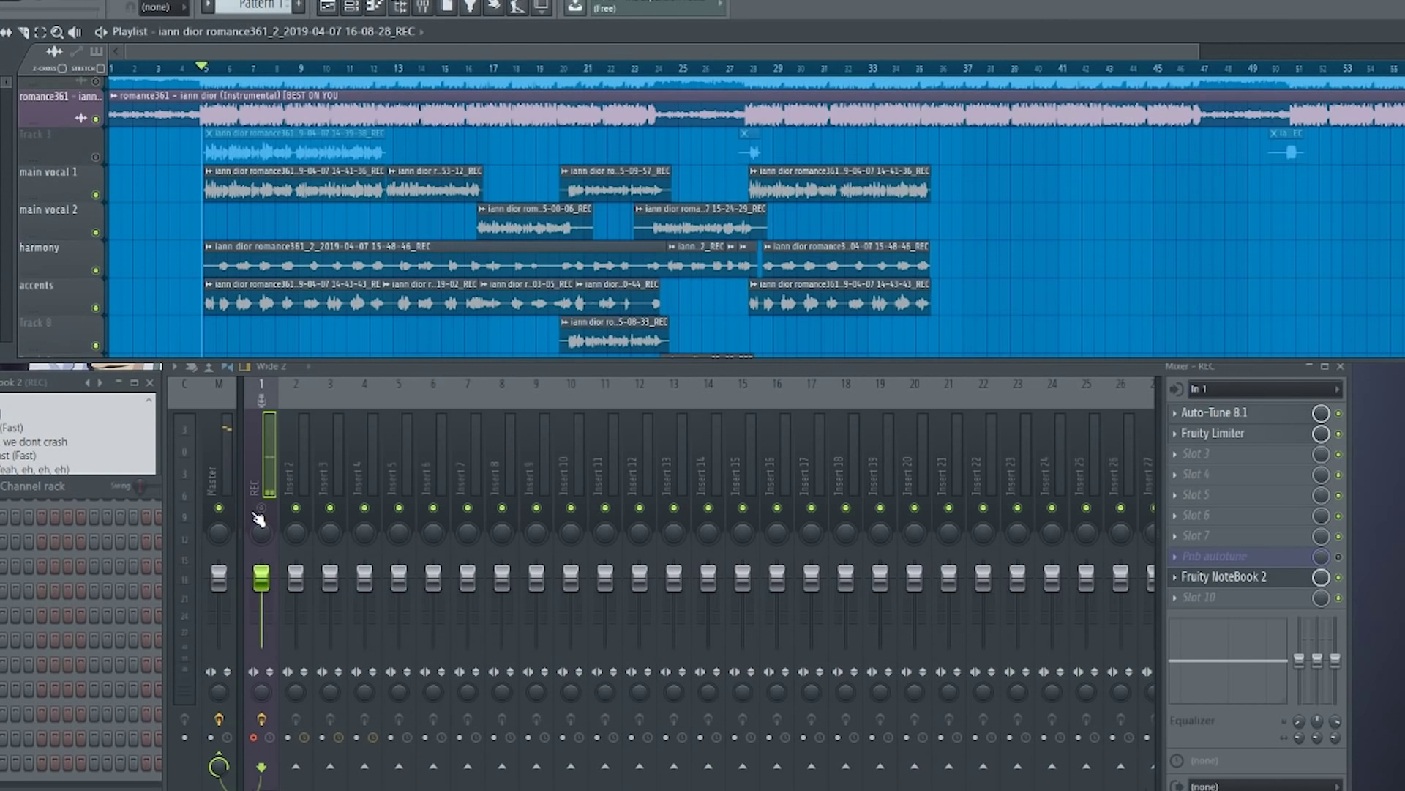
{"action": "left_click", "coordinate": [260, 509]}
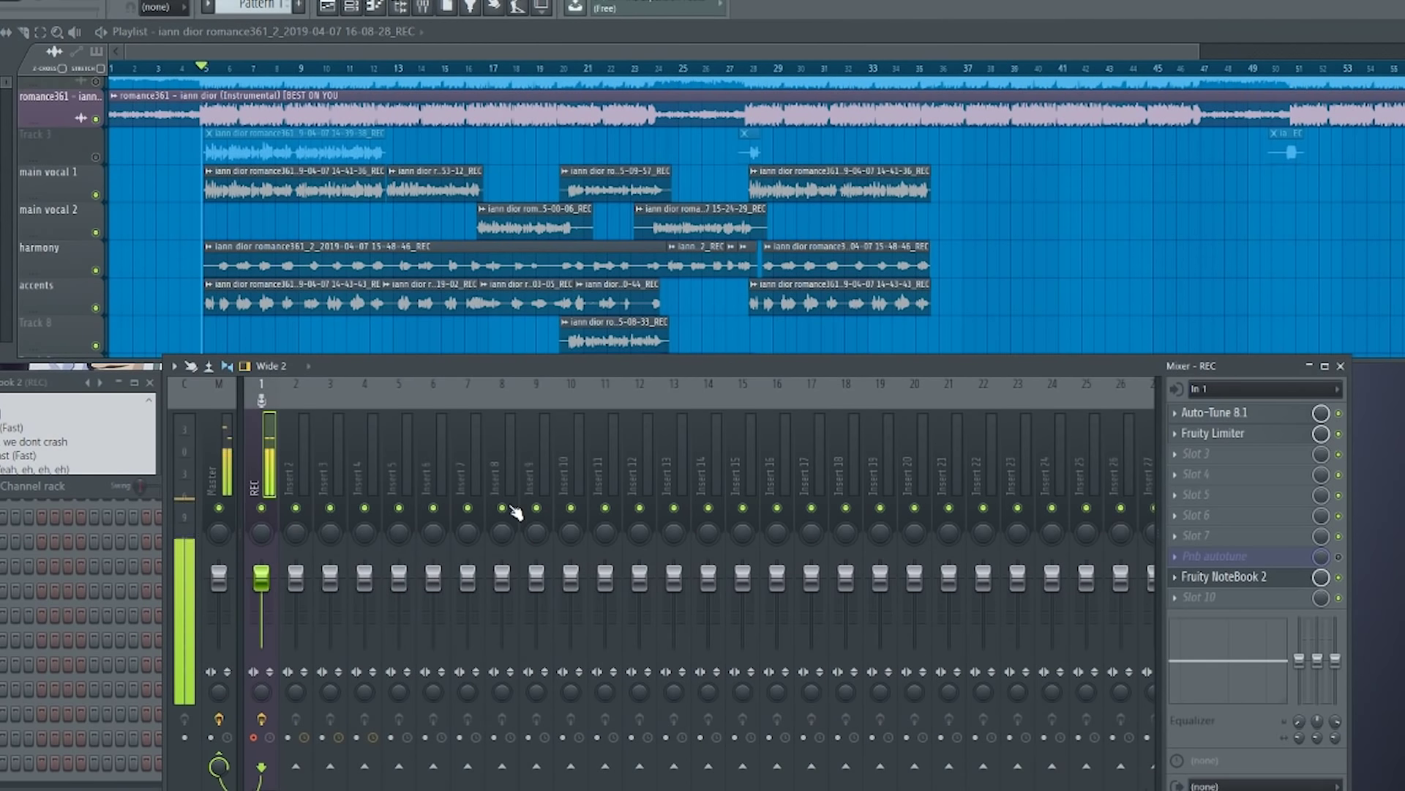
{"action": "scroll", "coordinate": [1043, 228], "scroll_direction": "down", "scroll_amount": 1}
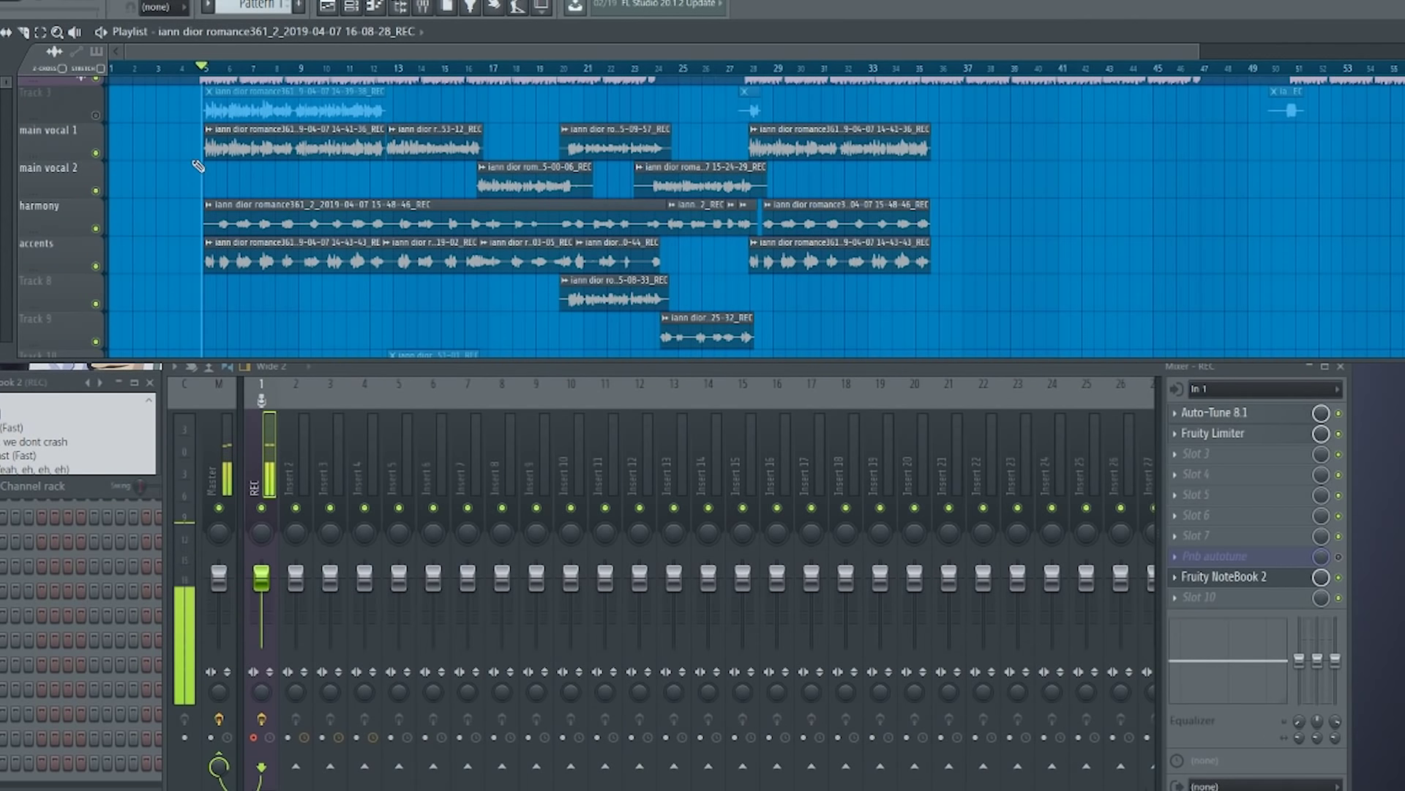
{"action": "left_click", "coordinate": [261, 482]}
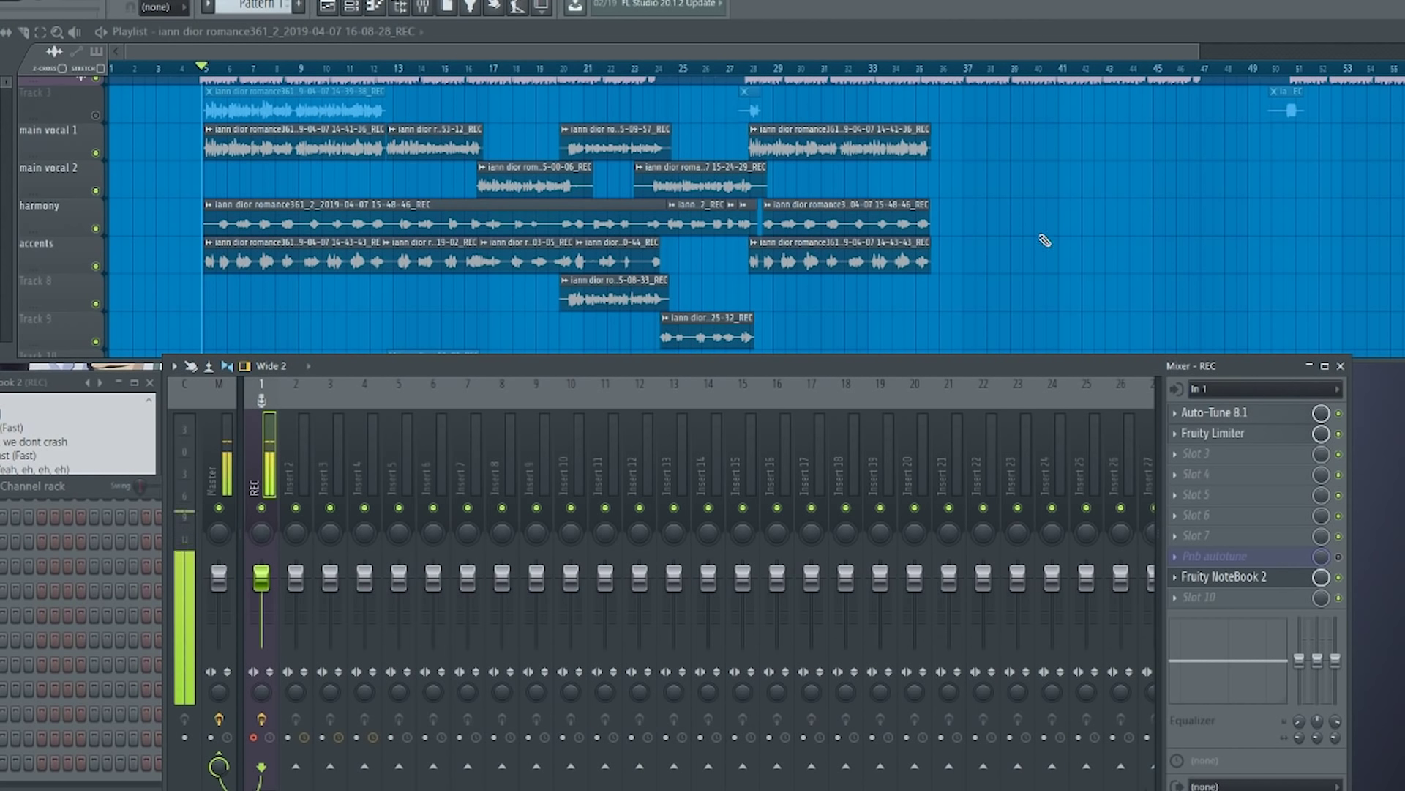
Open Auto-Tune 8.1 on the REC mixer track, review its key, scale and correction settings, and close it.
{"action": "left_click", "coordinate": [1242, 422]}
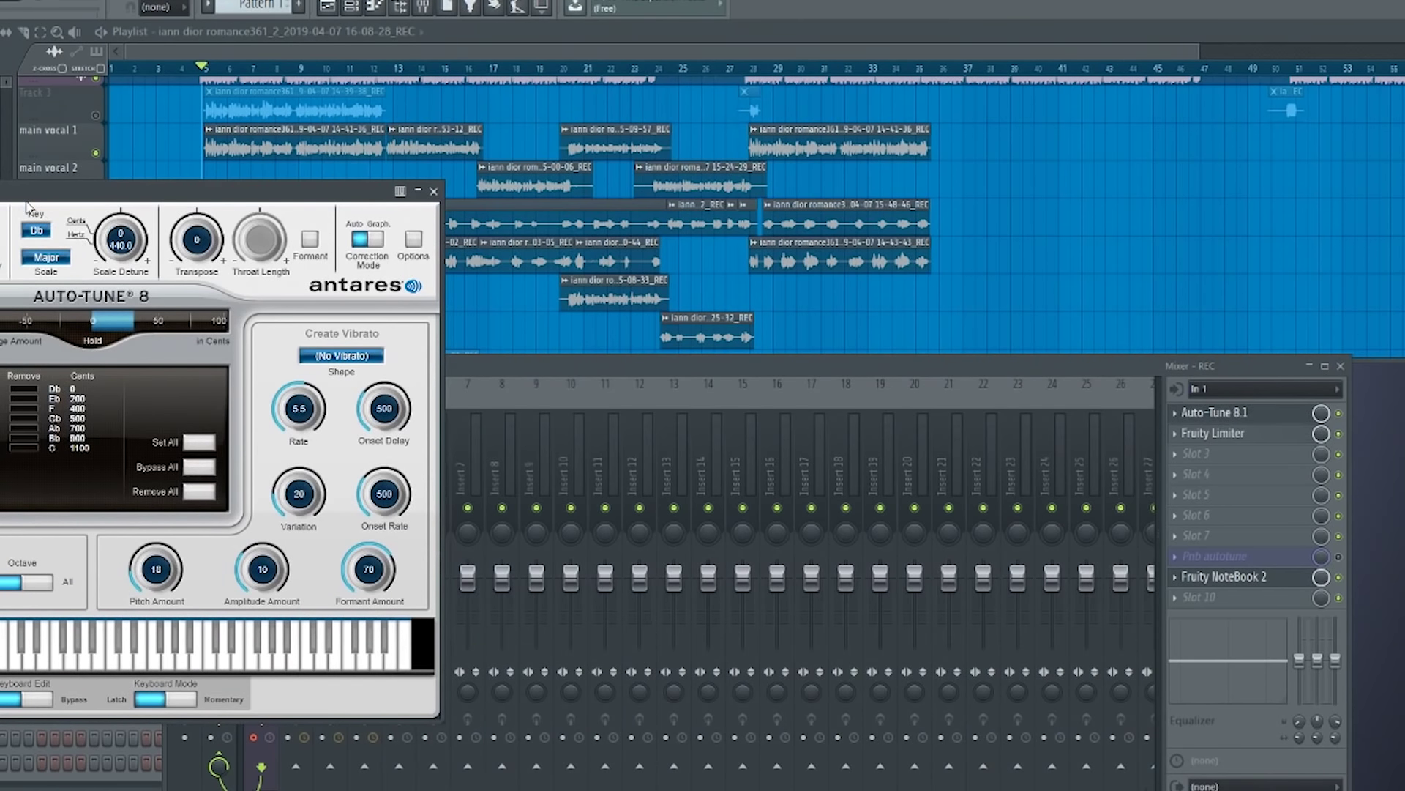
{"action": "left_click_drag", "start_coordinate": [54, 192], "coordinate": [247, 185]}
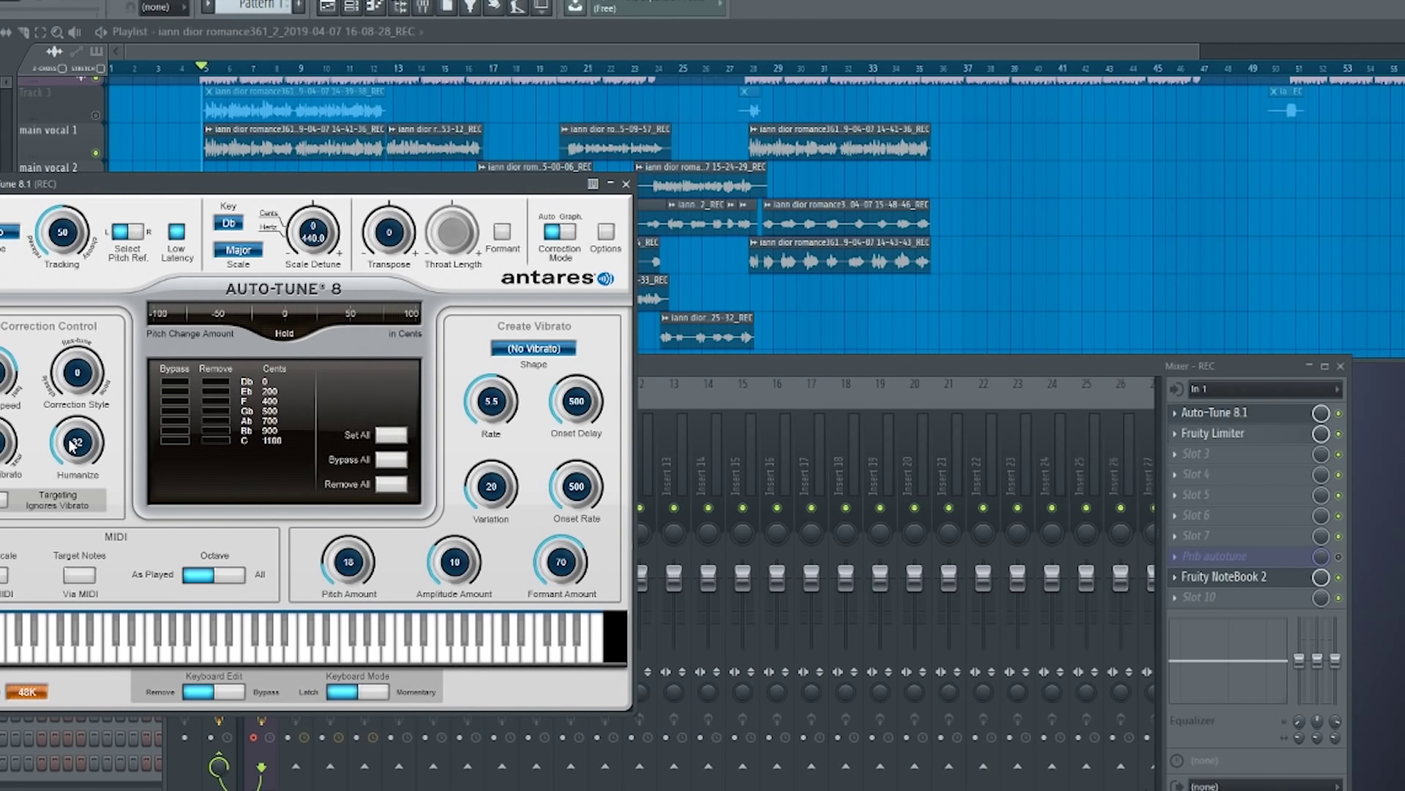
{"action": "left_click", "coordinate": [615, 186]}
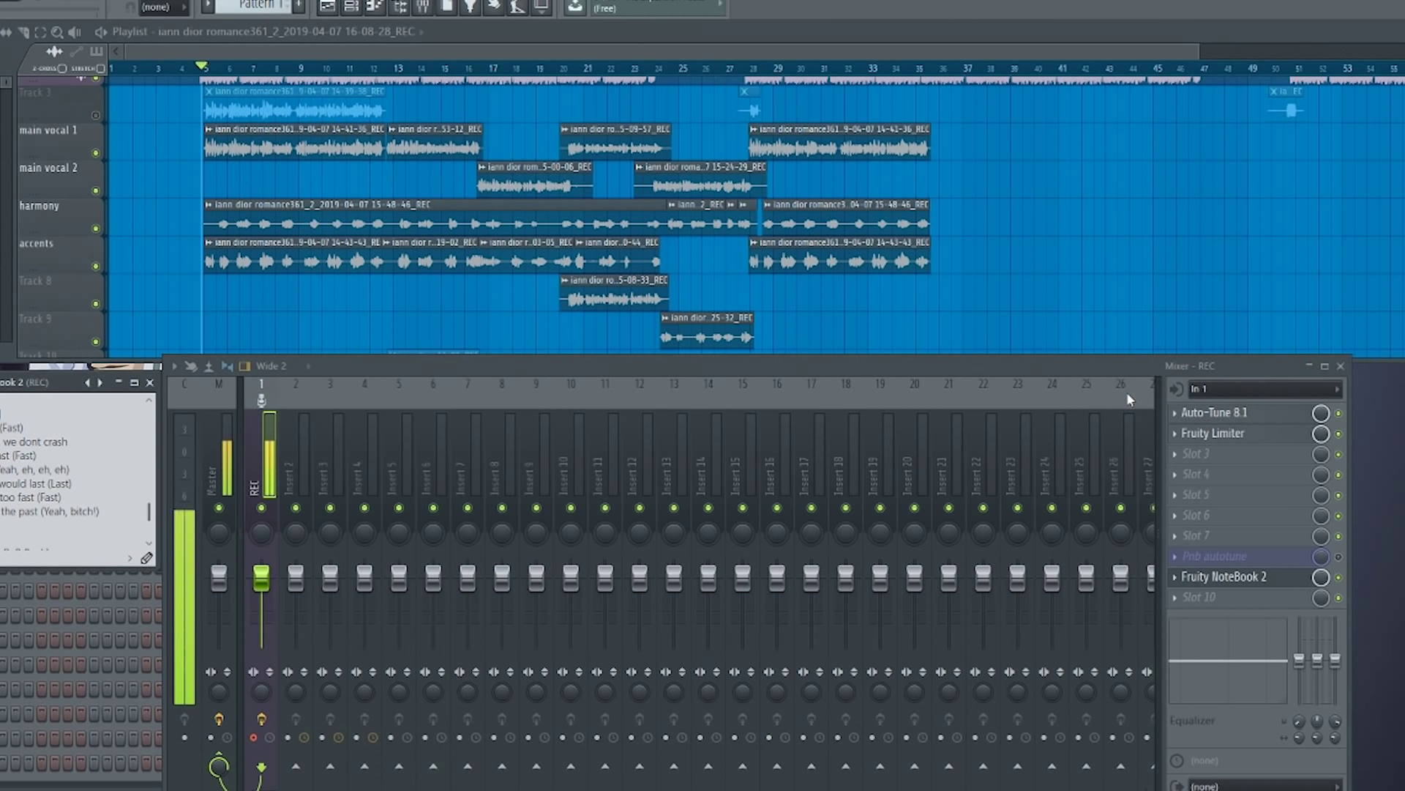
Open the Fruity Limiter on the REC mixer track, review its compressor settings, and close it.
{"action": "left_click", "coordinate": [1204, 433]}
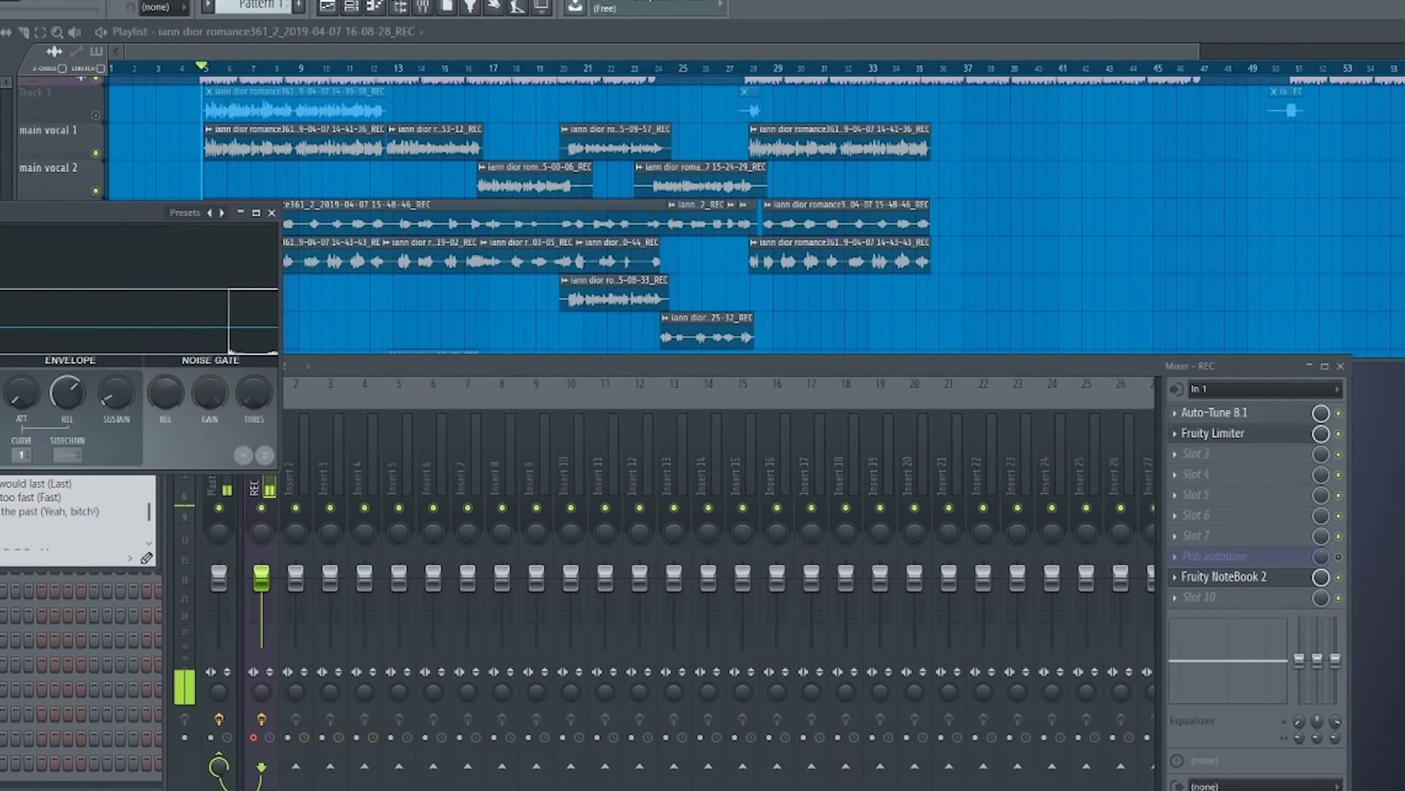
{"action": "left_click_drag", "start_coordinate": [64, 221], "coordinate": [290, 354]}
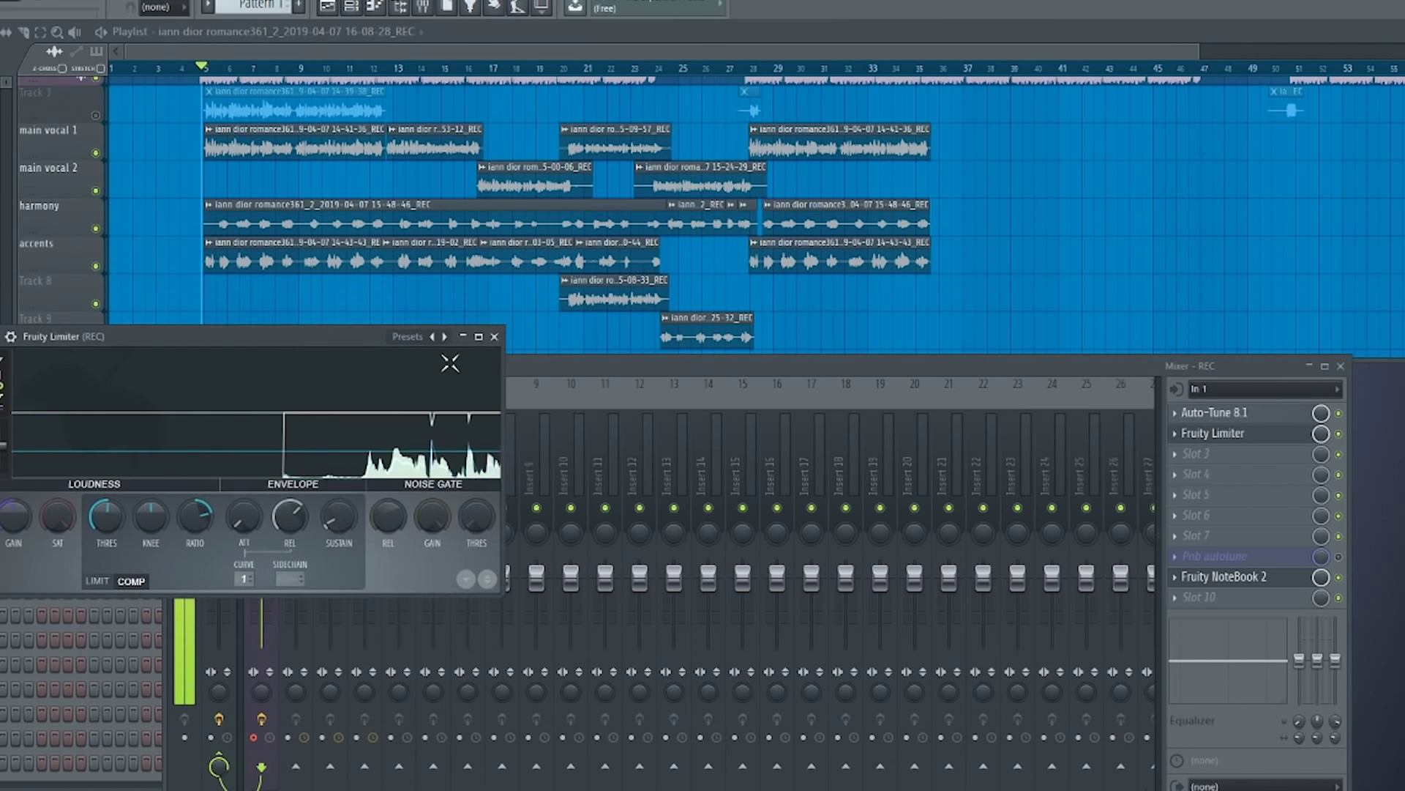
{"action": "left_click", "coordinate": [495, 336]}
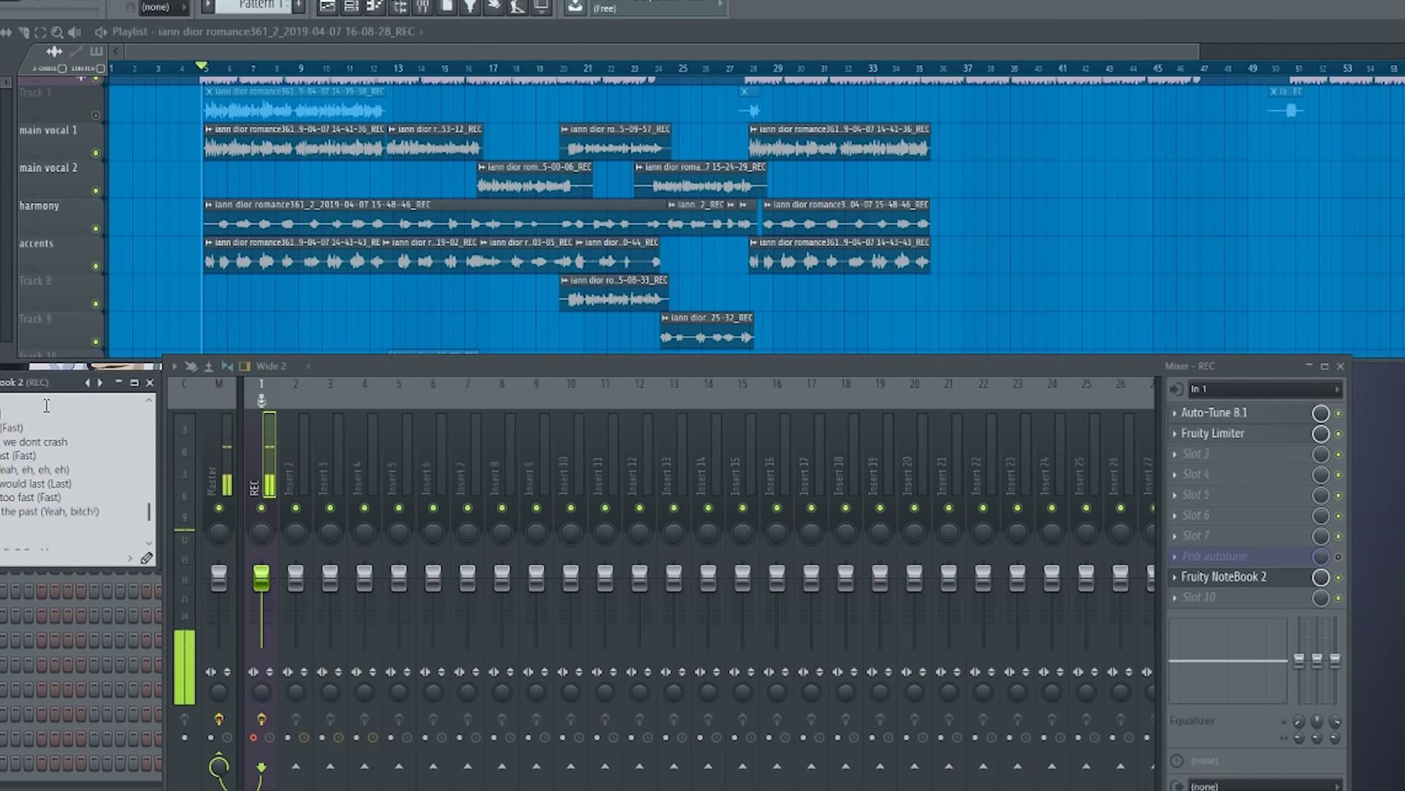
Close the Fruity NoteBook 2 lyrics window and select the Insert 2 mixer track.
{"action": "left_click", "coordinate": [149, 382]}
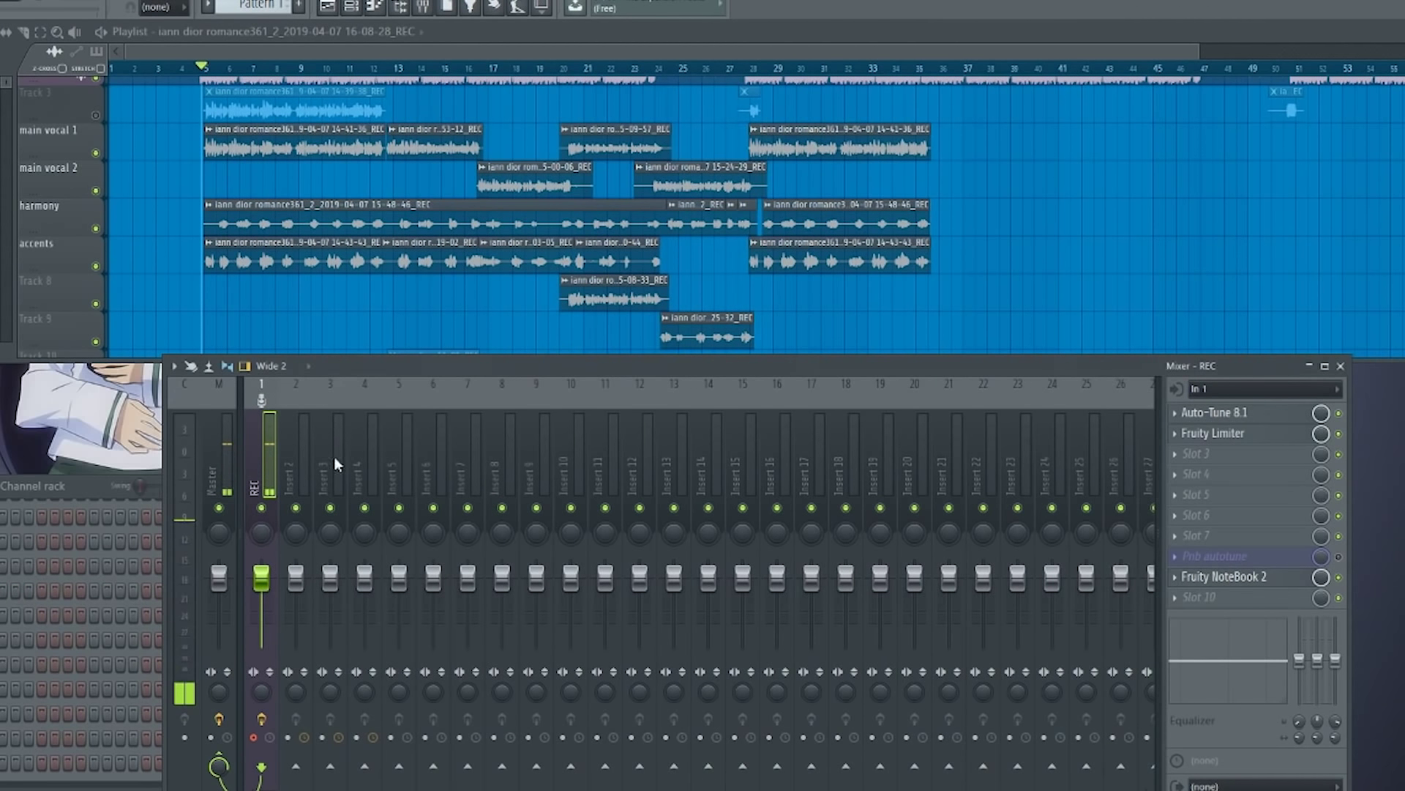
{"action": "left_click", "coordinate": [292, 471]}
Color the main vocal 1 and main vocal 2 playlist tracks red.
{"action": "left_click_drag", "start_coordinate": [141, 155], "coordinate": [258, 168]}
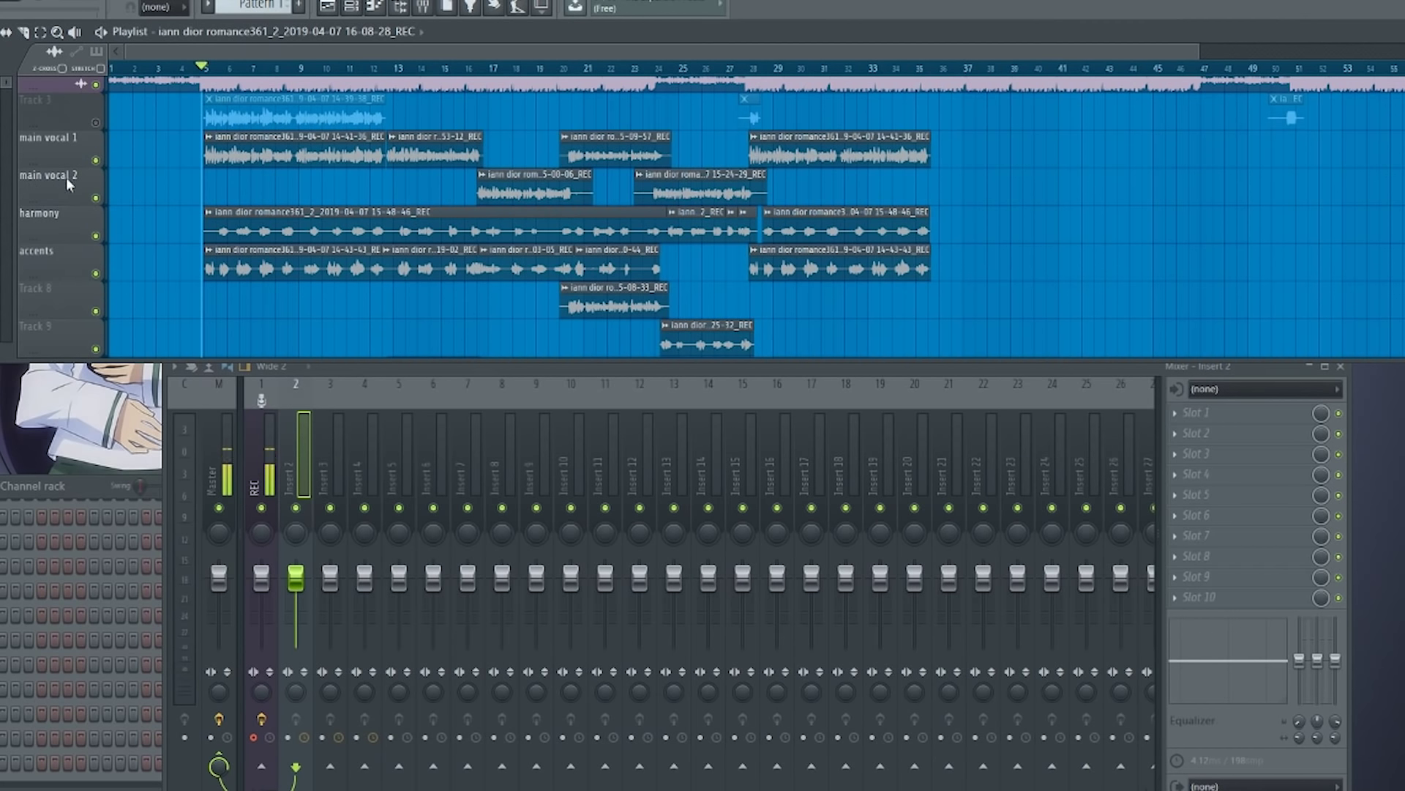
{"action": "left_click_drag", "start_coordinate": [415, 178], "coordinate": [379, 186]}
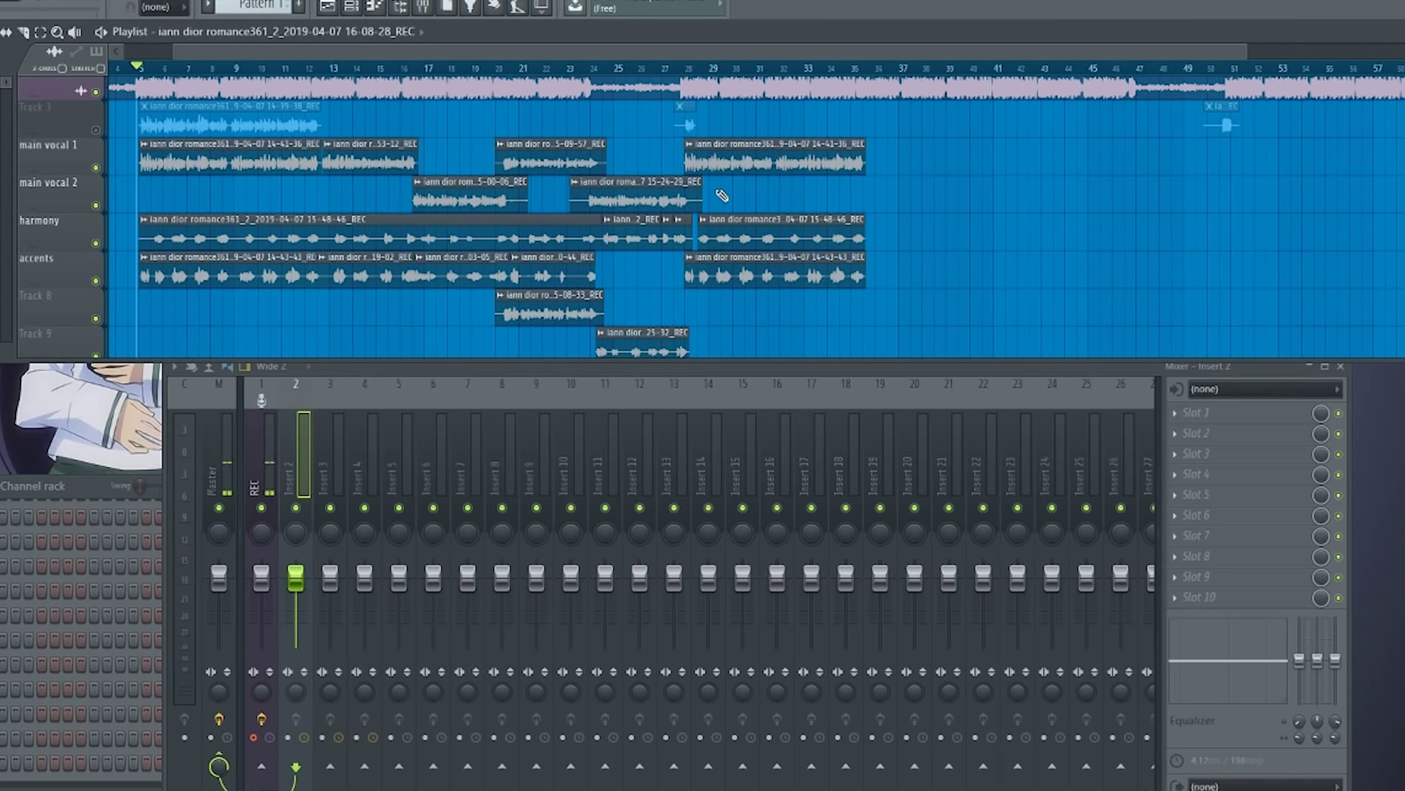
{"action": "scroll", "coordinate": [400, 202], "scroll_direction": "up", "scroll_amount": 5}
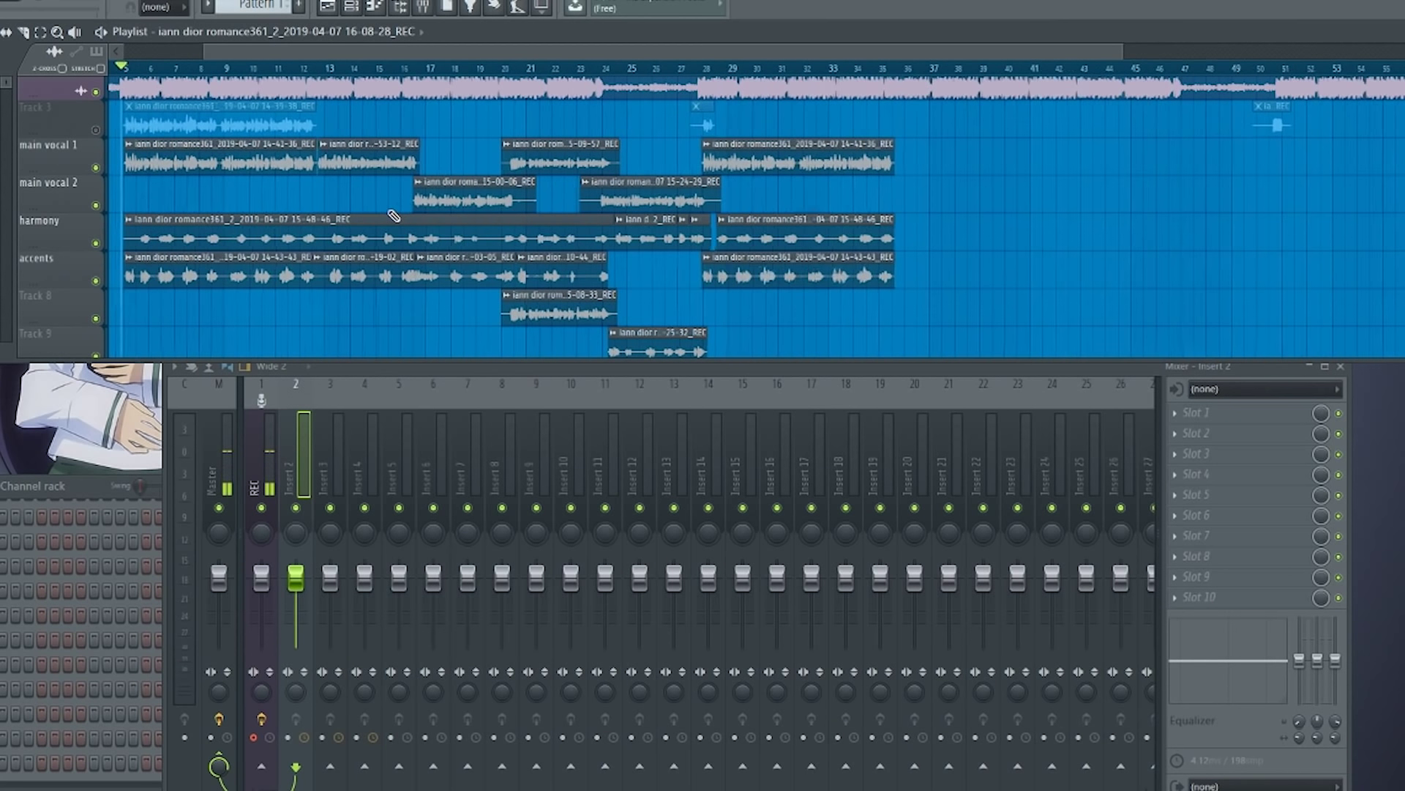
{"action": "scroll", "coordinate": [393, 213], "scroll_direction": "down", "scroll_amount": 4}
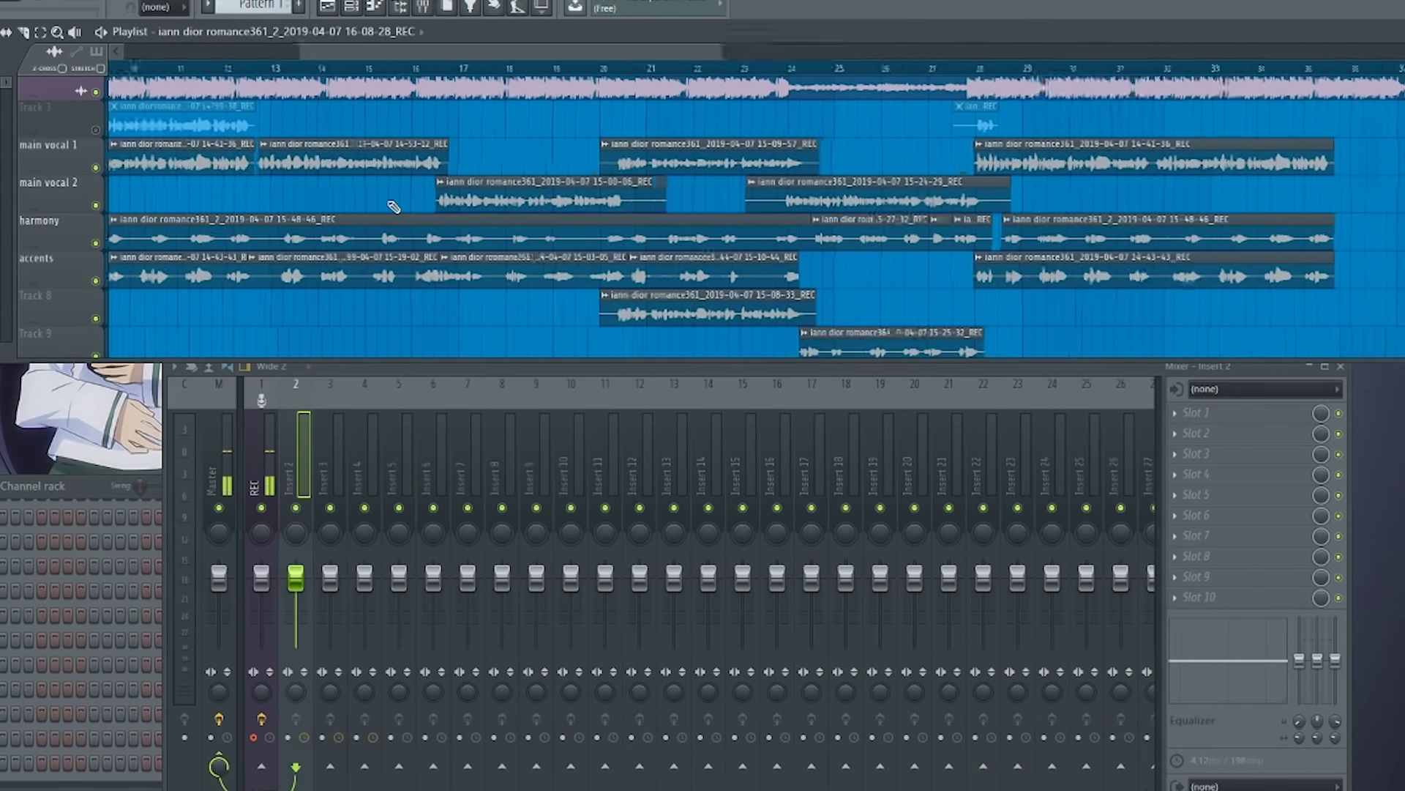
{"action": "left_click_drag", "start_coordinate": [286, 199], "coordinate": [409, 186]}
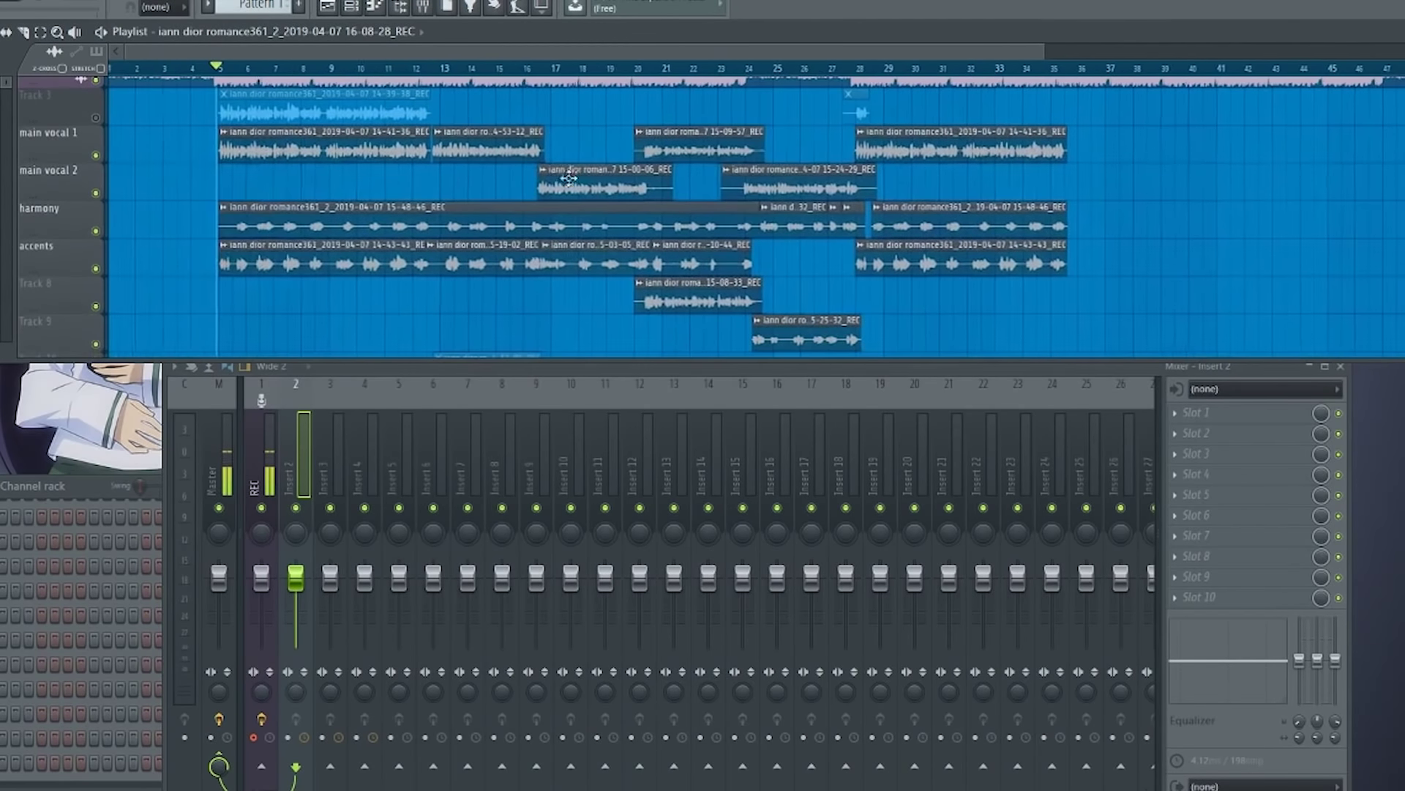
{"action": "right_click", "coordinate": [72, 134]}
{"action": "left_click", "coordinate": [103, 136]}
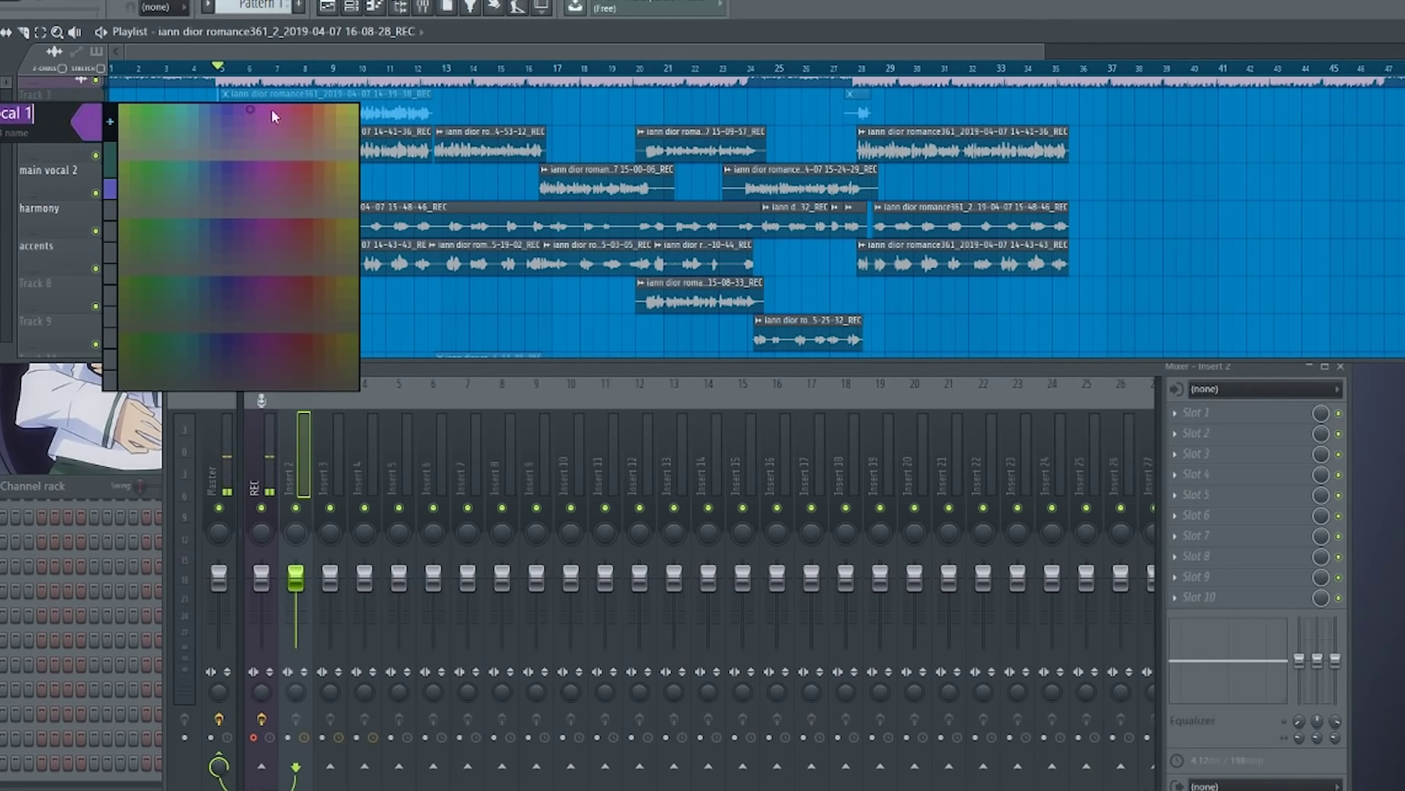
{"action": "left_click", "coordinate": [306, 104]}
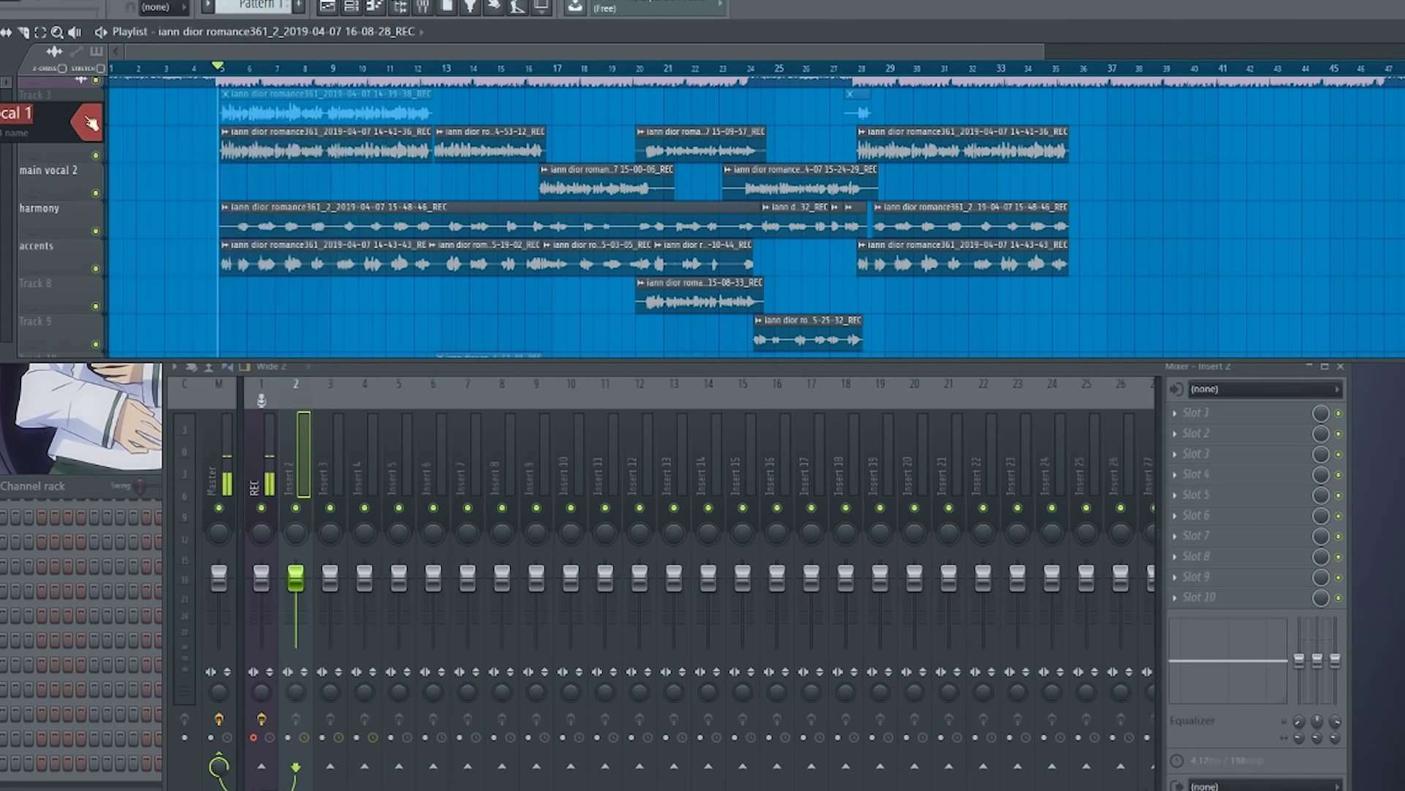
{"action": "key", "text": "Return"}
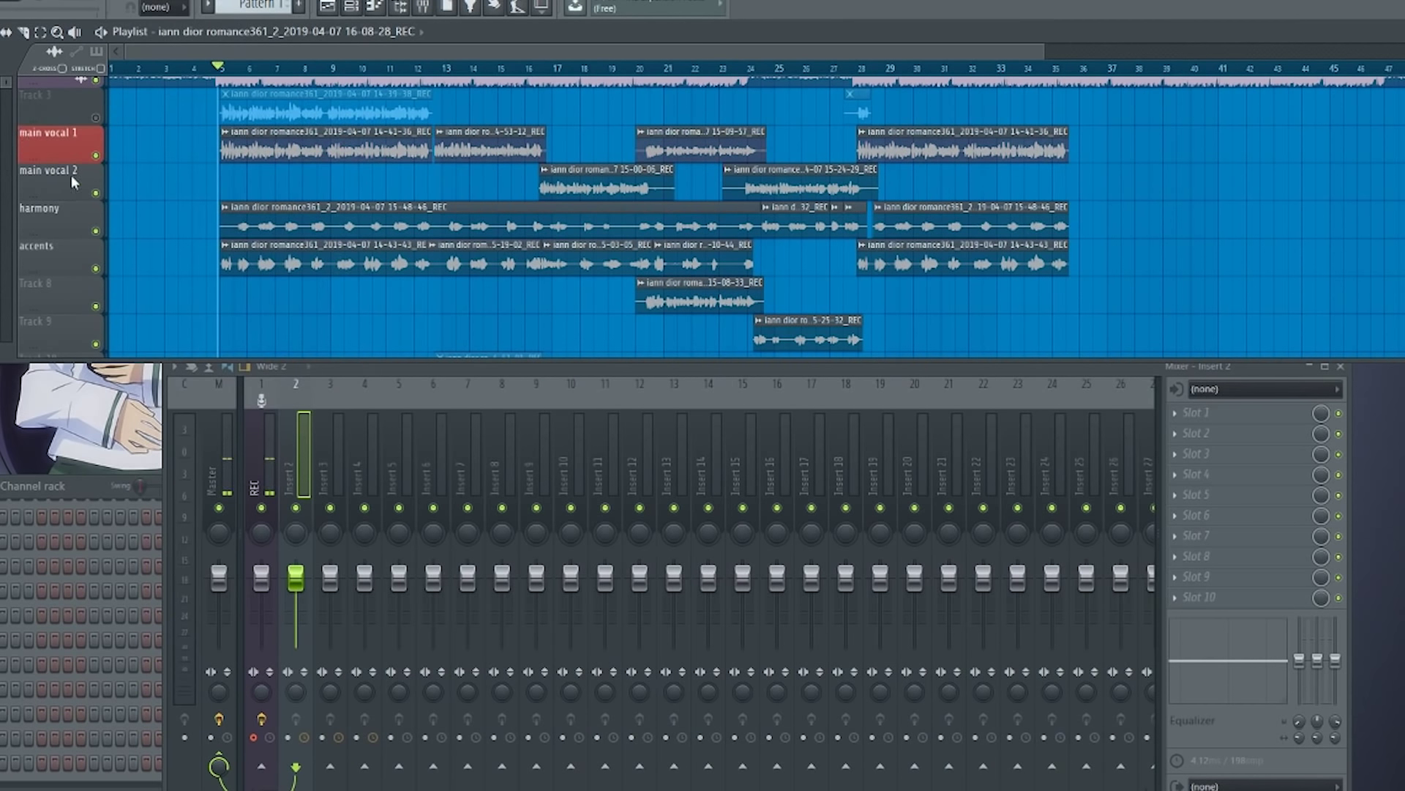
{"action": "right_click", "coordinate": [88, 169]}
{"action": "left_click", "coordinate": [128, 187]}
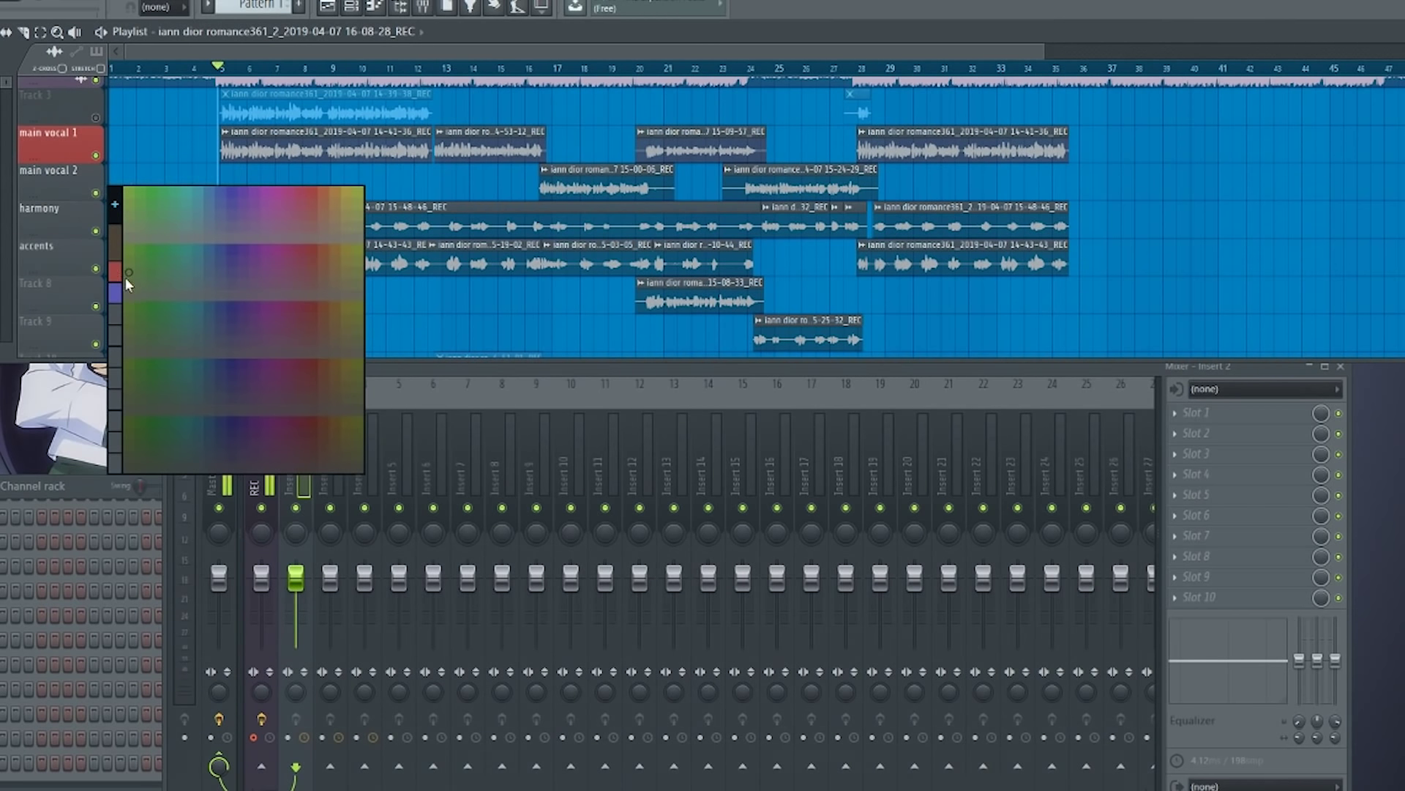
{"action": "left_click", "coordinate": [122, 272]}
Color the harmony playlist track magenta and the accents playlist track violet.
{"action": "right_click", "coordinate": [47, 213]}
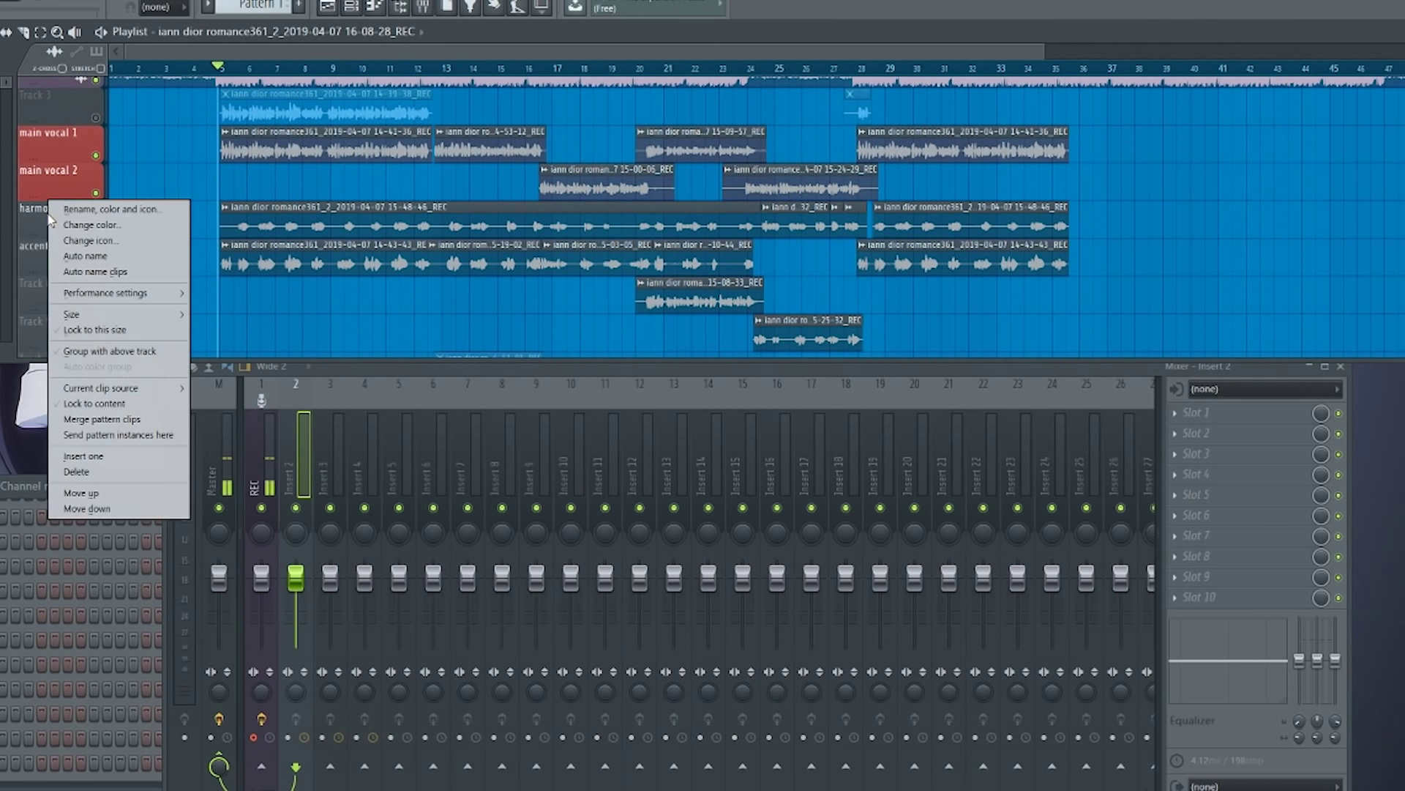
{"action": "left_click", "coordinate": [90, 212]}
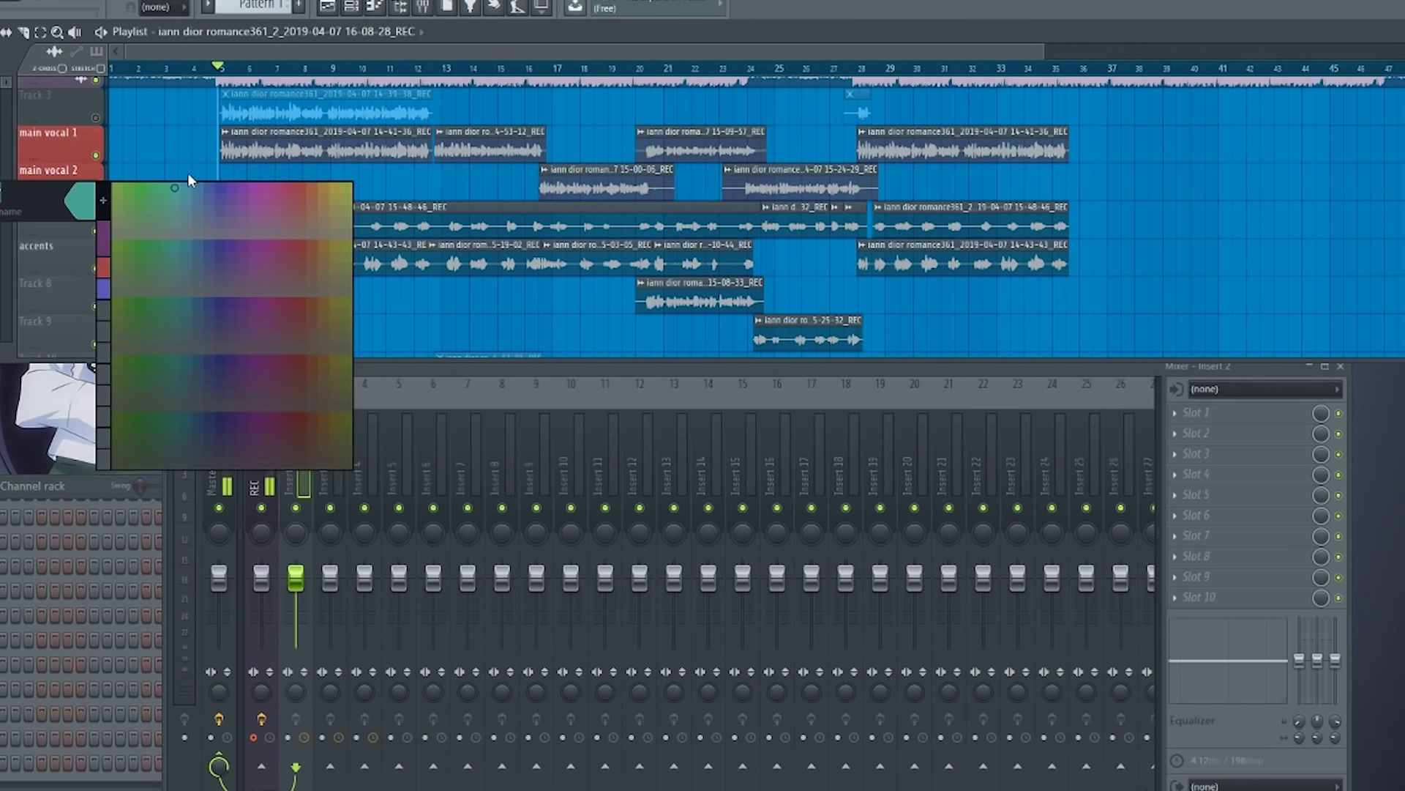
{"action": "left_click", "coordinate": [261, 189]}
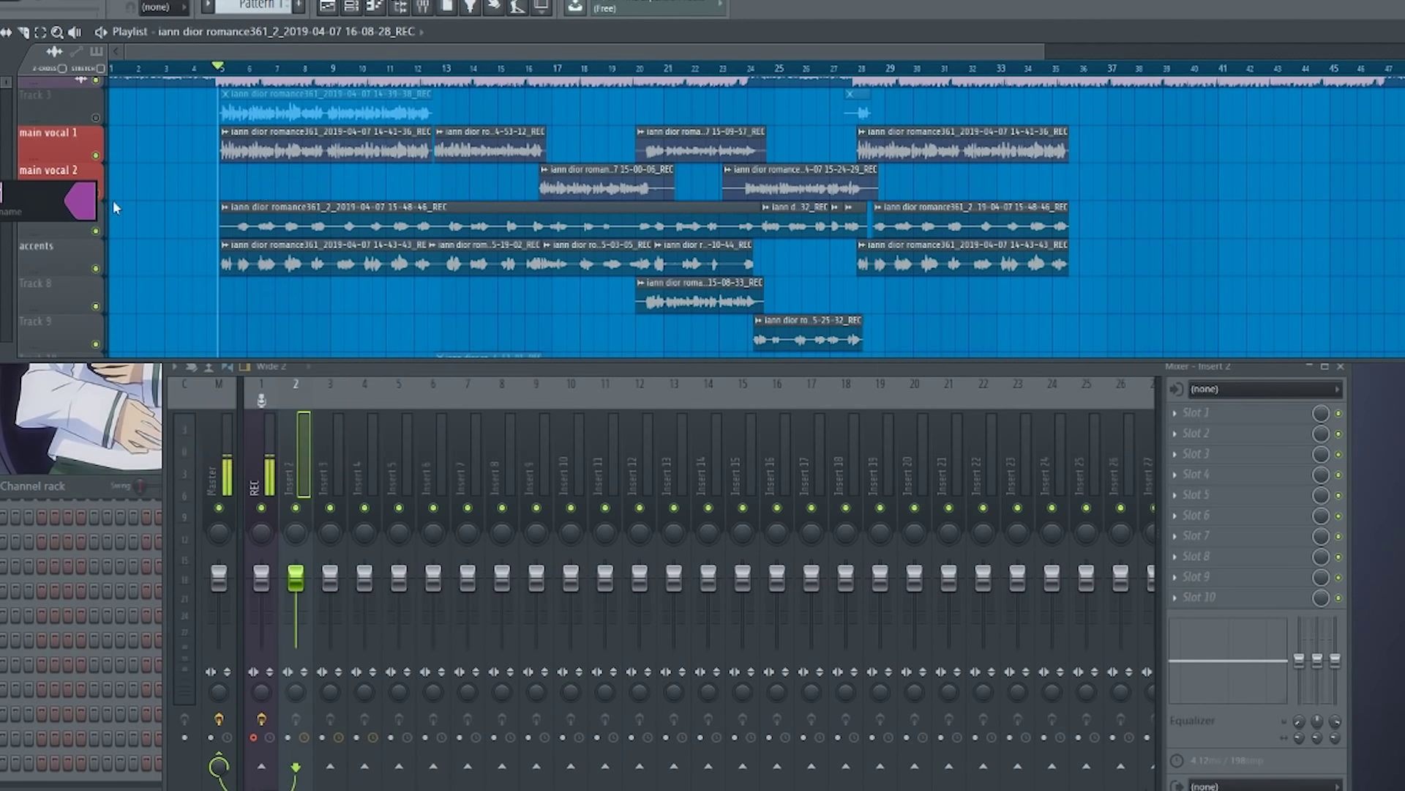
{"action": "right_click", "coordinate": [40, 253]}
{"action": "left_click", "coordinate": [109, 247]}
{"action": "left_click", "coordinate": [84, 233]}
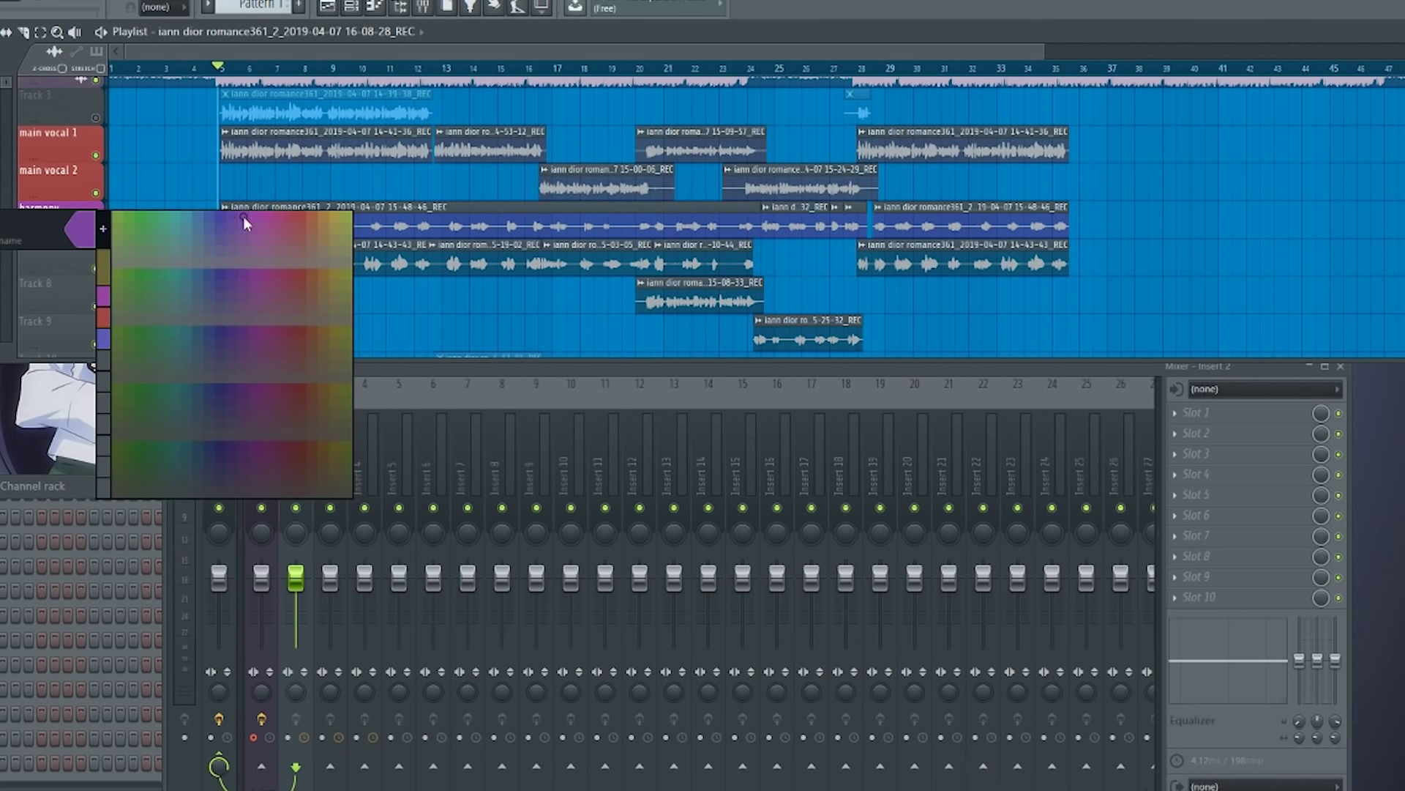
{"action": "left_click", "coordinate": [229, 215]}
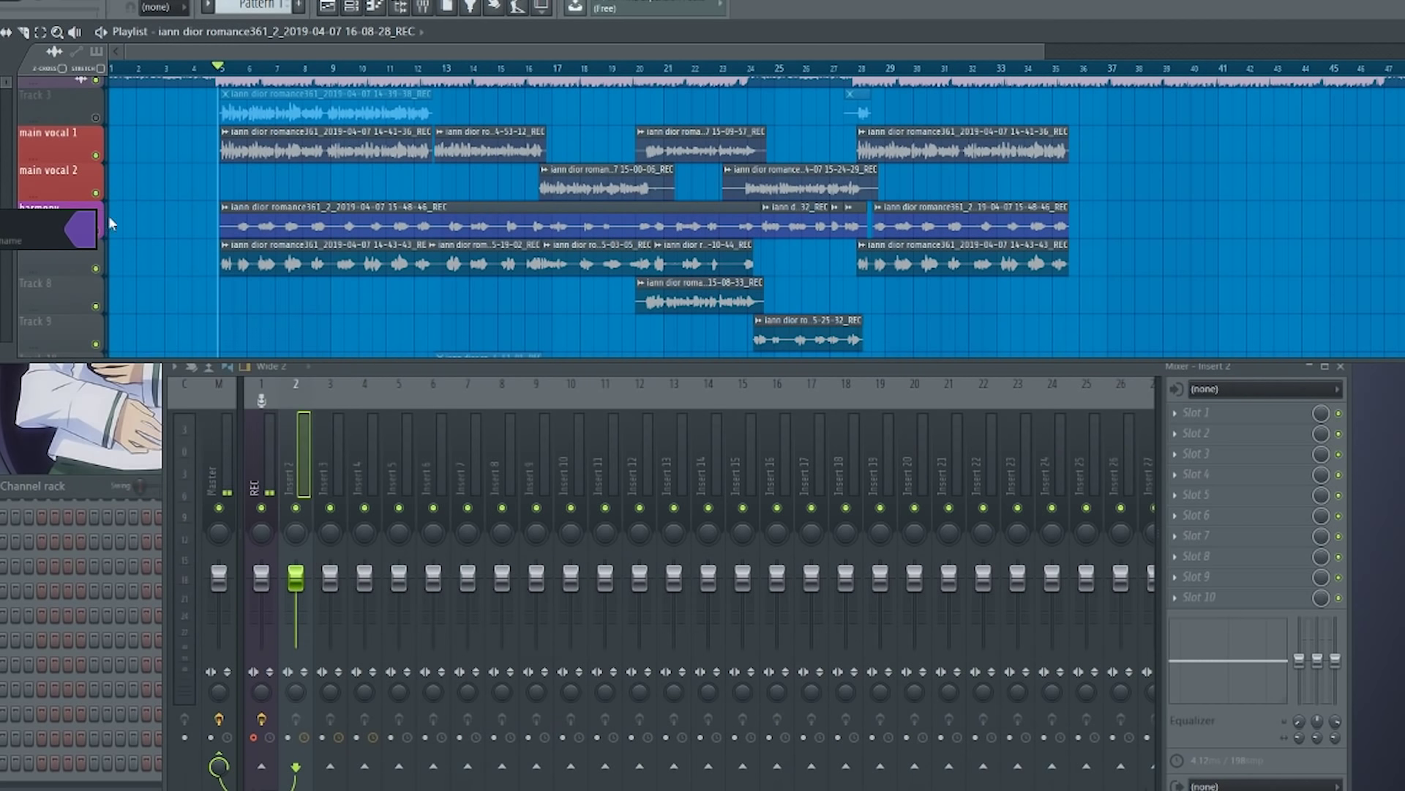
{"action": "key", "text": "Return"}
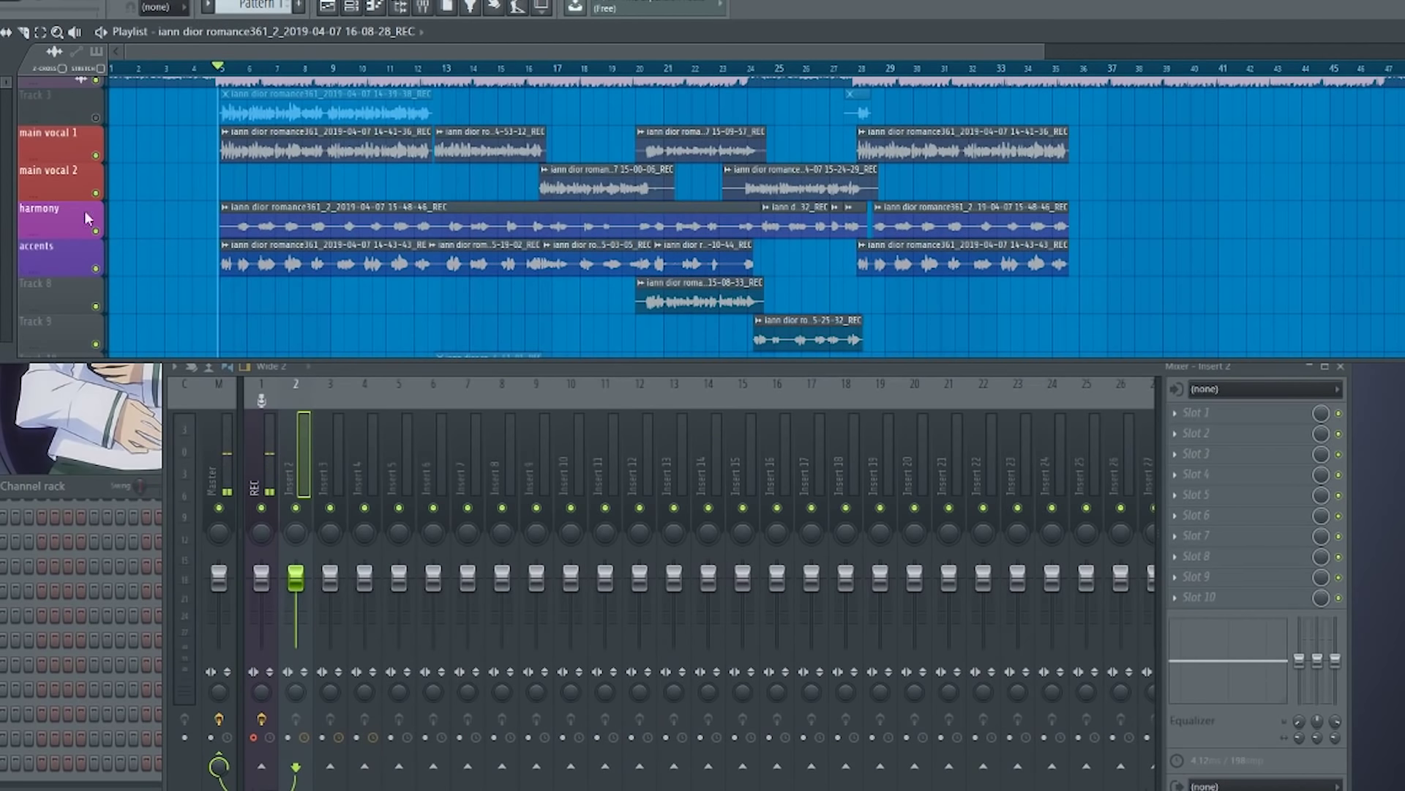
Mute the Track 8, Track 9, accents and harmony playlist tracks, leaving the two main vocal tracks on.
{"action": "left_click_drag", "start_coordinate": [163, 253], "coordinate": [259, 266]}
{"action": "left_click_drag", "start_coordinate": [219, 345], "coordinate": [198, 167]}
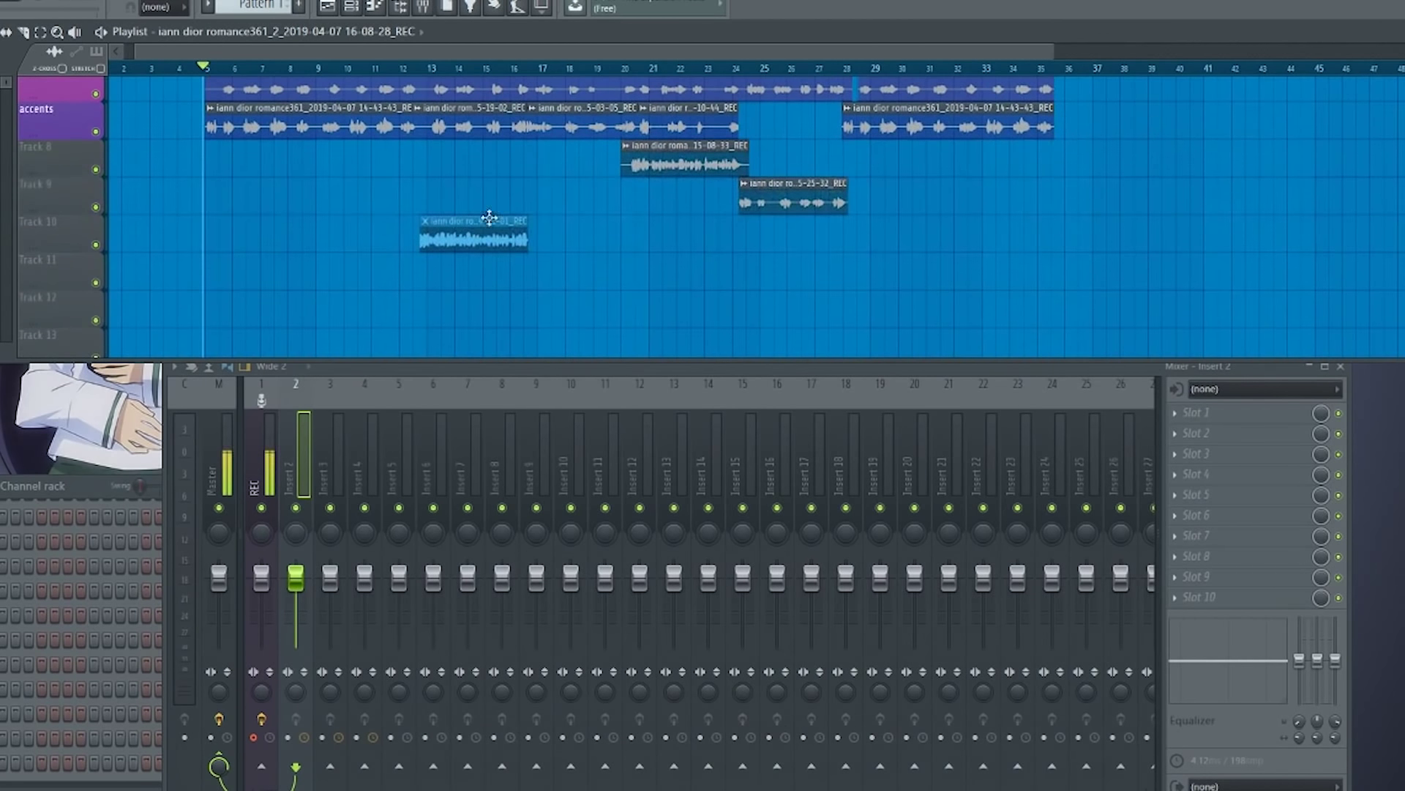
{"action": "left_click_drag", "start_coordinate": [466, 189], "coordinate": [440, 300]}
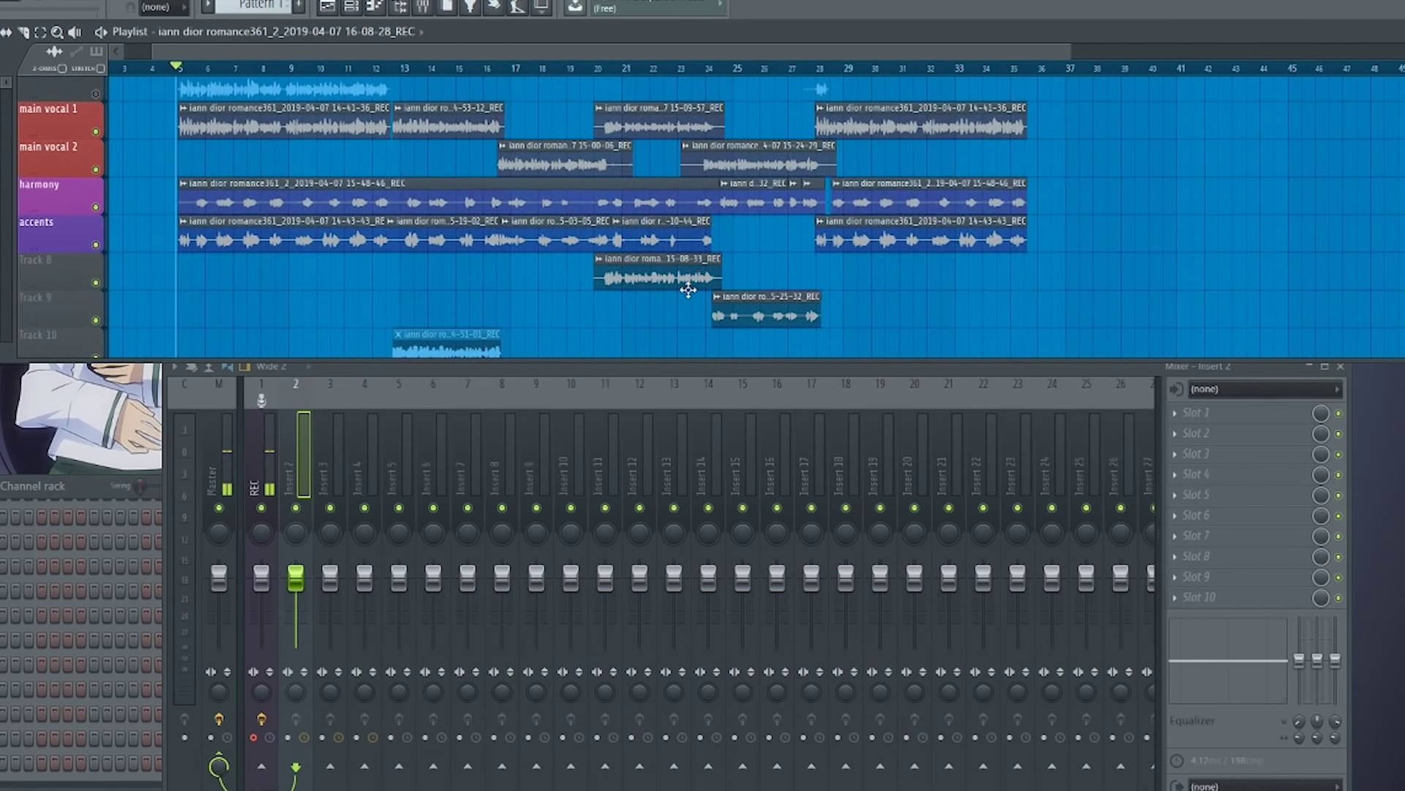
{"action": "left_click_drag", "start_coordinate": [450, 295], "coordinate": [407, 322]}
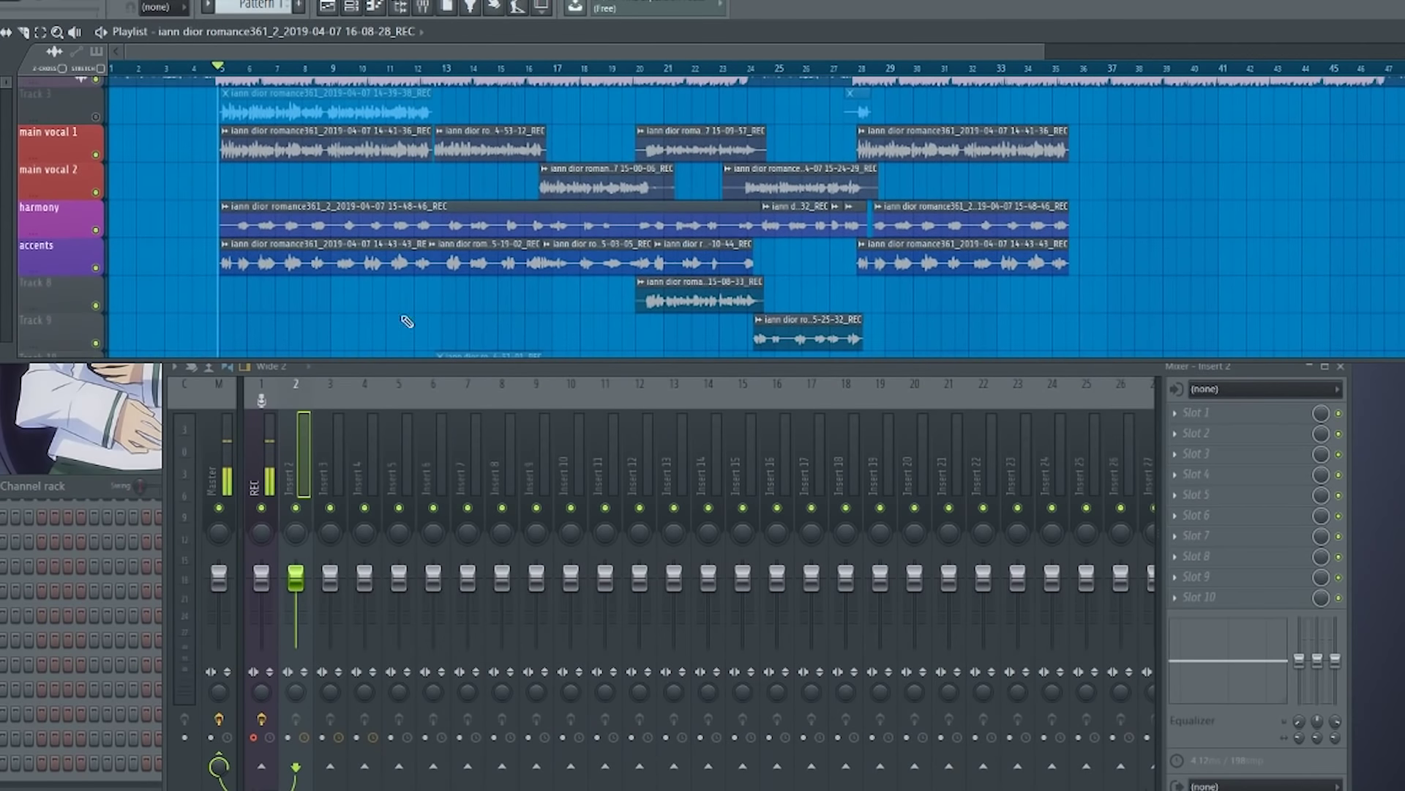
{"action": "left_click", "coordinate": [96, 304]}
{"action": "left_click", "coordinate": [96, 341]}
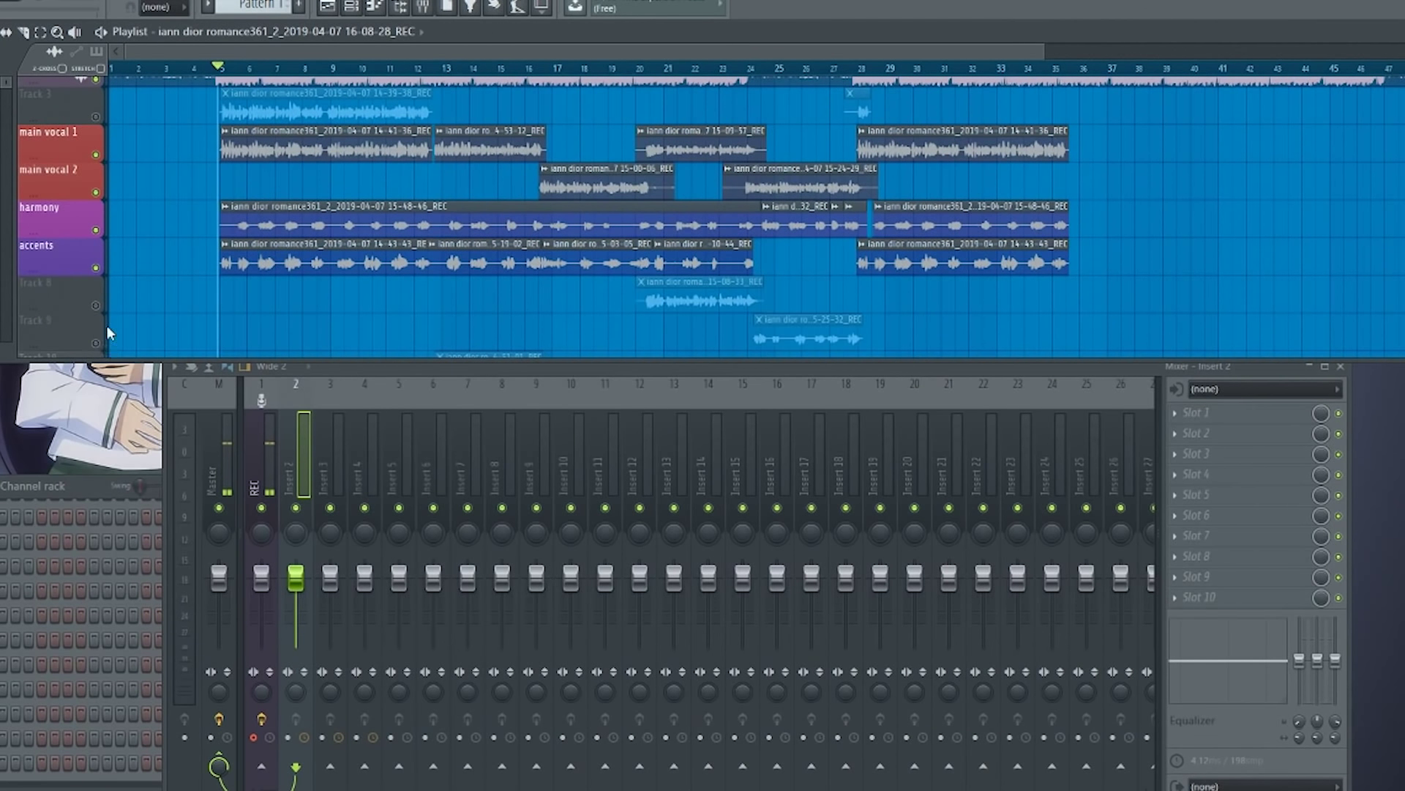
{"action": "left_click", "coordinate": [96, 268]}
{"action": "left_click", "coordinate": [96, 229]}
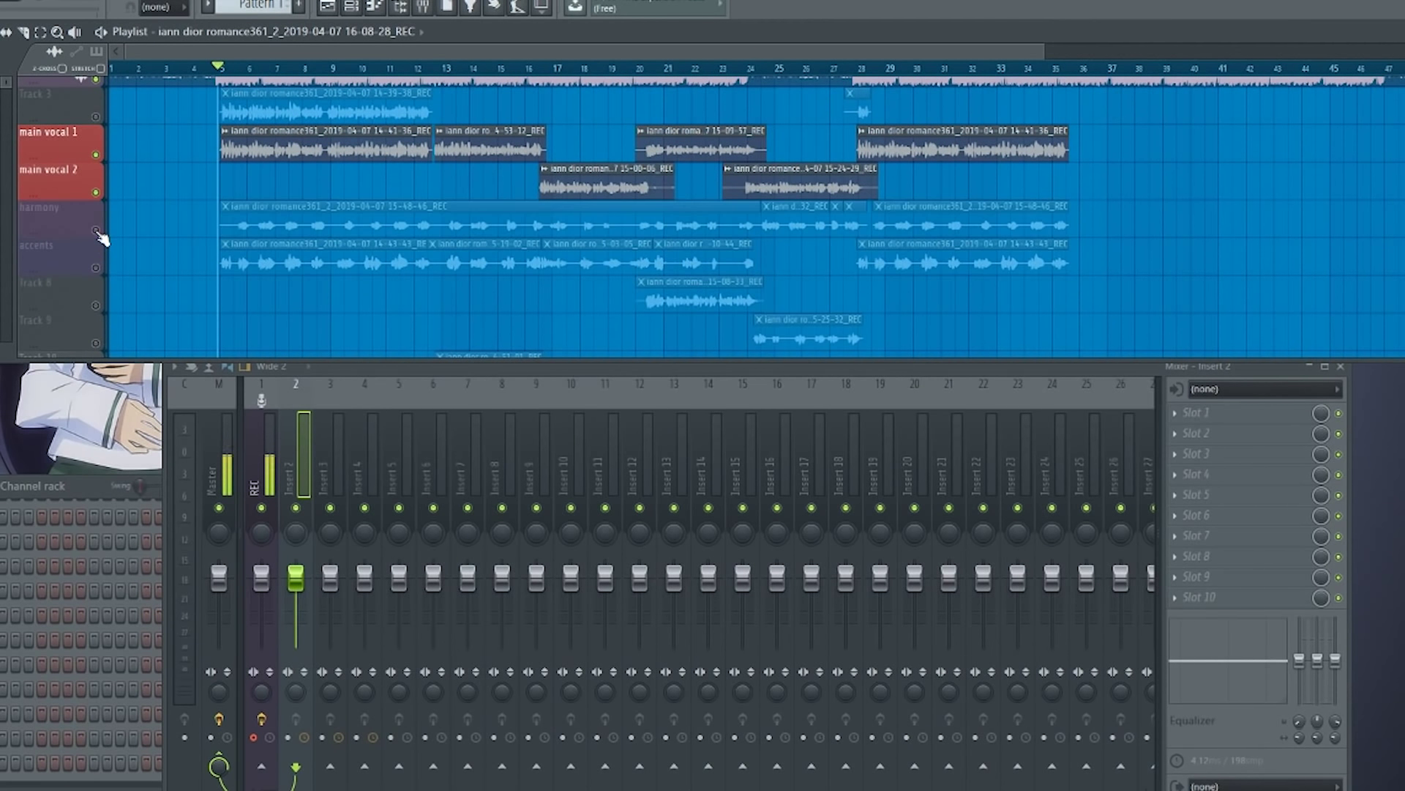
Mute the main vocal 2 playlist track and rename the Insert 2 mixer track as Main Vocal 1.
{"action": "left_click", "coordinate": [95, 192]}
{"action": "left_click_drag", "start_coordinate": [197, 173], "coordinate": [214, 204]}
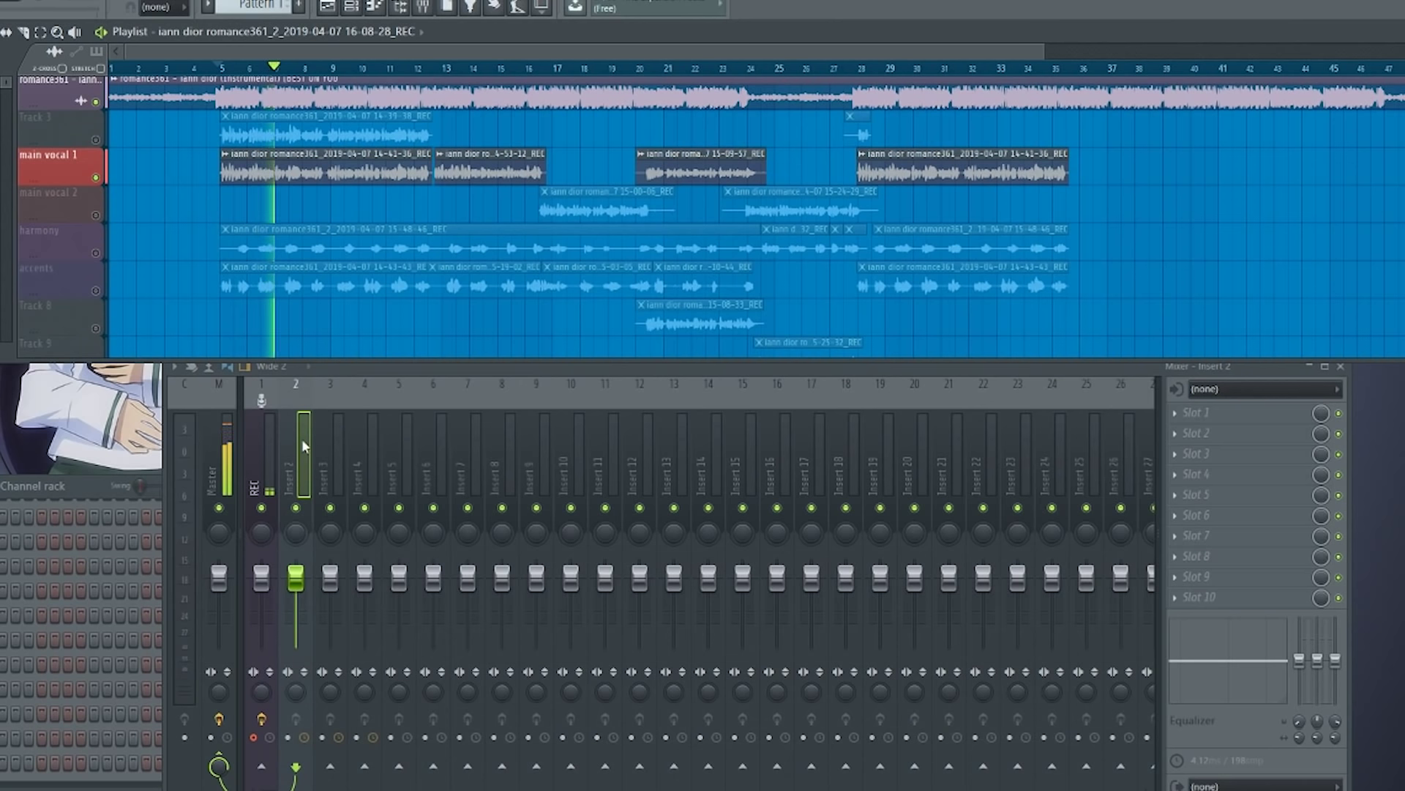
{"action": "left_click", "coordinate": [284, 464]}
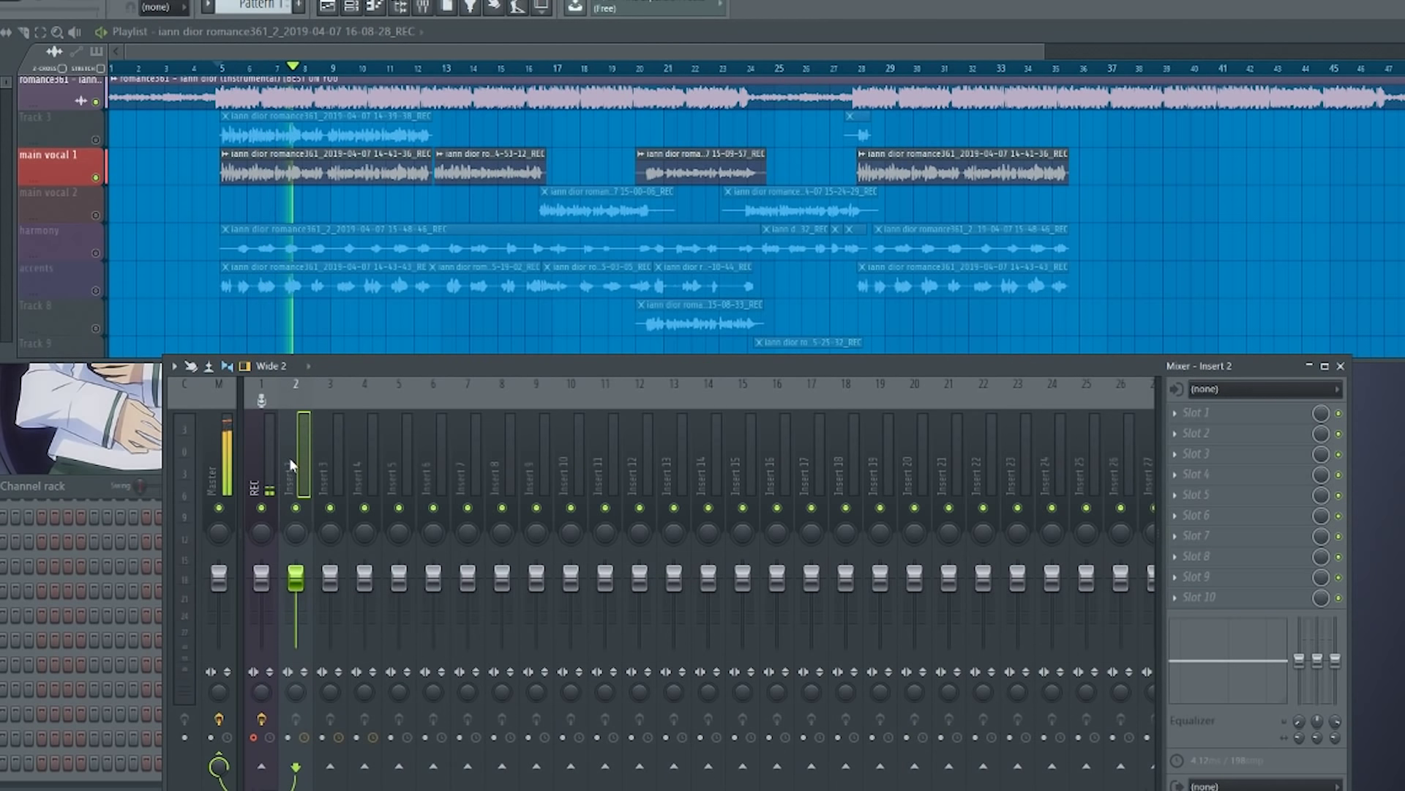
{"action": "double_click", "coordinate": [289, 458]}
{"action": "type", "text": "Main"}
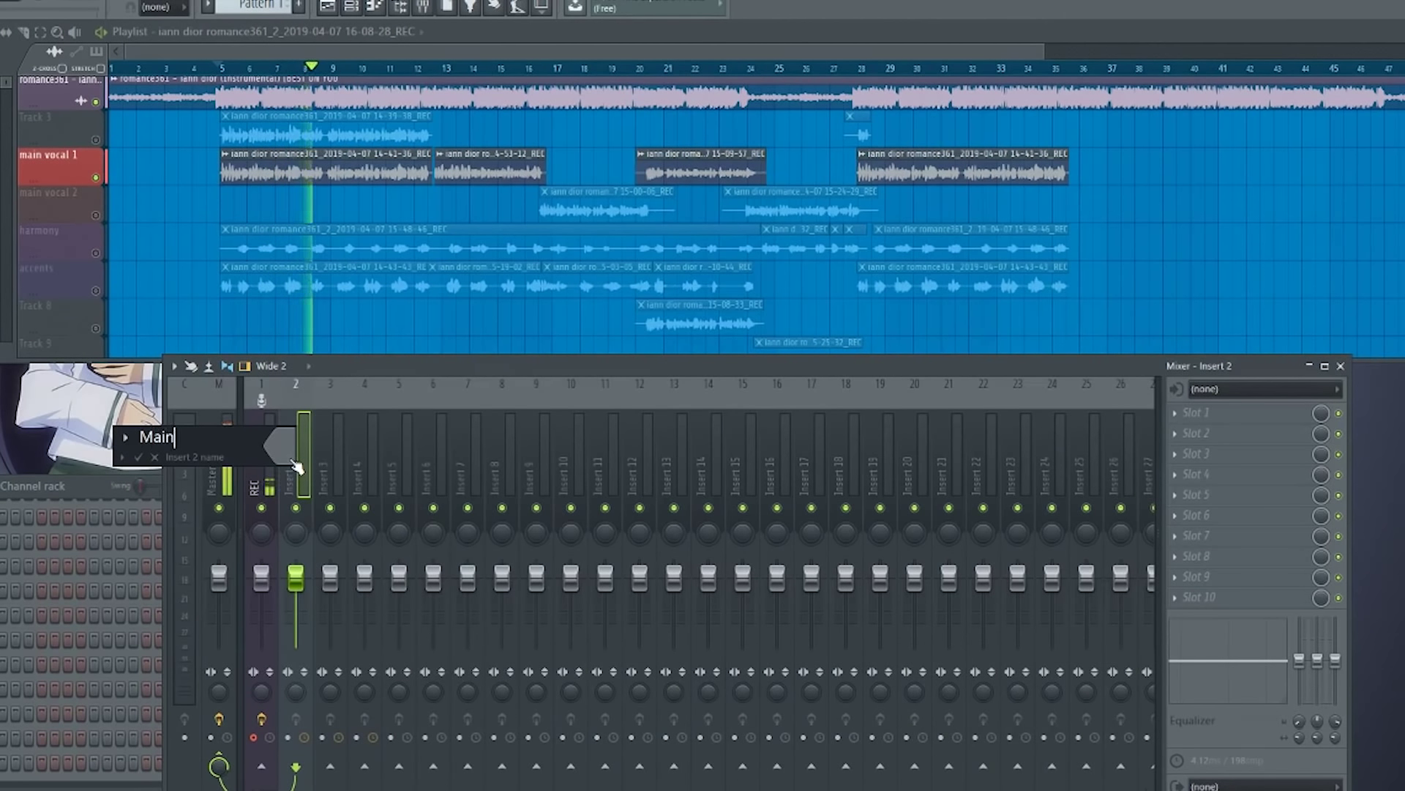
{"action": "type", "text": " Vocal 1"}
{"action": "key", "text": "Return"}
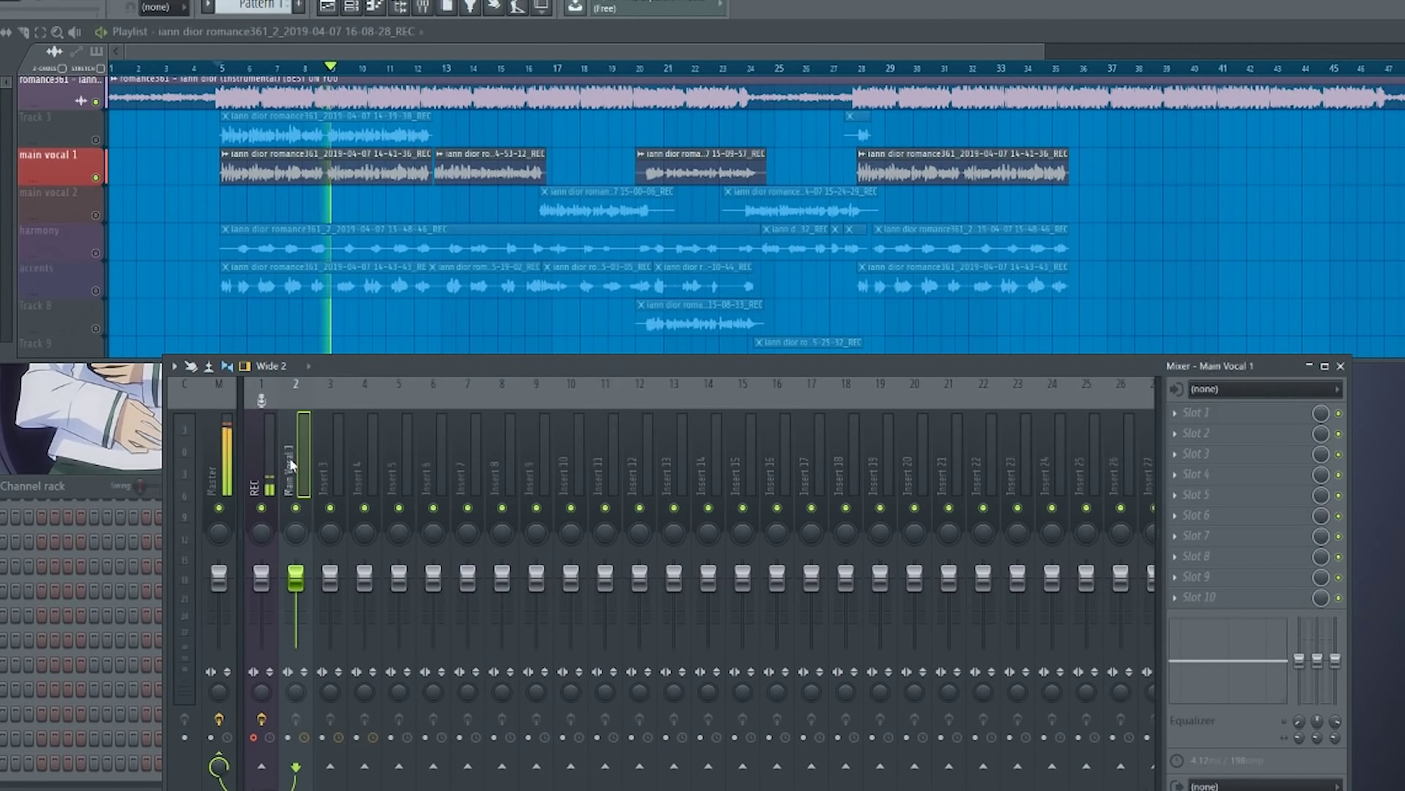
{"action": "key", "text": "space"}
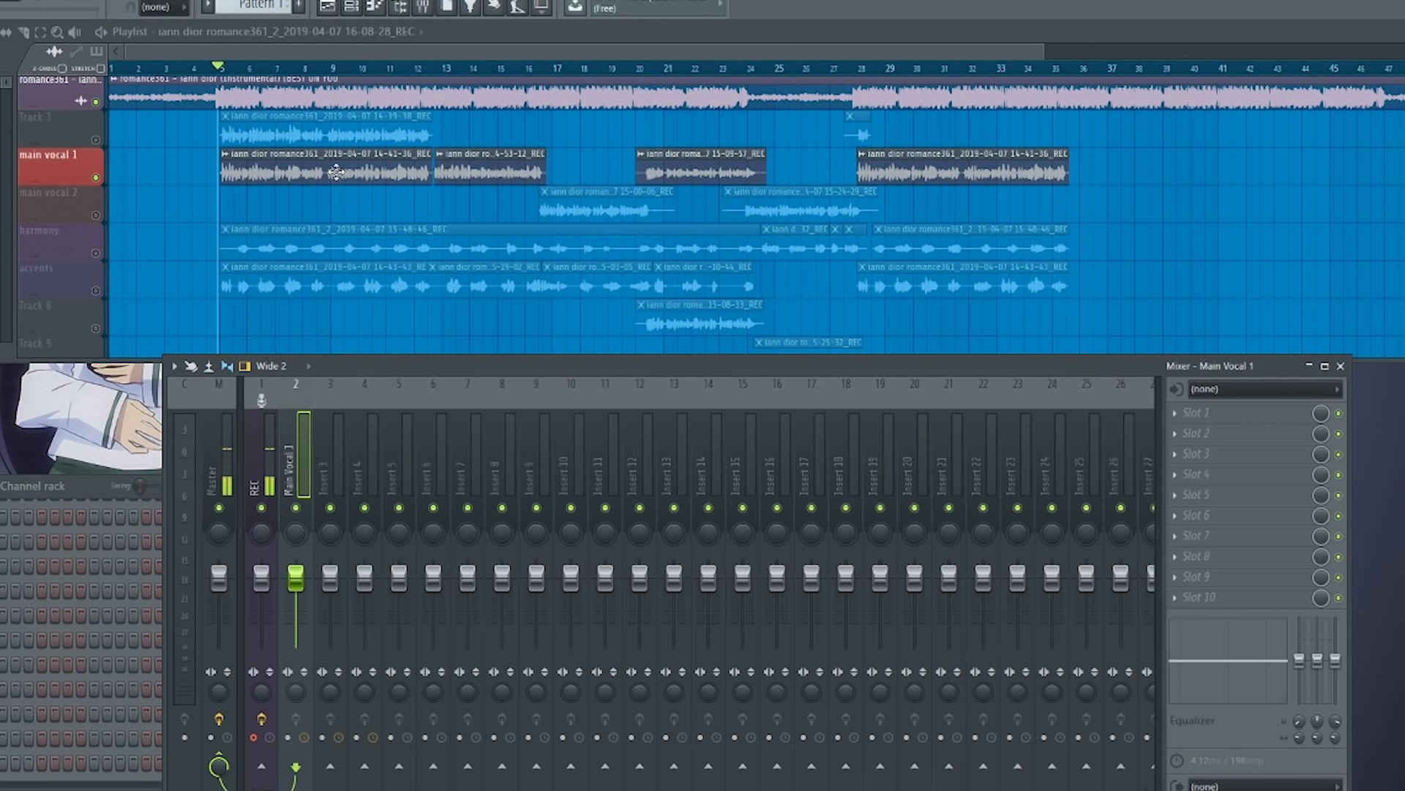
Route all the audio clips on the main vocal 1 playlist track to mixer track 2.
{"action": "double_click", "coordinate": [265, 174]}
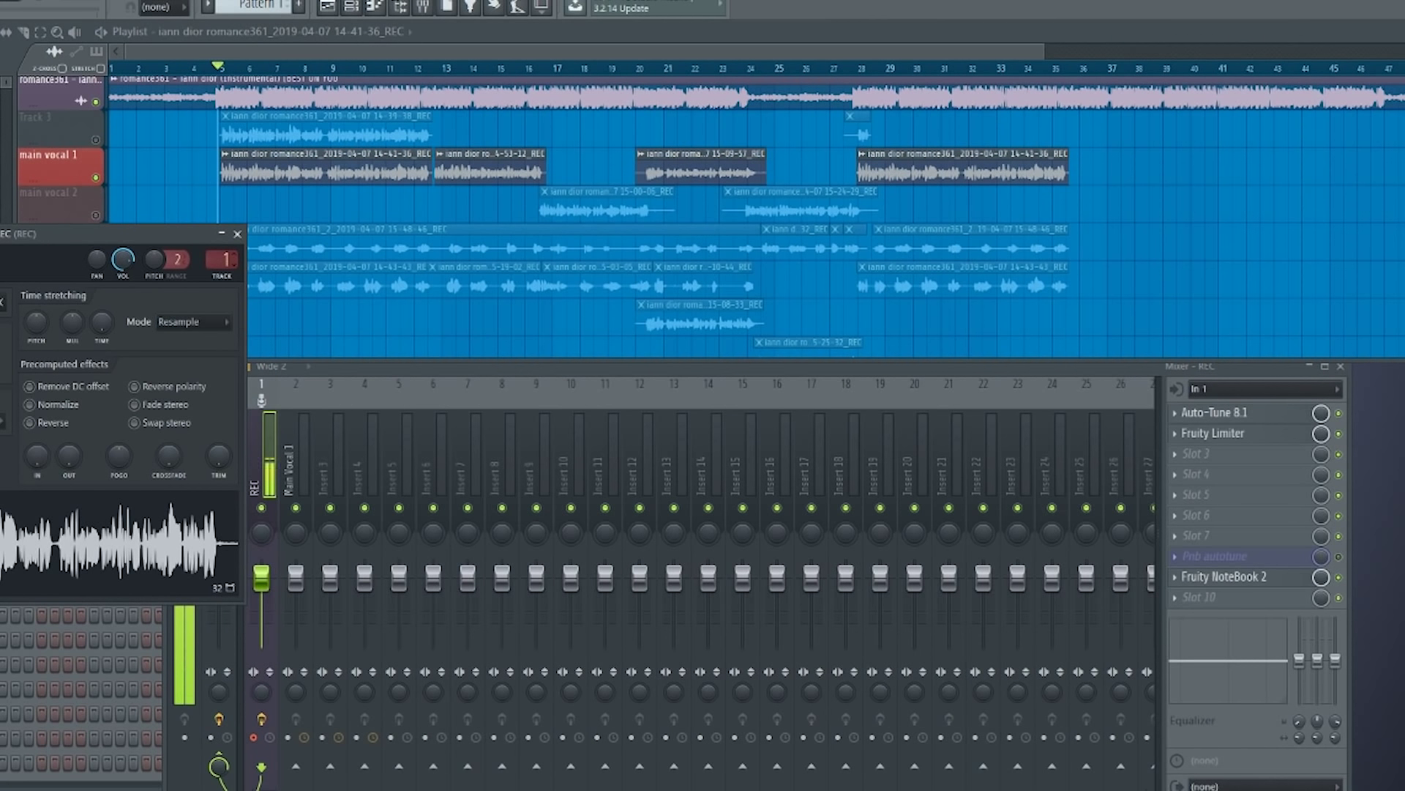
{"action": "scroll", "coordinate": [218, 257], "scroll_direction": "up", "scroll_amount": 1}
{"action": "left_click", "coordinate": [236, 234]}
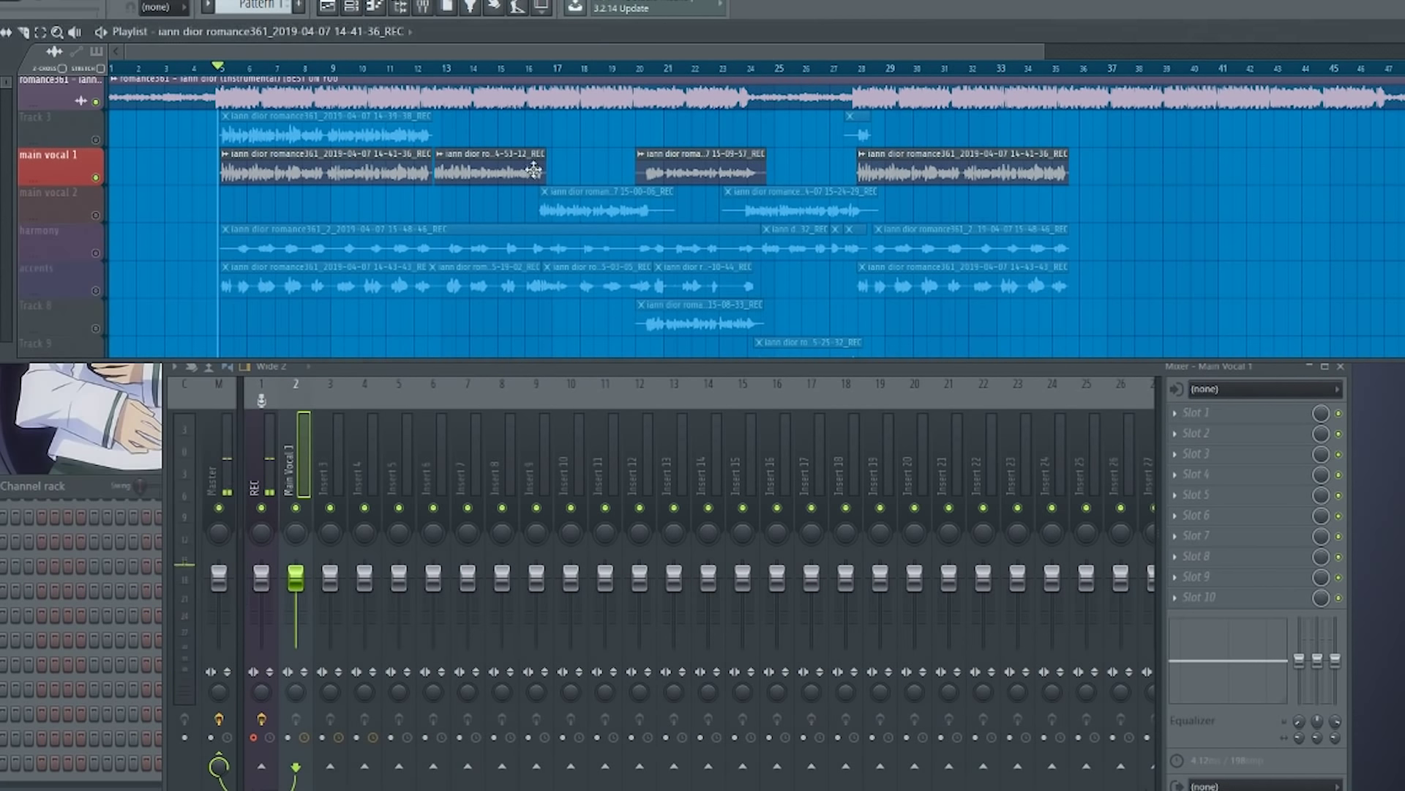
{"action": "double_click", "coordinate": [483, 162]}
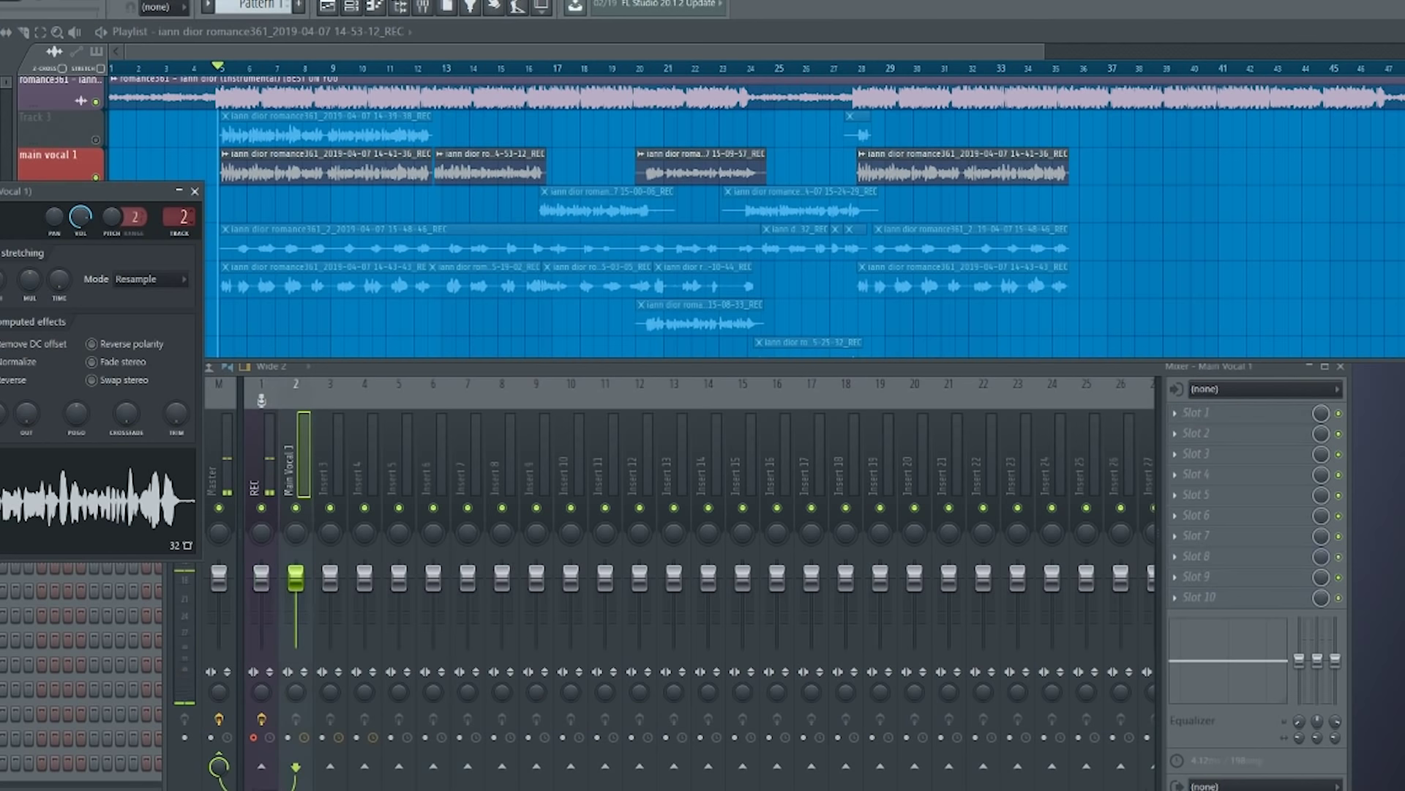
{"action": "left_click", "coordinate": [194, 191]}
{"action": "double_click", "coordinate": [683, 168]}
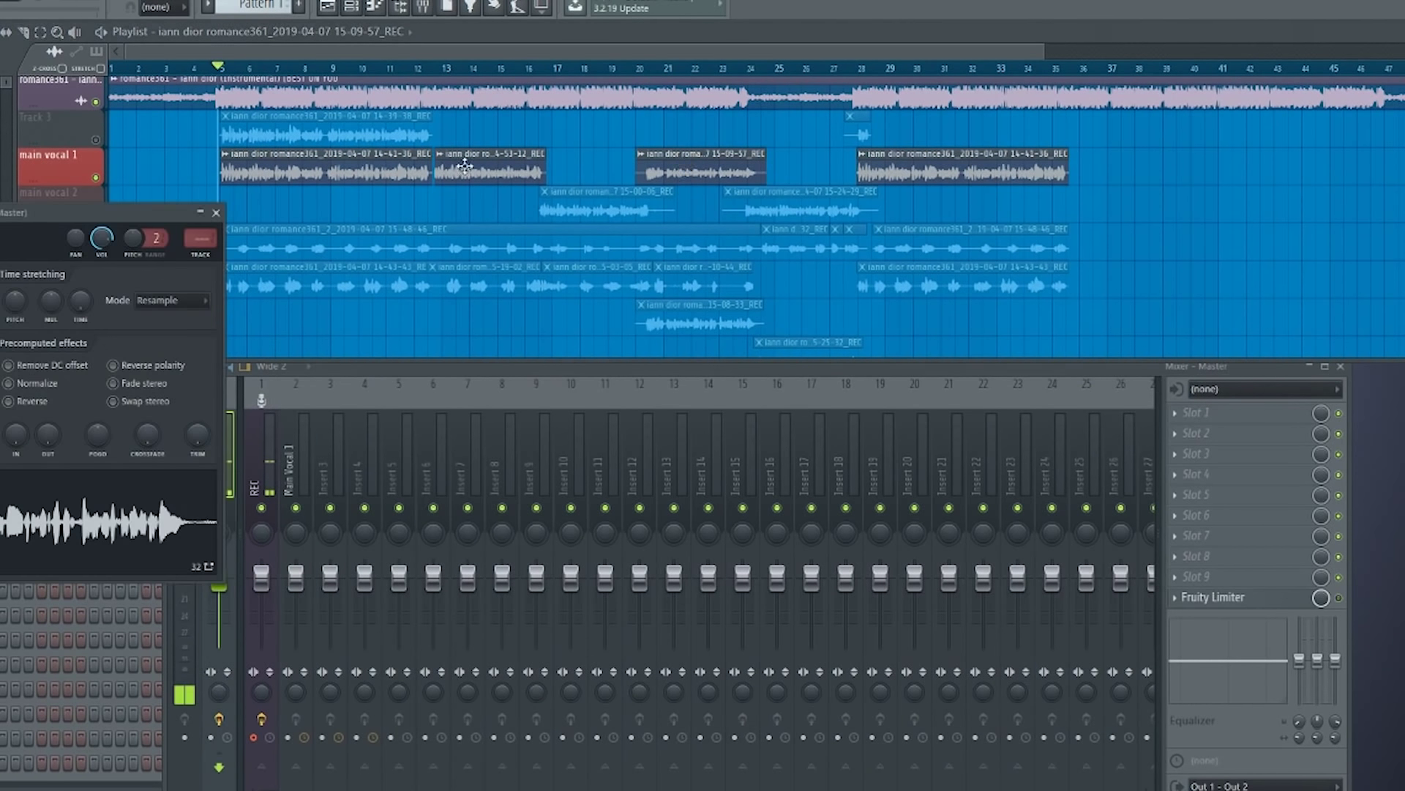
{"action": "left_click_drag", "start_coordinate": [213, 241], "coordinate": [212, 232]}
{"action": "left_click", "coordinate": [216, 213]}
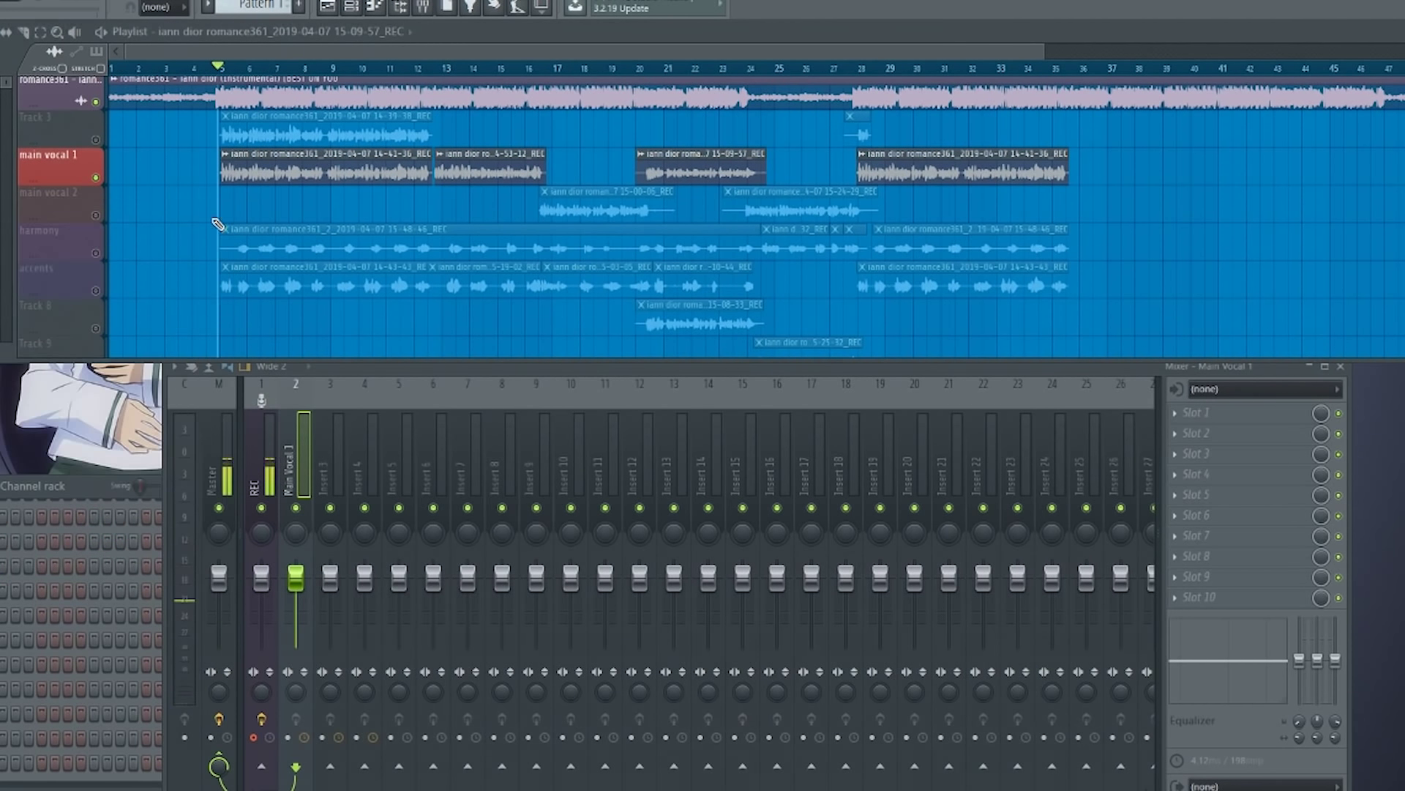
{"action": "double_click", "coordinate": [929, 169]}
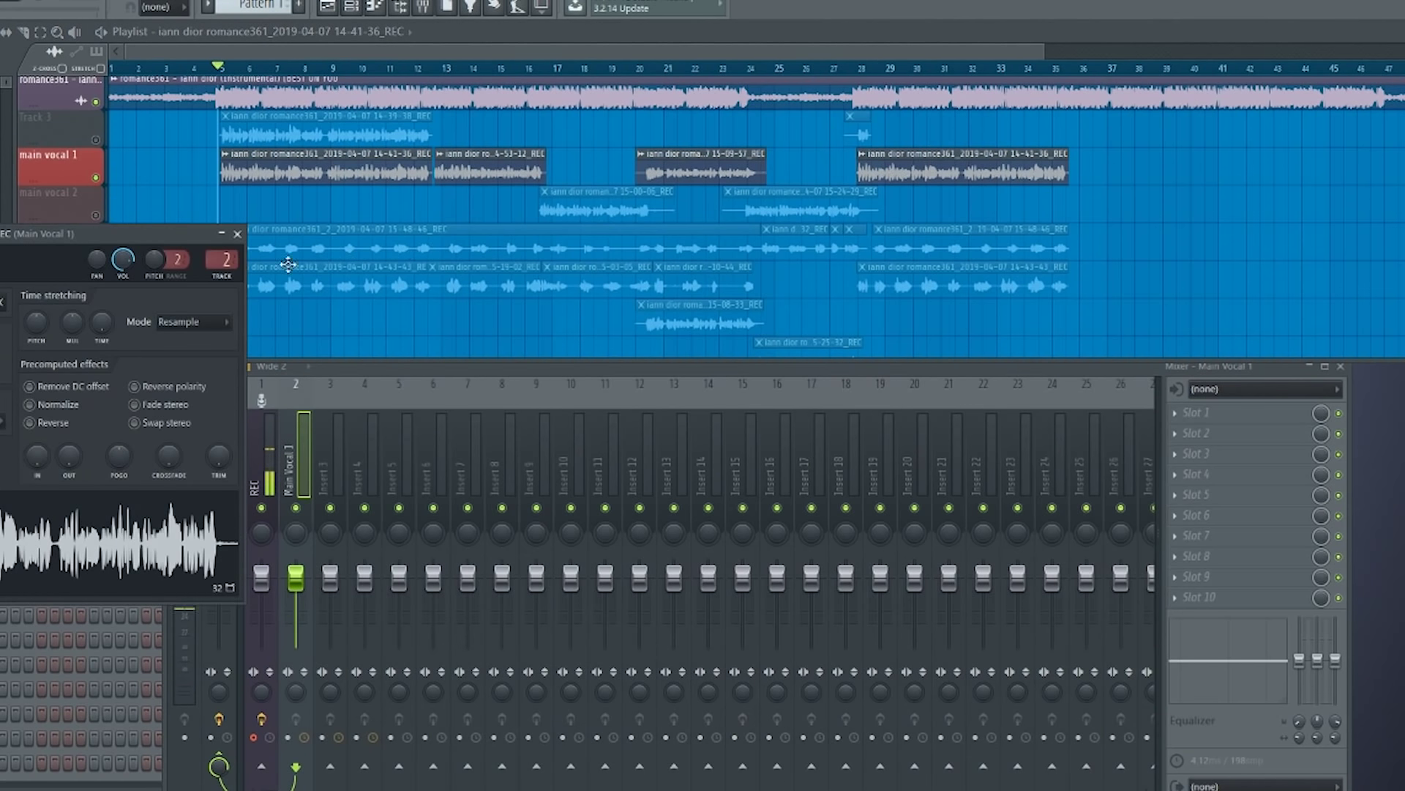
{"action": "left_click", "coordinate": [237, 234]}
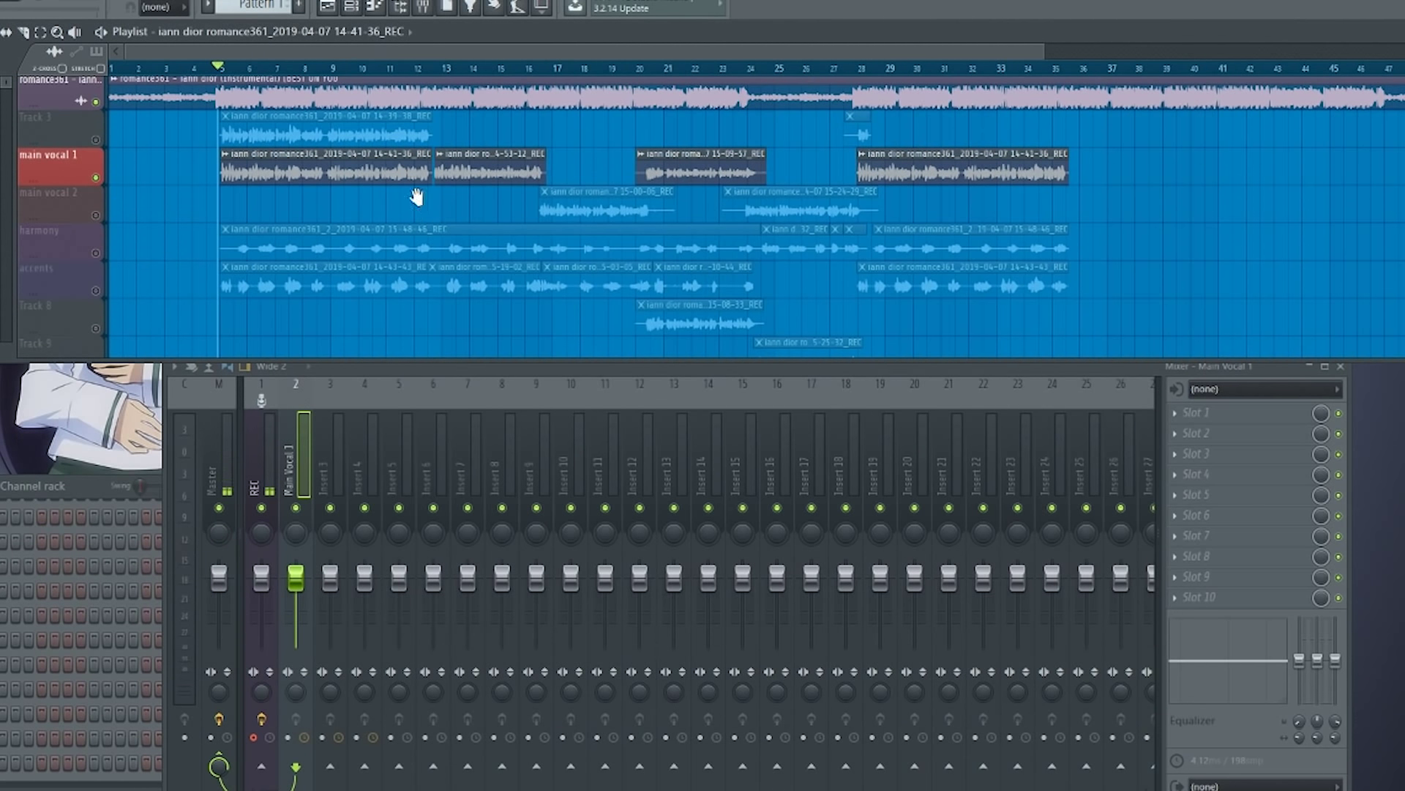
Unmute the main vocal 2 playlist track and route its first audio clip to mixer track 3.
{"action": "scroll", "coordinate": [417, 198], "scroll_direction": "down", "scroll_amount": 1}
{"action": "left_click", "coordinate": [95, 193]}
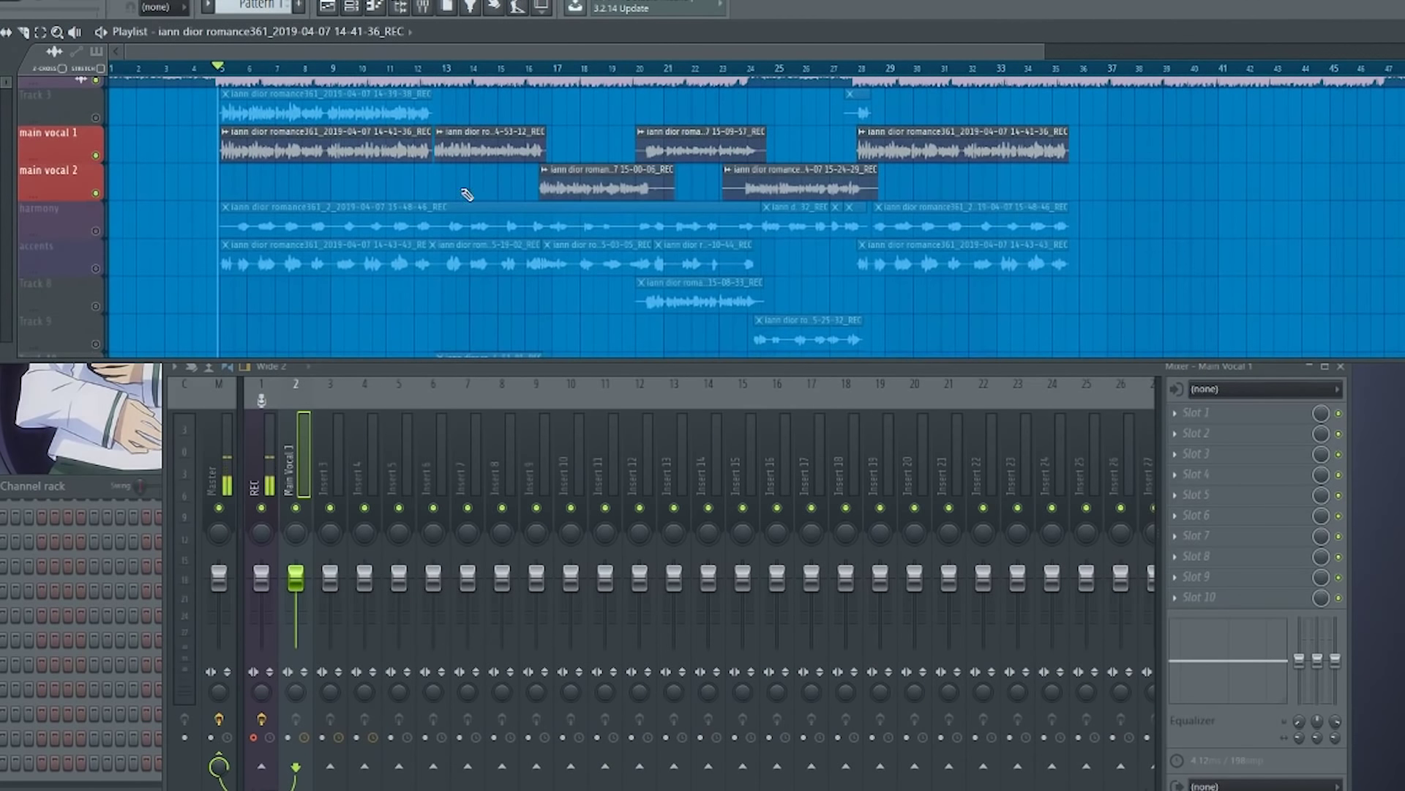
{"action": "double_click", "coordinate": [593, 188]}
{"action": "left_click_drag", "start_coordinate": [121, 158], "coordinate": [124, 151]}
{"action": "left_click", "coordinate": [131, 127]}
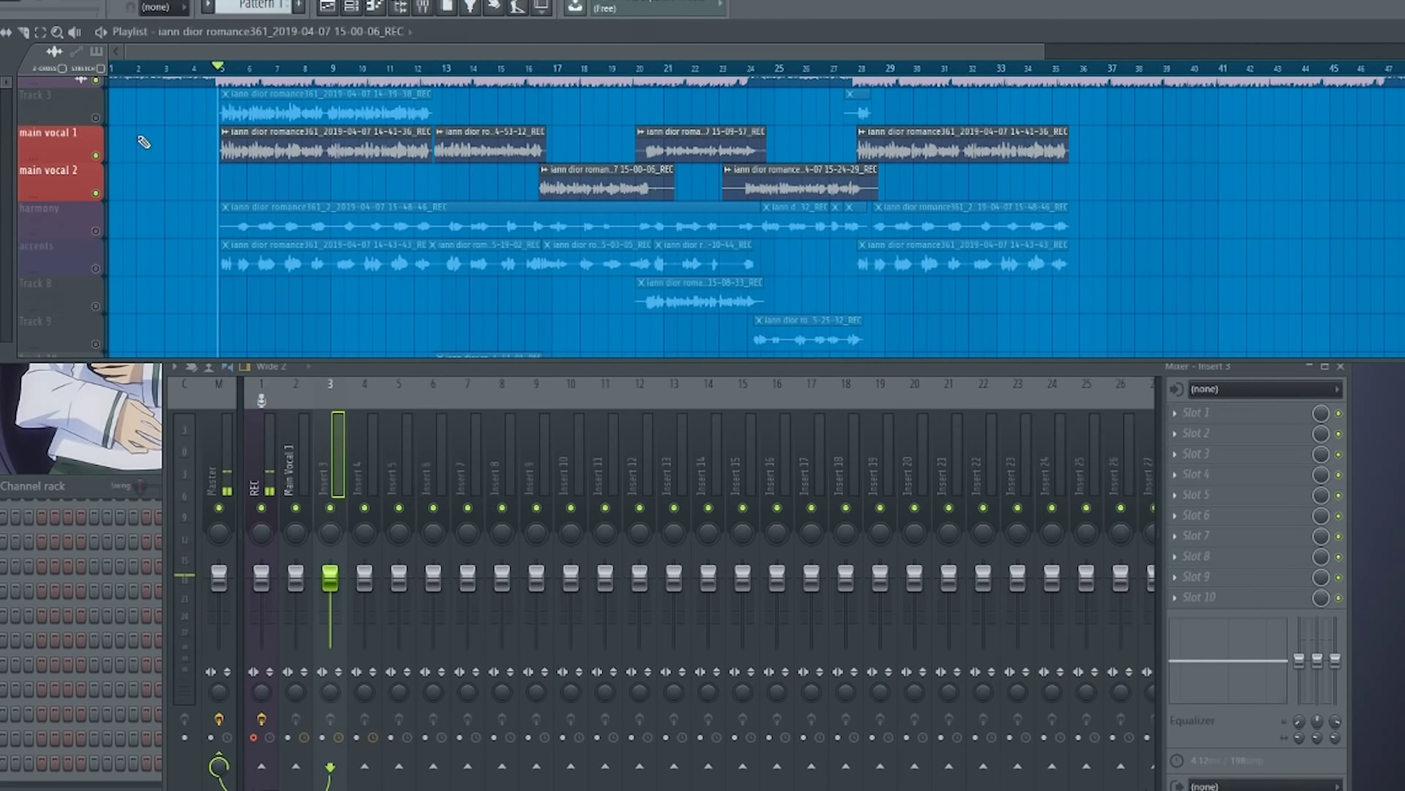
Route the second main vocal 2 clip to mixer track 2 and reroute the first clip to track 2 as well.
{"action": "double_click", "coordinate": [820, 196]}
{"action": "left_click_drag", "start_coordinate": [95, 133], "coordinate": [95, 124]}
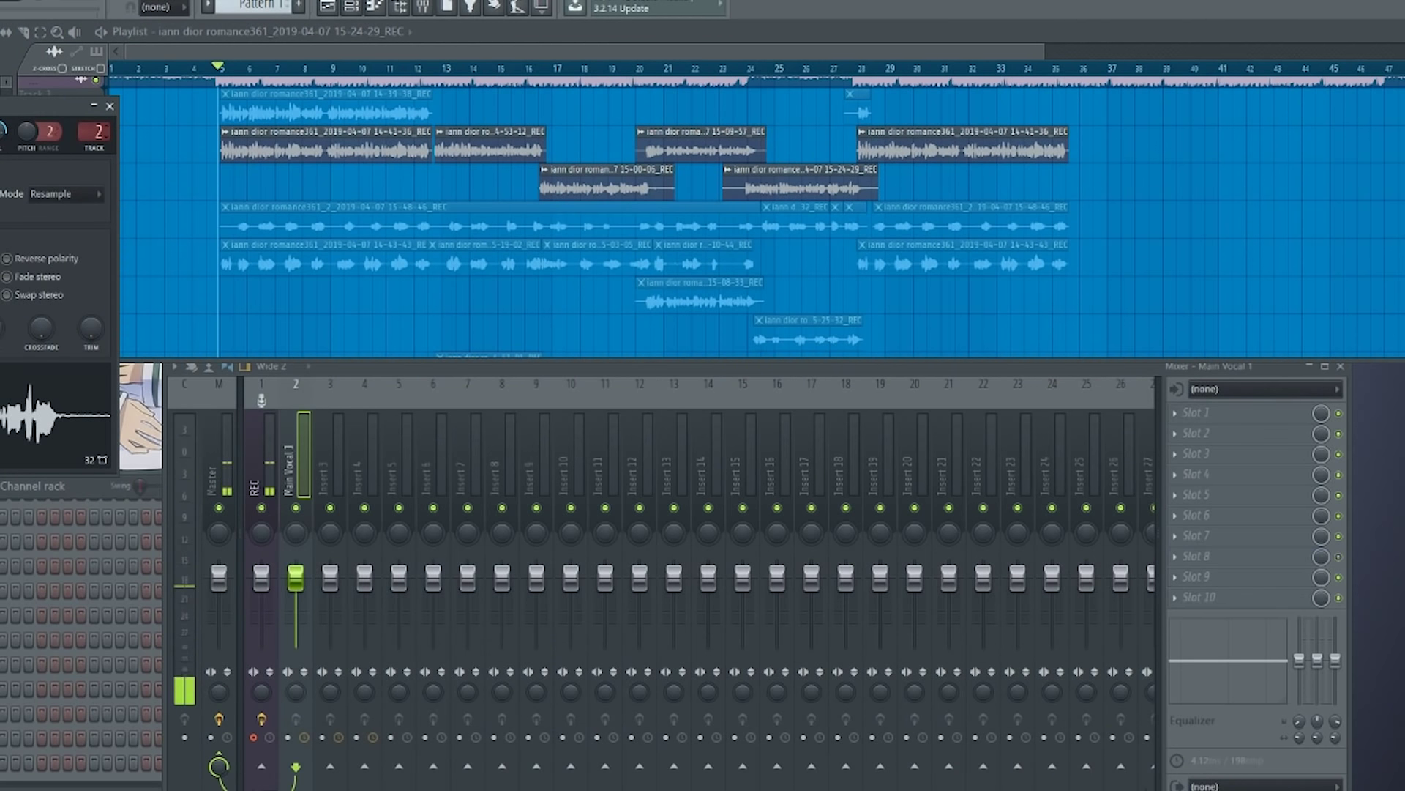
{"action": "left_click", "coordinate": [109, 107]}
{"action": "left_click", "coordinate": [100, 109]}
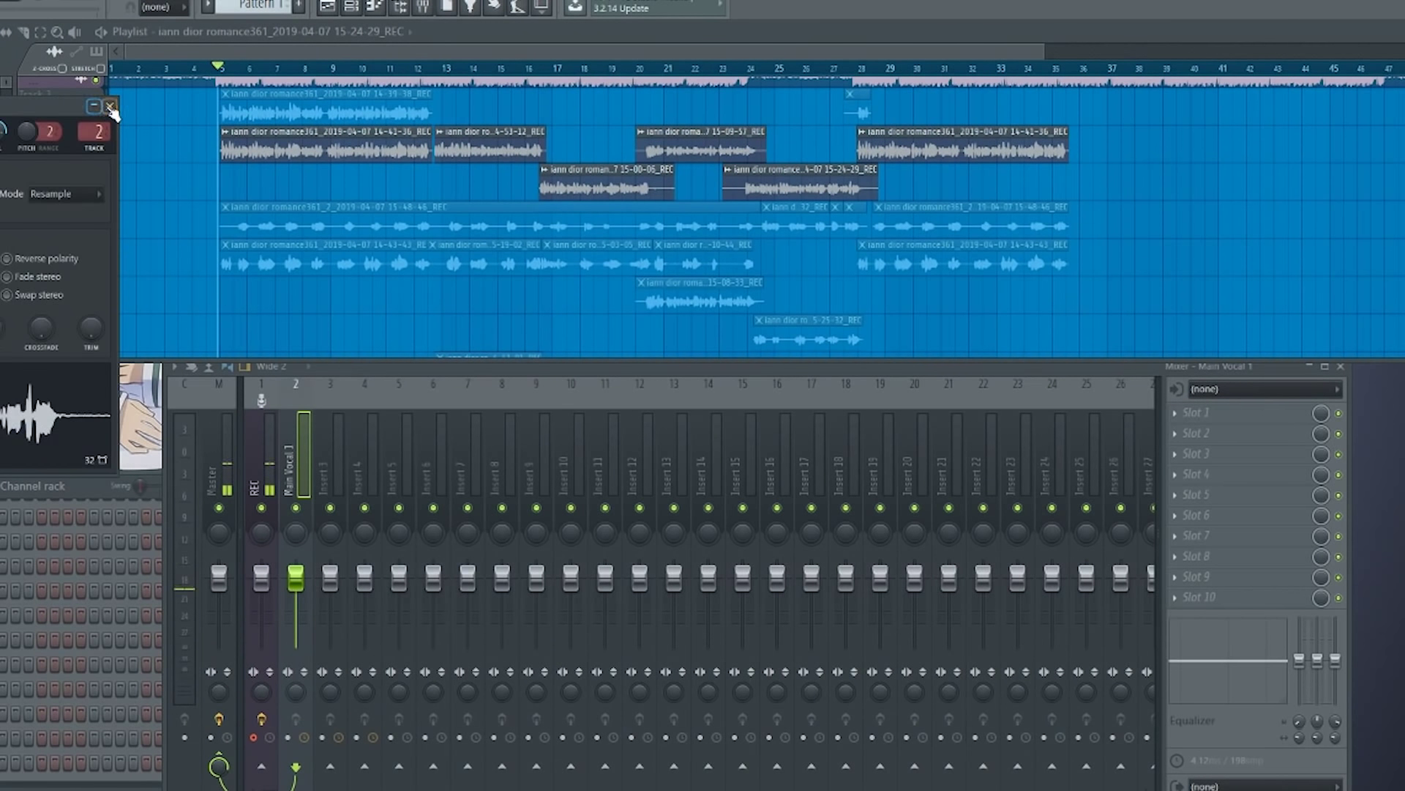
{"action": "left_click", "coordinate": [109, 107]}
{"action": "double_click", "coordinate": [604, 179]}
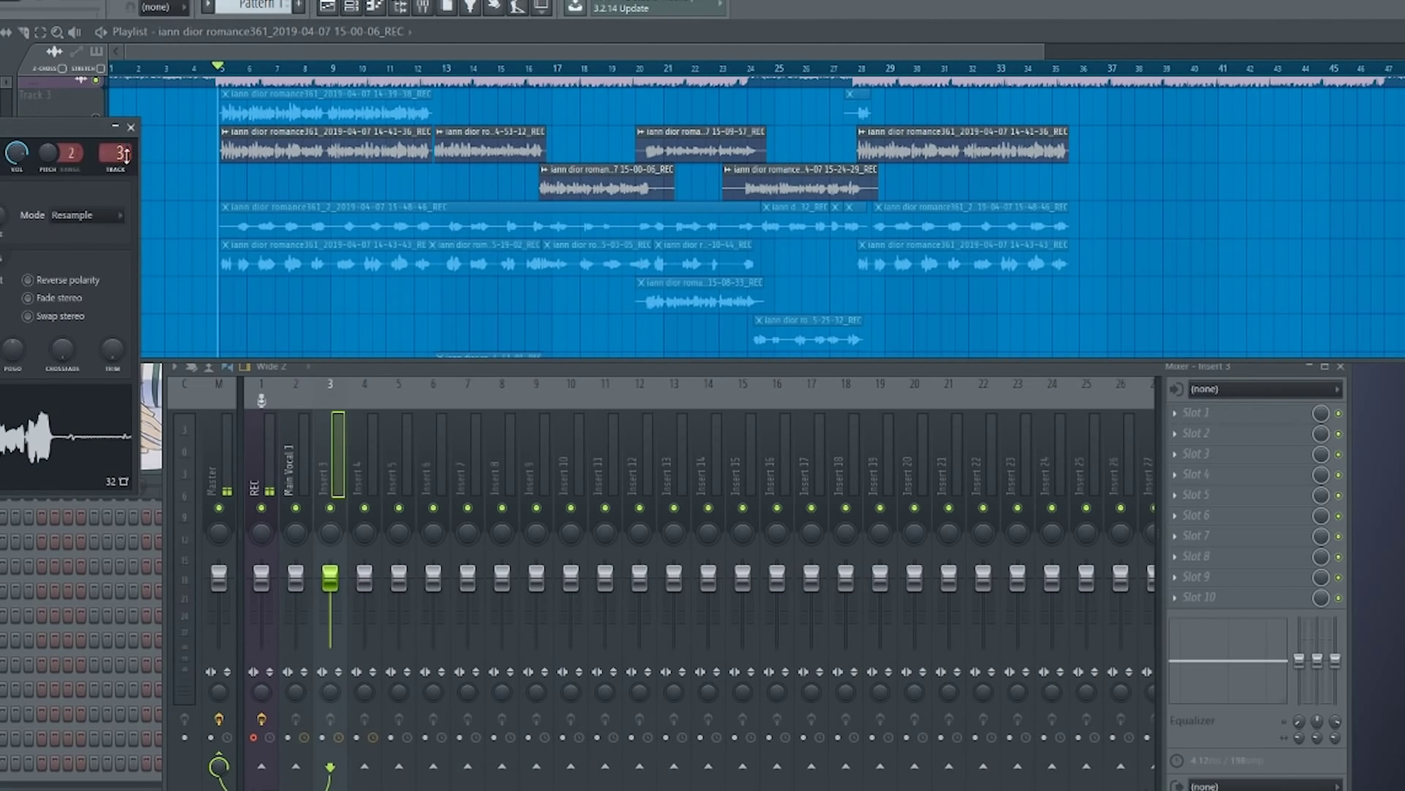
{"action": "left_click_drag", "start_coordinate": [126, 154], "coordinate": [126, 163]}
{"action": "left_click", "coordinate": [131, 127]}
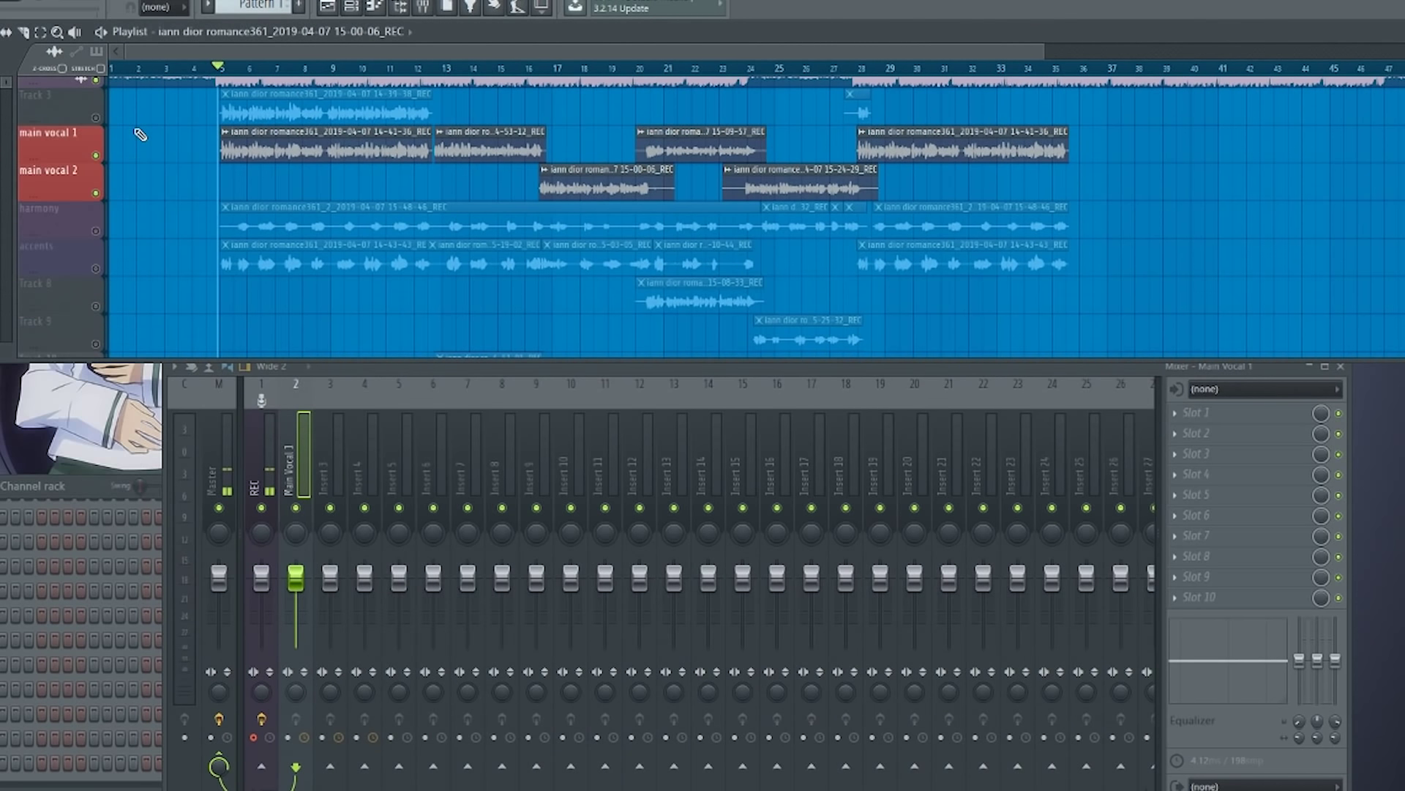
Load Fruity parametric EQ 2 into effect slot 1 of Main Vocal 1 and place its window fully in view over the mixer.
{"action": "left_click_drag", "start_coordinate": [277, 178], "coordinate": [301, 190]}
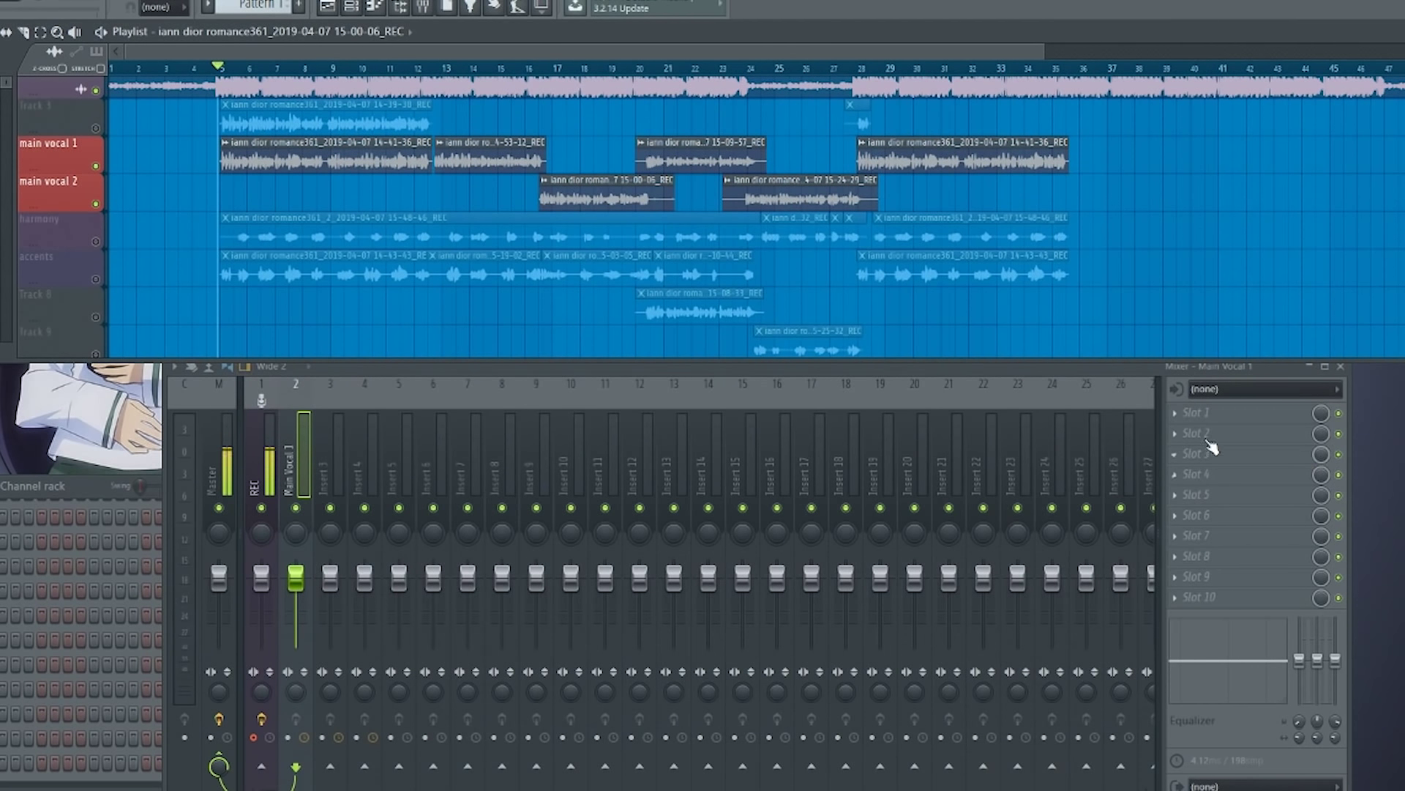
{"action": "left_click", "coordinate": [1205, 412]}
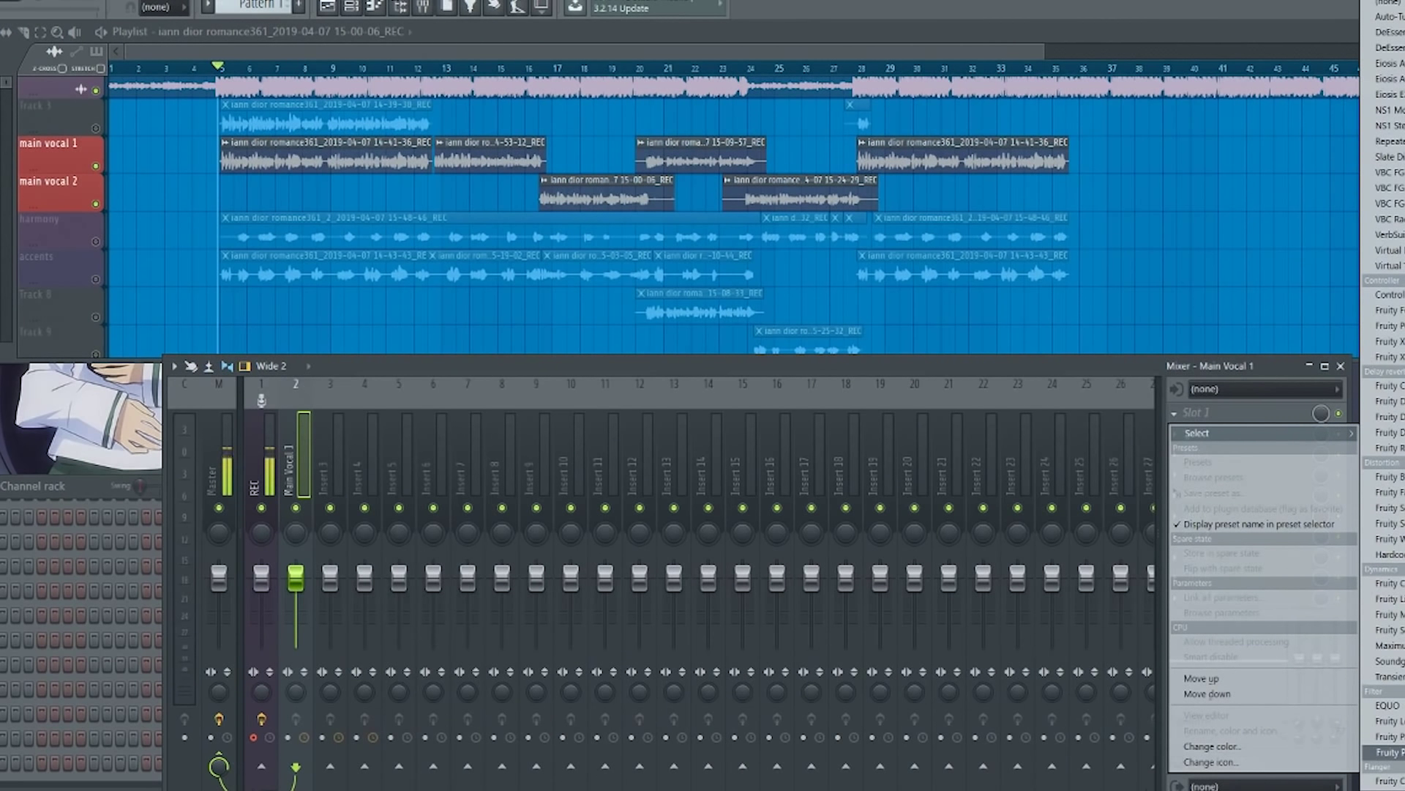
{"action": "left_click", "coordinate": [1385, 752]}
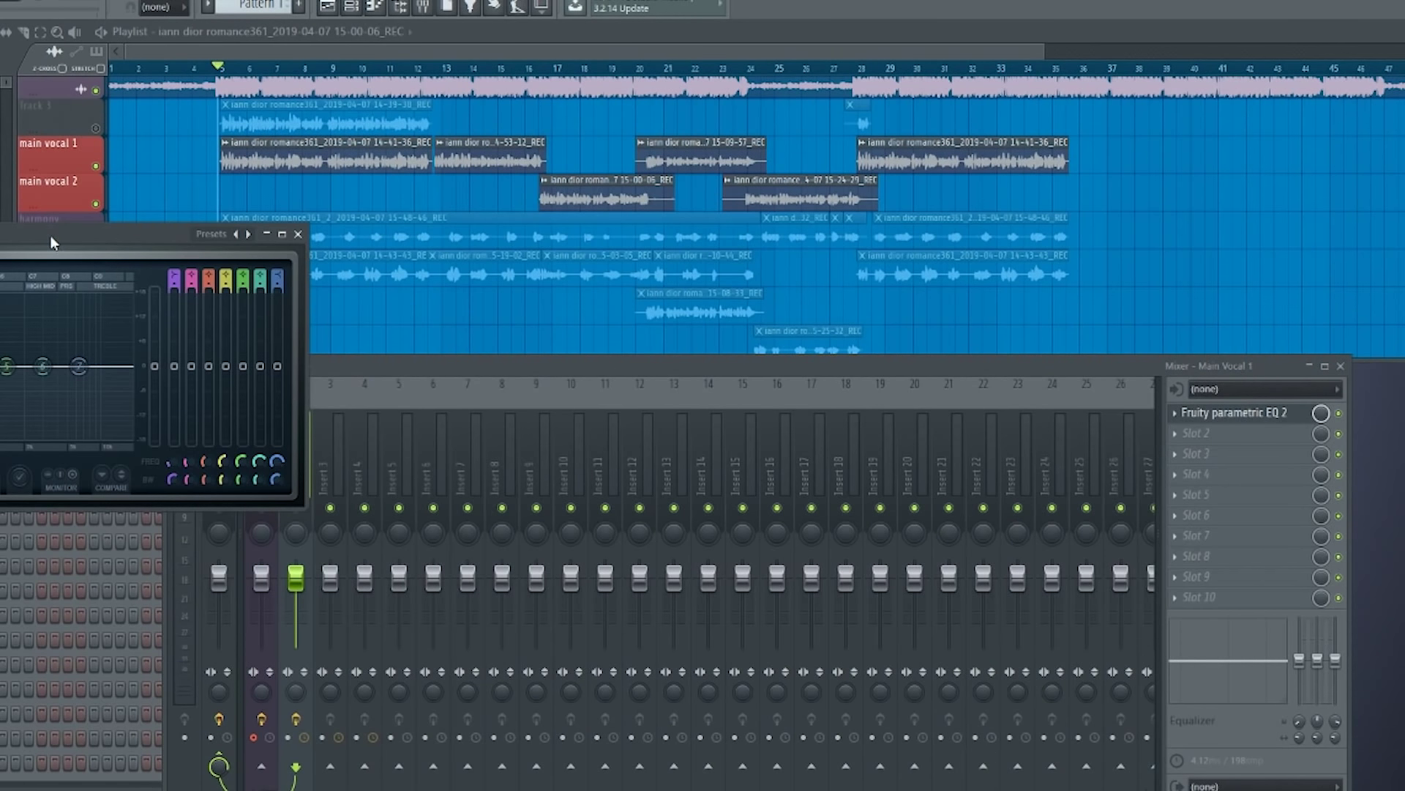
{"action": "left_click_drag", "start_coordinate": [49, 235], "coordinate": [400, 323]}
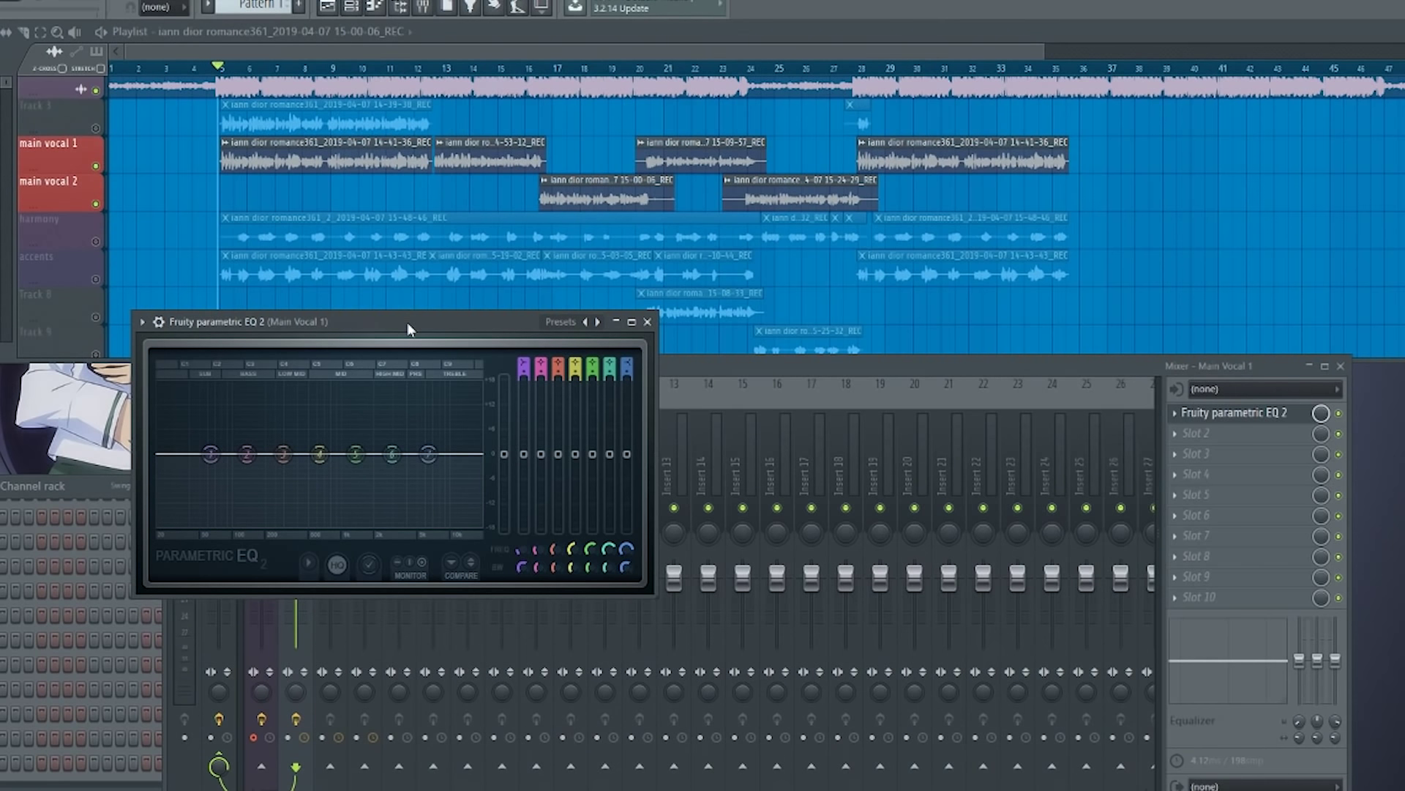
{"action": "left_click_drag", "start_coordinate": [408, 324], "coordinate": [405, 335]}
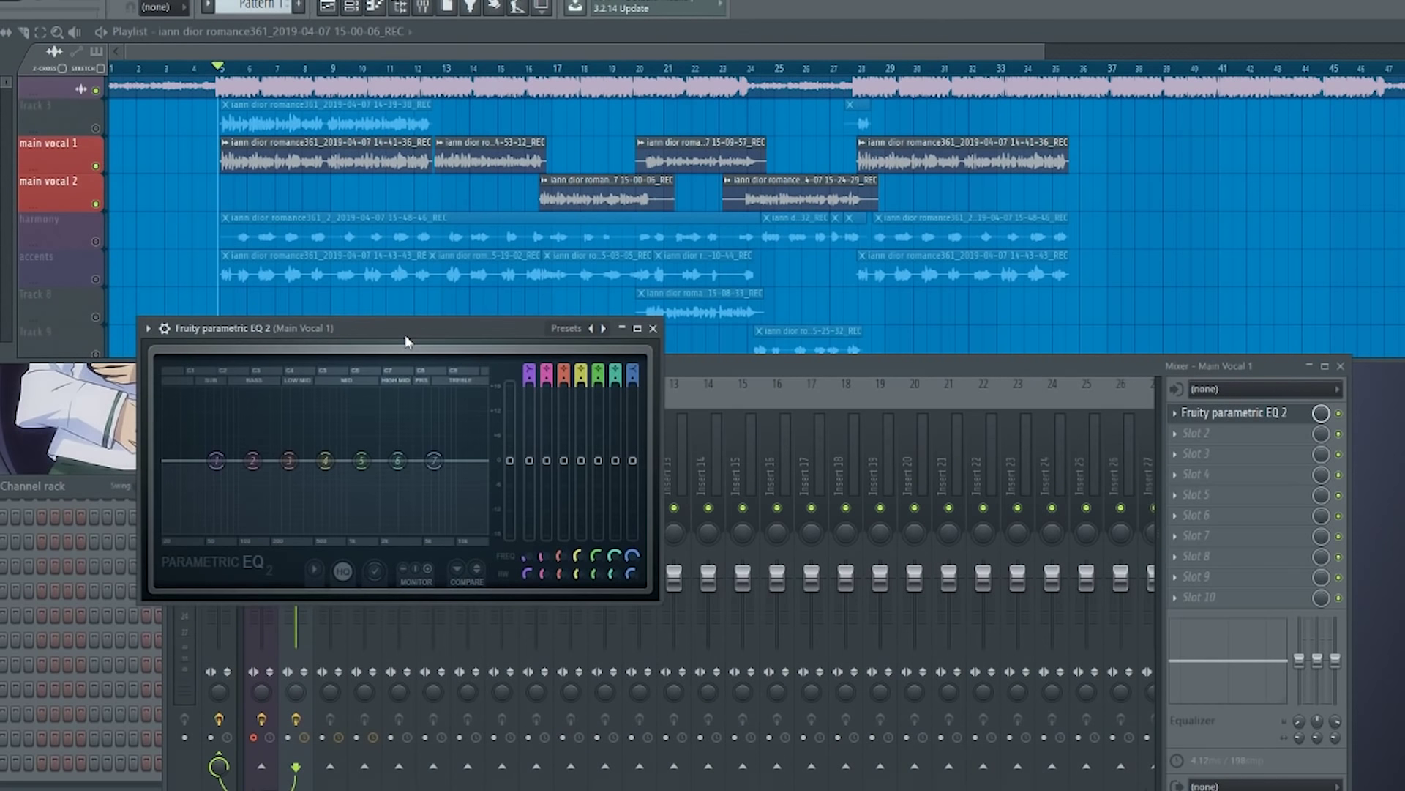
Set band 1 of the equalizer to the High pass type and move the window below the playlist clips.
{"action": "right_click", "coordinate": [217, 464]}
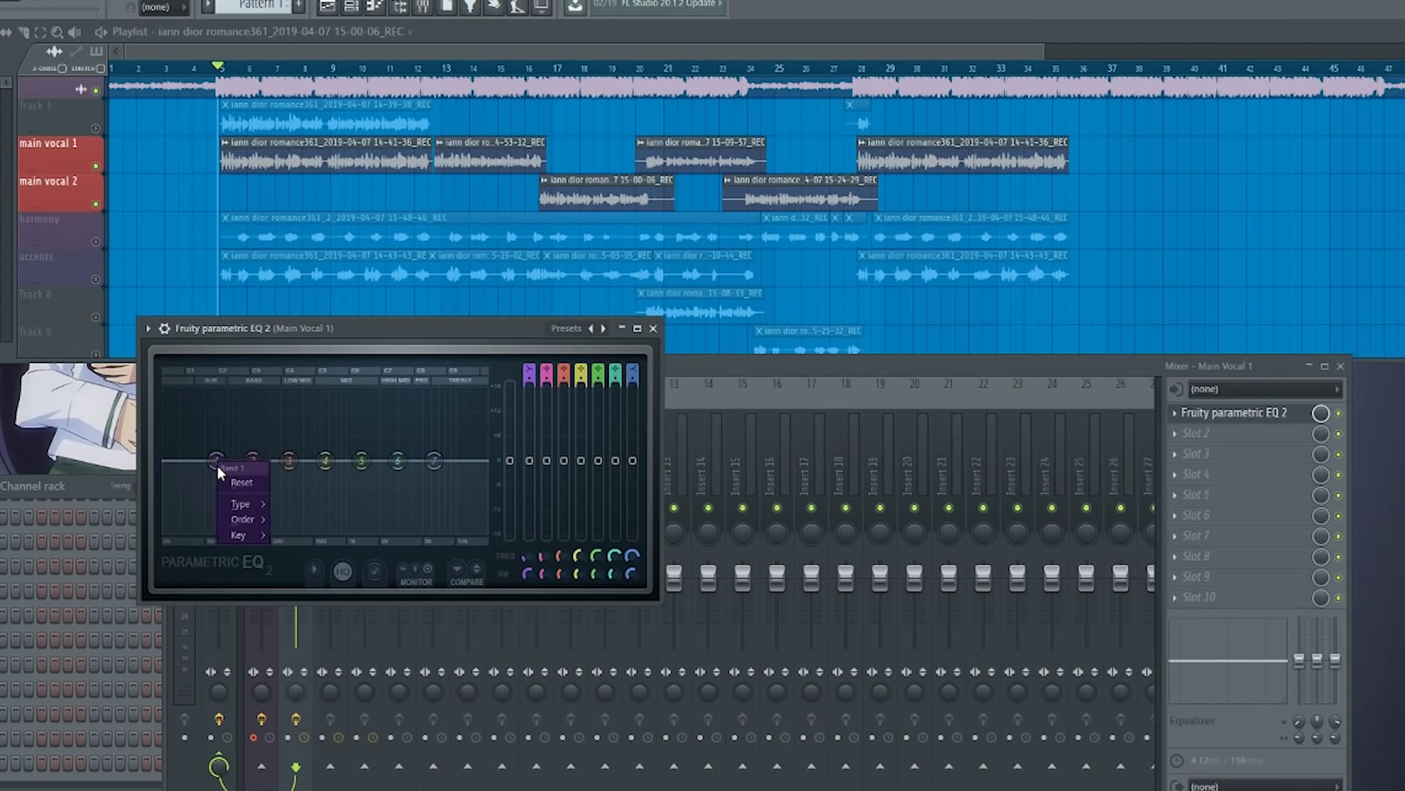
{"action": "mouse_move", "coordinate": [242, 524]}
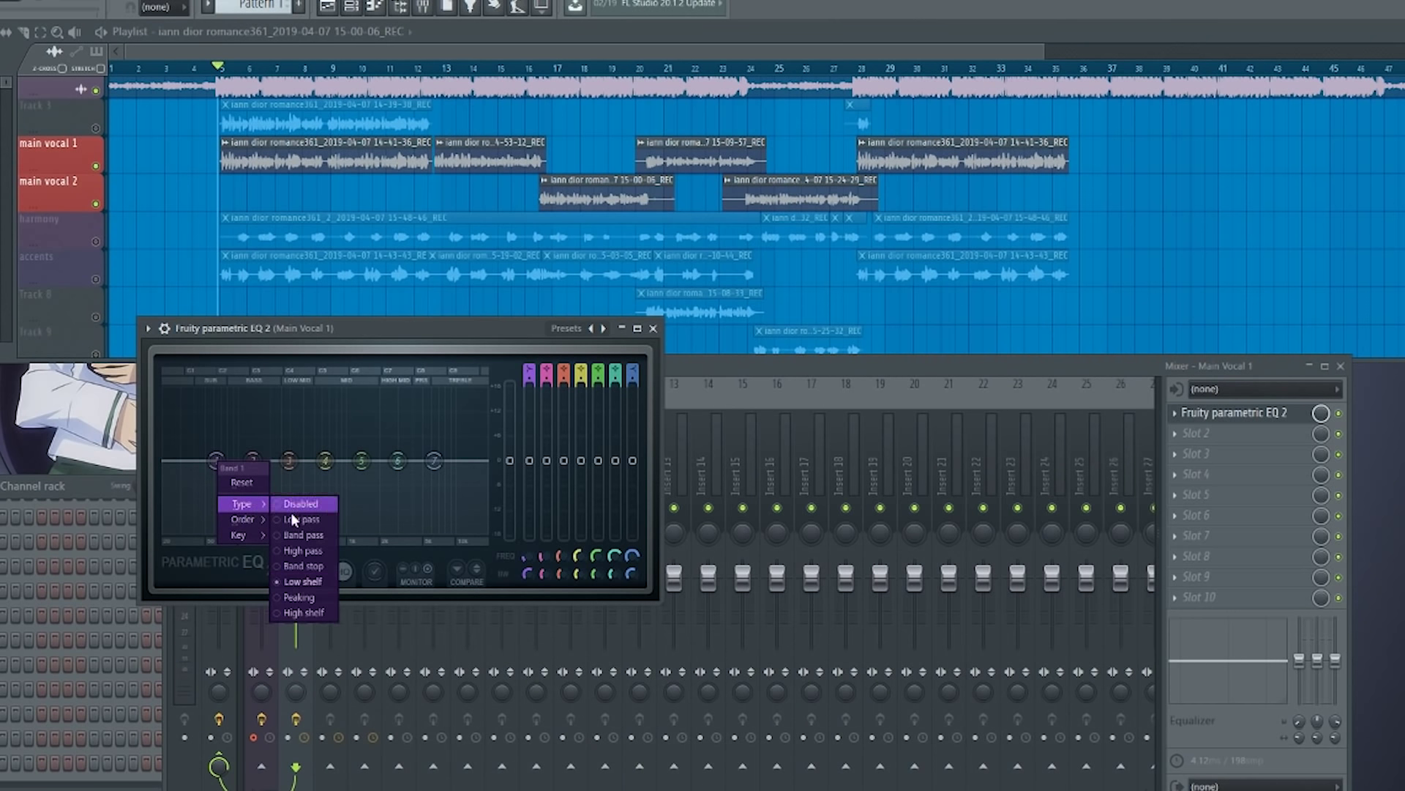
{"action": "left_click", "coordinate": [318, 550]}
{"action": "mouse_move", "coordinate": [278, 327]}
{"action": "left_mouse_down"}
{"action": "mouse_move", "coordinate": [315, 343]}
{"action": "mouse_move", "coordinate": [300, 333]}
{"action": "left_mouse_up"}
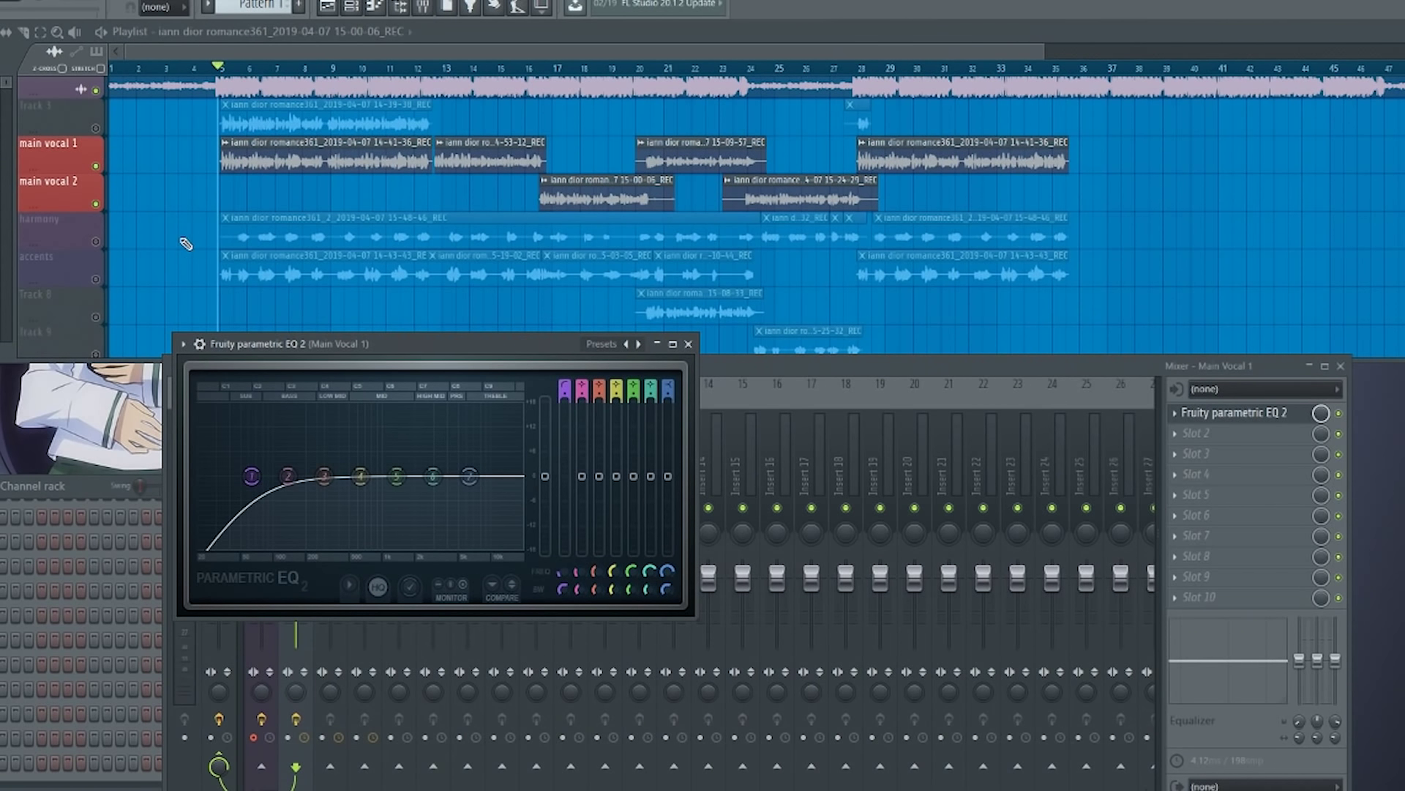
{"action": "left_click_drag", "start_coordinate": [287, 338], "coordinate": [283, 363]}
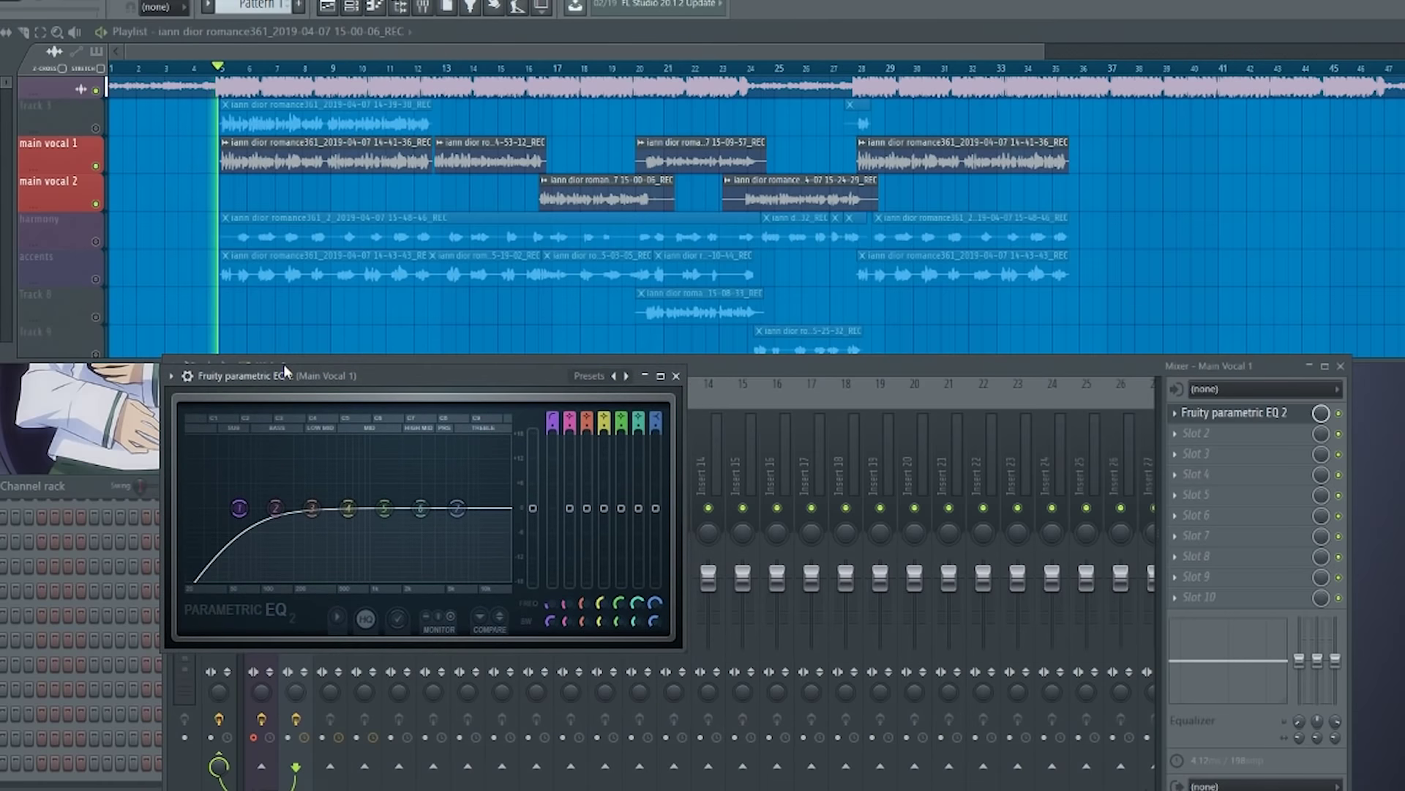
Adjust the high-pass band's cutoff to about 107 Hz while listening to the song, and stop playback.
{"action": "key", "text": "space"}
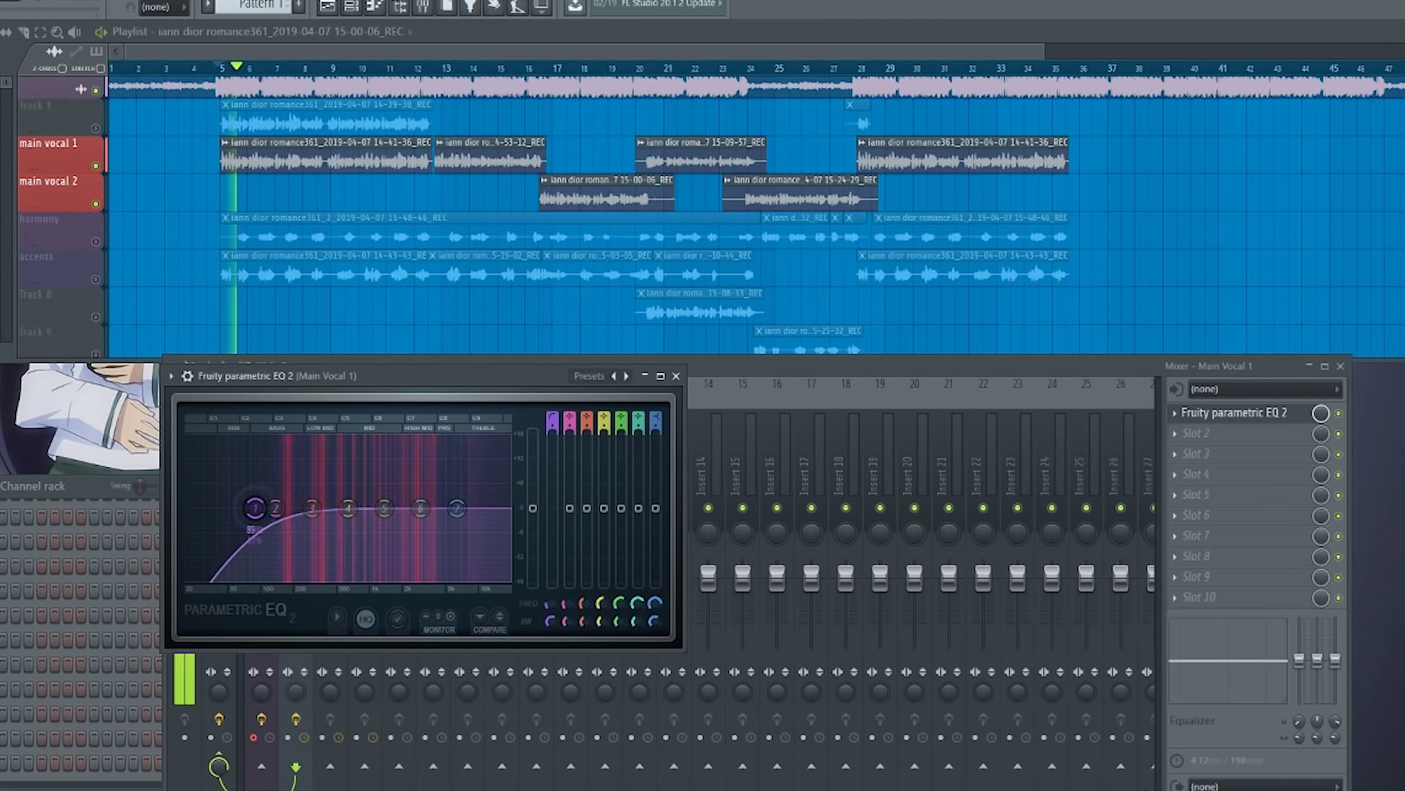
{"action": "left_click_drag", "start_coordinate": [239, 507], "coordinate": [293, 508]}
{"action": "key", "text": "space"}
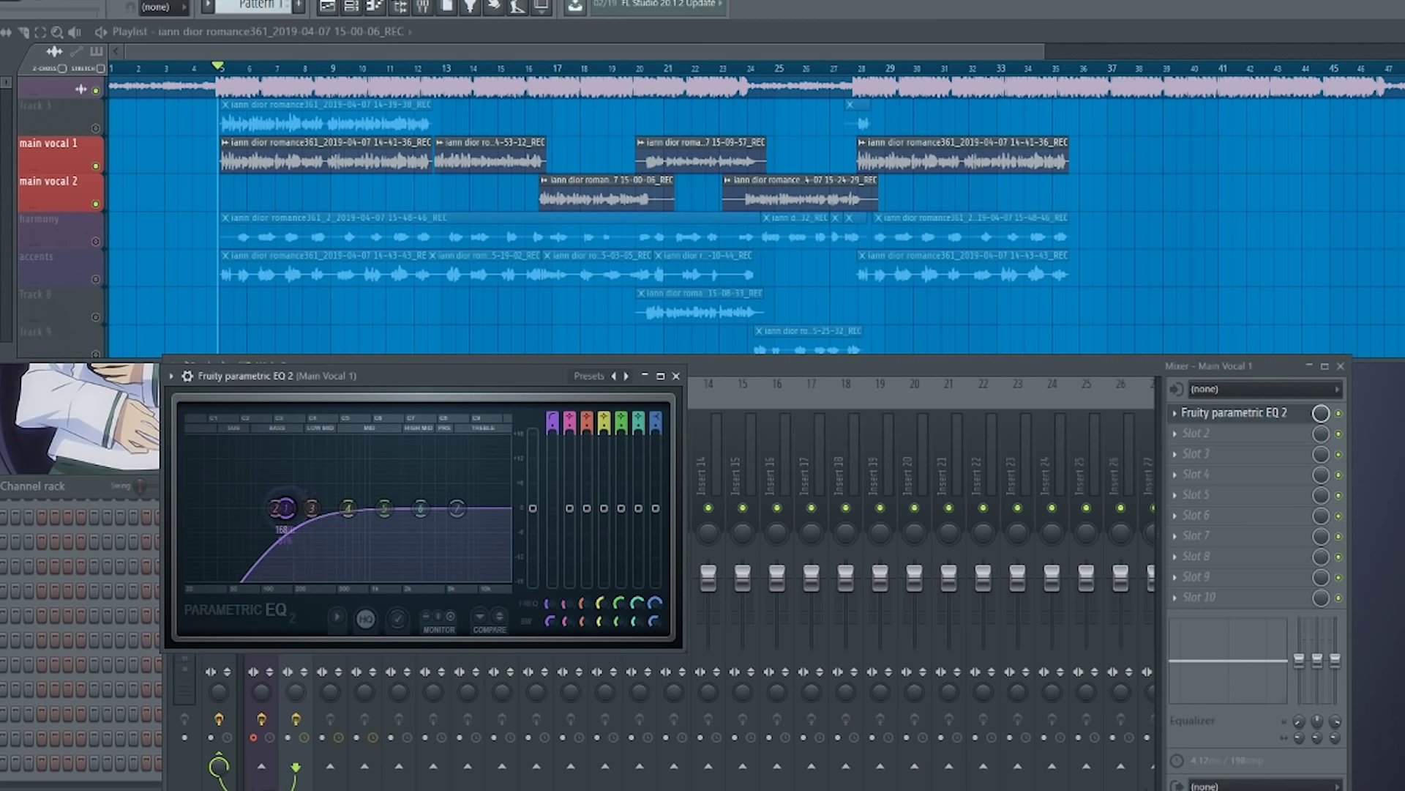
{"action": "key", "text": "space"}
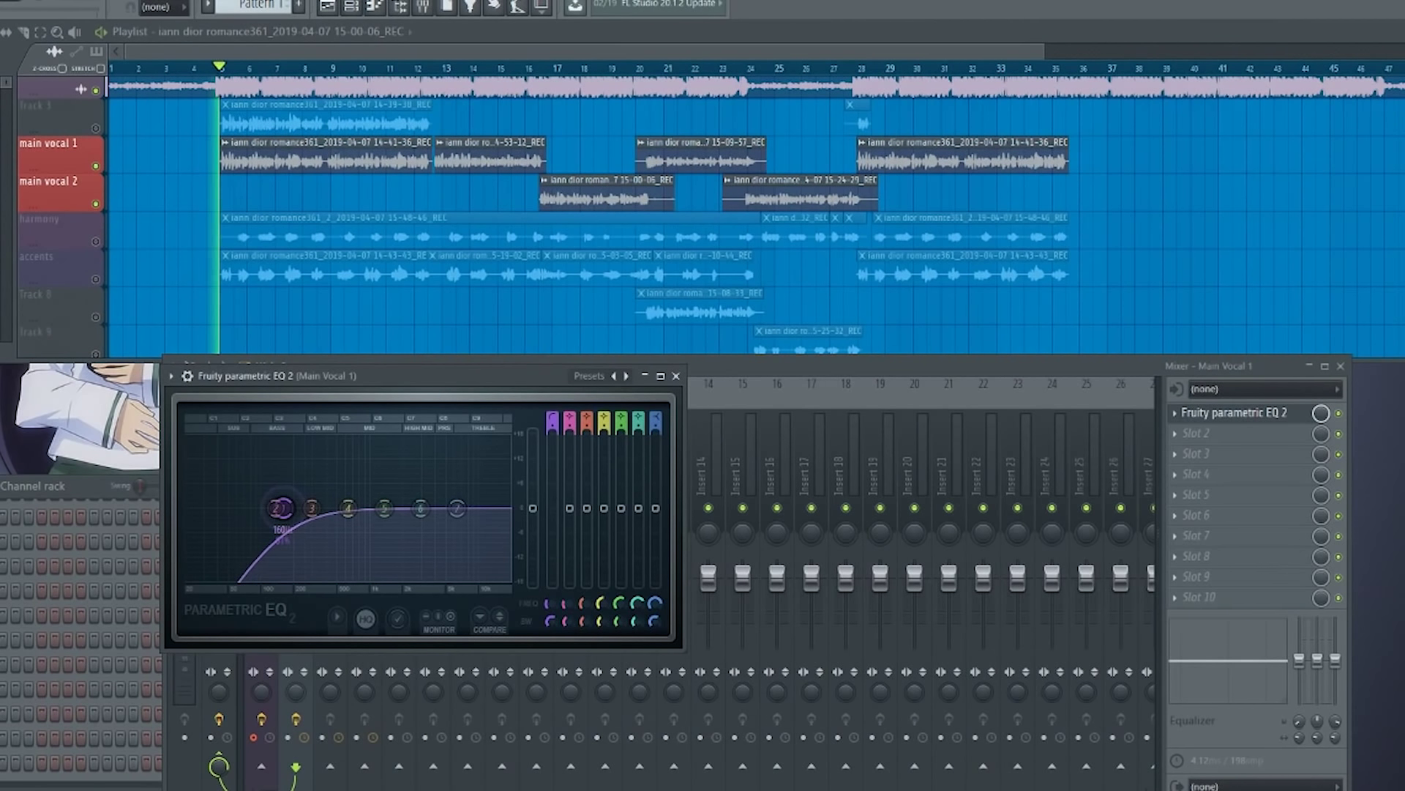
{"action": "left_click_drag", "start_coordinate": [295, 507], "coordinate": [263, 507]}
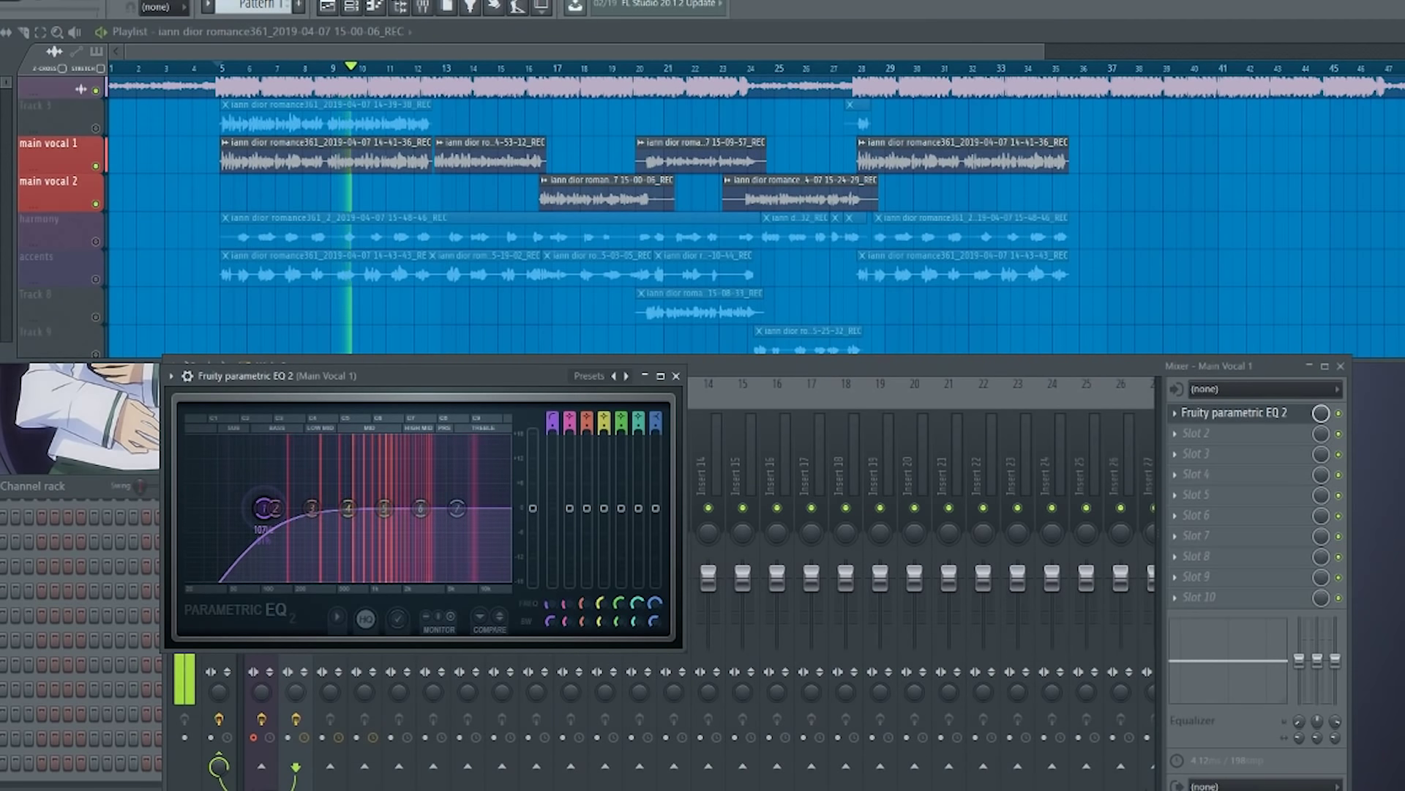
{"action": "key", "text": "space"}
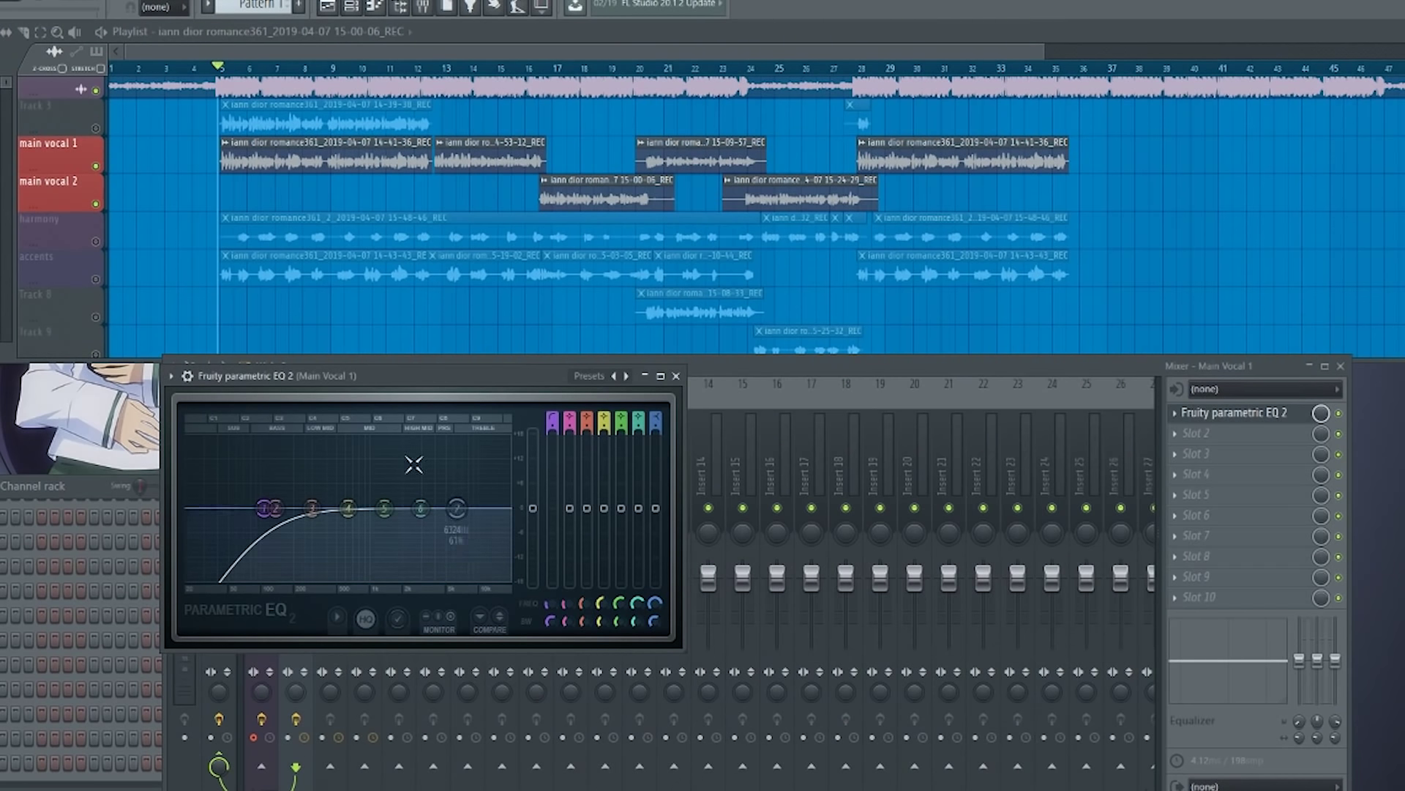
Narrow the bandwidths of equalizer bands 2 to 6 to the minimum and raise band 2 to full gain.
{"action": "scroll", "coordinate": [402, 324], "scroll_direction": "up", "scroll_amount": 1}
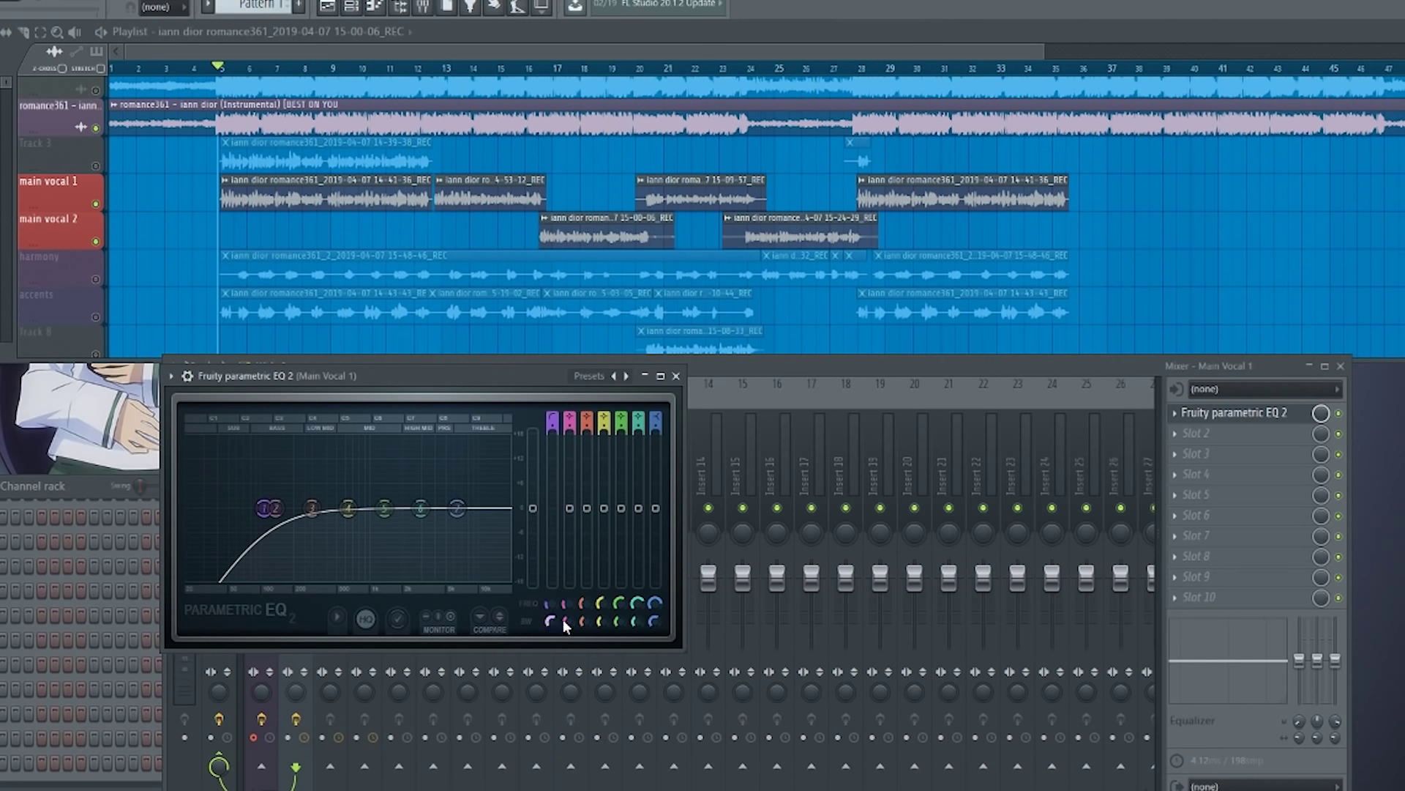
{"action": "left_click_drag", "start_coordinate": [566, 619], "coordinate": [634, 662]}
{"action": "left_click_drag", "start_coordinate": [571, 513], "coordinate": [571, 433]}
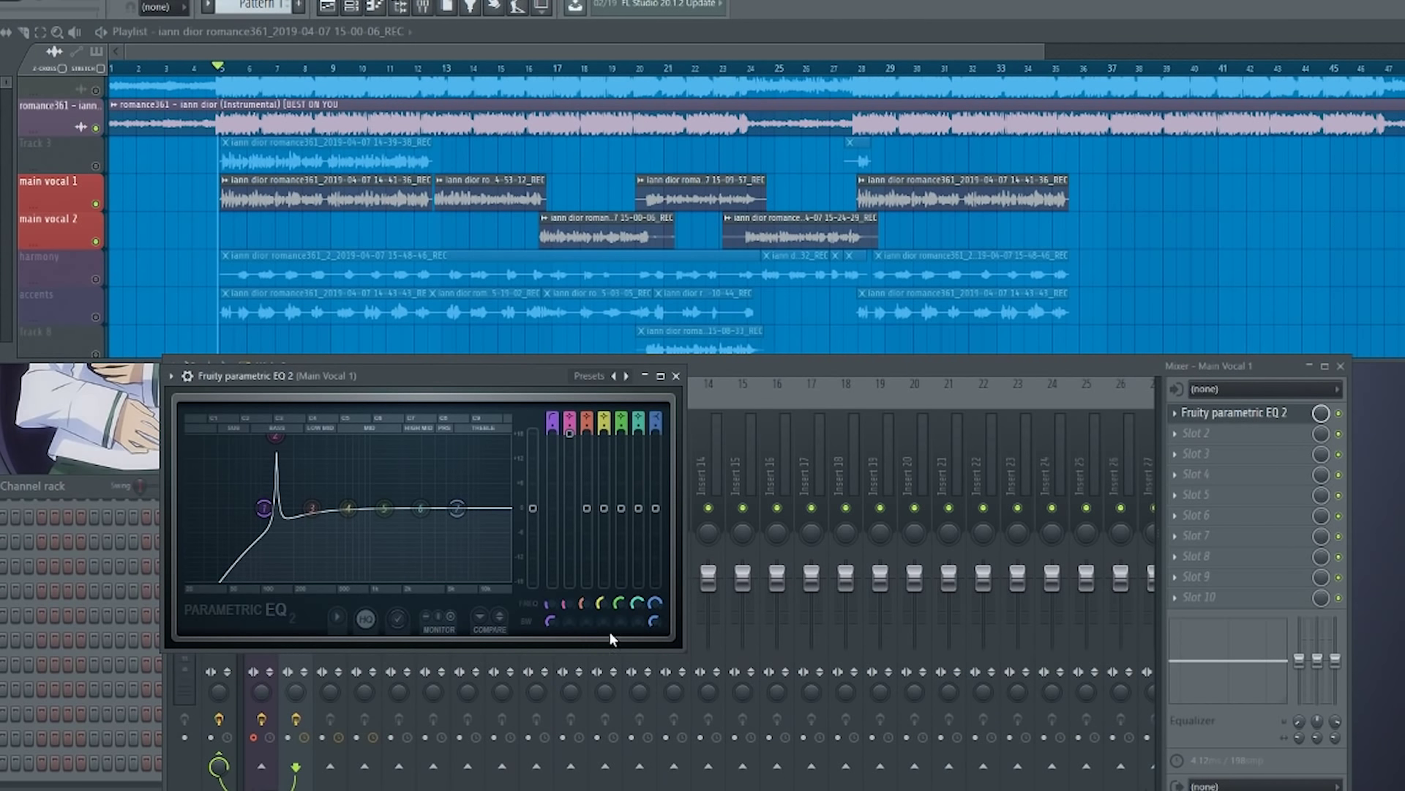
Shift band 2 to a slightly higher bass frequency and, during playback, lower its gain to a small narrow cut.
{"action": "mouse_move", "coordinate": [571, 434]}
{"action": "left_mouse_down"}
{"action": "mouse_move", "coordinate": [570, 498]}
{"action": "mouse_move", "coordinate": [570, 433]}
{"action": "left_mouse_up"}
{"action": "mouse_move", "coordinate": [571, 599]}
{"action": "left_mouse_down"}
{"action": "mouse_move", "coordinate": [570, 586]}
{"action": "mouse_move", "coordinate": [569, 614]}
{"action": "left_mouse_up"}
{"action": "key", "text": "space"}
{"action": "left_click_drag", "start_coordinate": [570, 434], "coordinate": [570, 524]}
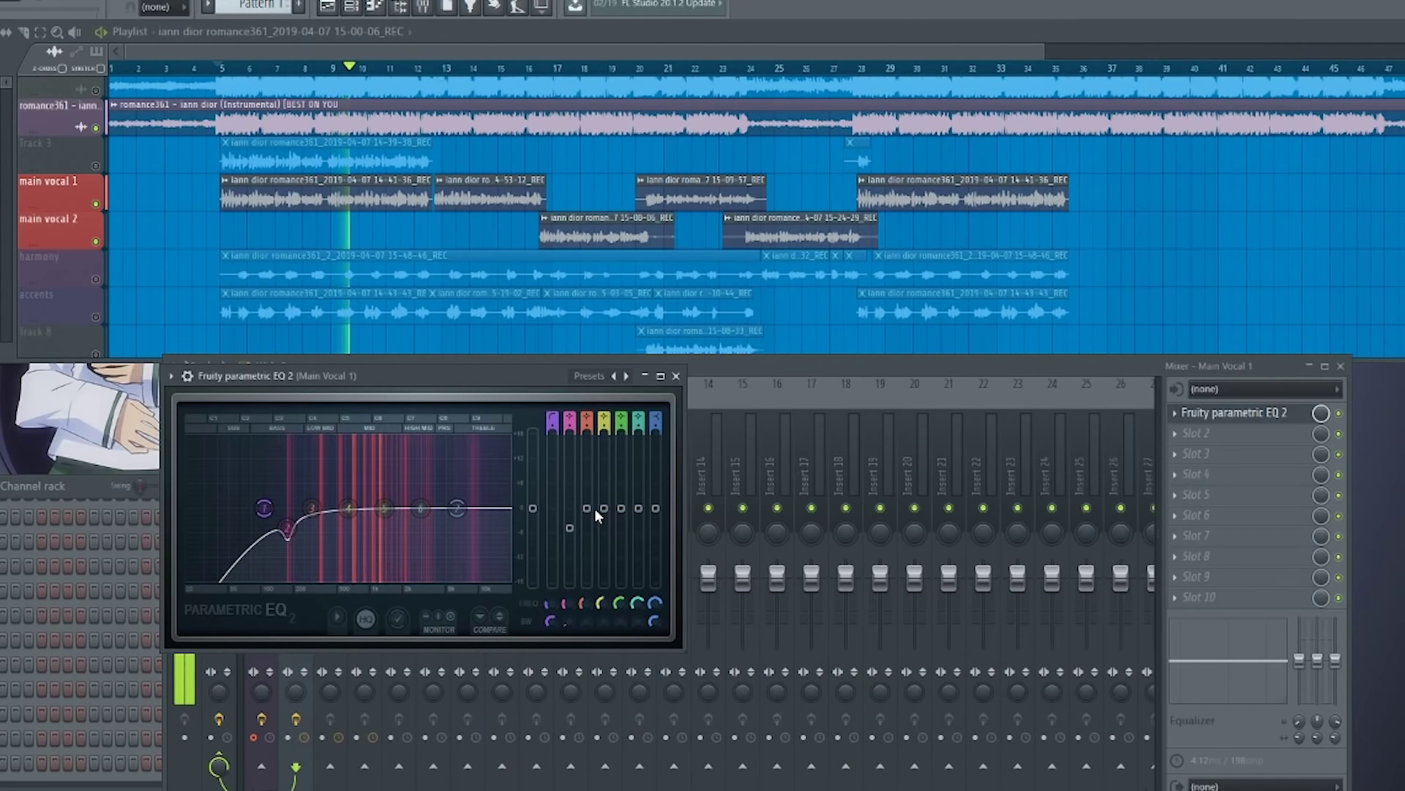
During playback, boost equalizer band 3 to full gain, adjust its frequency and reduce it to a small cut, then do a similar boost and cut on band 4.
{"action": "left_click_drag", "start_coordinate": [595, 508], "coordinate": [587, 433]}
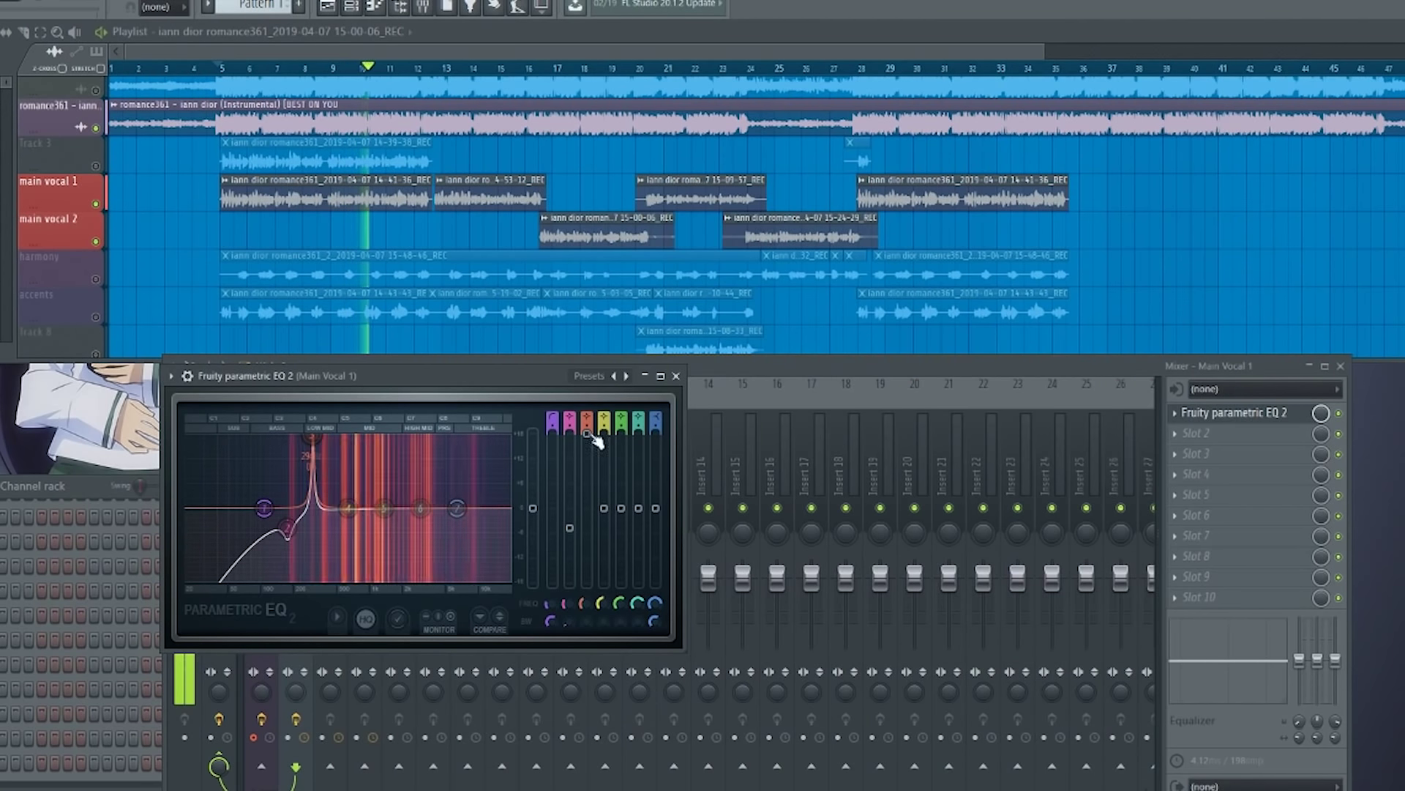
{"action": "left_click_drag", "start_coordinate": [583, 605], "coordinate": [585, 616]}
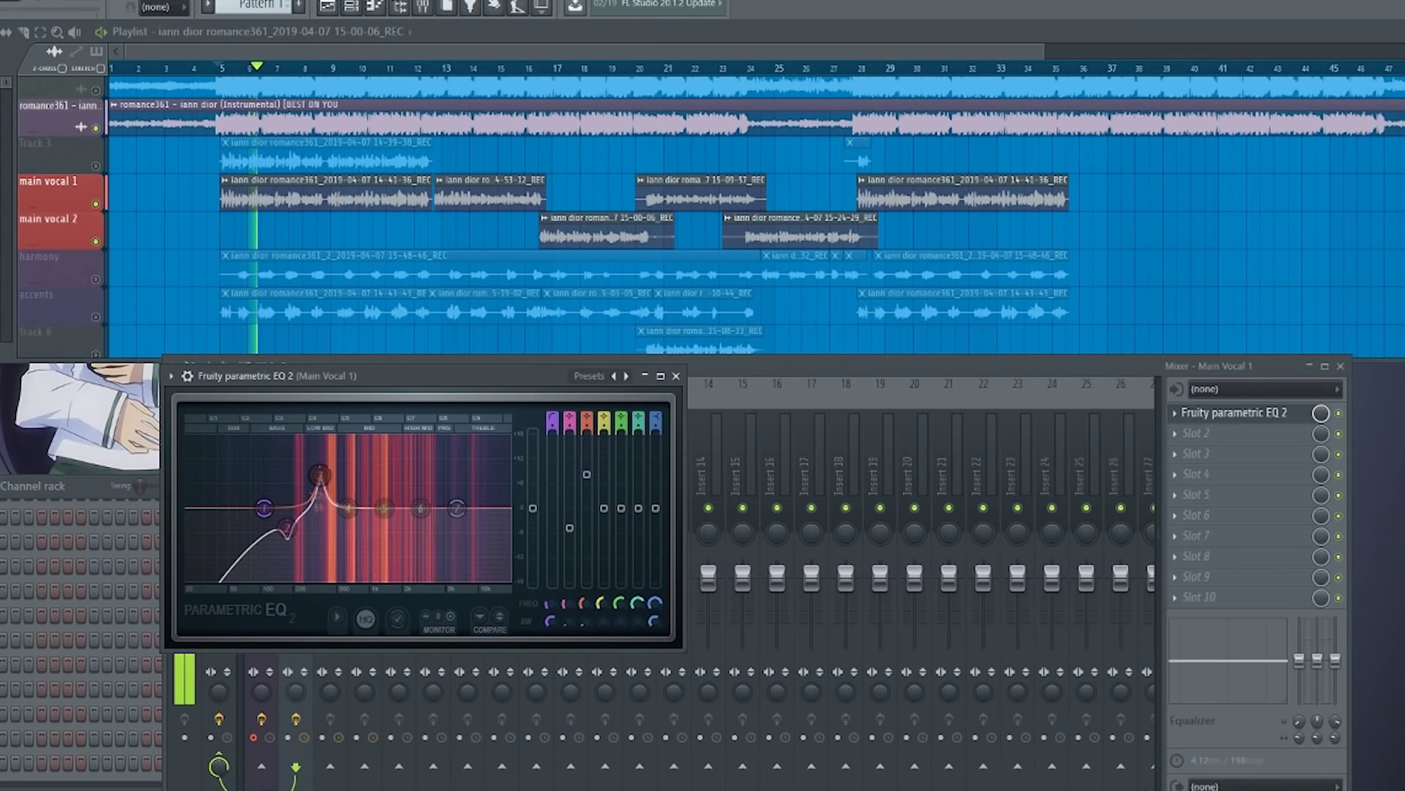
{"action": "left_click_drag", "start_coordinate": [590, 437], "coordinate": [604, 472]}
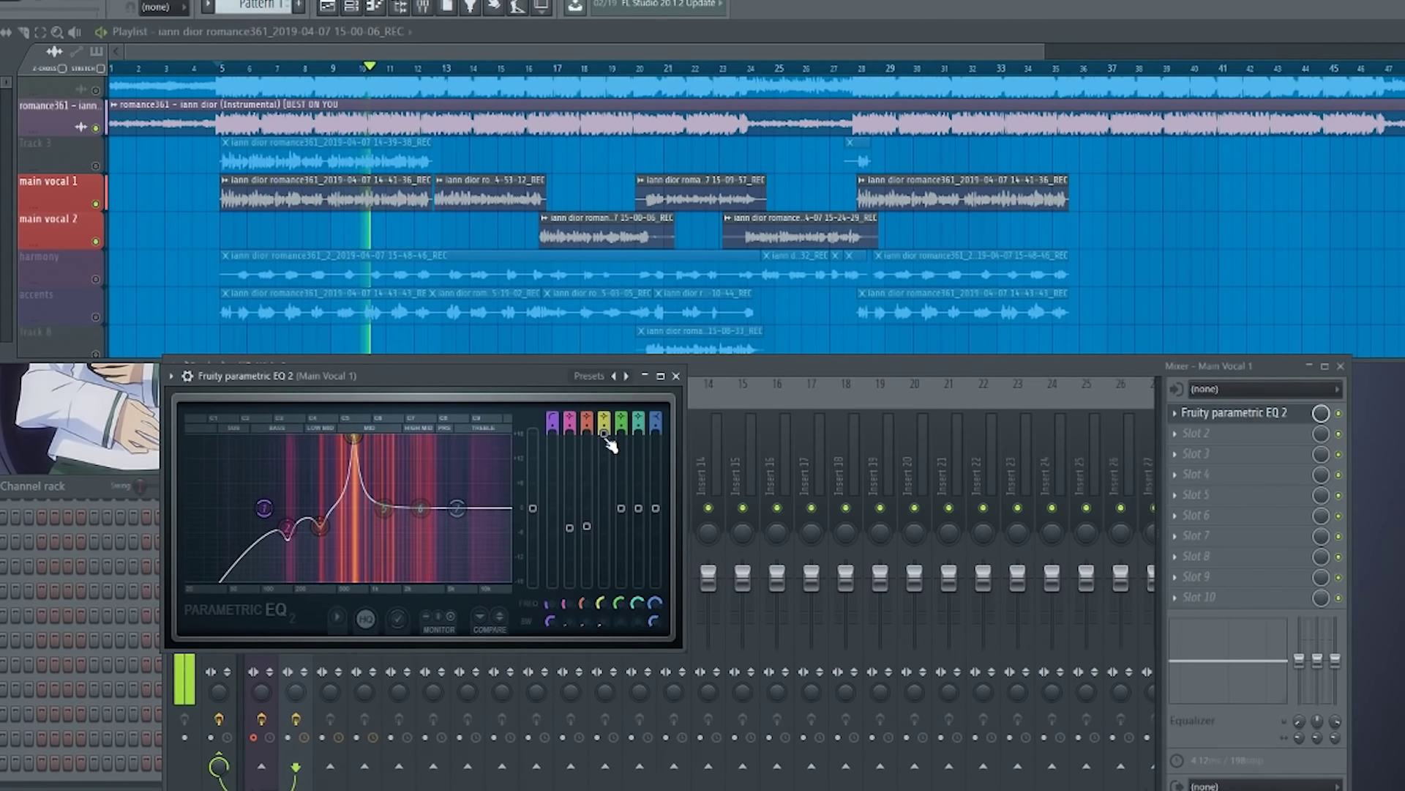
{"action": "left_click_drag", "start_coordinate": [604, 436], "coordinate": [605, 525]}
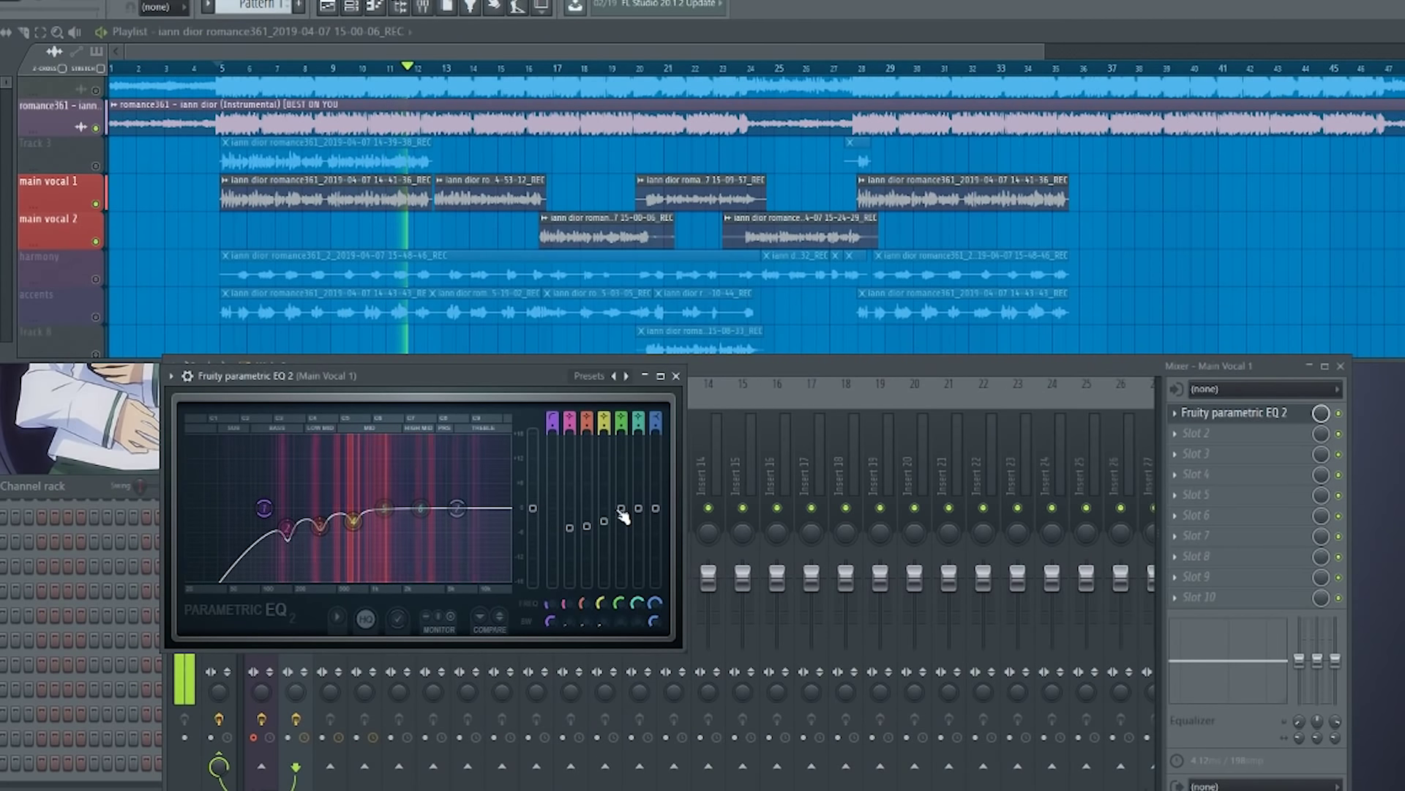
Boost equalizer bands 5 and 6 in turn, tune their frequencies in the high mids, lower each to a small narrow cut, and close the equalizer.
{"action": "left_click_drag", "start_coordinate": [623, 517], "coordinate": [621, 433]}
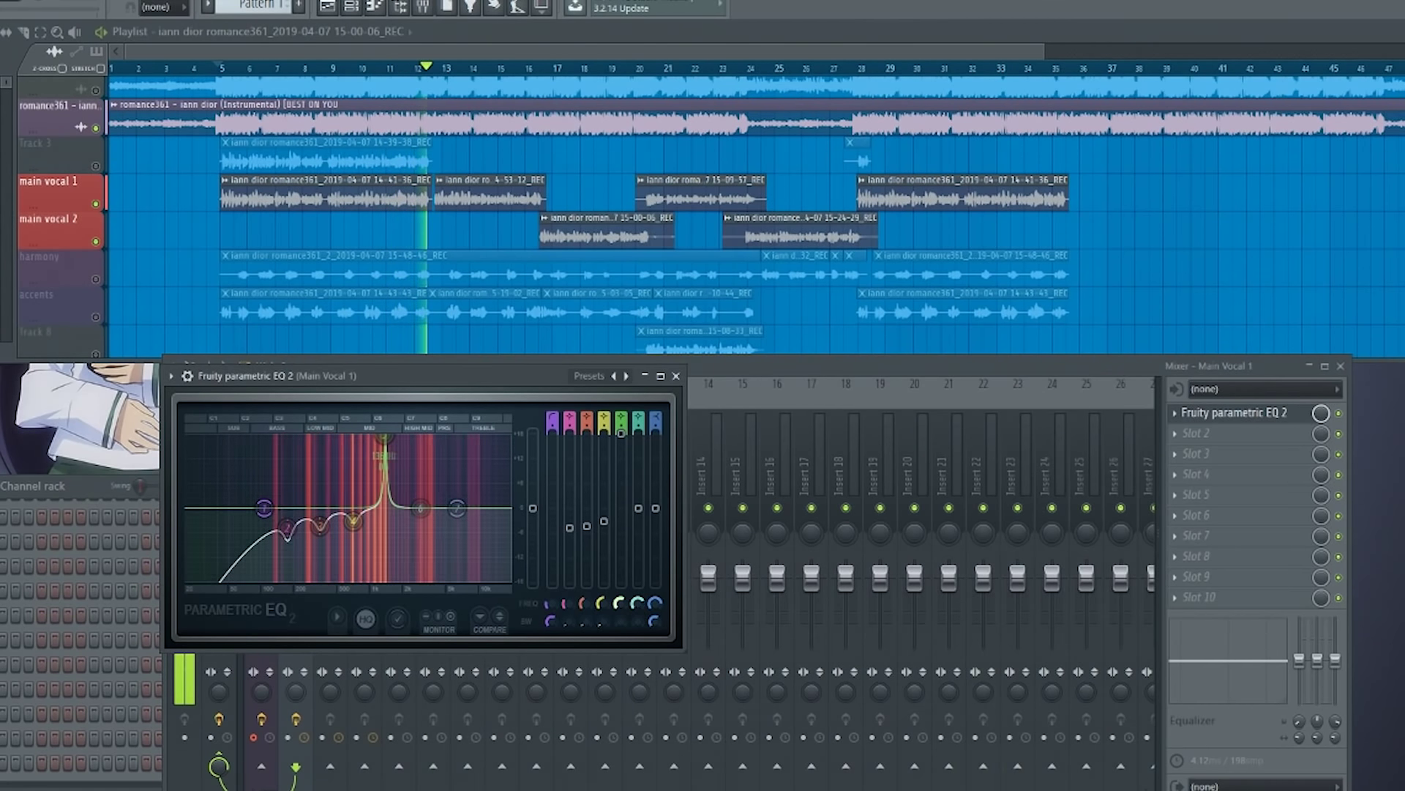
{"action": "left_click_drag", "start_coordinate": [620, 603], "coordinate": [620, 590]}
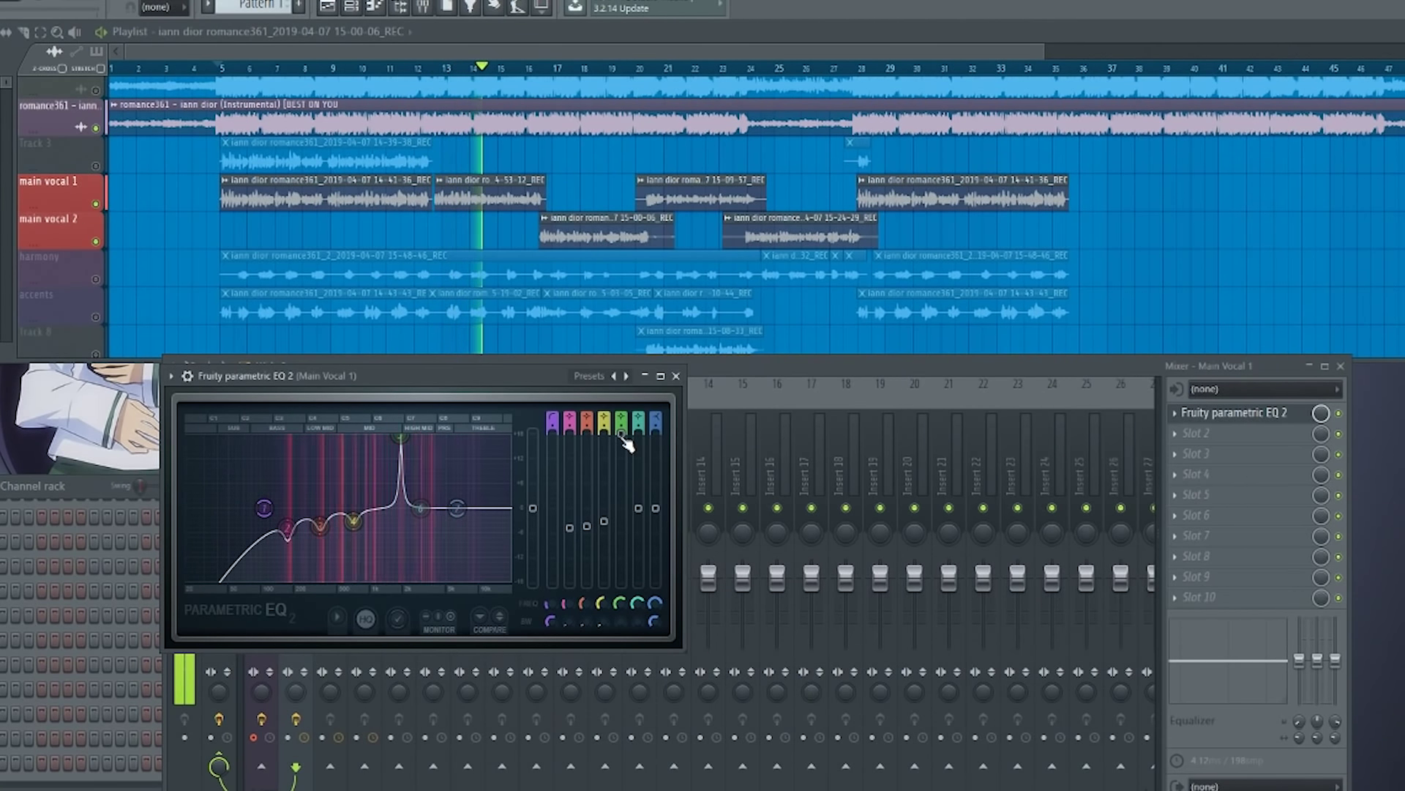
{"action": "mouse_move", "coordinate": [622, 435]}
{"action": "left_mouse_down"}
{"action": "mouse_move", "coordinate": [629, 524]}
{"action": "mouse_move", "coordinate": [648, 443]}
{"action": "left_mouse_up"}
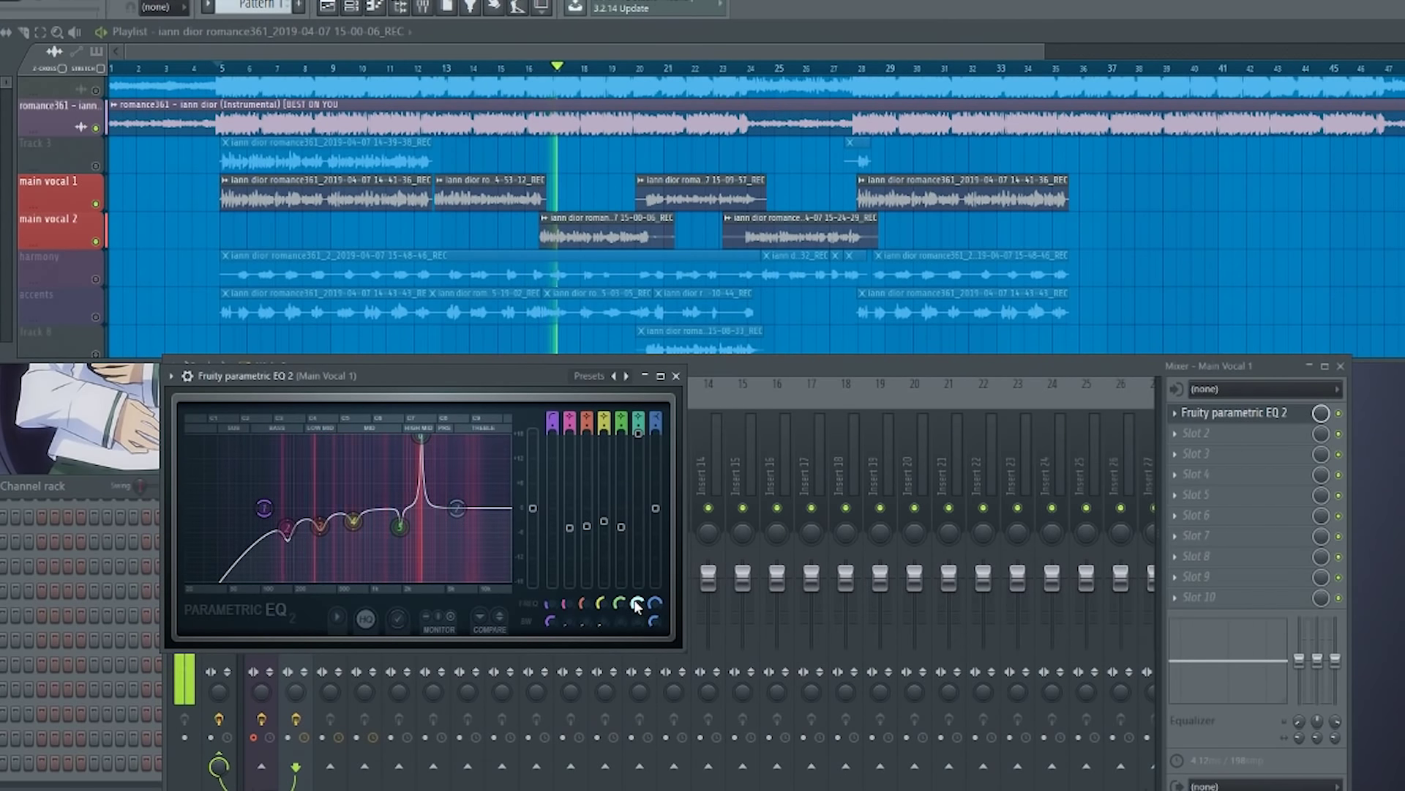
{"action": "left_click_drag", "start_coordinate": [421, 437], "coordinate": [427, 437]}
{"action": "left_click_drag", "start_coordinate": [635, 600], "coordinate": [636, 607]}
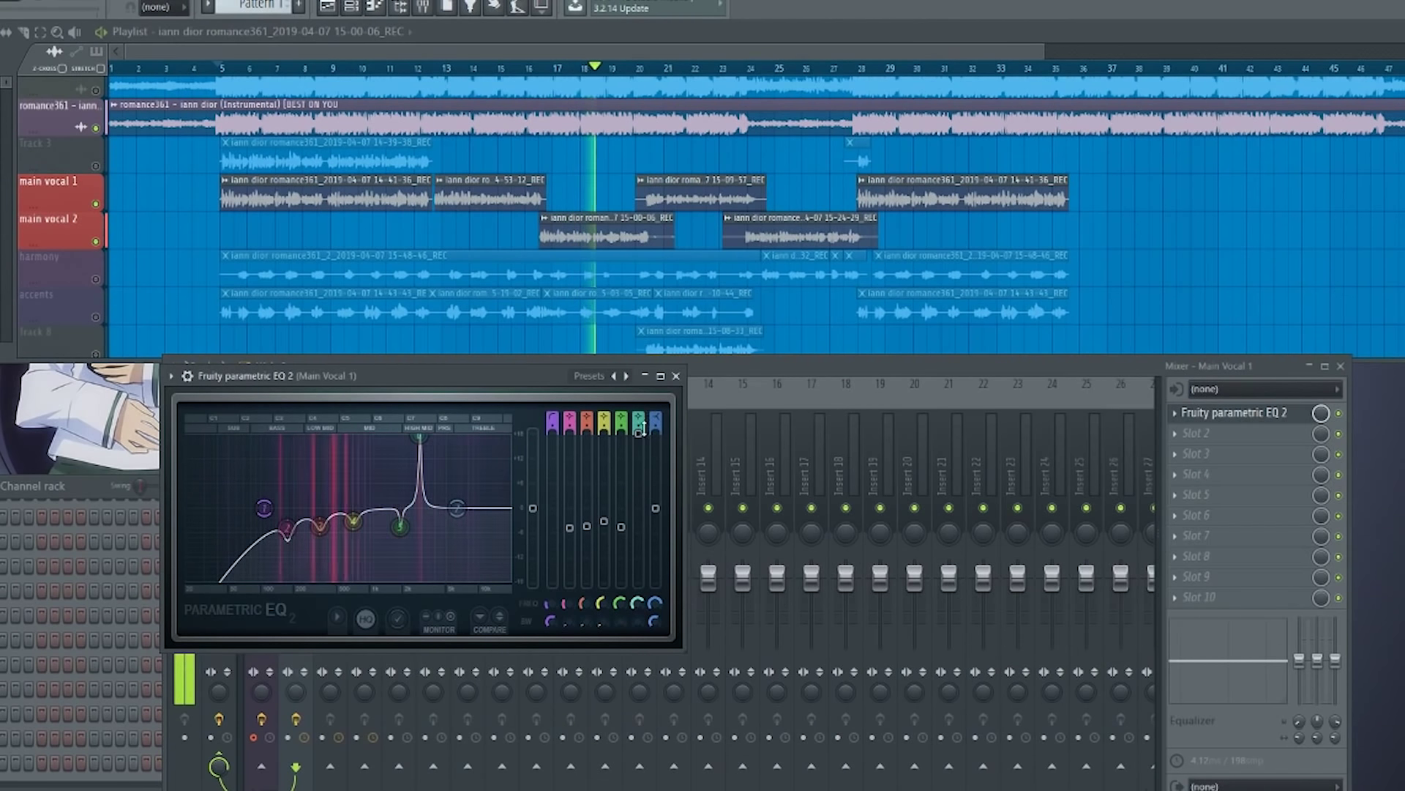
{"action": "left_click_drag", "start_coordinate": [638, 434], "coordinate": [638, 527]}
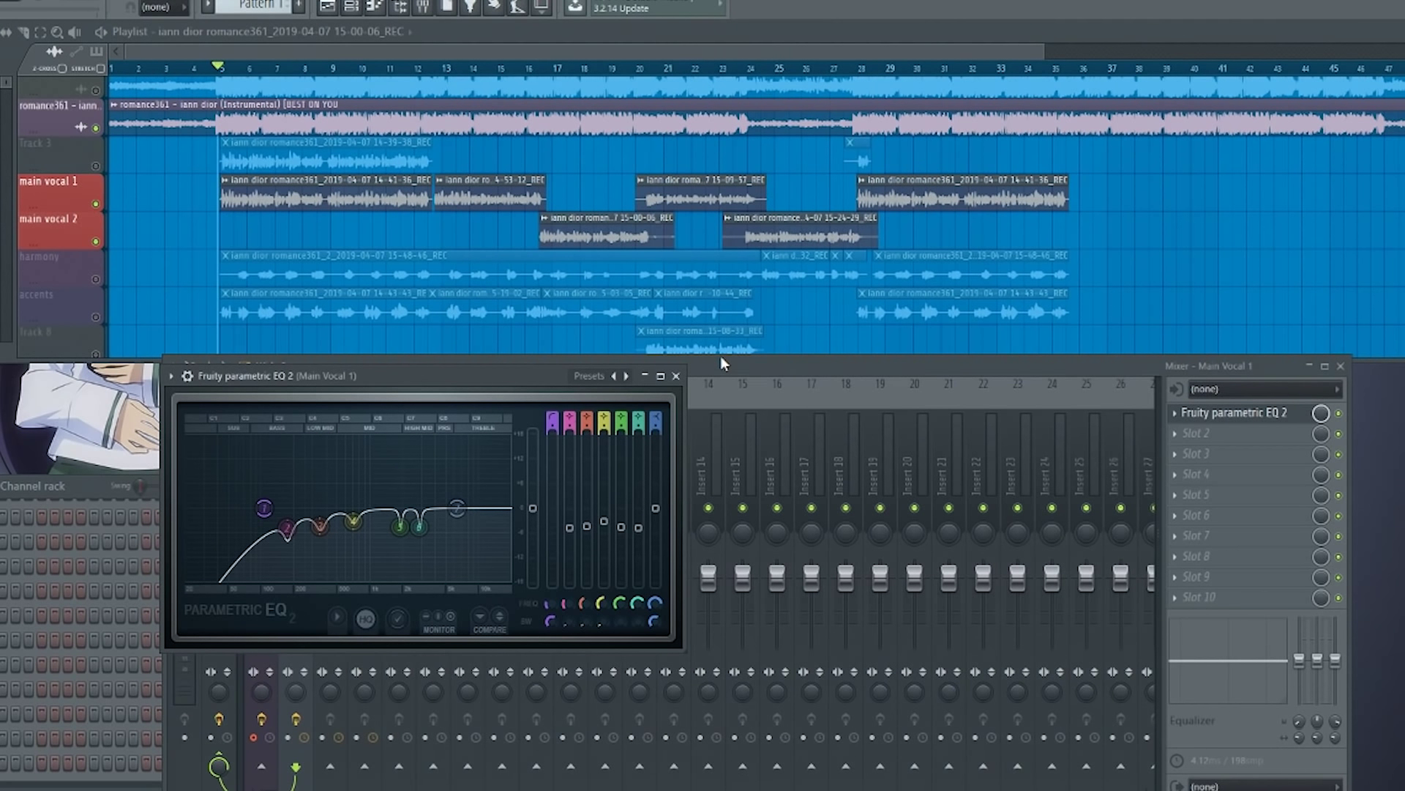
{"action": "left_click", "coordinate": [676, 377]}
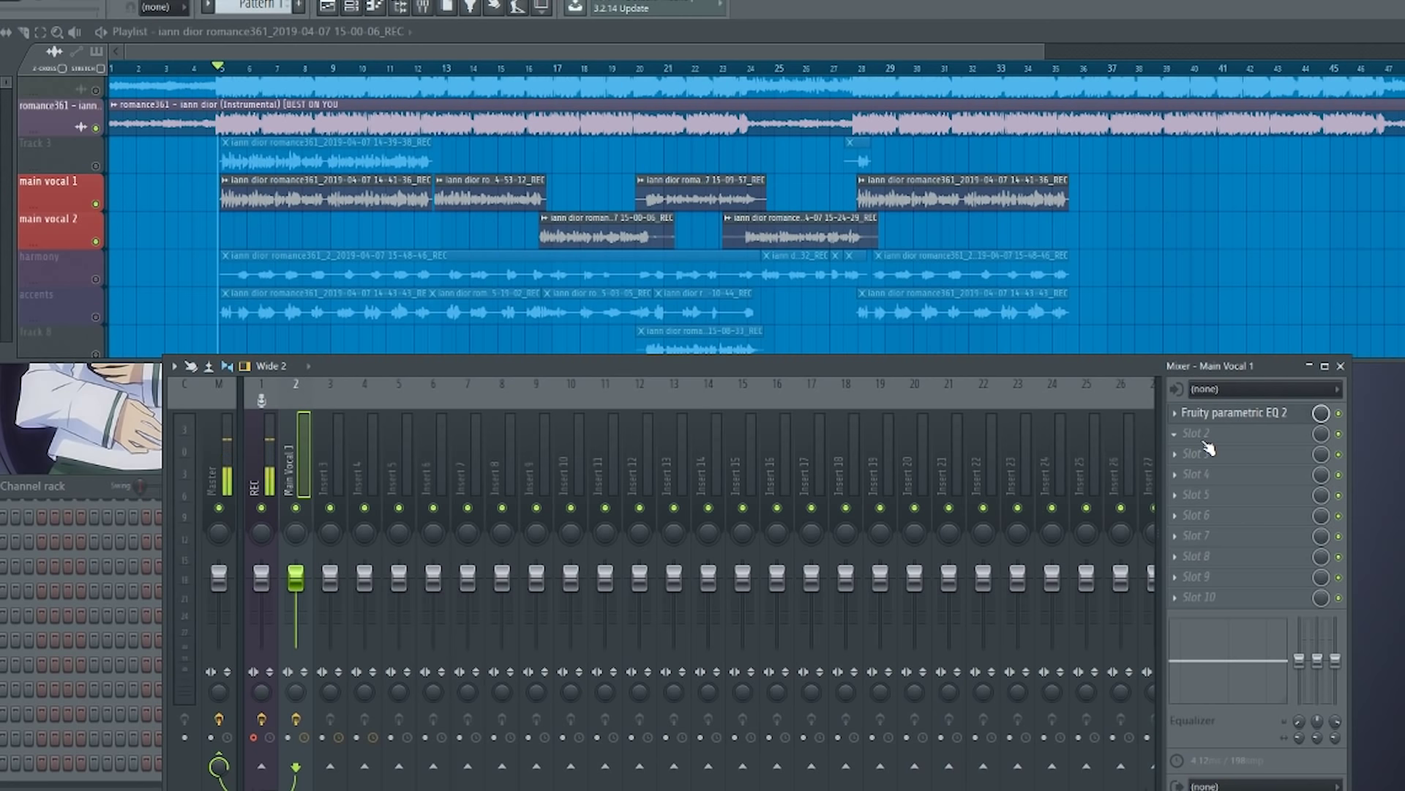
Examine the waveform at the start of the first main vocal 1 clip up close, including a short playback.
{"action": "scroll", "coordinate": [294, 233], "scroll_direction": "up", "scroll_amount": 5}
{"action": "scroll", "coordinate": [277, 234], "scroll_direction": "up", "scroll_amount": 3}
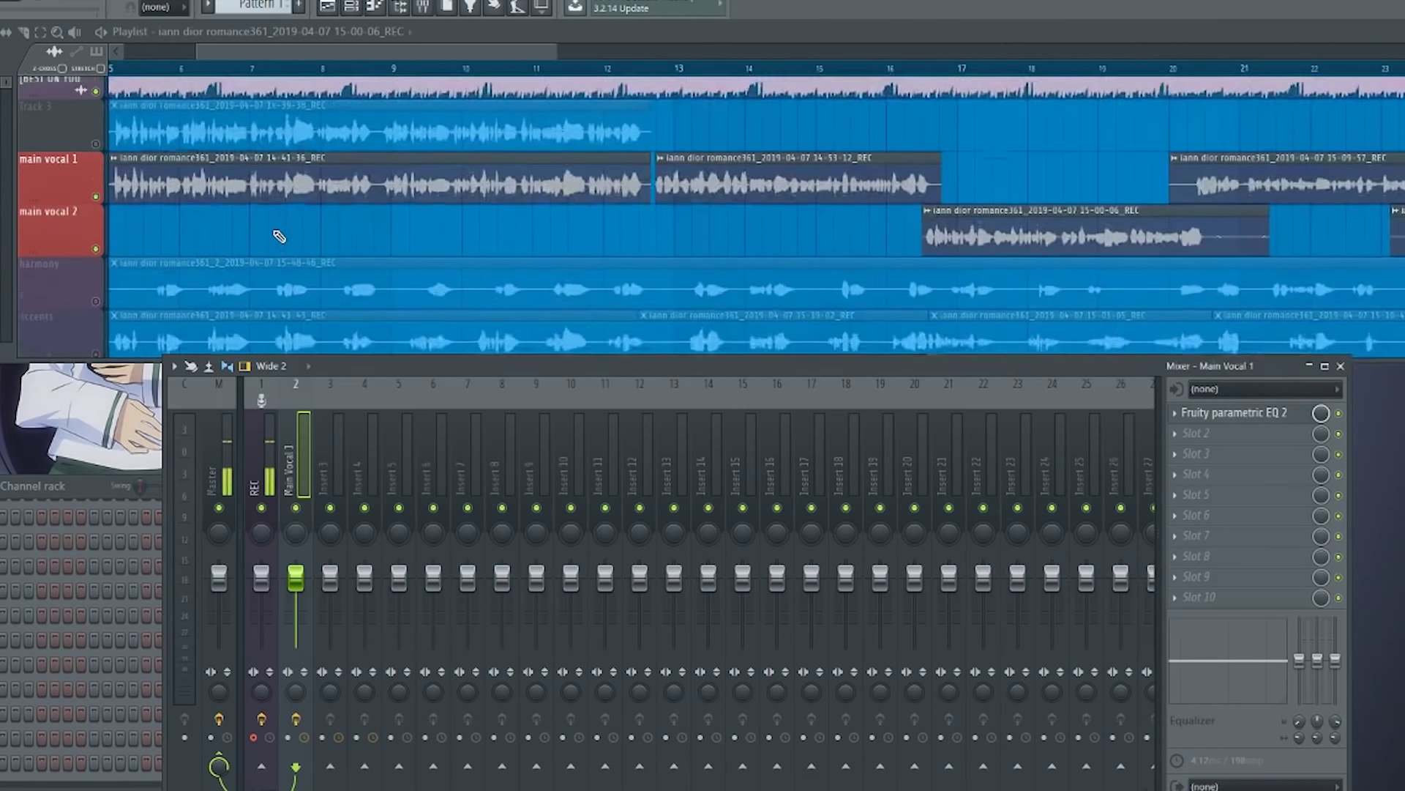
{"action": "left_click_drag", "start_coordinate": [278, 235], "coordinate": [839, 330]}
{"action": "scroll", "coordinate": [461, 322], "scroll_direction": "up", "scroll_amount": 5}
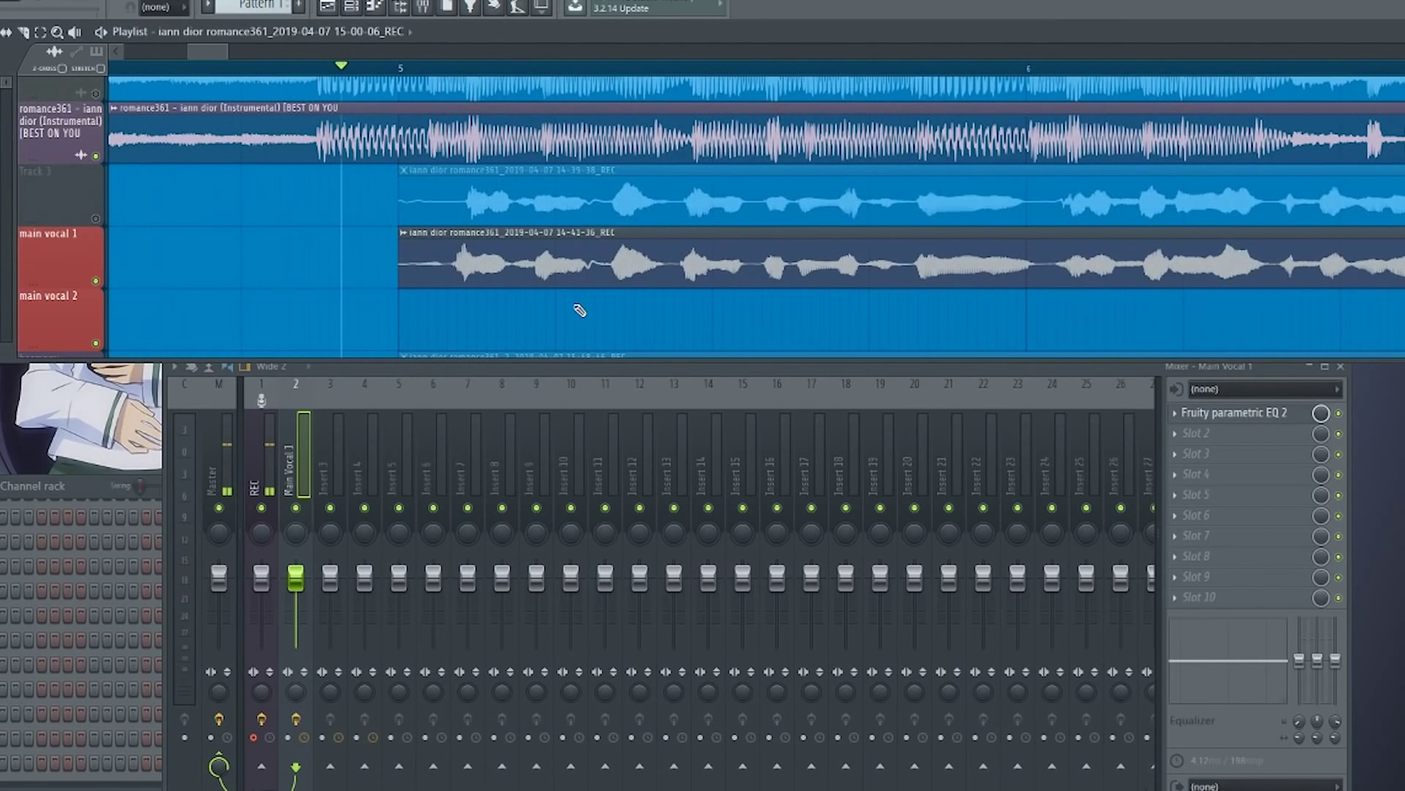
{"action": "scroll", "coordinate": [579, 310], "scroll_direction": "down", "scroll_amount": 1}
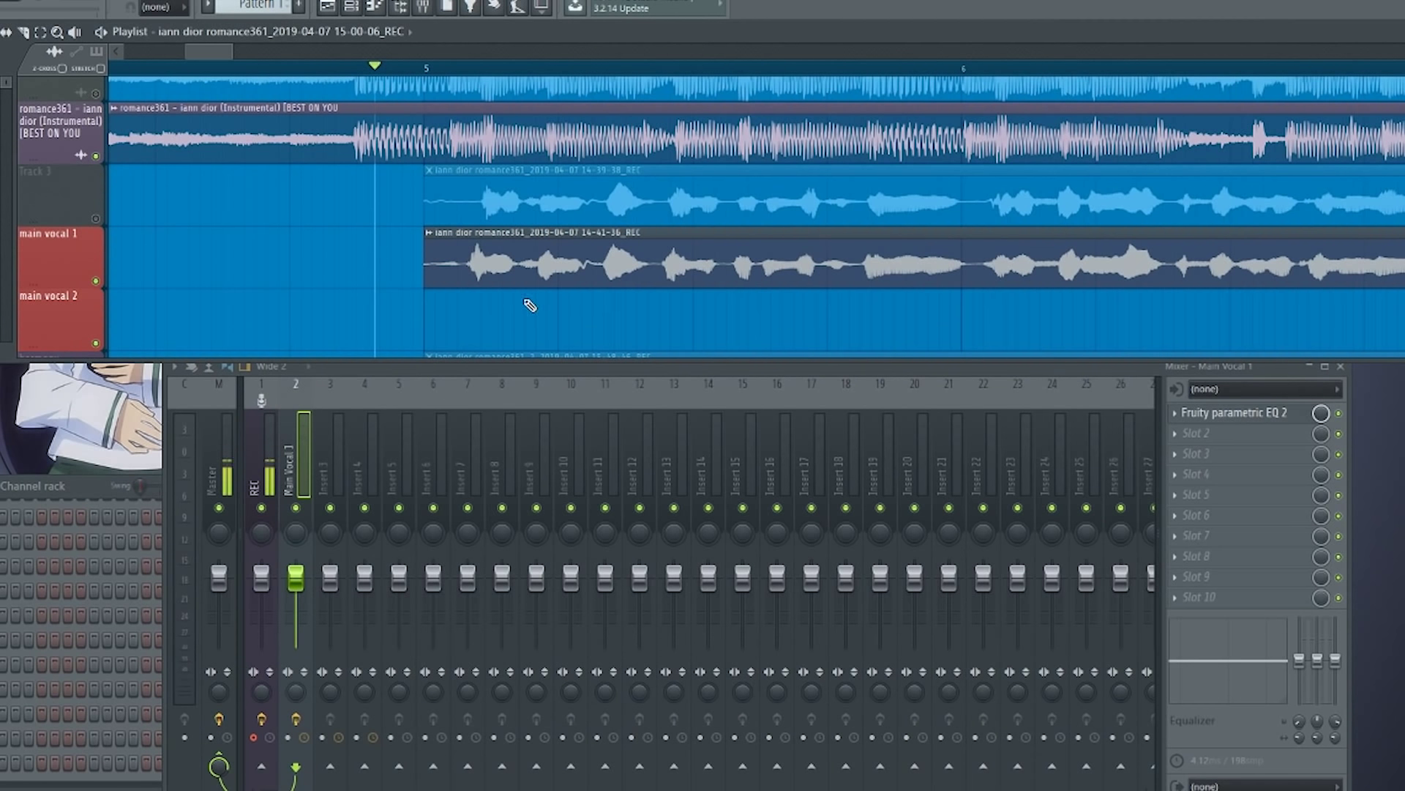
{"action": "scroll", "coordinate": [489, 306], "scroll_direction": "up", "scroll_amount": 5}
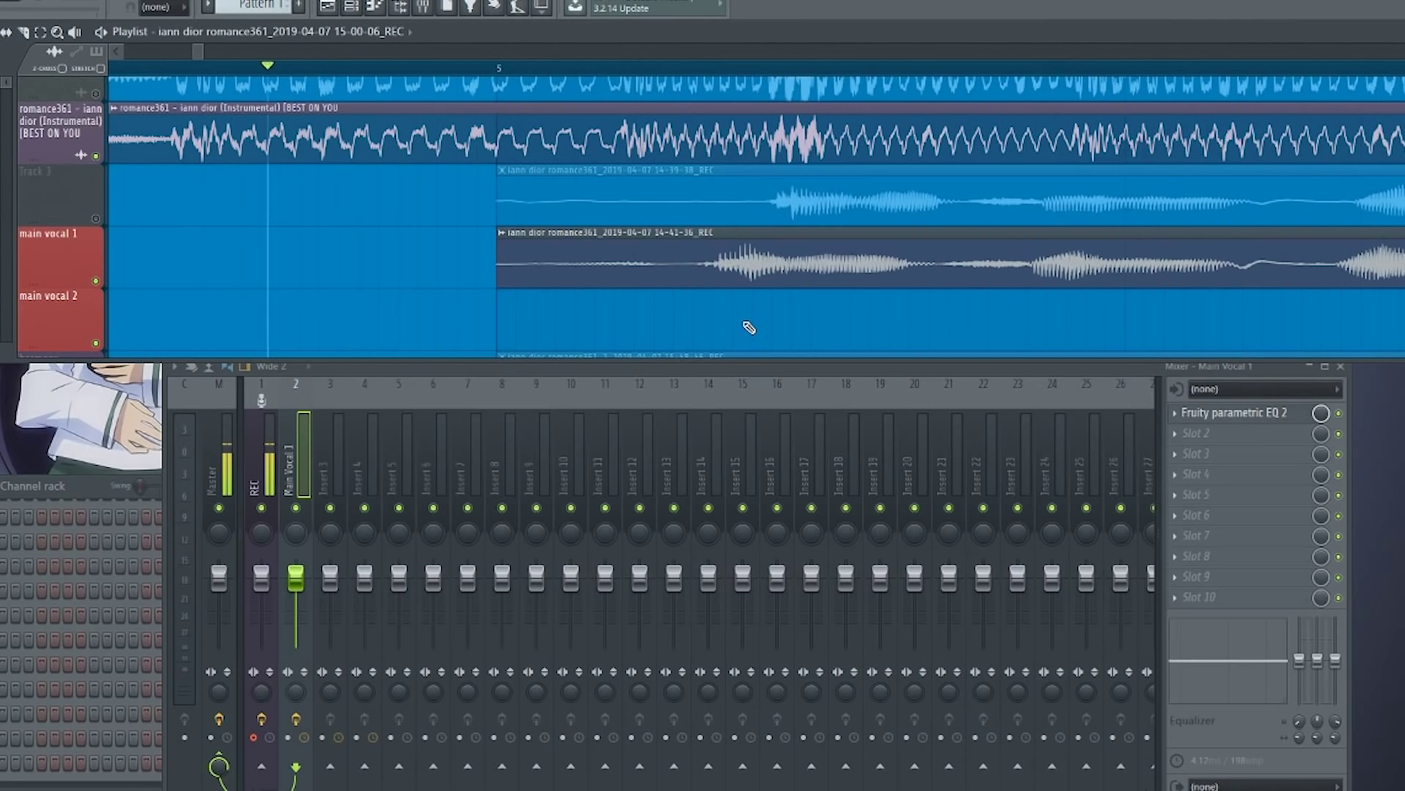
{"action": "left_click_drag", "start_coordinate": [749, 328], "coordinate": [663, 320]}
{"action": "key", "text": "space"}
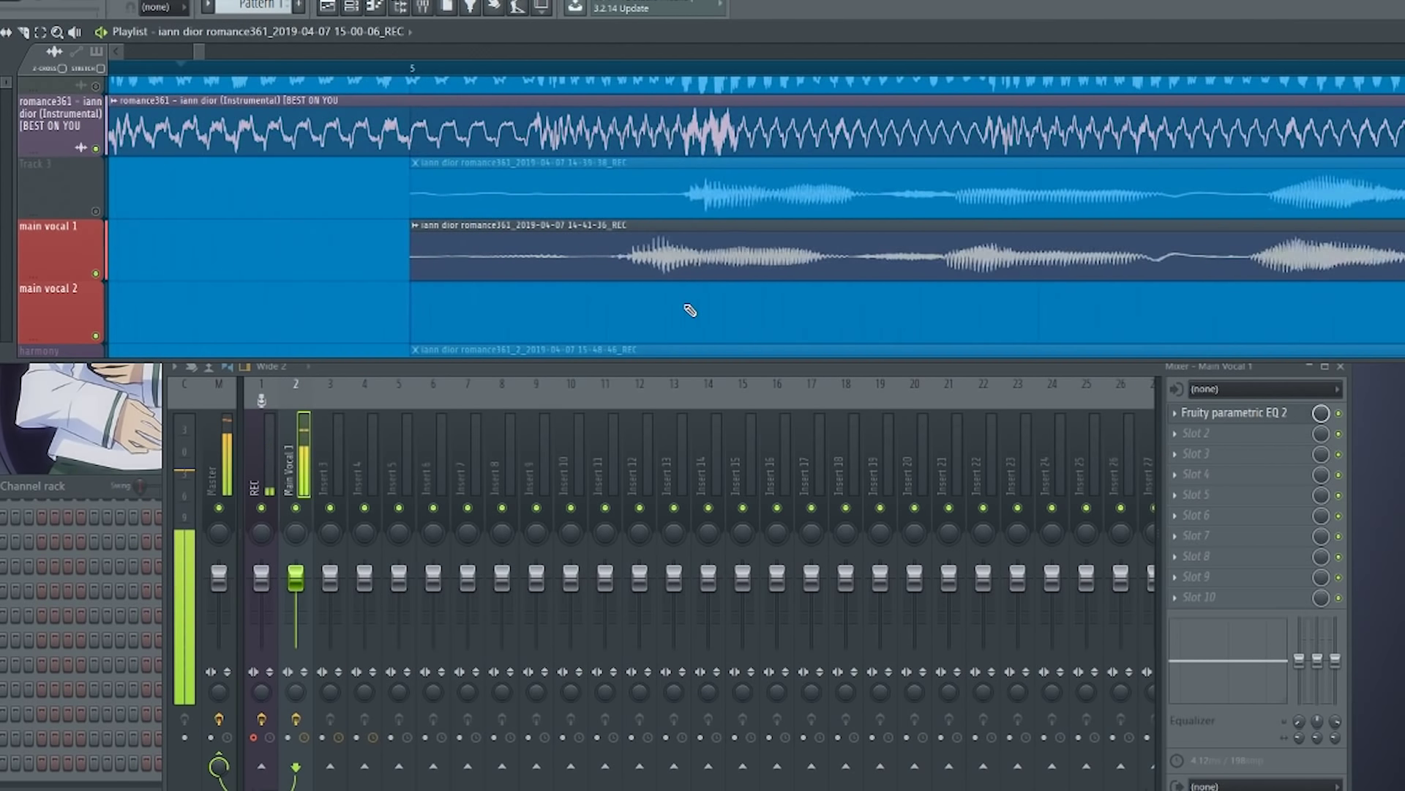
{"action": "key", "text": "space"}
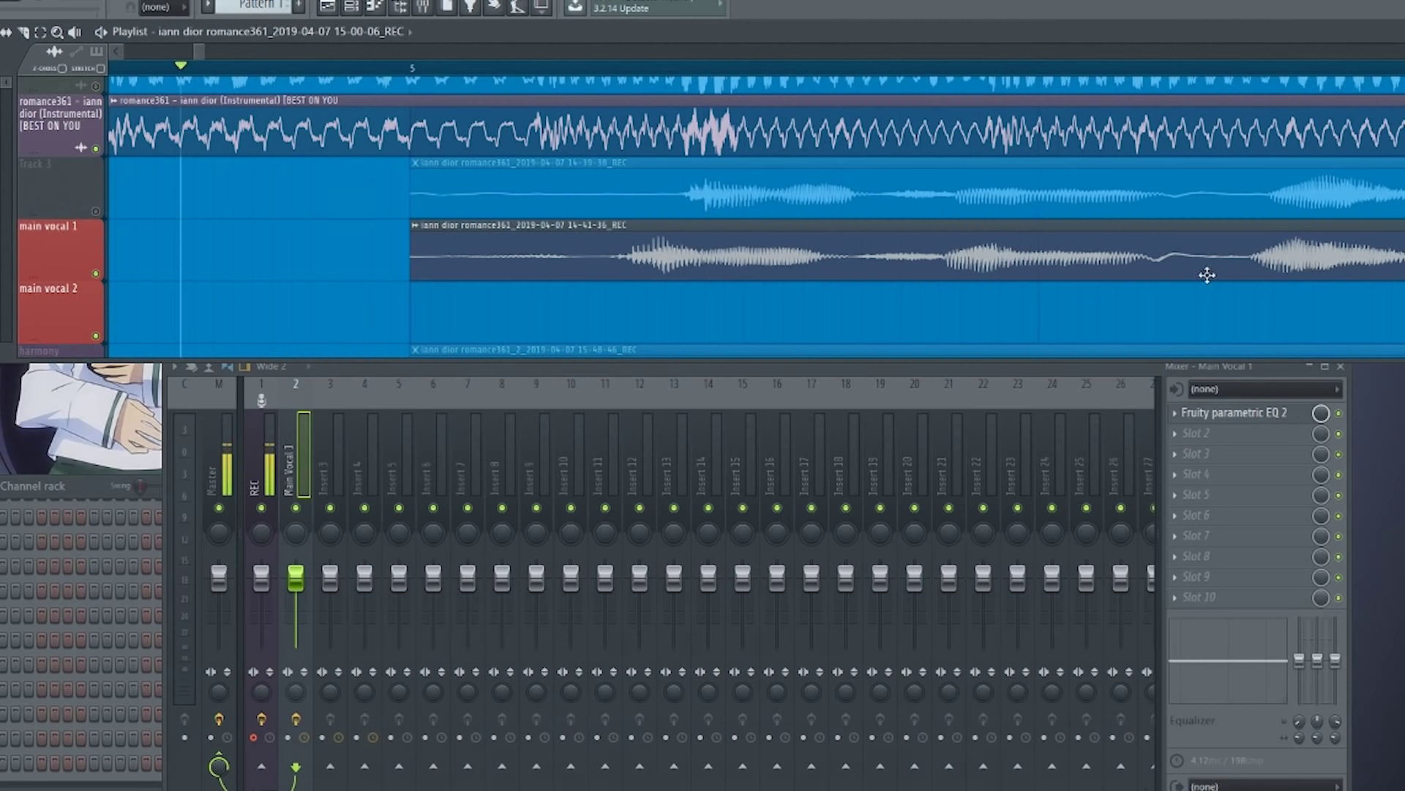
{"action": "scroll", "coordinate": [871, 310], "scroll_direction": "down", "scroll_amount": 4}
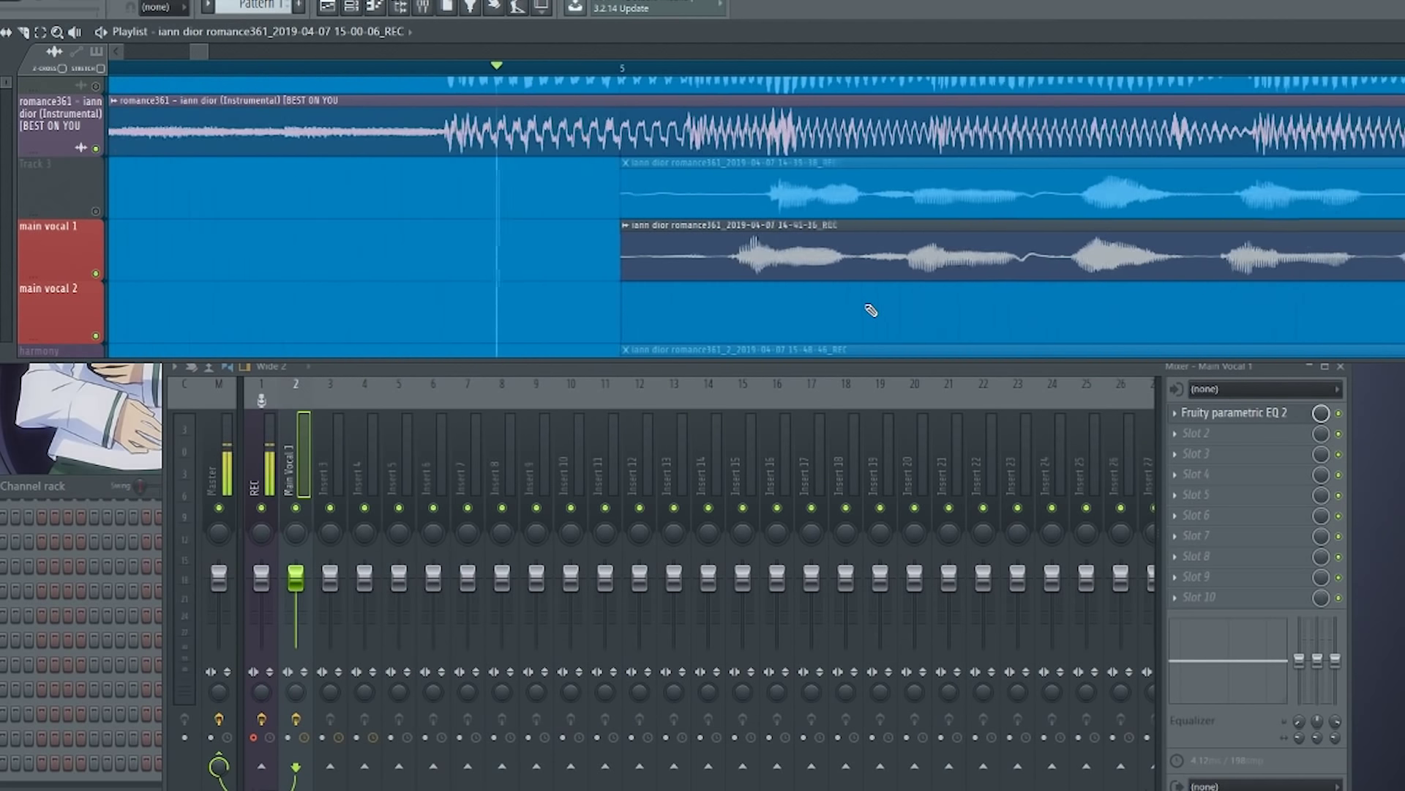
Load Fruity Limiter into slot 2 of the Main Vocal 1 track, switch it to COMP mode and place its window over the mixer.
{"action": "left_click", "coordinate": [1208, 437]}
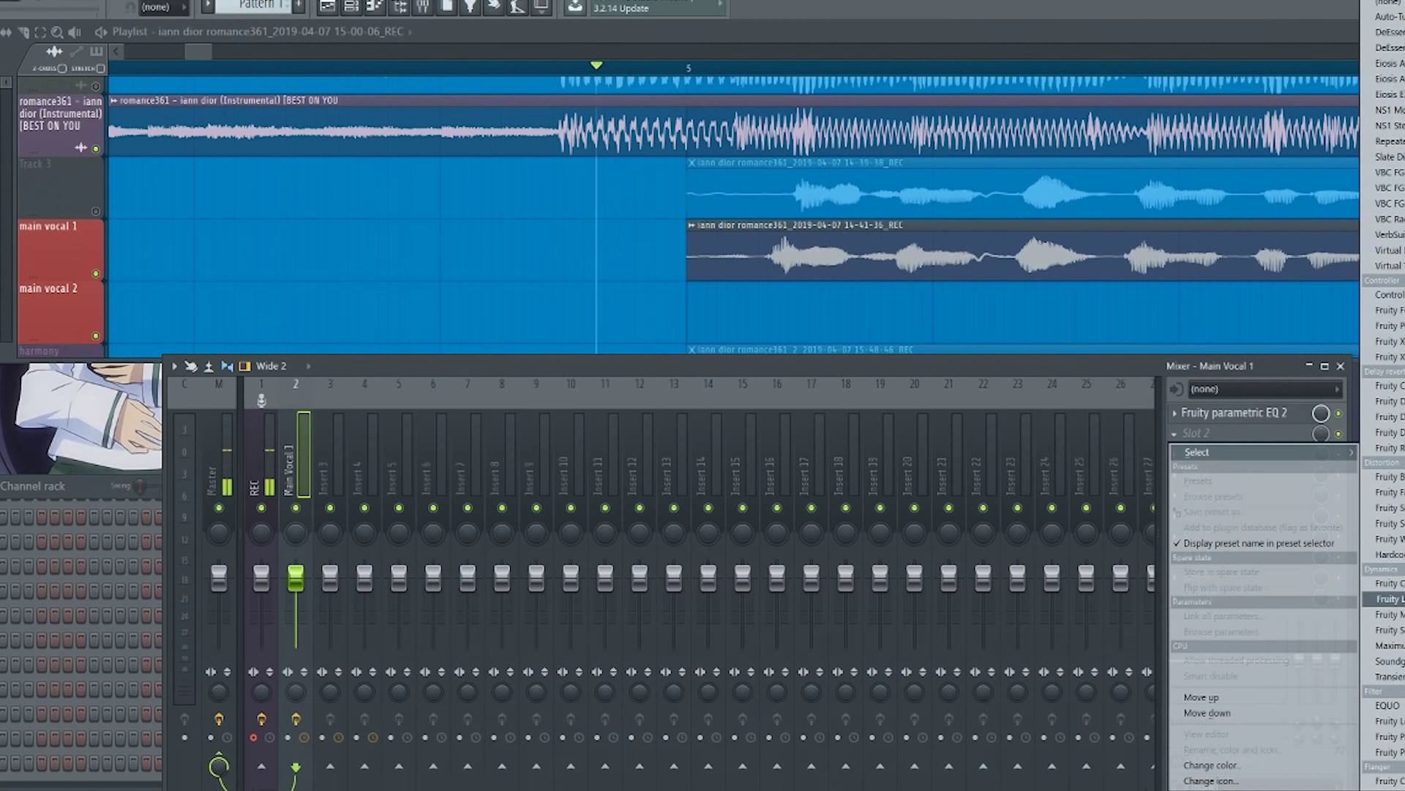
{"action": "left_click", "coordinate": [1388, 599]}
{"action": "left_click_drag", "start_coordinate": [86, 257], "coordinate": [339, 309]}
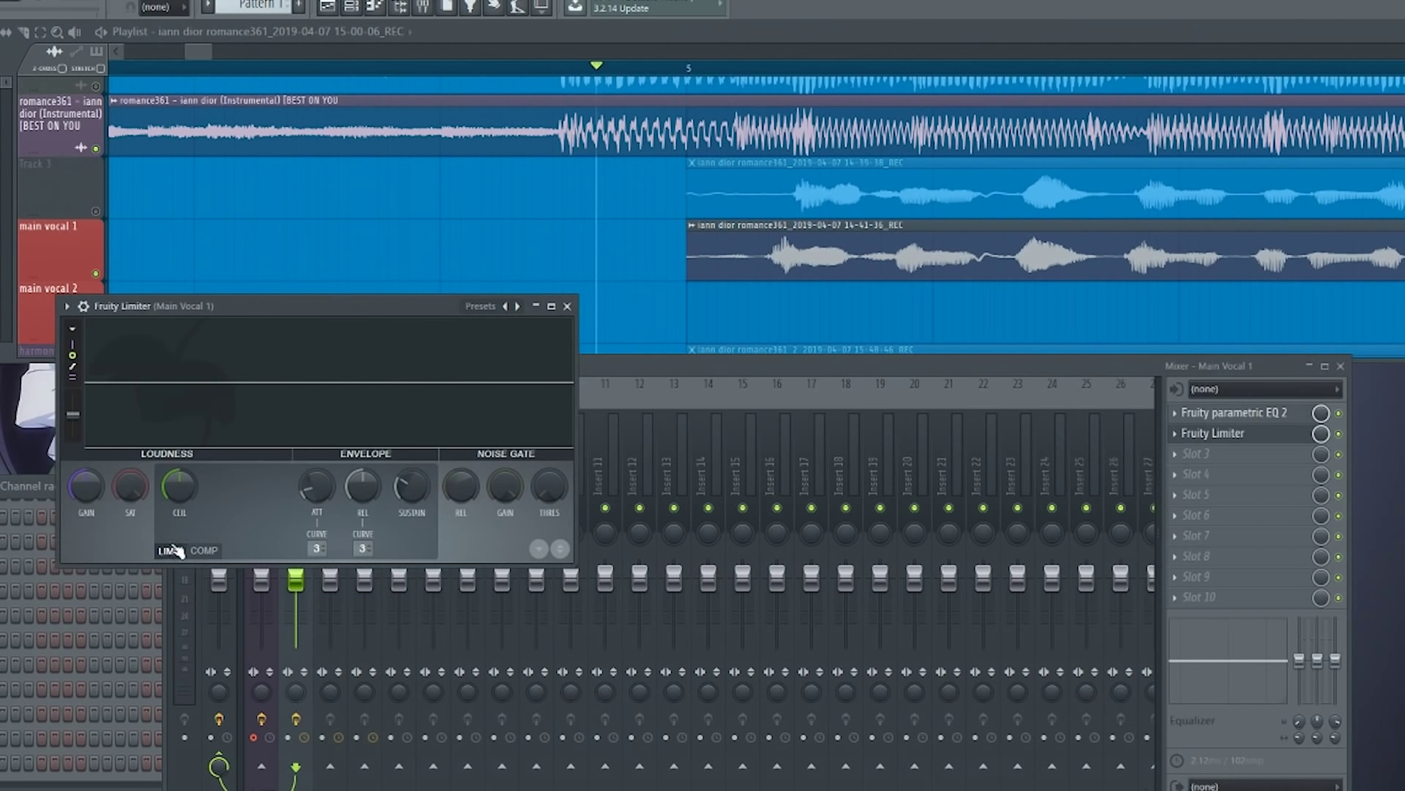
{"action": "left_click", "coordinate": [206, 552]}
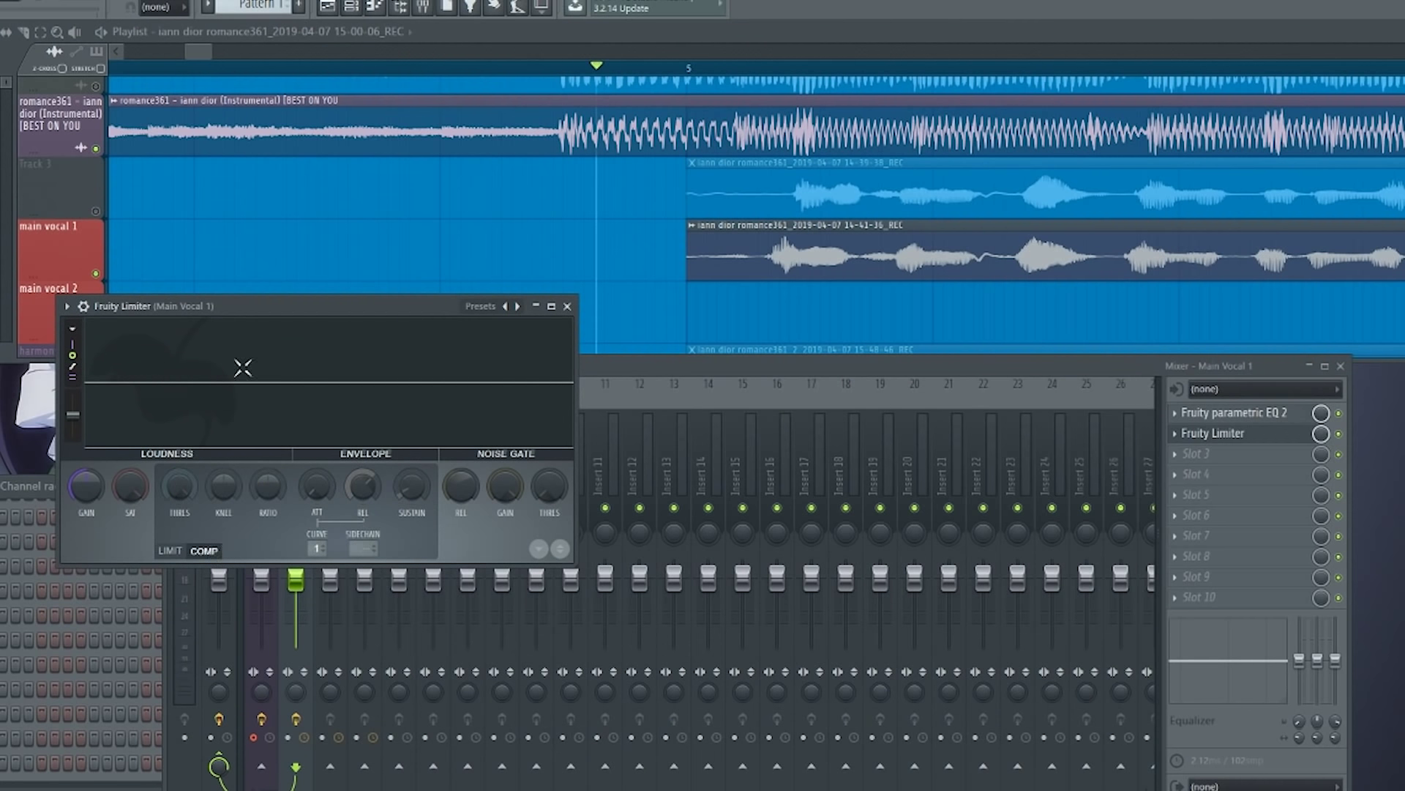
{"action": "left_click_drag", "start_coordinate": [243, 301], "coordinate": [476, 397]}
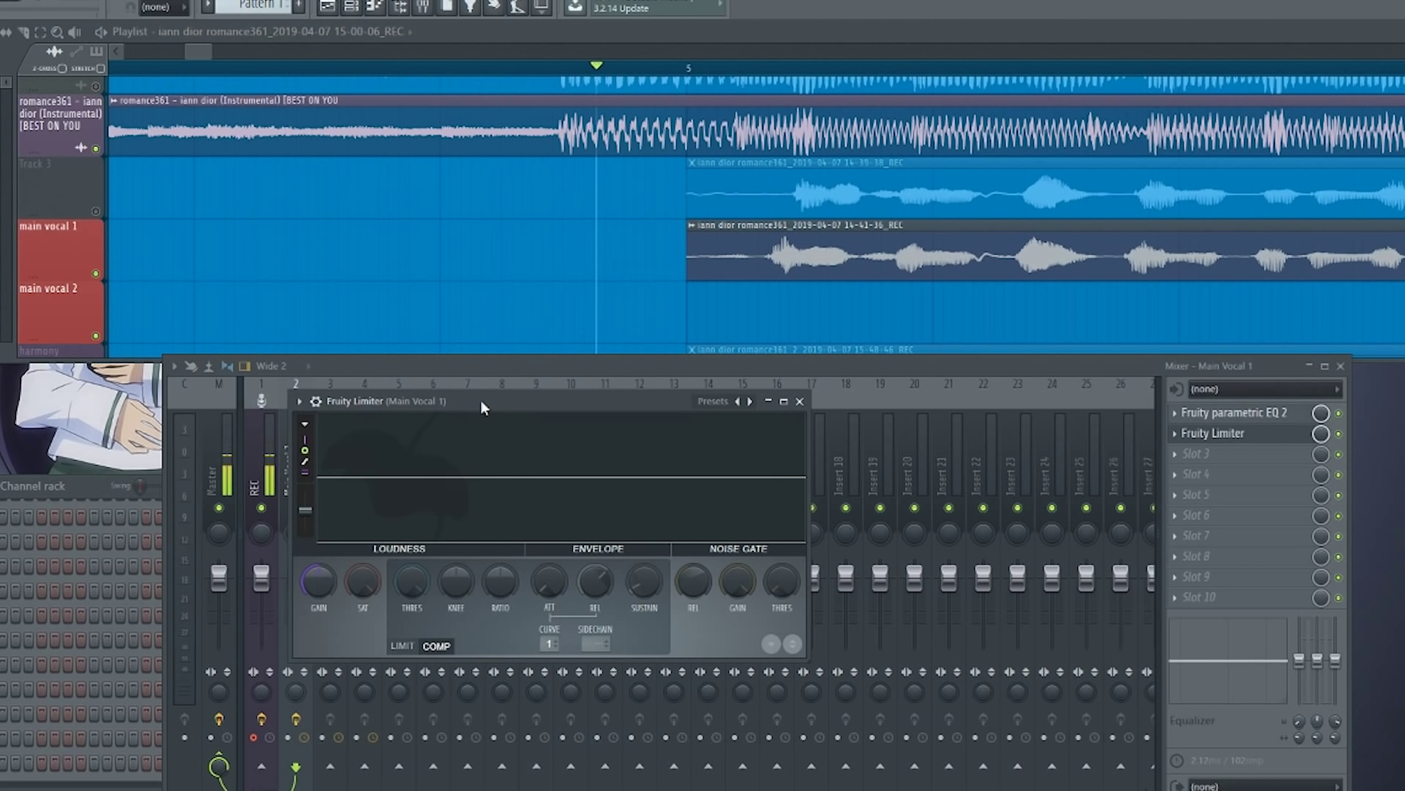
{"action": "left_click_drag", "start_coordinate": [480, 400], "coordinate": [490, 410]}
Play the song and lower the compressor's threshold into the vocal peaks.
{"action": "key", "text": "space"}
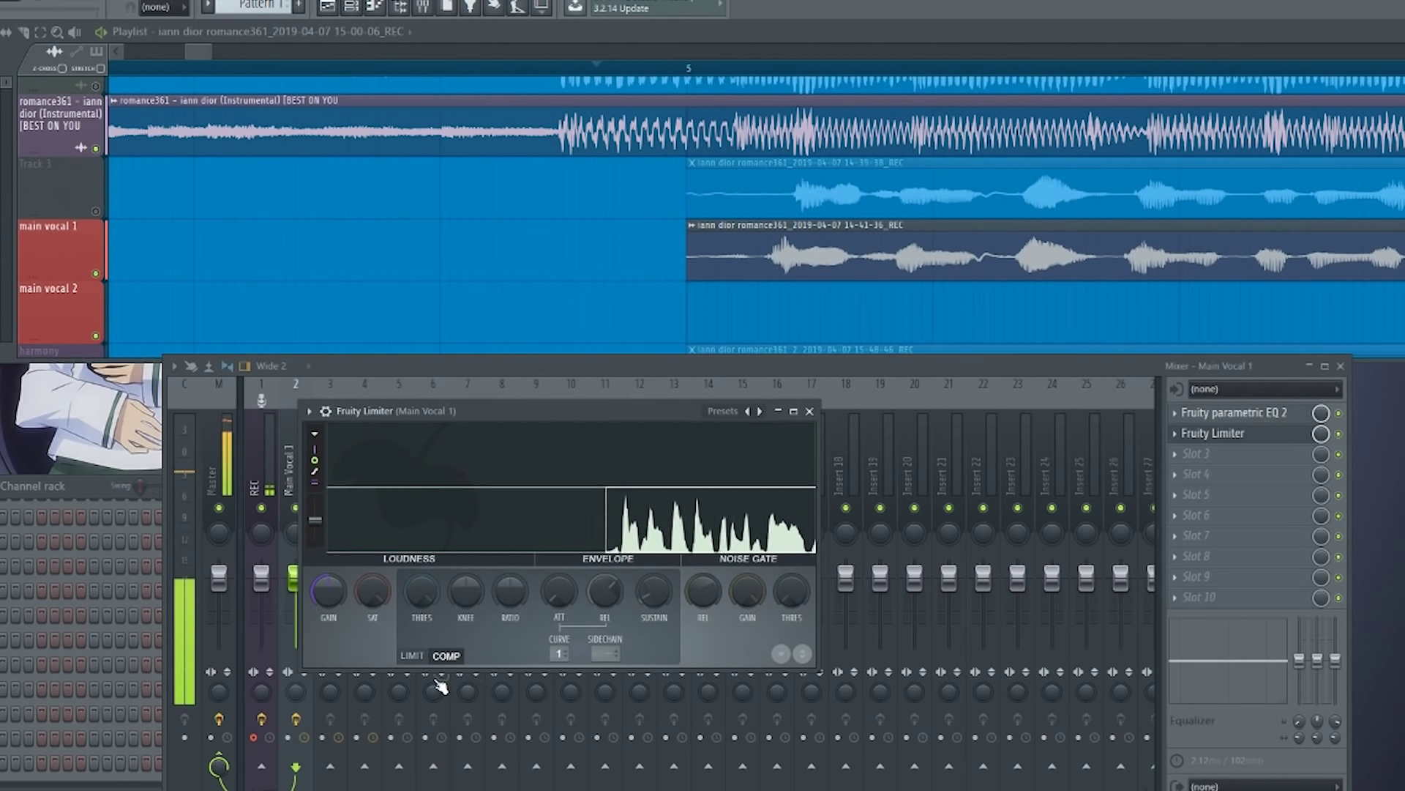
{"action": "left_click_drag", "start_coordinate": [424, 593], "coordinate": [424, 659]}
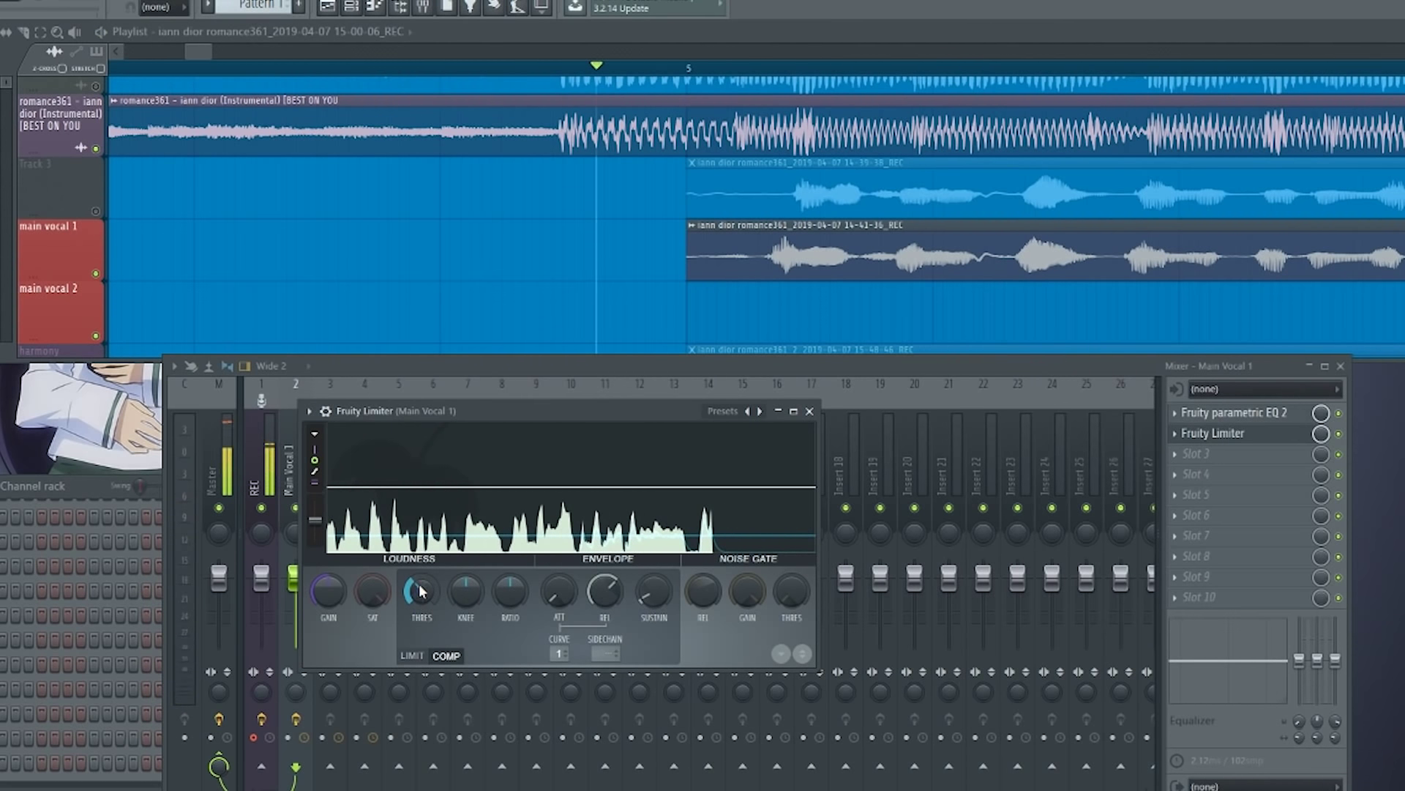
{"action": "left_click", "coordinate": [264, 508]}
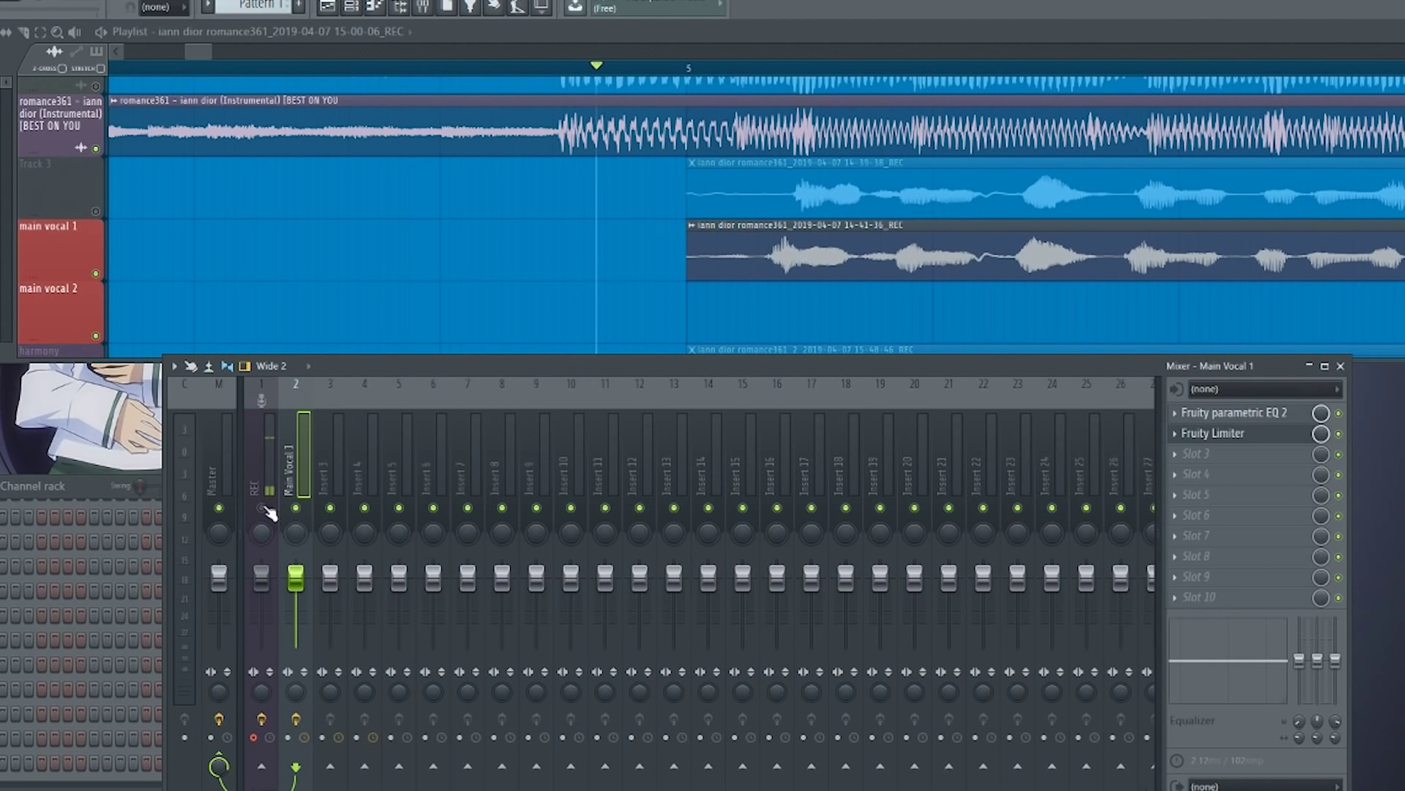
{"action": "left_click", "coordinate": [264, 508]}
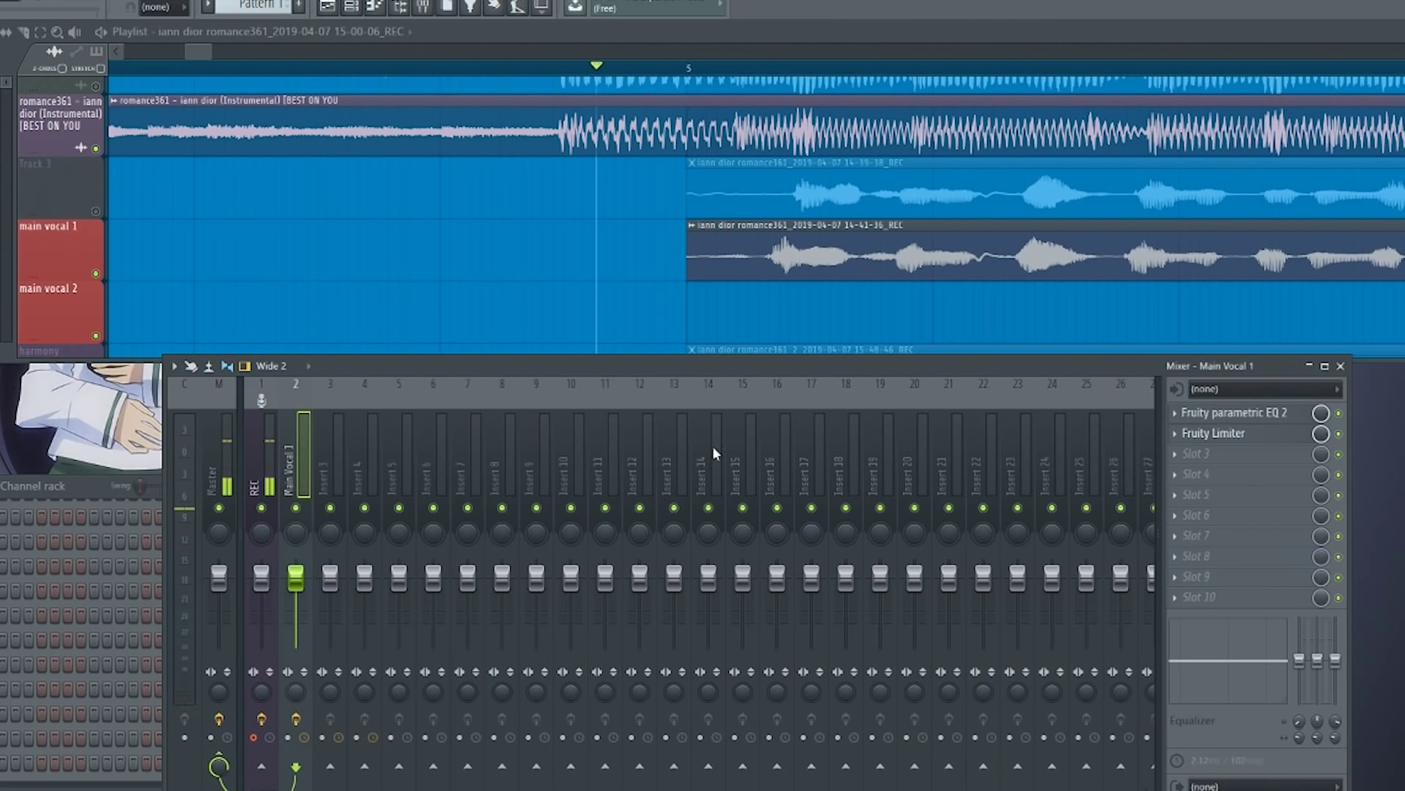
{"action": "left_click", "coordinate": [1204, 432]}
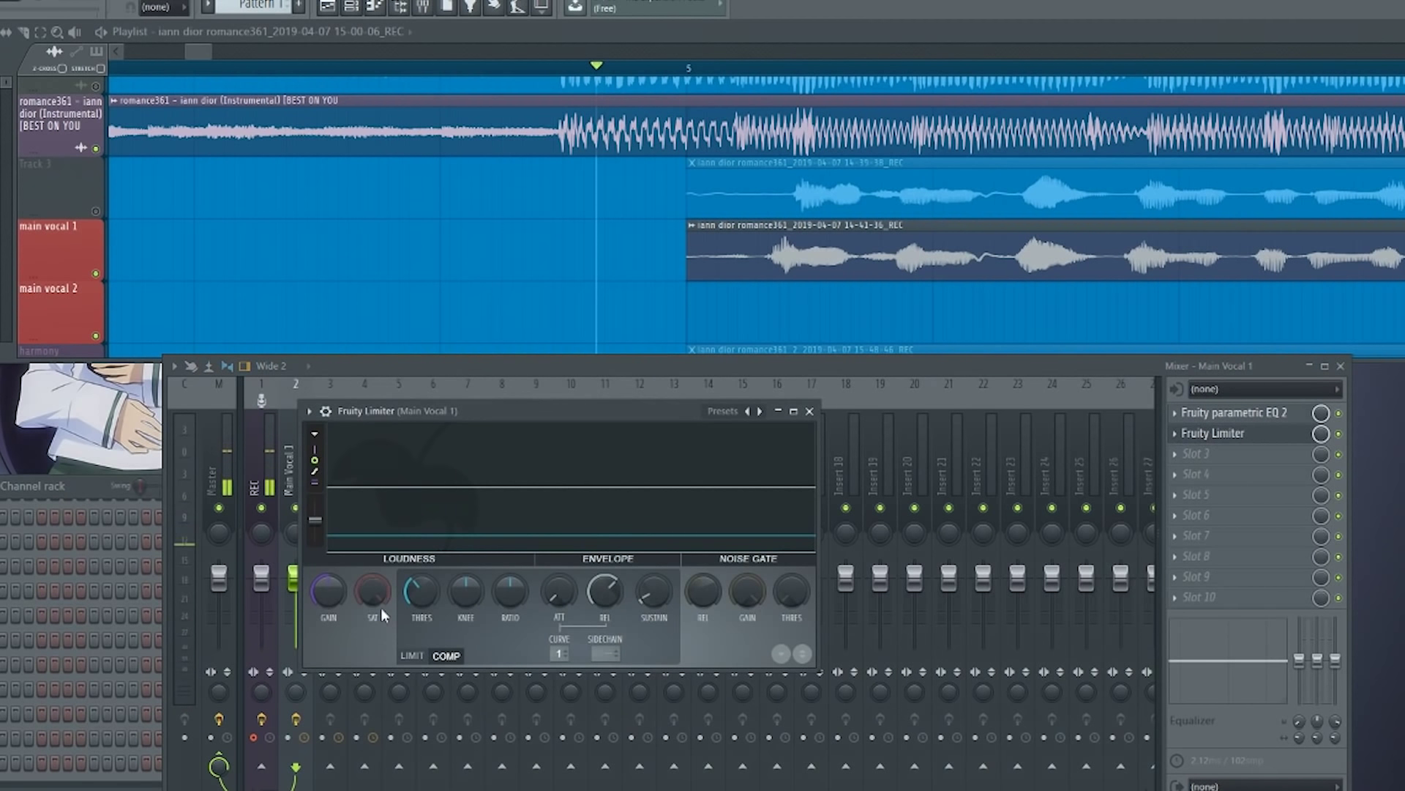
Replay the vocal briefly, fine-tune the compressor's threshold and raise its ratio.
{"action": "key", "text": "space"}
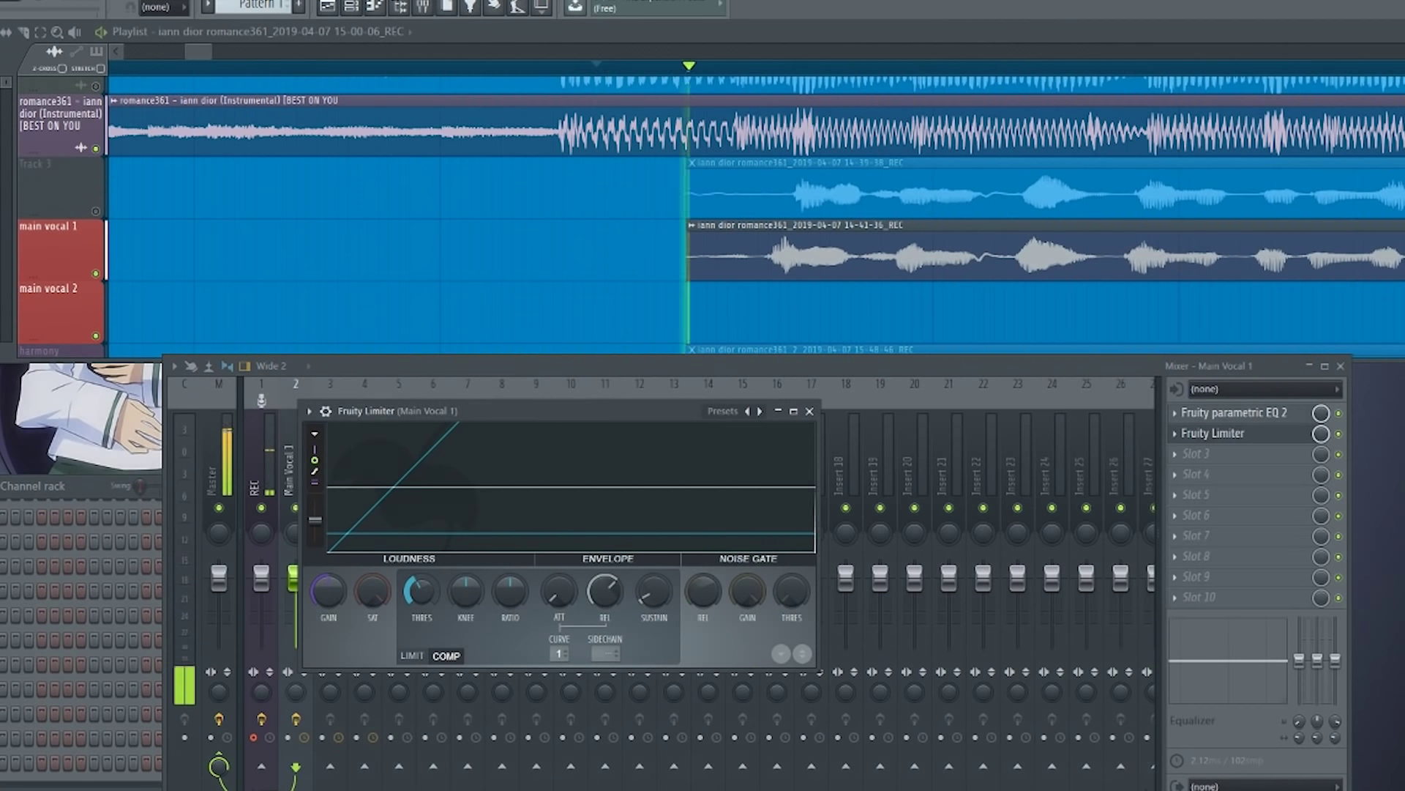
{"action": "key", "text": "space"}
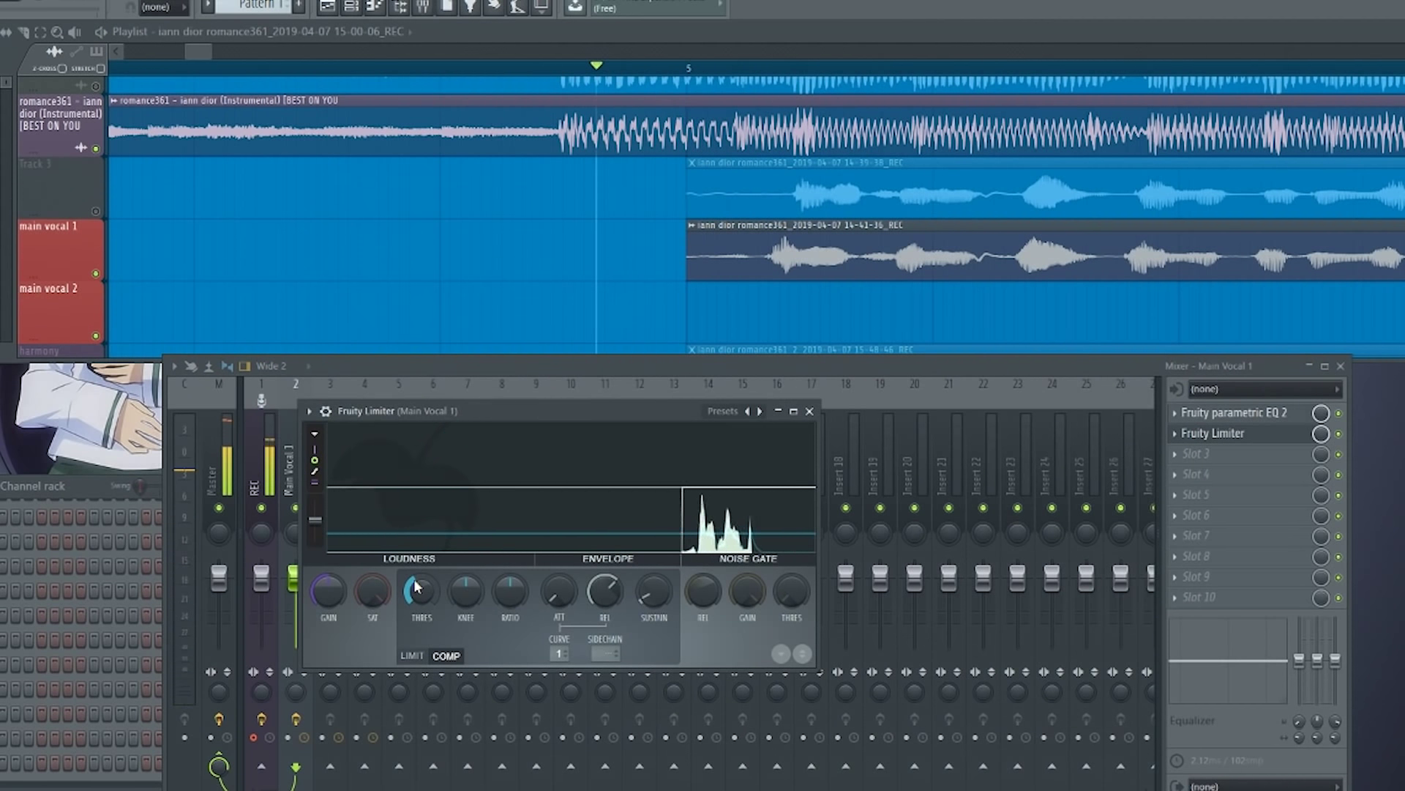
{"action": "mouse_move", "coordinate": [422, 596]}
{"action": "left_mouse_down"}
{"action": "mouse_move", "coordinate": [429, 578]}
{"action": "mouse_move", "coordinate": [432, 609]}
{"action": "left_mouse_up"}
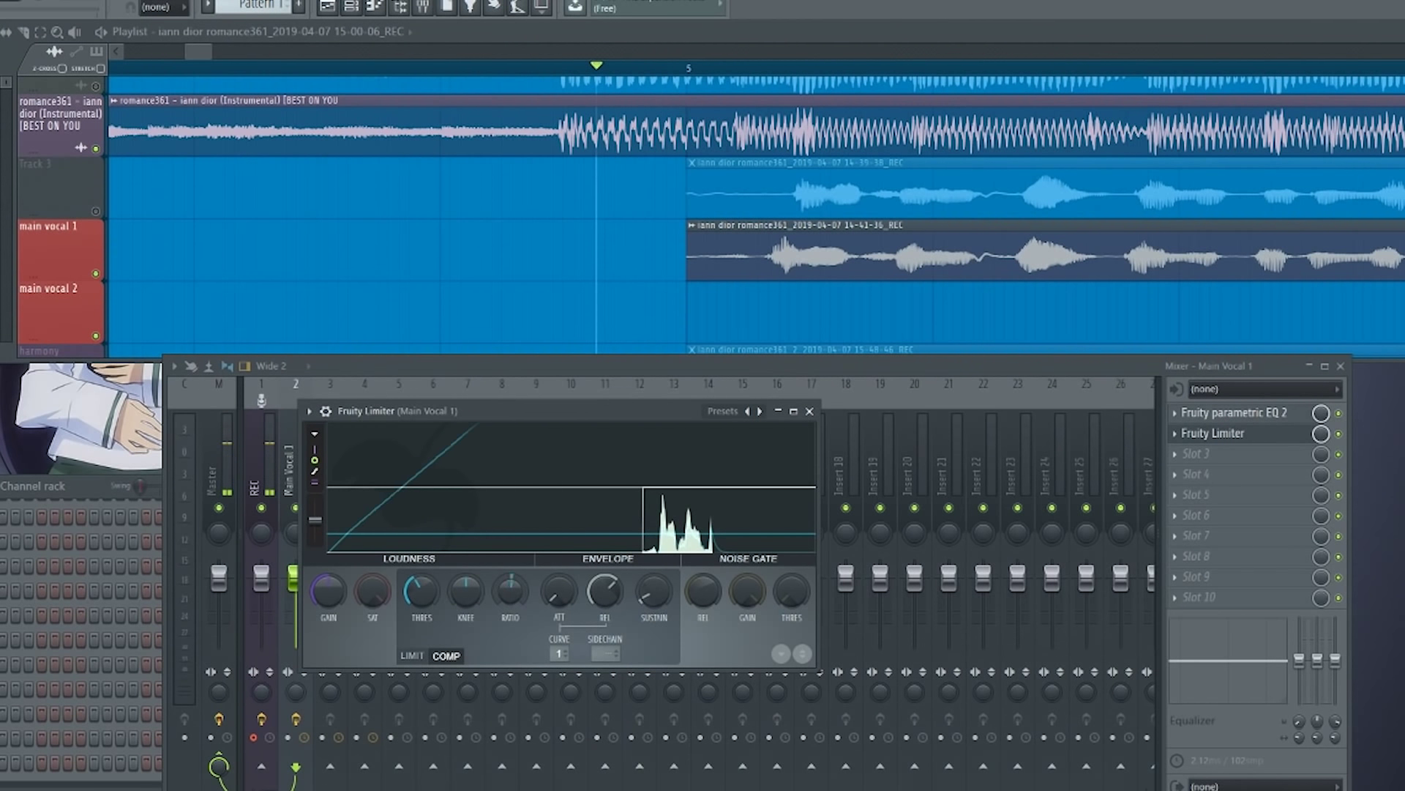
{"action": "mouse_move", "coordinate": [510, 590]}
{"action": "left_mouse_down"}
{"action": "mouse_move", "coordinate": [512, 449]}
{"action": "mouse_move", "coordinate": [467, 444]}
{"action": "left_mouse_up"}
Load a second Fruity Limiter into slot 3 of the Main Vocal 1 track and move its window over the mixer.
{"action": "left_click", "coordinate": [1208, 454]}
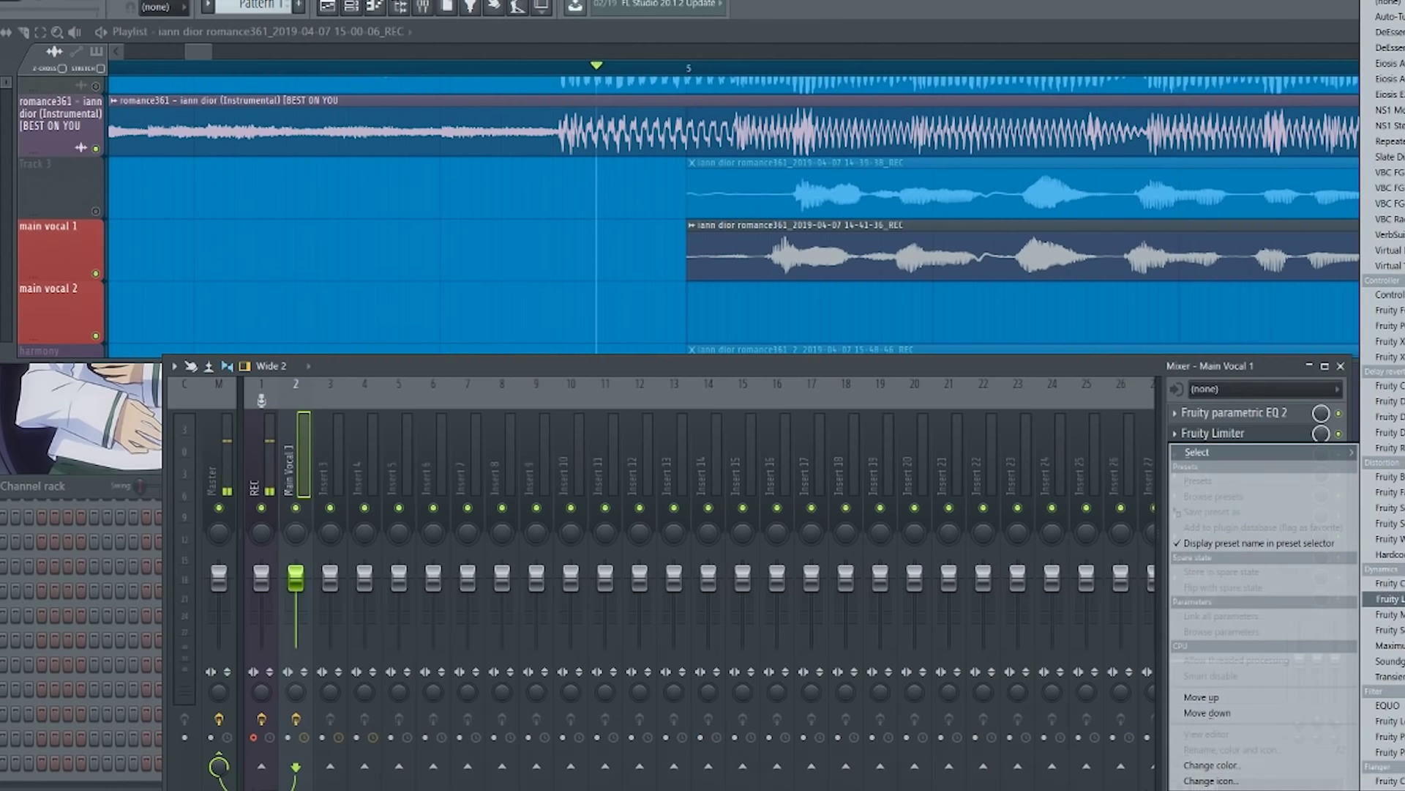
{"action": "left_click", "coordinate": [1386, 598]}
{"action": "left_click_drag", "start_coordinate": [2, 106], "coordinate": [912, 402]}
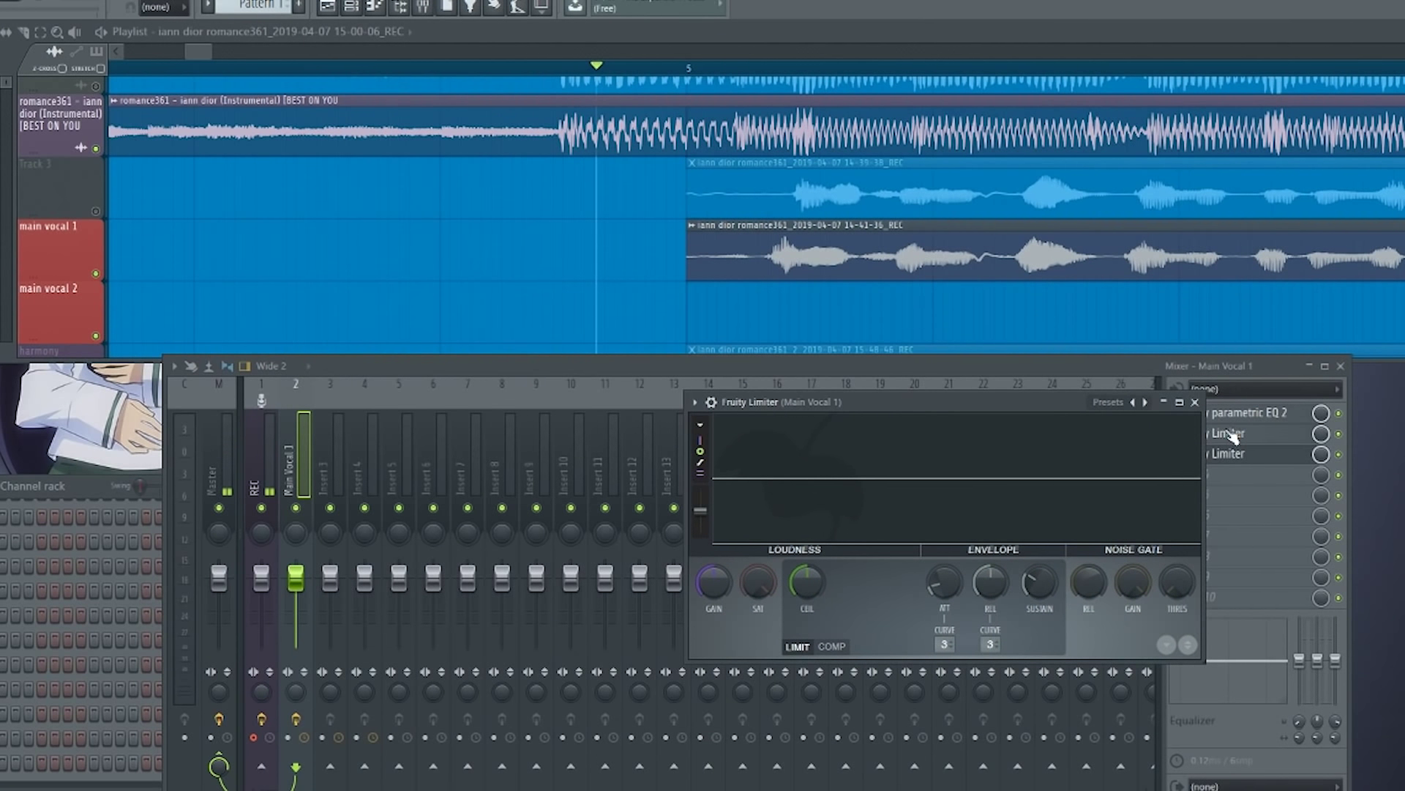
Arrange the two Fruity Limiter windows side by side, the compressor first, and play the song to compare their displays.
{"action": "left_click", "coordinate": [1214, 435]}
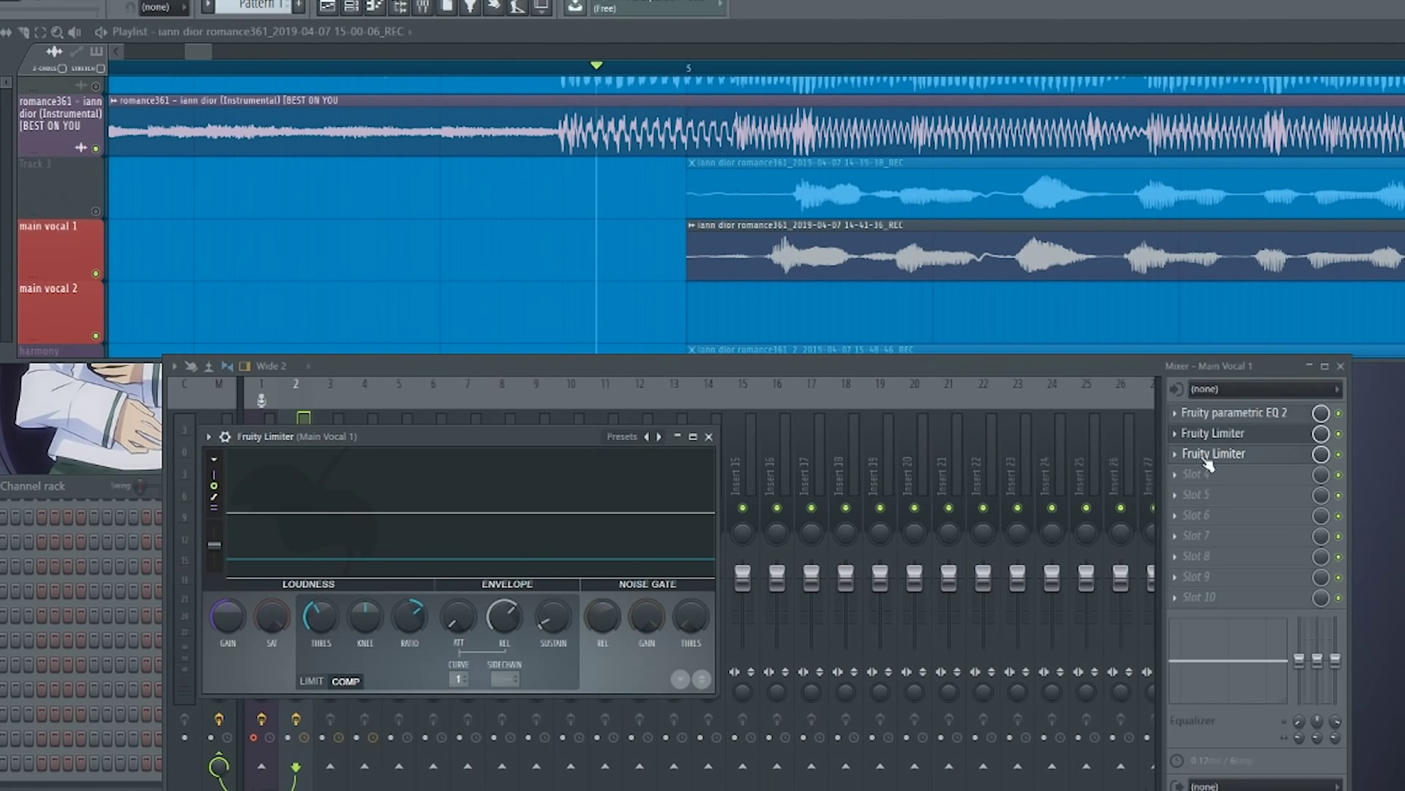
{"action": "left_click_drag", "start_coordinate": [521, 437], "coordinate": [426, 275]}
{"action": "left_click", "coordinate": [1221, 451]}
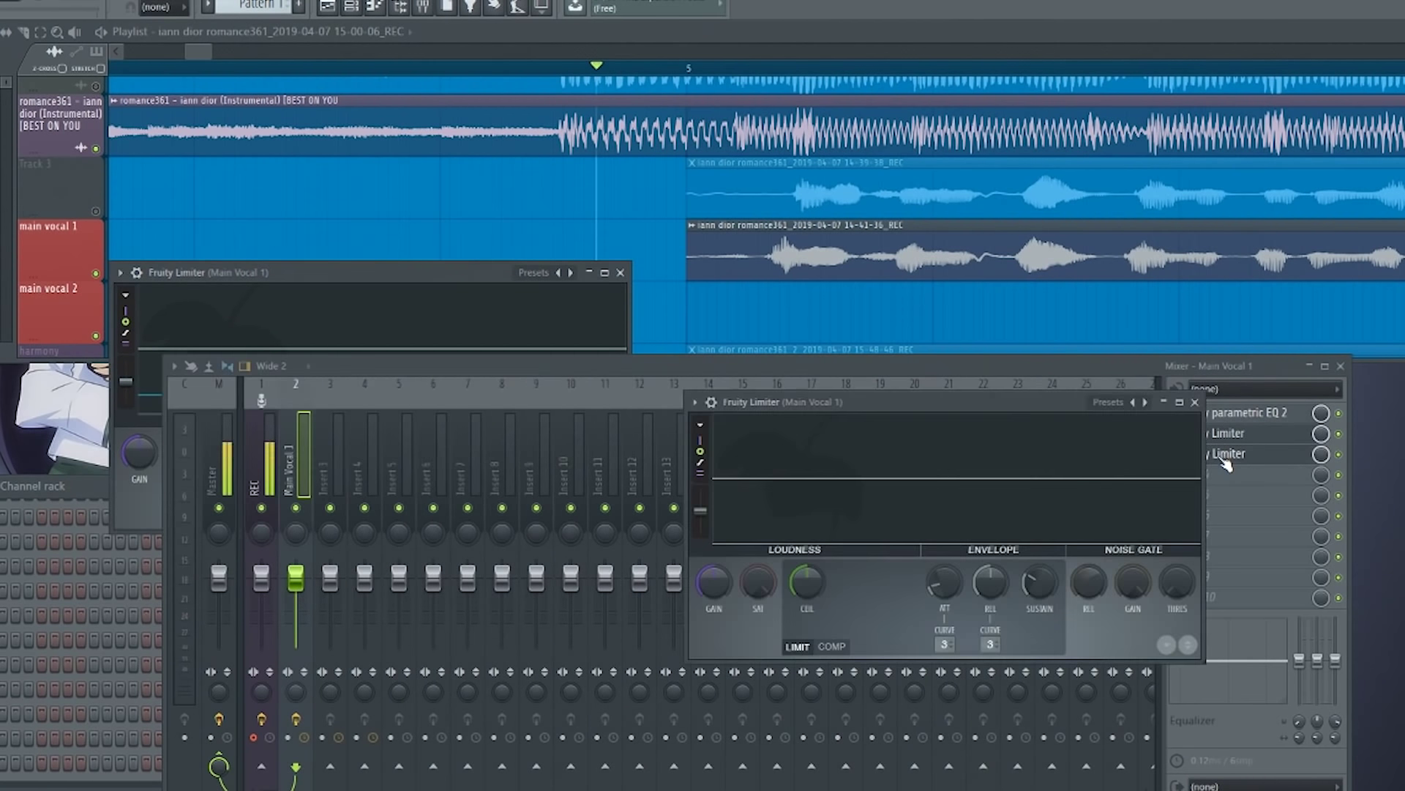
{"action": "left_click_drag", "start_coordinate": [811, 404], "coordinate": [788, 269]}
{"action": "left_click", "coordinate": [550, 278]}
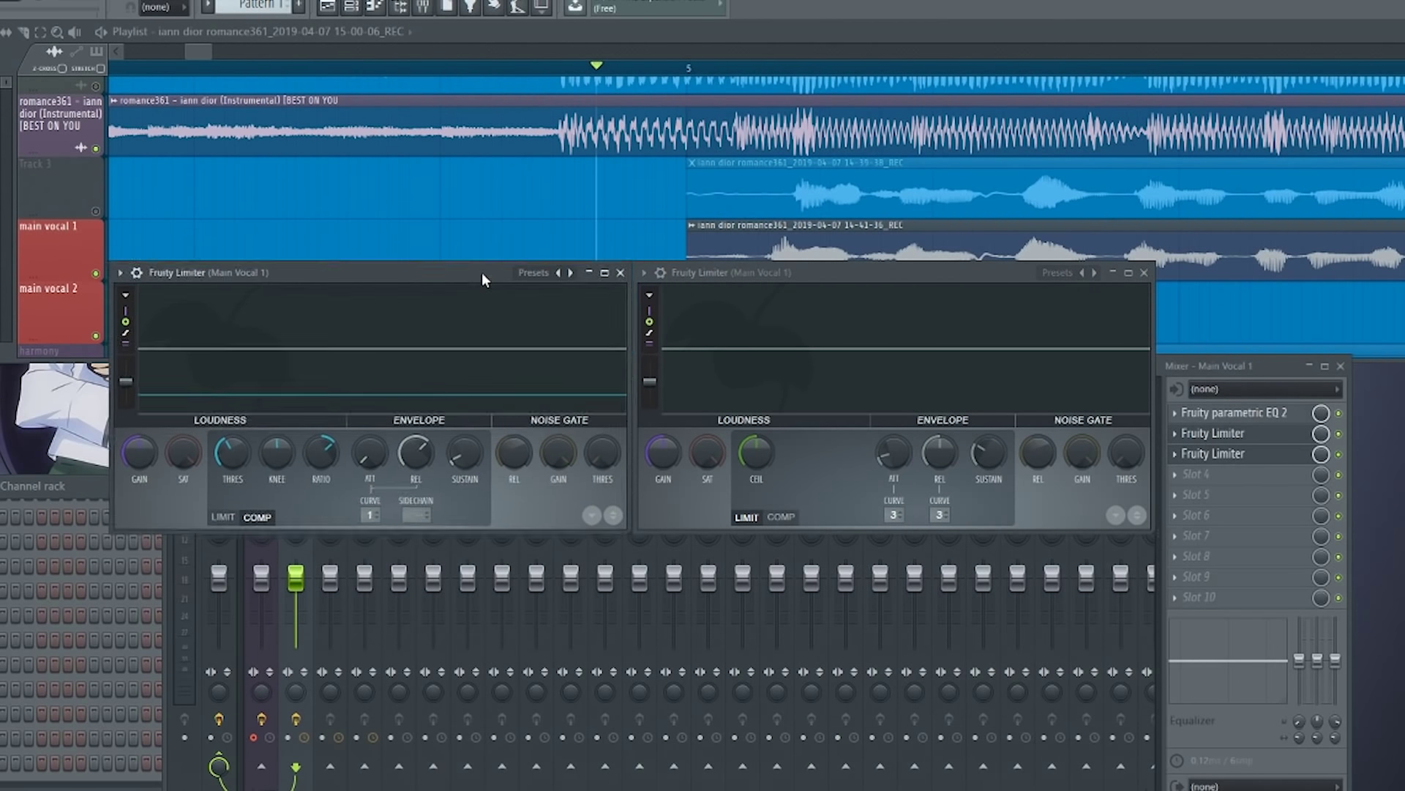
{"action": "mouse_move", "coordinate": [481, 273]}
{"action": "left_mouse_down"}
{"action": "mouse_move", "coordinate": [494, 272]}
{"action": "mouse_move", "coordinate": [482, 271]}
{"action": "left_mouse_up"}
{"action": "key", "text": "space"}
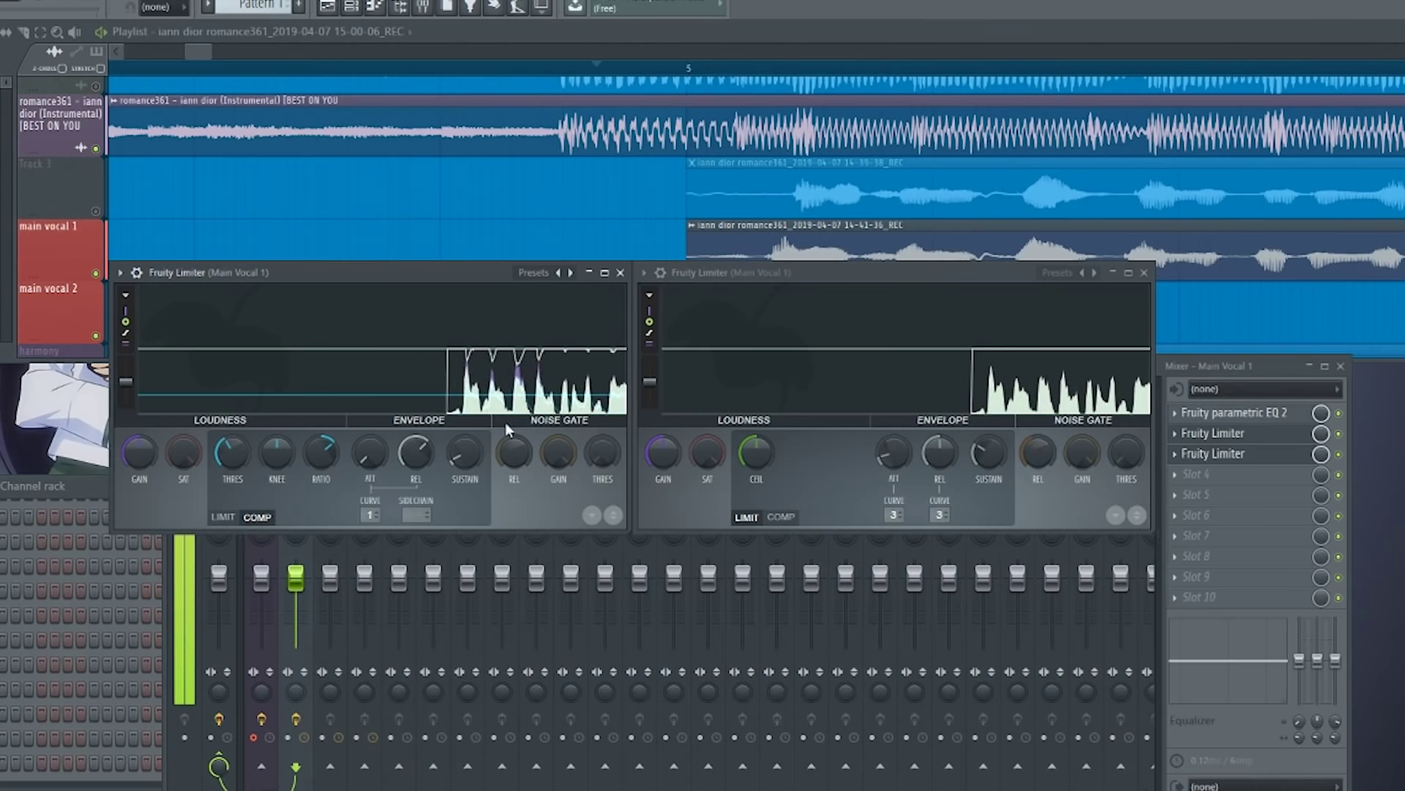
Raise the compressor's ratio and the second Fruity Limiter's gain while checking playback, and close both limiter windows.
{"action": "left_click_drag", "start_coordinate": [322, 454], "coordinate": [331, 433]}
{"action": "key", "text": "space"}
{"action": "key", "text": "space"}
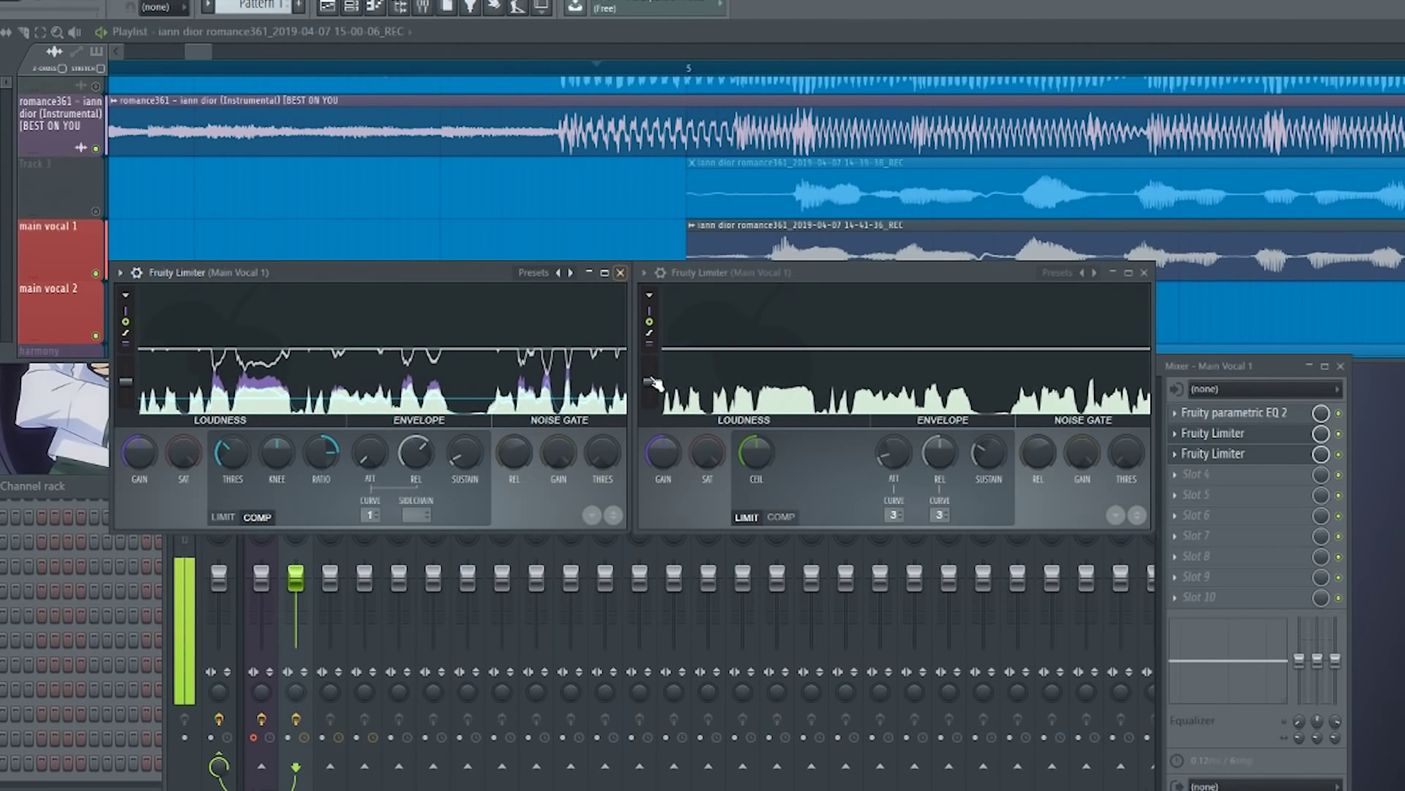
{"action": "left_click_drag", "start_coordinate": [662, 453], "coordinate": [662, 432]}
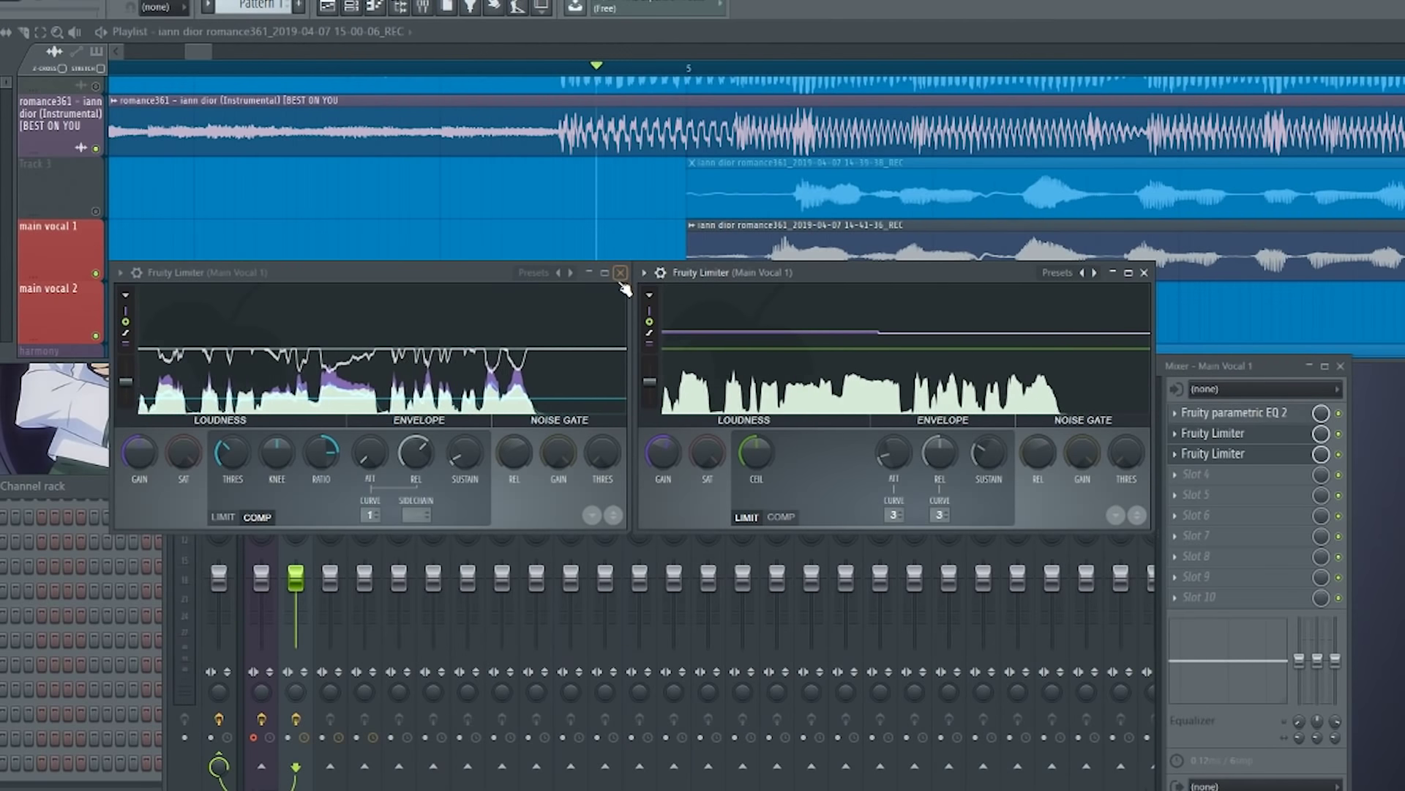
{"action": "left_click", "coordinate": [621, 273]}
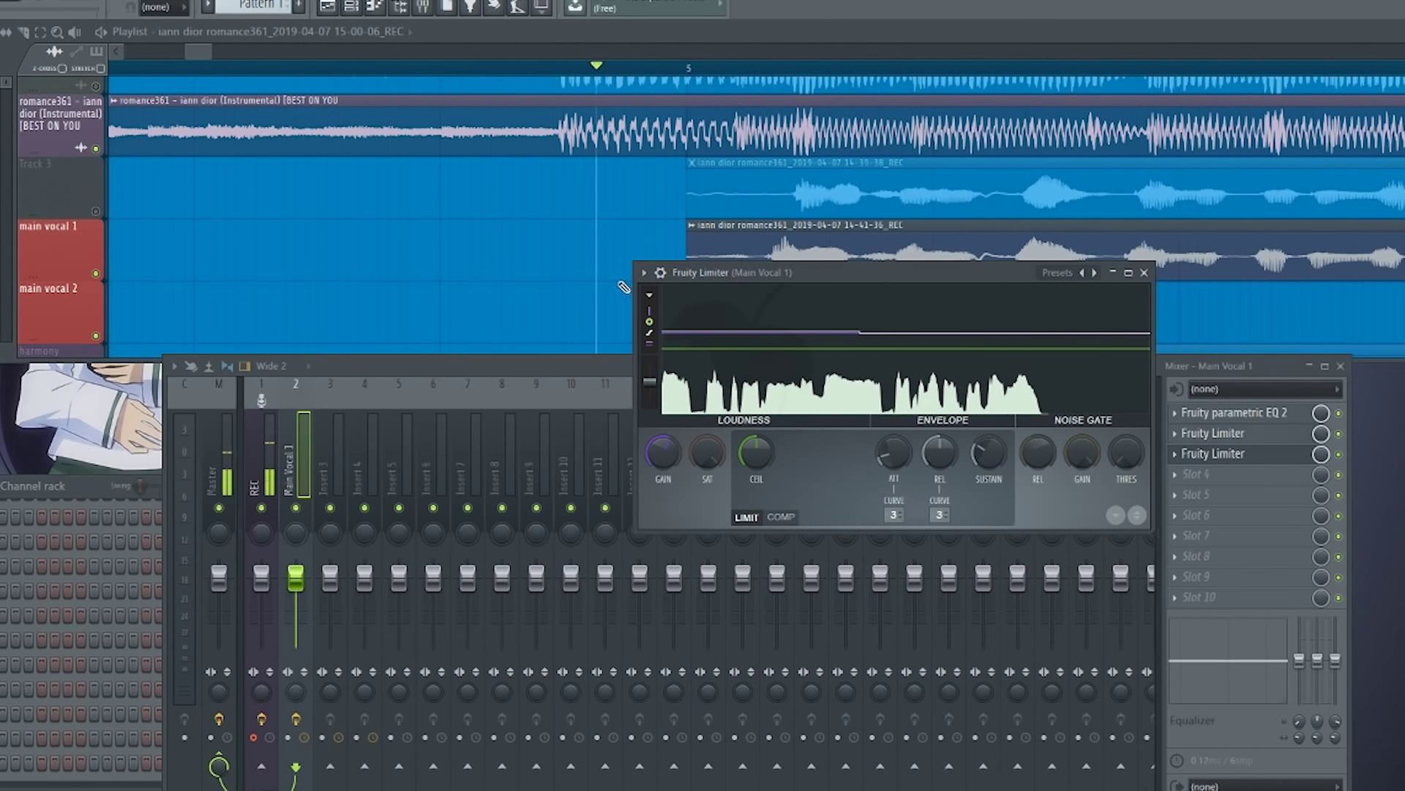
{"action": "left_click", "coordinate": [1144, 273]}
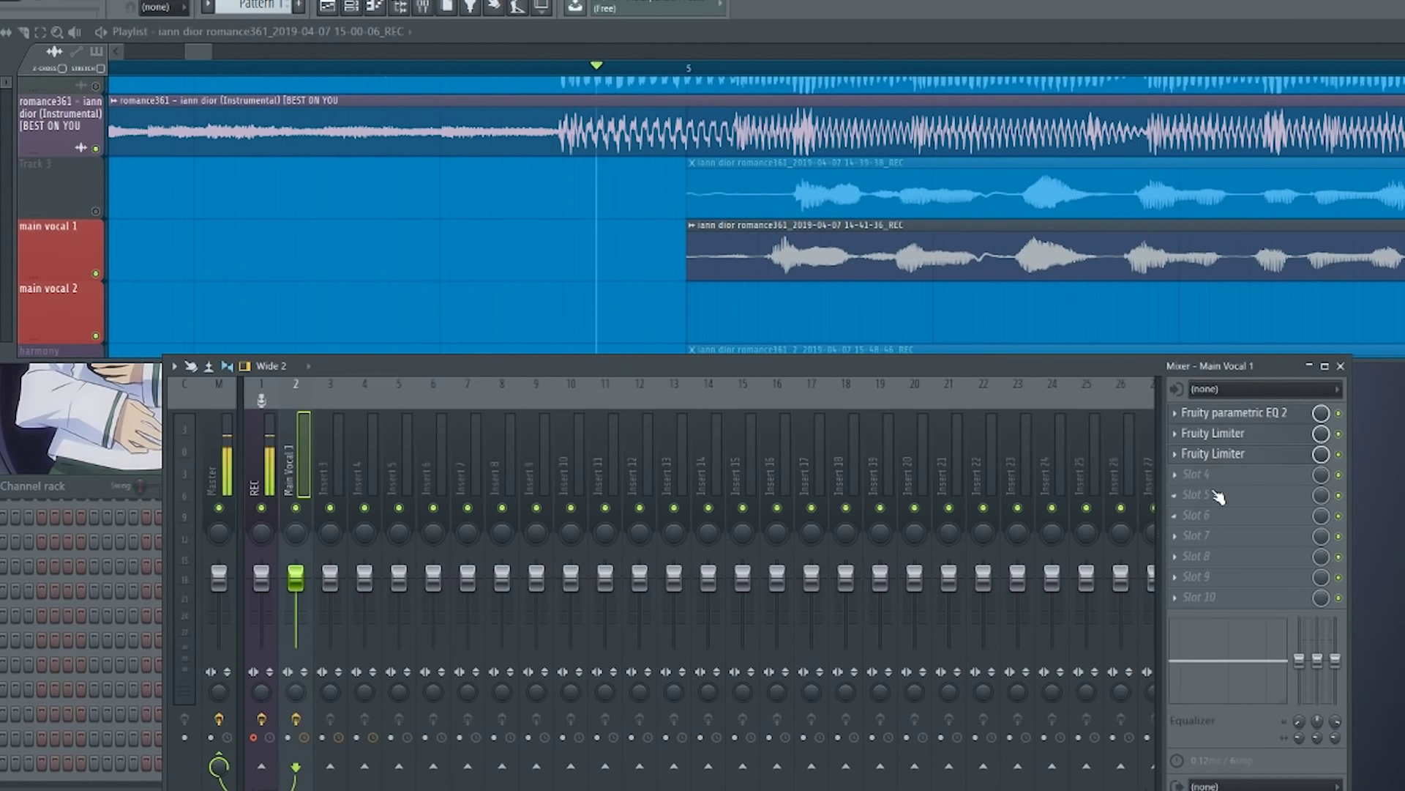
Sidechain the Main Vocal 1 mixer track to Insert 8.
{"action": "right_click", "coordinate": [1229, 454]}
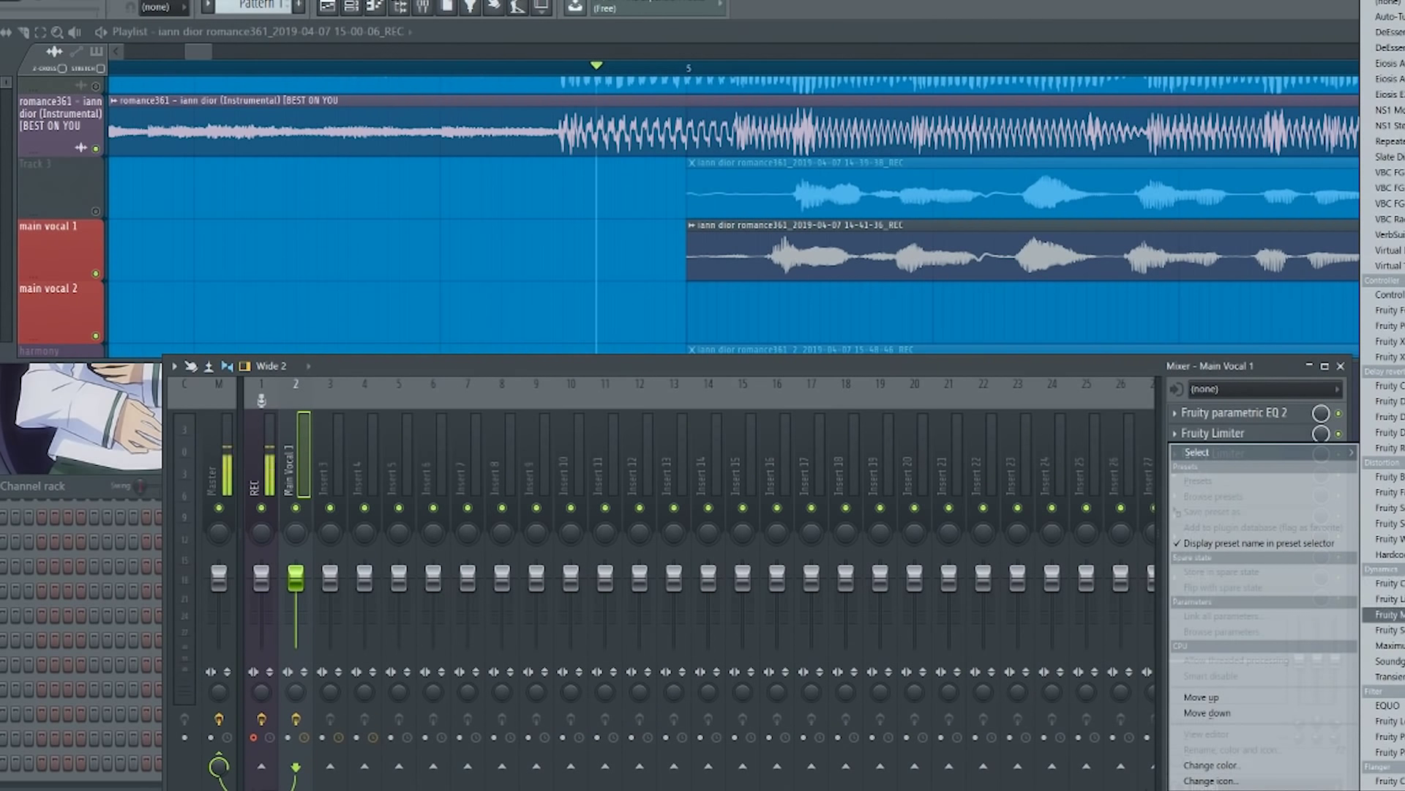
{"action": "left_click", "coordinate": [618, 367]}
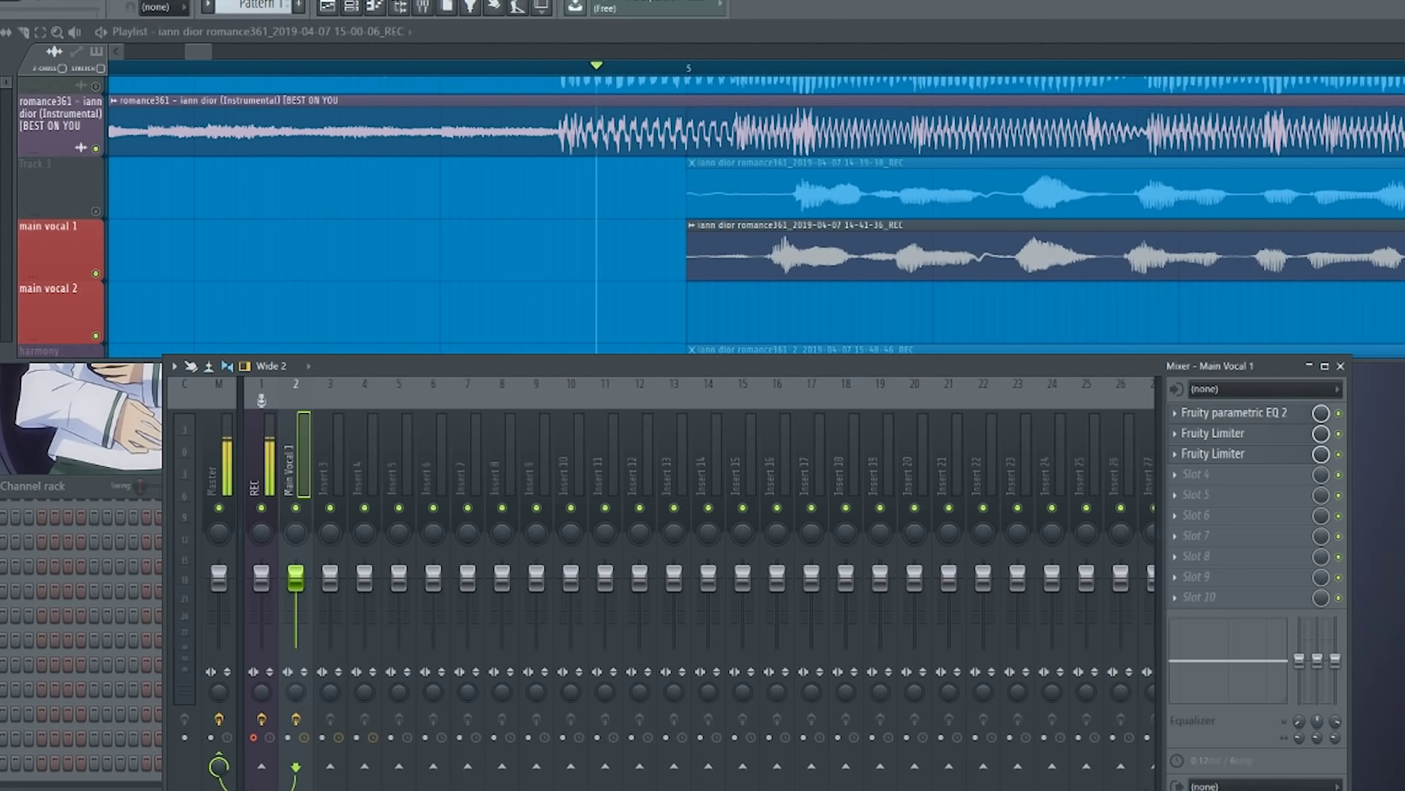
{"action": "right_click", "coordinate": [509, 765]}
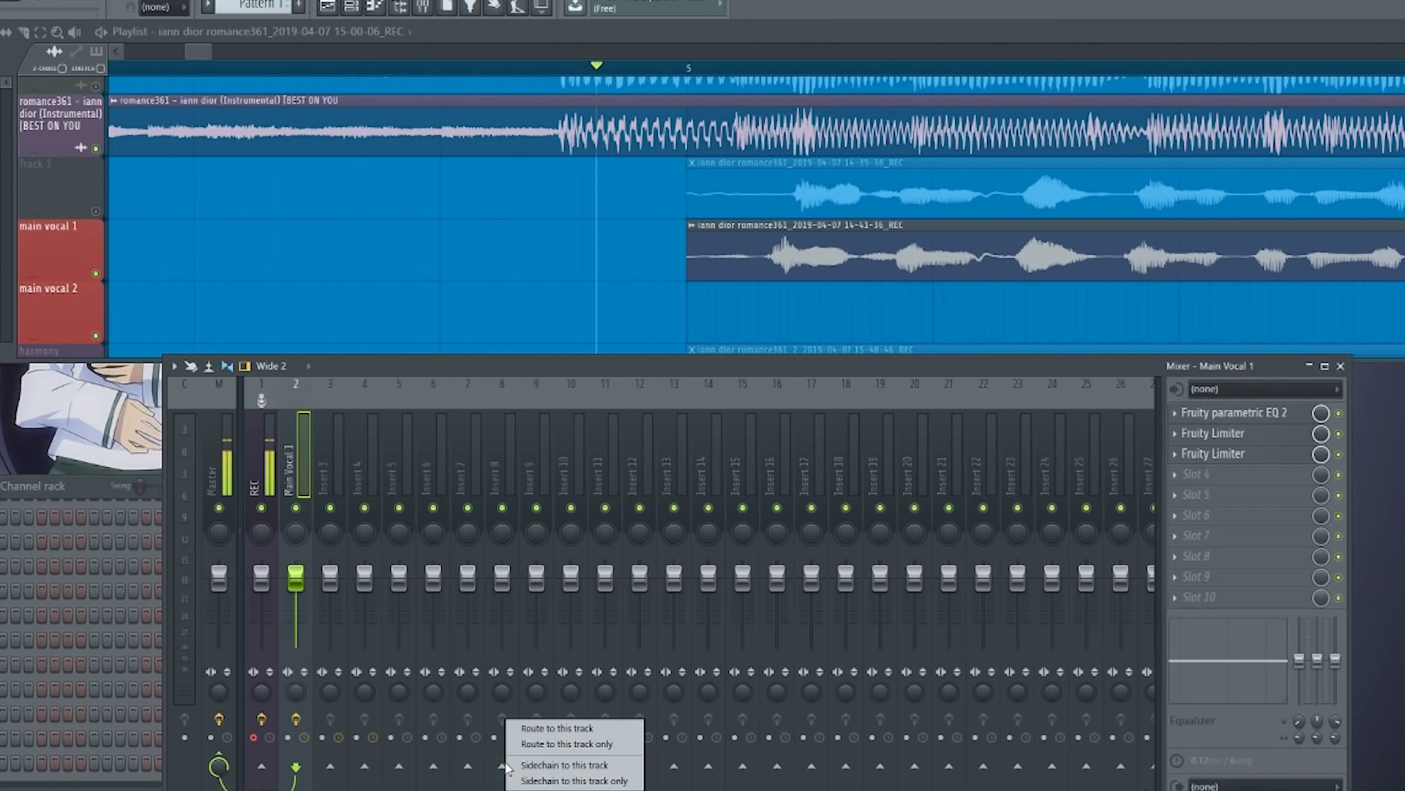
{"action": "left_click", "coordinate": [535, 765]}
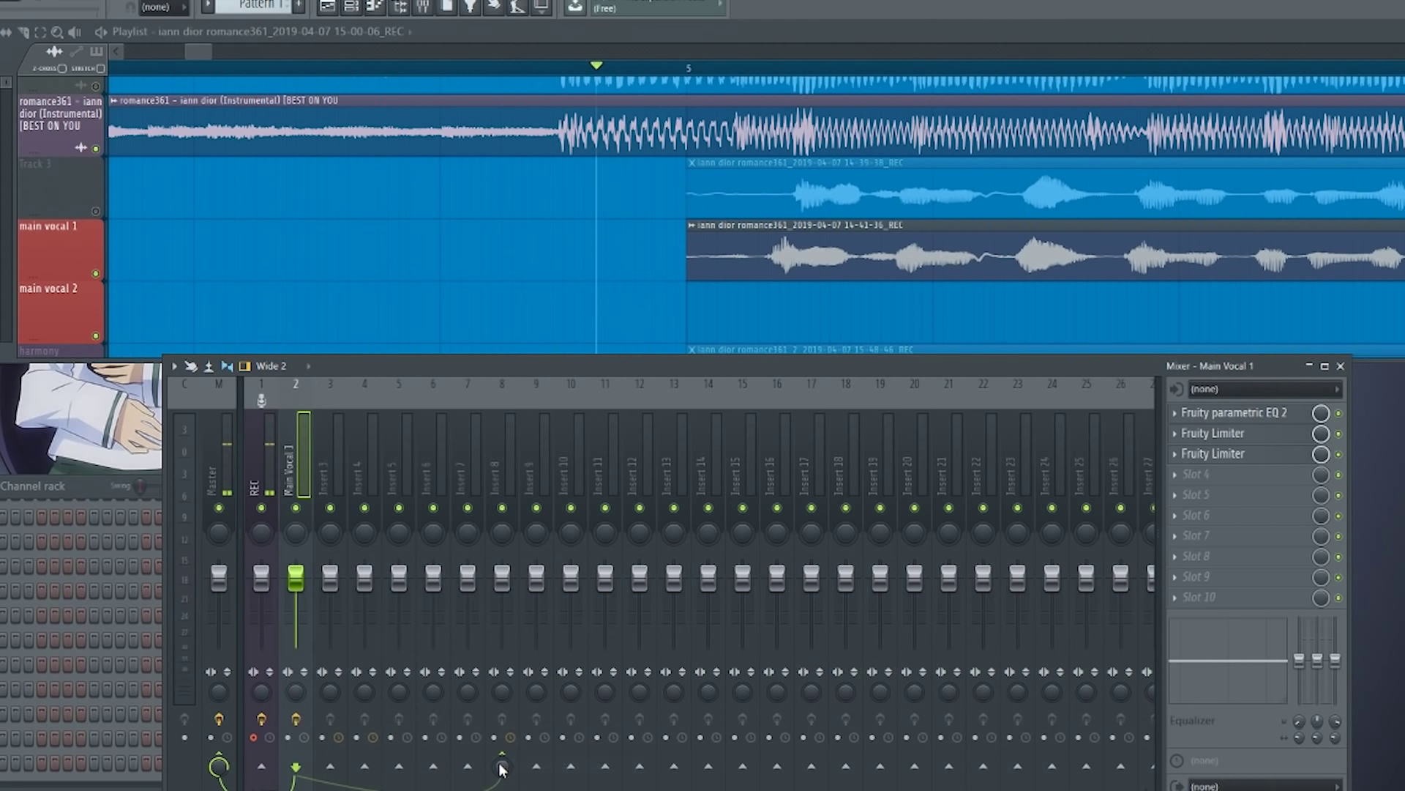
Rename mixer Insert 8 as Reverb.
{"action": "left_click", "coordinate": [499, 486]}
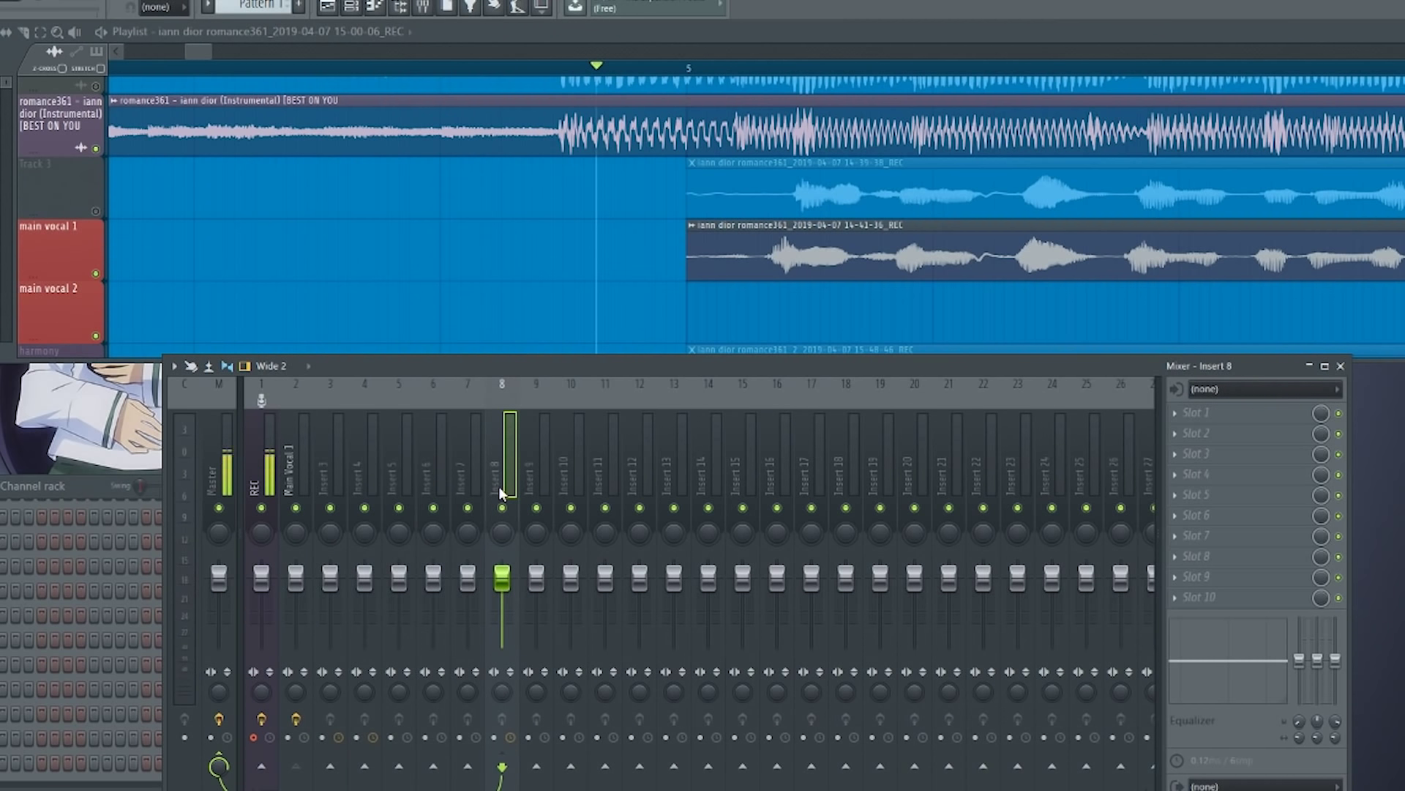
{"action": "double_click", "coordinate": [498, 486]}
{"action": "type", "text": "Rever"}
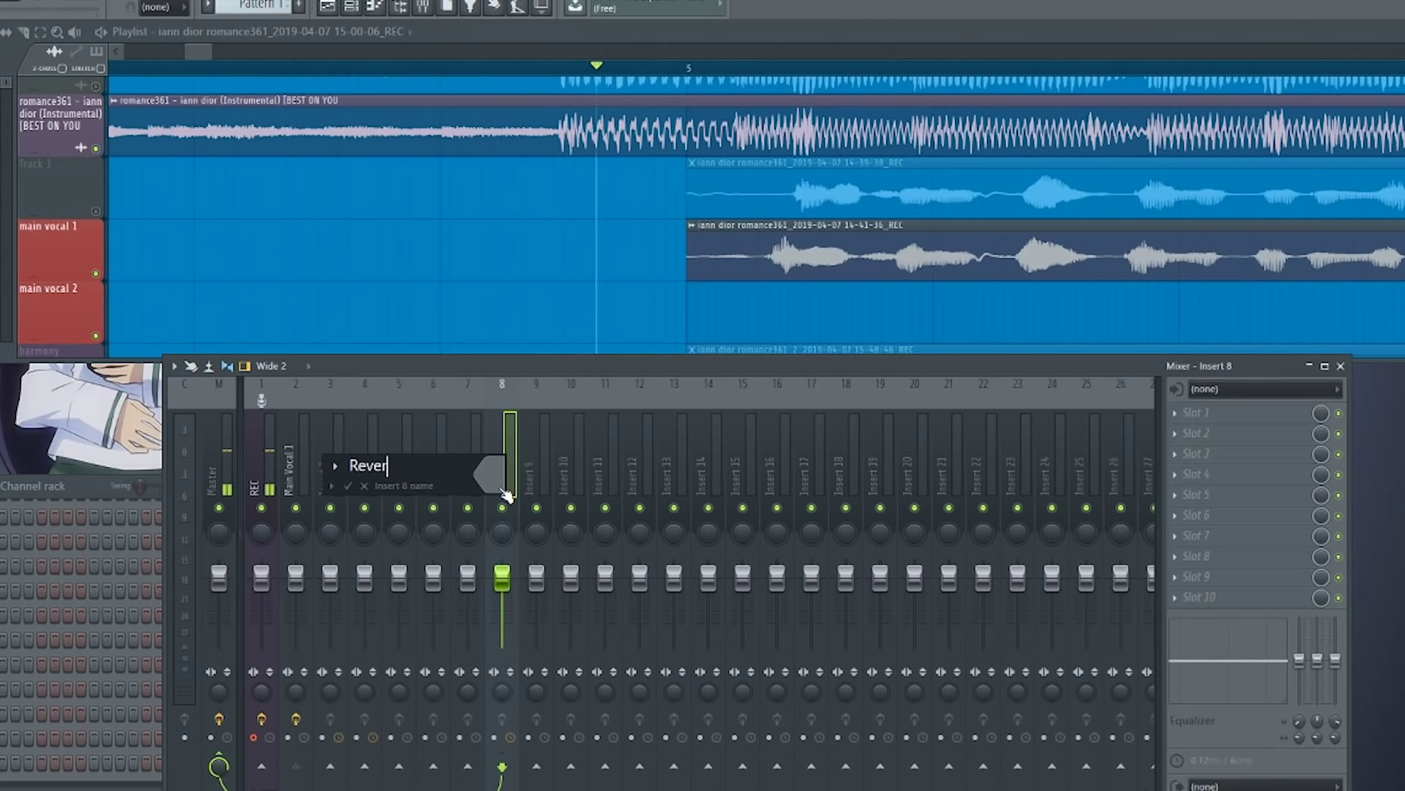
{"action": "type", "text": "b"}
{"action": "key", "text": "Return"}
Load Fruity Reeverb 2 into slot 1 of the Reverb track and play the song with Main Vocal 1 feeding it.
{"action": "left_click", "coordinate": [1216, 413]}
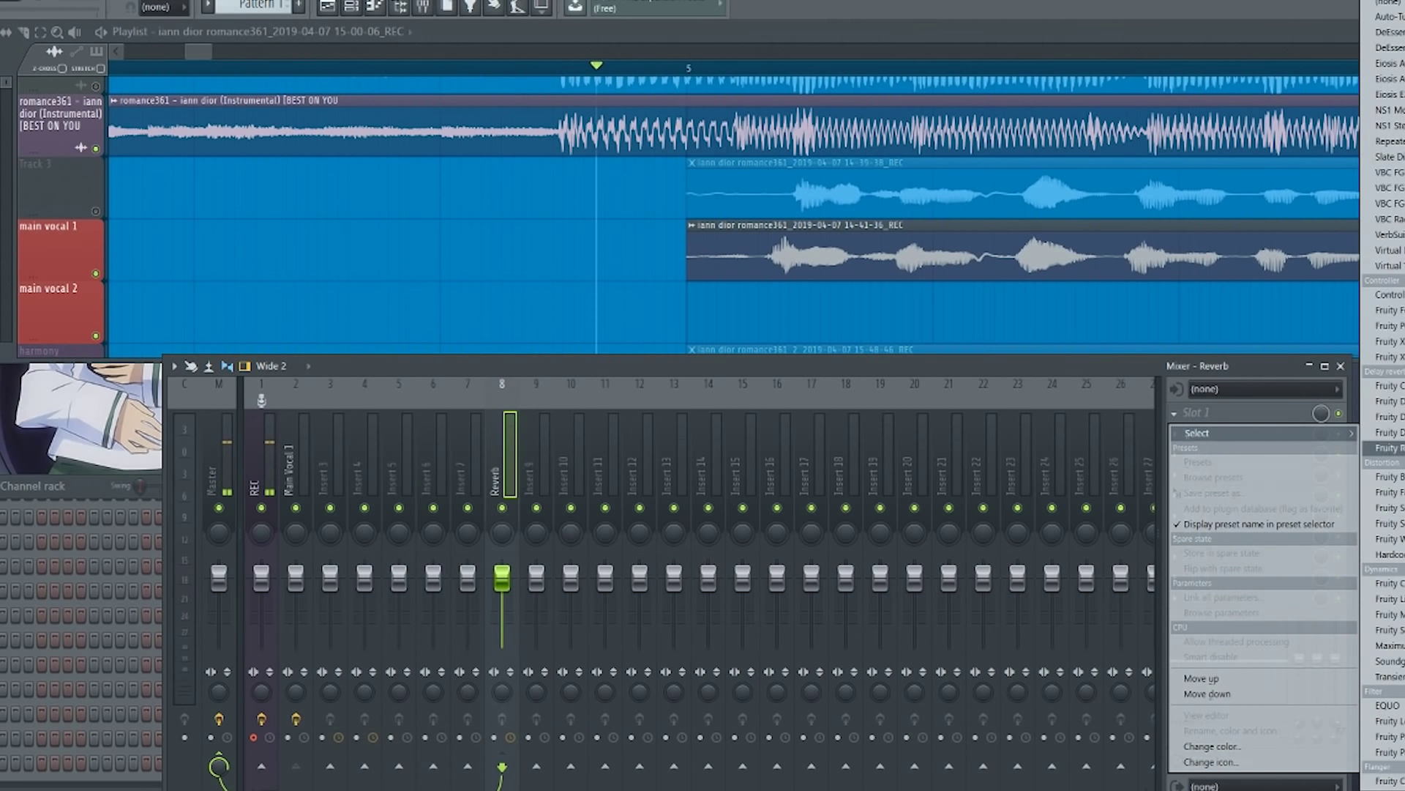
{"action": "left_click", "coordinate": [1386, 447]}
{"action": "left_click", "coordinate": [288, 474]}
{"action": "key", "text": "space"}
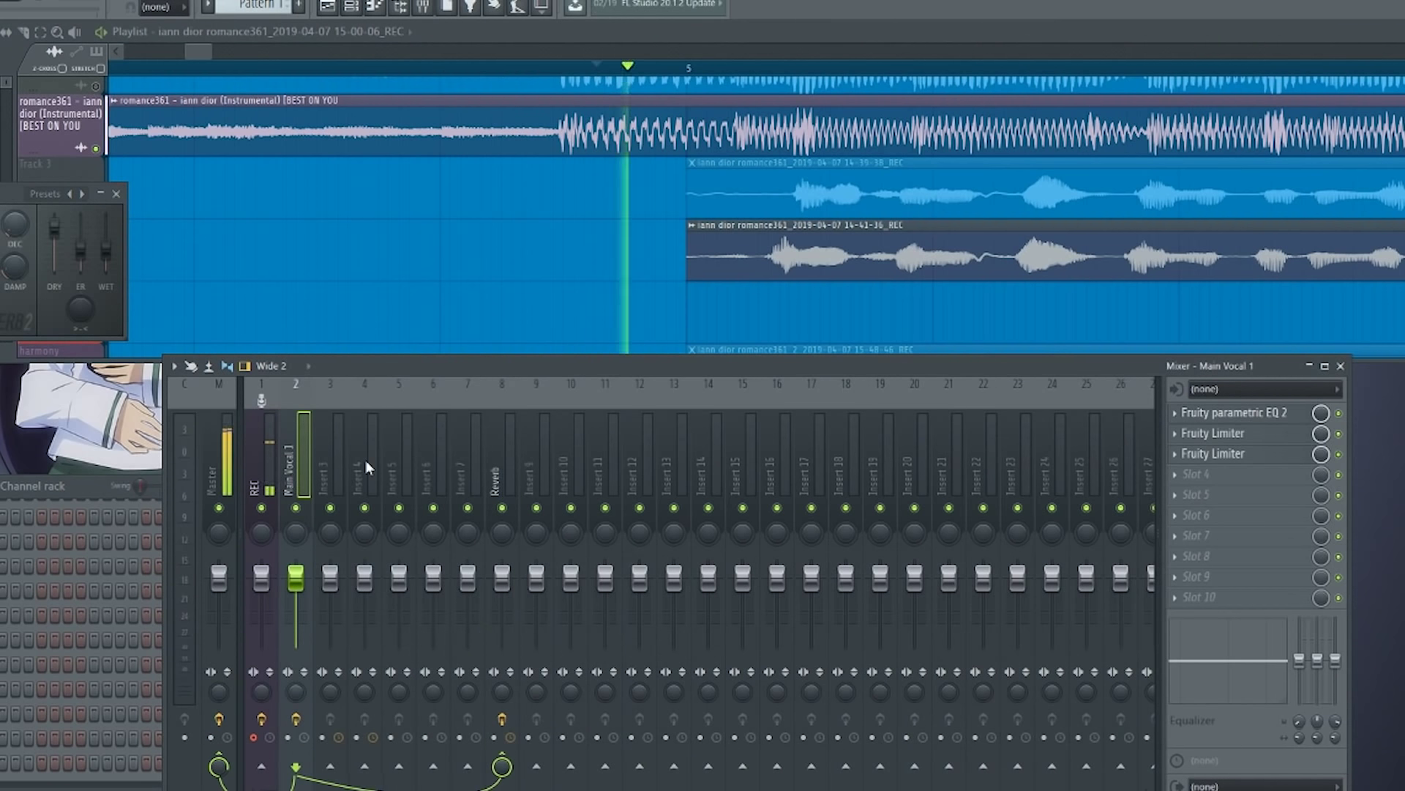
{"action": "left_click", "coordinate": [493, 473]}
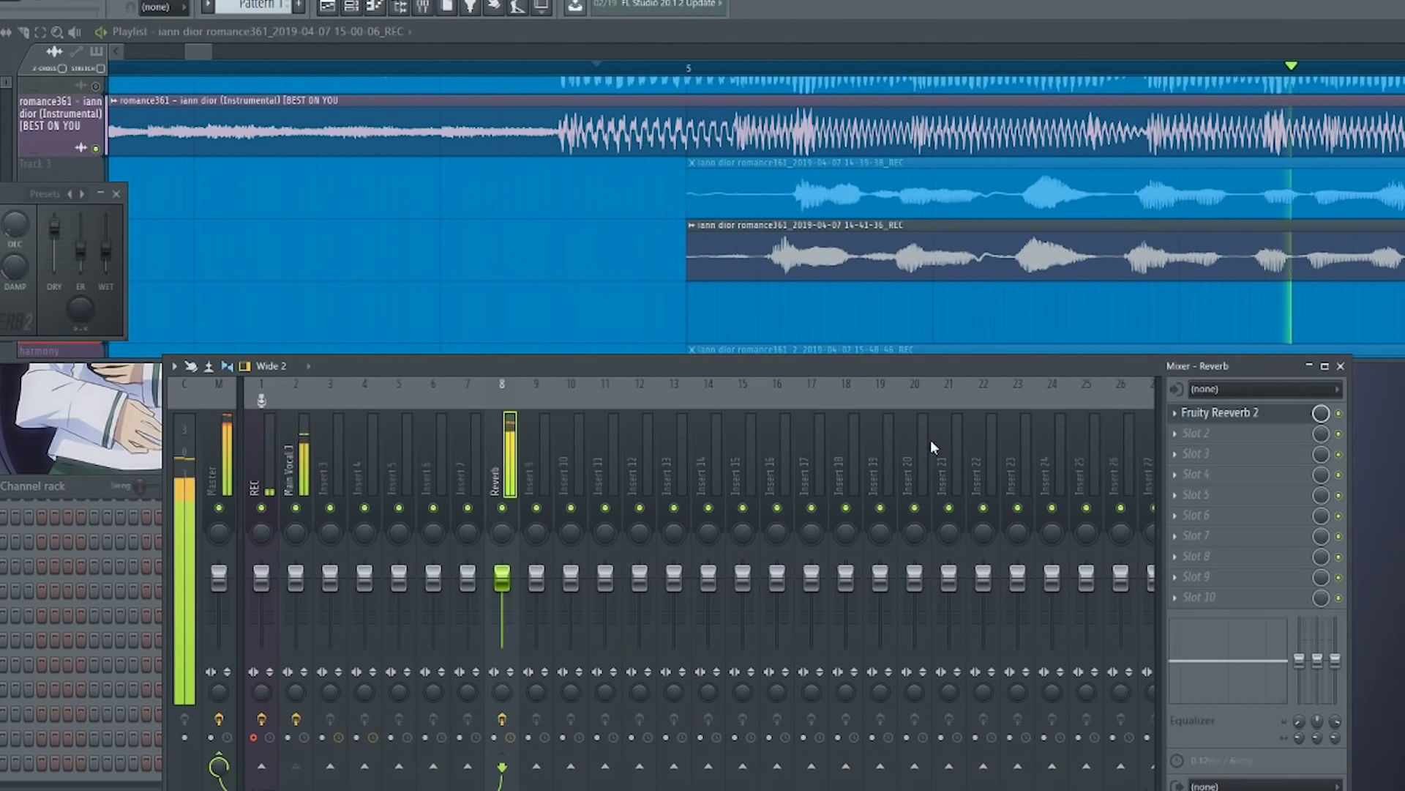
Turn the dry level of Fruity Reeverb 2 all the way down, check it in playback and close its window.
{"action": "left_click", "coordinate": [1215, 413]}
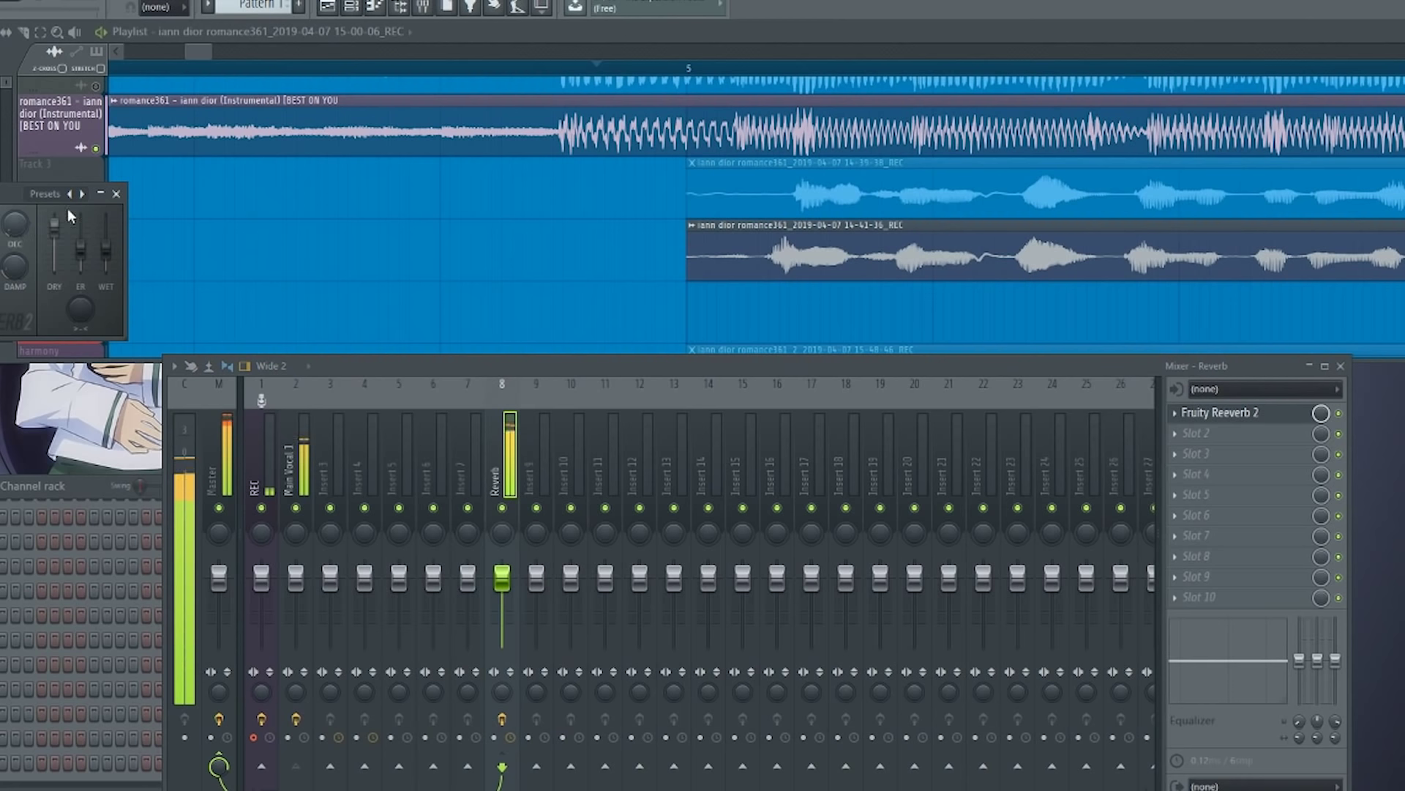
{"action": "left_click_drag", "start_coordinate": [6, 195], "coordinate": [76, 201]}
{"action": "key", "text": "space"}
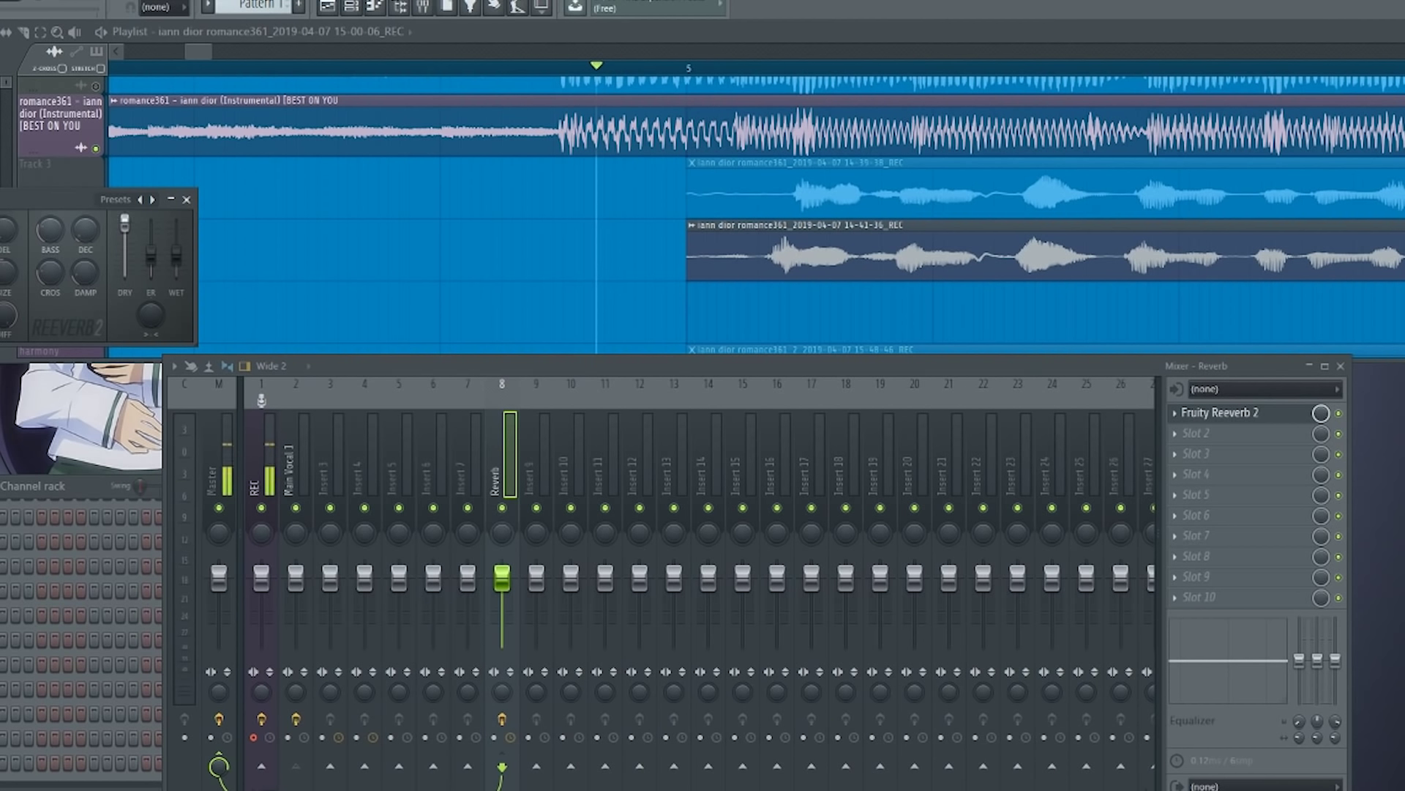
{"action": "left_click_drag", "start_coordinate": [124, 221], "coordinate": [125, 275]}
{"action": "key", "text": "space"}
{"action": "left_click_drag", "start_coordinate": [46, 195], "coordinate": [489, 297]}
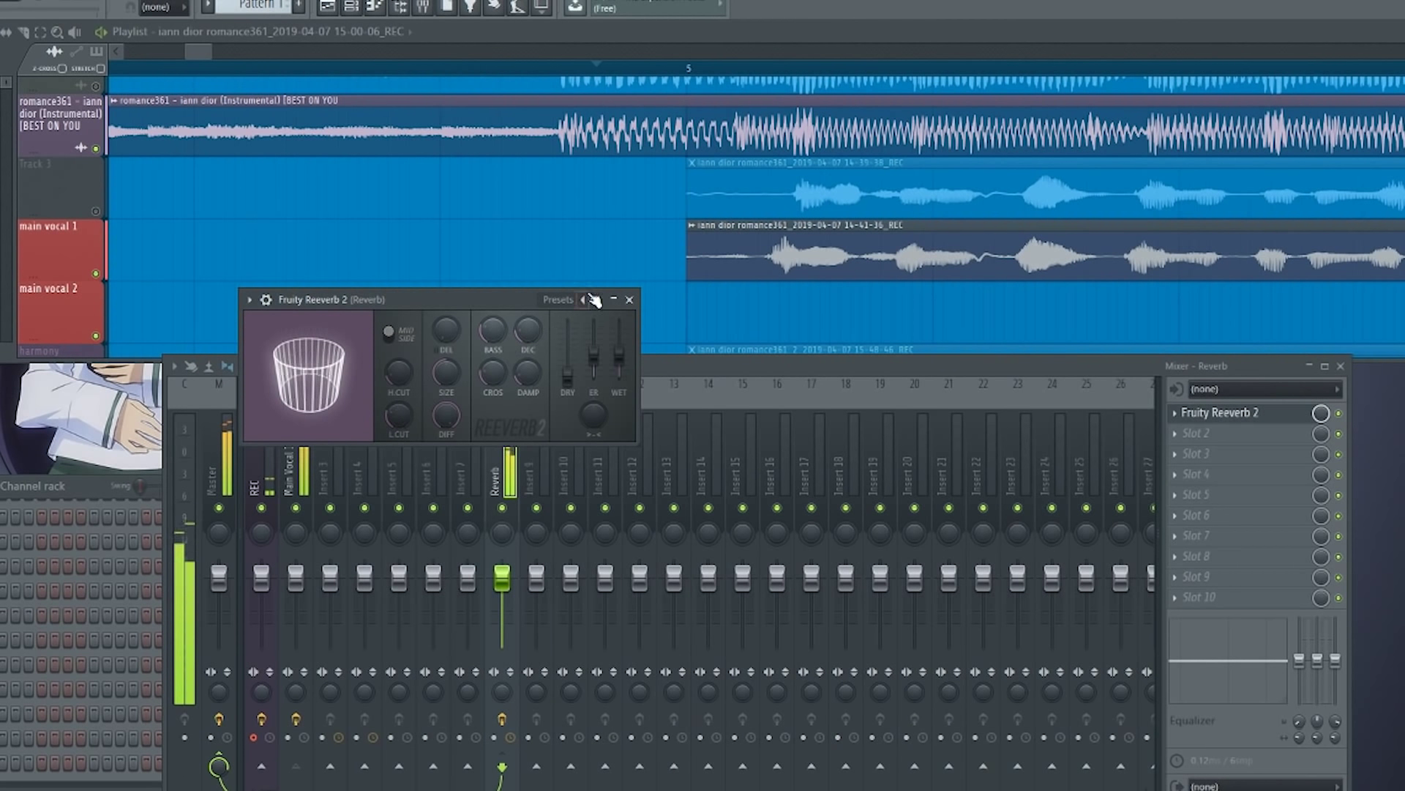
{"action": "left_click", "coordinate": [629, 299]}
Lower the Reverb track's fader to about -14 dB during playback and reset the Master track's stereo separation.
{"action": "left_click_drag", "start_coordinate": [509, 577], "coordinate": [509, 580]}
{"action": "key", "text": "space"}
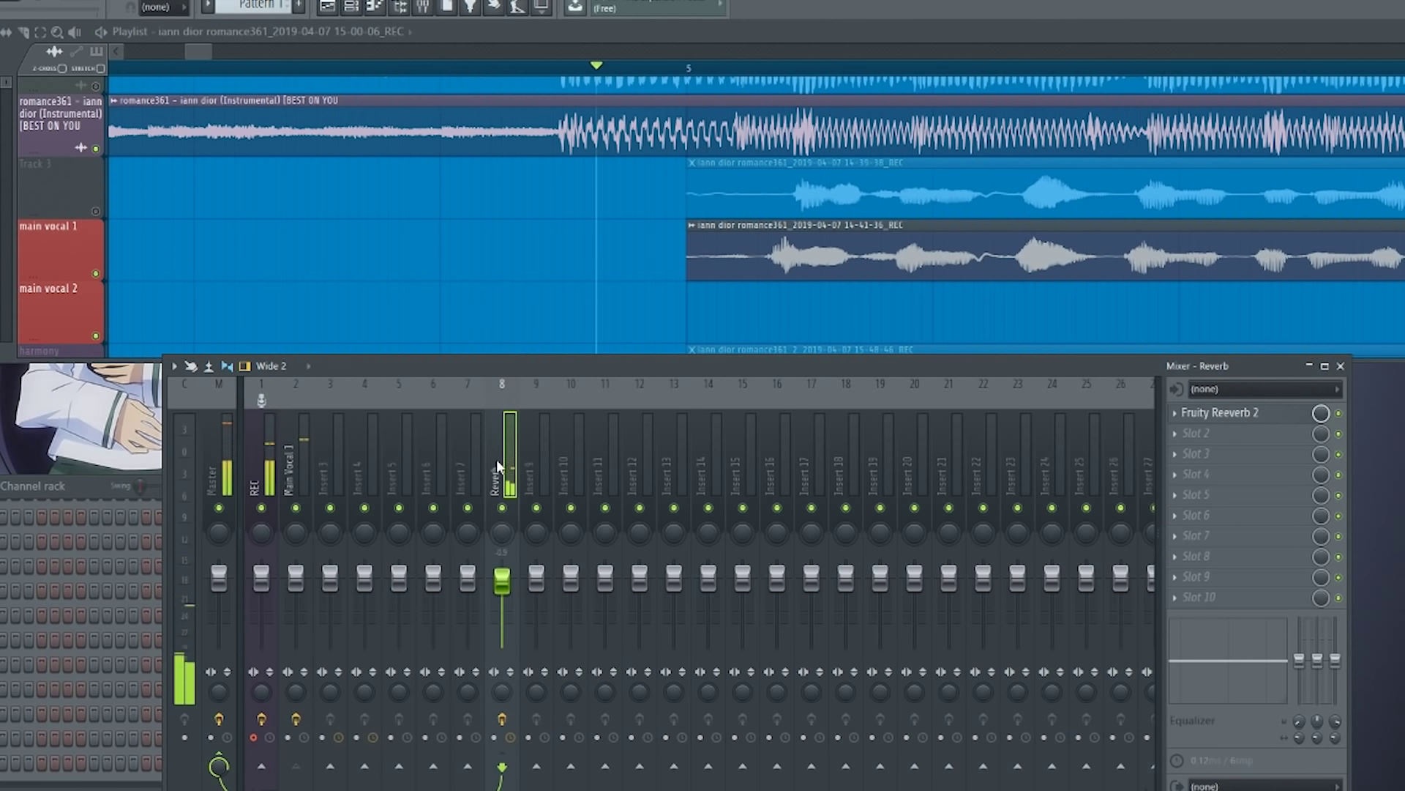
{"action": "key", "text": "space"}
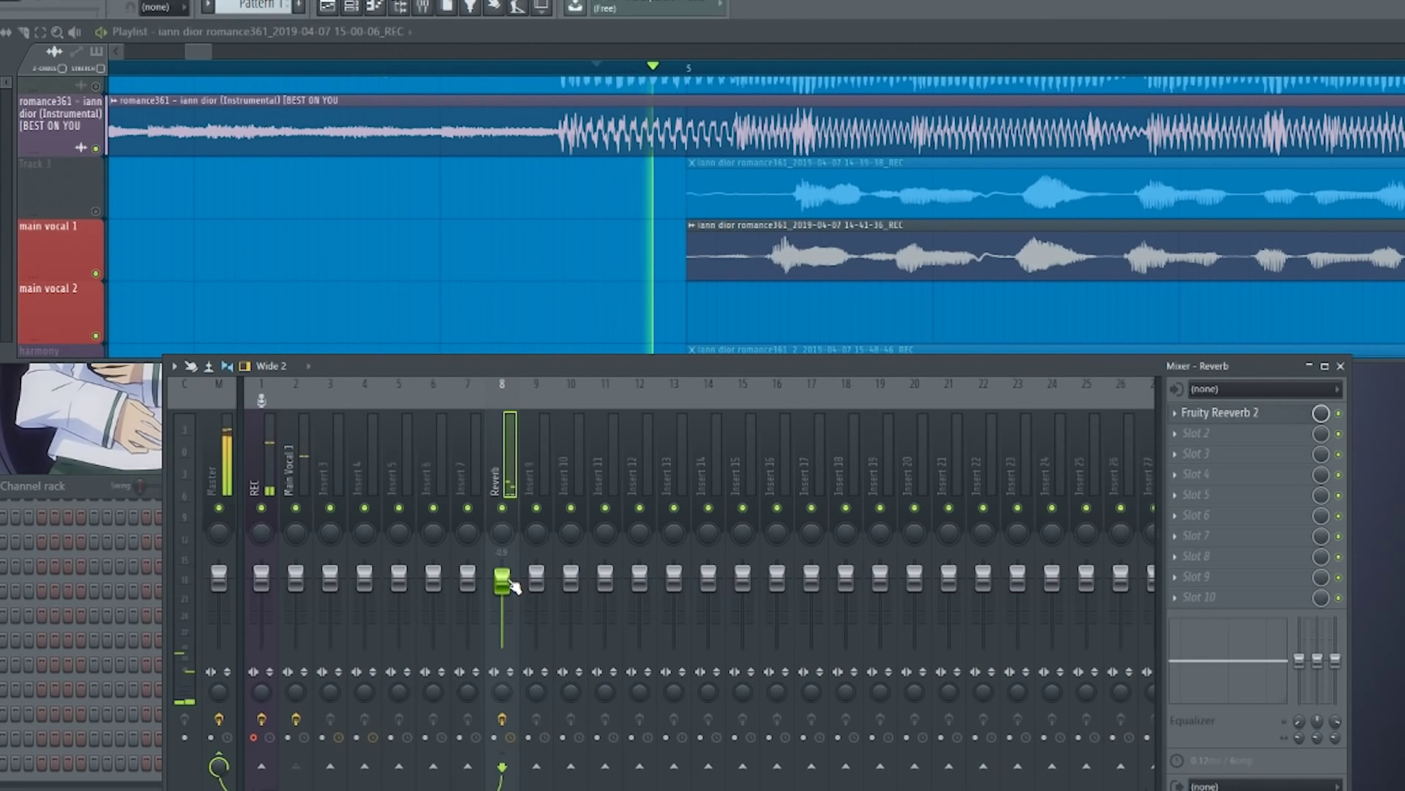
{"action": "left_click_drag", "start_coordinate": [514, 586], "coordinate": [502, 612]}
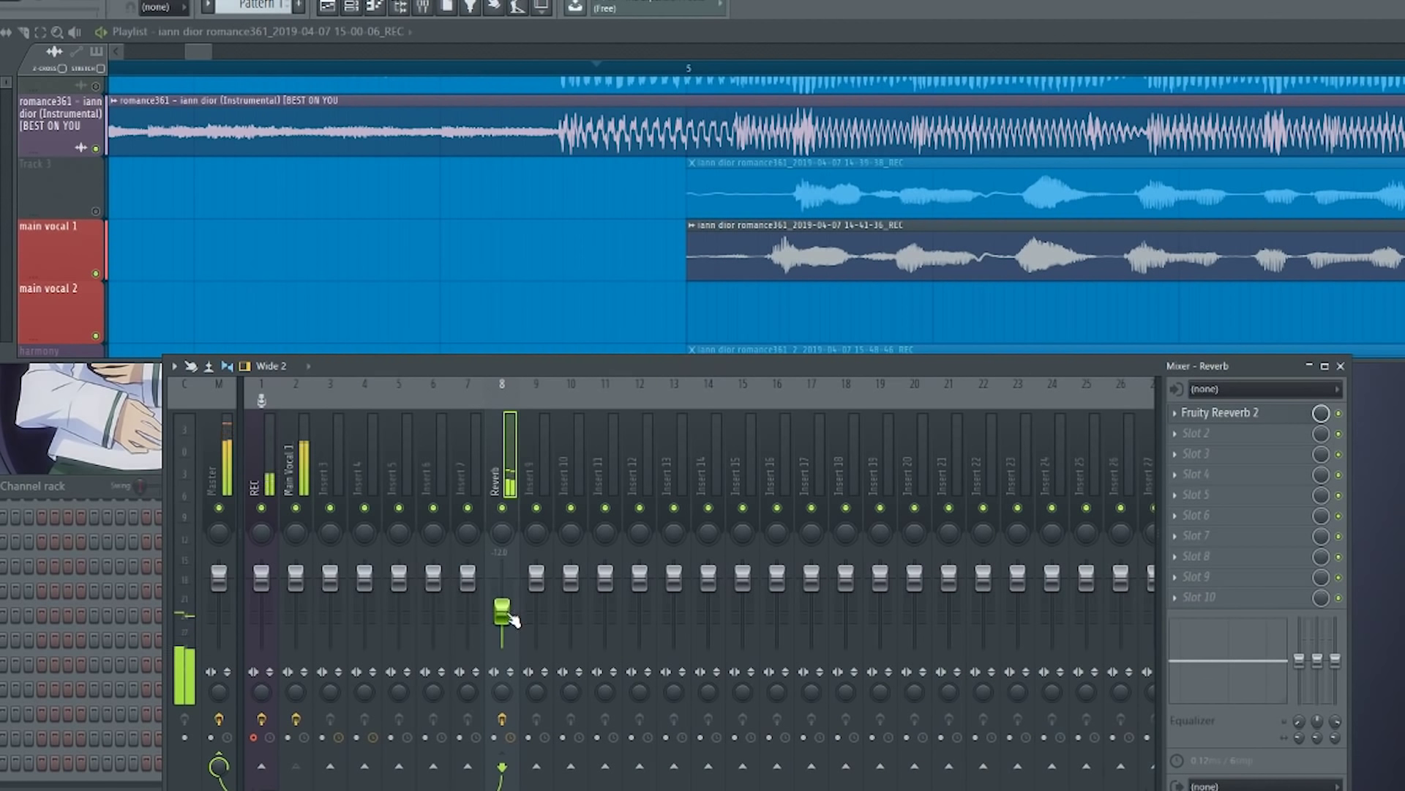
{"action": "left_click", "coordinate": [223, 688]}
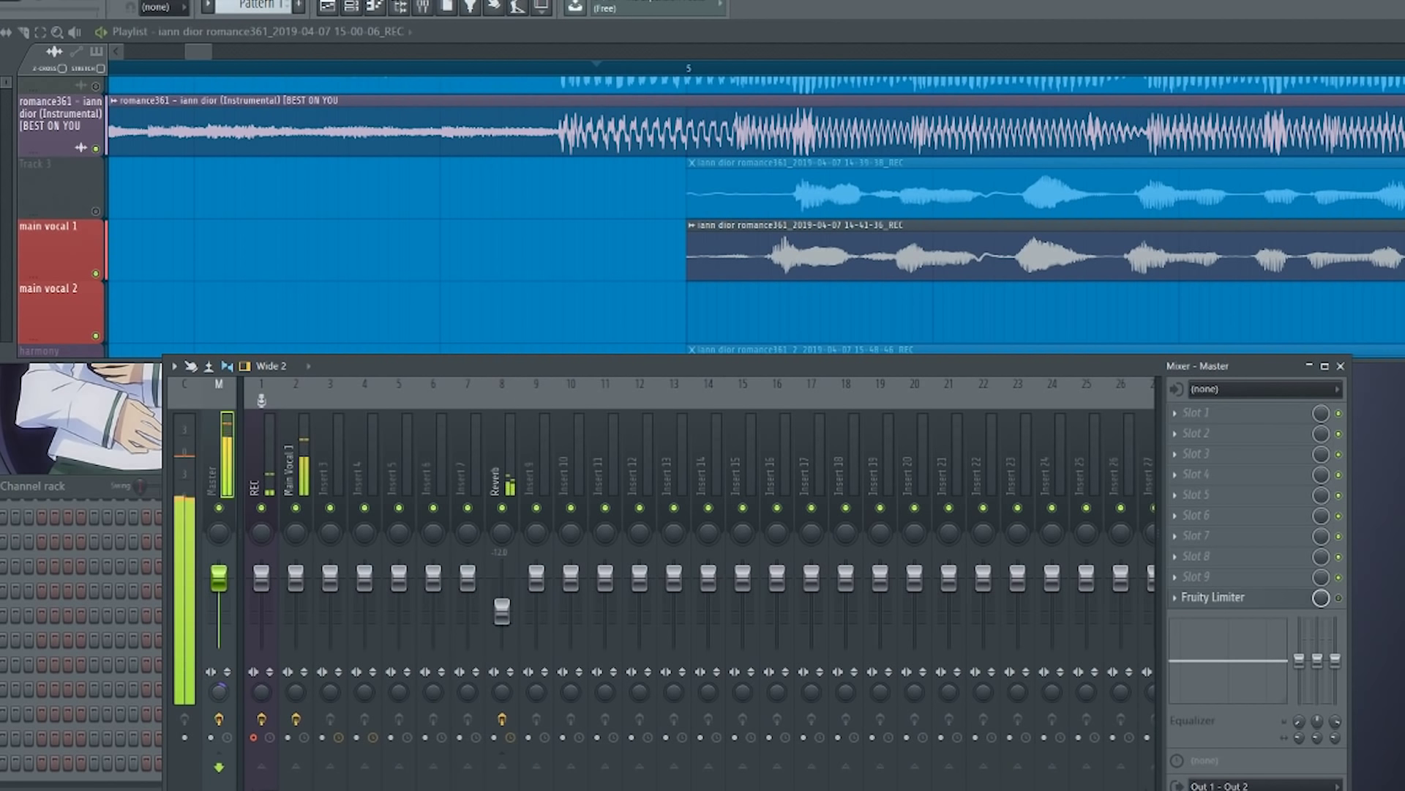
{"action": "left_click_drag", "start_coordinate": [502, 613], "coordinate": [502, 621]}
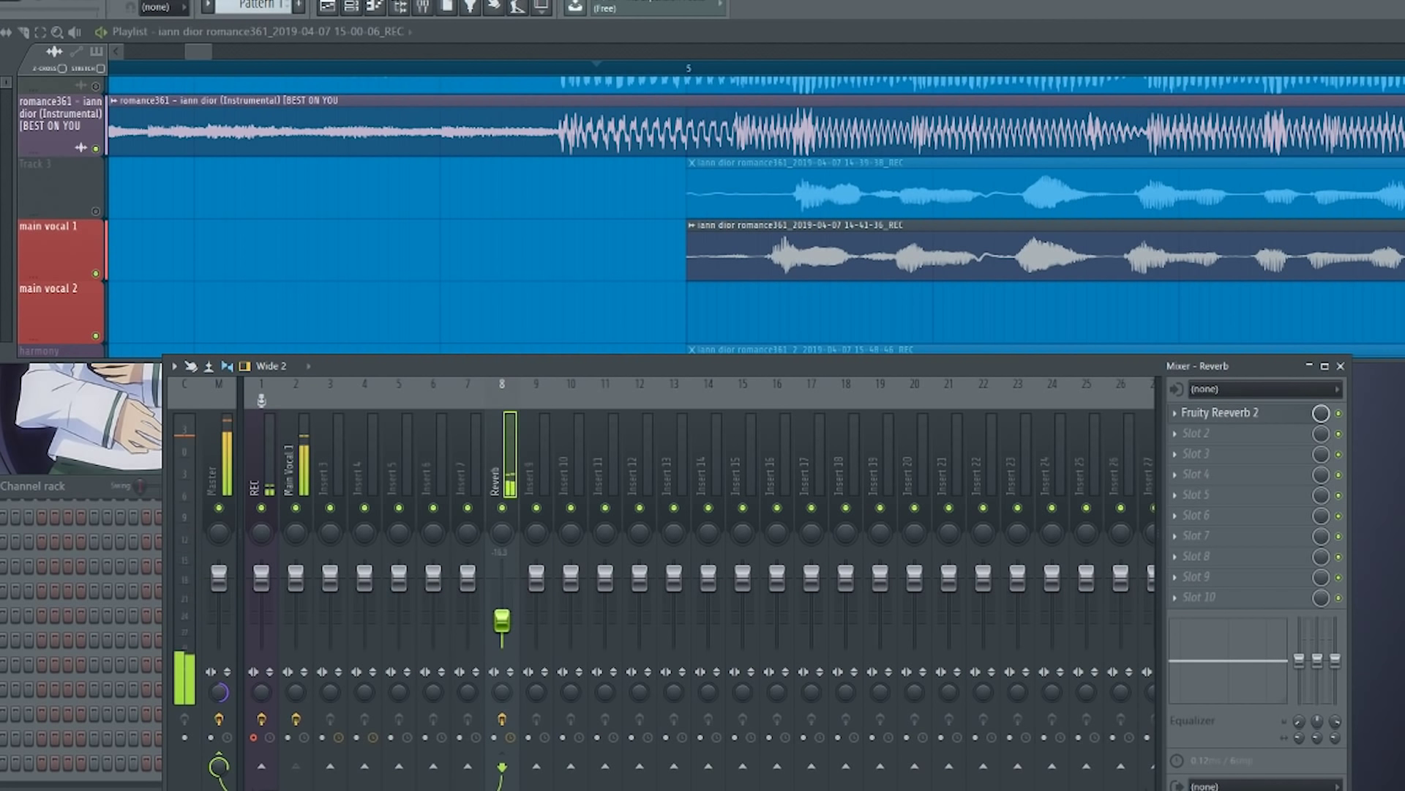
{"action": "right_click", "coordinate": [218, 694]}
{"action": "left_click", "coordinate": [259, 568]}
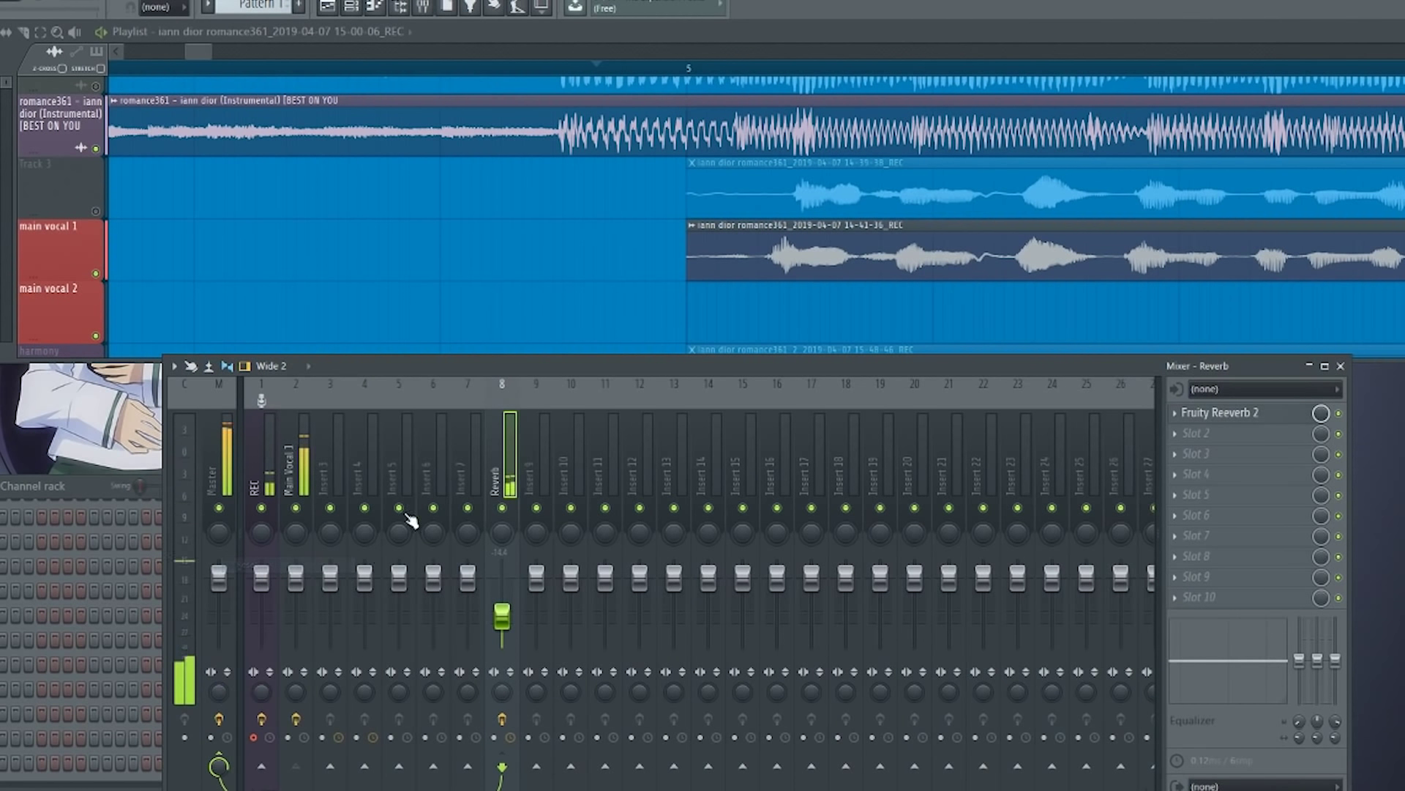
Play the song and lower the Main Vocal 1 fader to about -2 dB.
{"action": "left_click", "coordinate": [288, 474]}
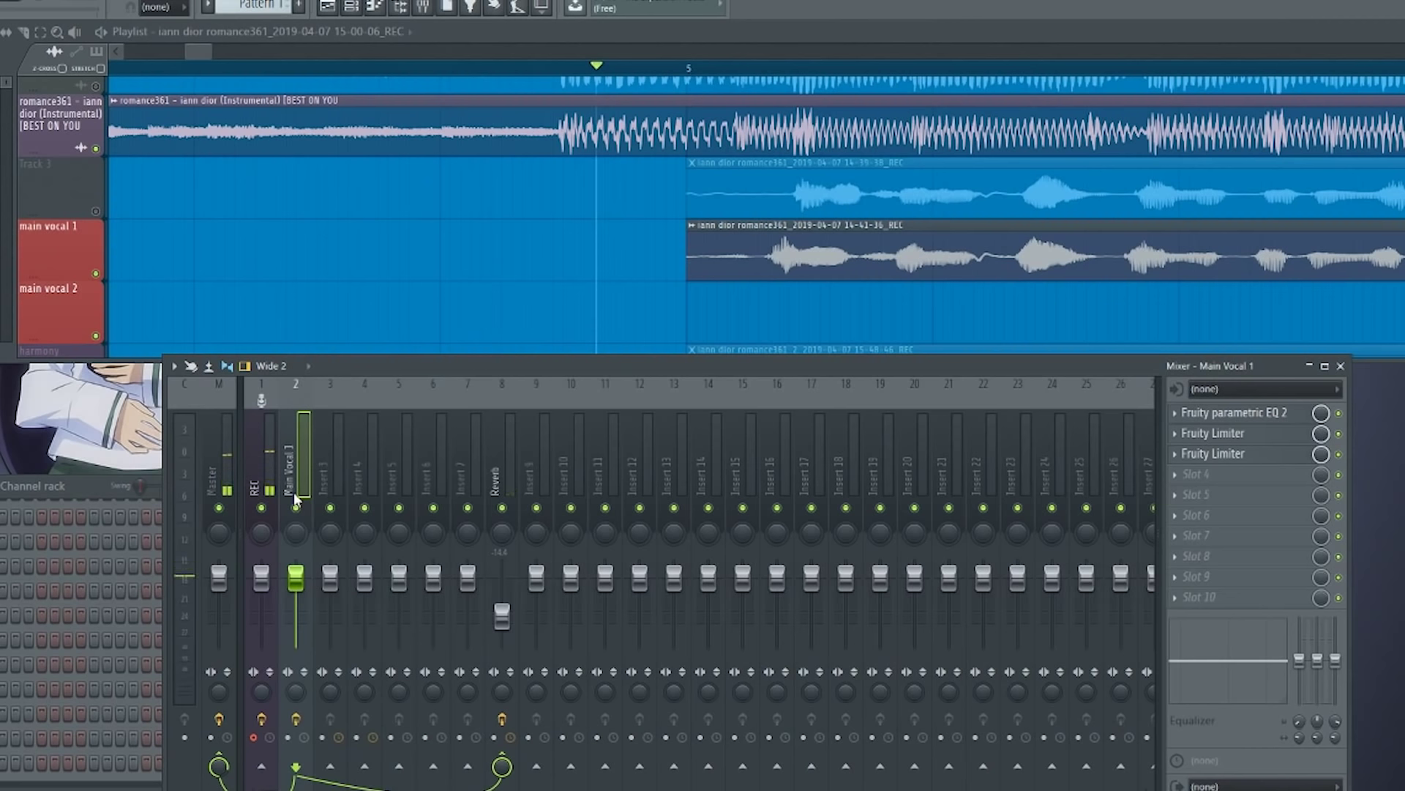
{"action": "key", "text": "space"}
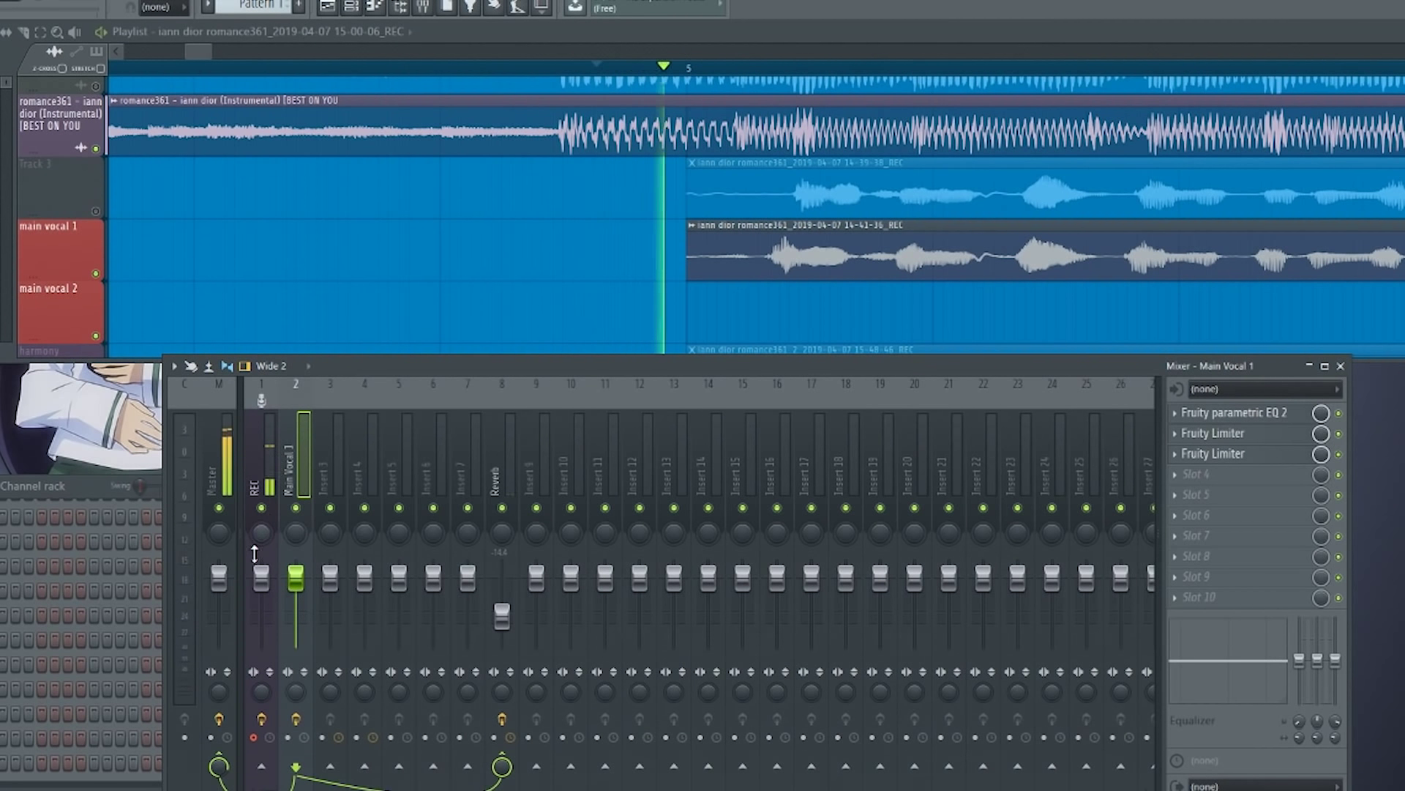
{"action": "left_click_drag", "start_coordinate": [294, 581], "coordinate": [294, 589]}
Listen to the main vocal with its reverb while looking over the vocal clips in the playlist, and stop playback.
{"action": "scroll", "coordinate": [549, 307], "scroll_direction": "down", "scroll_amount": 6}
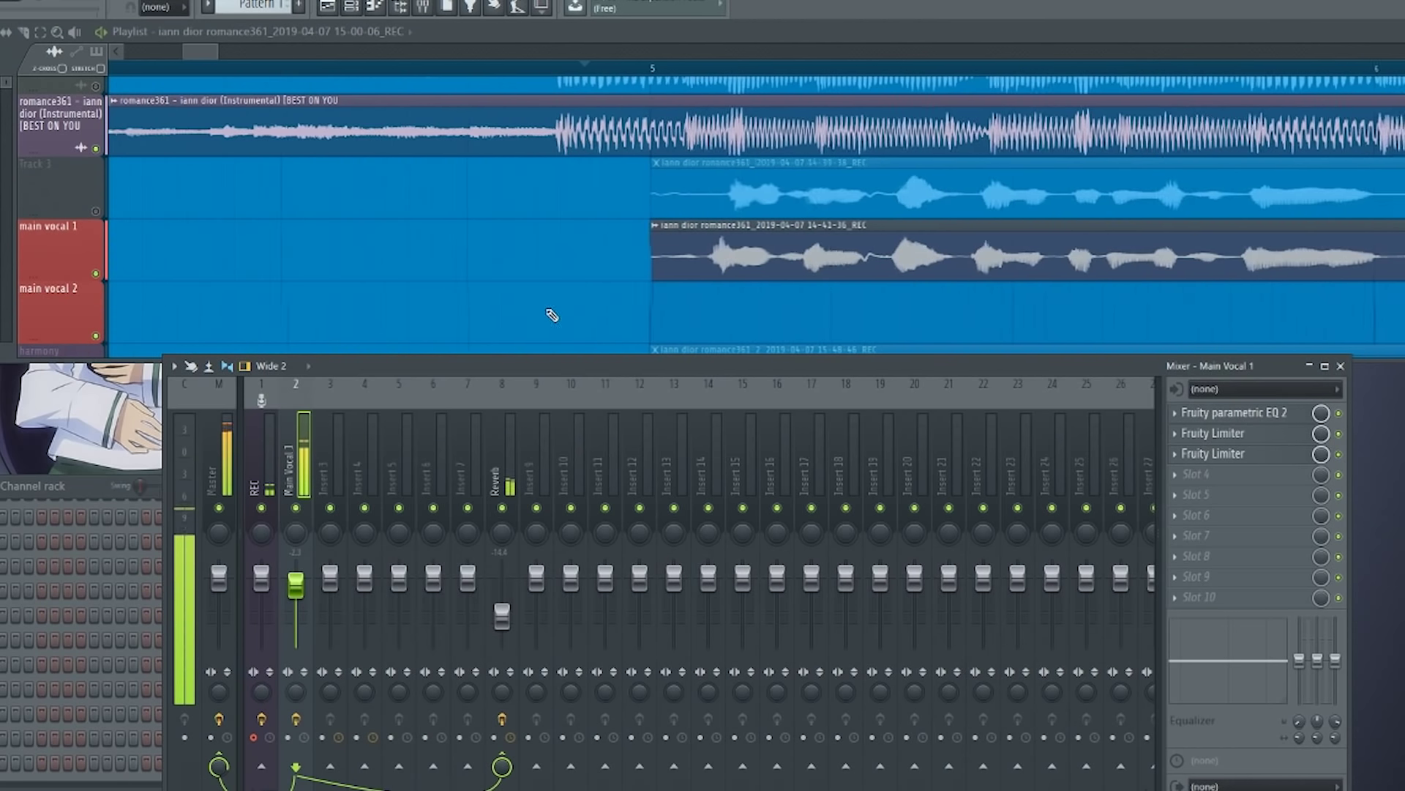
{"action": "scroll", "coordinate": [516, 316], "scroll_direction": "down", "scroll_amount": 4}
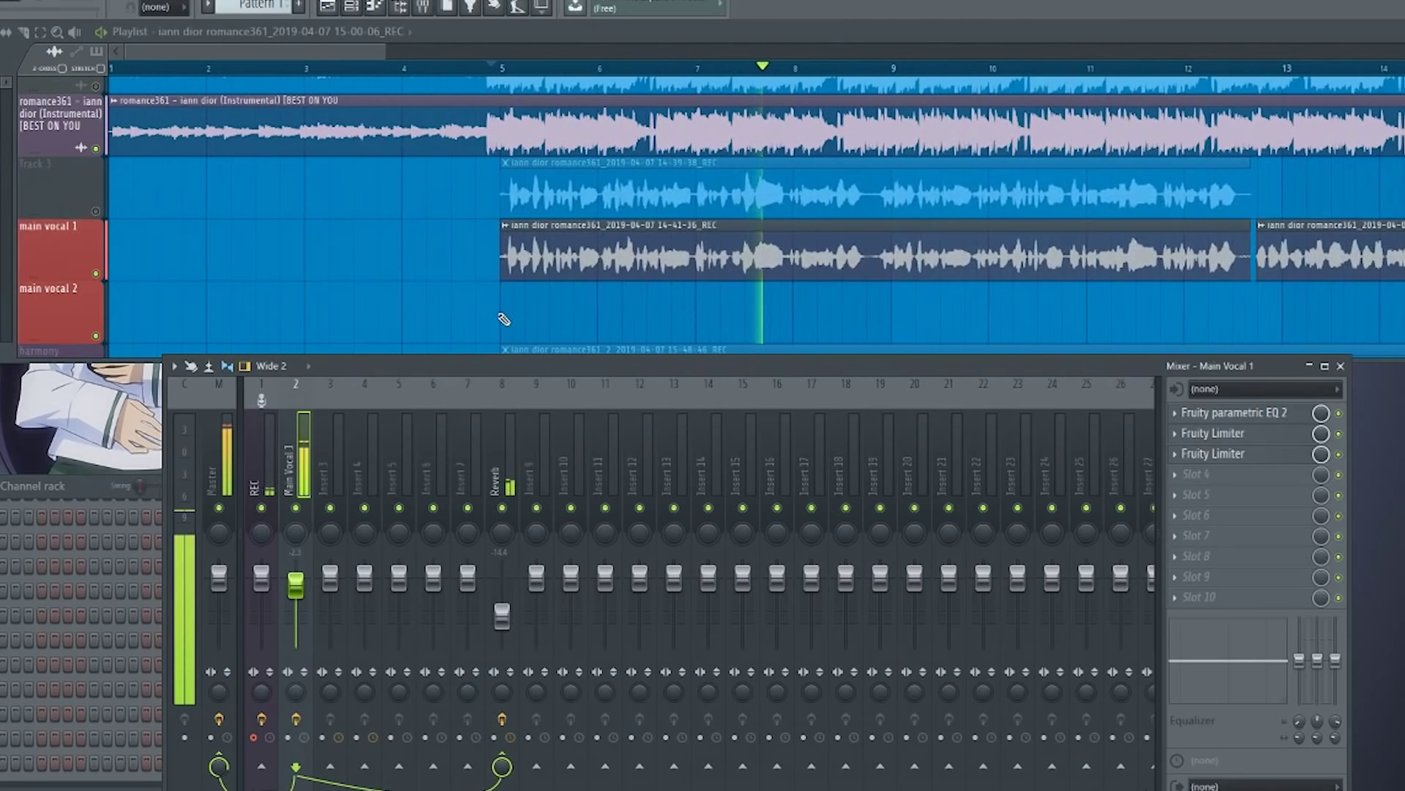
{"action": "scroll", "coordinate": [502, 314], "scroll_direction": "down", "scroll_amount": 1}
{"action": "left_click_drag", "start_coordinate": [735, 306], "coordinate": [537, 235]}
{"action": "left_click_drag", "start_coordinate": [624, 223], "coordinate": [575, 212]}
{"action": "left_click_drag", "start_coordinate": [712, 227], "coordinate": [682, 229]}
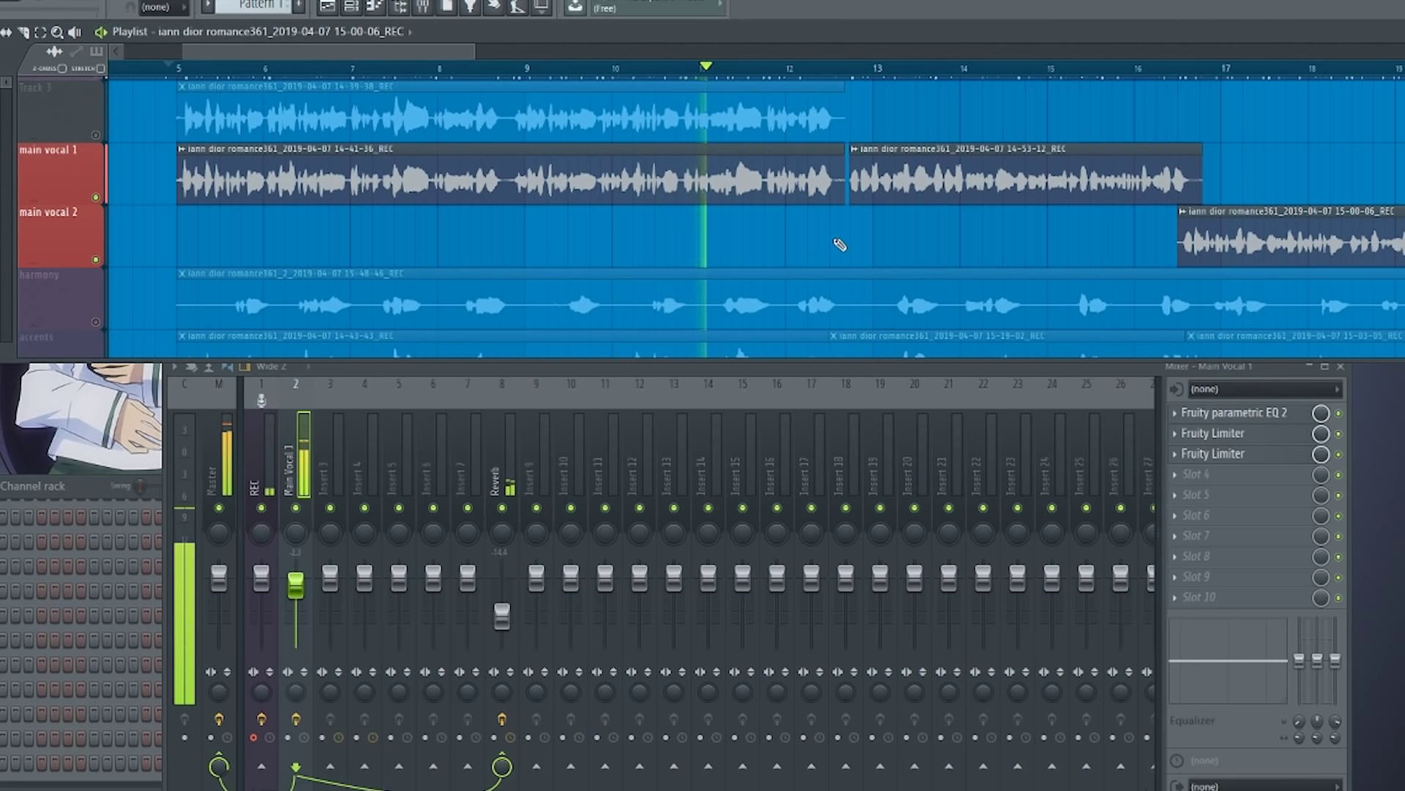
{"action": "left_click_drag", "start_coordinate": [873, 244], "coordinate": [820, 251]}
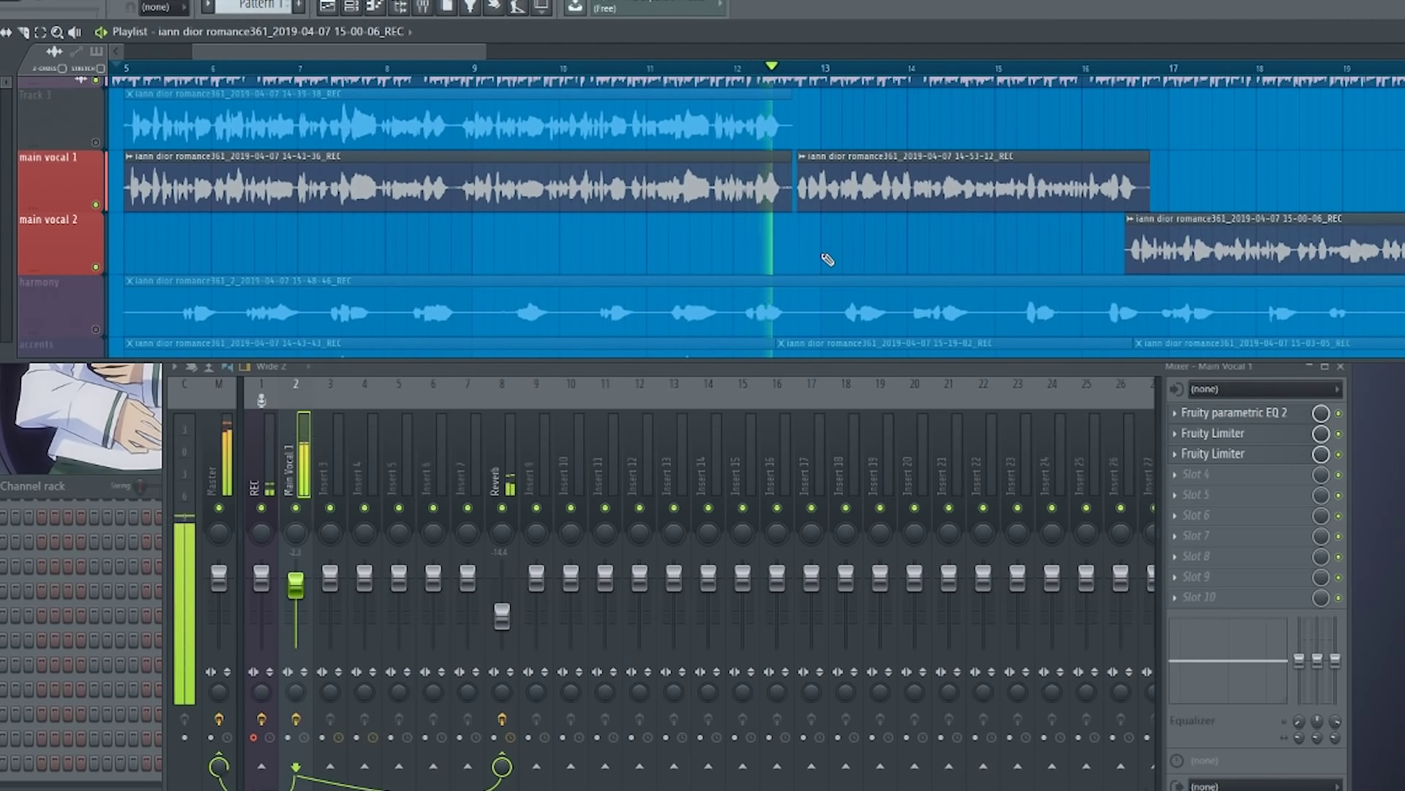
{"action": "key", "text": "space"}
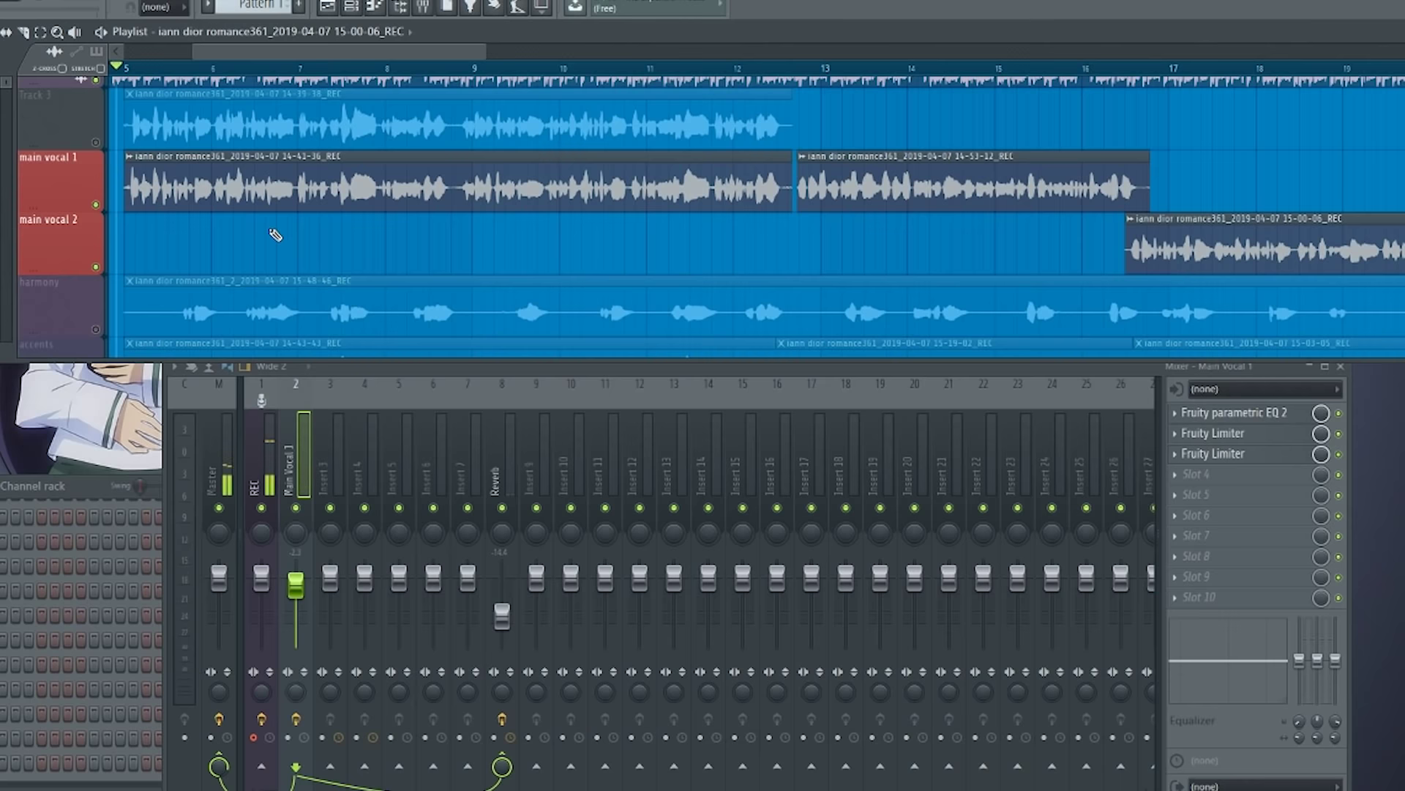
{"action": "left_click_drag", "start_coordinate": [275, 234], "coordinate": [367, 263]}
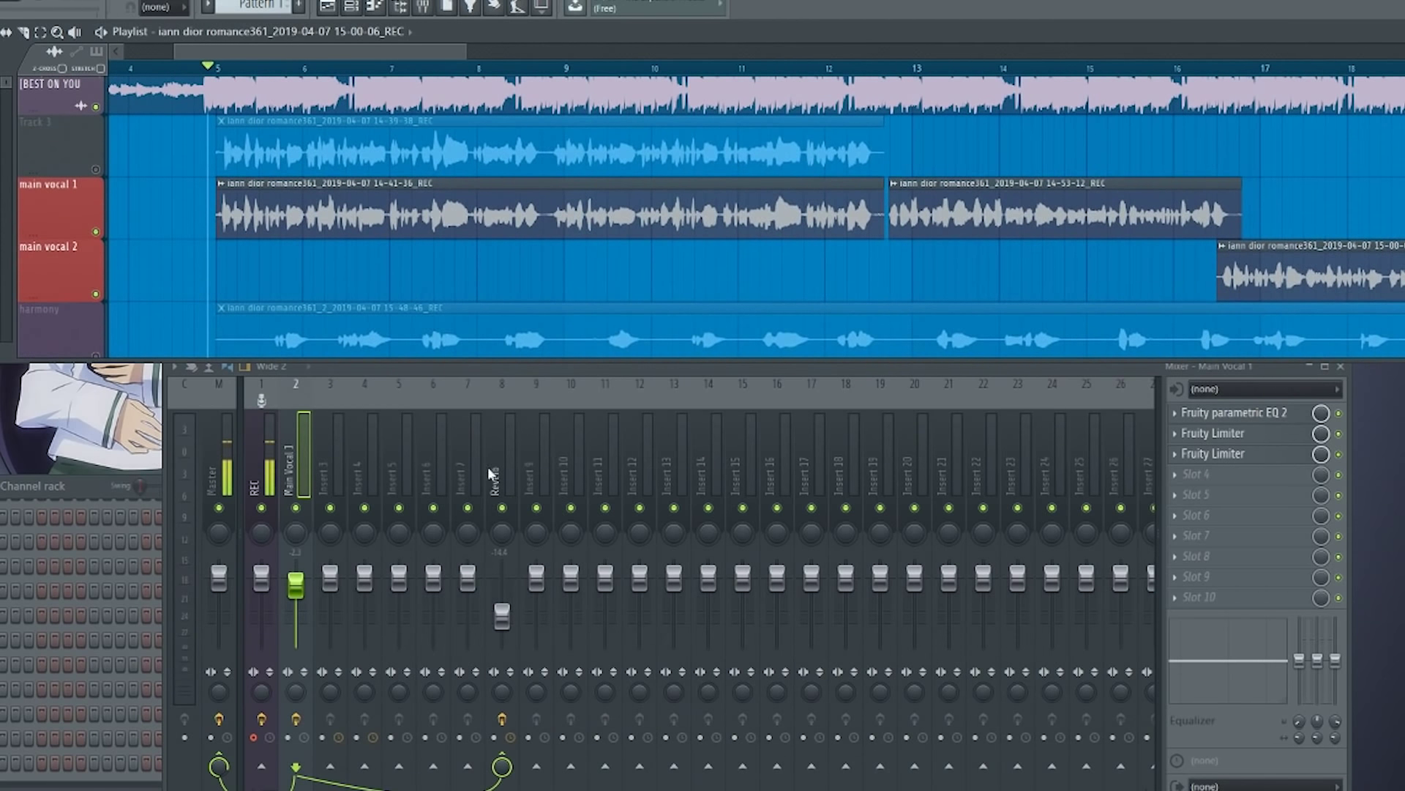
Rename mixer Insert 7 as Delay and reselect the Main Vocal 1 track.
{"action": "left_click", "coordinate": [468, 481]}
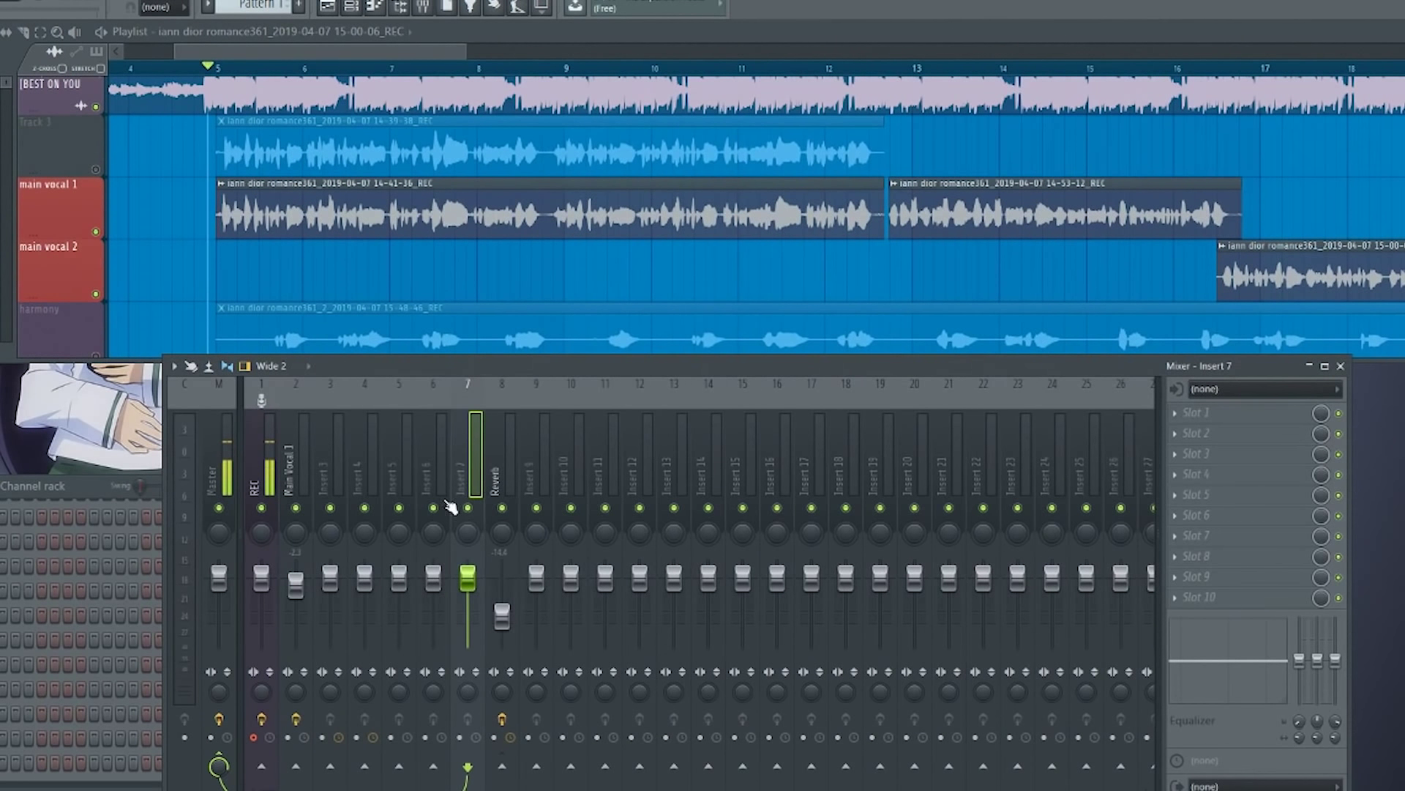
{"action": "double_click", "coordinate": [460, 480]}
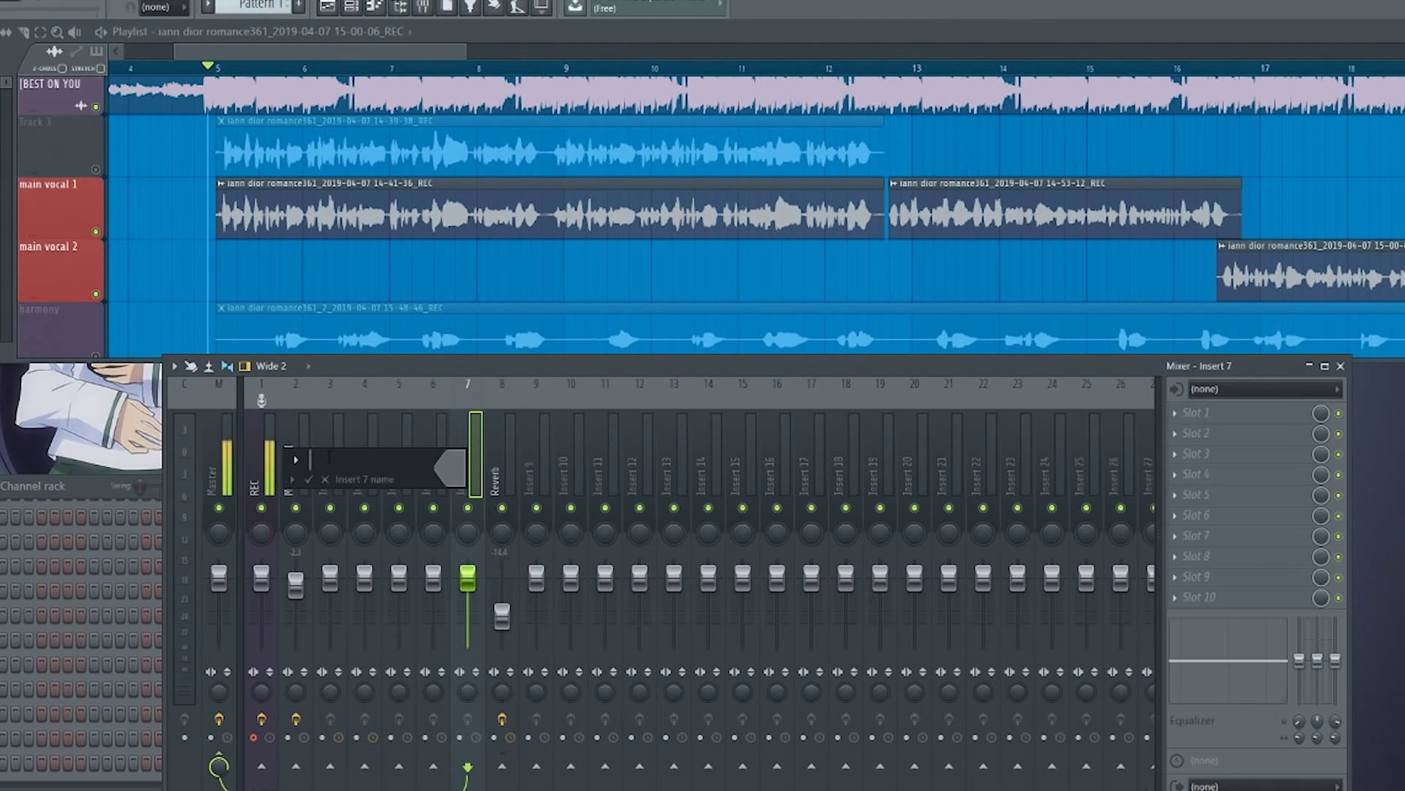
{"action": "type", "text": "Dela"}
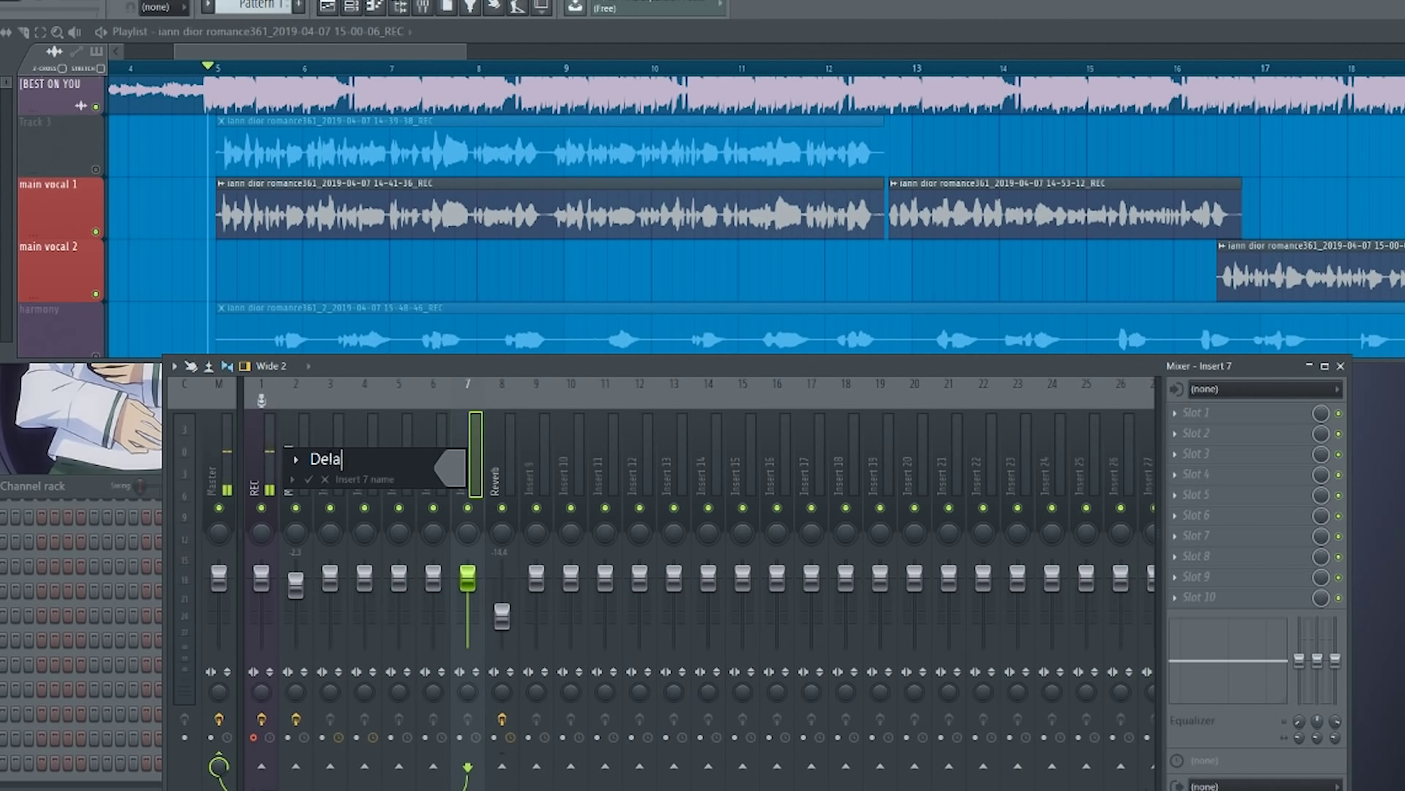
{"action": "type", "text": "y"}
{"action": "key", "text": "Return"}
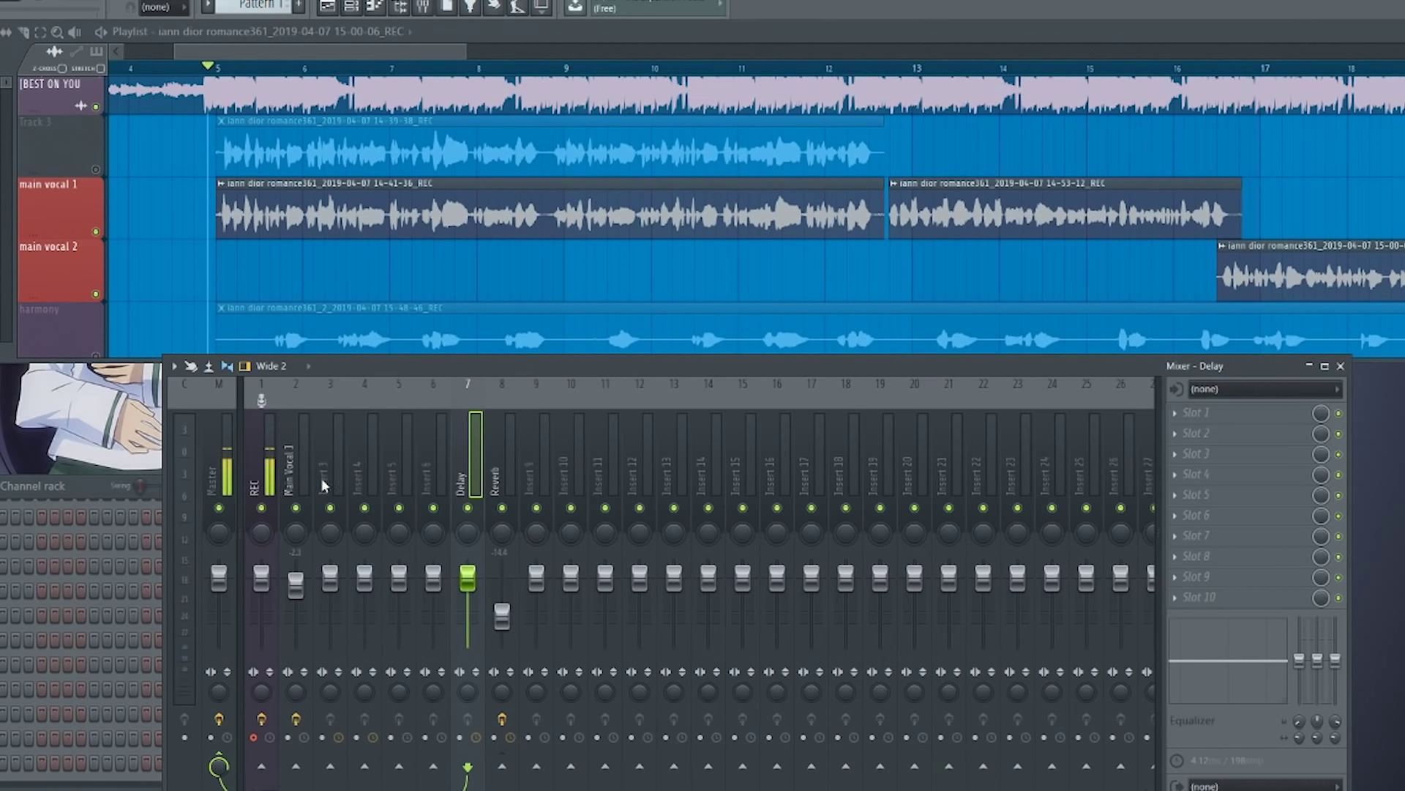
{"action": "left_click", "coordinate": [291, 479]}
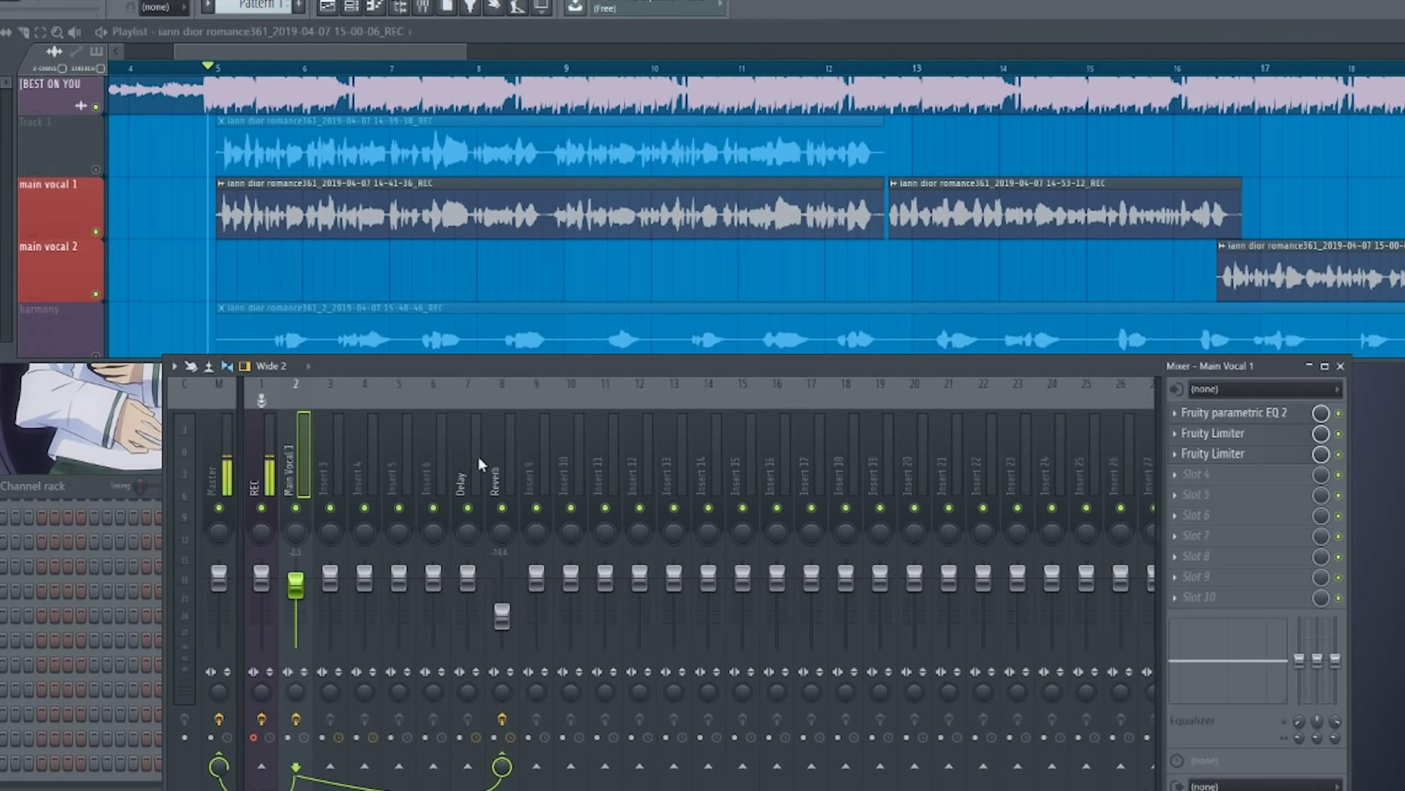
Sidechain the Main Vocal 1 track to the Delay track and load Fruity Delay 3 in the Delay track's first slot.
{"action": "right_click", "coordinate": [468, 768]}
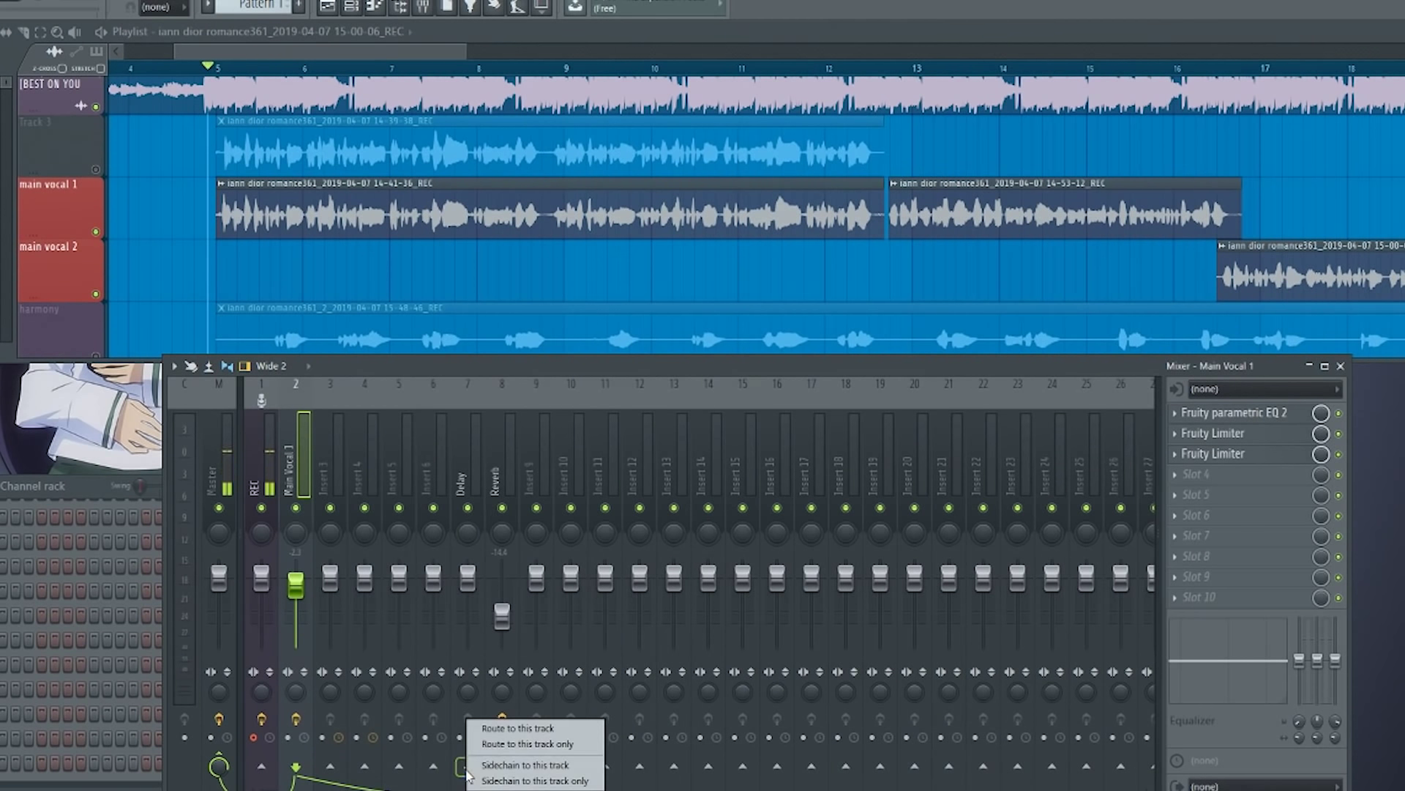
{"action": "left_click", "coordinate": [503, 766]}
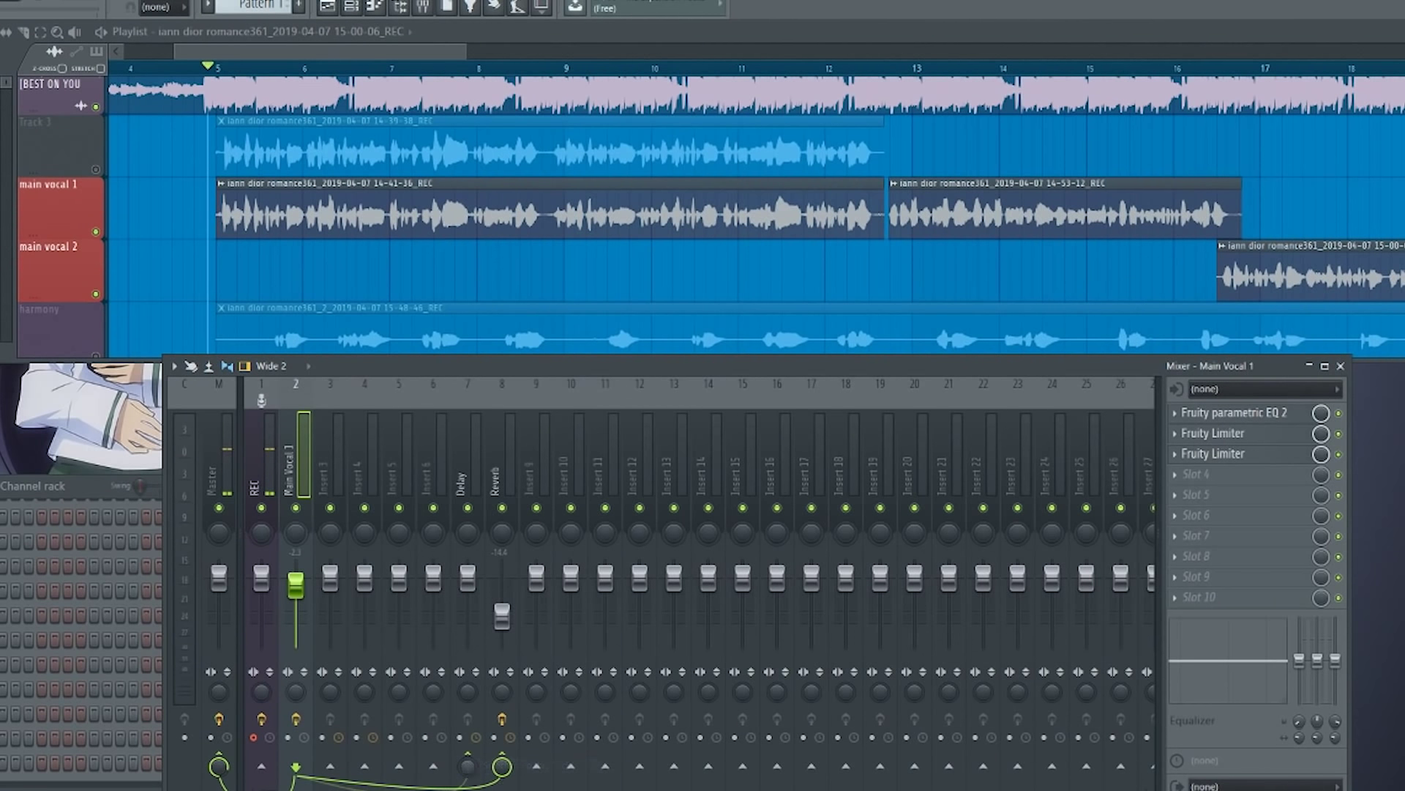
{"action": "left_click", "coordinate": [463, 457]}
{"action": "left_click", "coordinate": [1211, 413]}
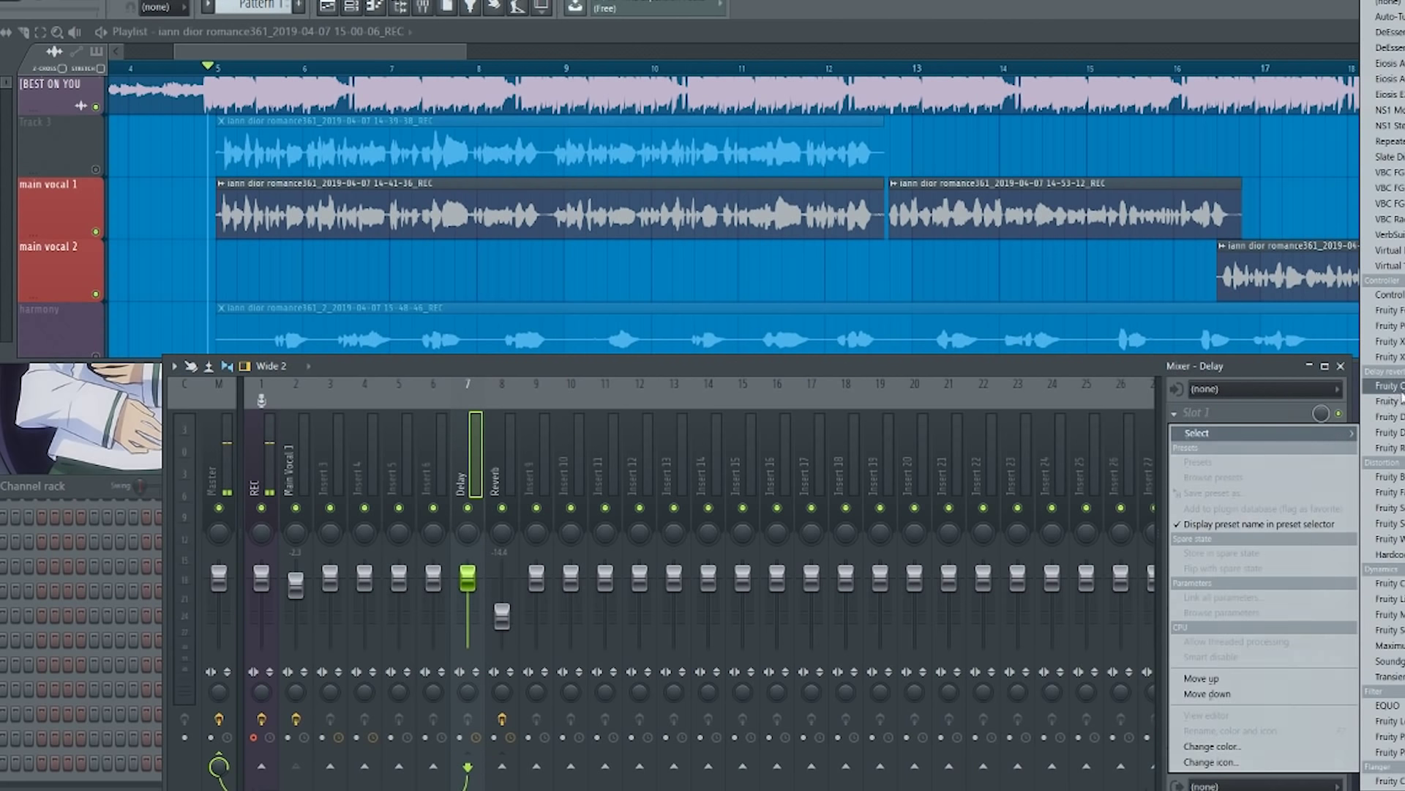
{"action": "left_click", "coordinate": [1385, 416]}
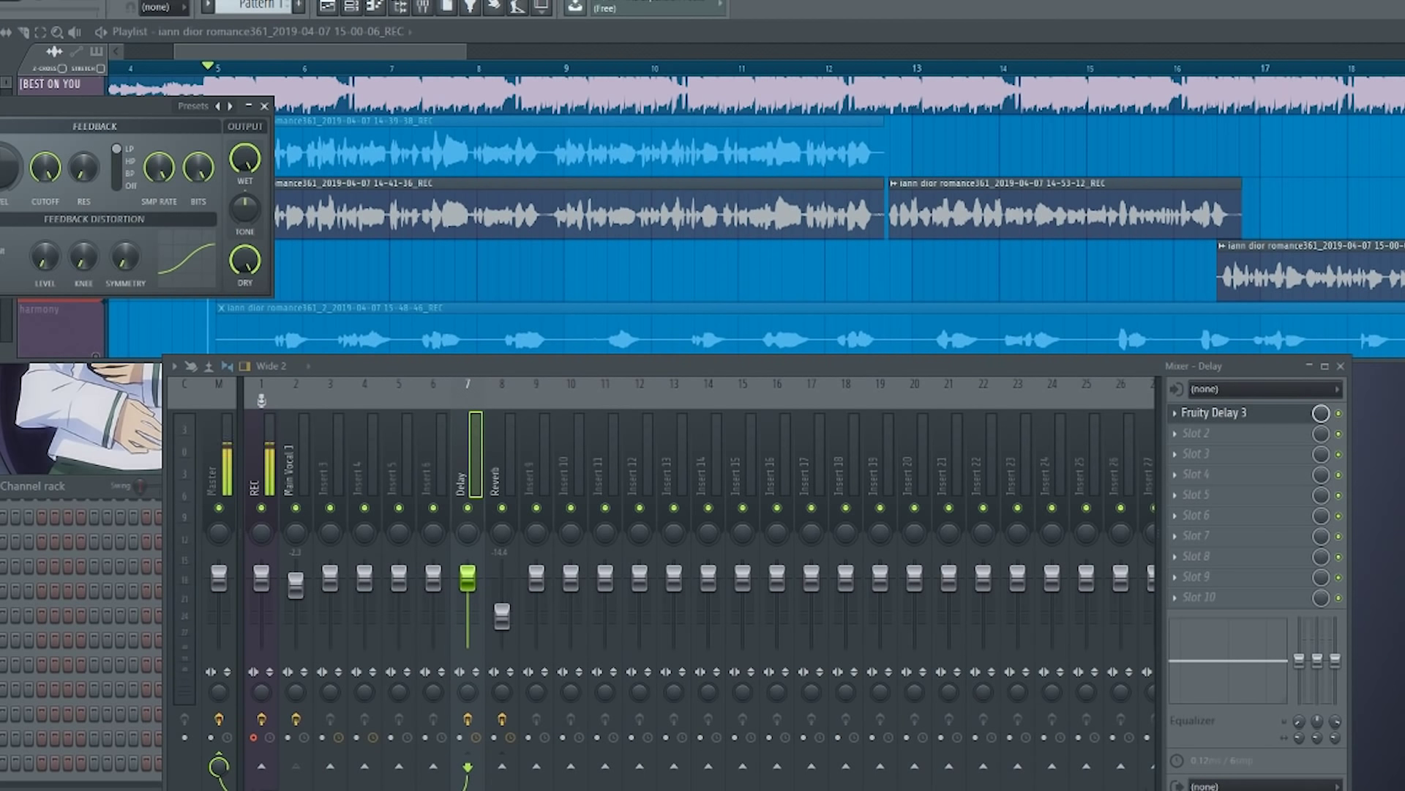
{"action": "left_click_drag", "start_coordinate": [51, 114], "coordinate": [736, 327]}
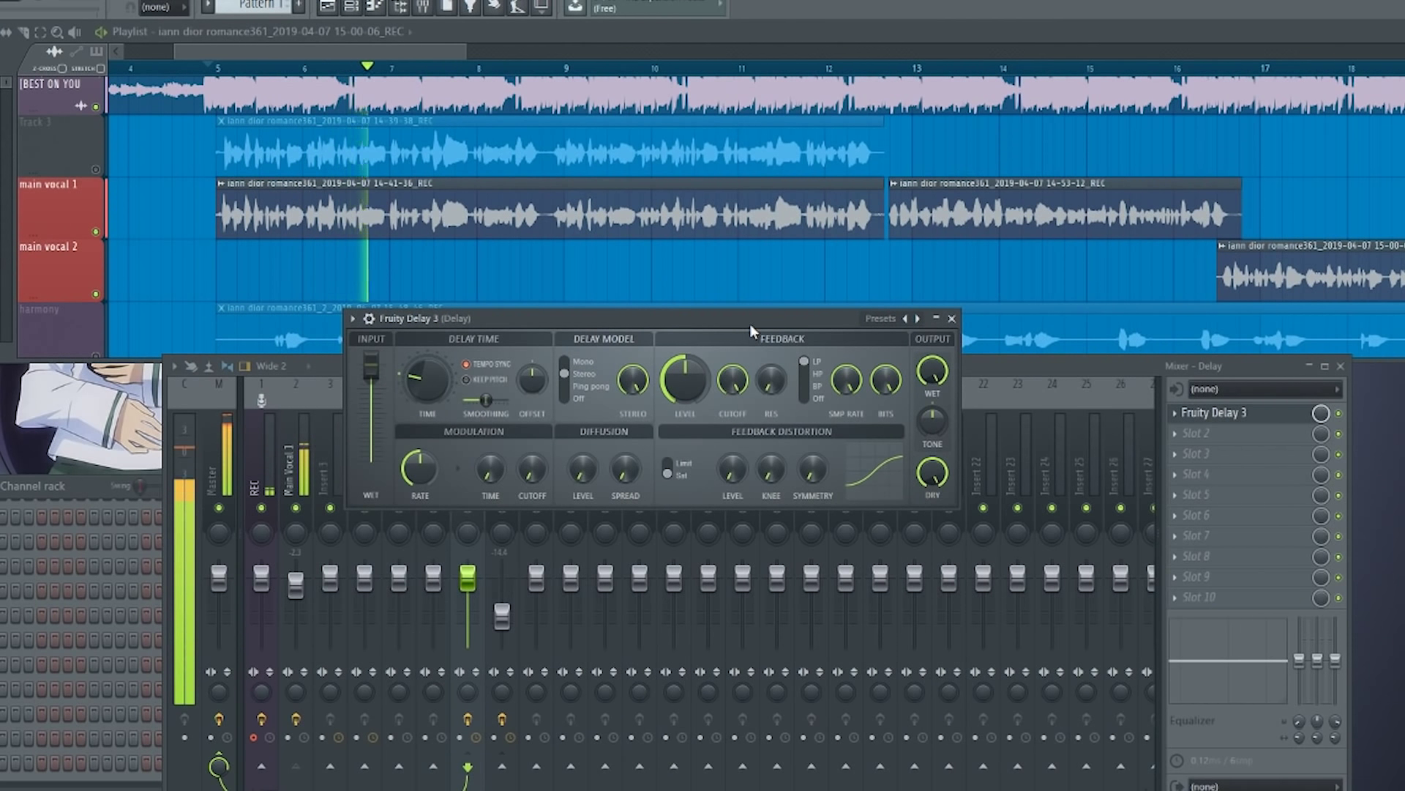
Turn Fruity Delay 3's dry output all the way down and move its window clear of the playlist.
{"action": "key", "text": "space"}
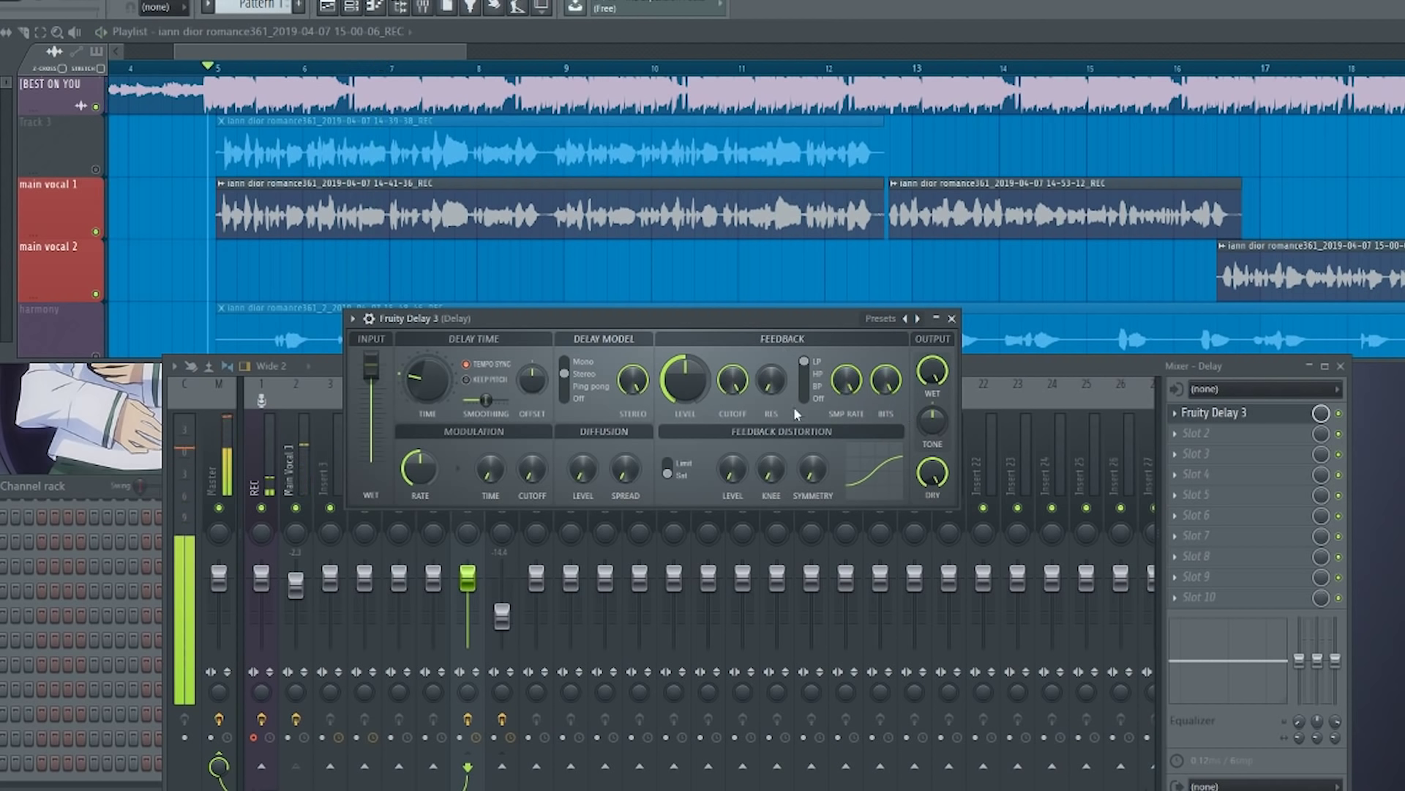
{"action": "key", "text": "space"}
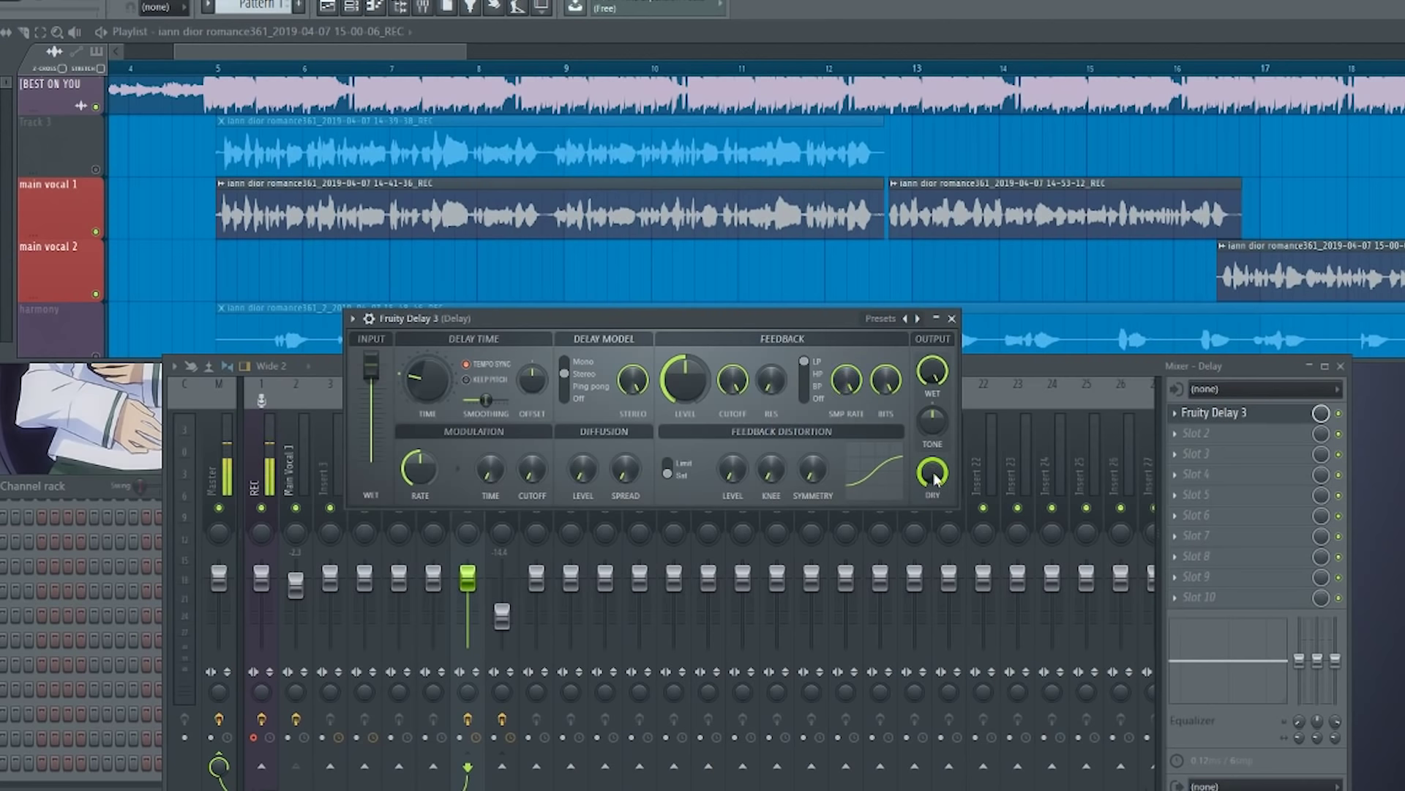
{"action": "left_click_drag", "start_coordinate": [789, 317], "coordinate": [764, 406]}
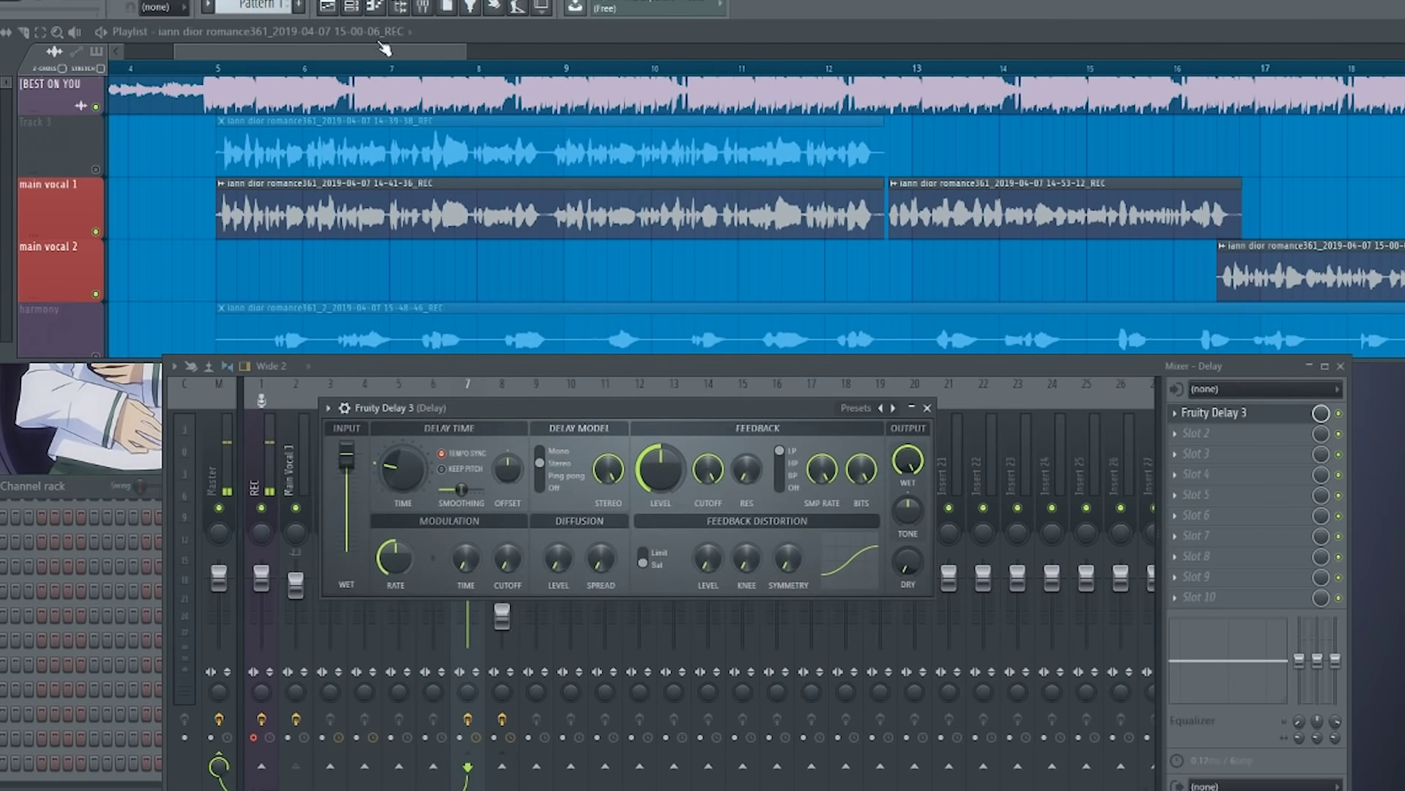
Lower Fruity Delay 3's feedback level to near minimum while listening, and set the delay model to Ping pong.
{"action": "left_click", "coordinate": [202, 71]}
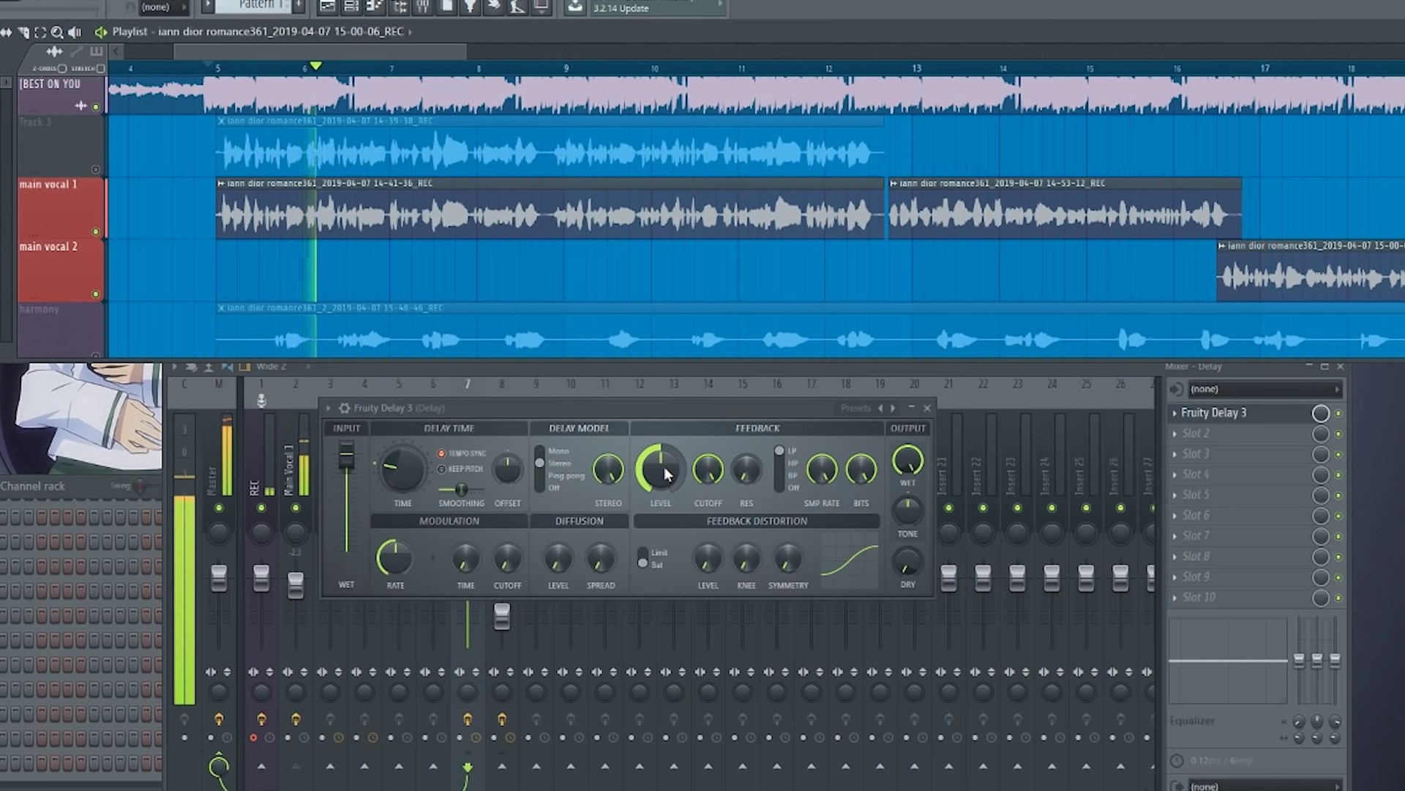
{"action": "left_click_drag", "start_coordinate": [666, 473], "coordinate": [666, 505]}
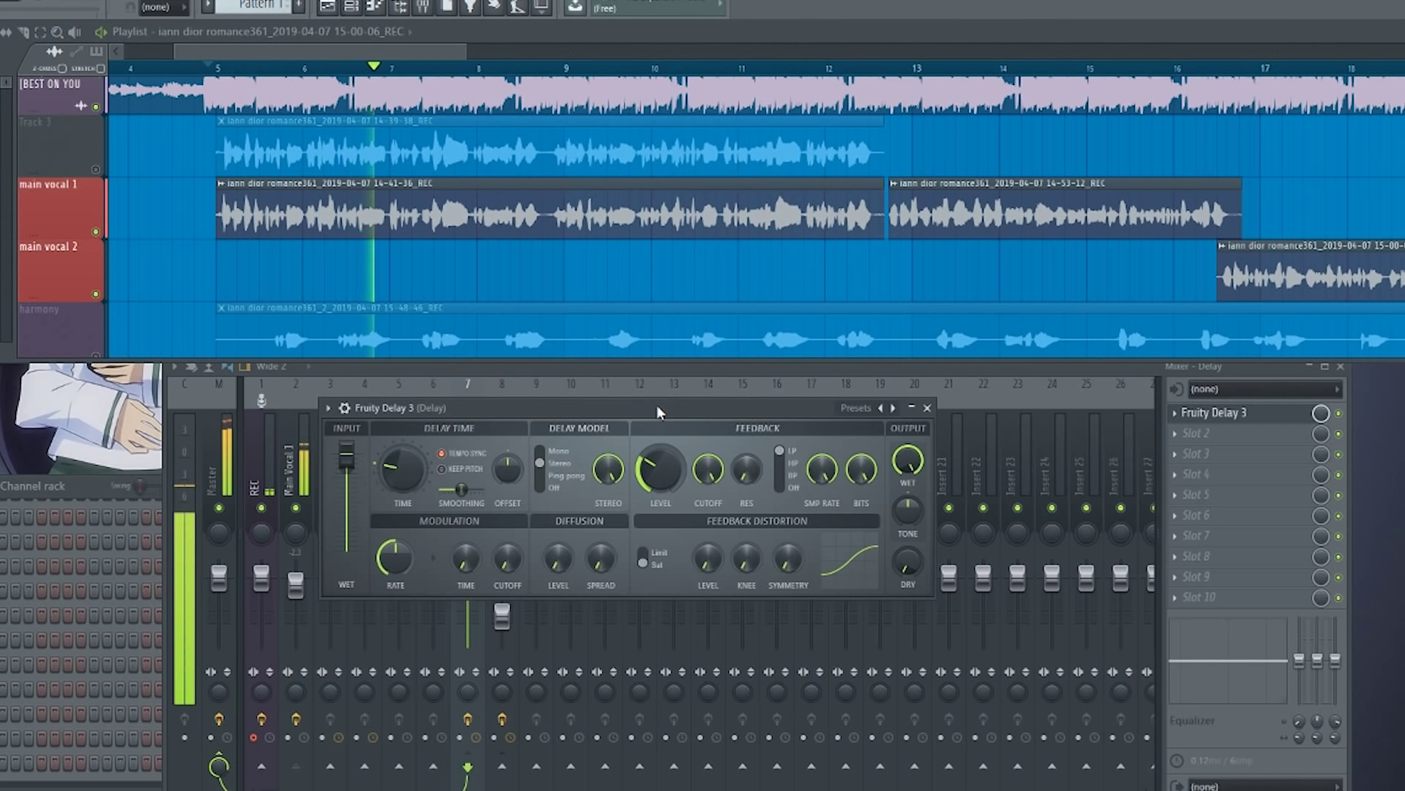
{"action": "key", "text": "space"}
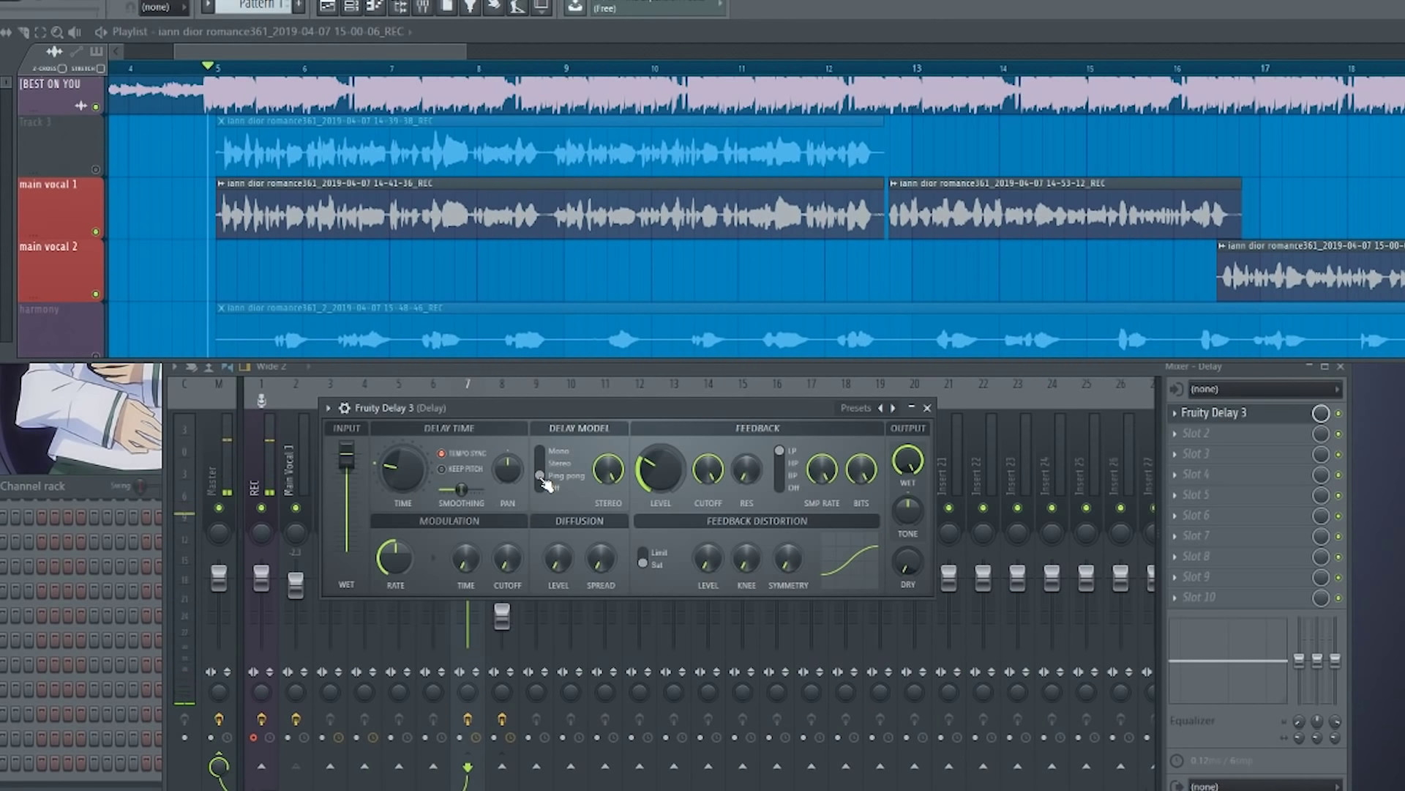
{"action": "key", "text": "space"}
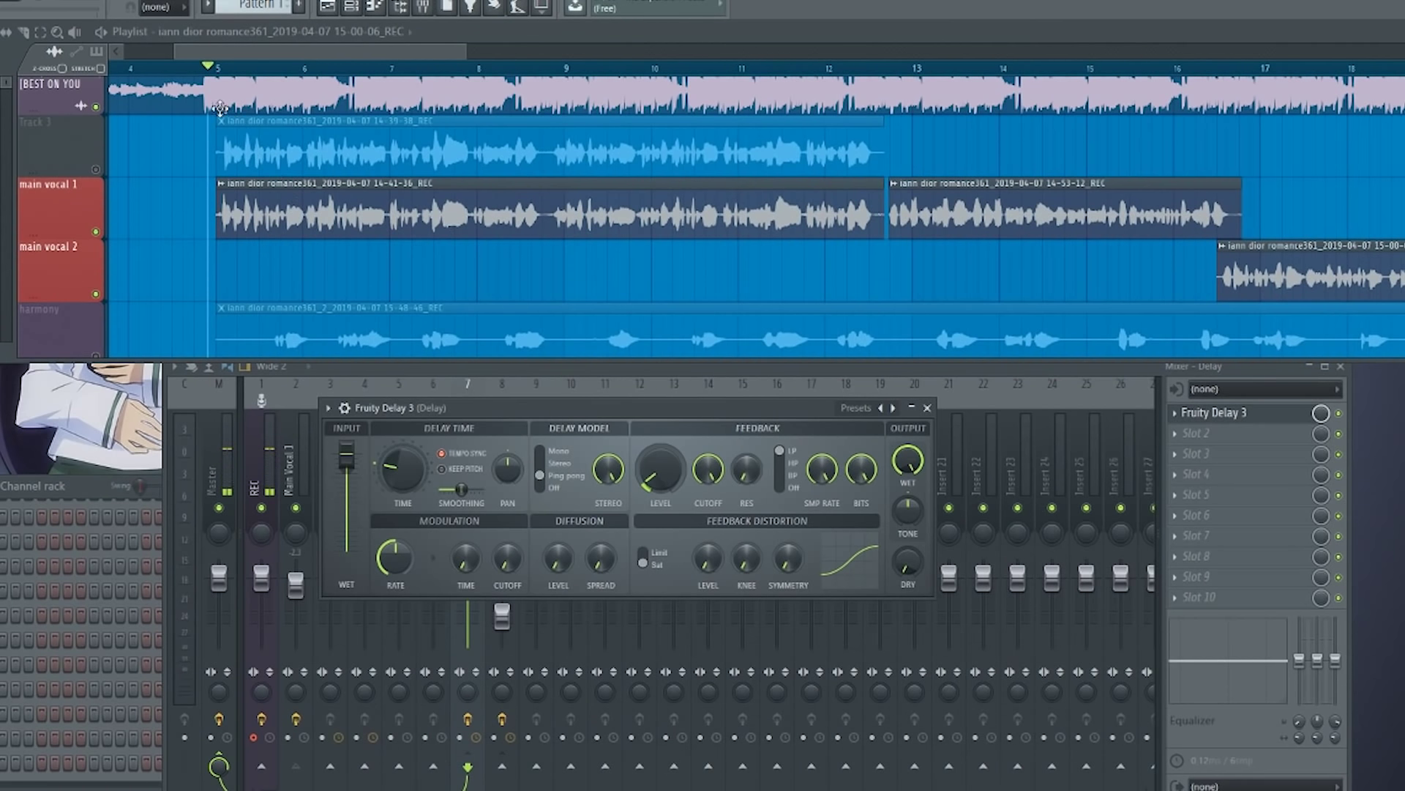
Close Fruity Delay 3 and lower the Delay track's fader to about -21 dB during playback.
{"action": "left_click", "coordinate": [927, 408]}
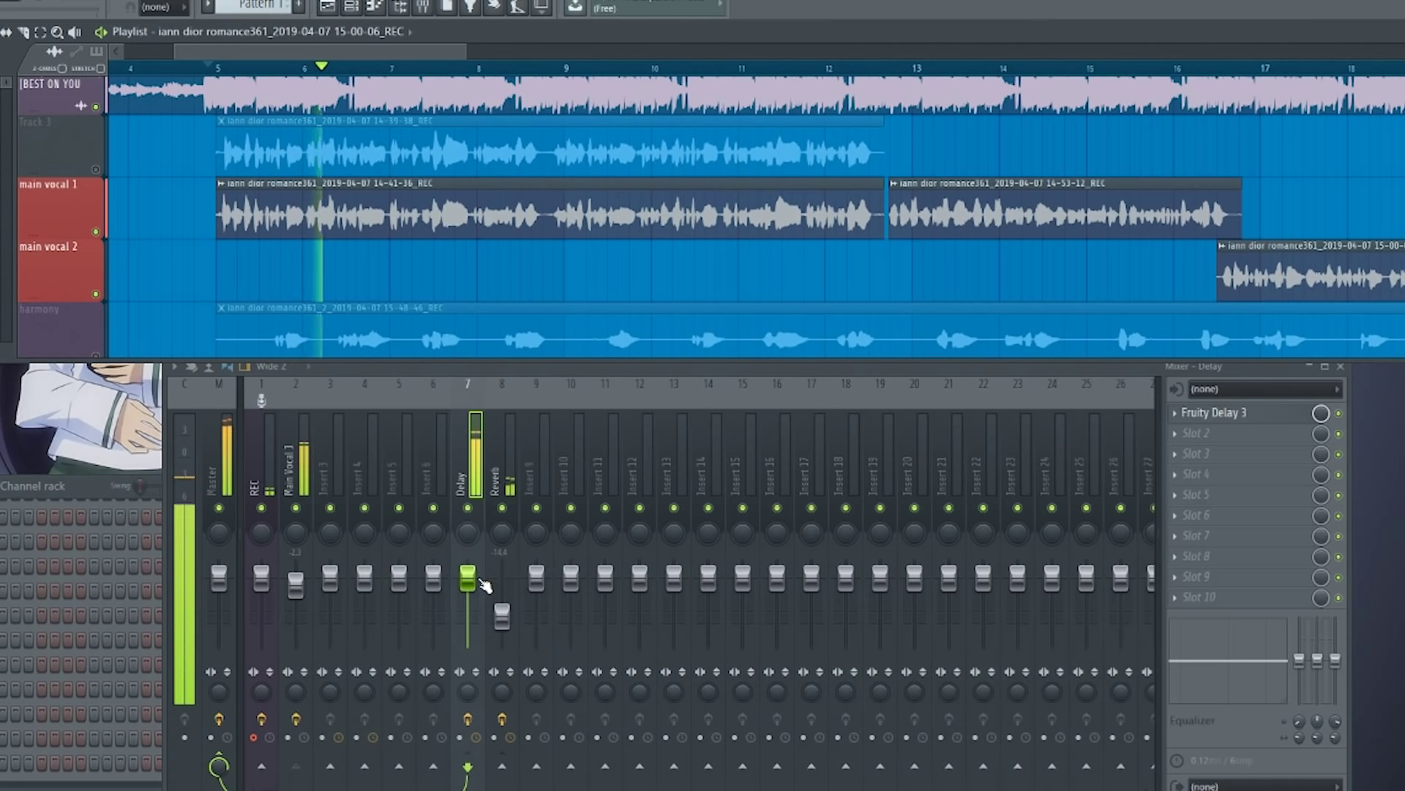
{"action": "left_click_drag", "start_coordinate": [472, 578], "coordinate": [473, 602]}
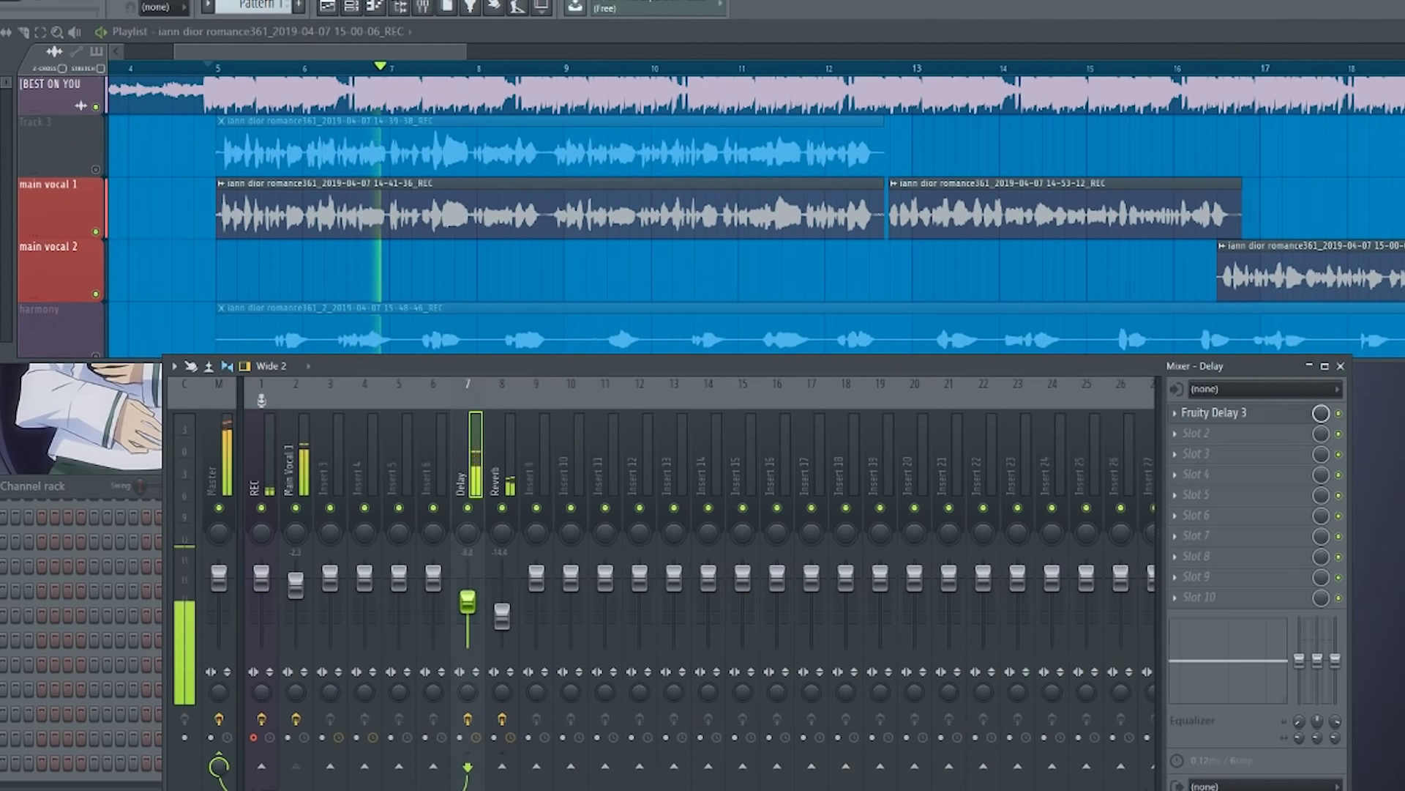
{"action": "left_click_drag", "start_coordinate": [467, 602], "coordinate": [467, 629]}
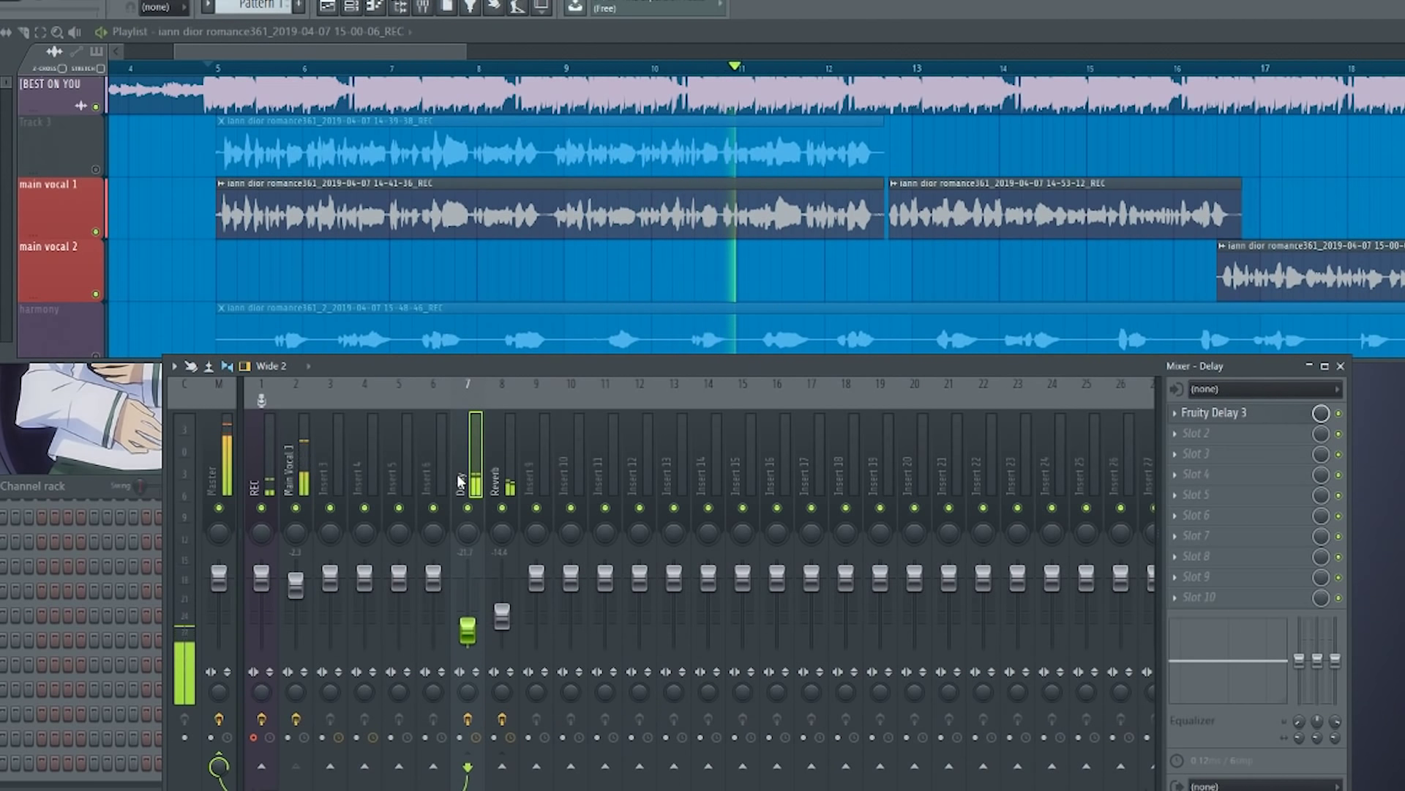
Turn down Fruity Delay 3's output tone, raise the Delay fader to about -19 dB, and check the vocal from bar 12.
{"action": "left_click", "coordinate": [1227, 413]}
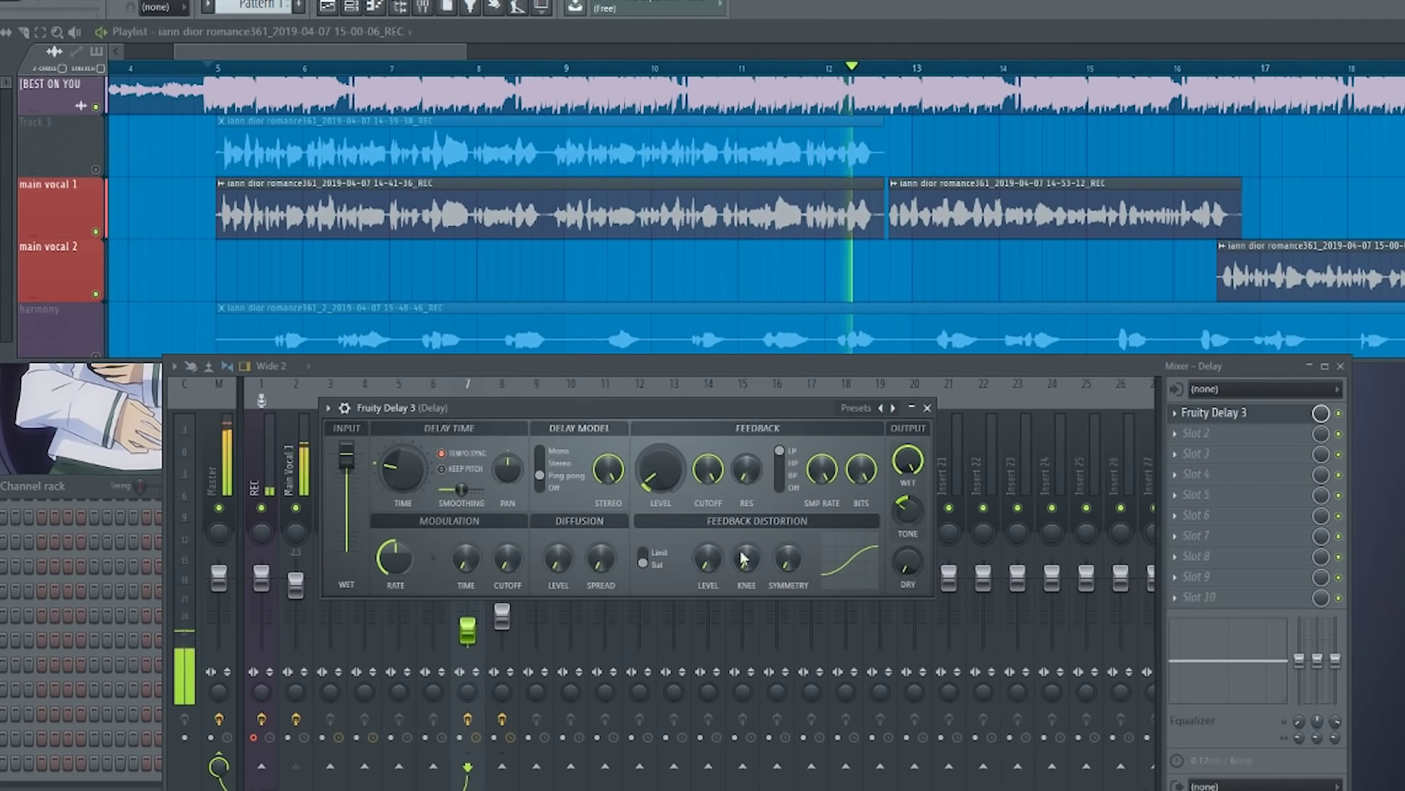
{"action": "left_click", "coordinate": [928, 407]}
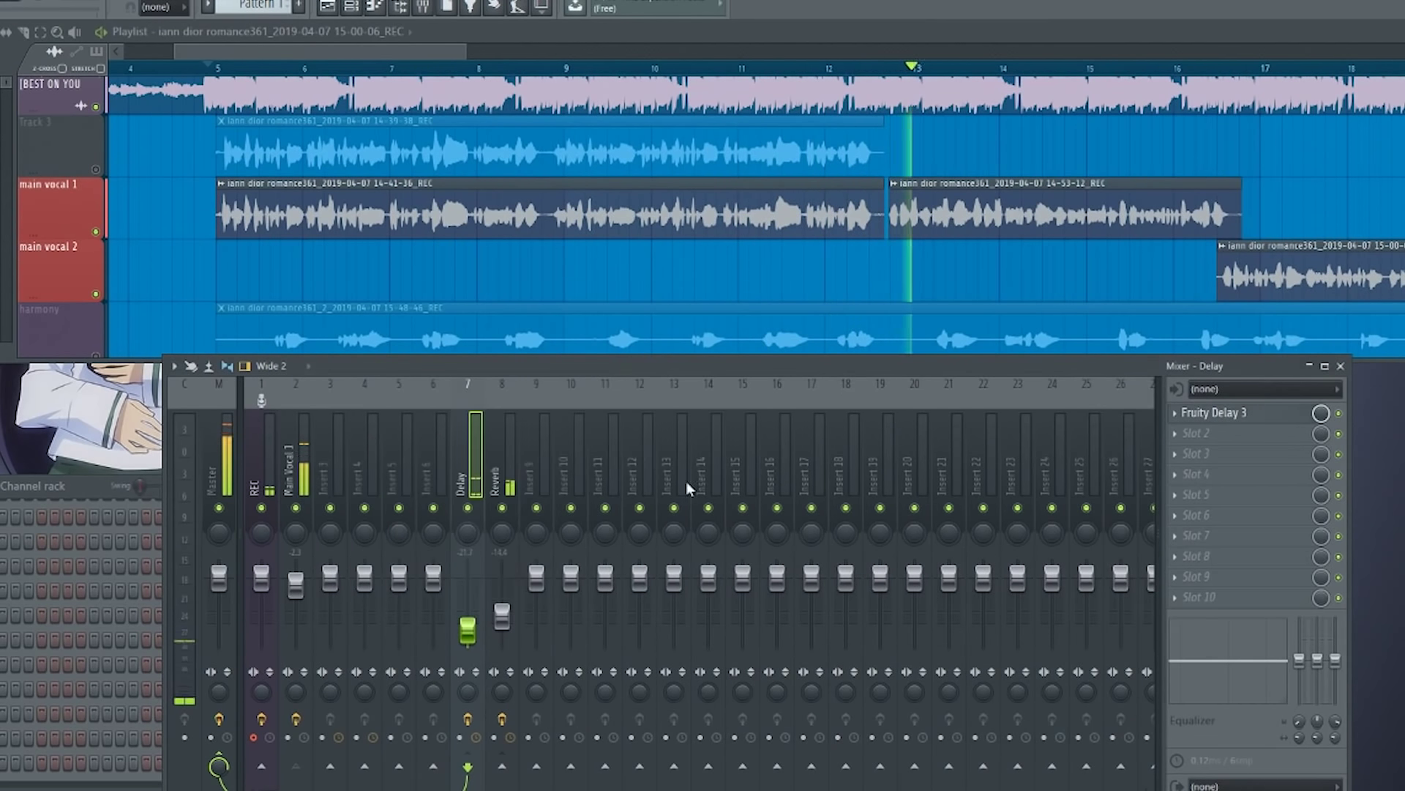
{"action": "left_click_drag", "start_coordinate": [470, 631], "coordinate": [470, 626]}
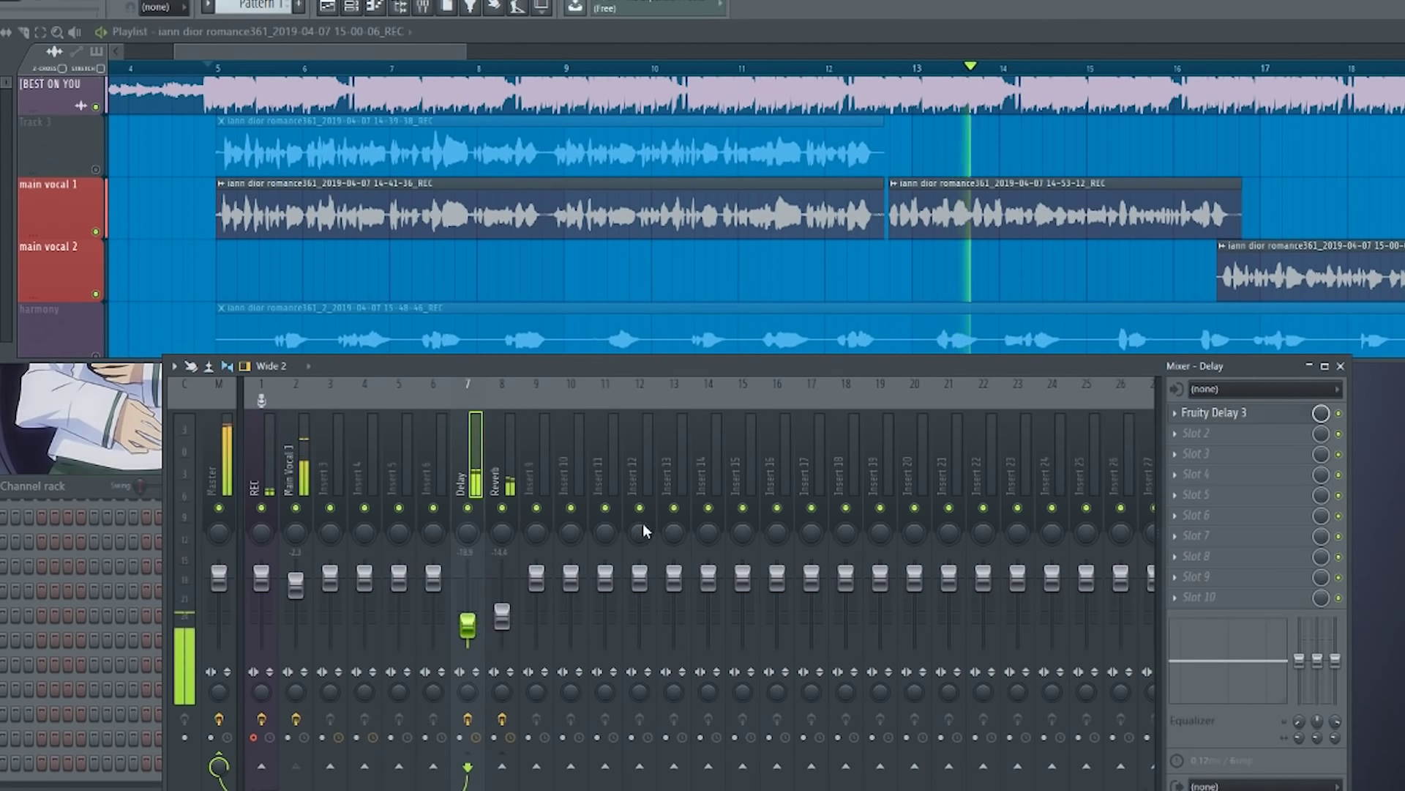
{"action": "left_click", "coordinate": [840, 69]}
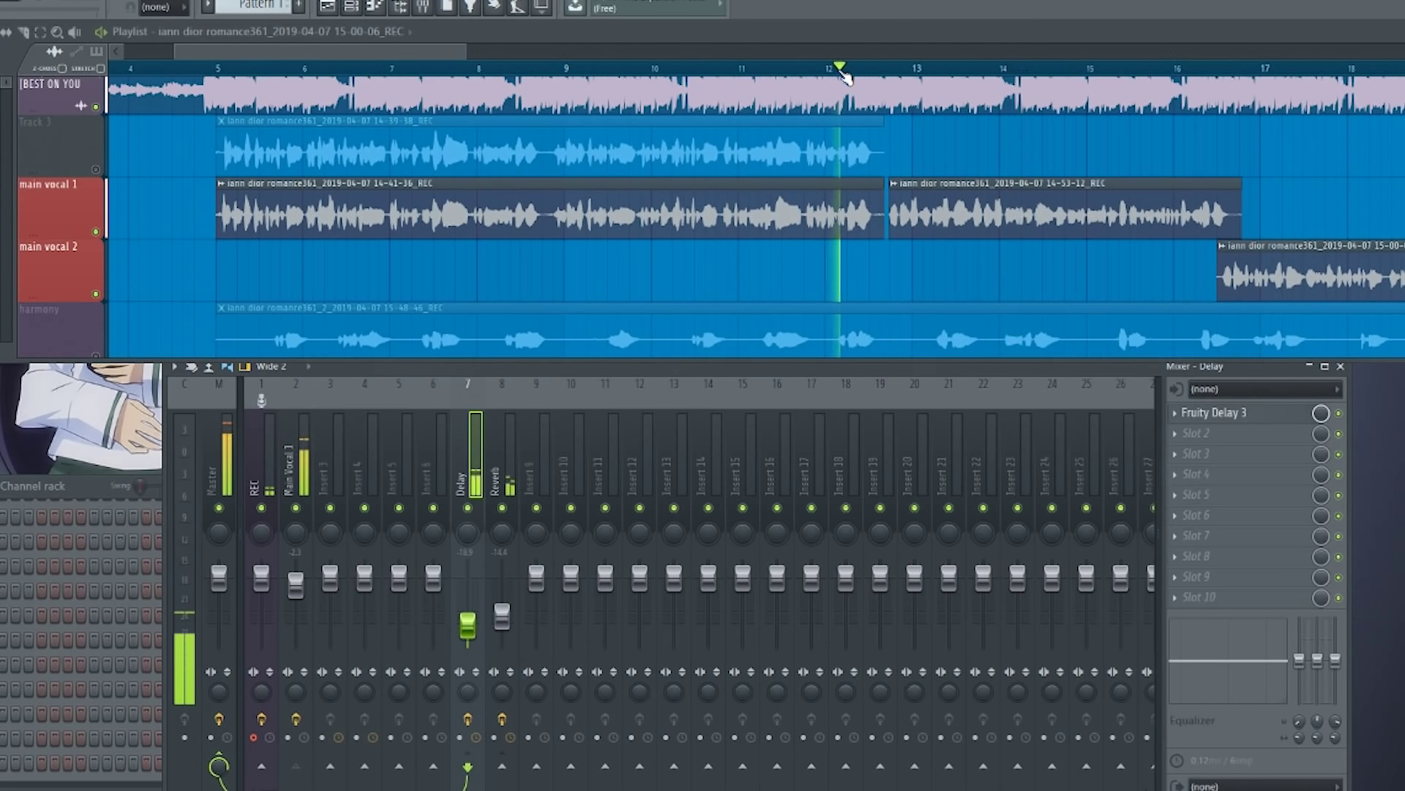
{"action": "key", "text": "space"}
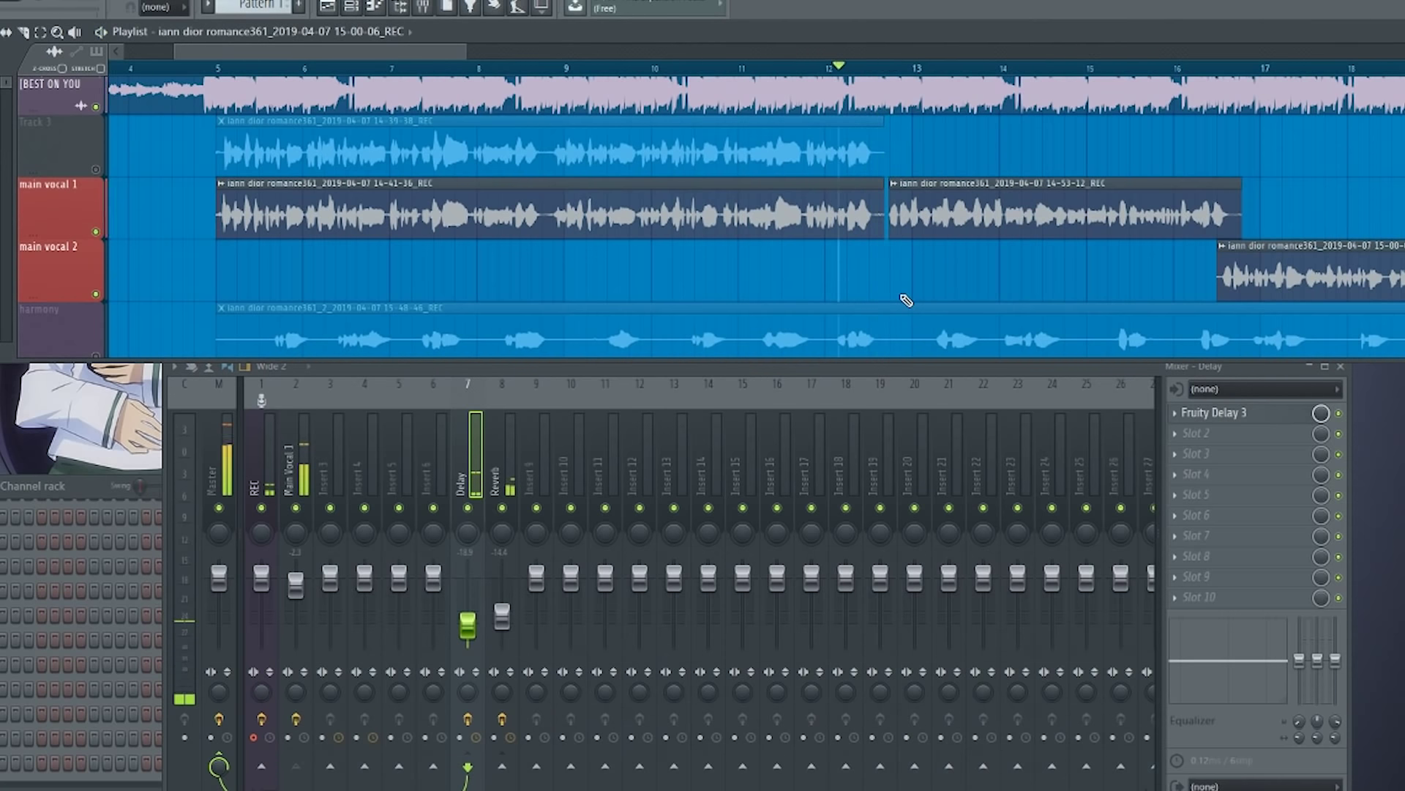
Unmute the accents track in the playlist.
{"action": "left_click_drag", "start_coordinate": [330, 275], "coordinate": [416, 257]}
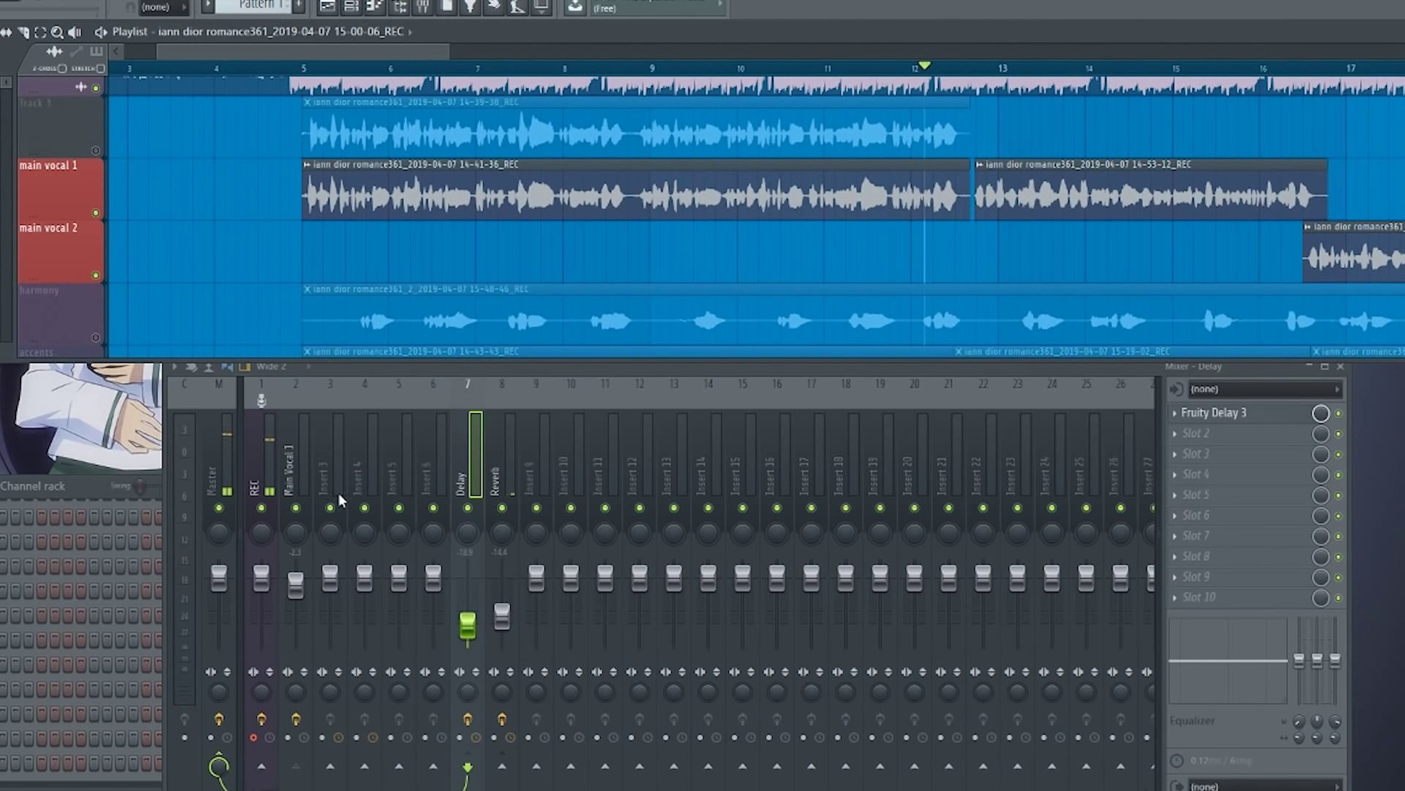
{"action": "scroll", "coordinate": [286, 259], "scroll_direction": "down", "scroll_amount": 1}
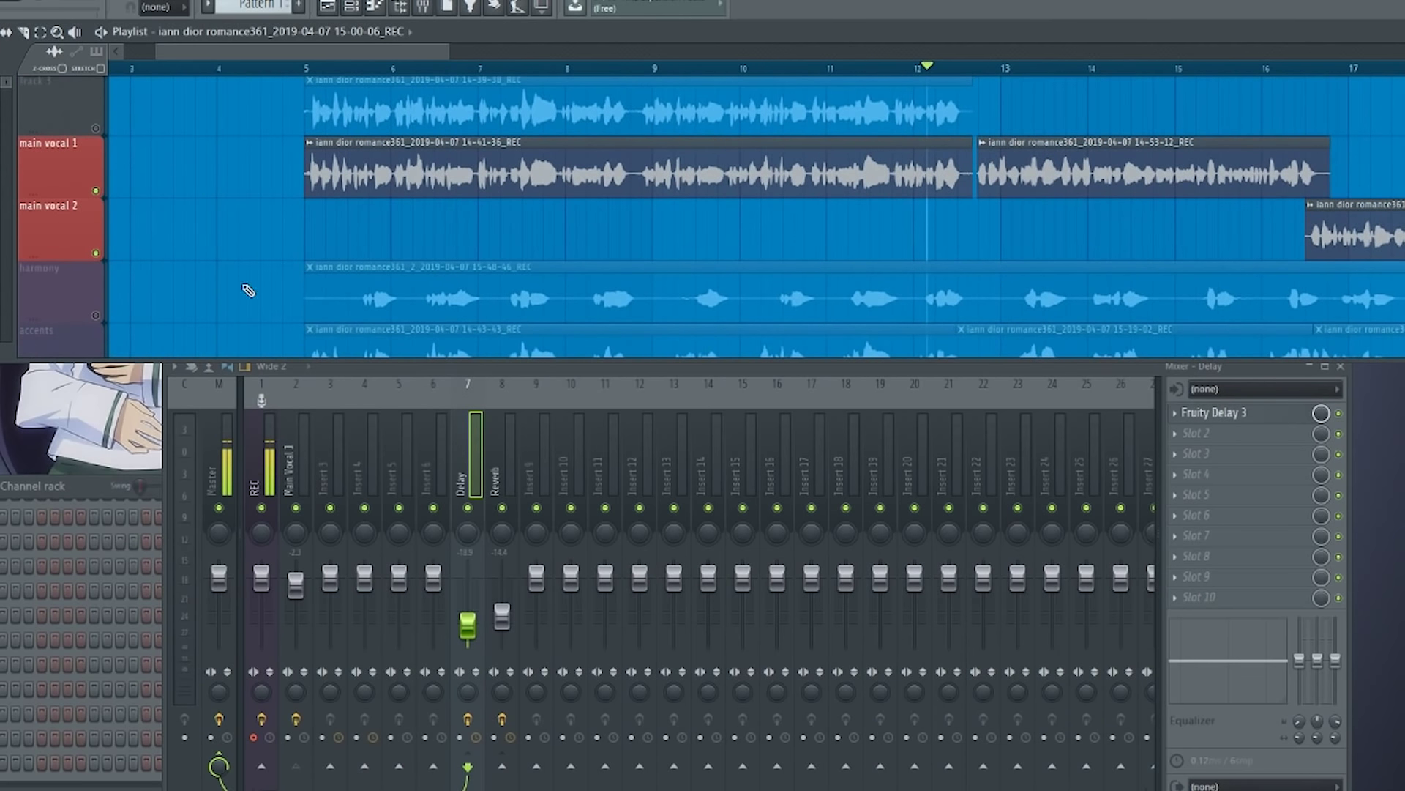
{"action": "scroll", "coordinate": [245, 282], "scroll_direction": "down", "scroll_amount": 1}
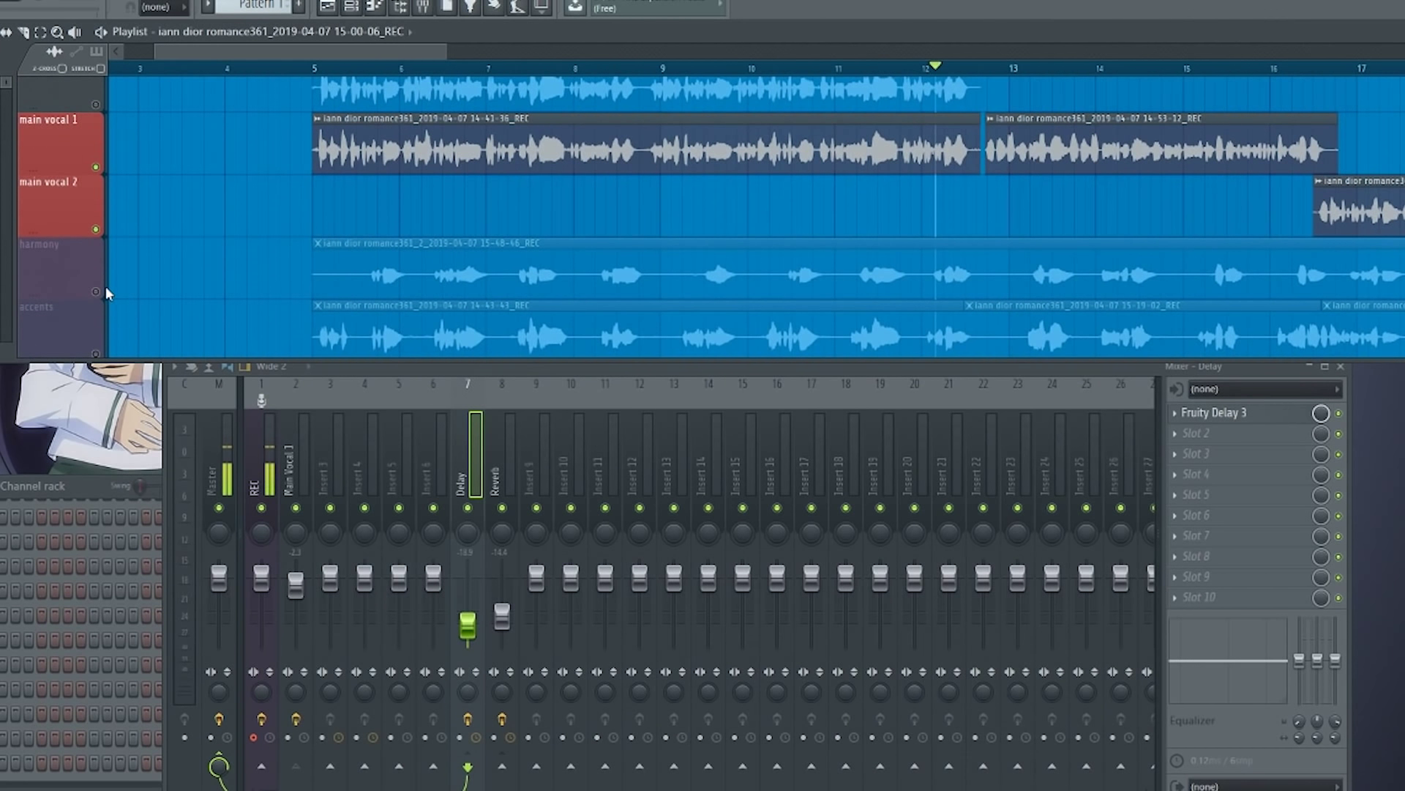
{"action": "scroll", "coordinate": [117, 311], "scroll_direction": "down", "scroll_amount": 1}
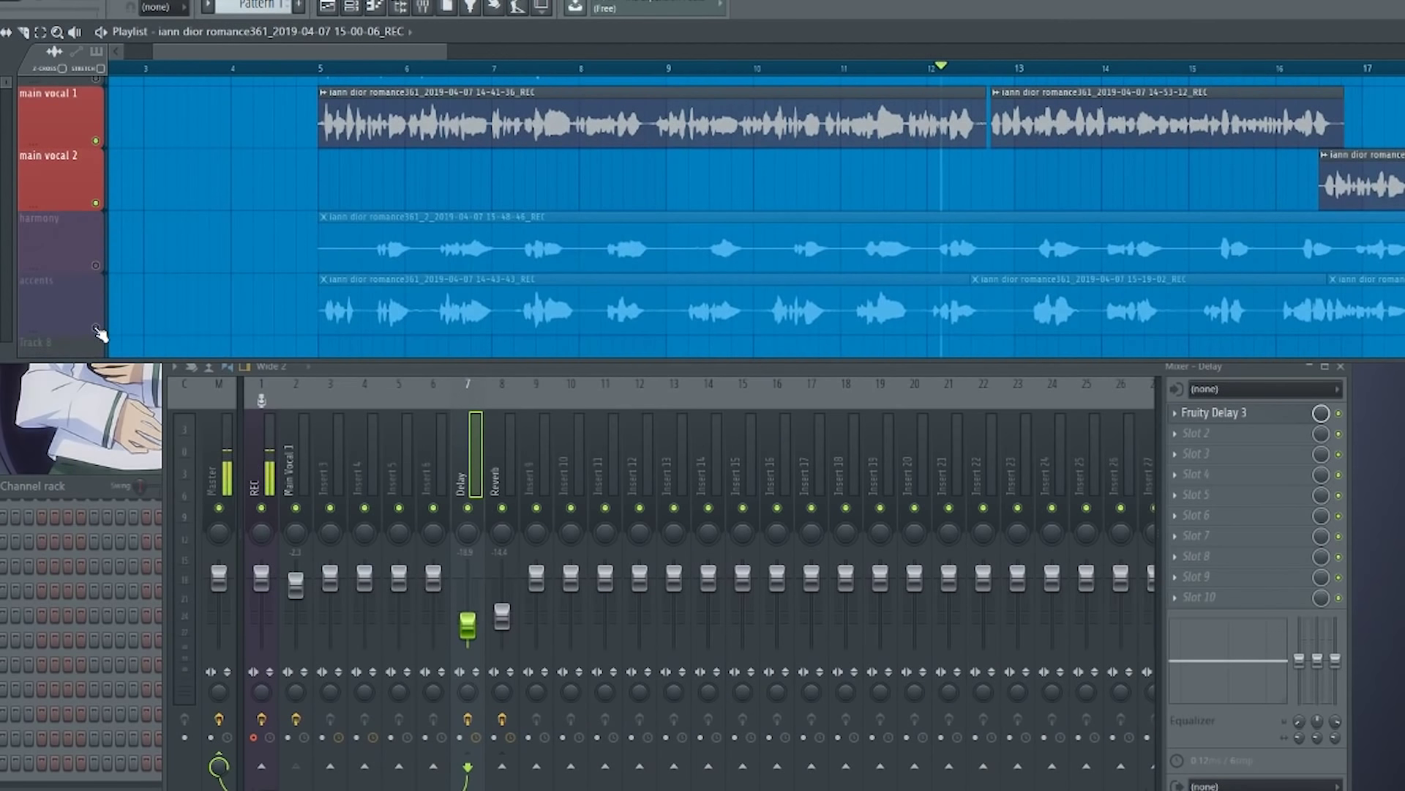
{"action": "left_click", "coordinate": [97, 329]}
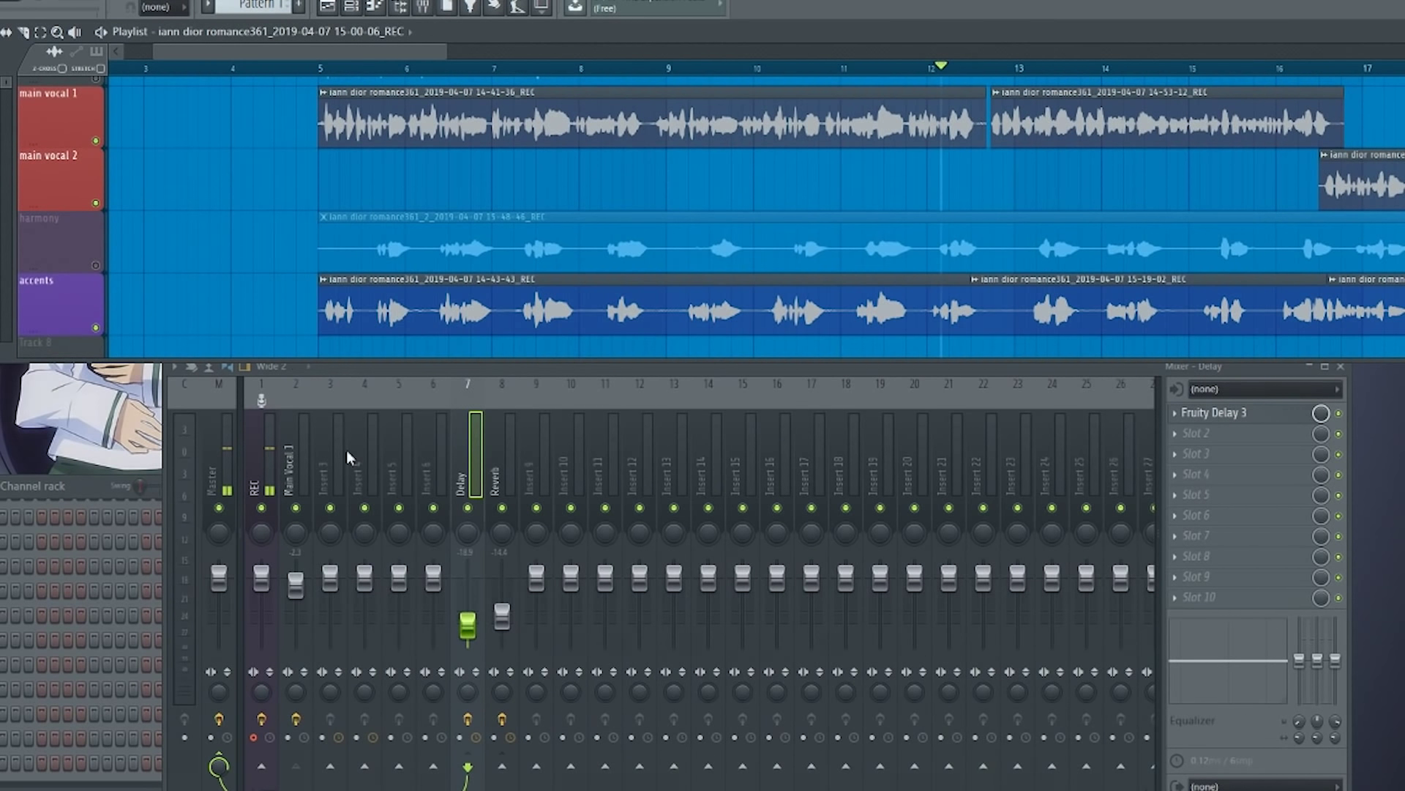
Rename mixer Insert 4 as Acents and color it purple to match the accents playlist track.
{"action": "left_click", "coordinate": [359, 474]}
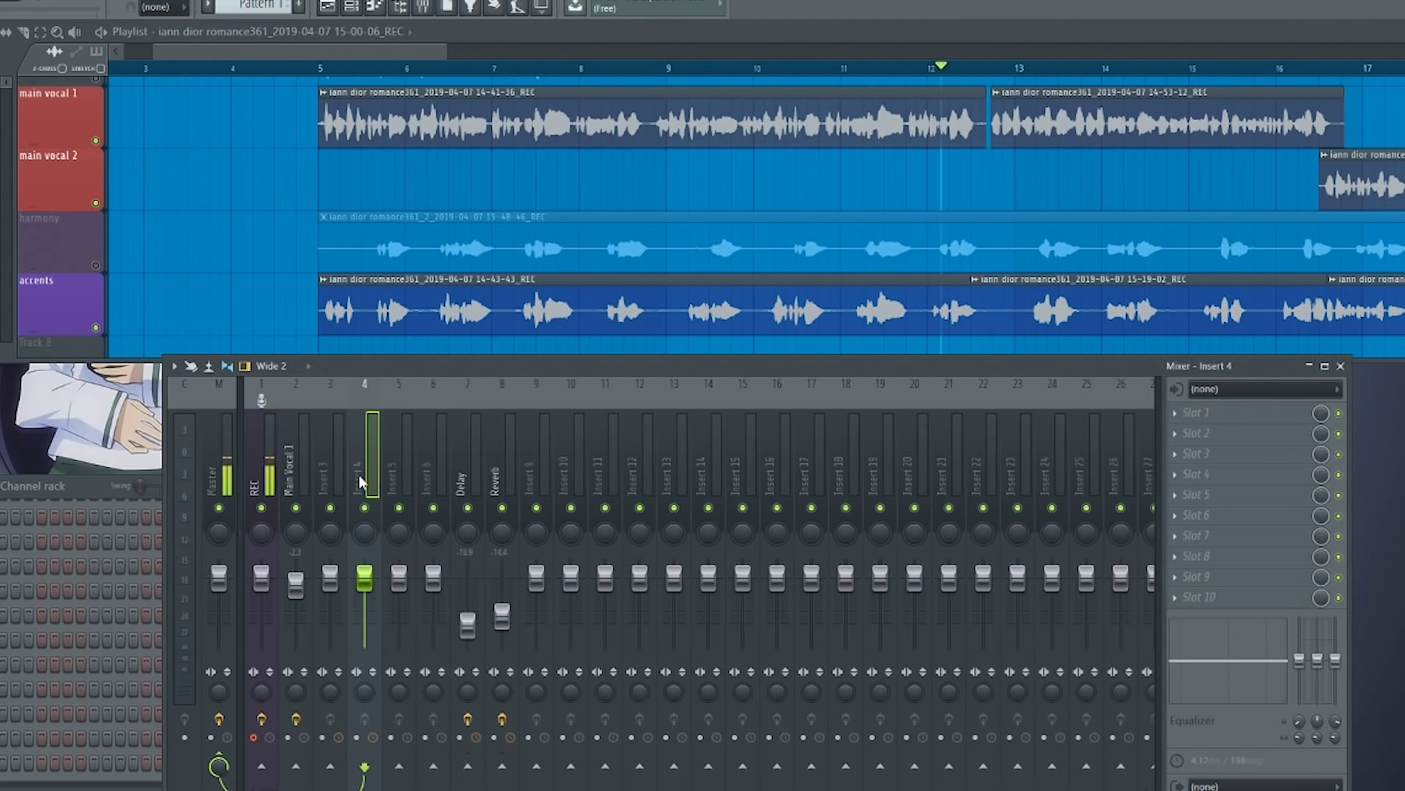
{"action": "double_click", "coordinate": [356, 467]}
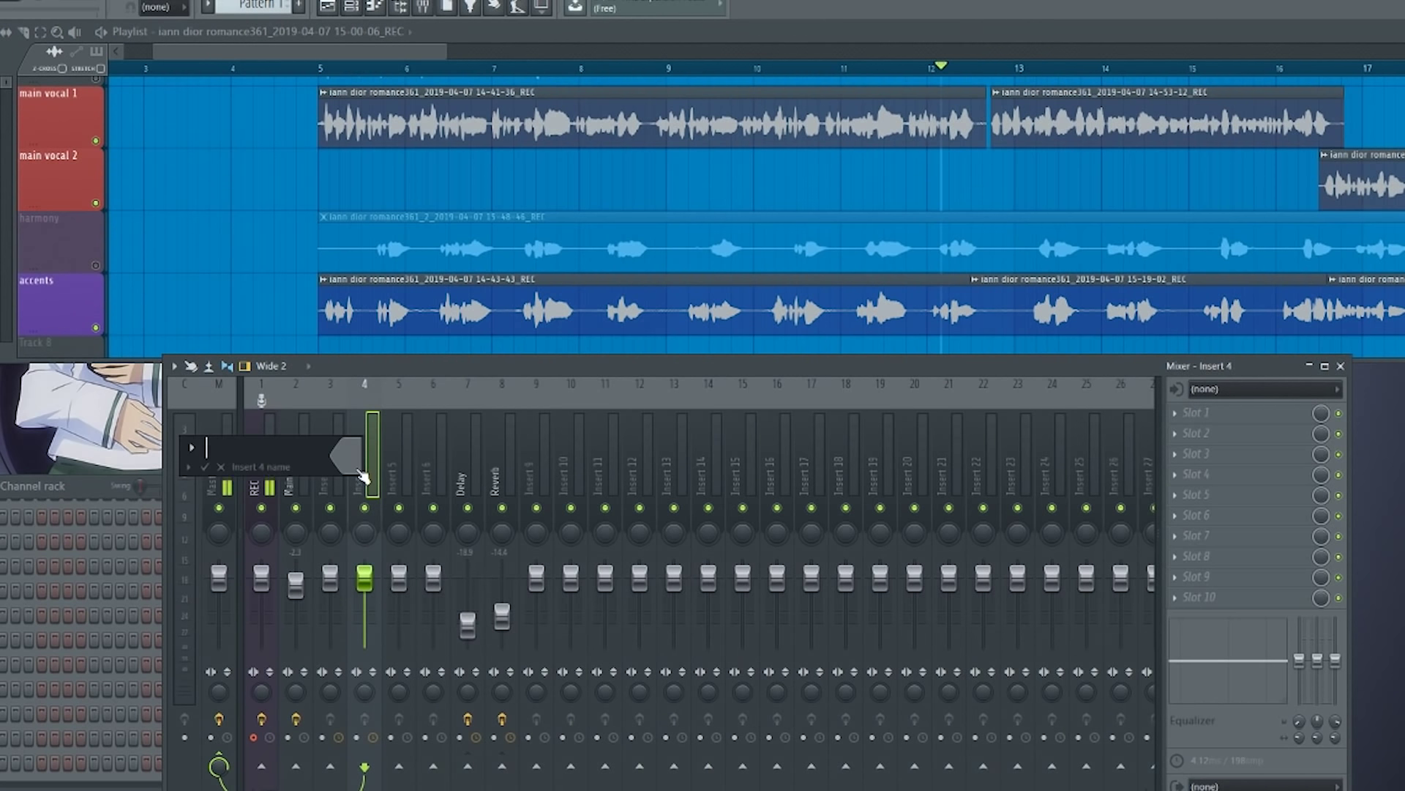
{"action": "type", "text": "Acents"}
{"action": "key", "text": "Return"}
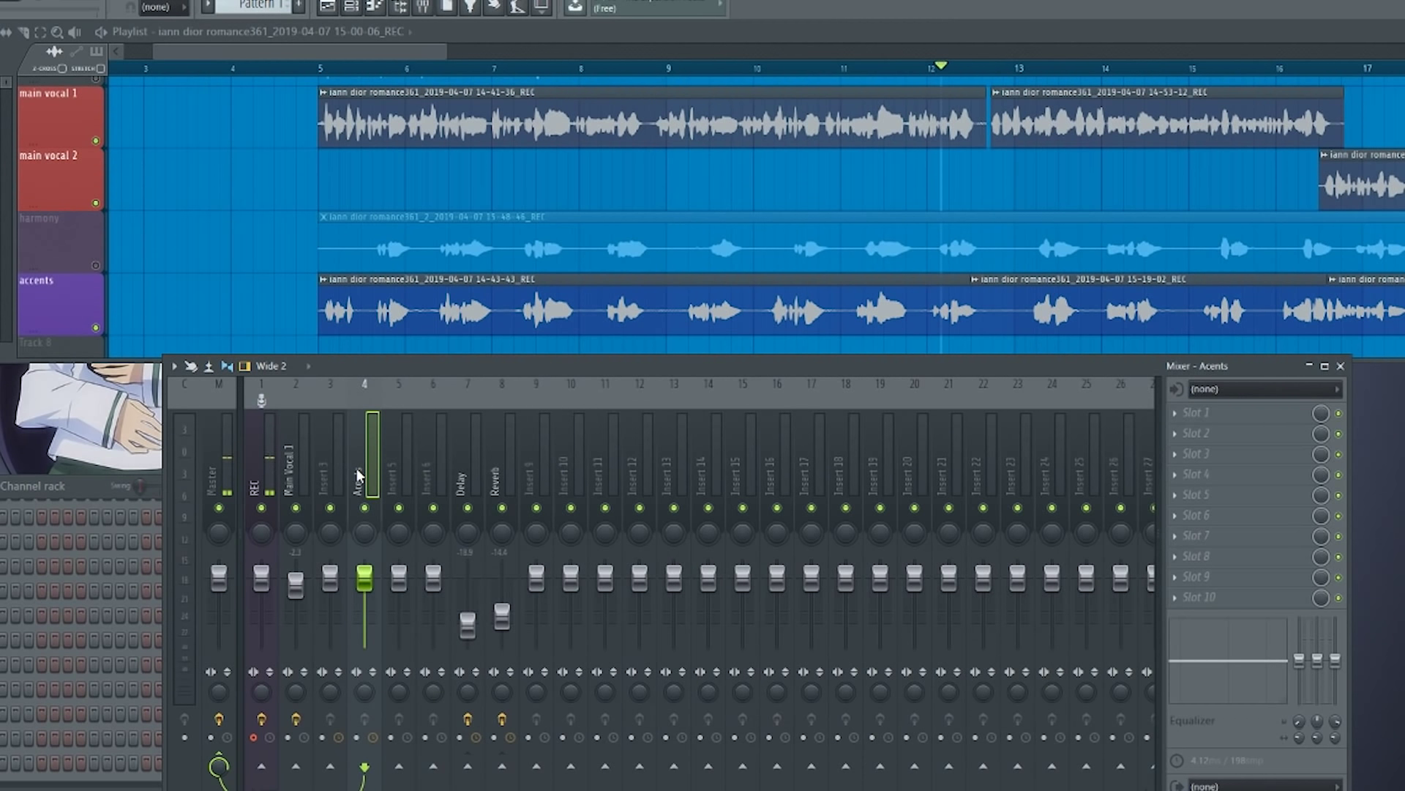
{"action": "right_click", "coordinate": [359, 478]}
{"action": "left_click", "coordinate": [441, 414]}
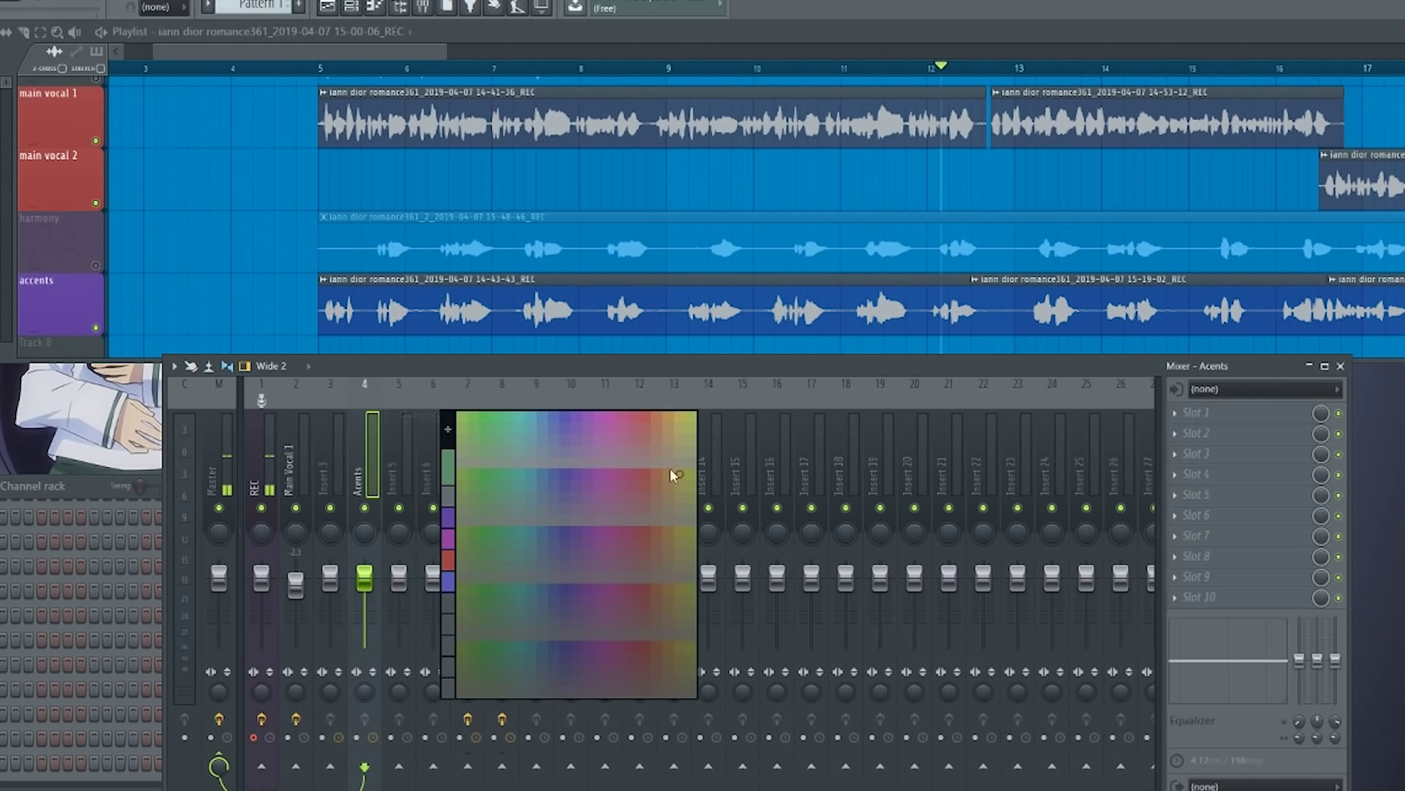
{"action": "left_click", "coordinate": [451, 524]}
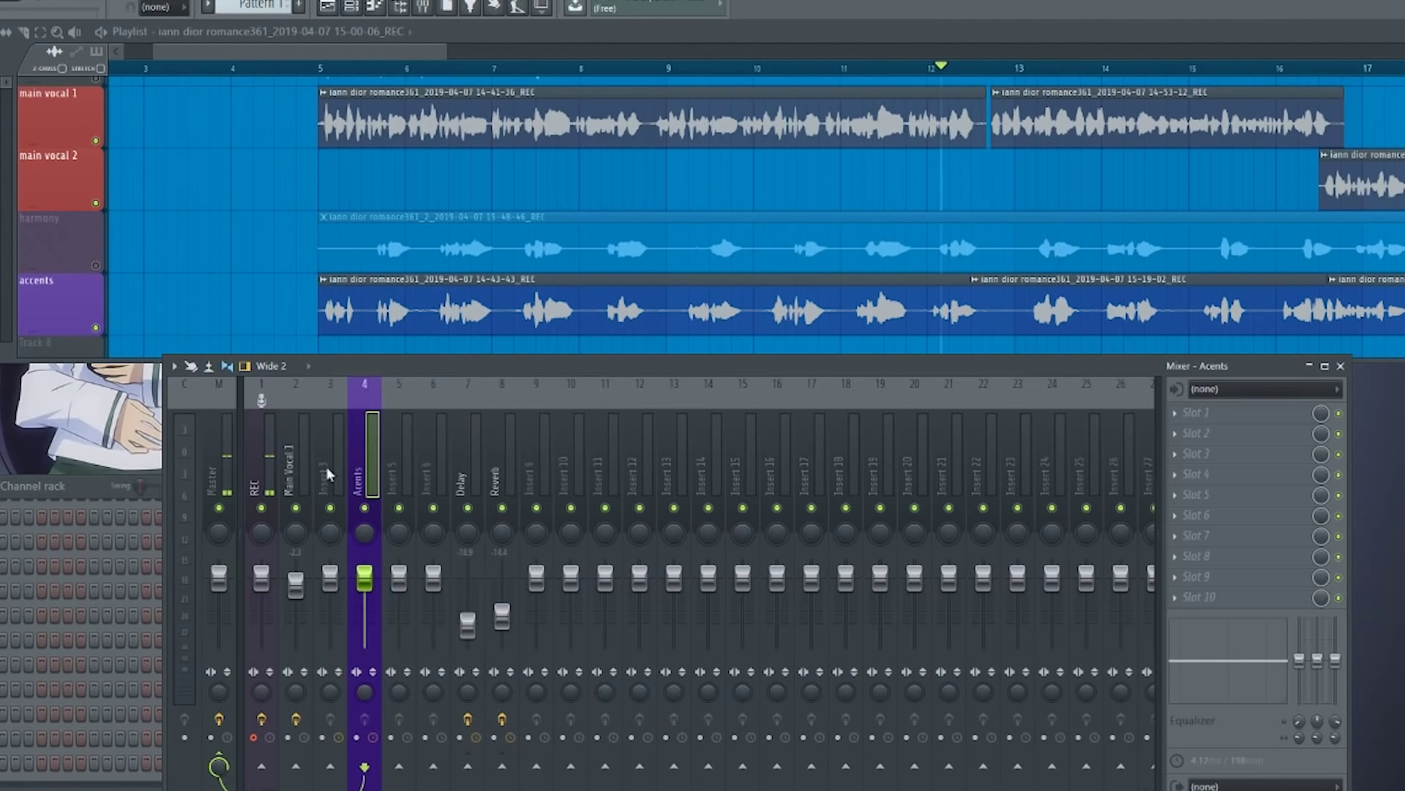
Color the Main Vocal 1 mixer track red and reselect the Acents track.
{"action": "left_click", "coordinate": [299, 462]}
{"action": "right_click", "coordinate": [299, 463]}
{"action": "left_click", "coordinate": [337, 414]}
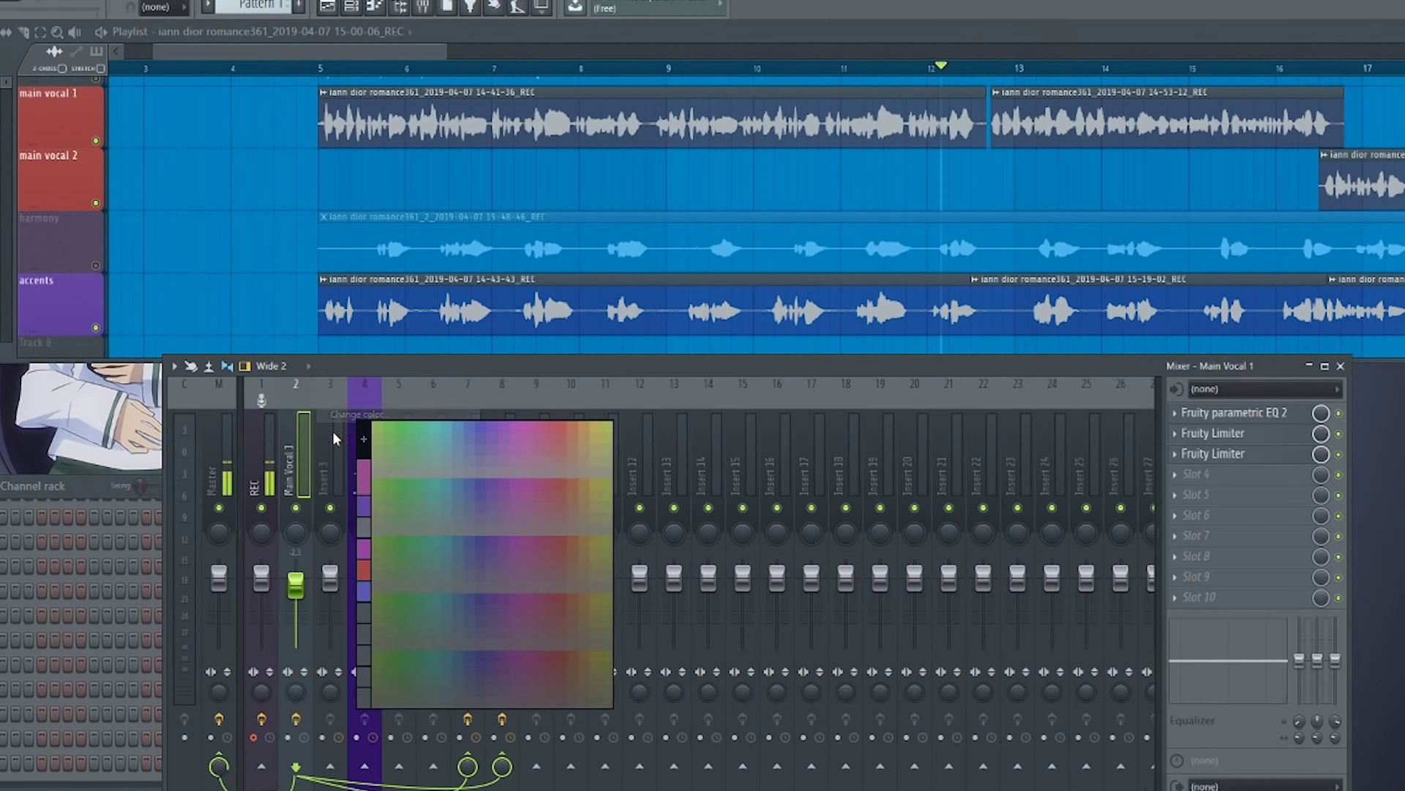
{"action": "left_click", "coordinate": [366, 569]}
{"action": "left_click", "coordinate": [359, 465]}
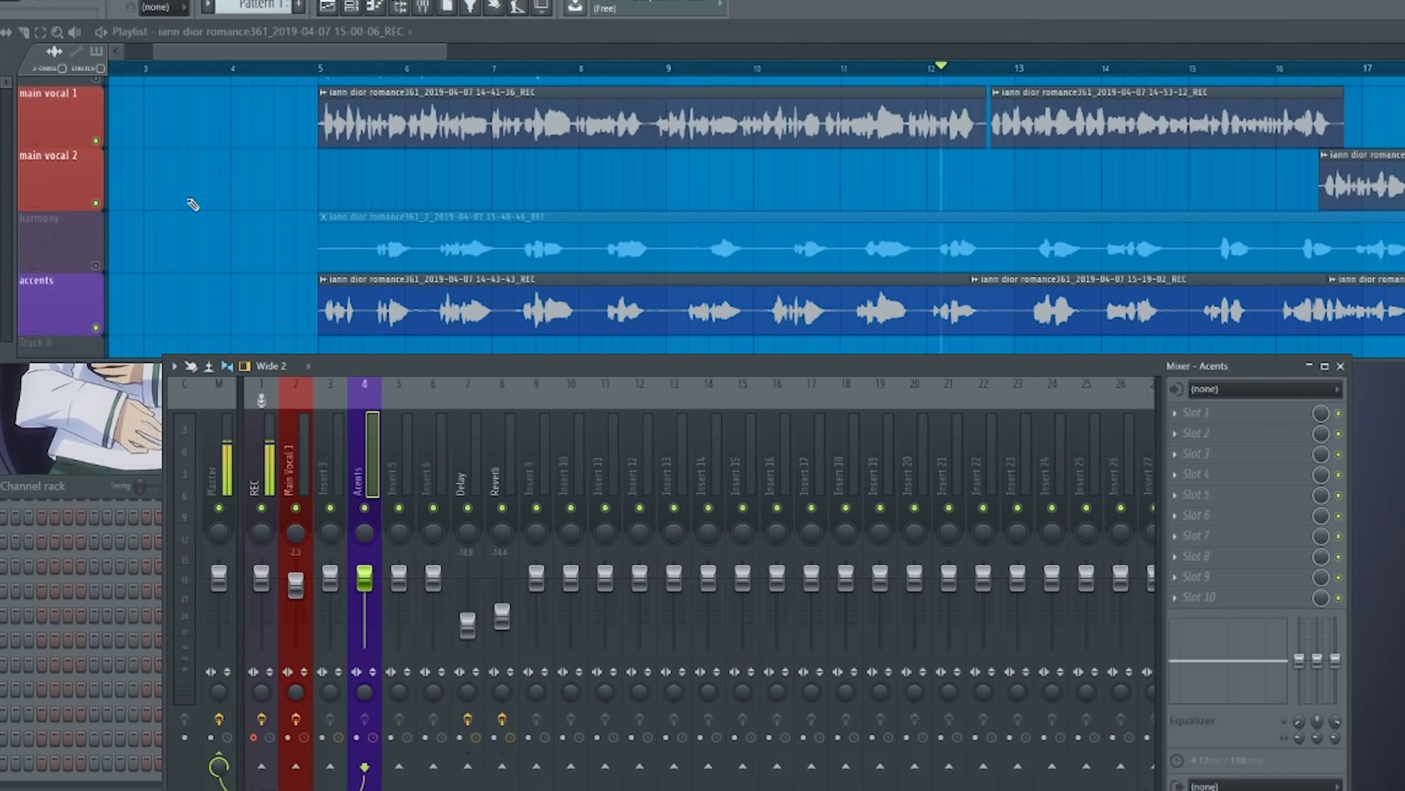
Mute the main vocal 1 playlist track and play the song with the accents from bar 5.
{"action": "left_click", "coordinate": [96, 141]}
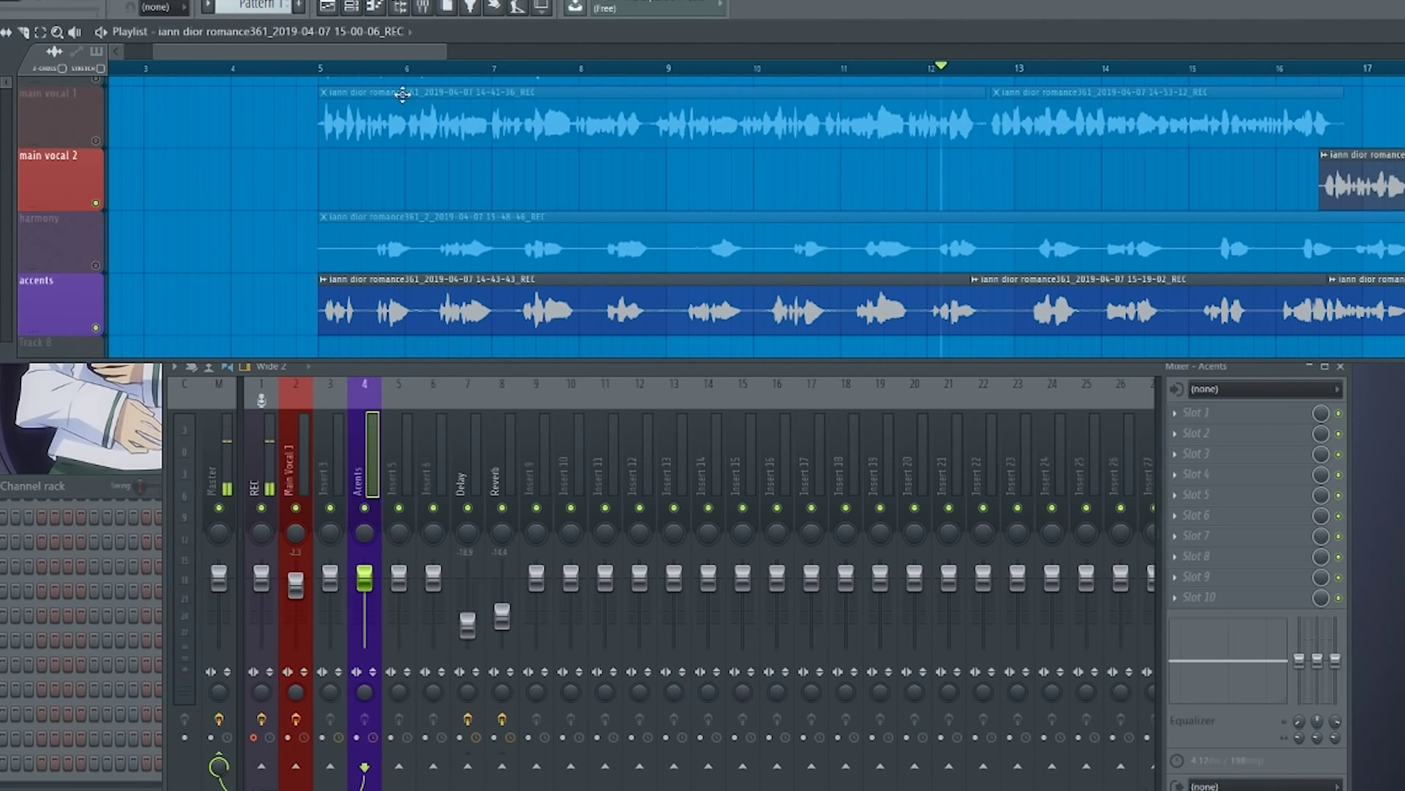
{"action": "left_click", "coordinate": [328, 73]}
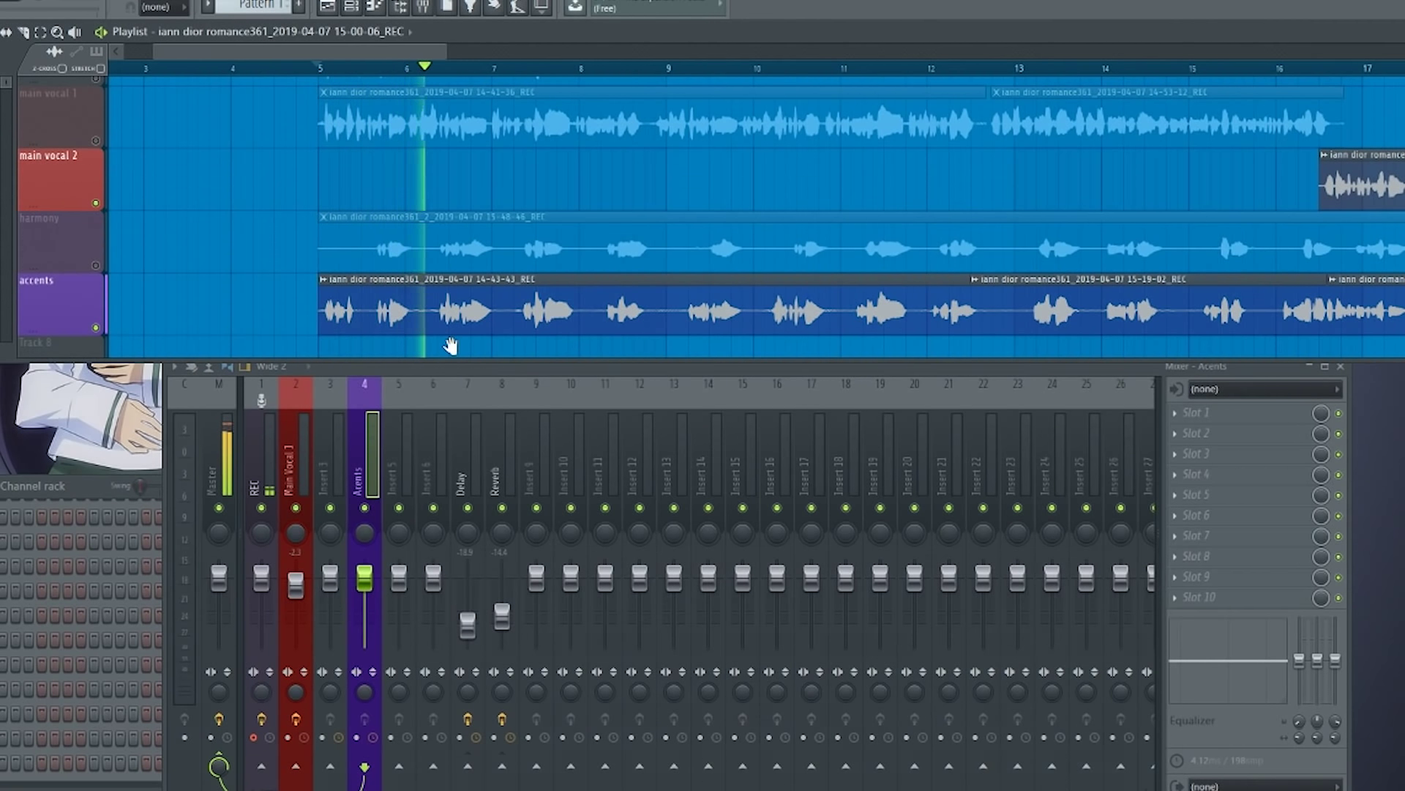
{"action": "left_click_drag", "start_coordinate": [450, 345], "coordinate": [393, 323]}
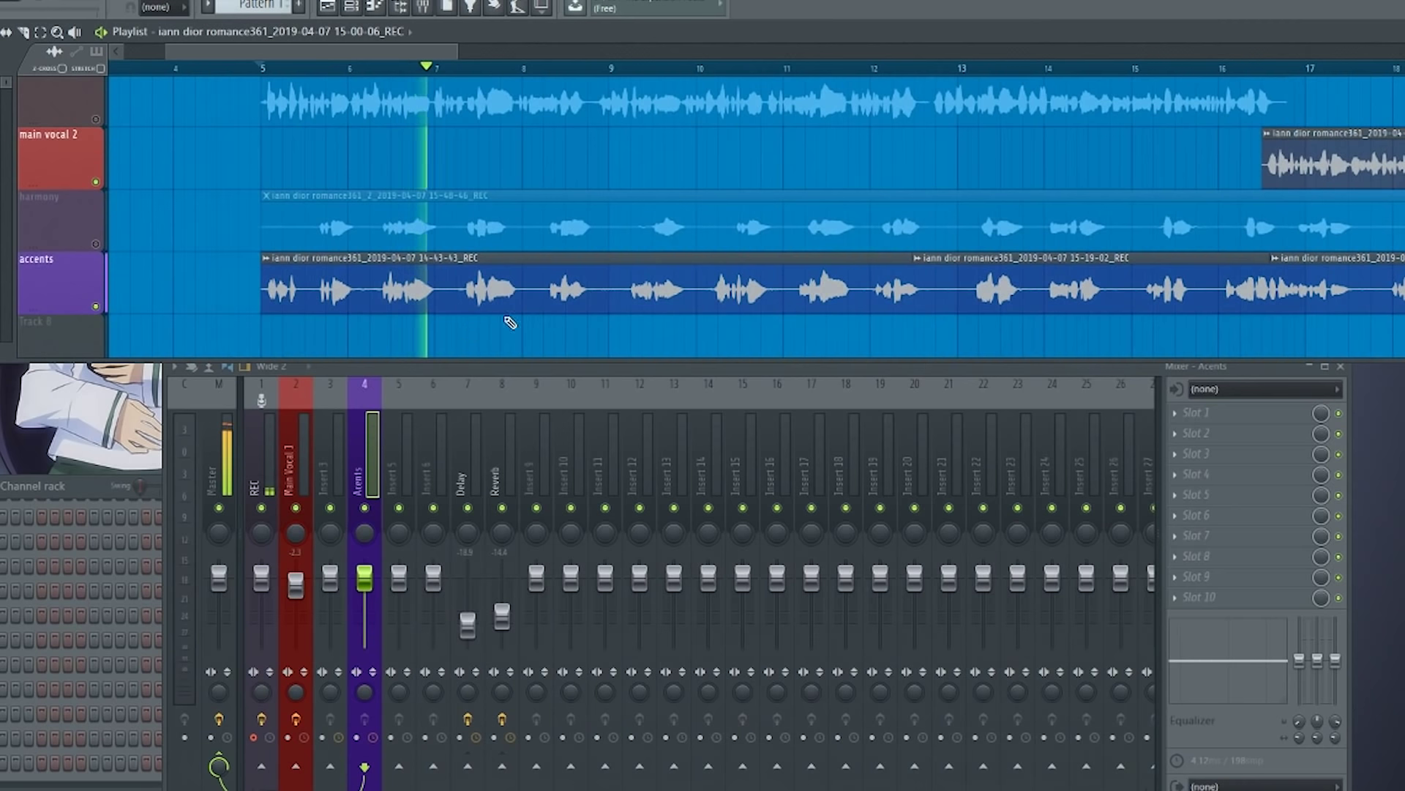
Follow the accents playback through the following bars and stop the song.
{"action": "left_click_drag", "start_coordinate": [510, 322], "coordinate": [401, 323]}
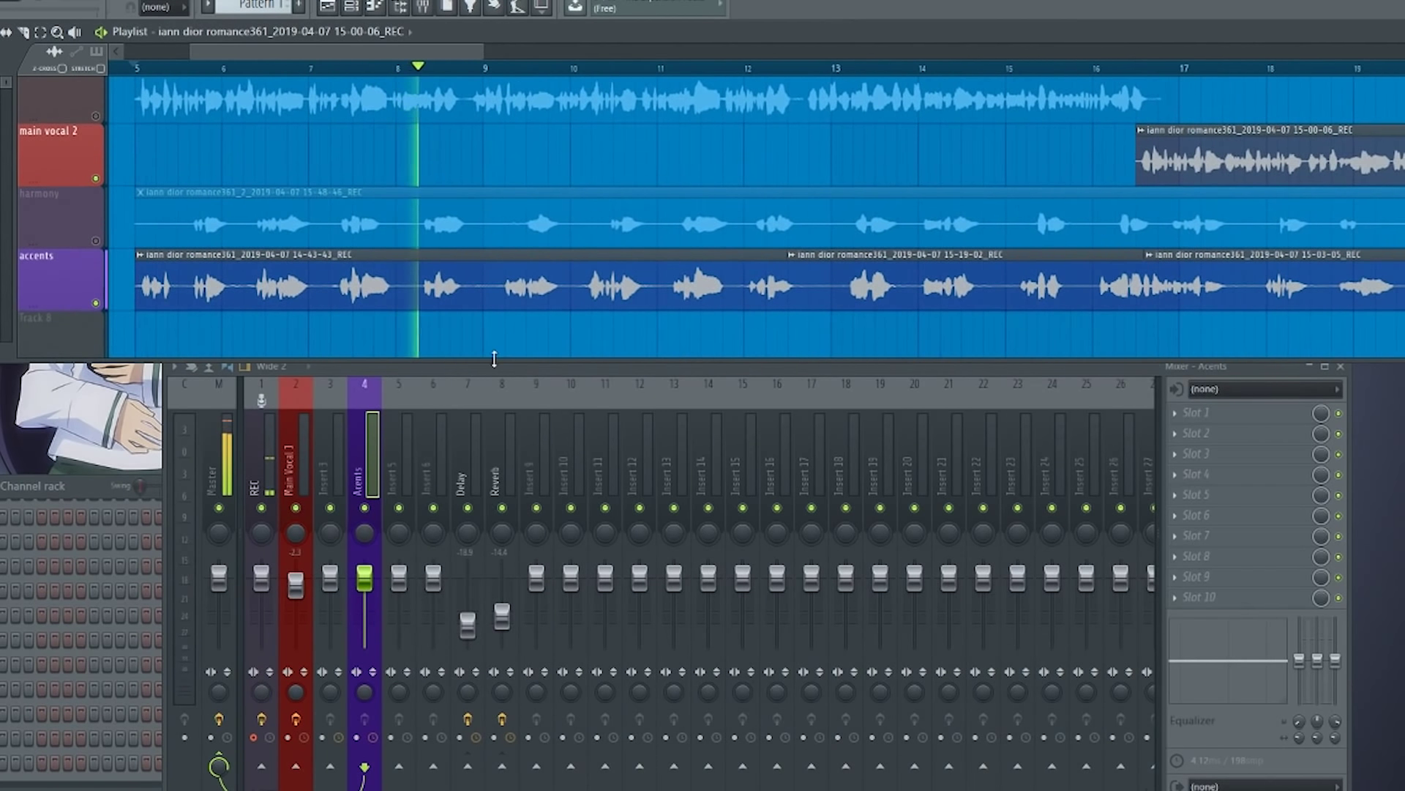
{"action": "mouse_move", "coordinate": [514, 341]}
{"action": "left_mouse_down"}
{"action": "mouse_move", "coordinate": [487, 339]}
{"action": "mouse_move", "coordinate": [619, 323]}
{"action": "mouse_move", "coordinate": [539, 323]}
{"action": "mouse_move", "coordinate": [961, 322]}
{"action": "left_mouse_up"}
{"action": "key", "text": "space"}
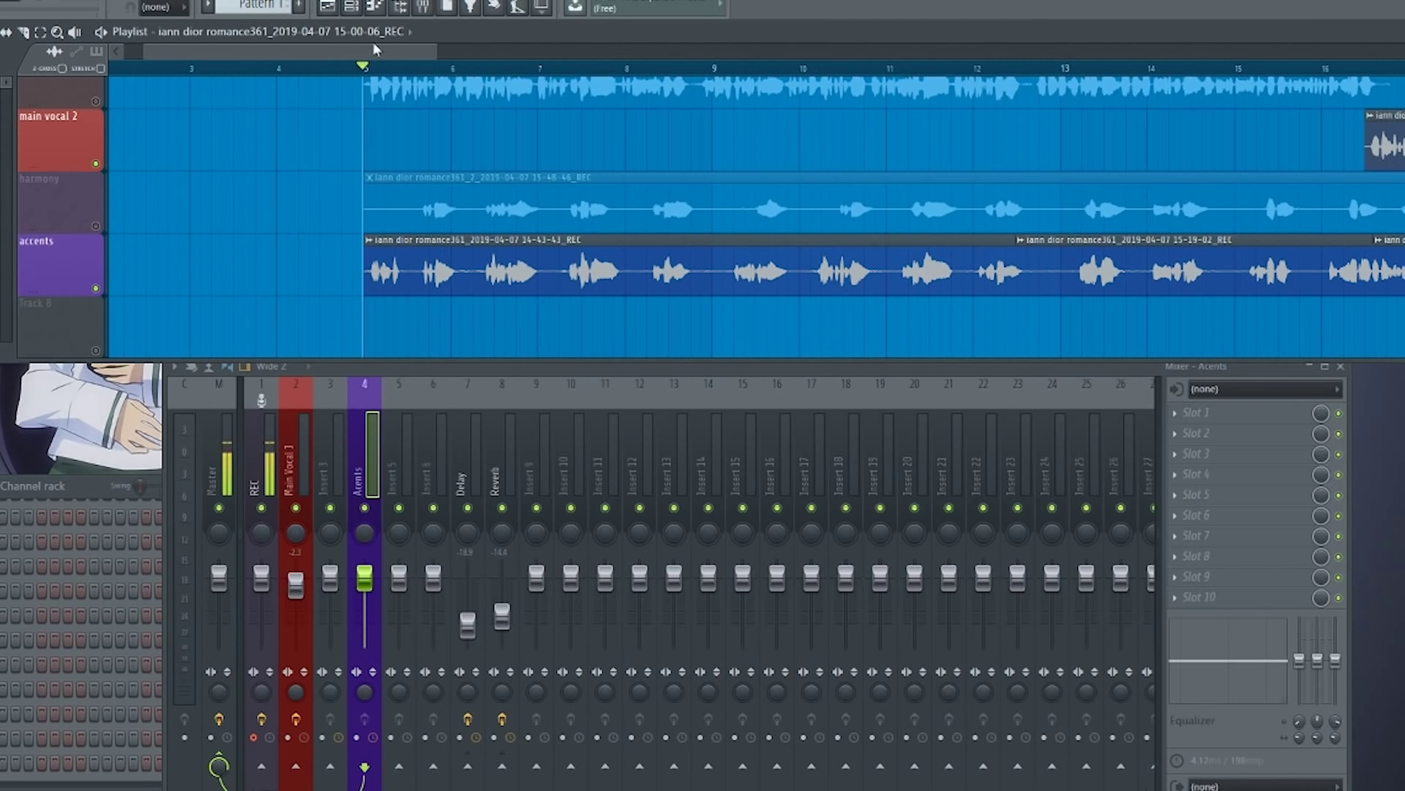
Unmute main vocal 1, play it together with the accents from bar 5, and mute it again.
{"action": "left_click_drag", "start_coordinate": [194, 196], "coordinate": [221, 260]}
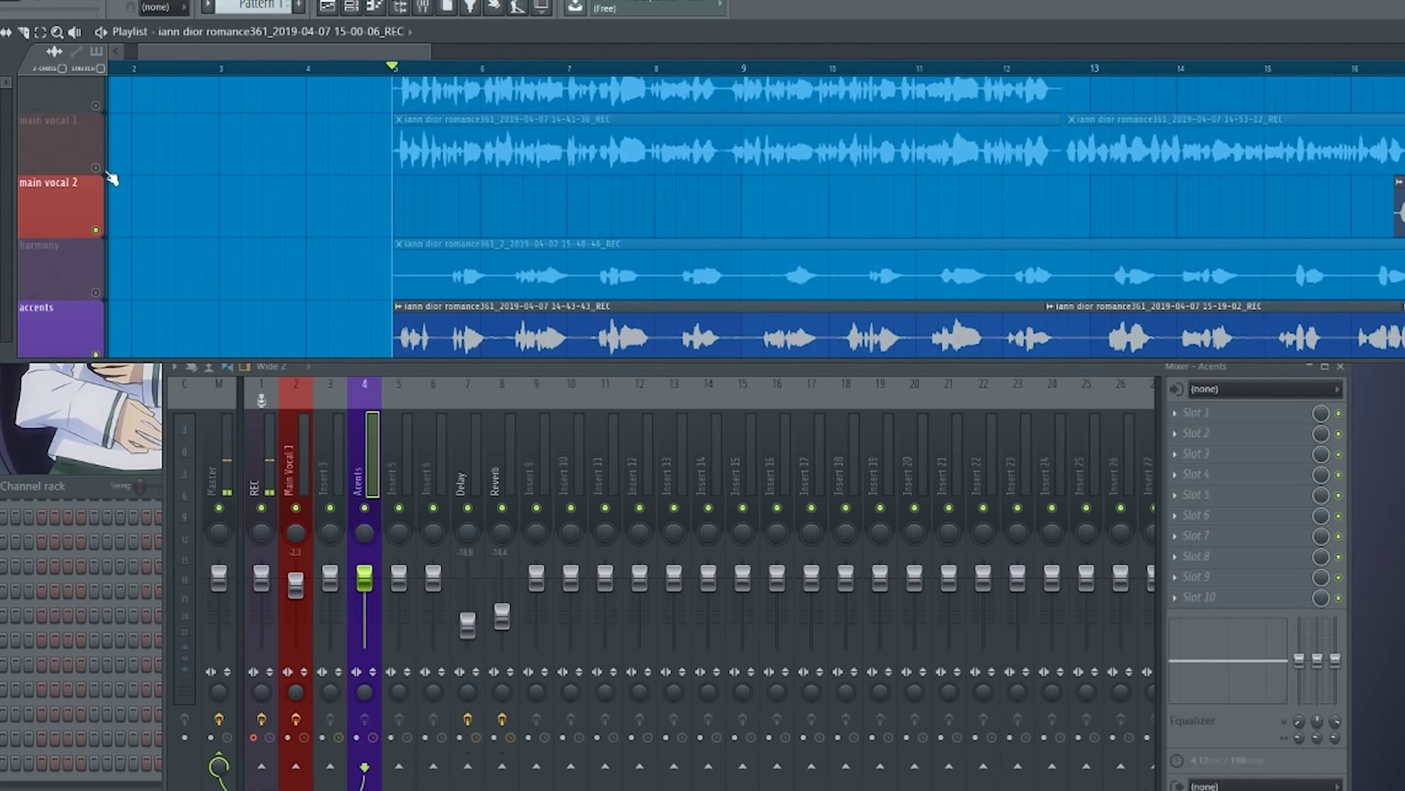
{"action": "left_click", "coordinate": [97, 167]}
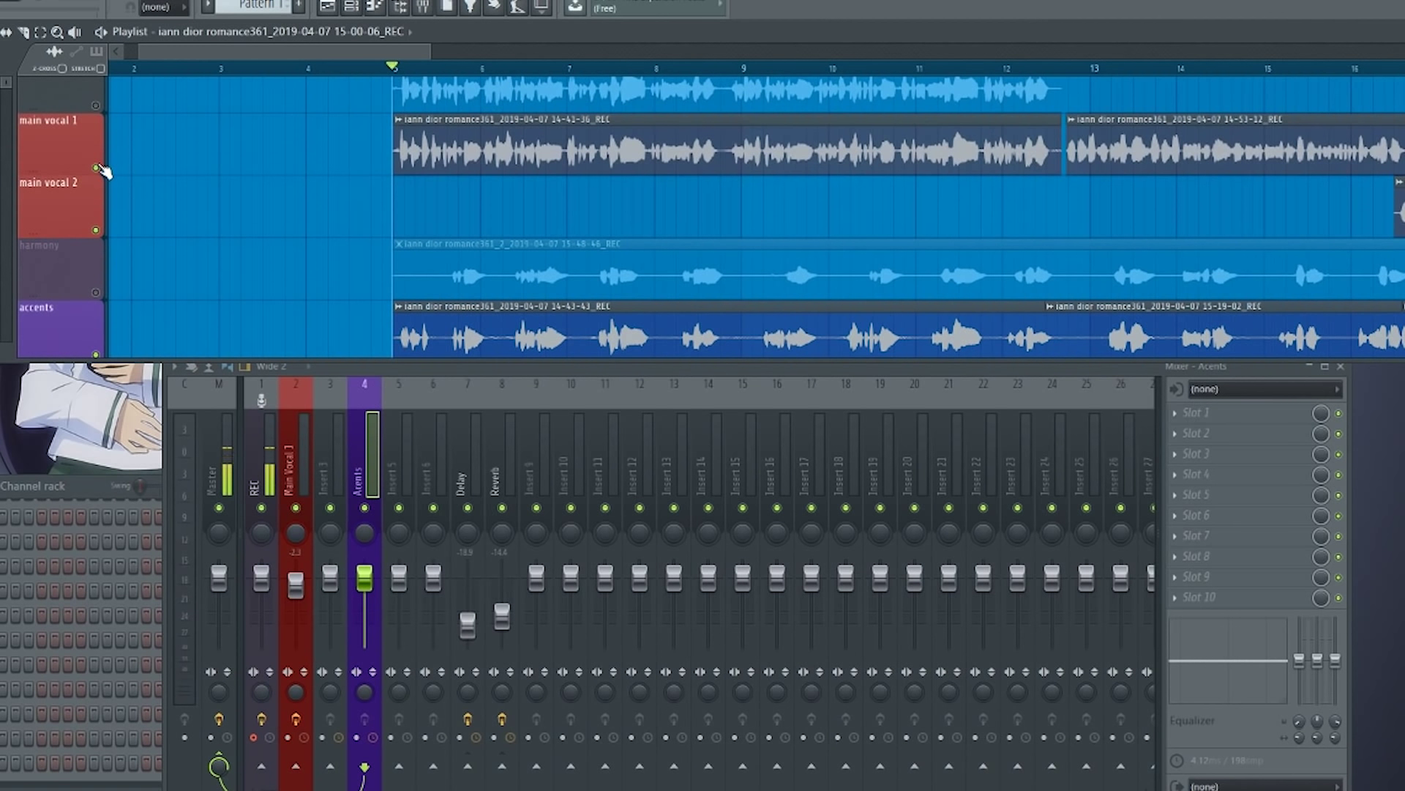
{"action": "key", "text": "space"}
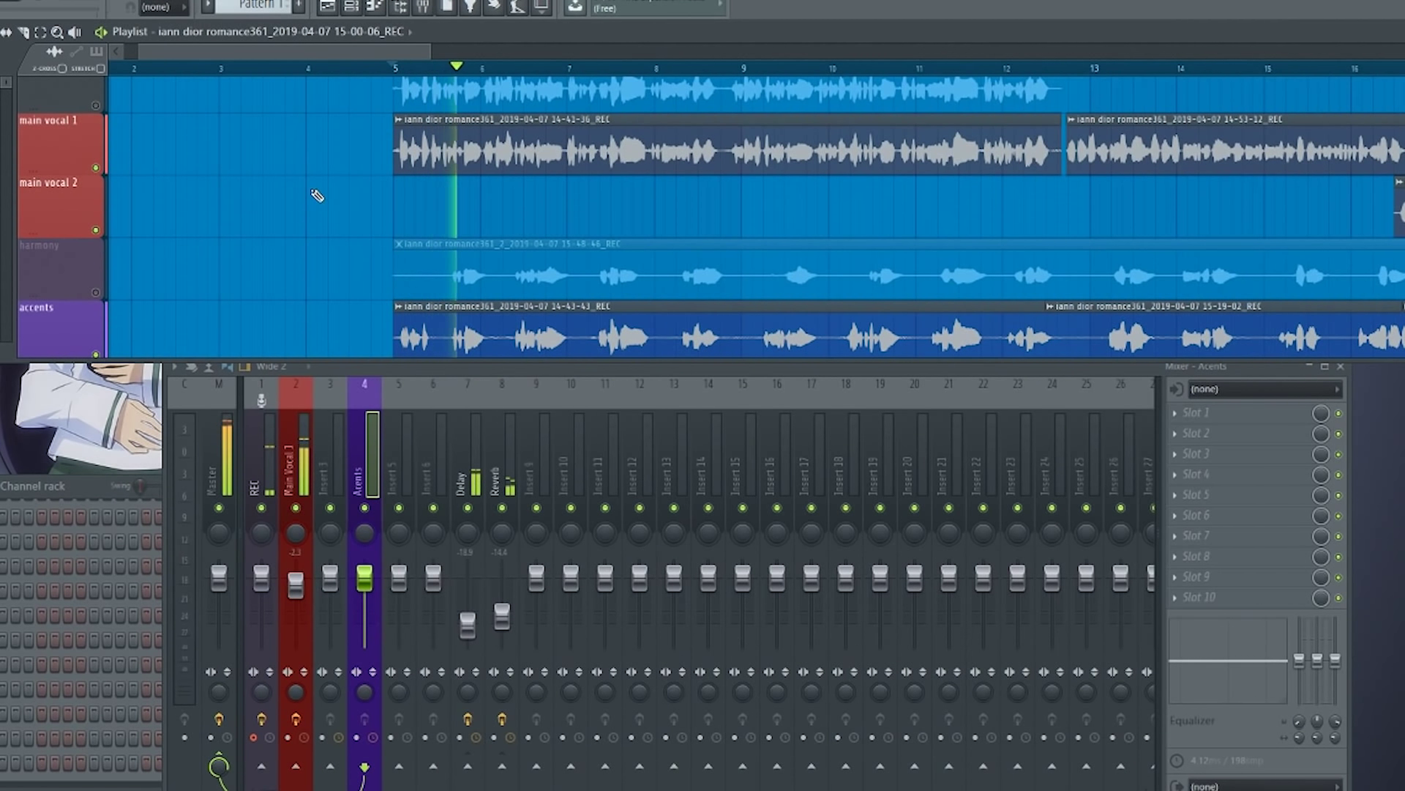
{"action": "key", "text": "space"}
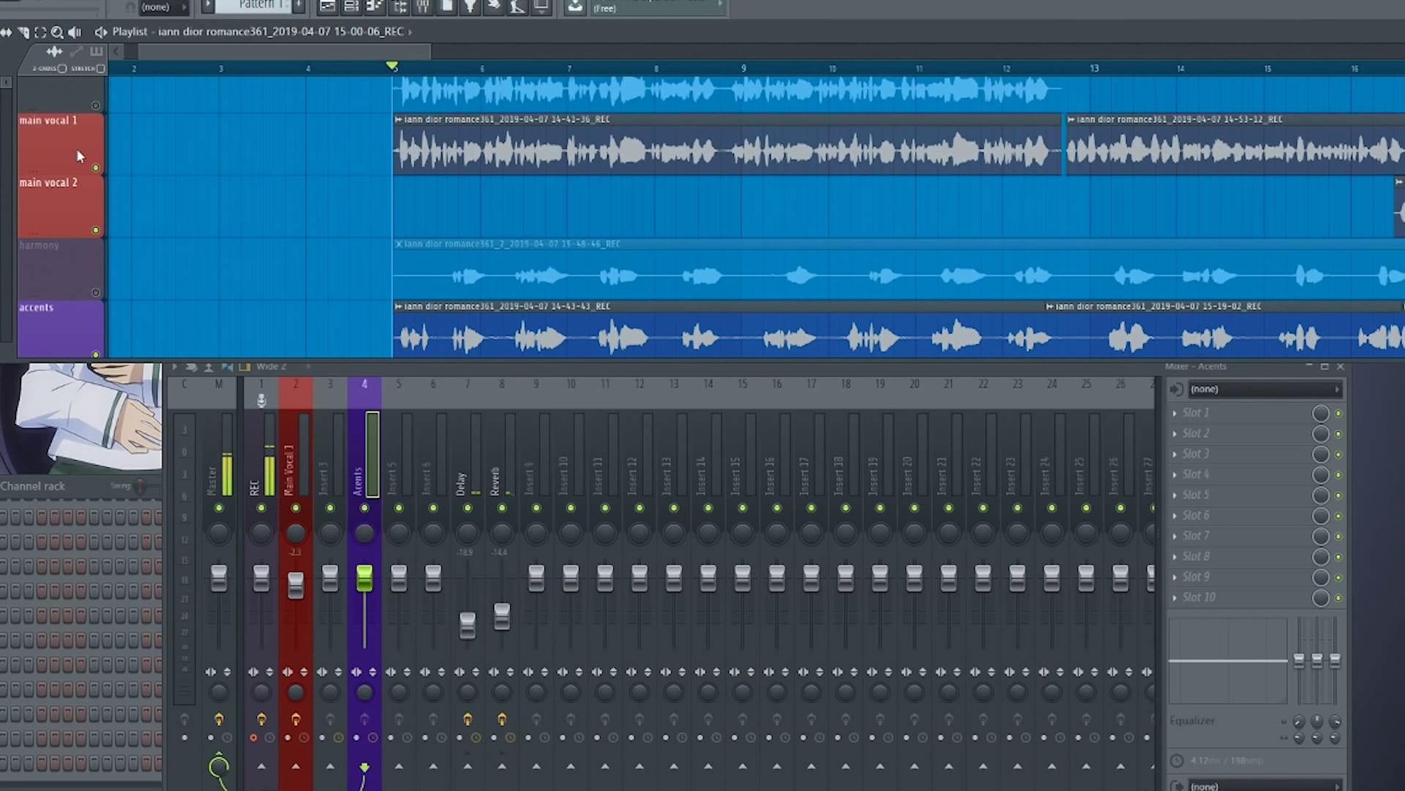
{"action": "left_click", "coordinate": [96, 168]}
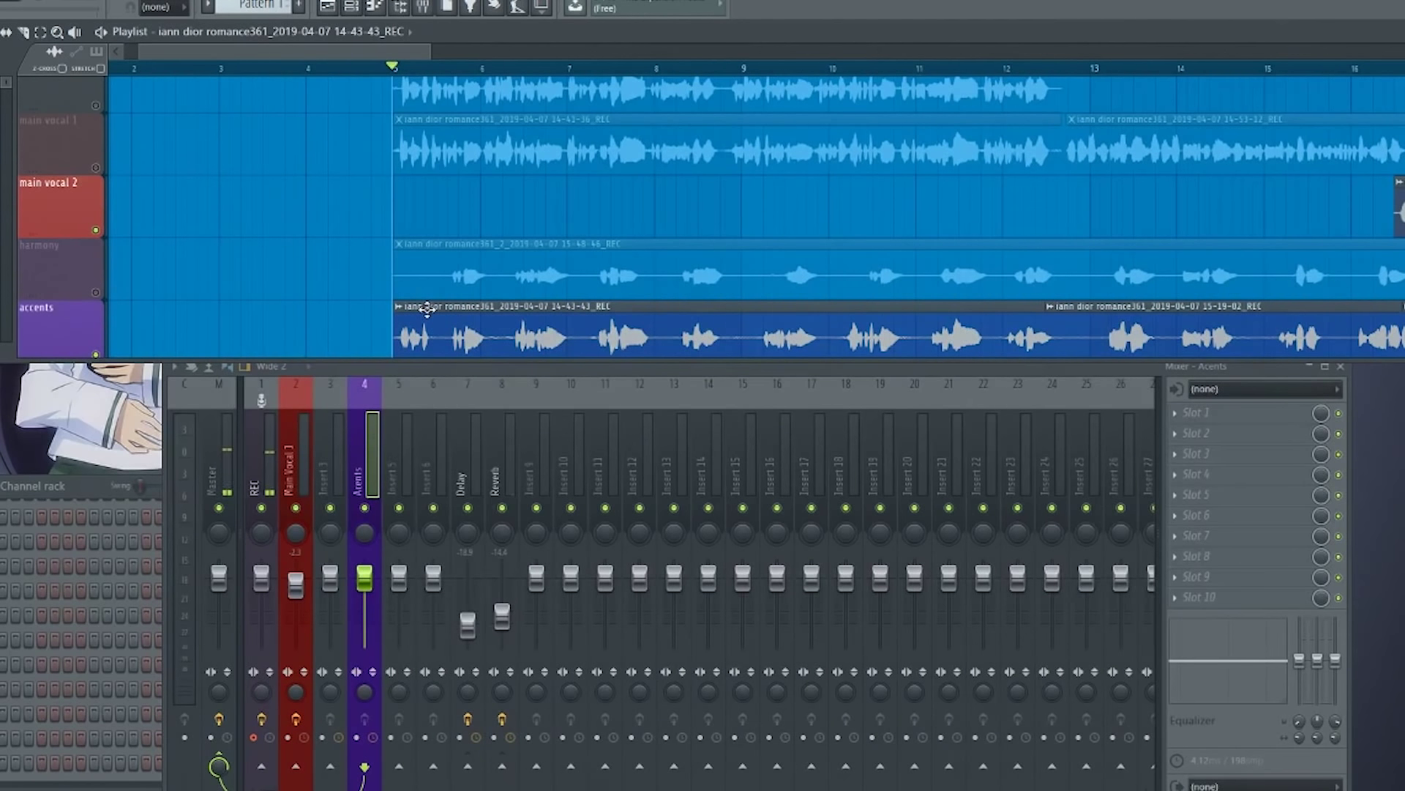
Route the accents clips 14-43-43_REC and 15-19-02_REC to mixer track 4.
{"action": "double_click", "coordinate": [426, 308]}
{"action": "left_click_drag", "start_coordinate": [243, 281], "coordinate": [243, 260]}
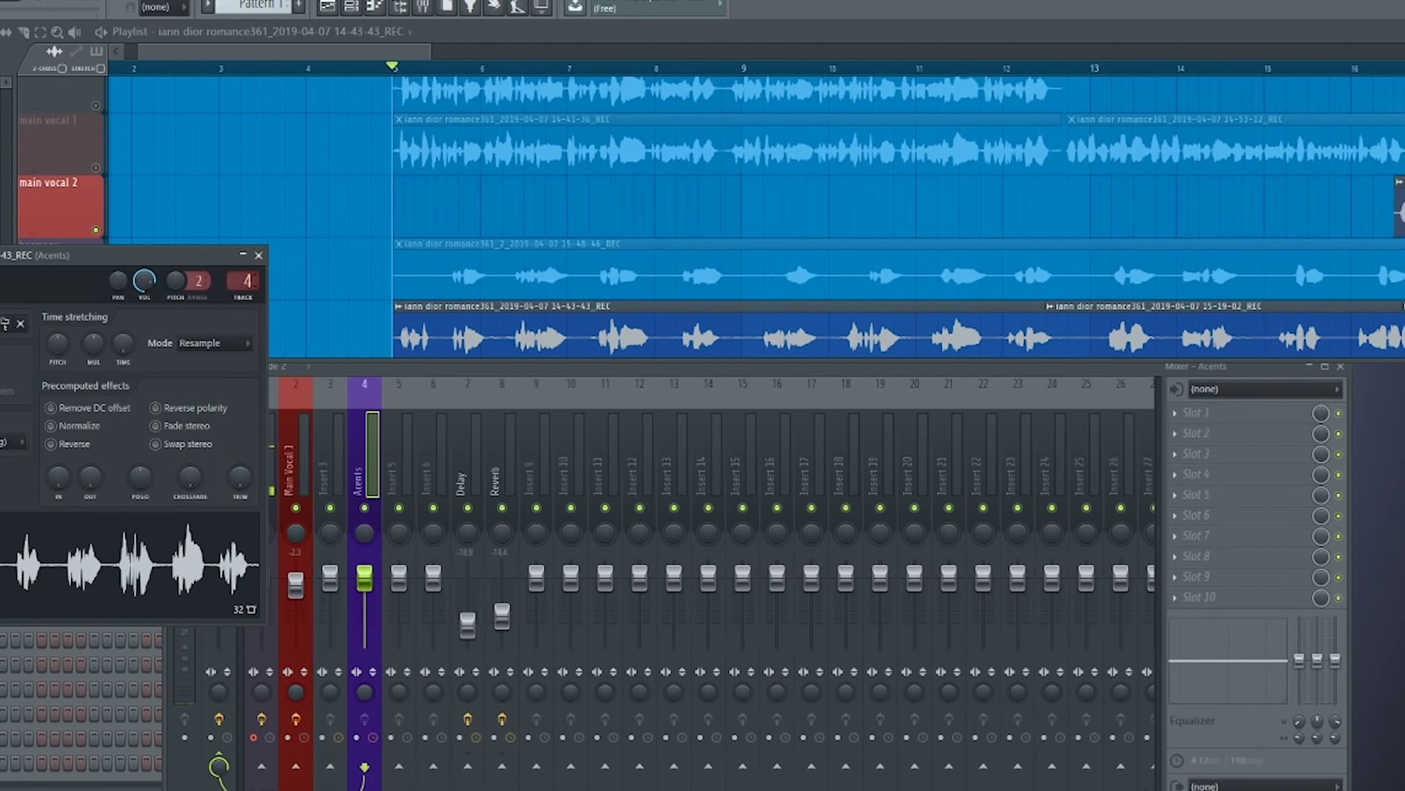
{"action": "left_click", "coordinate": [259, 256]}
{"action": "left_click_drag", "start_coordinate": [593, 286], "coordinate": [330, 86]}
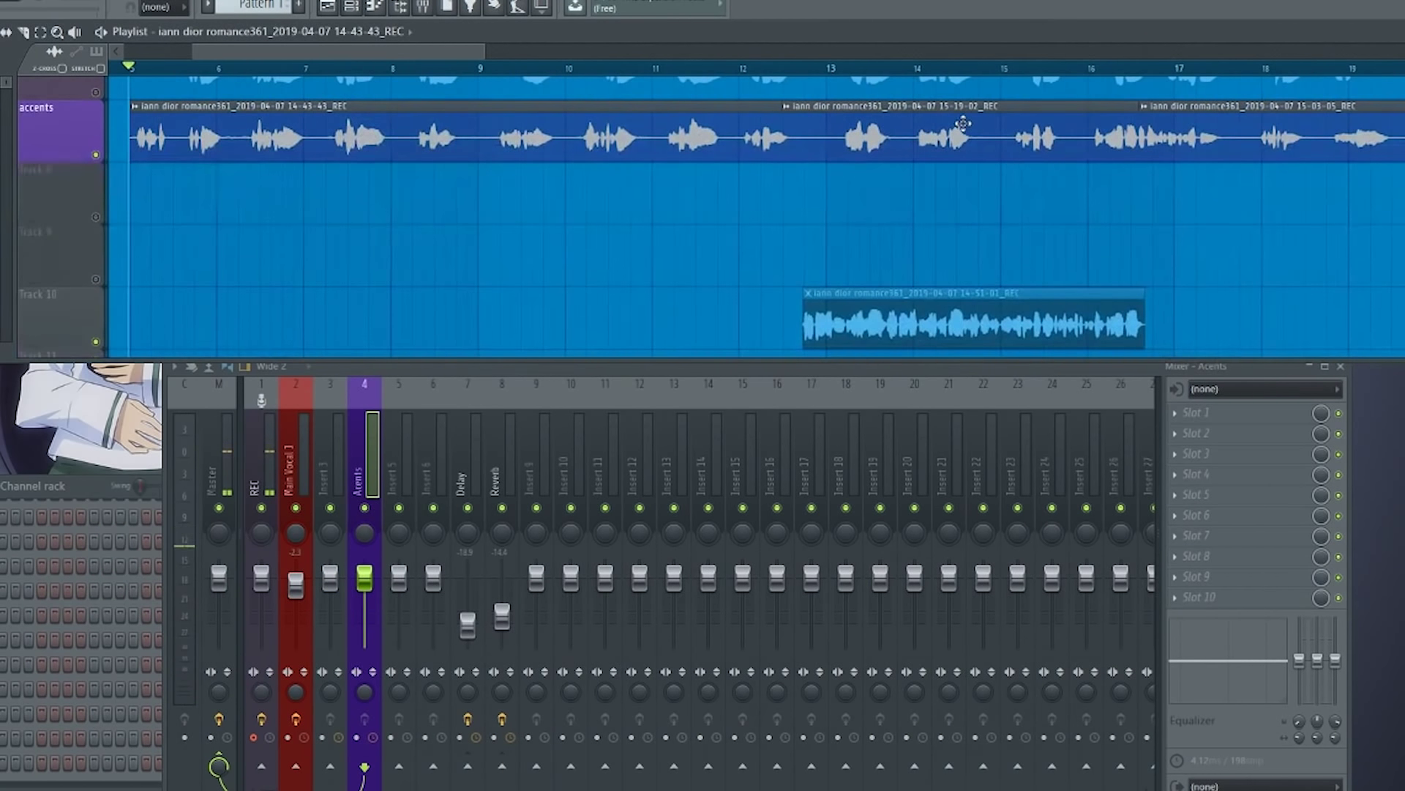
{"action": "double_click", "coordinate": [962, 124]}
{"action": "left_click_drag", "start_coordinate": [243, 281], "coordinate": [243, 267]}
{"action": "left_click", "coordinate": [258, 255]}
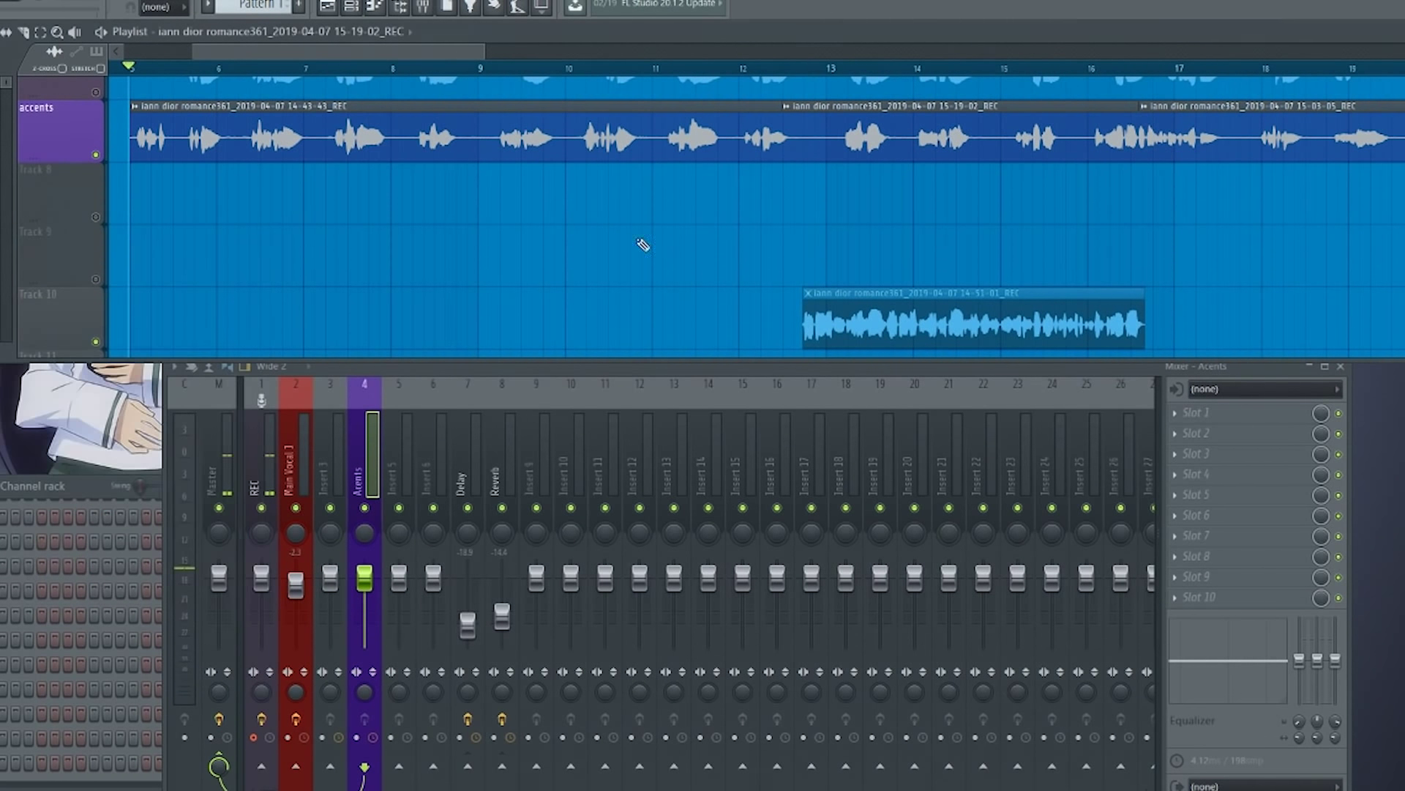
Route the accents clips 15-03-05_REC and 15-10-44_REC to mixer track 4.
{"action": "left_click_drag", "start_coordinate": [1145, 271], "coordinate": [733, 324]}
{"action": "double_click", "coordinate": [781, 190]}
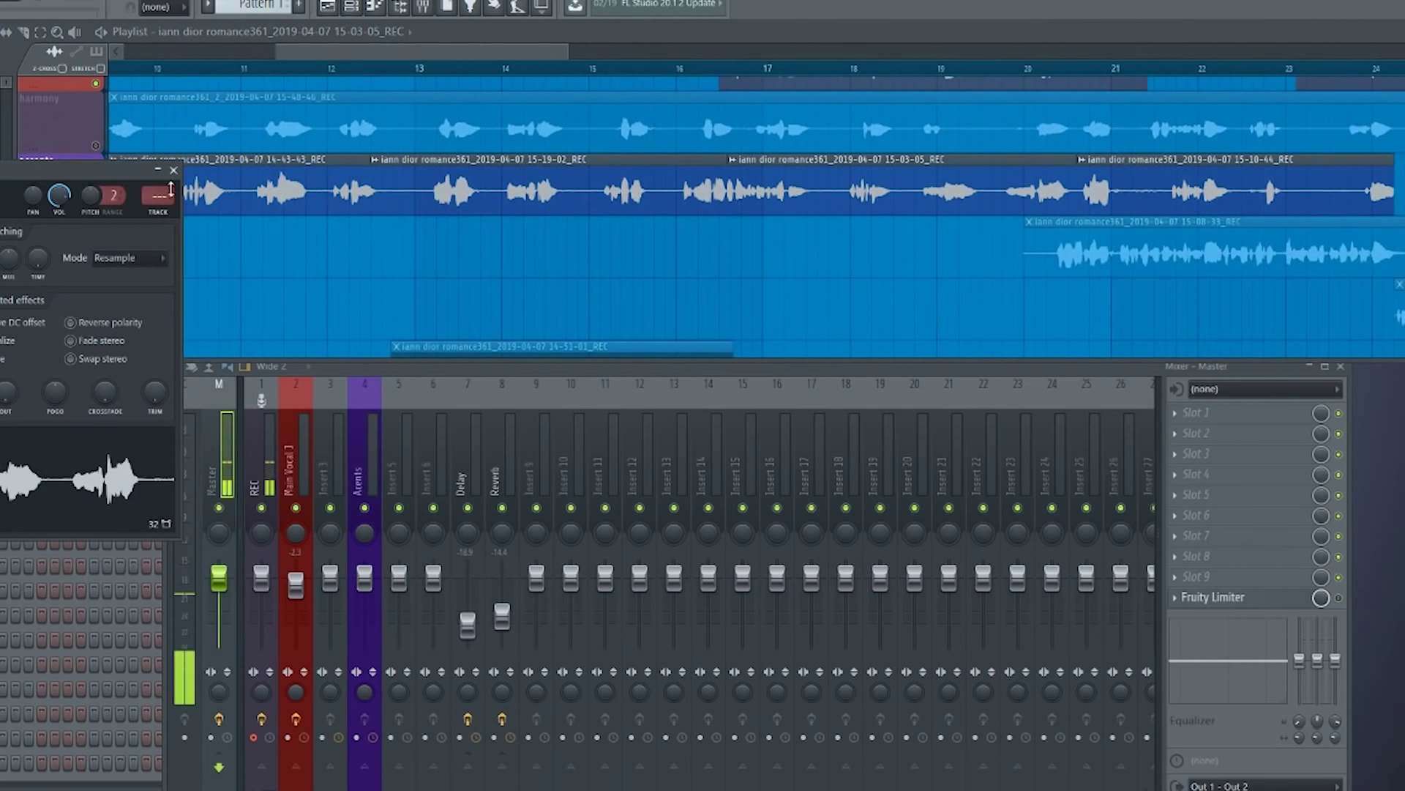
{"action": "left_click_drag", "start_coordinate": [159, 195], "coordinate": [159, 186]}
{"action": "left_click", "coordinate": [174, 170]}
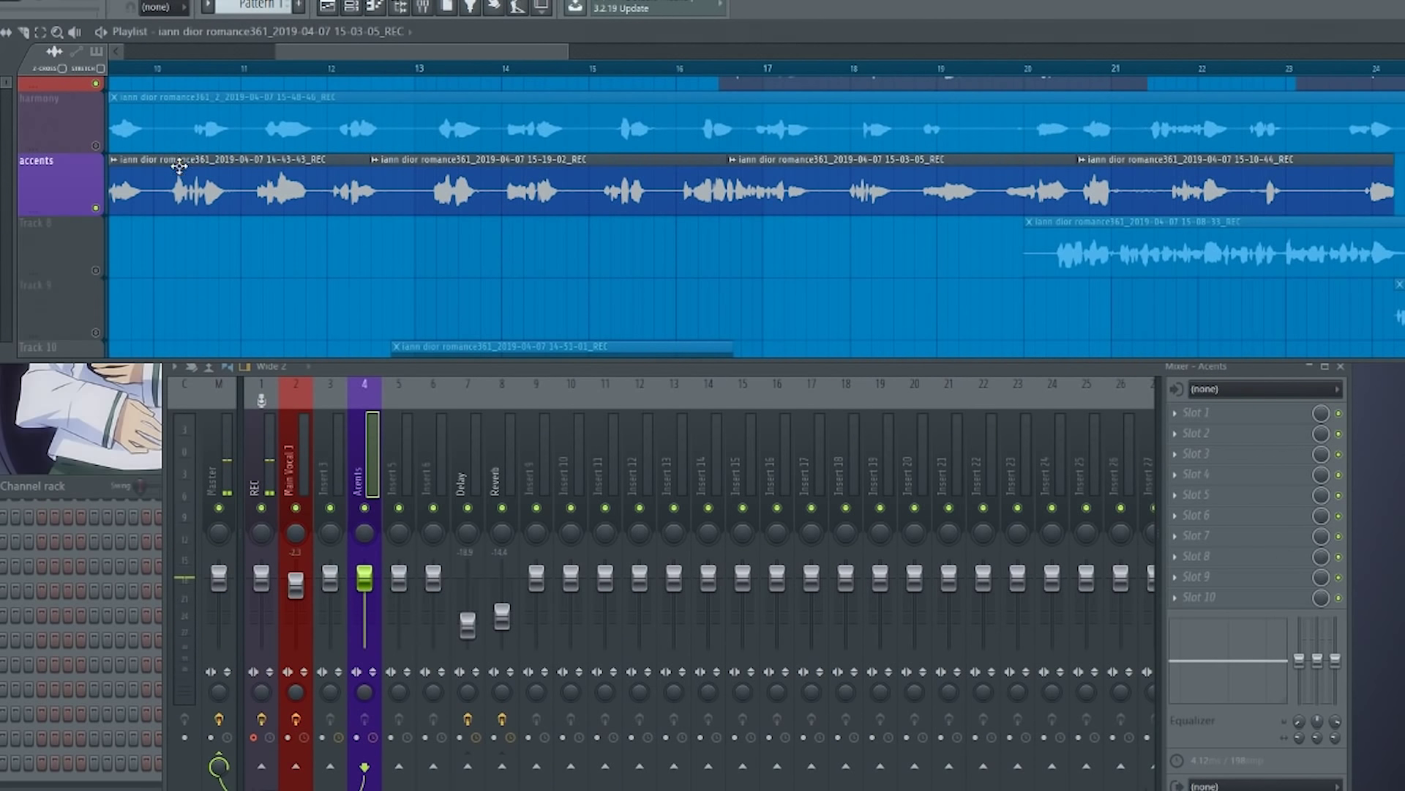
{"action": "left_click_drag", "start_coordinate": [820, 344], "coordinate": [628, 335]}
{"action": "double_click", "coordinate": [1009, 190]}
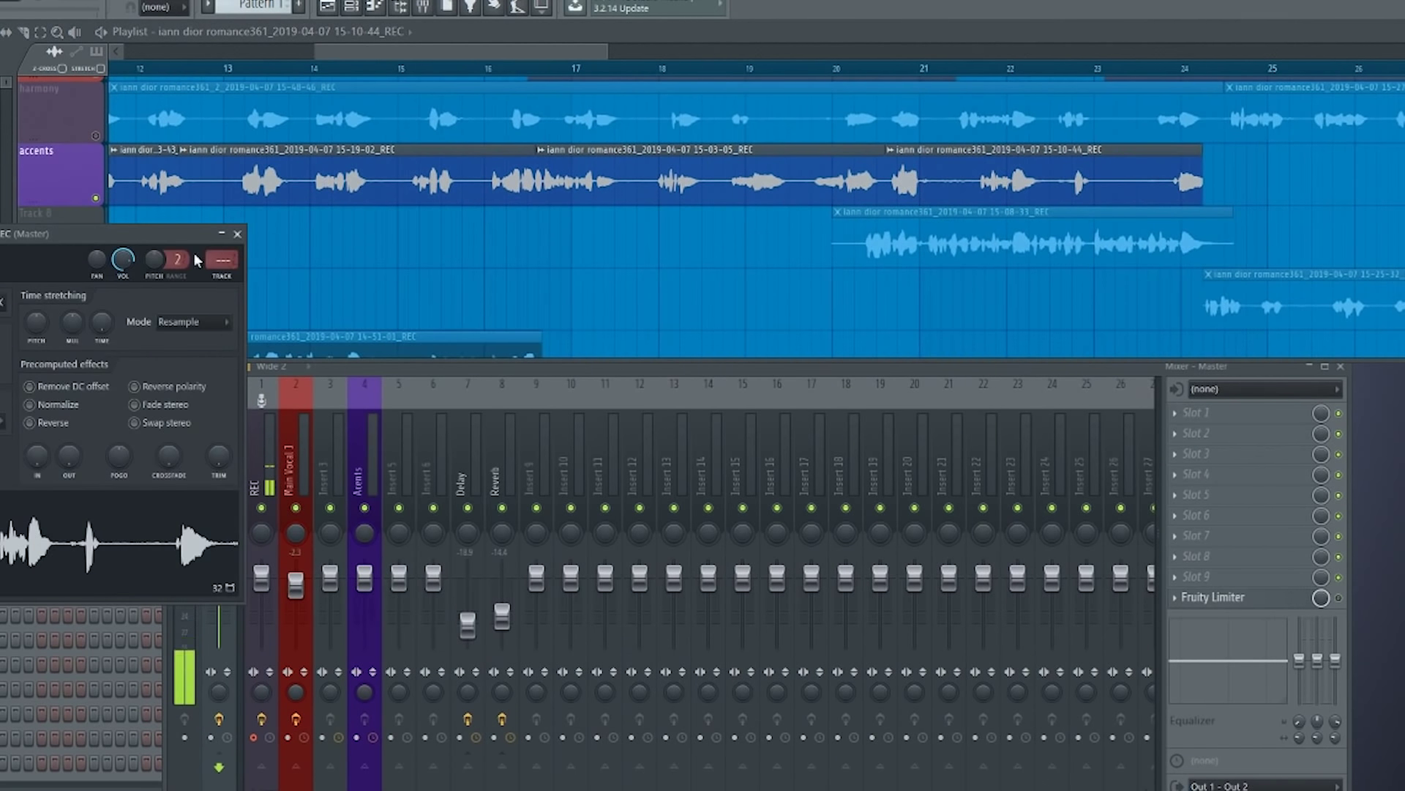
{"action": "left_click_drag", "start_coordinate": [223, 259], "coordinate": [222, 252]}
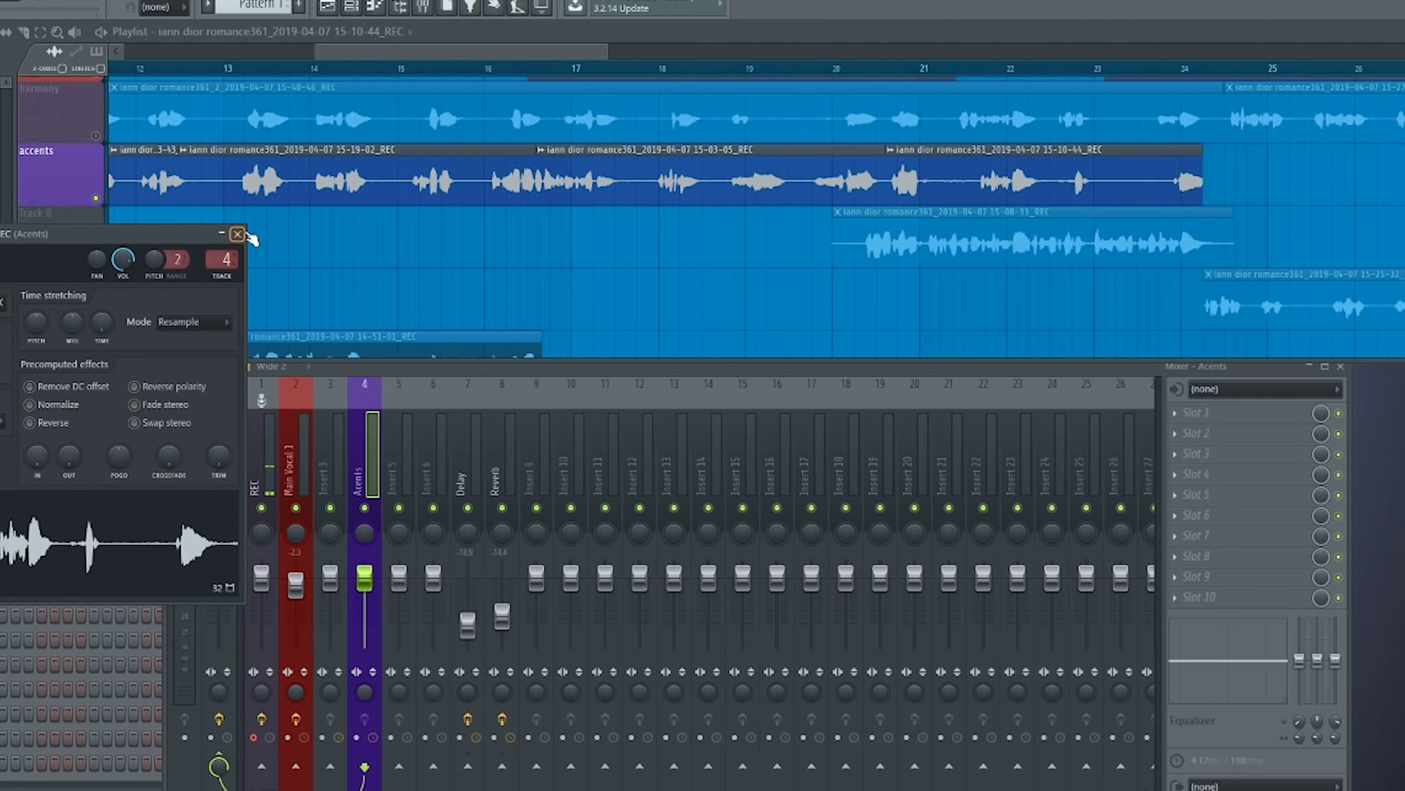
{"action": "left_click", "coordinate": [237, 234]}
Check the mixer routing of the last accents clip, near bar 28.
{"action": "scroll", "coordinate": [1080, 156], "scroll_direction": "right", "scroll_amount": 5}
{"action": "double_click", "coordinate": [1080, 155]}
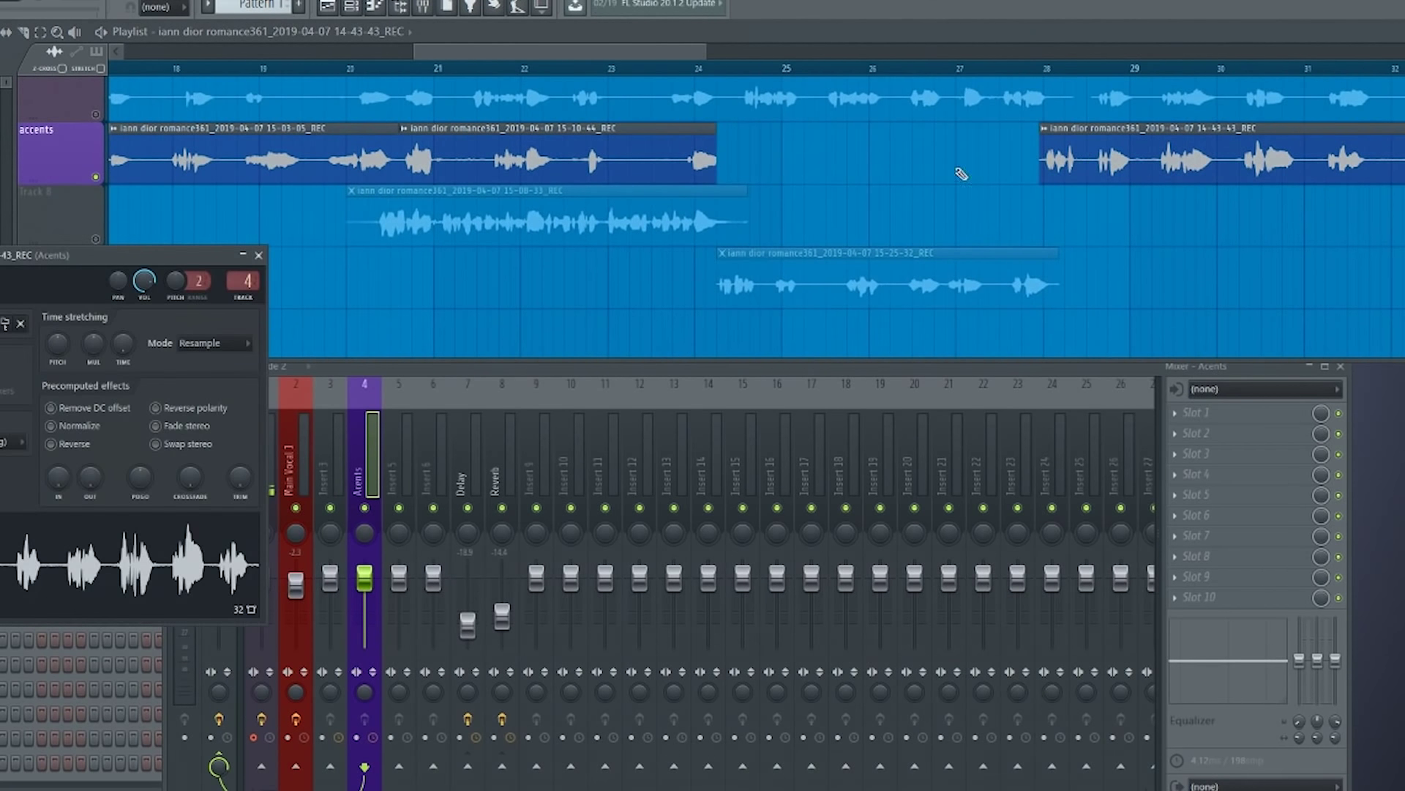
{"action": "left_click", "coordinate": [257, 256]}
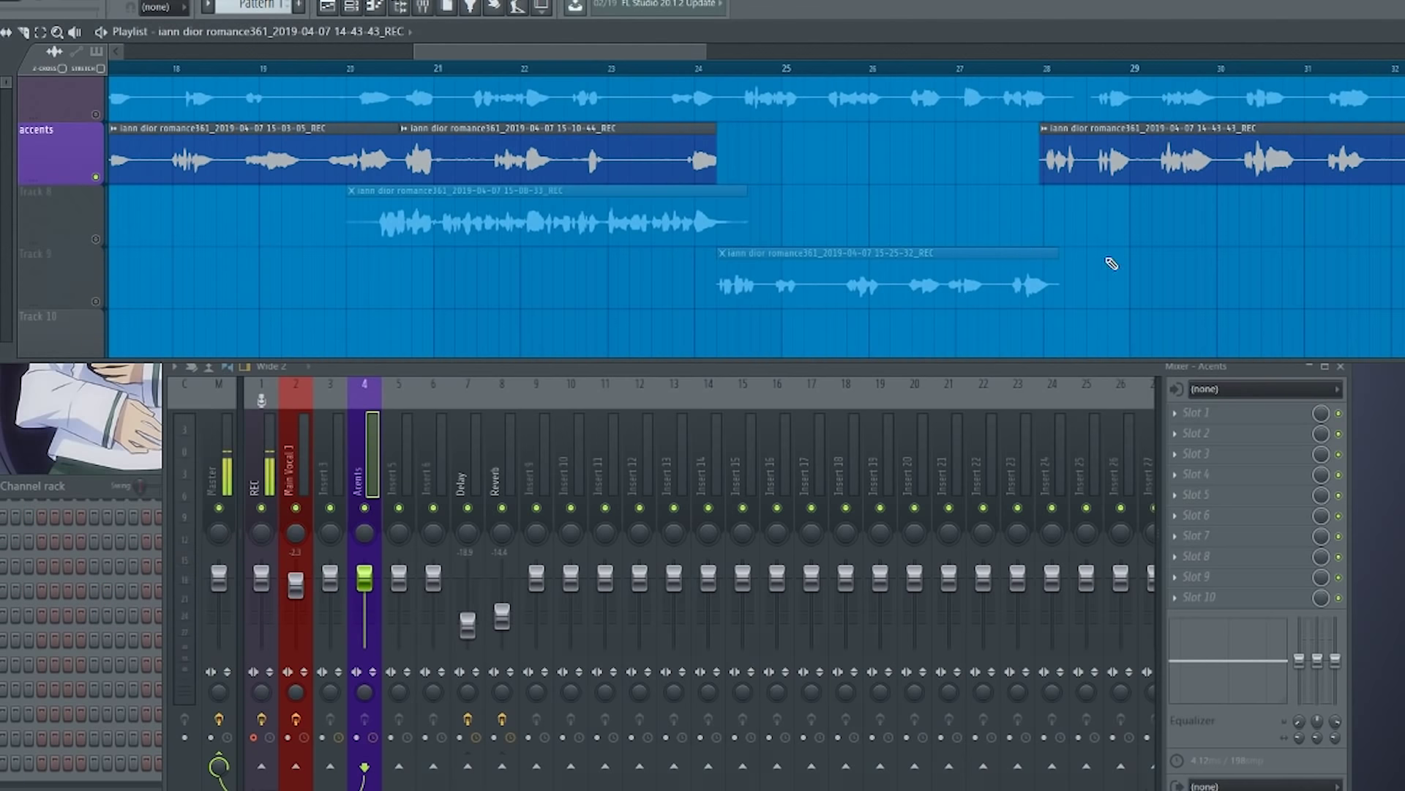
Examine the arrangement of the accents clips and their waveform phrases closely from bar 5 to bar 9.
{"action": "scroll", "coordinate": [1111, 260], "scroll_direction": "down", "scroll_amount": 5}
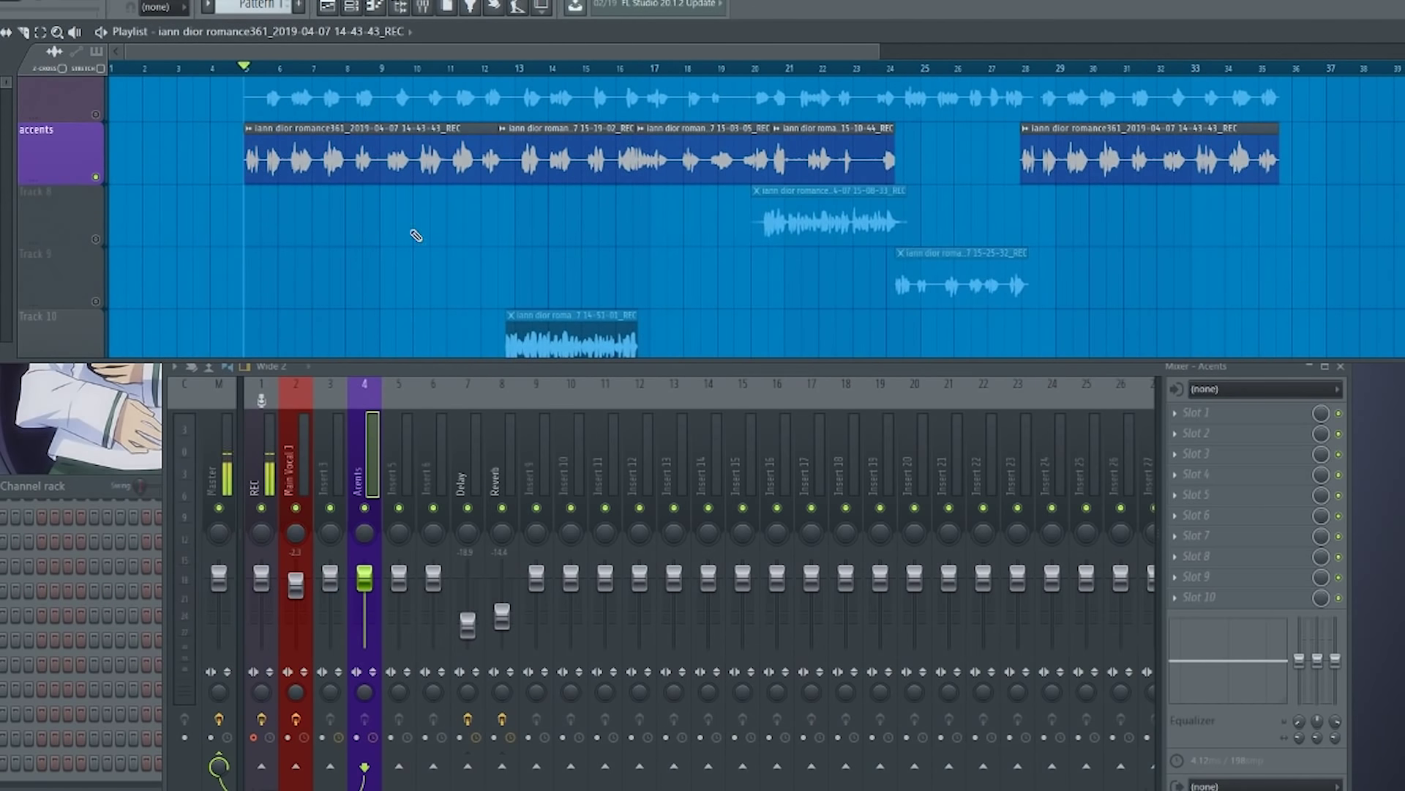
{"action": "scroll", "coordinate": [558, 257], "scroll_direction": "up", "scroll_amount": 1}
{"action": "scroll", "coordinate": [215, 249], "scroll_direction": "up", "scroll_amount": 4}
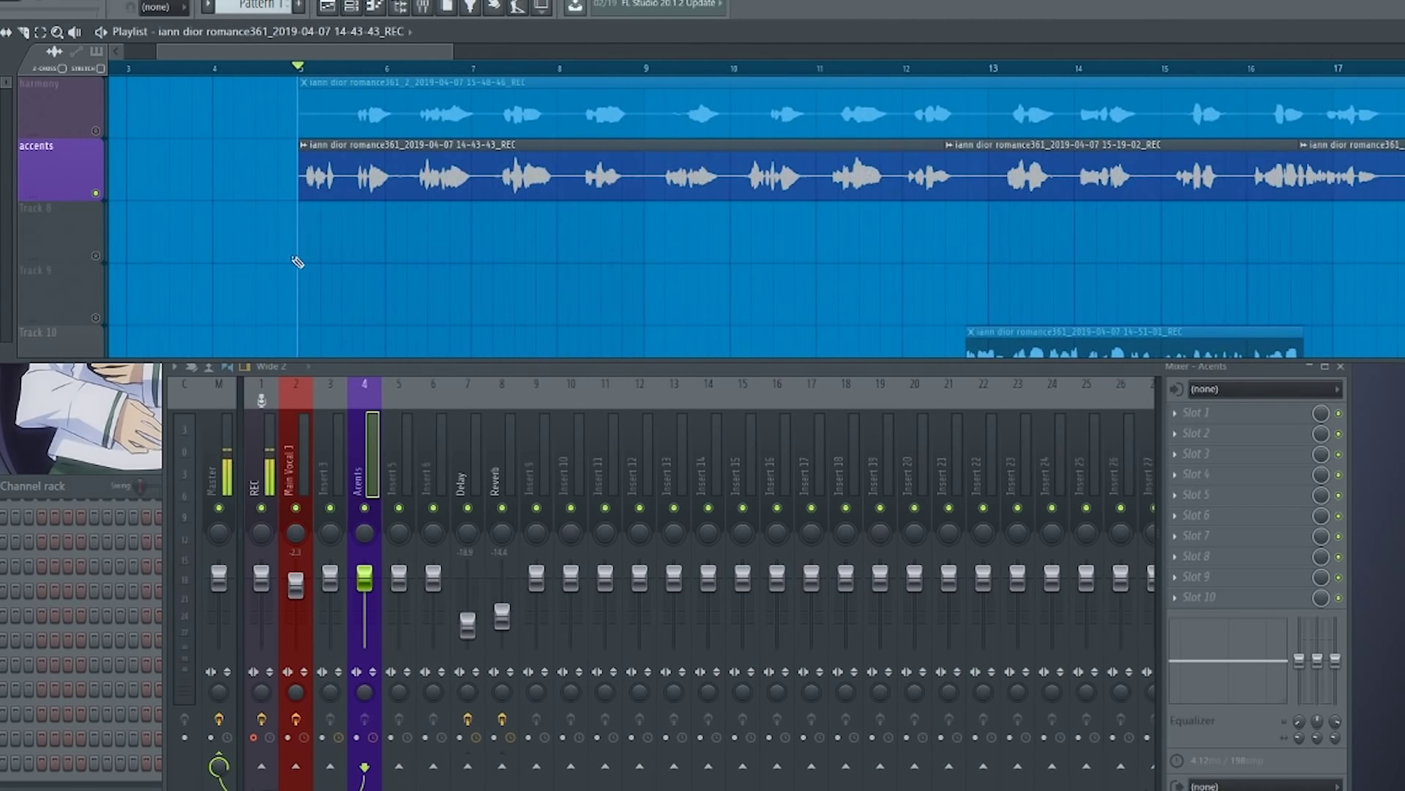
{"action": "scroll", "coordinate": [420, 273], "scroll_direction": "left", "scroll_amount": 2}
{"action": "scroll", "coordinate": [440, 300], "scroll_direction": "up", "scroll_amount": 3}
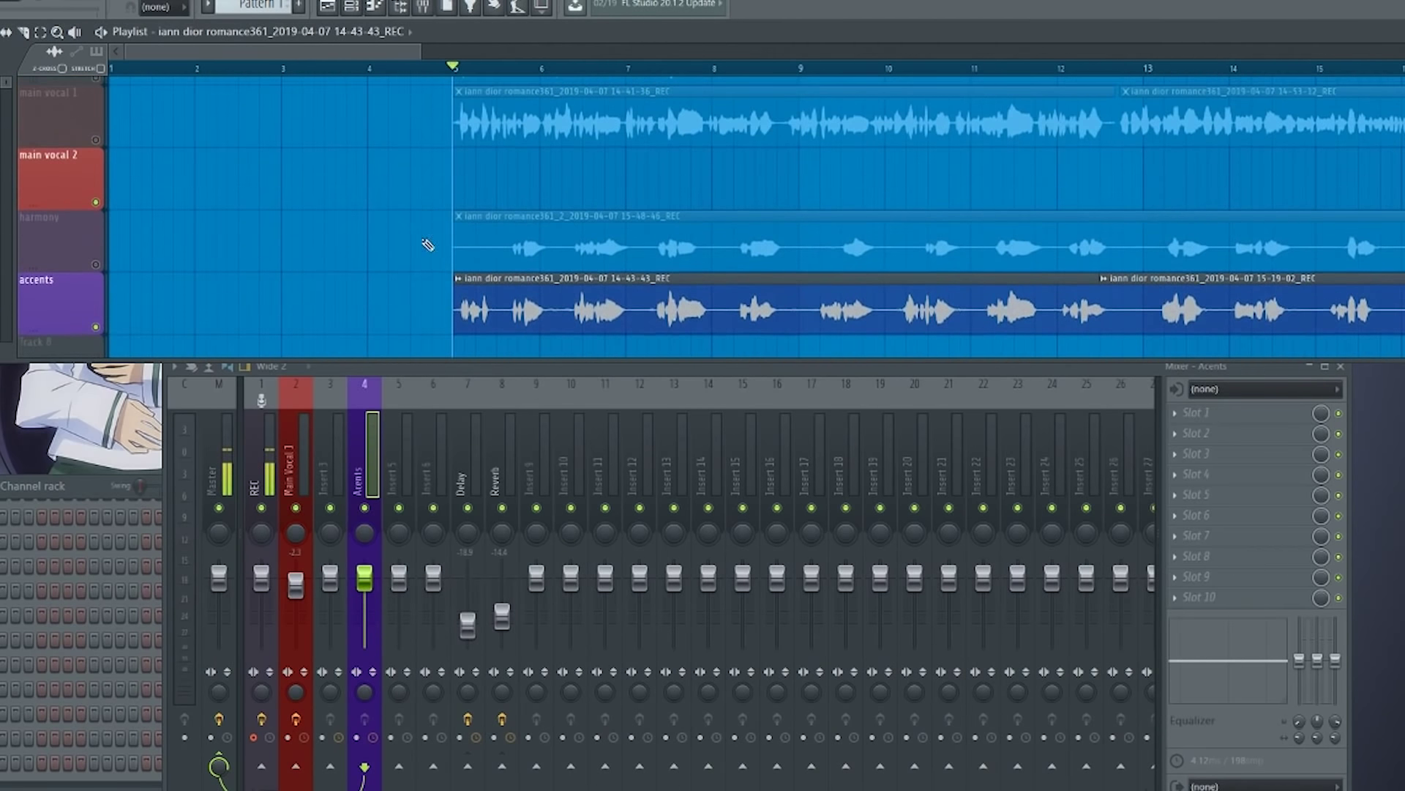
{"action": "scroll", "coordinate": [416, 213], "scroll_direction": "down", "scroll_amount": 1}
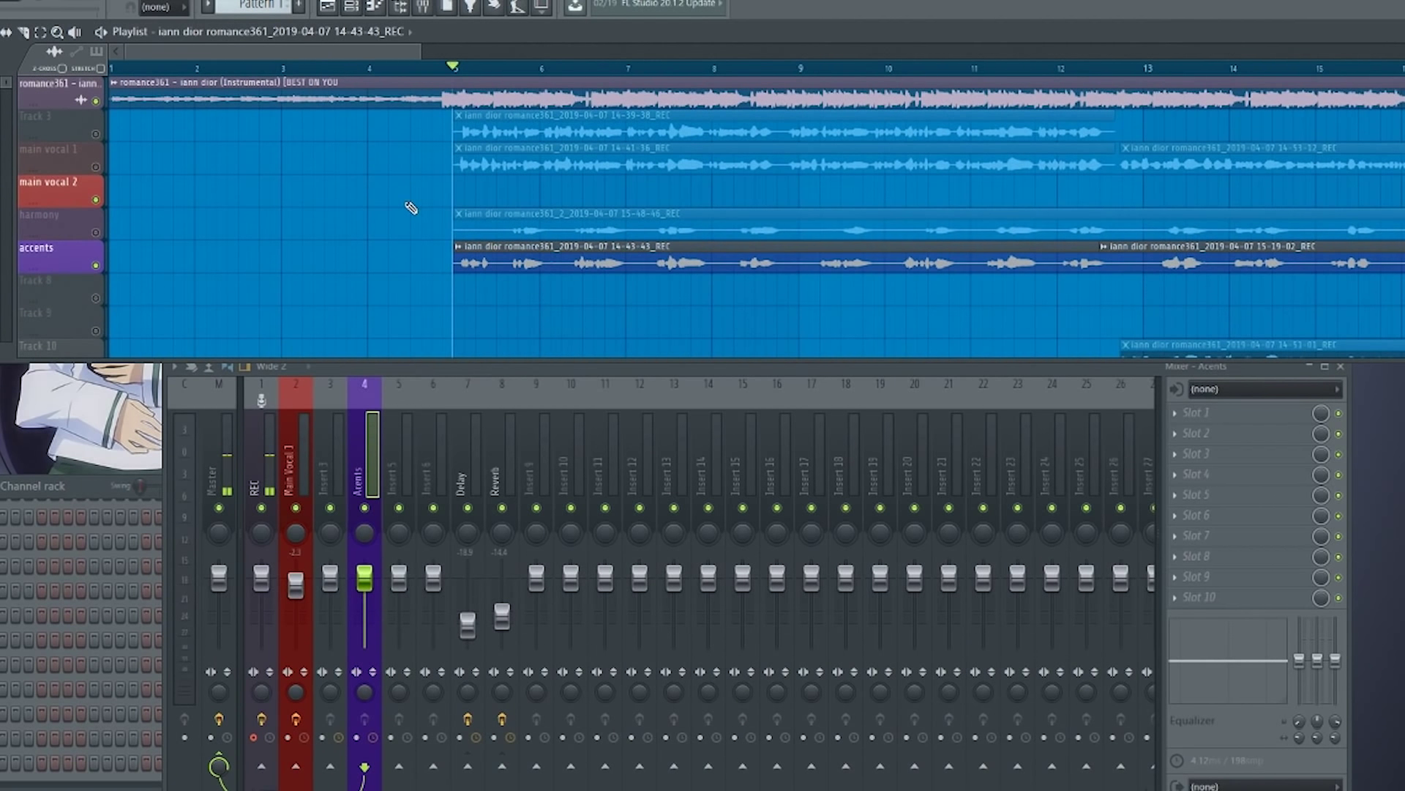
{"action": "scroll", "coordinate": [449, 311], "scroll_direction": "right", "scroll_amount": 2}
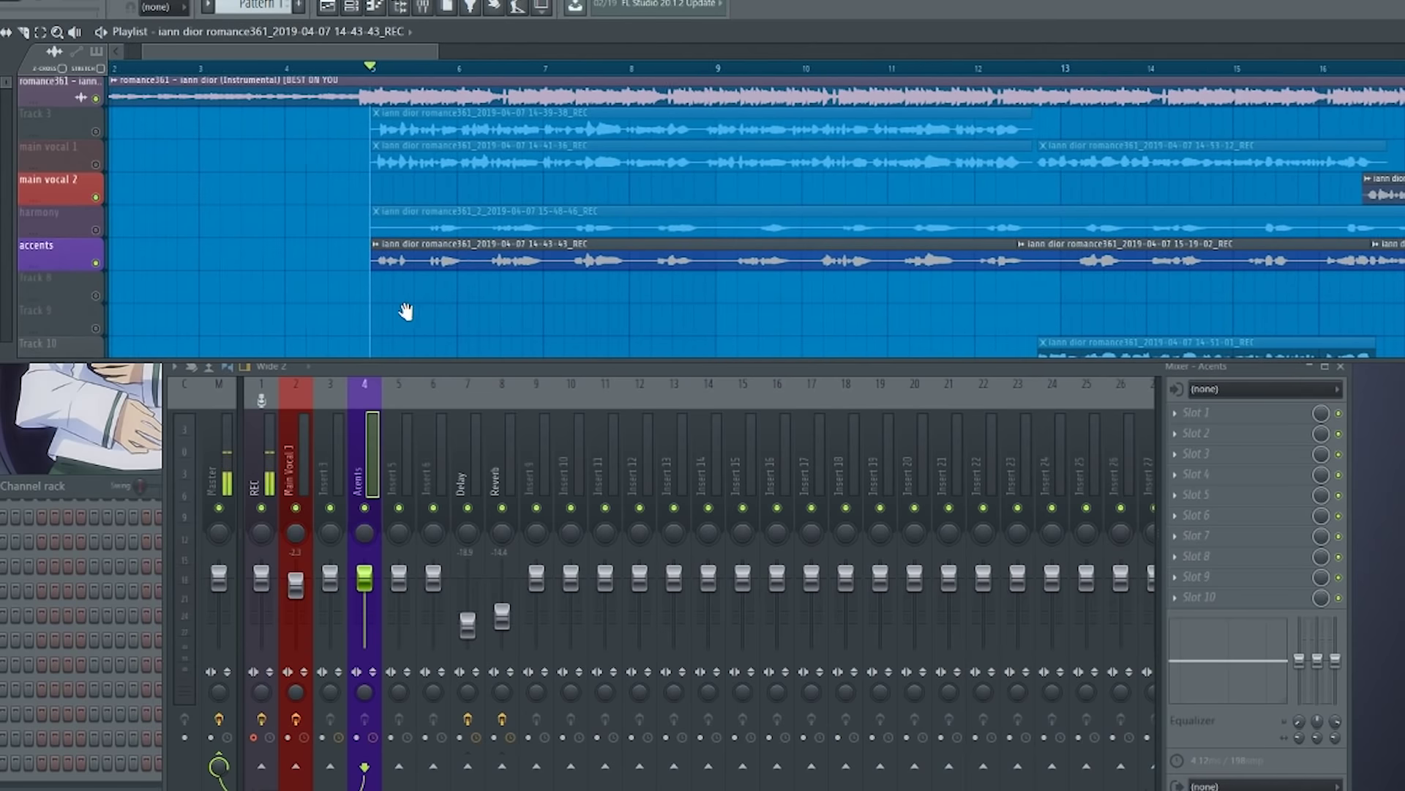
{"action": "mouse_move", "coordinate": [358, 350]}
{"action": "left_mouse_down"}
{"action": "mouse_move", "coordinate": [239, 265]}
{"action": "mouse_move", "coordinate": [424, 287]}
{"action": "mouse_move", "coordinate": [424, 270]}
{"action": "left_mouse_up"}
{"action": "scroll", "coordinate": [238, 265], "scroll_direction": "up", "scroll_amount": 1}
{"action": "scroll", "coordinate": [424, 270], "scroll_direction": "up", "scroll_amount": 4}
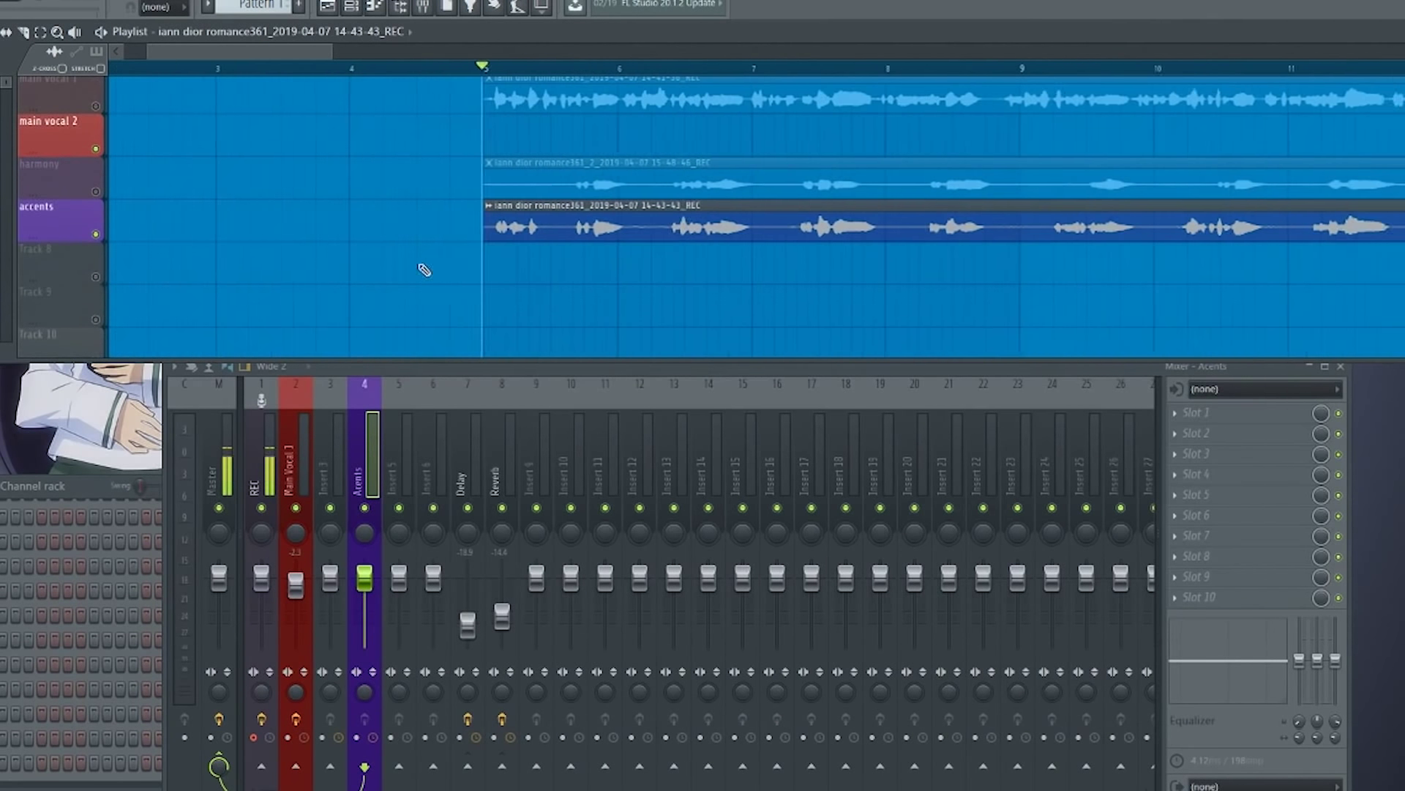
{"action": "scroll", "coordinate": [515, 345], "scroll_direction": "up", "scroll_amount": 3}
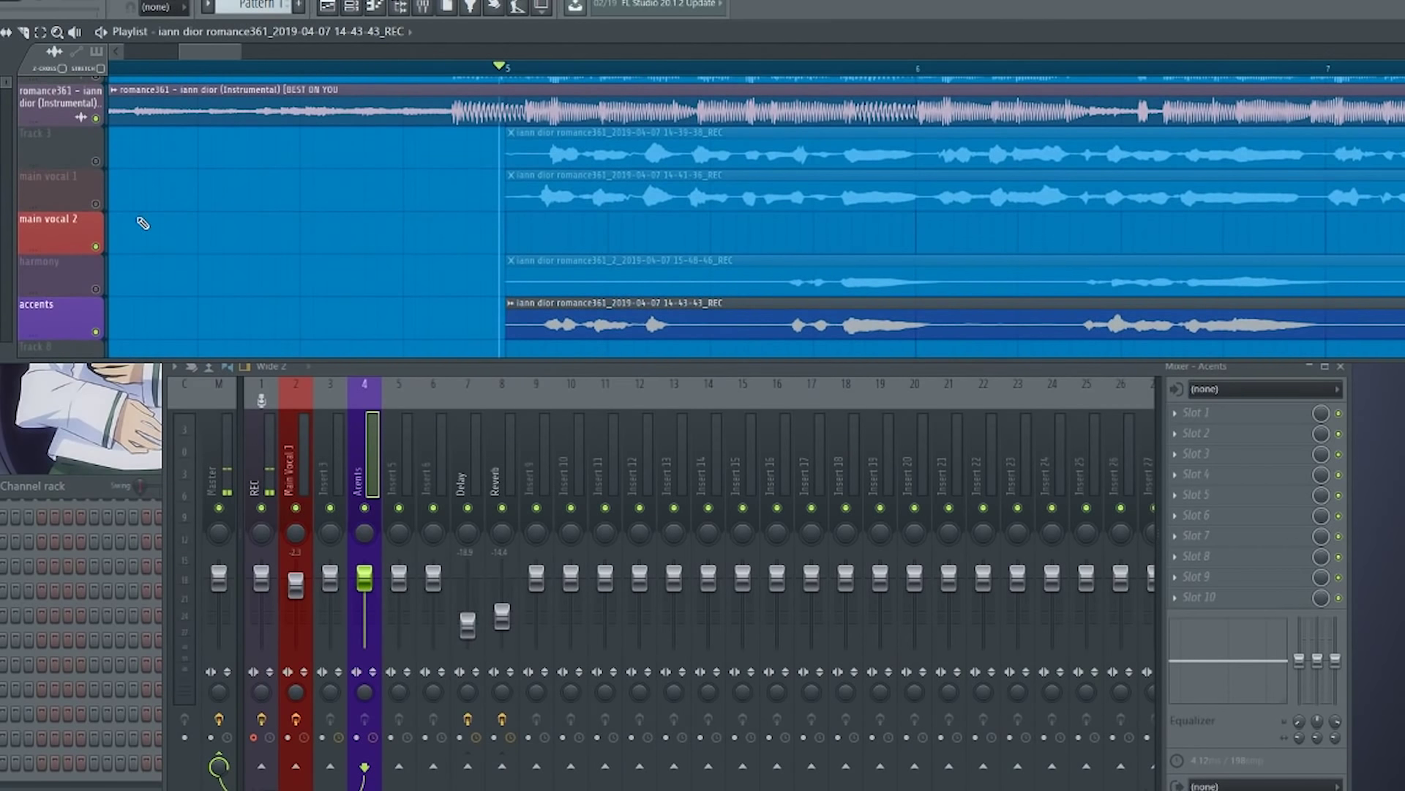
{"action": "left_click_drag", "start_coordinate": [473, 273], "coordinate": [423, 199]}
{"action": "scroll", "coordinate": [531, 316], "scroll_direction": "up", "scroll_amount": 2}
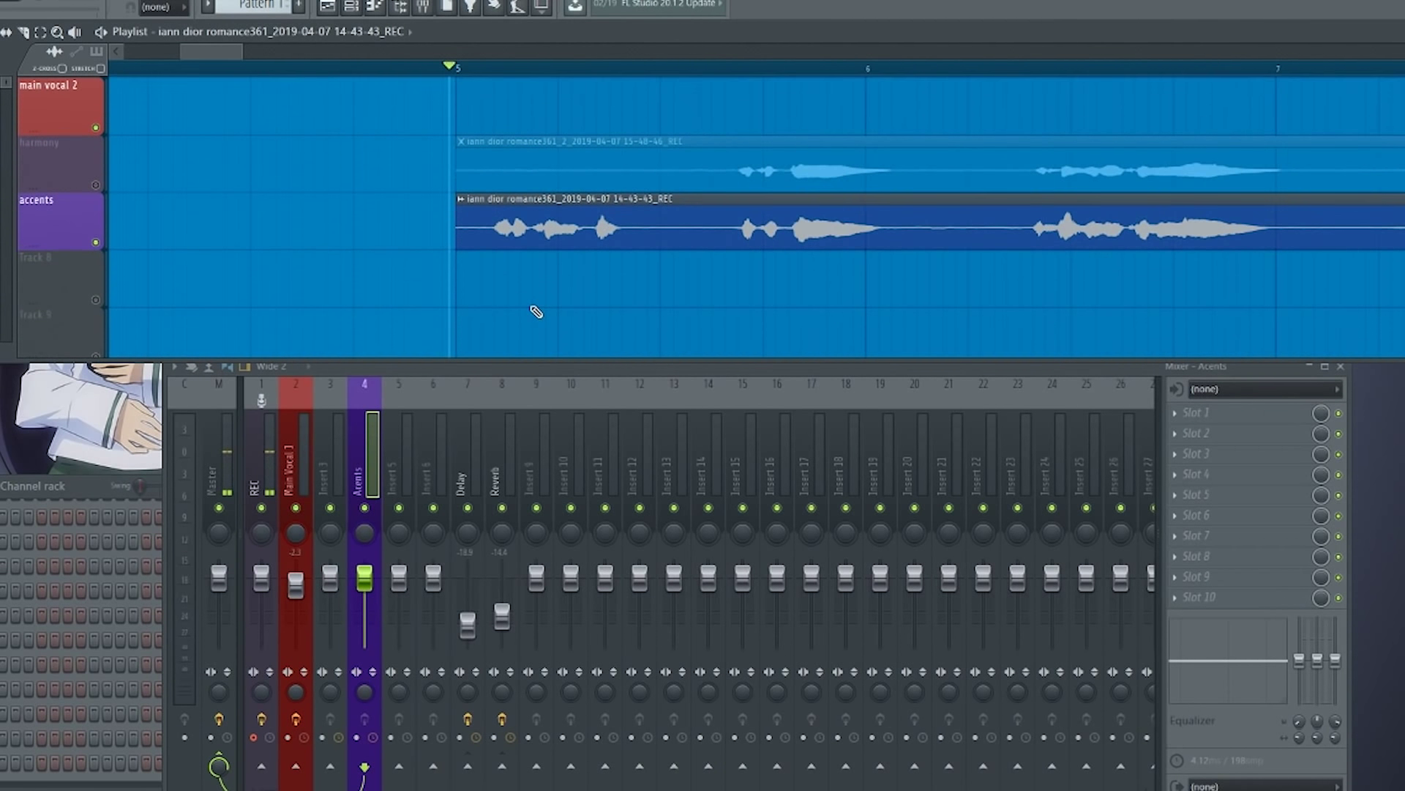
{"action": "scroll", "coordinate": [517, 311], "scroll_direction": "up", "scroll_amount": 1}
{"action": "left_click", "coordinate": [377, 460]}
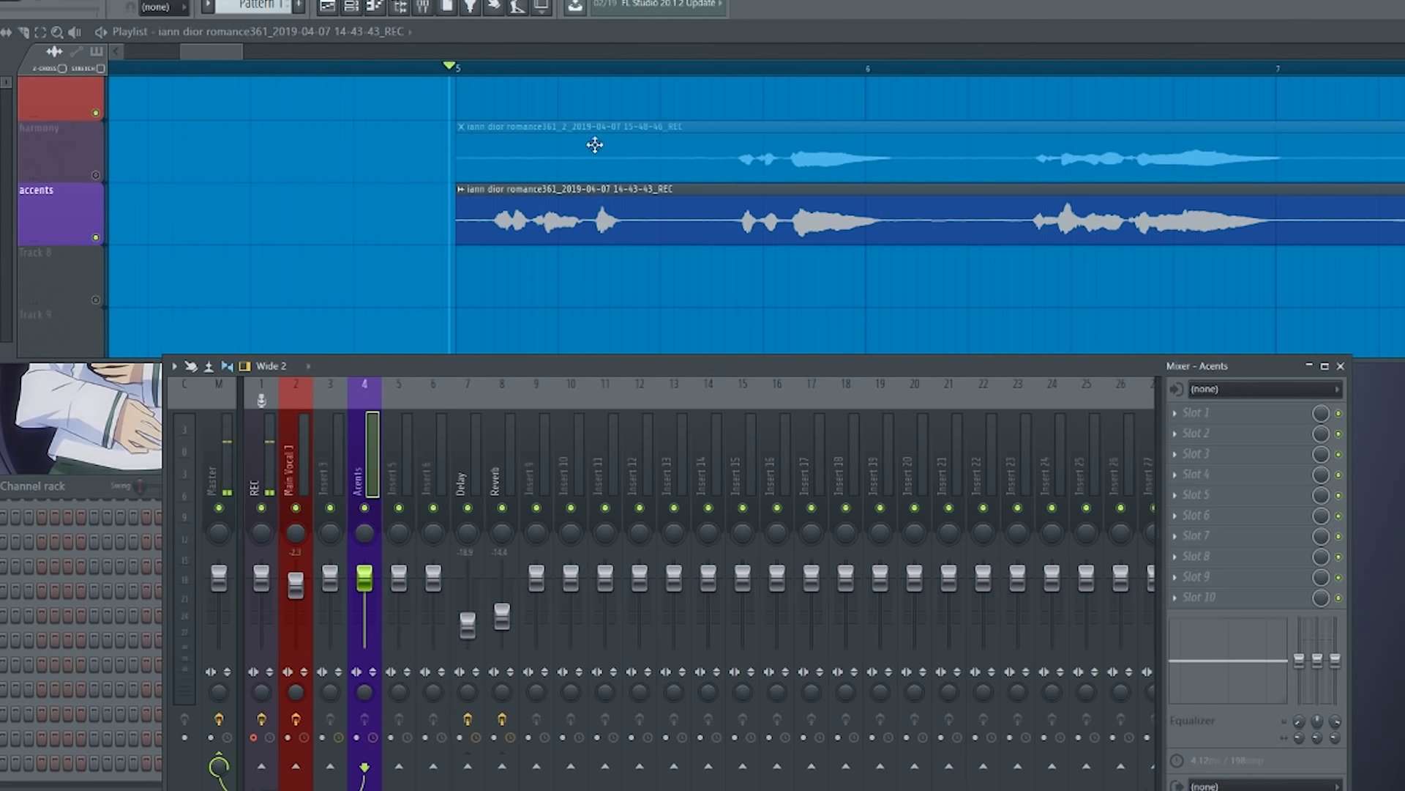
{"action": "left_click_drag", "start_coordinate": [920, 272], "coordinate": [552, 308]}
{"action": "left_click_drag", "start_coordinate": [937, 331], "coordinate": [483, 348]}
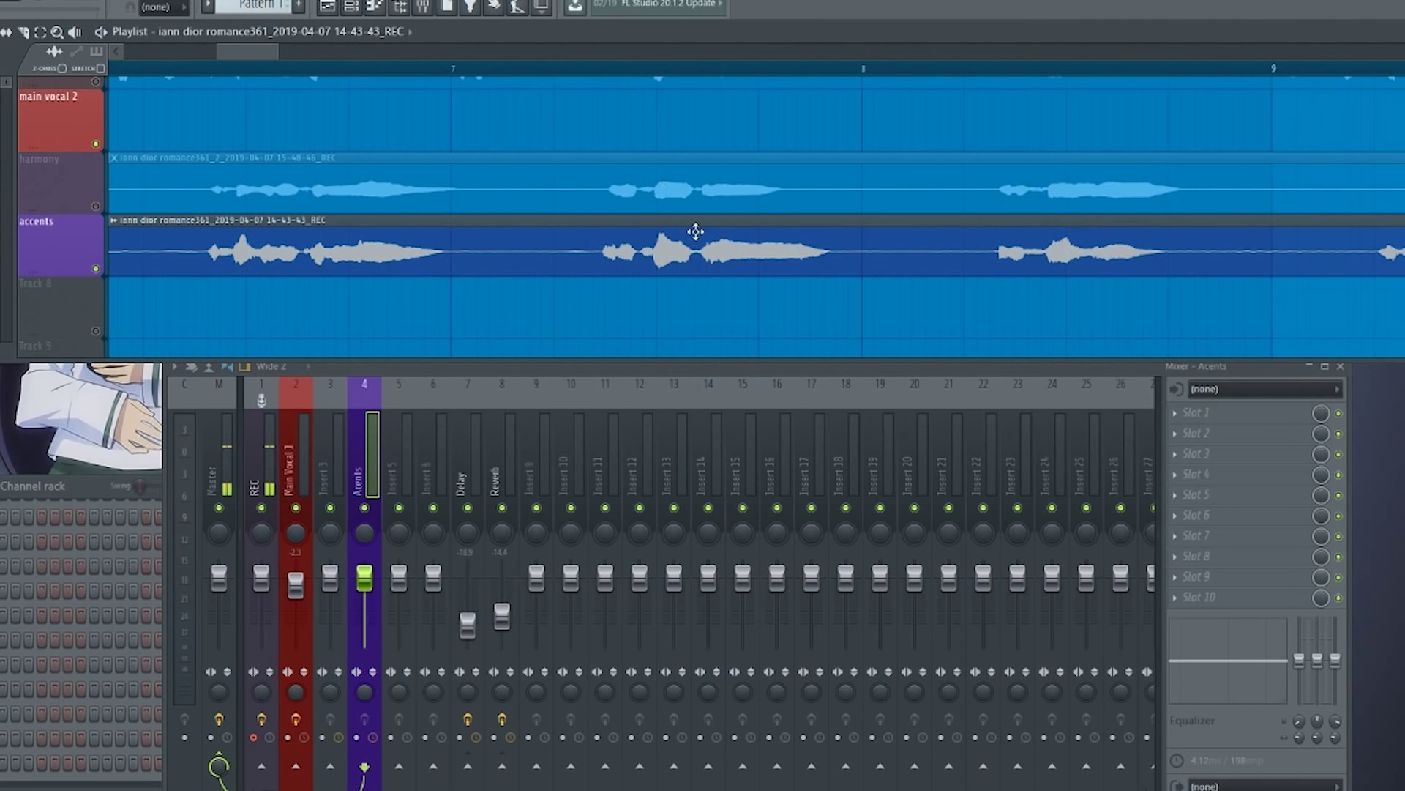
{"action": "left_click_drag", "start_coordinate": [751, 320], "coordinate": [935, 306]}
{"action": "left_click_drag", "start_coordinate": [593, 309], "coordinate": [1086, 300]}
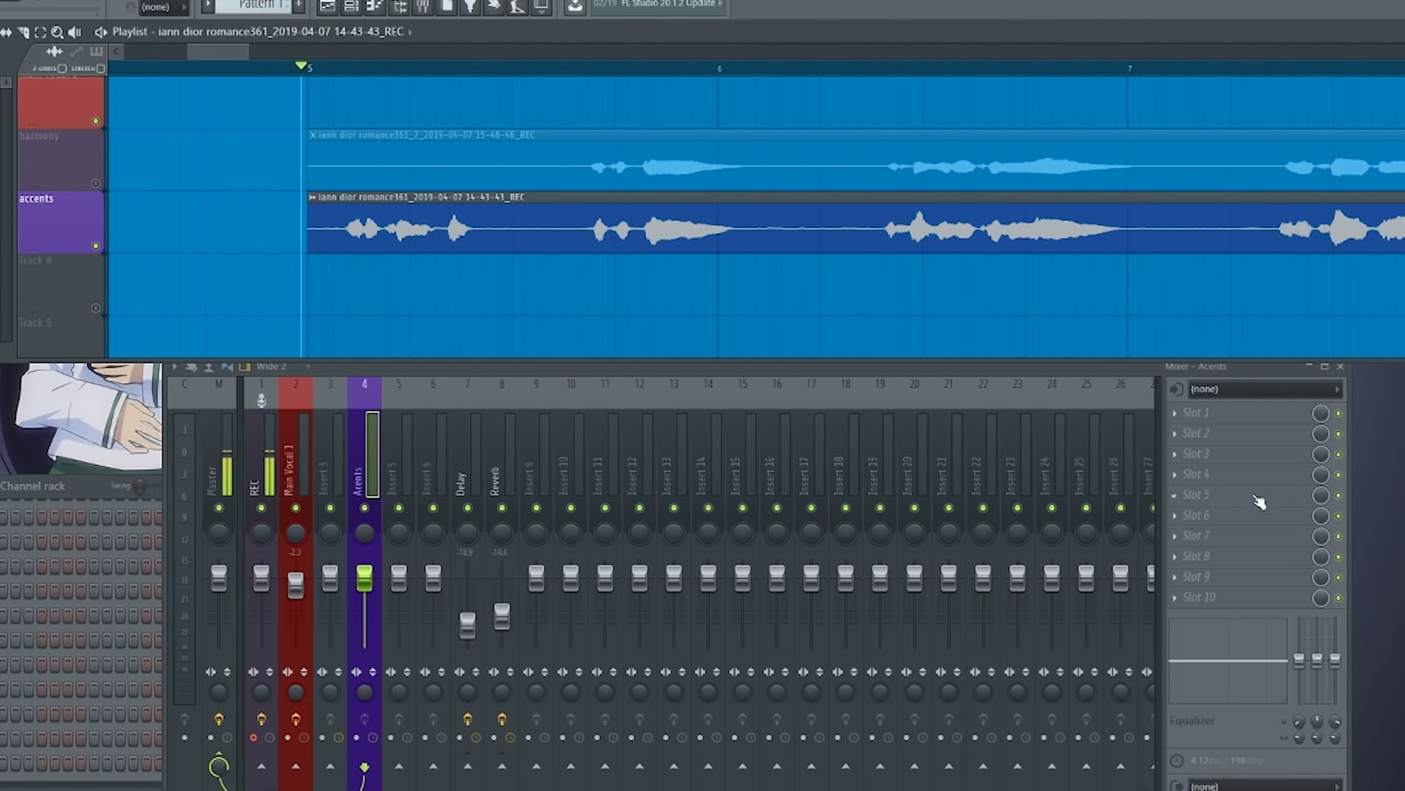
Load Fruity Limiter in slot 2 of the Acents mixer track and play the accents through it in compressor mode.
{"action": "left_click", "coordinate": [1218, 441]}
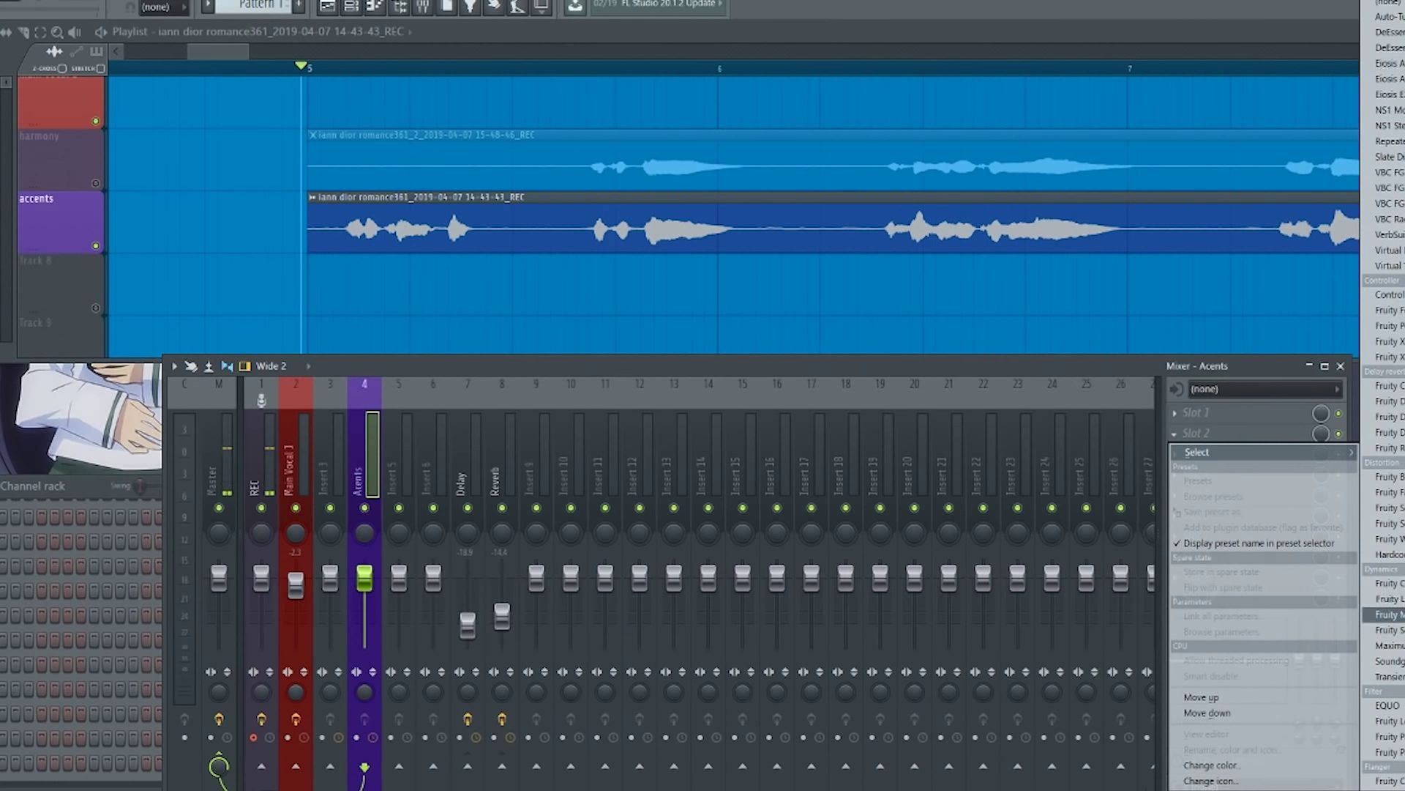
{"action": "left_click", "coordinate": [1385, 599]}
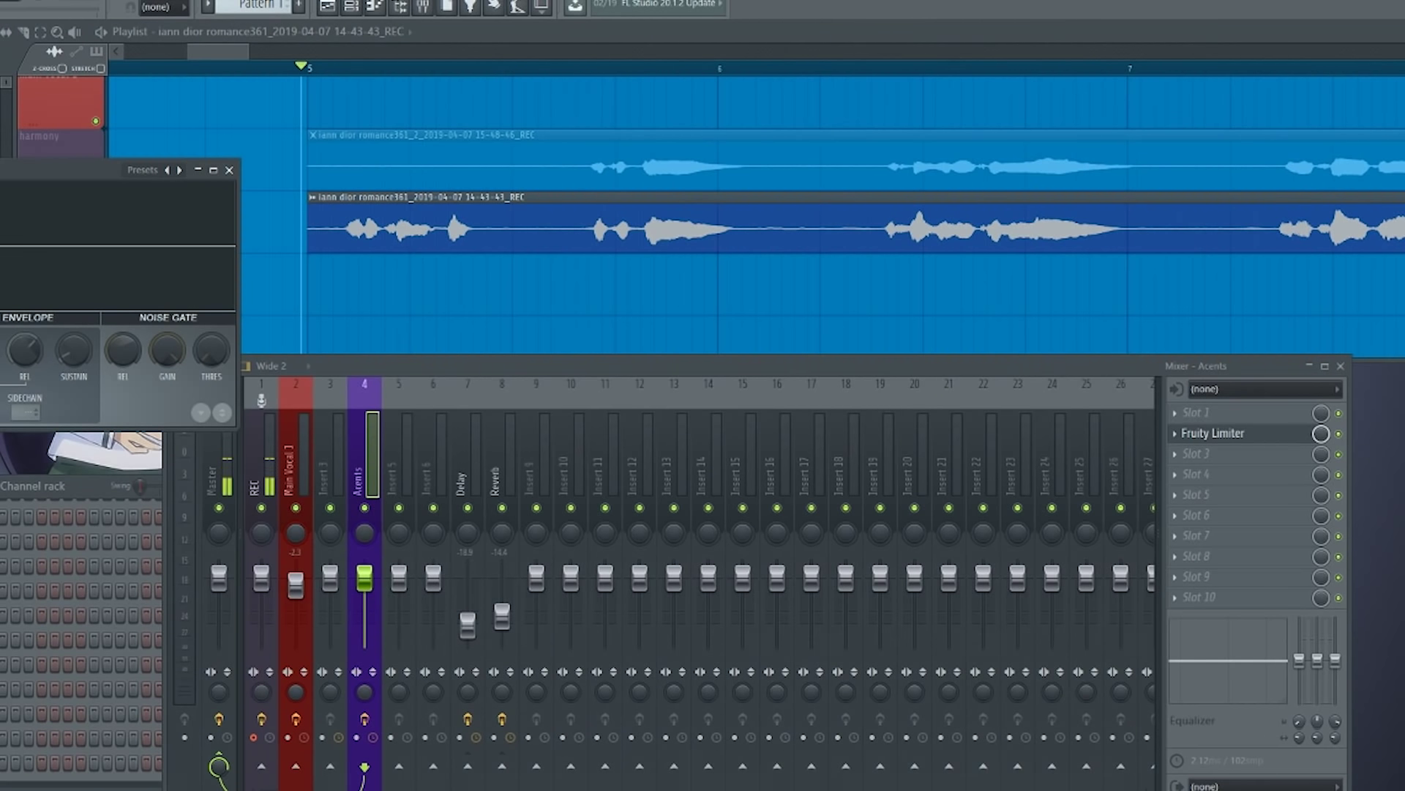
{"action": "key", "text": "space"}
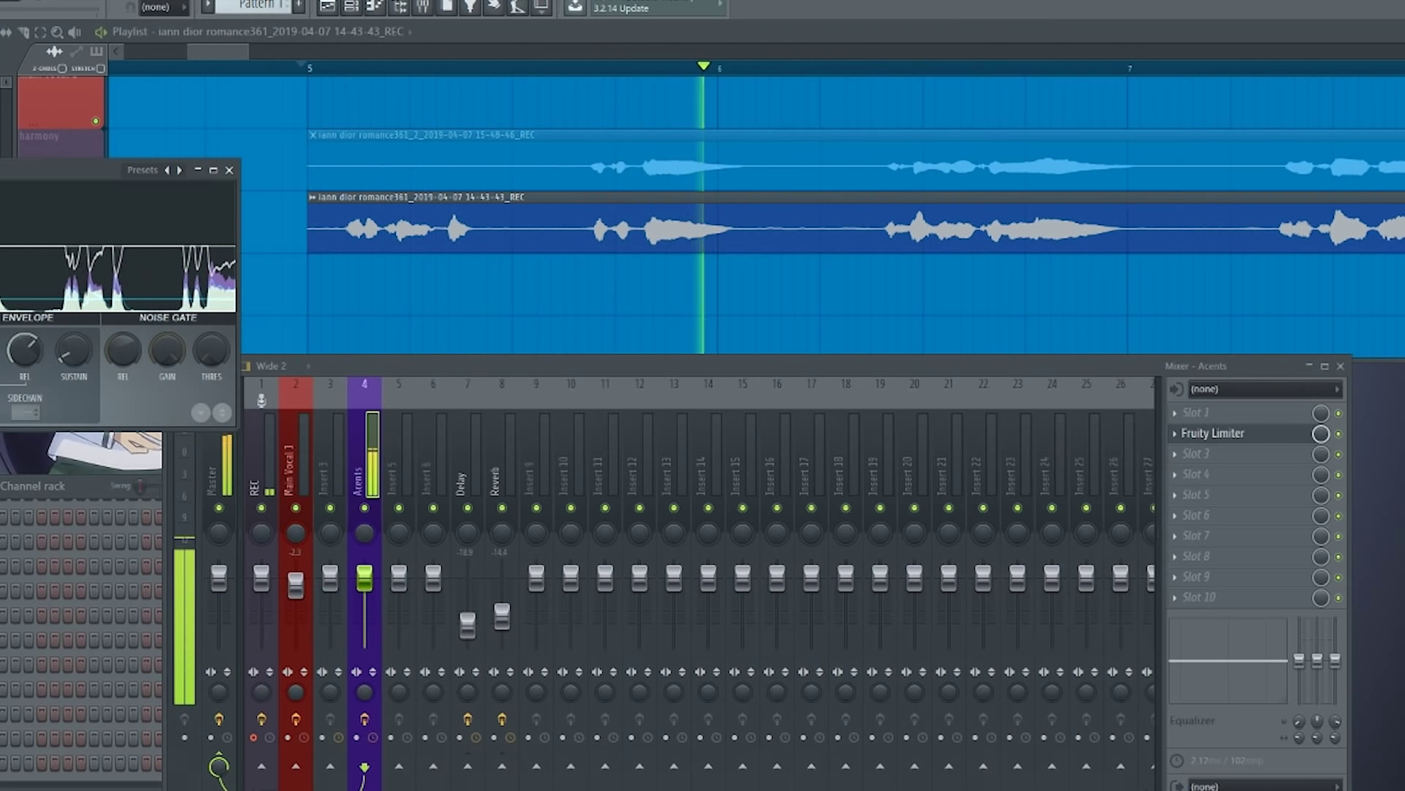
{"action": "left_click_drag", "start_coordinate": [0, 175], "coordinate": [388, 329]}
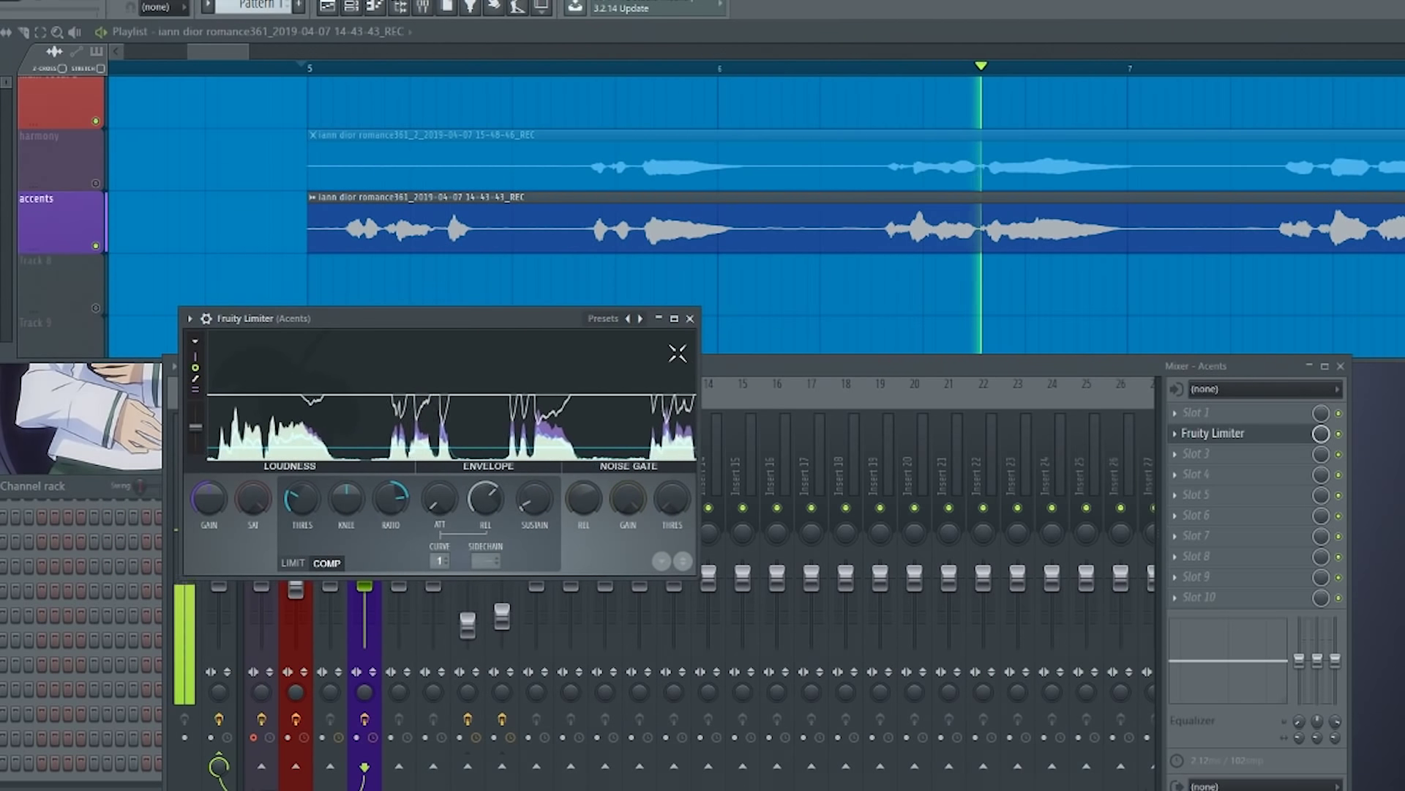
{"action": "left_click", "coordinate": [689, 318]}
Load a second Fruity Limiter in slot 3 of the Acents track and arrange both limiter windows side by side.
{"action": "left_click", "coordinate": [1175, 433]}
{"action": "mouse_move", "coordinate": [1200, 452]}
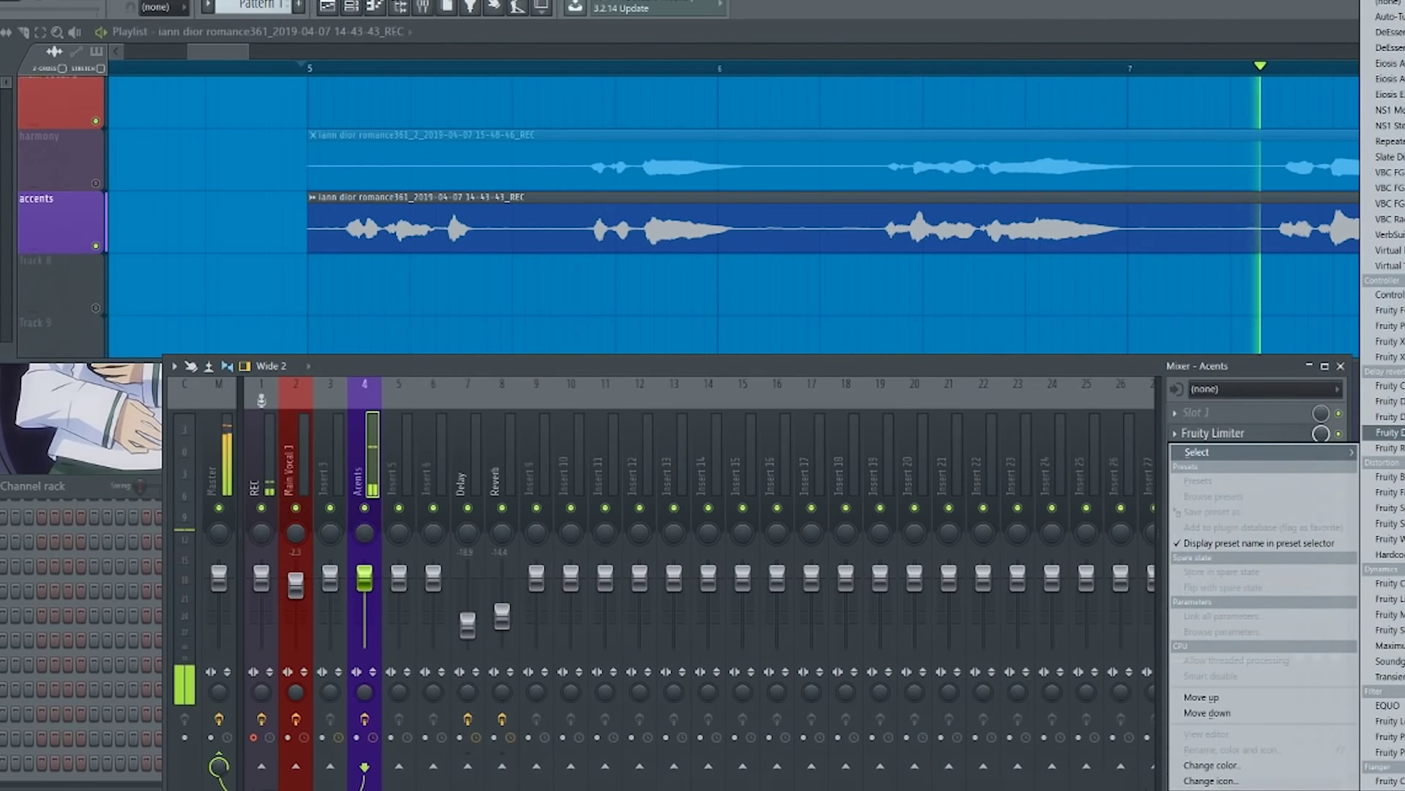
{"action": "left_click", "coordinate": [1387, 599]}
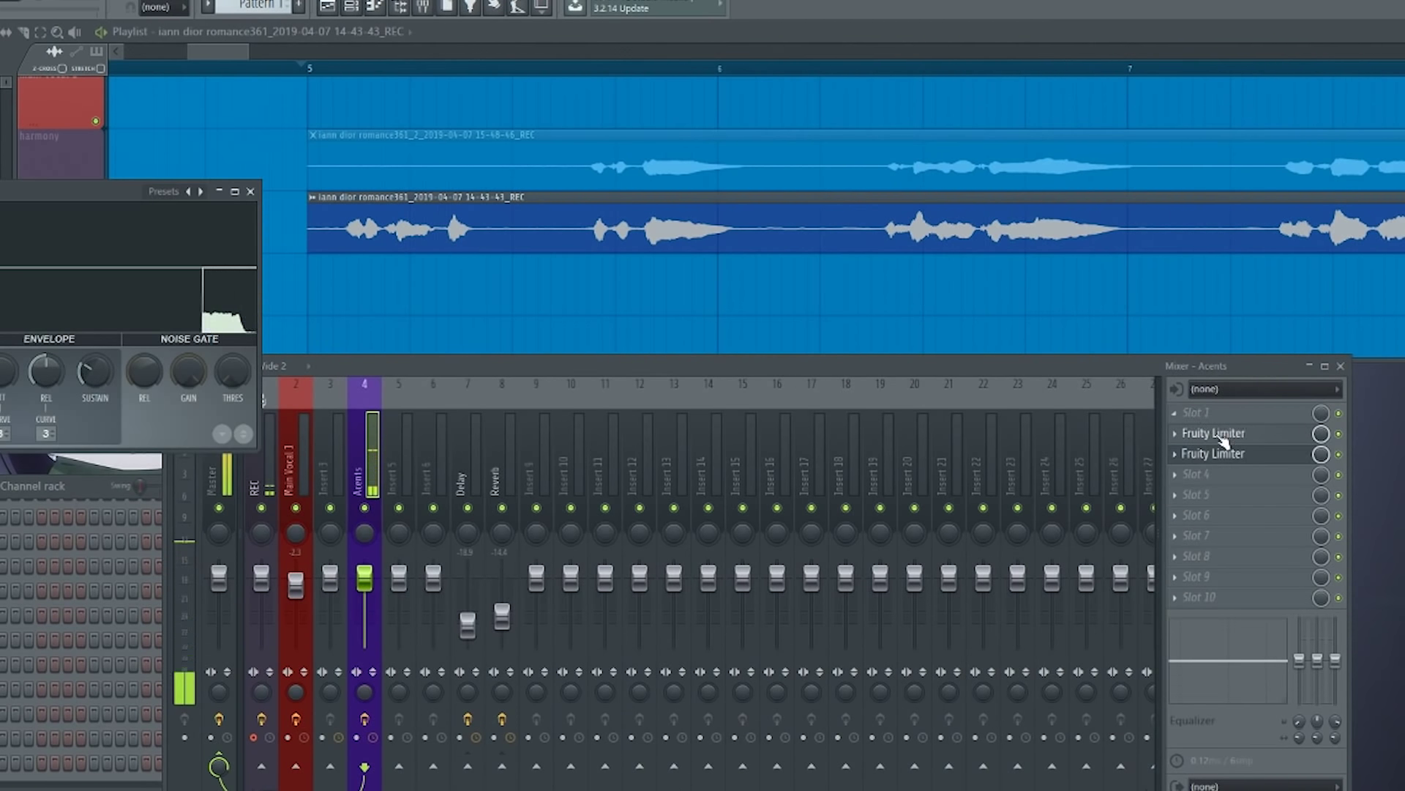
{"action": "left_click_drag", "start_coordinate": [106, 192], "coordinate": [905, 287]}
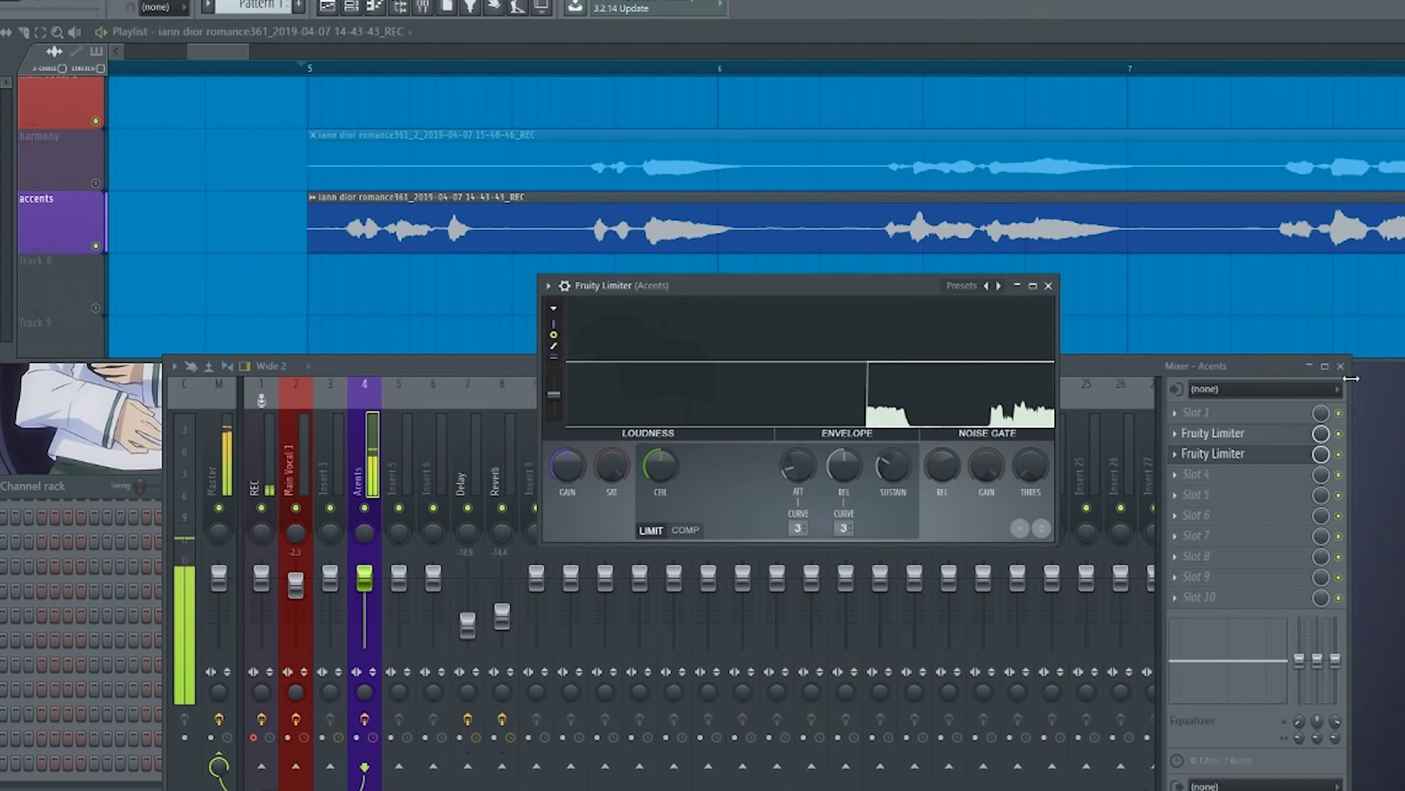
{"action": "left_click", "coordinate": [1231, 434]}
{"action": "left_click_drag", "start_coordinate": [410, 310], "coordinate": [246, 280]}
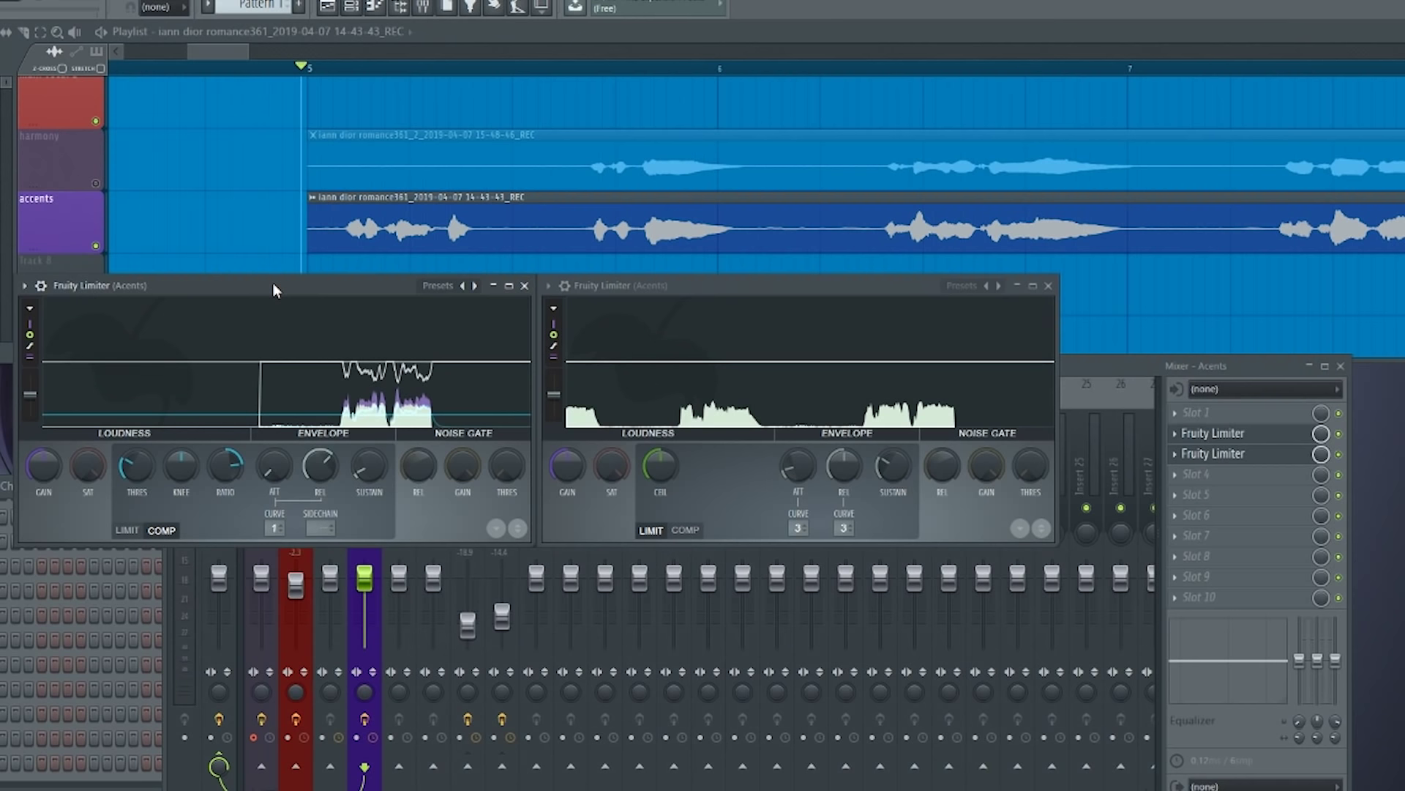
Listen to the accents through both Fruity Limiters and close the two limiter windows.
{"action": "key", "text": "space"}
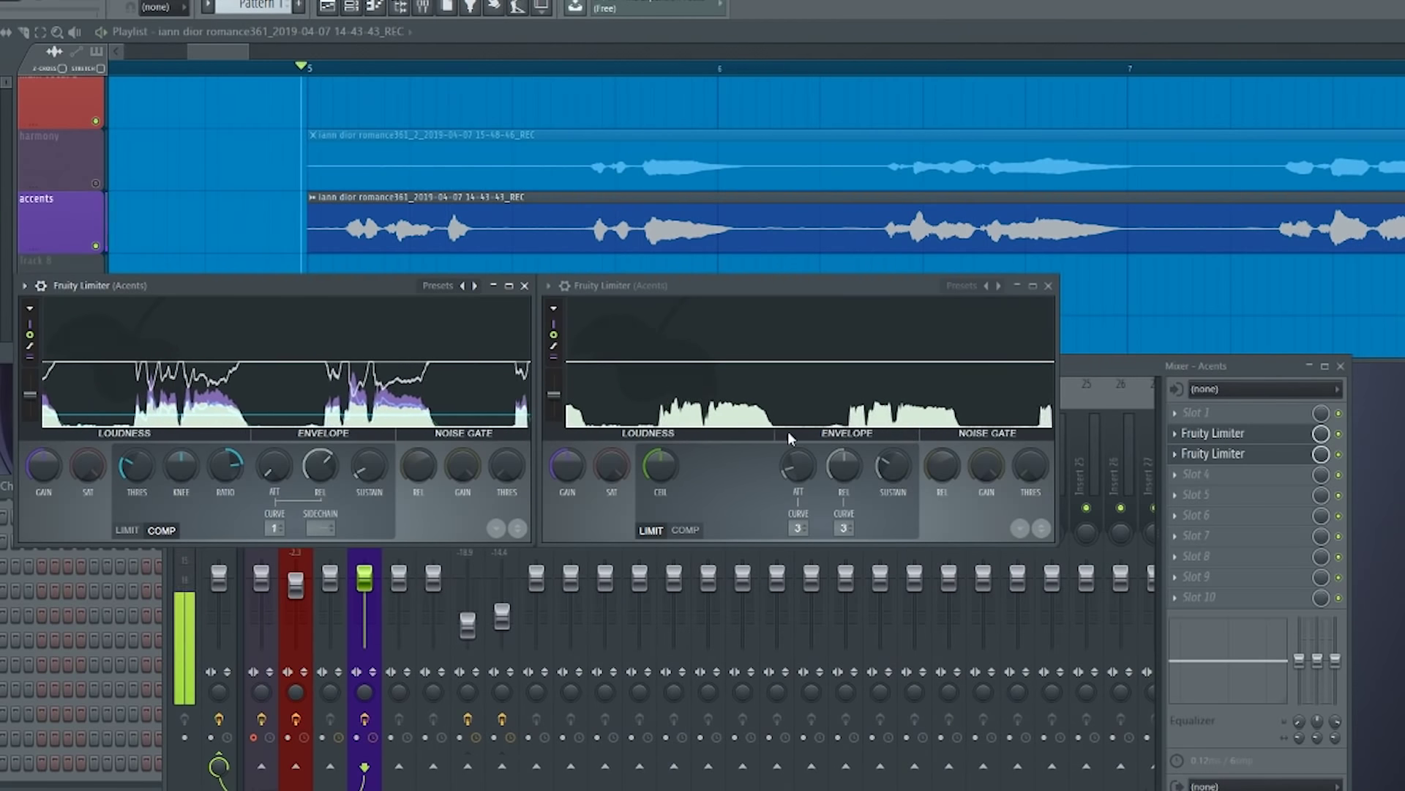
{"action": "left_click", "coordinate": [1048, 286]}
{"action": "left_click", "coordinate": [525, 286]}
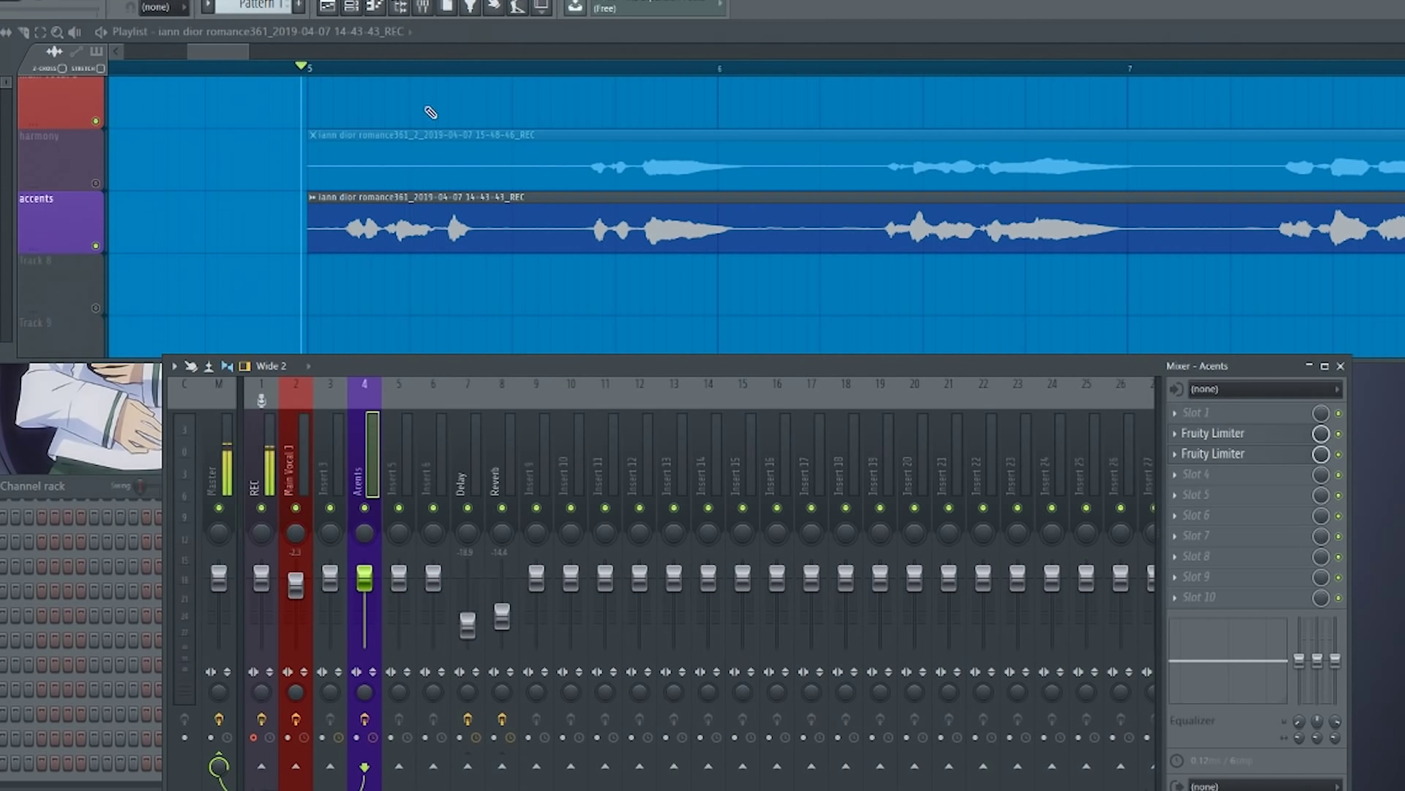
Load Fruity Flangus in slot 4 of the Acents track and play the accents together with main vocal 1.
{"action": "scroll", "coordinate": [263, 181], "scroll_direction": "up", "scroll_amount": 2}
{"action": "scroll", "coordinate": [264, 182], "scroll_direction": "down", "scroll_amount": 2}
{"action": "right_click", "coordinate": [1227, 453]}
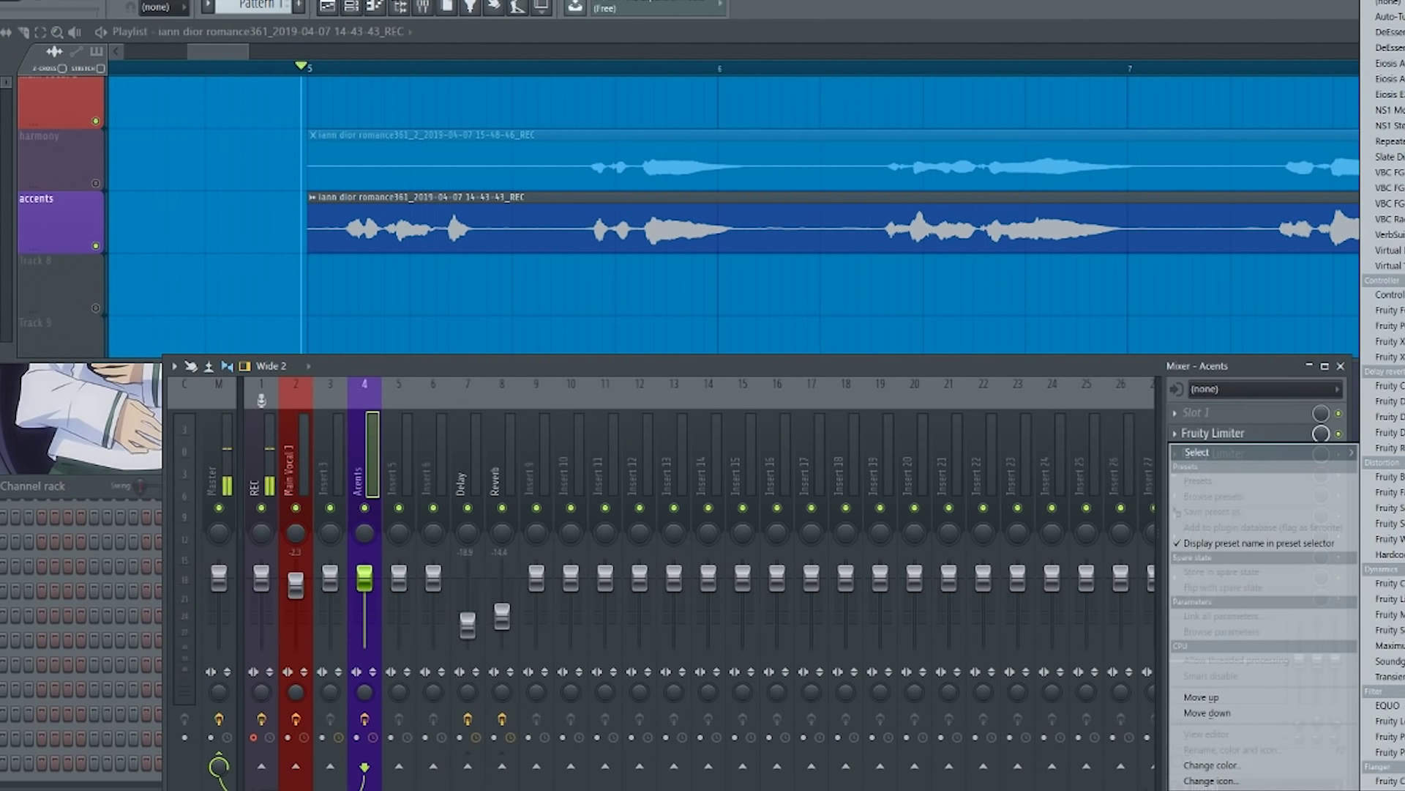
{"action": "left_click", "coordinate": [1391, 790]}
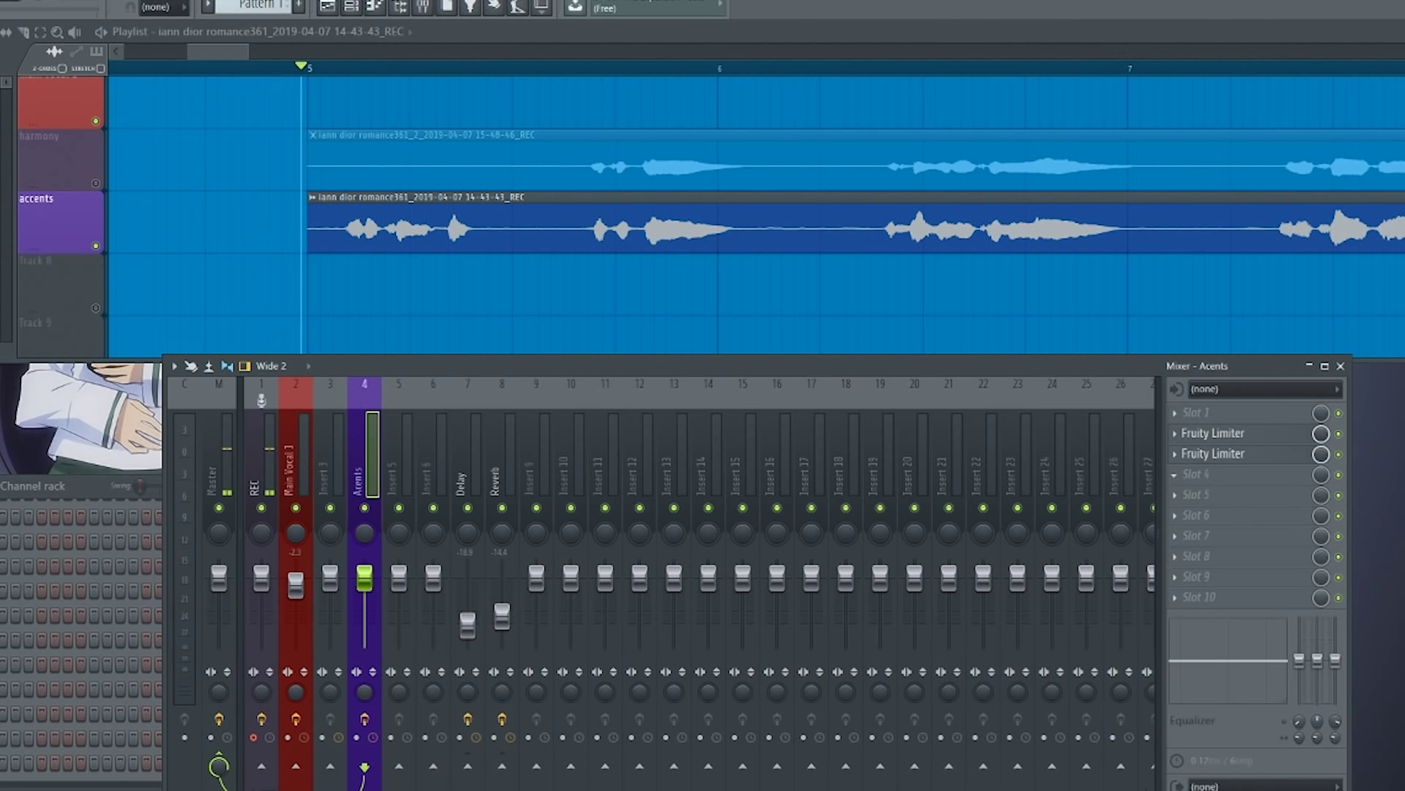
{"action": "left_click_drag", "start_coordinate": [192, 278], "coordinate": [329, 236]}
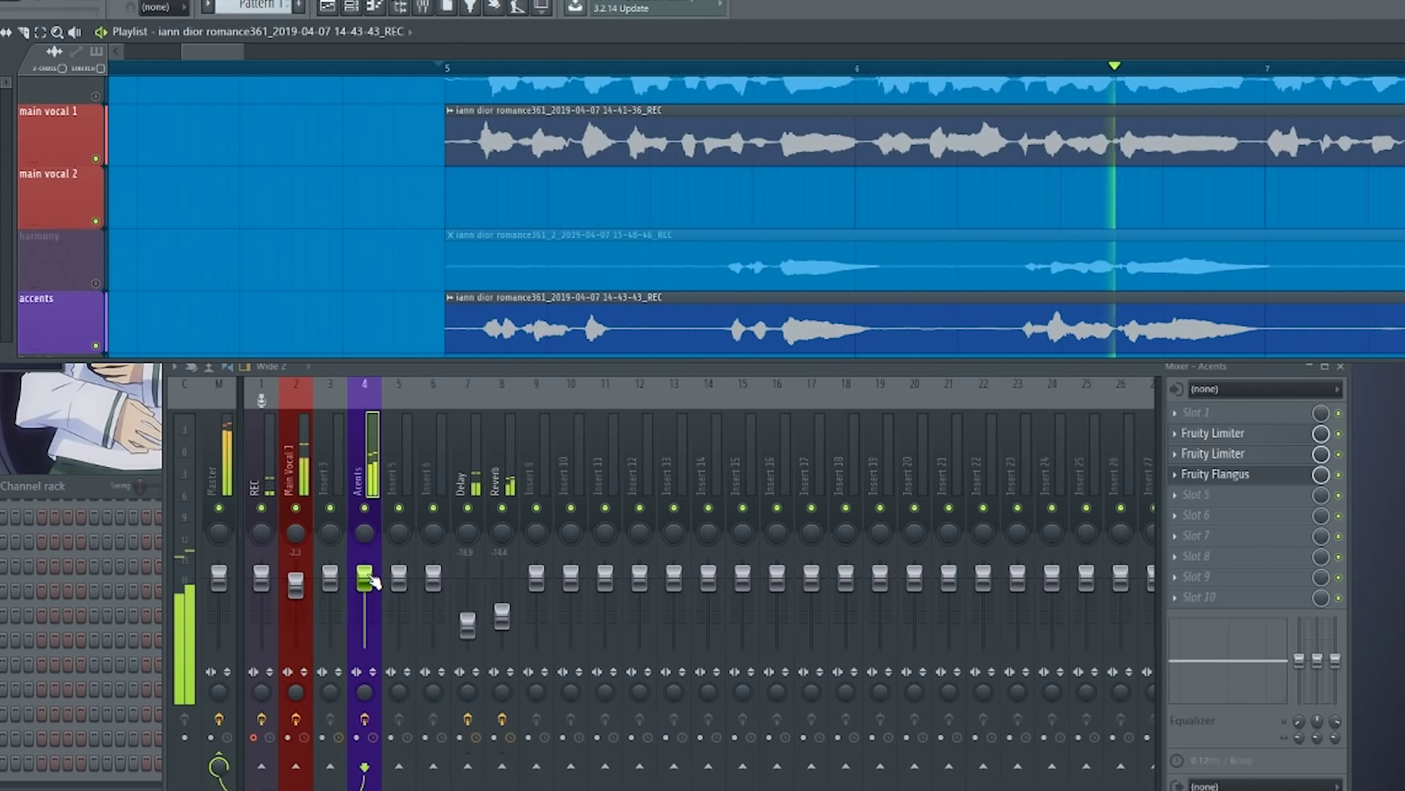
{"action": "key", "text": "space"}
Load Fruity Parametric EQ 2 in slot 1 of the Acents track and mute main vocal 1 to play the accents without it.
{"action": "left_click", "coordinate": [1195, 415]}
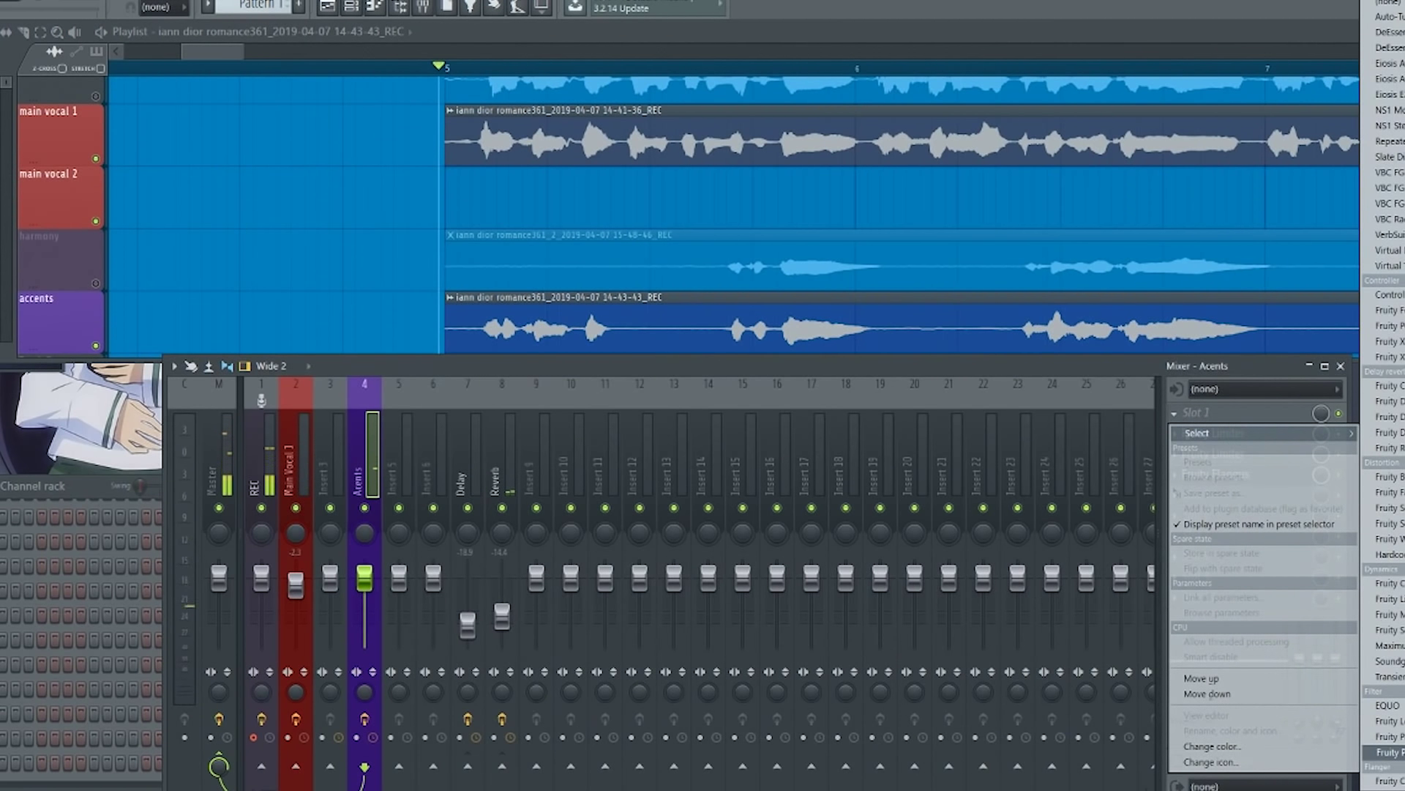
{"action": "left_click", "coordinate": [1388, 751]}
{"action": "left_click_drag", "start_coordinate": [218, 152], "coordinate": [388, 331]}
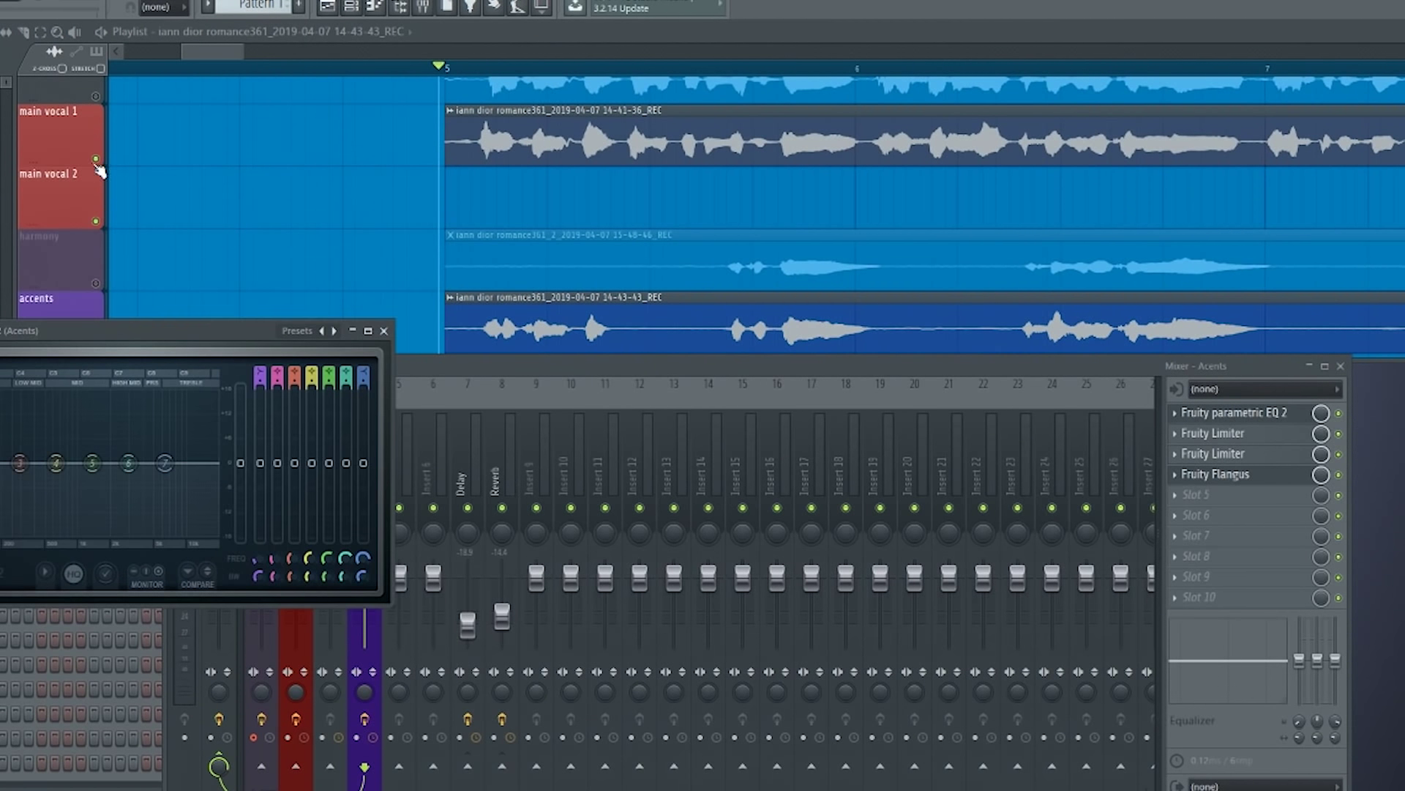
{"action": "left_click", "coordinate": [95, 160]}
{"action": "left_click_drag", "start_coordinate": [24, 361], "coordinate": [311, 384]}
{"action": "key", "text": "space"}
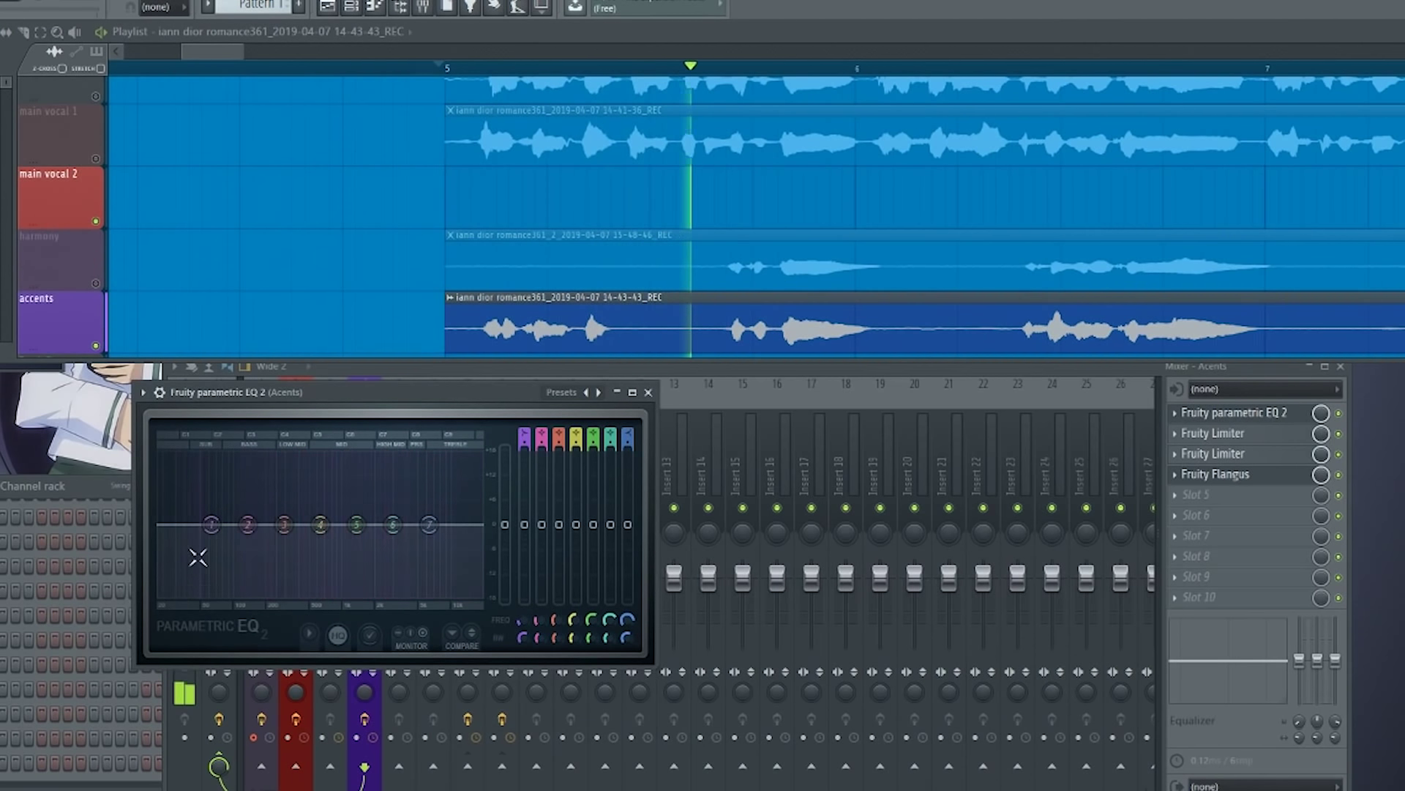
Roll off the accents' low end with EQ band 1 and make a narrow low-mid cut with band 2.
{"action": "left_click_drag", "start_coordinate": [210, 524], "coordinate": [268, 591]}
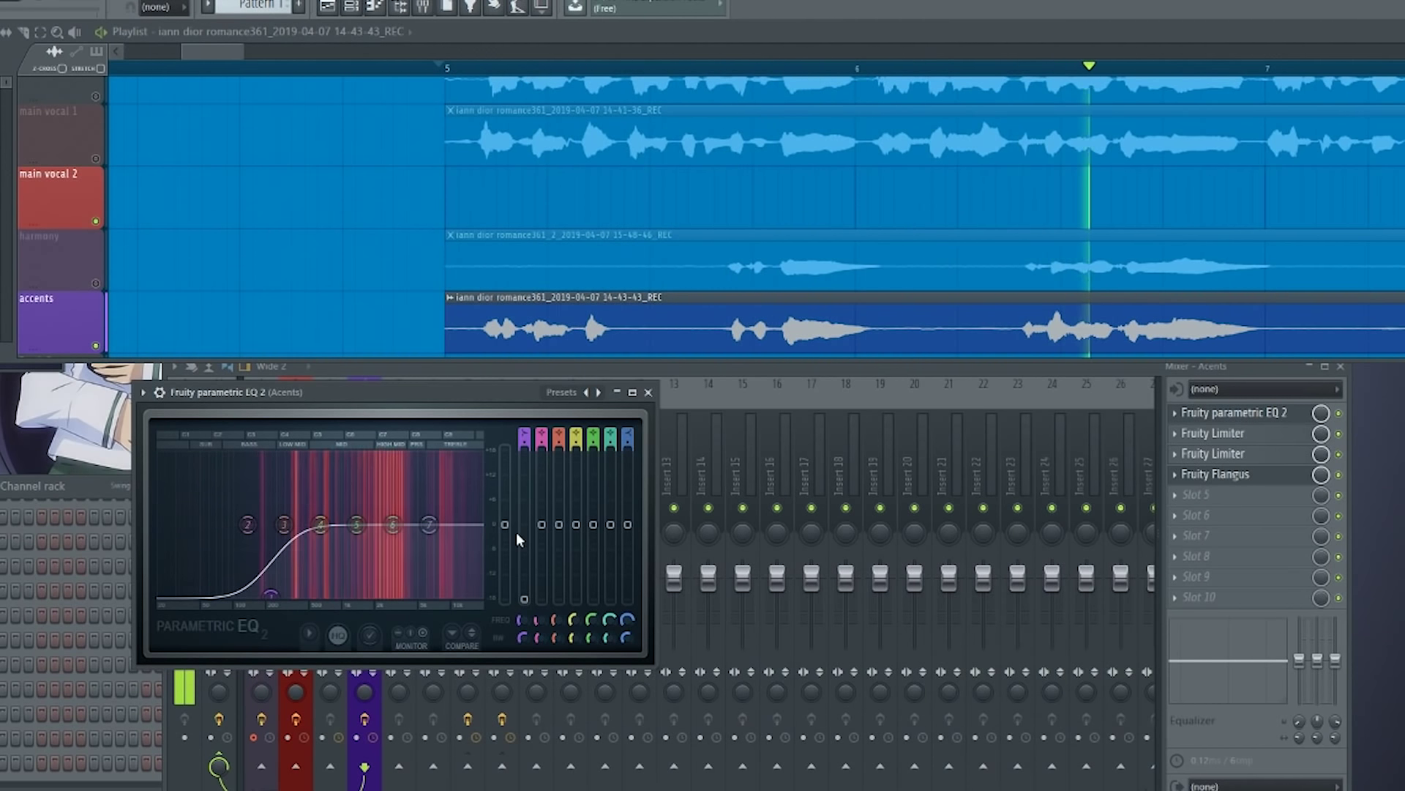
{"action": "left_click_drag", "start_coordinate": [542, 524], "coordinate": [541, 533]}
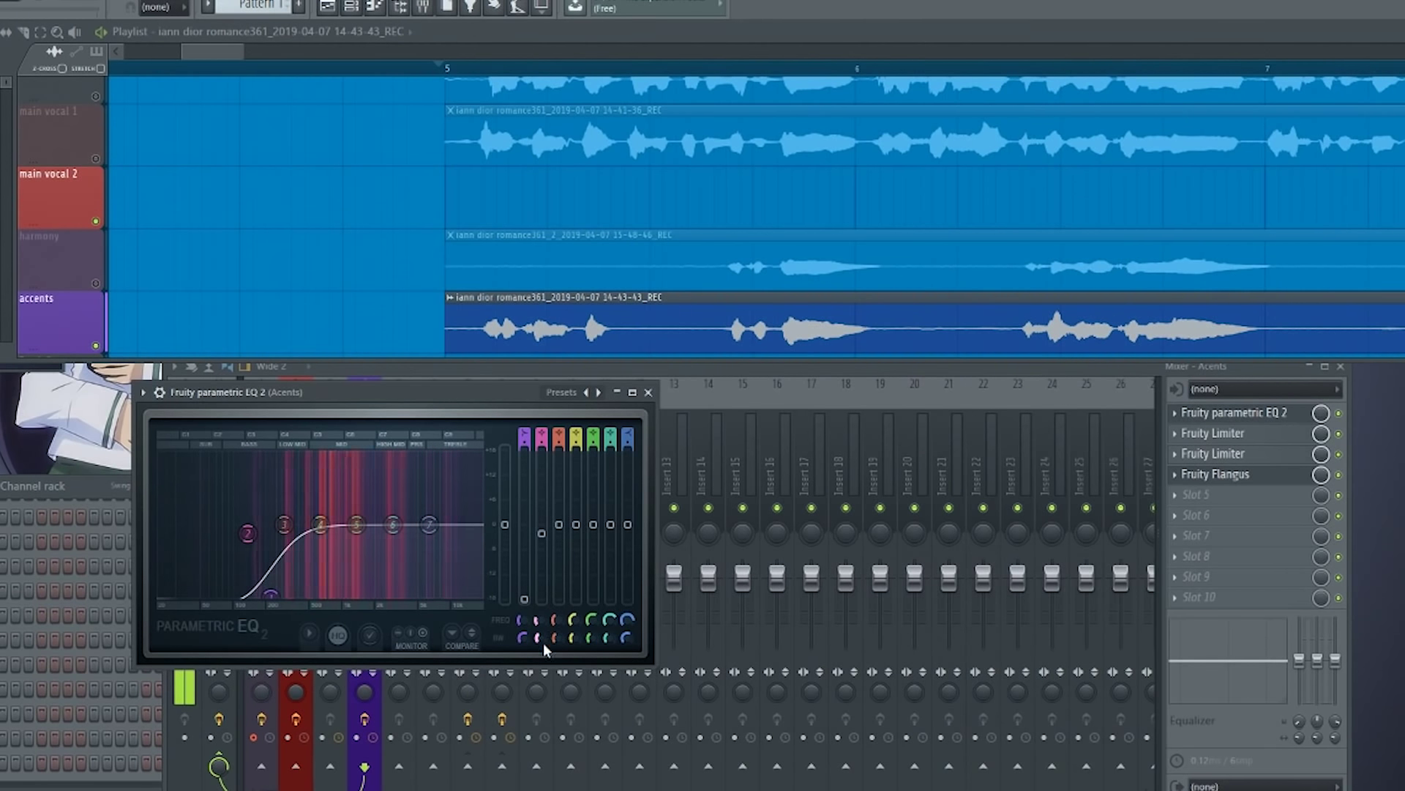
{"action": "left_click_drag", "start_coordinate": [543, 643], "coordinate": [546, 636]}
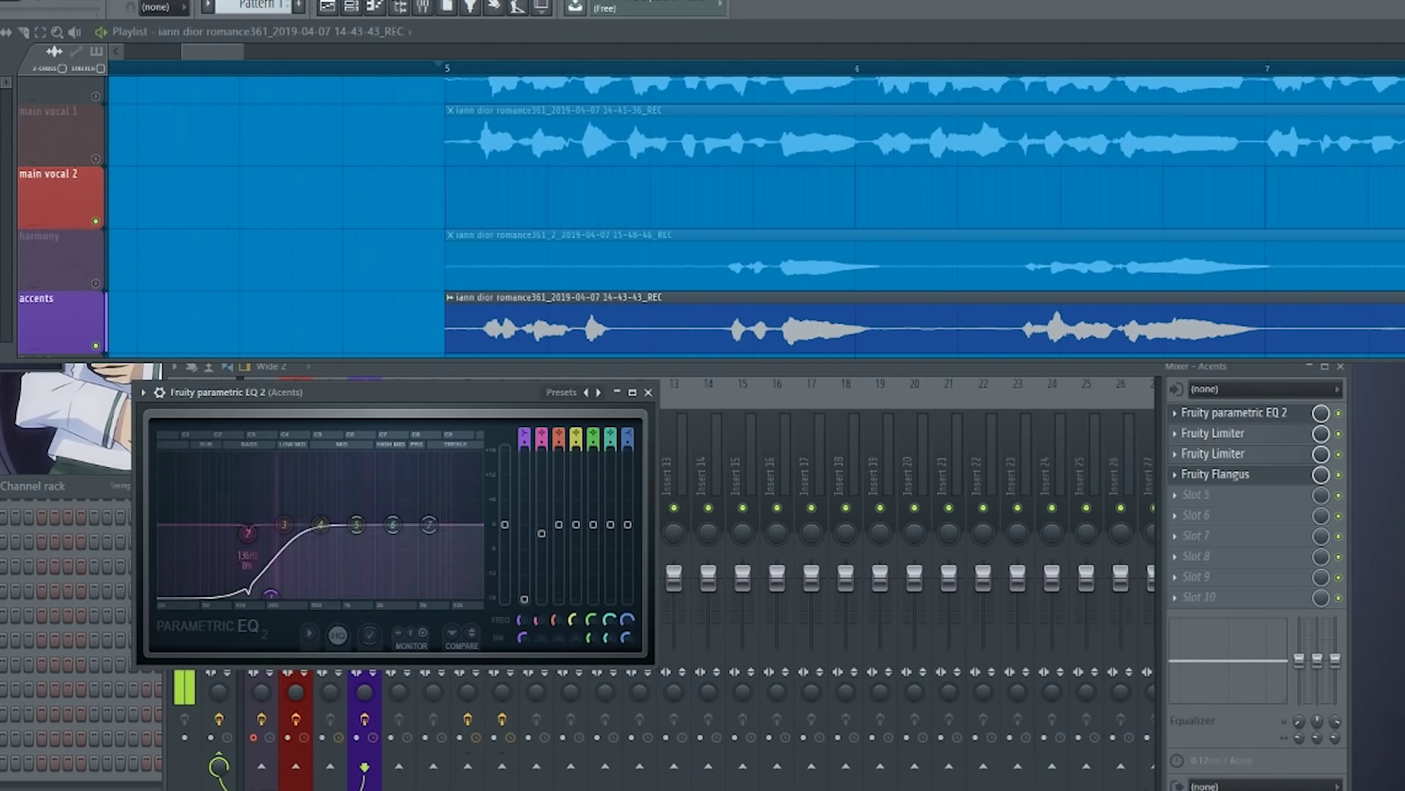
{"action": "left_click_drag", "start_coordinate": [541, 533], "coordinate": [542, 450]}
{"action": "mouse_move", "coordinate": [541, 620]}
{"action": "left_mouse_down"}
{"action": "mouse_move", "coordinate": [541, 586]}
{"action": "mouse_move", "coordinate": [541, 598]}
{"action": "left_mouse_up"}
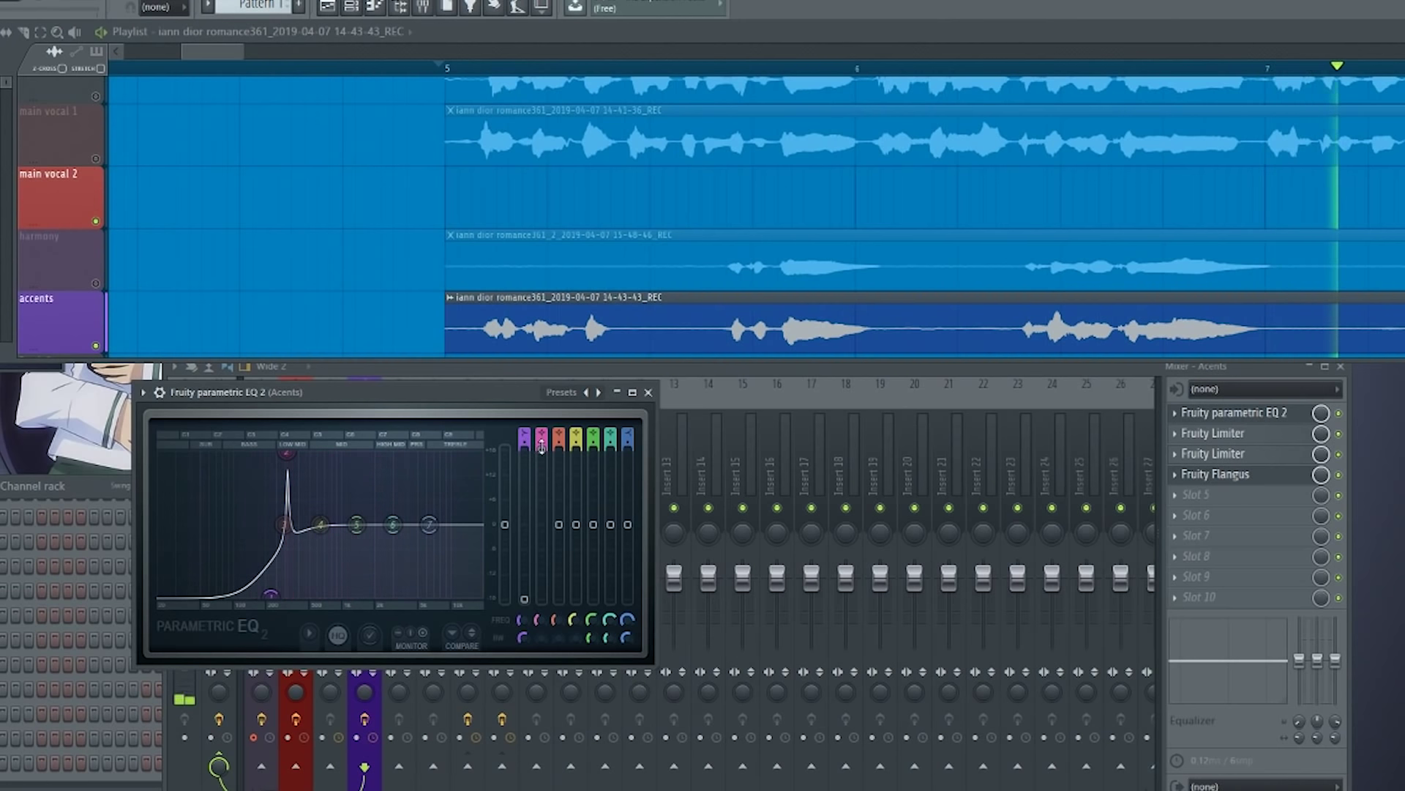
{"action": "left_click_drag", "start_coordinate": [542, 451], "coordinate": [542, 554]}
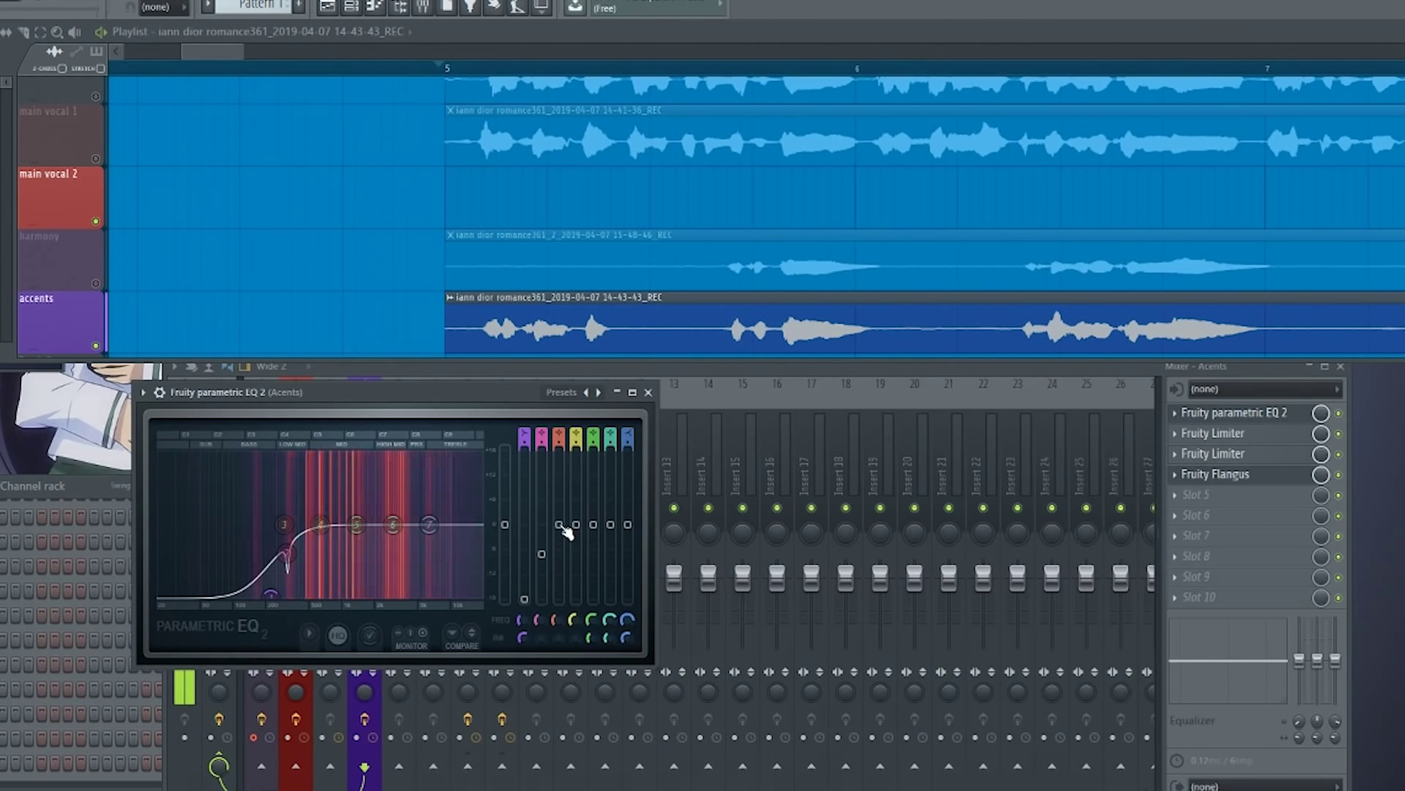
{"action": "left_click", "coordinate": [648, 392]}
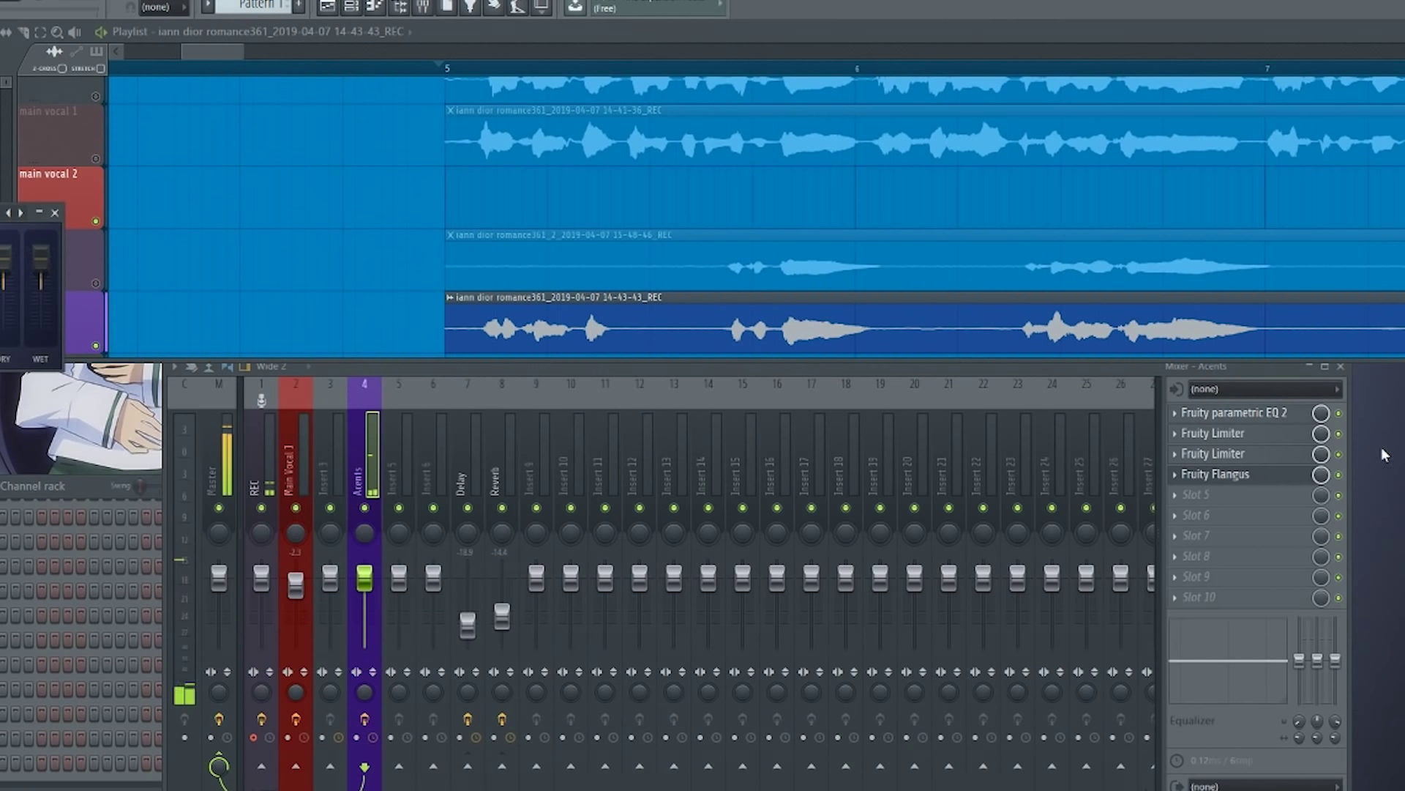
Load Fruity Reeverb 2 in slot 5 of the Acents track and adjust its wet level during playback.
{"action": "left_click", "coordinate": [1217, 506]}
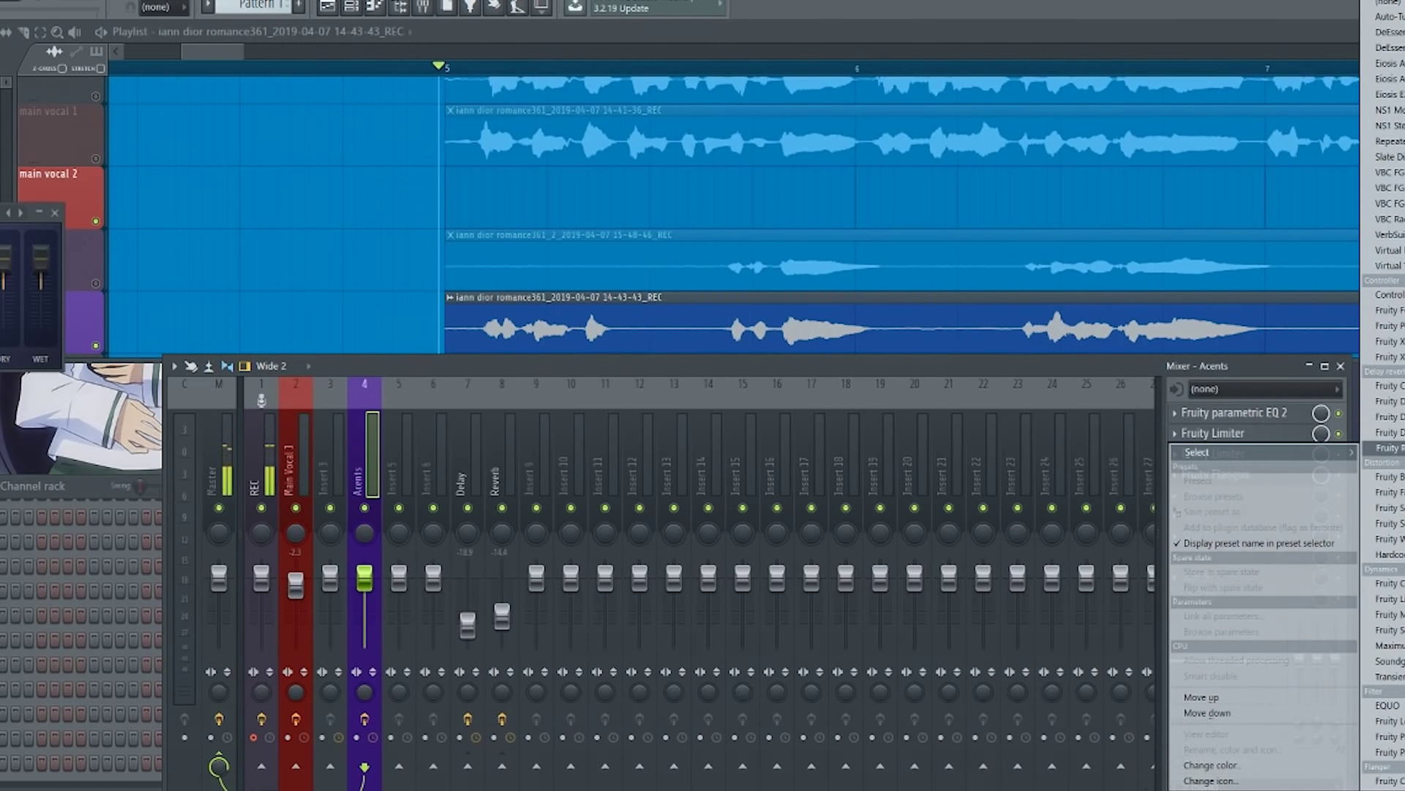
{"action": "left_click", "coordinate": [1387, 447]}
{"action": "key", "text": "space"}
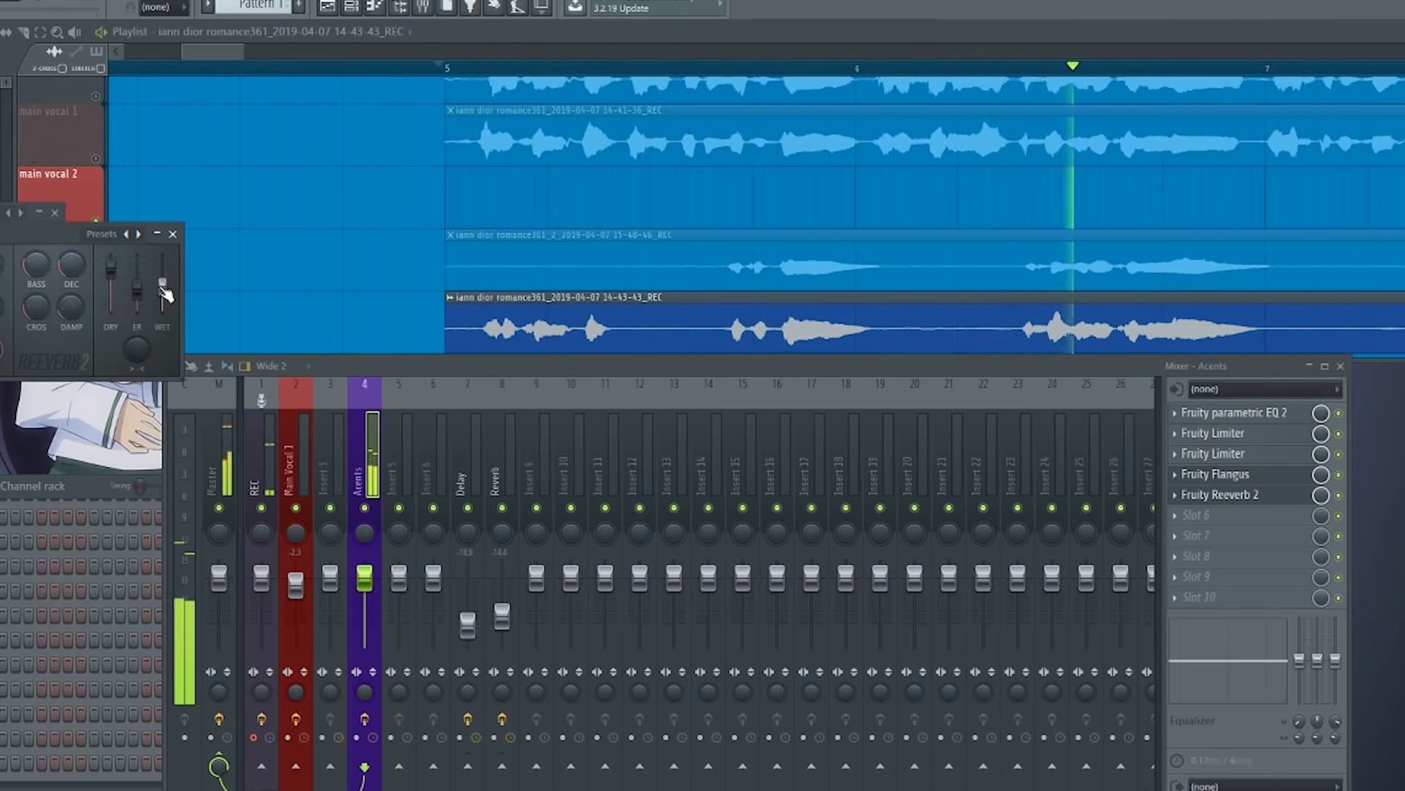
{"action": "left_click", "coordinate": [173, 234]}
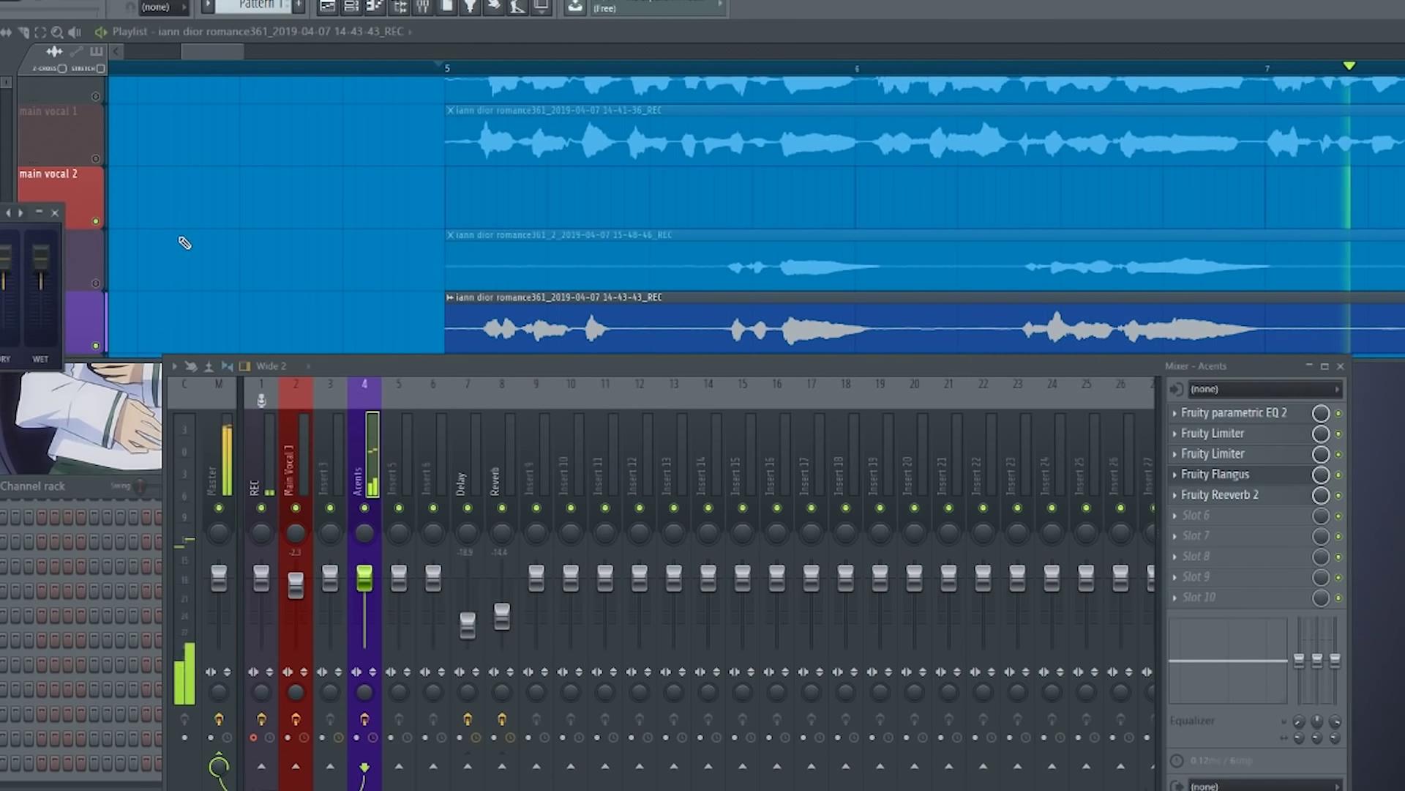
Unmute main vocal 1, play from just before bar 5 and lower the Acents track's volume to -3.7 dB.
{"action": "left_click", "coordinate": [99, 150]}
{"action": "scroll", "coordinate": [284, 263], "scroll_direction": "down", "scroll_amount": 2}
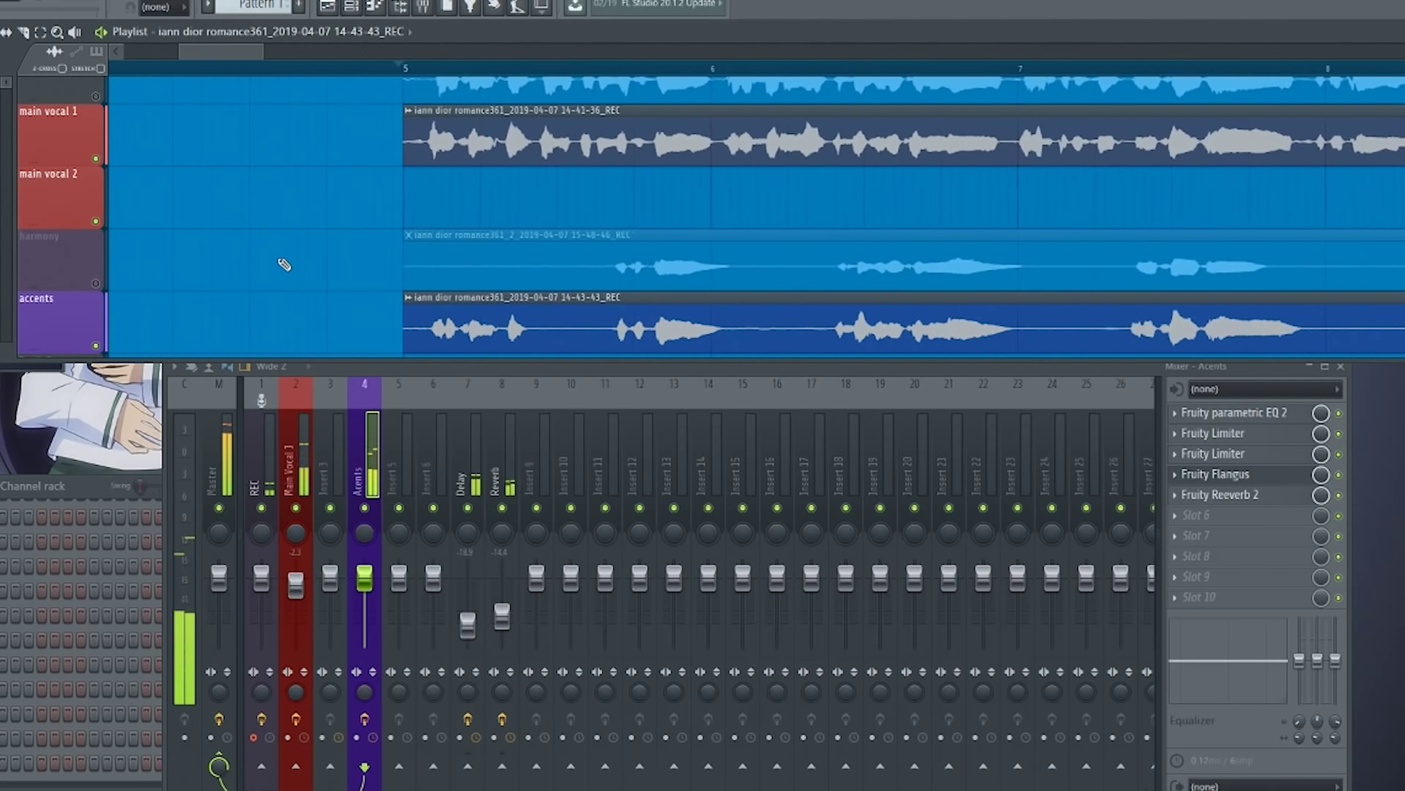
{"action": "scroll", "coordinate": [284, 263], "scroll_direction": "down", "scroll_amount": 2}
{"action": "left_click", "coordinate": [266, 67]}
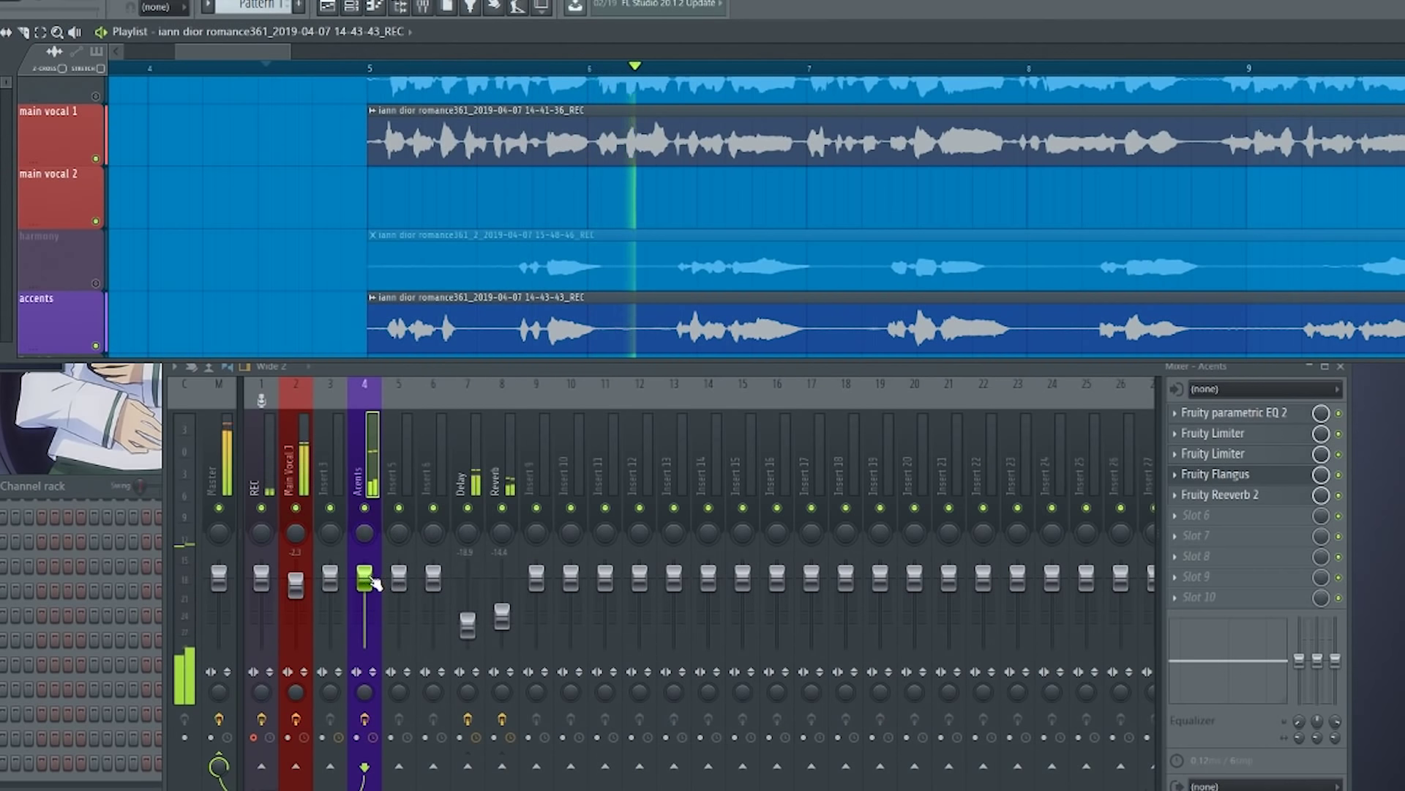
{"action": "mouse_move", "coordinate": [373, 580]}
{"action": "left_mouse_down"}
{"action": "mouse_move", "coordinate": [347, 597]}
{"action": "mouse_move", "coordinate": [371, 590]}
{"action": "left_mouse_up"}
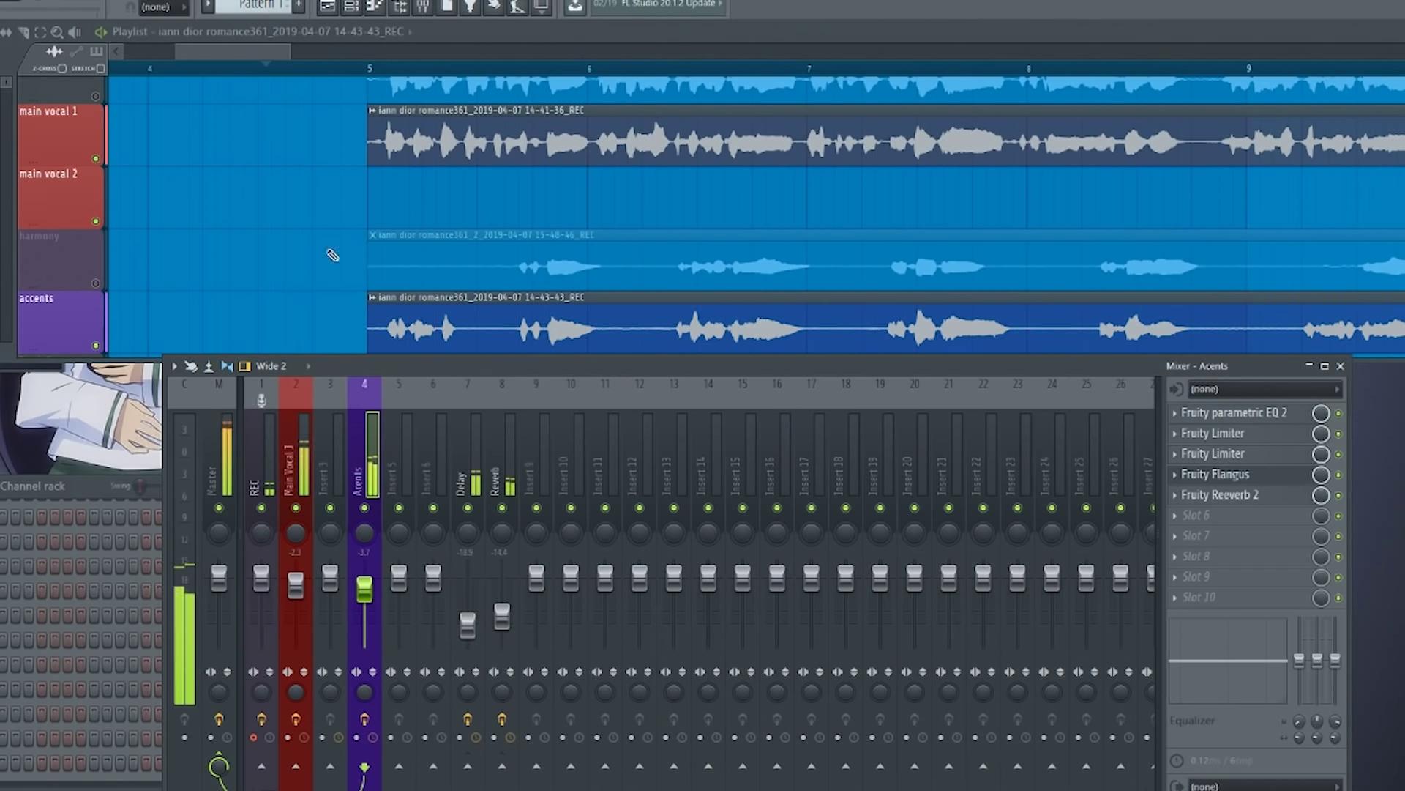
{"action": "scroll", "coordinate": [230, 298], "scroll_direction": "down", "scroll_amount": 3}
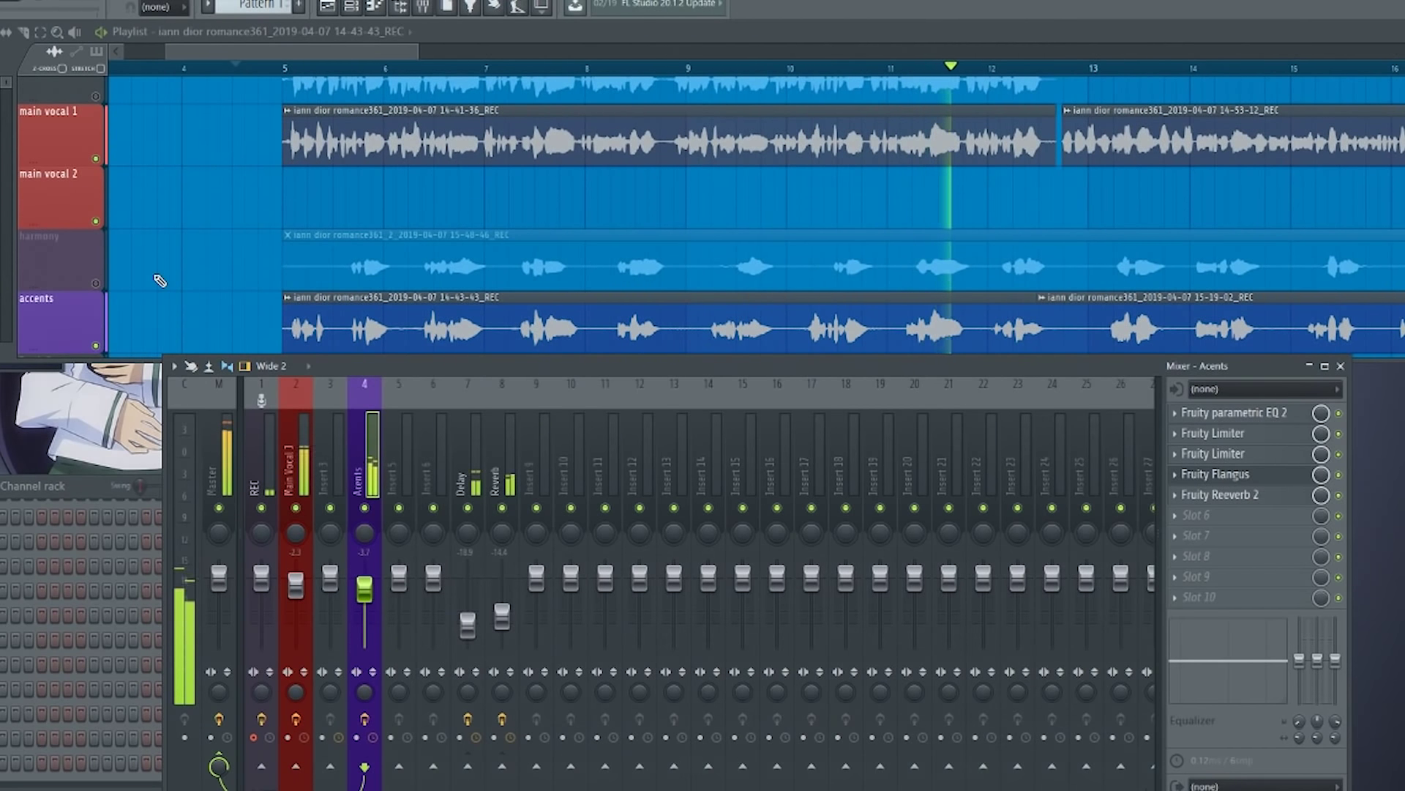
{"action": "scroll", "coordinate": [163, 258], "scroll_direction": "right", "scroll_amount": 2}
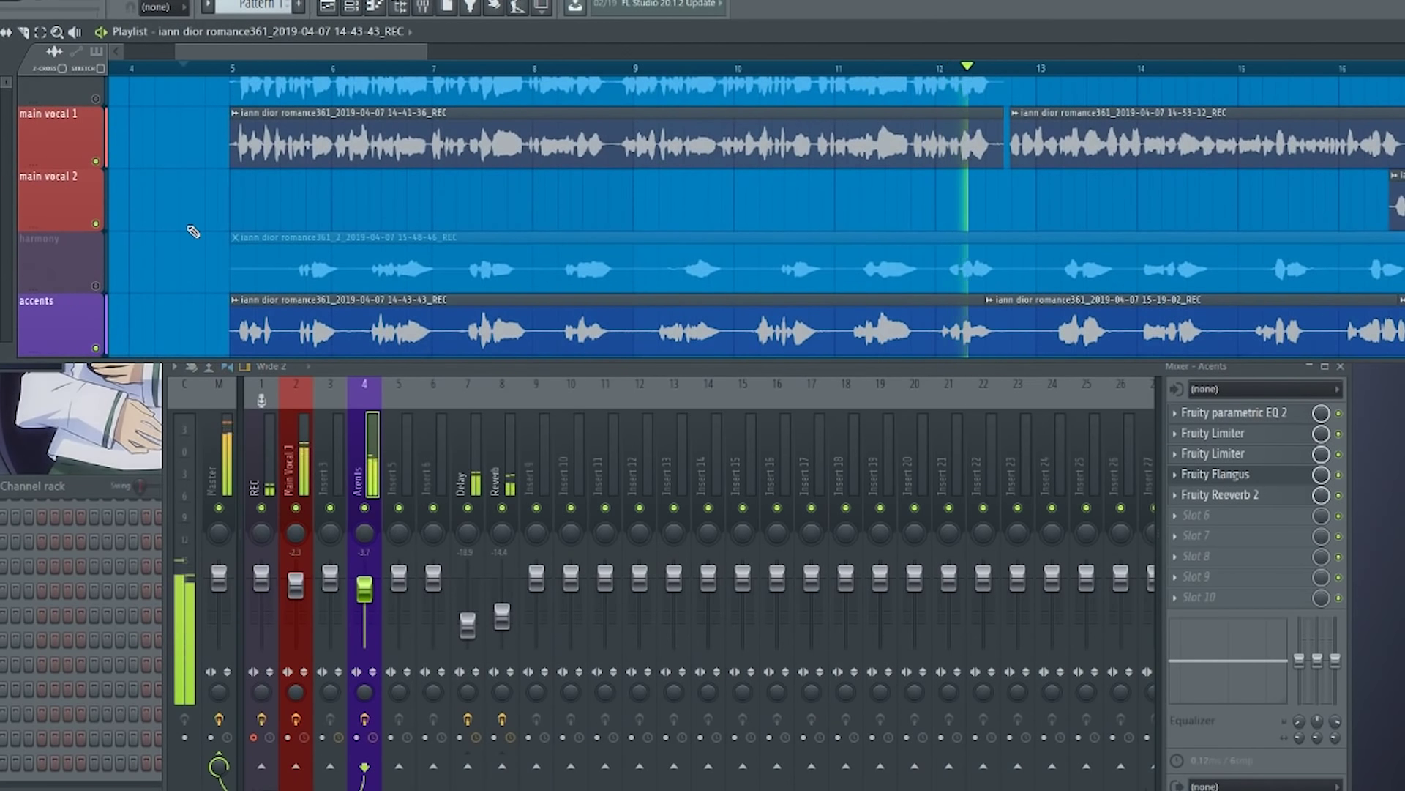
{"action": "scroll", "coordinate": [193, 232], "scroll_direction": "down", "scroll_amount": 2}
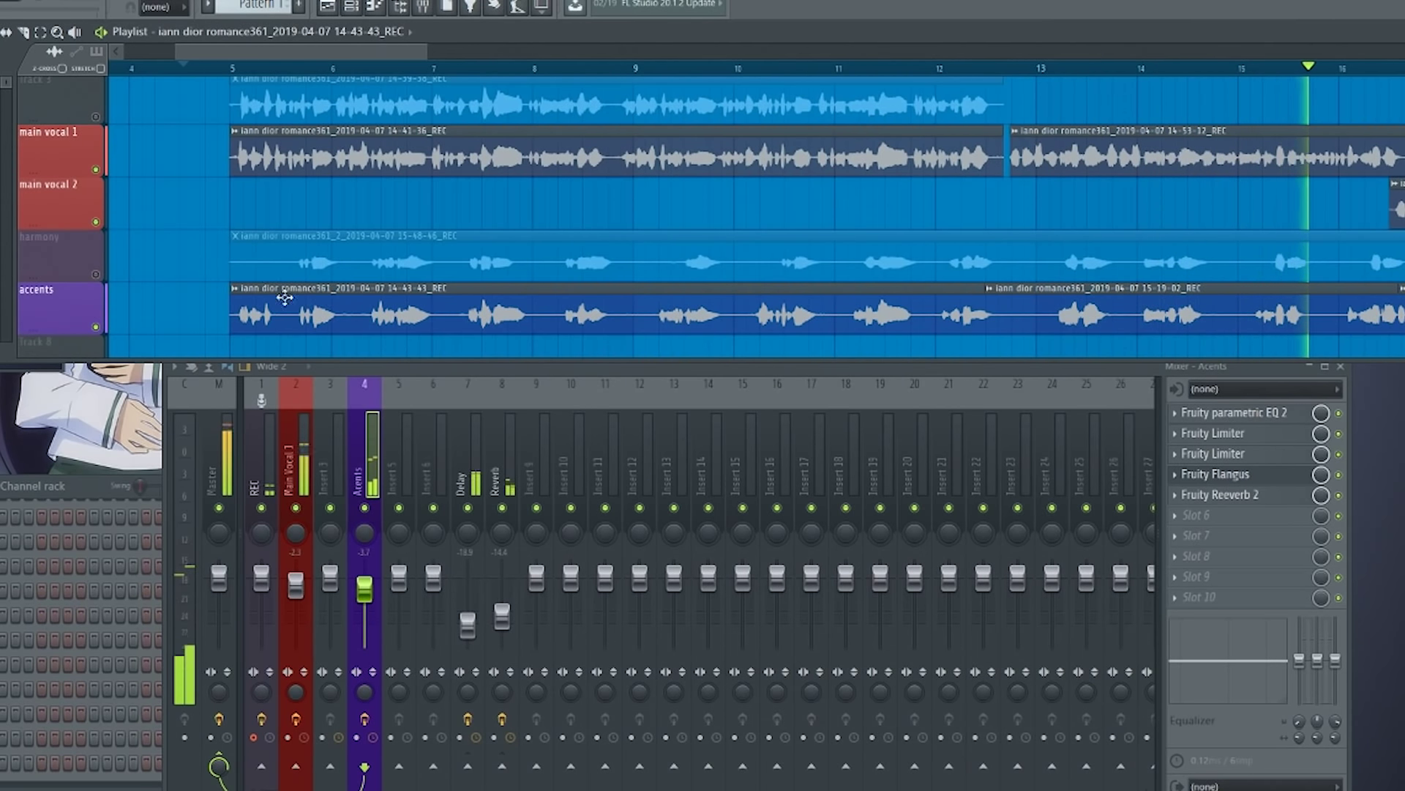
Insert a second Fruity Parametric EQ 2 before the reverb on the Acents track, apply its Radio preset and audition it.
{"action": "left_click", "coordinate": [365, 446]}
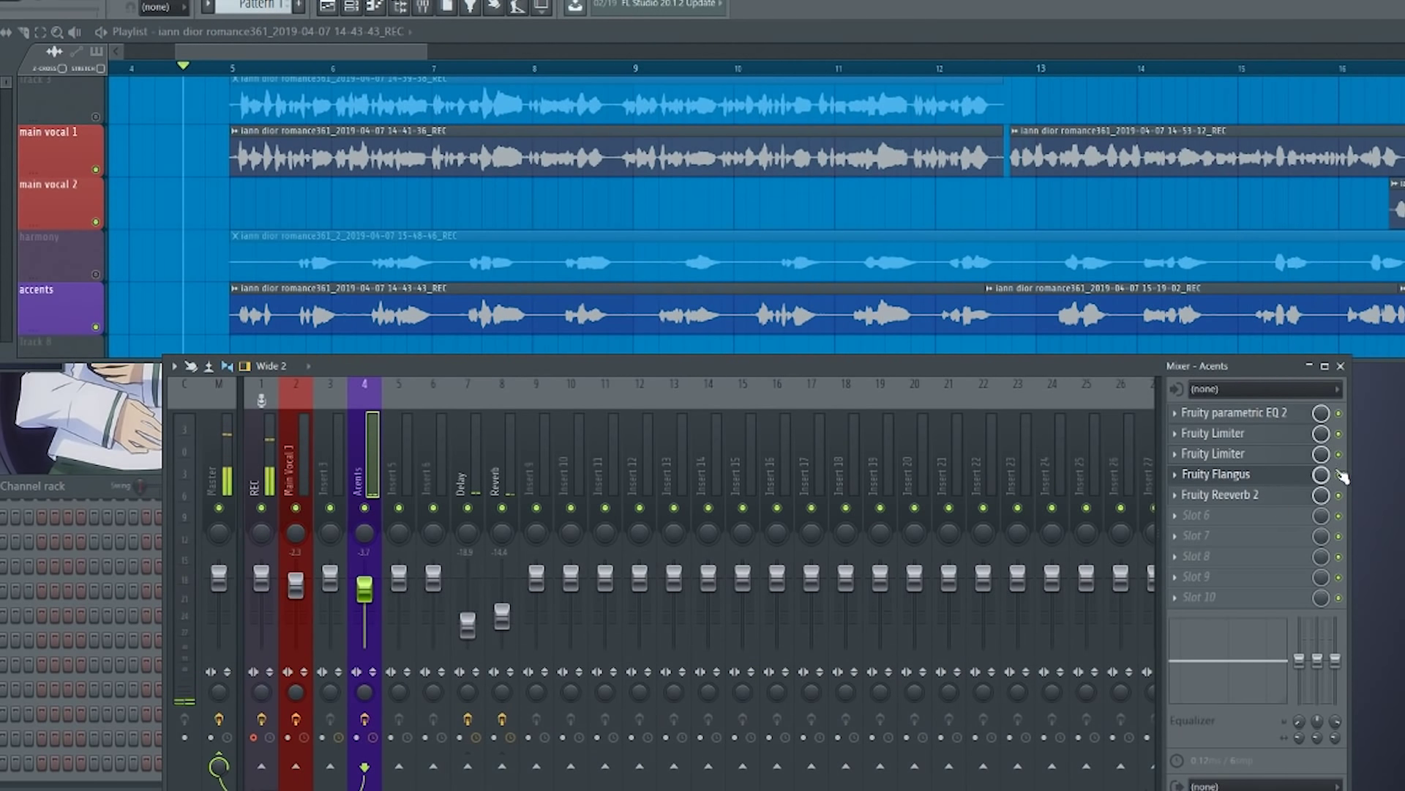
{"action": "left_click", "coordinate": [1202, 502]}
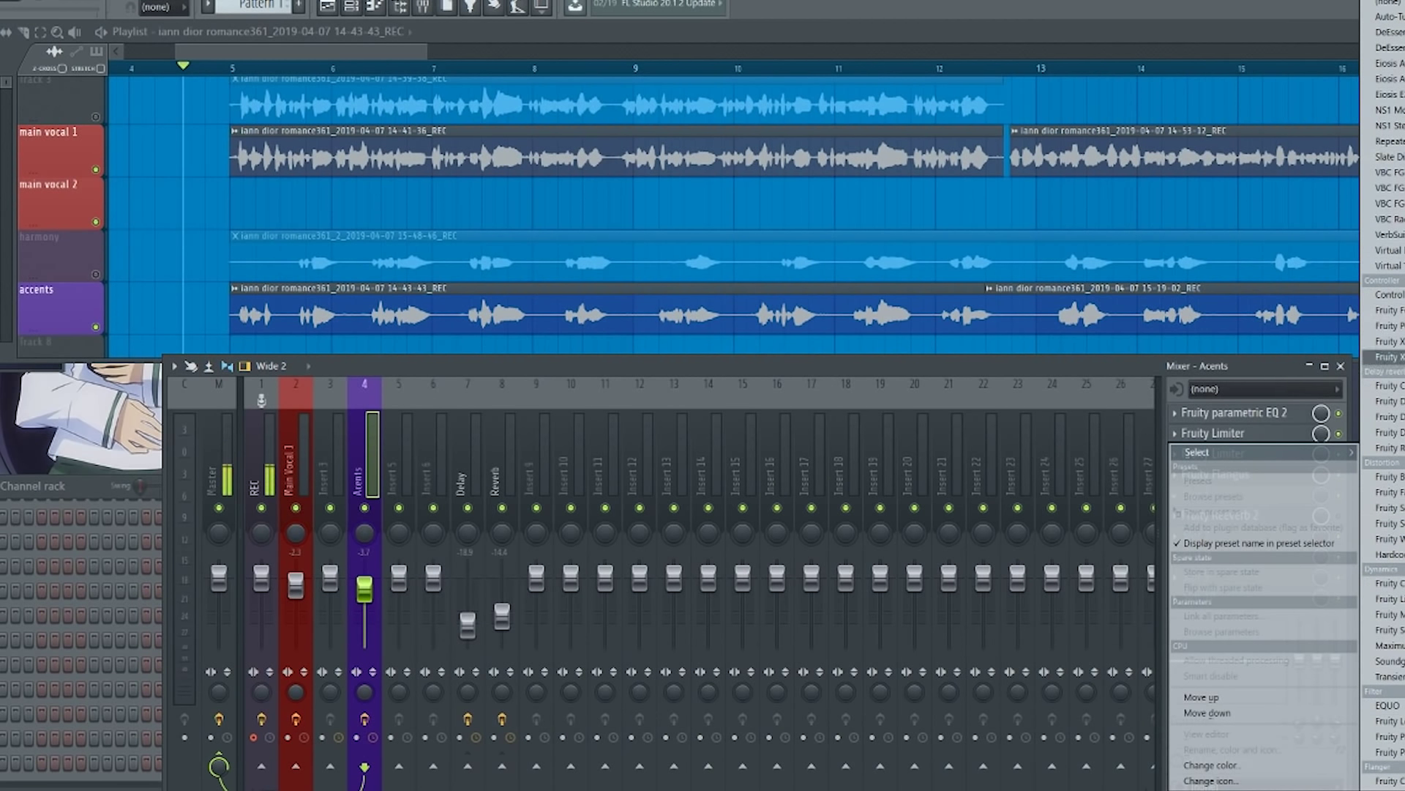
{"action": "left_click", "coordinate": [1386, 751]}
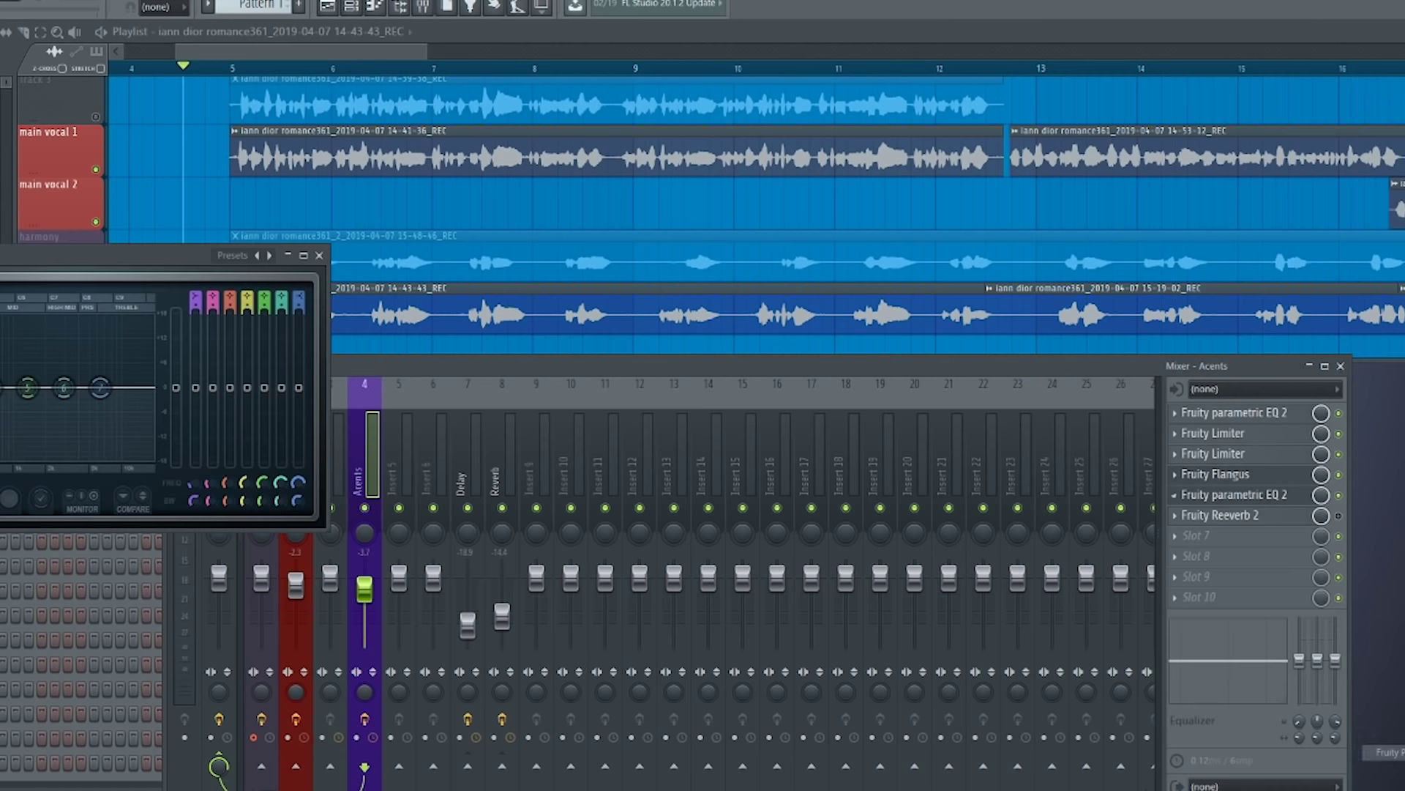
{"action": "left_click", "coordinate": [269, 255]}
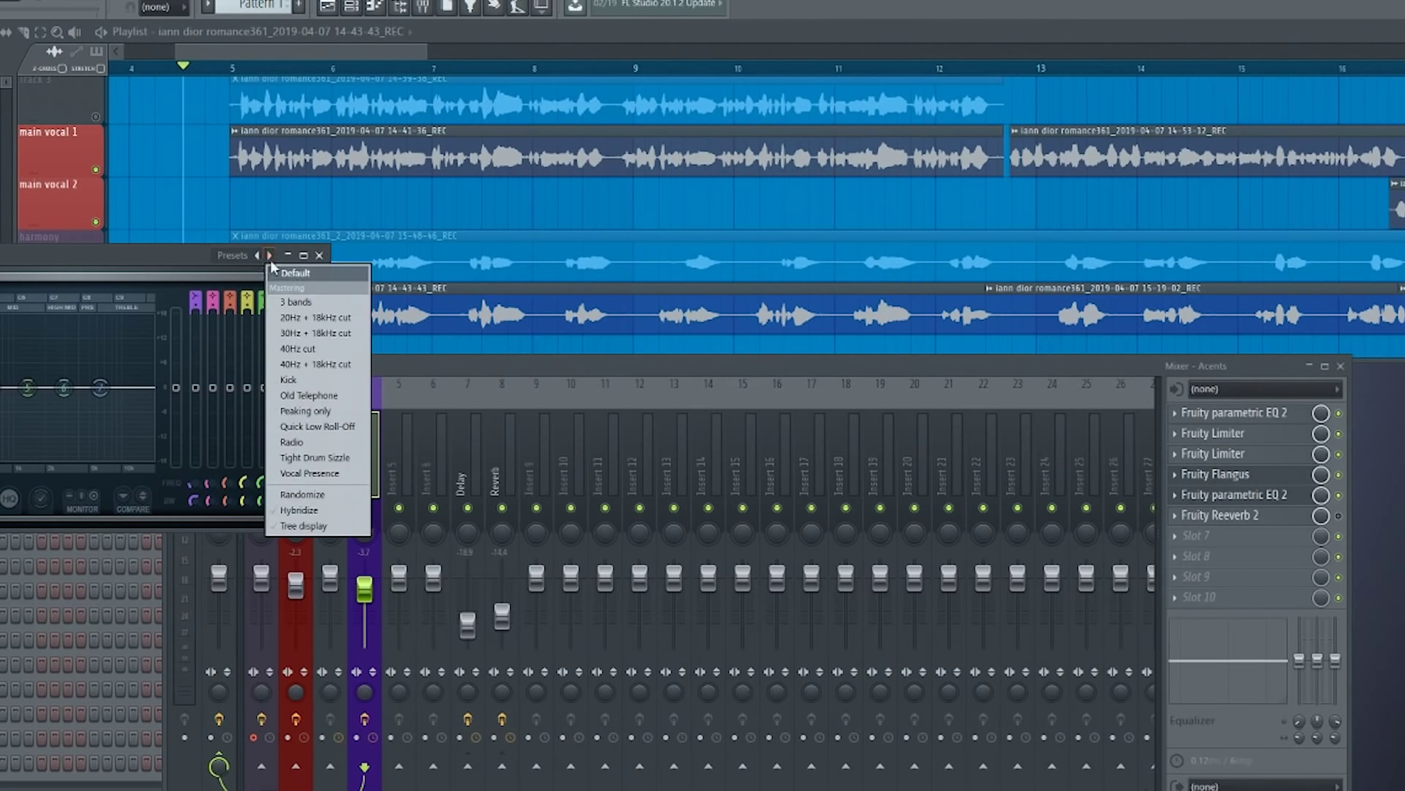
{"action": "left_click", "coordinate": [314, 443]}
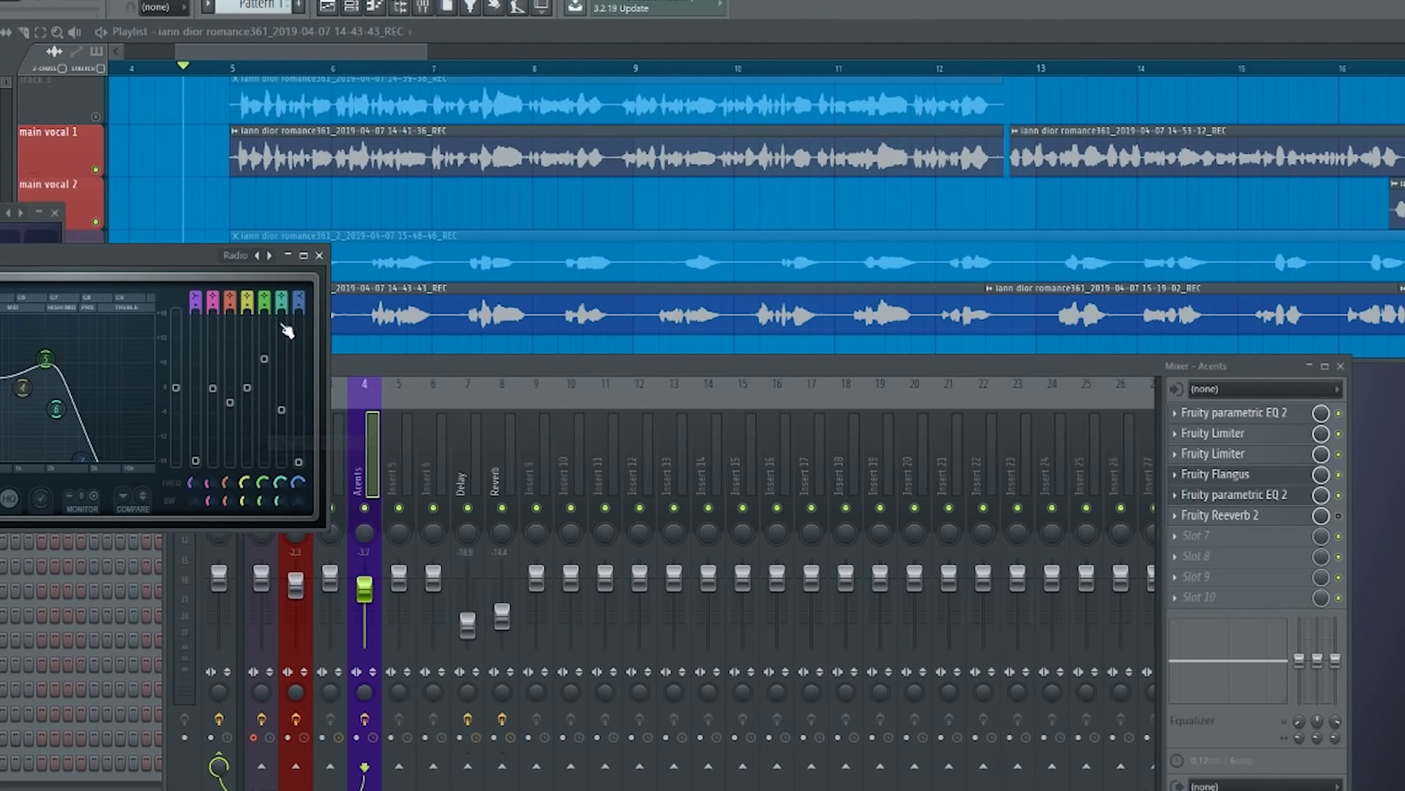
{"action": "key", "text": "space"}
{"action": "left_click_drag", "start_coordinate": [143, 261], "coordinate": [350, 471]}
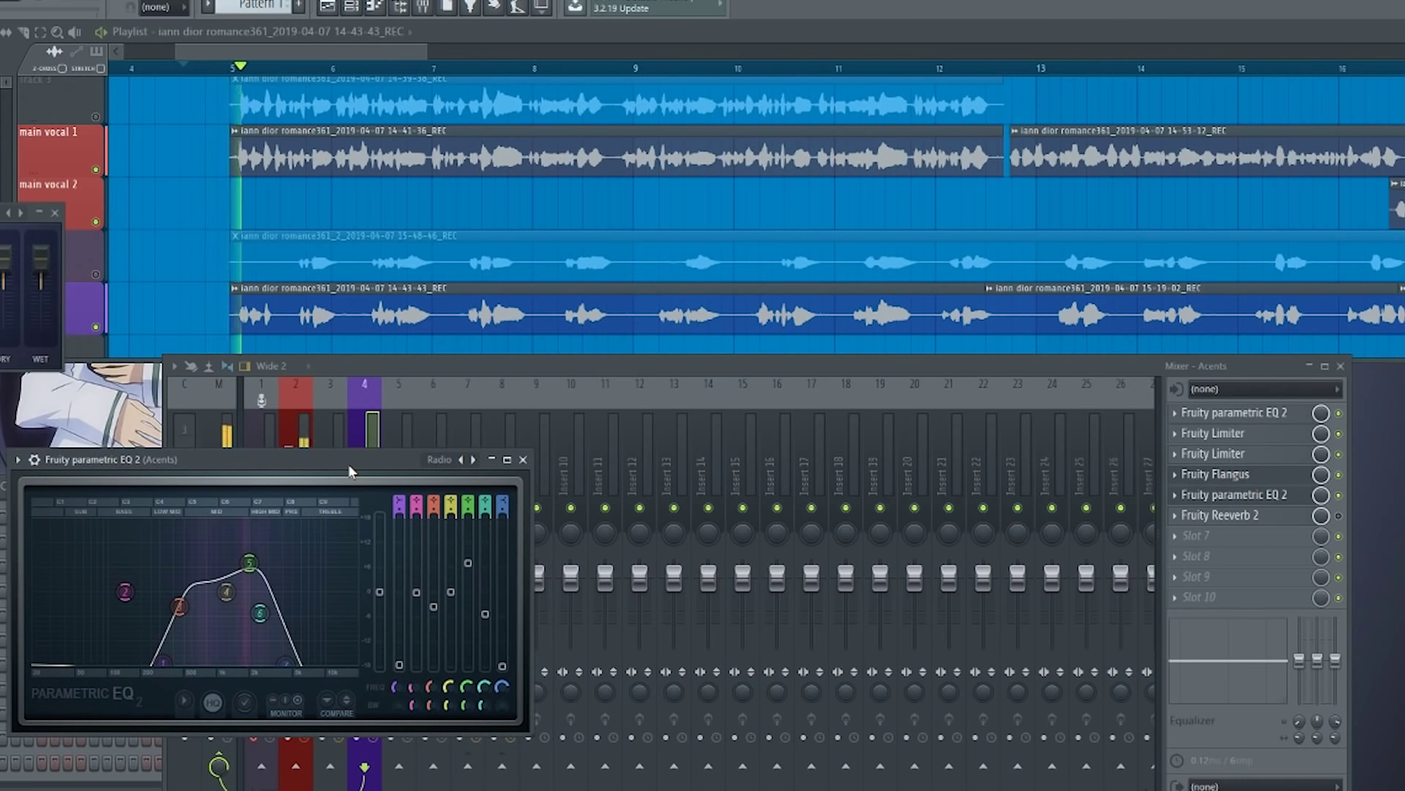
{"action": "left_click", "coordinate": [527, 464]}
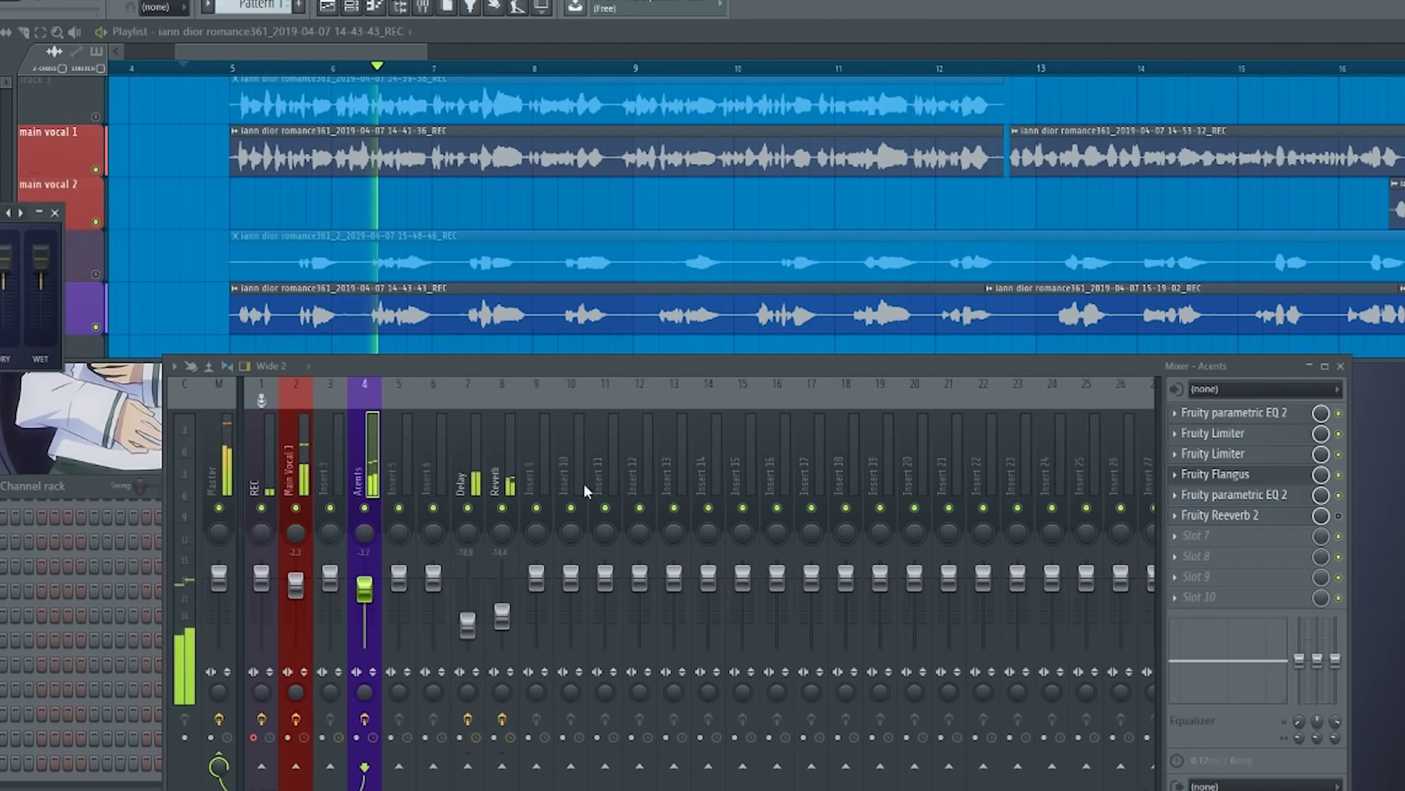
Insert Fruity Stereo Shaper in slot 6 of the Acents track, before the reverb, and play the vocals through it.
{"action": "right_click", "coordinate": [1221, 517]}
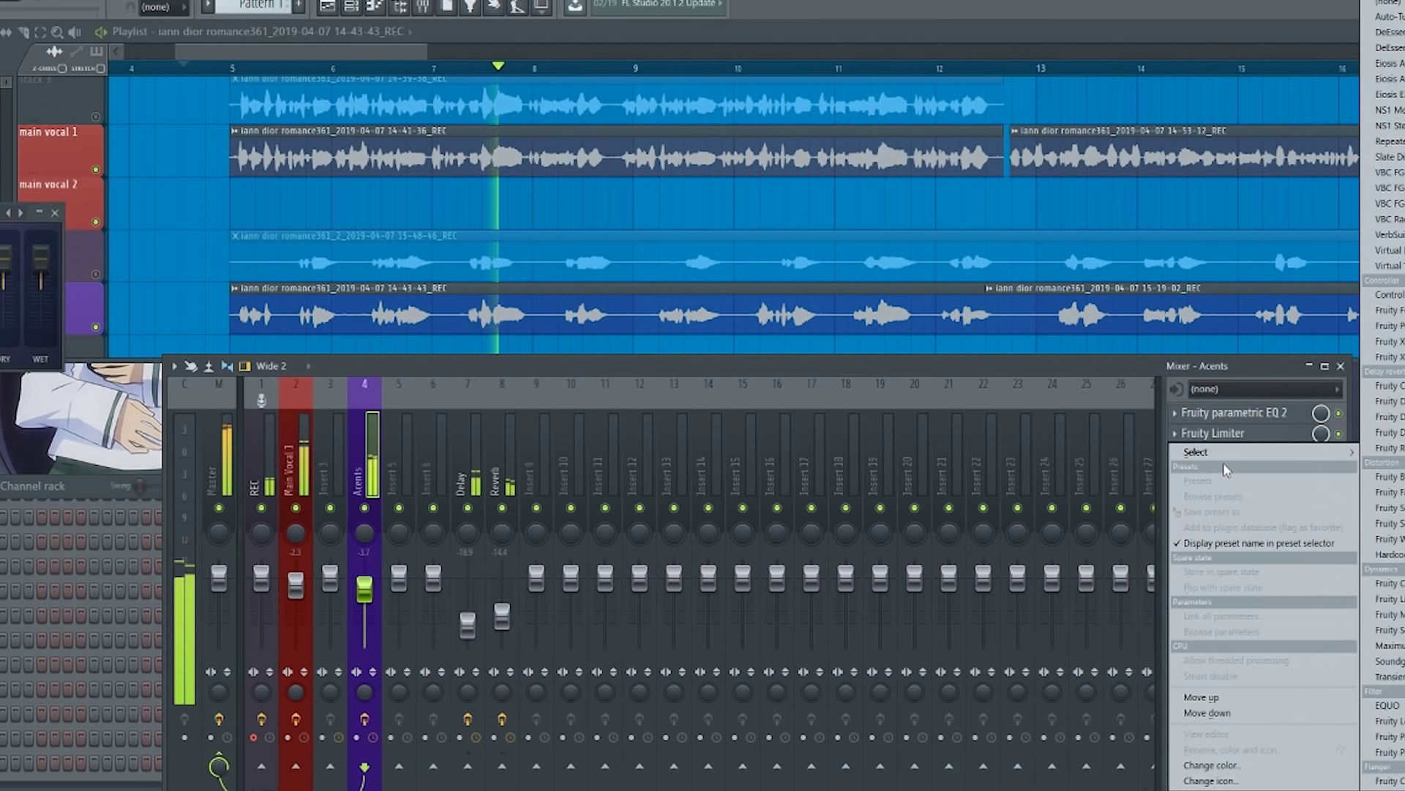
{"action": "mouse_move", "coordinate": [1224, 454]}
{"action": "left_click", "coordinate": [1401, 454]}
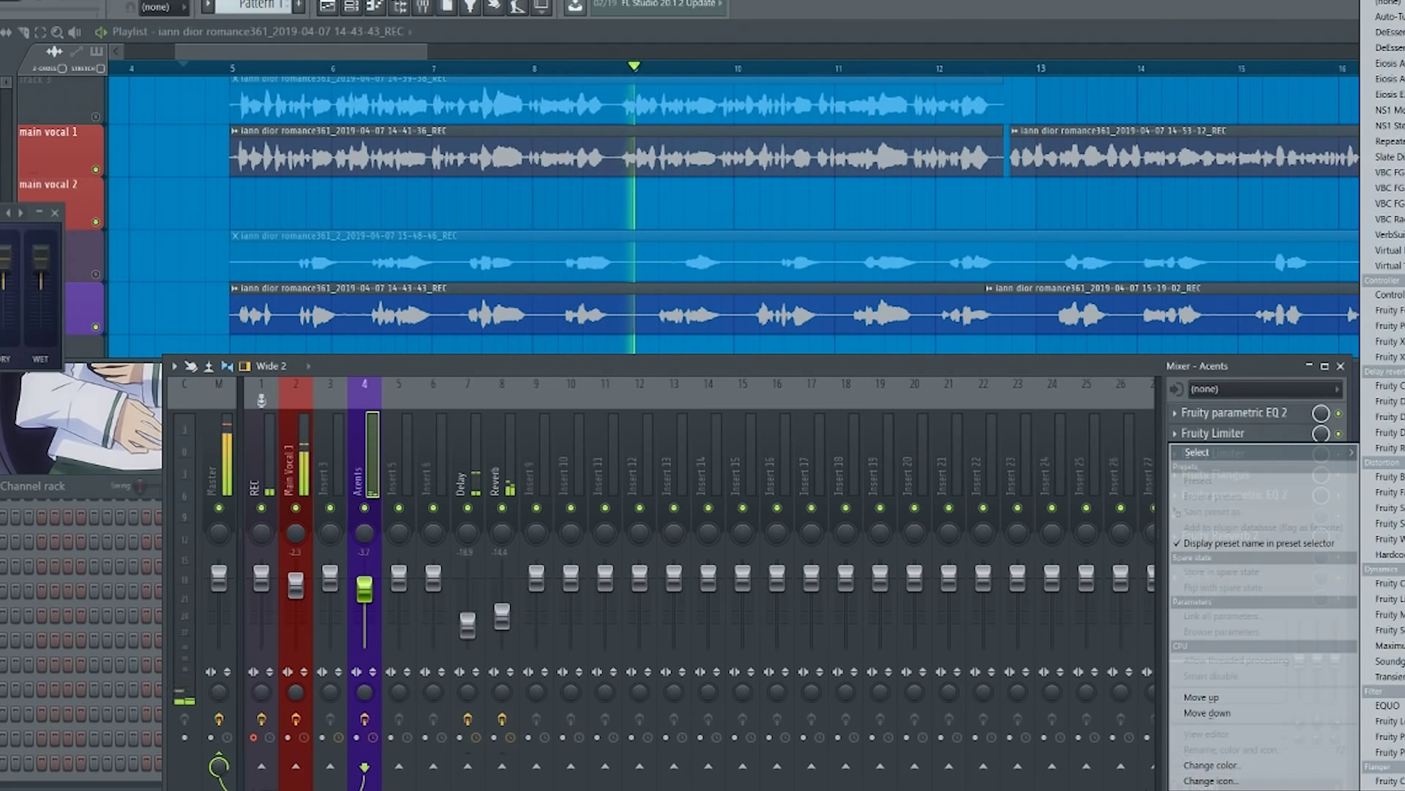
{"action": "key", "text": "space"}
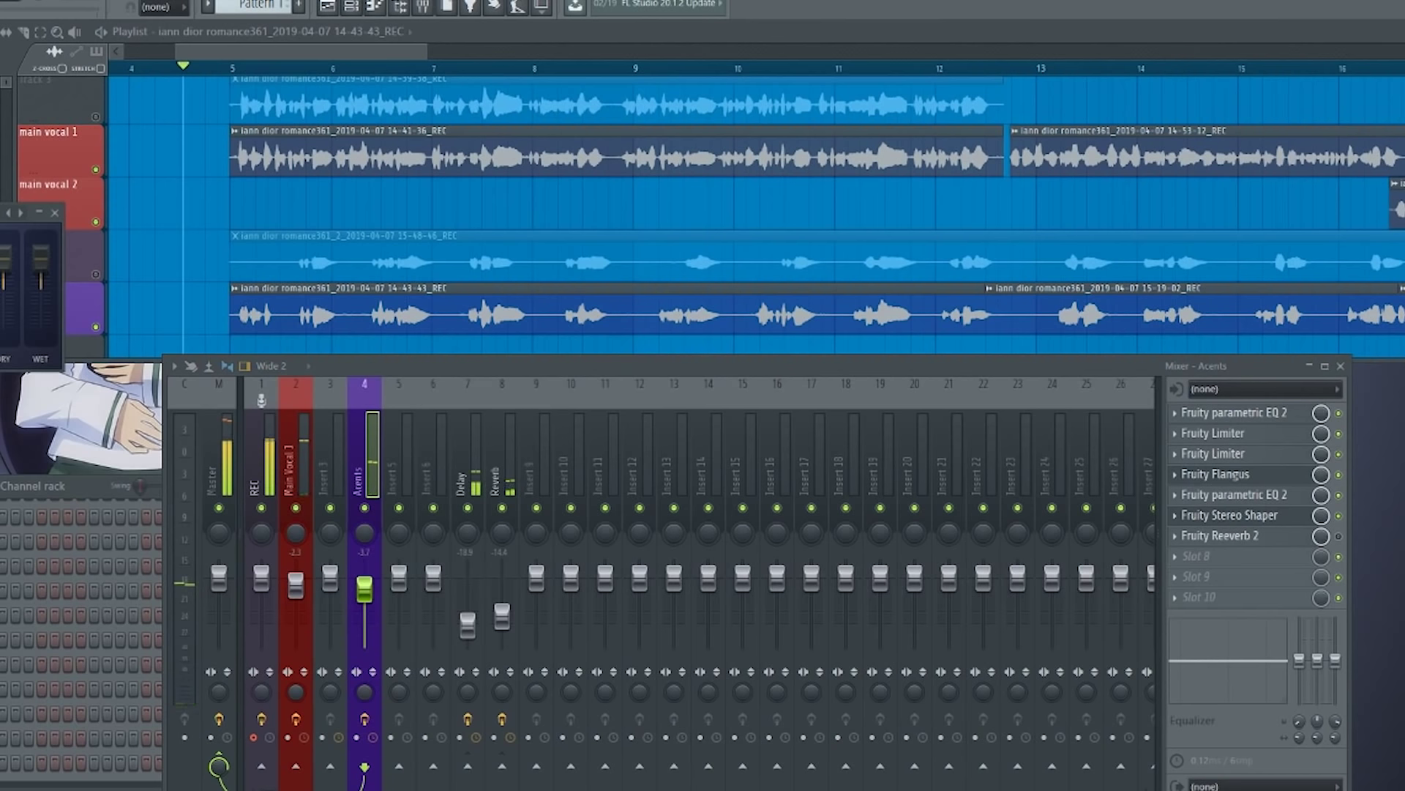
{"action": "left_click_drag", "start_coordinate": [309, 295], "coordinate": [441, 397]}
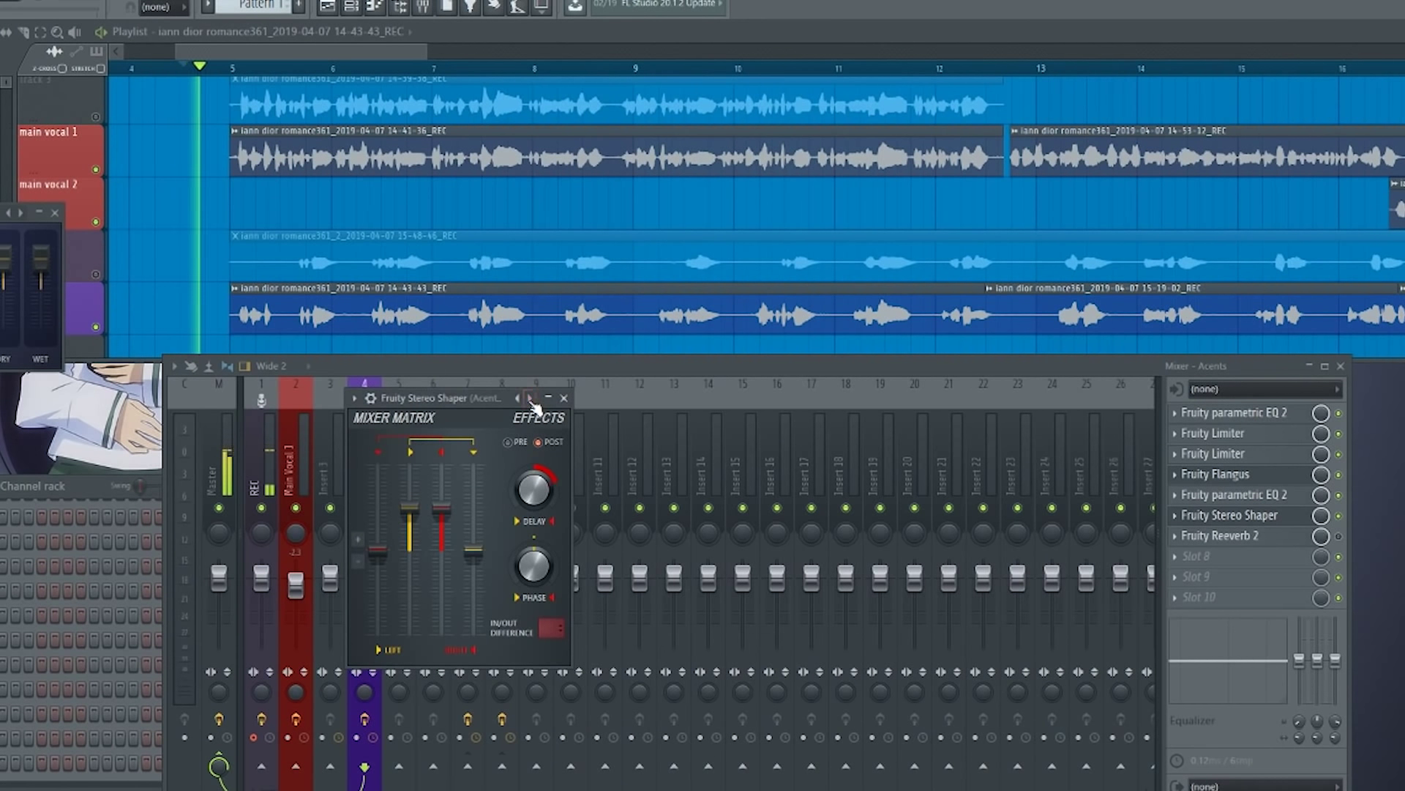
{"action": "left_click_drag", "start_coordinate": [495, 397], "coordinate": [581, 431]}
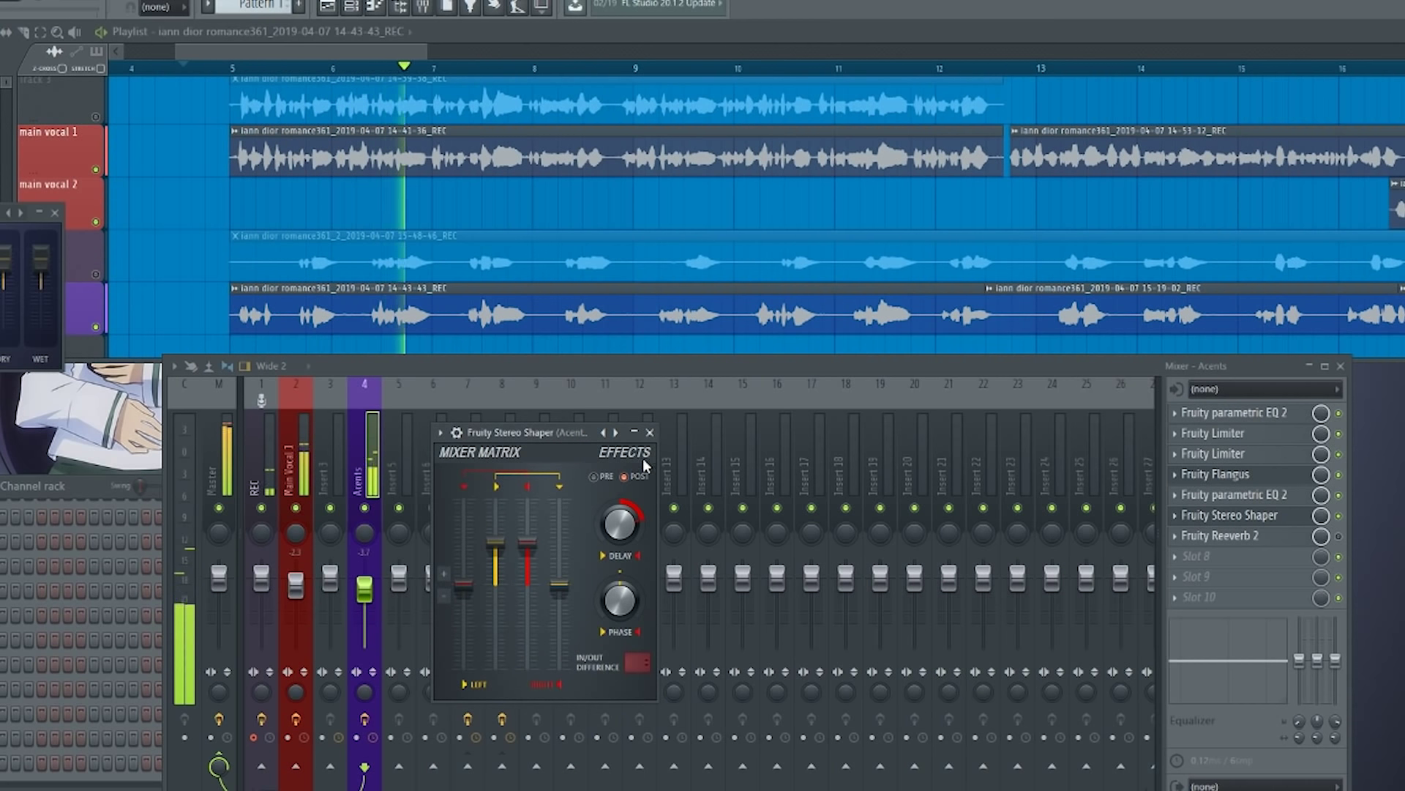
Close the Stereo Shaper and lower the Acents track's volume to about -6.8 dB while the vocals play.
{"action": "left_click", "coordinate": [649, 433]}
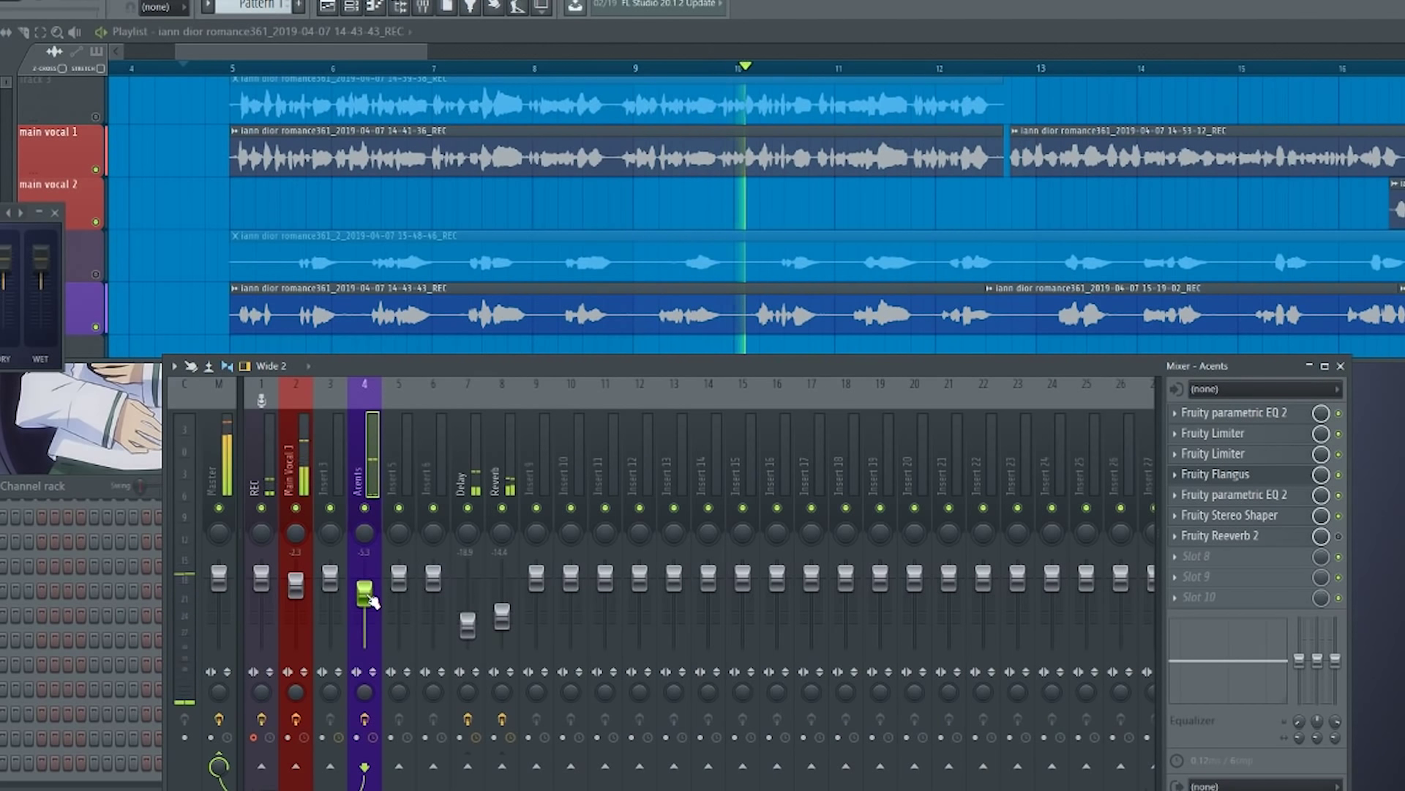
{"action": "left_click_drag", "start_coordinate": [372, 600], "coordinate": [372, 610]}
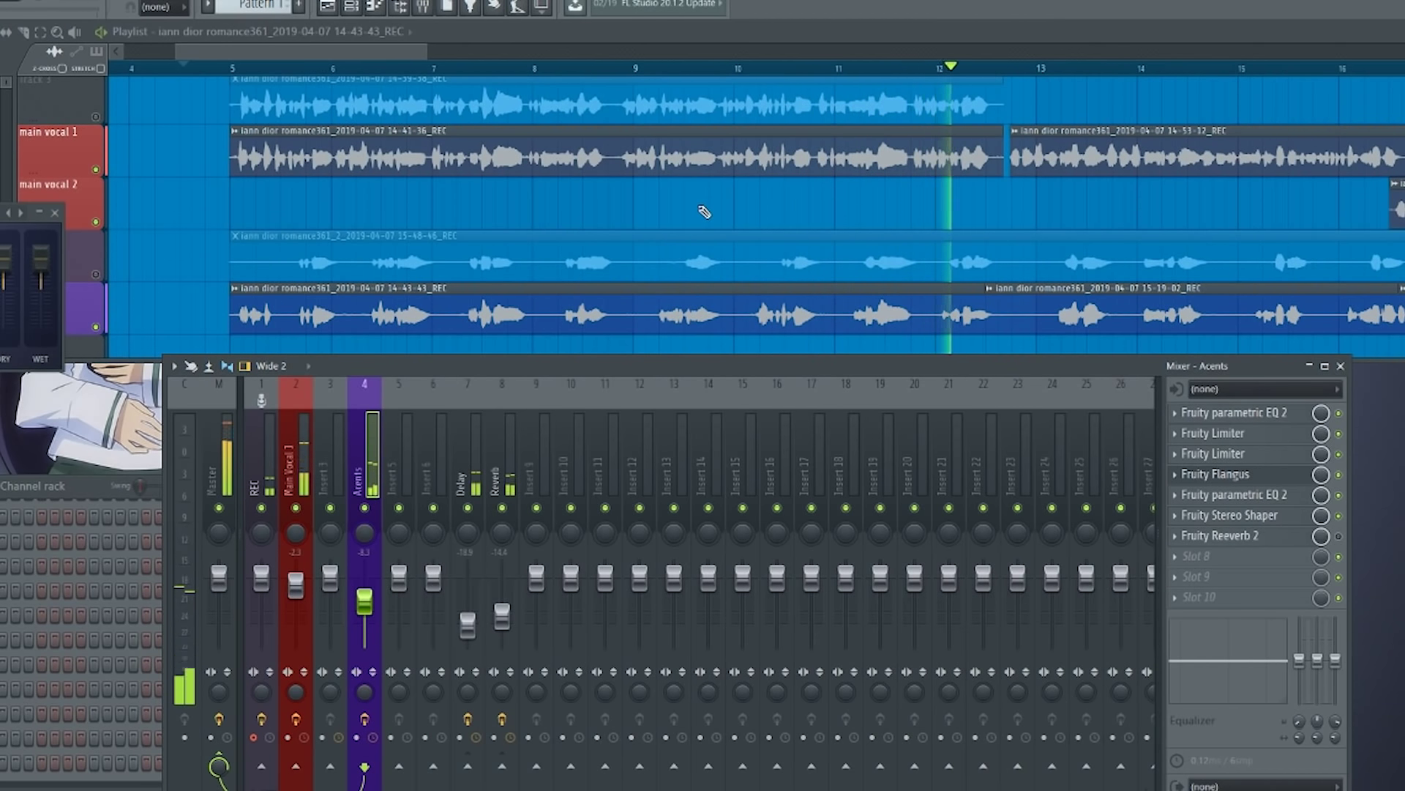
{"action": "left_click_drag", "start_coordinate": [362, 600], "coordinate": [364, 596]}
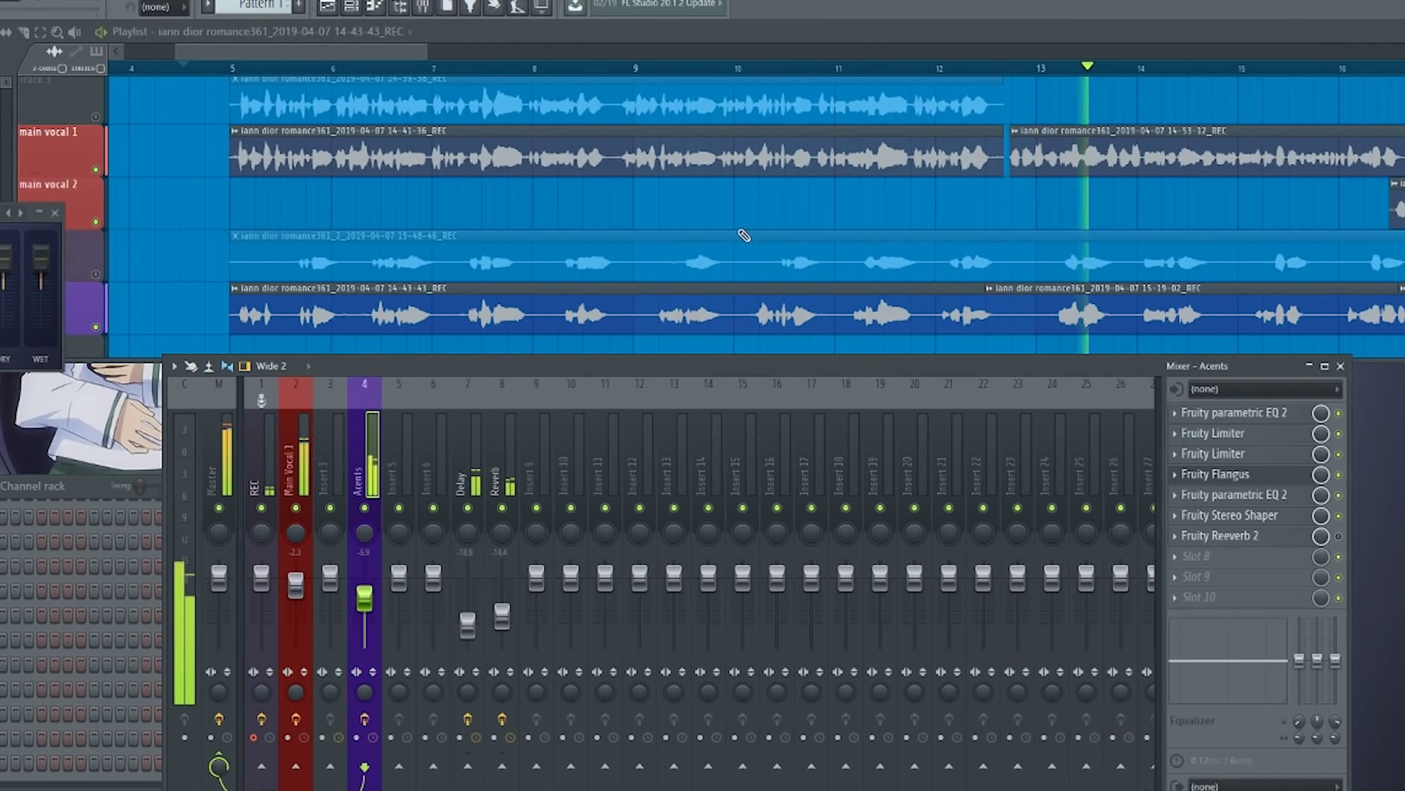
{"action": "scroll", "coordinate": [646, 210], "scroll_direction": "down", "scroll_amount": 3}
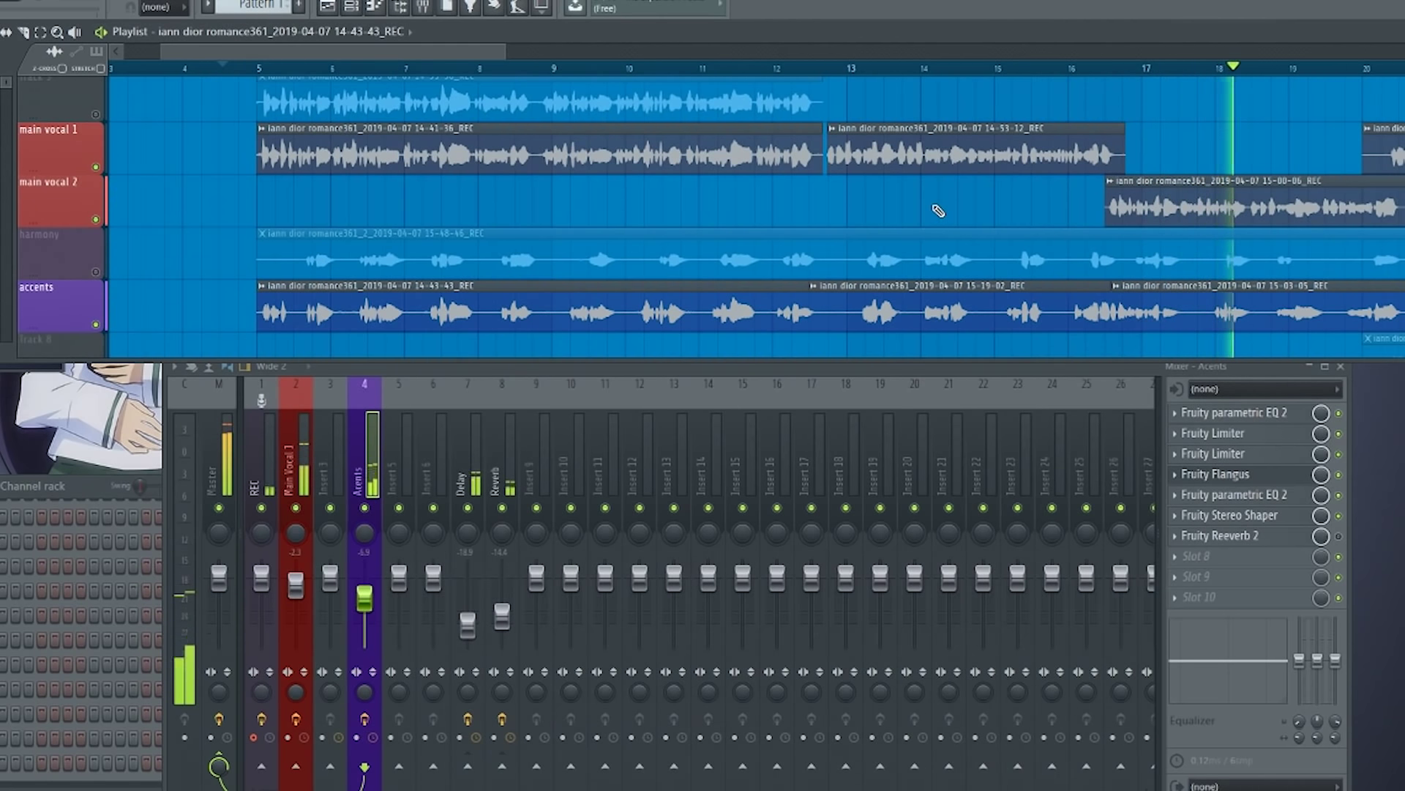
{"action": "key", "text": "space"}
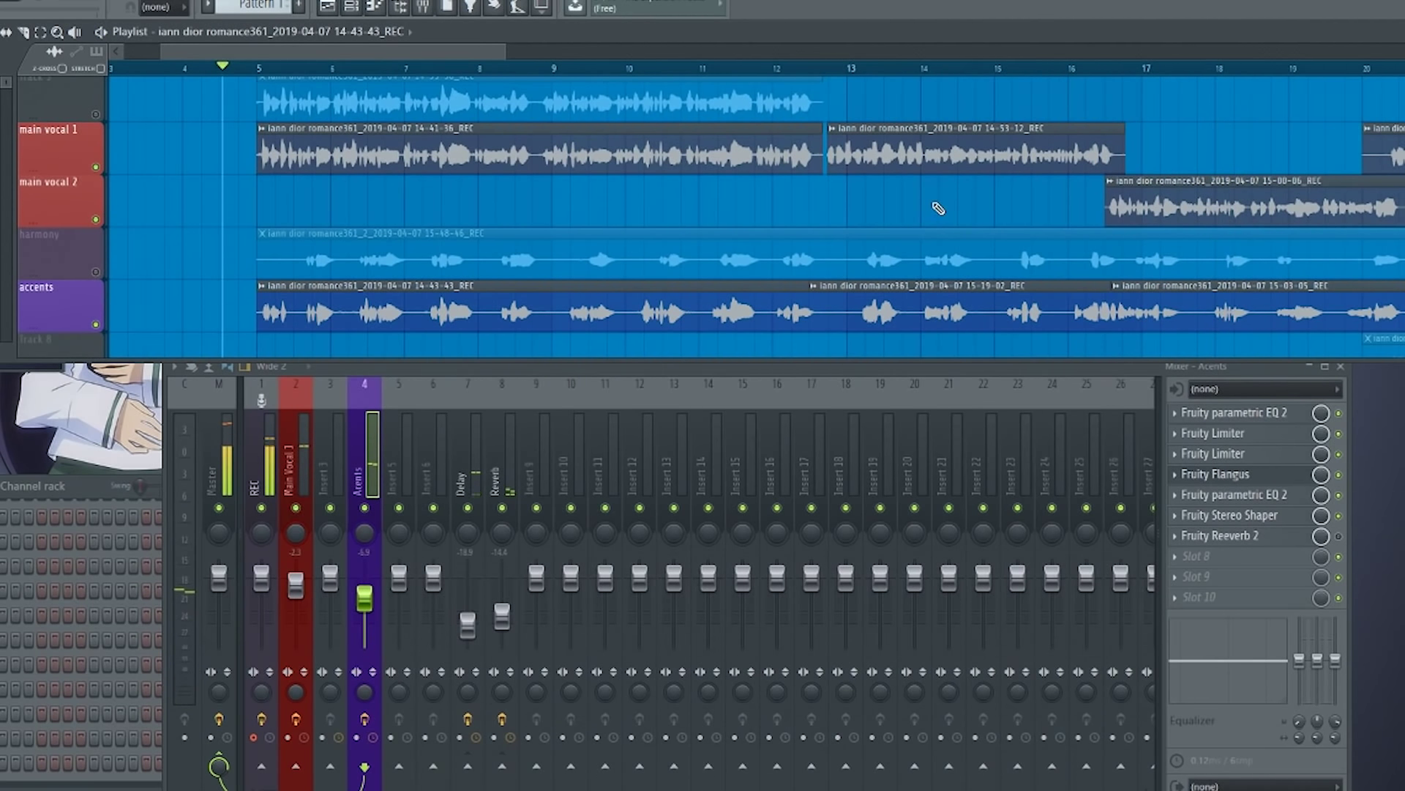
Look over the main vocal and accents clips across the whole playlist and replay the mix from just before bar 5.
{"action": "middle_click", "coordinate": [806, 221]}
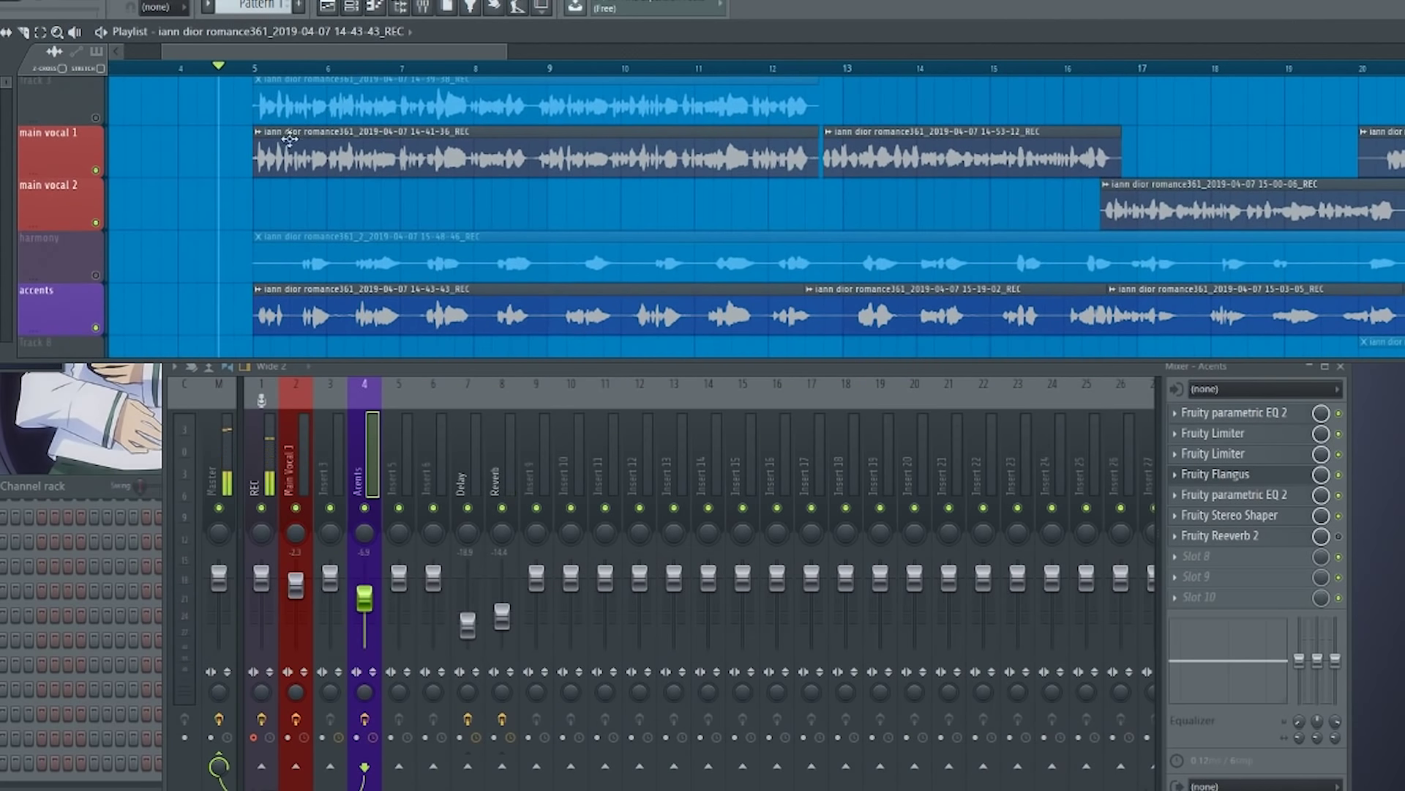
{"action": "scroll", "coordinate": [1176, 141], "scroll_direction": "down", "scroll_amount": 3}
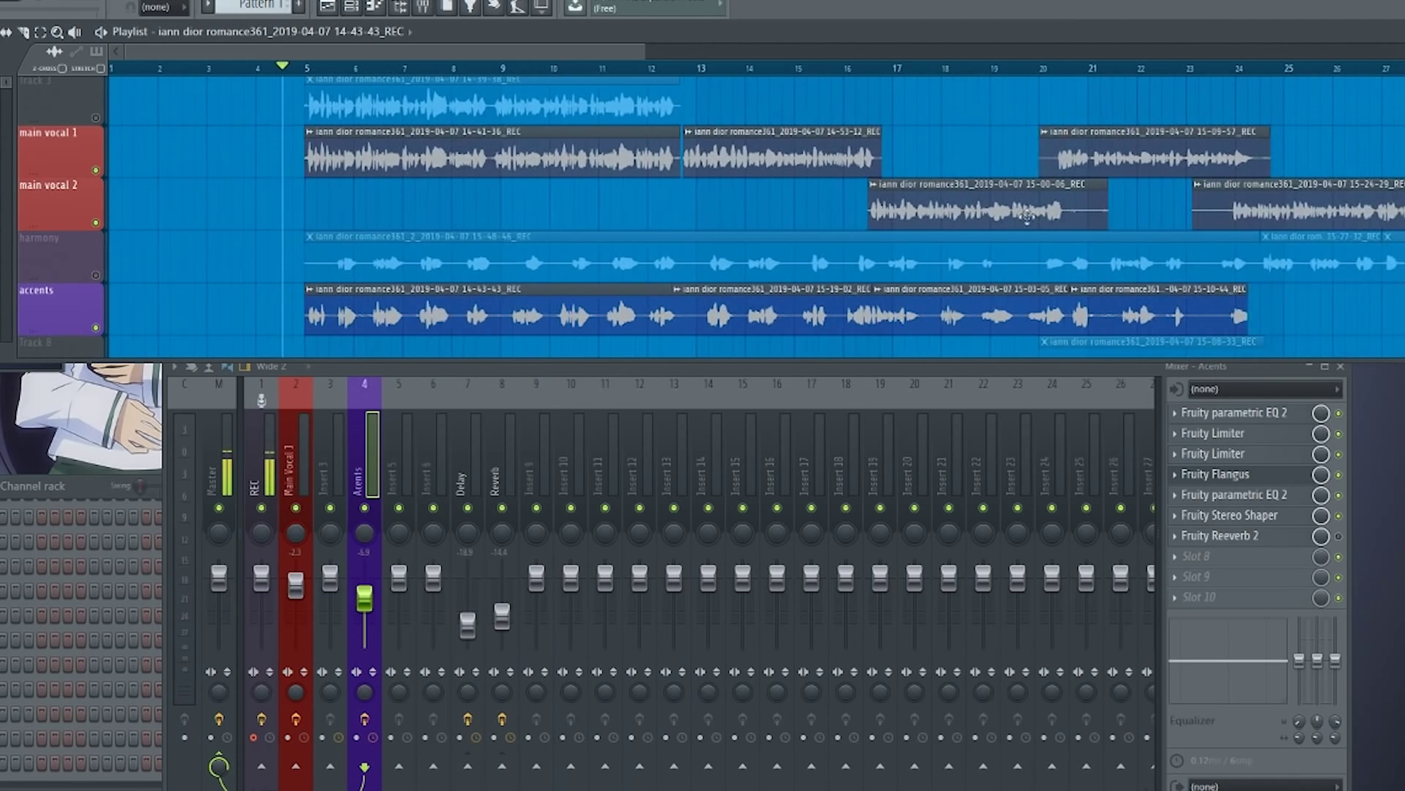
{"action": "left_click_drag", "start_coordinate": [1139, 220], "coordinate": [1171, 246]}
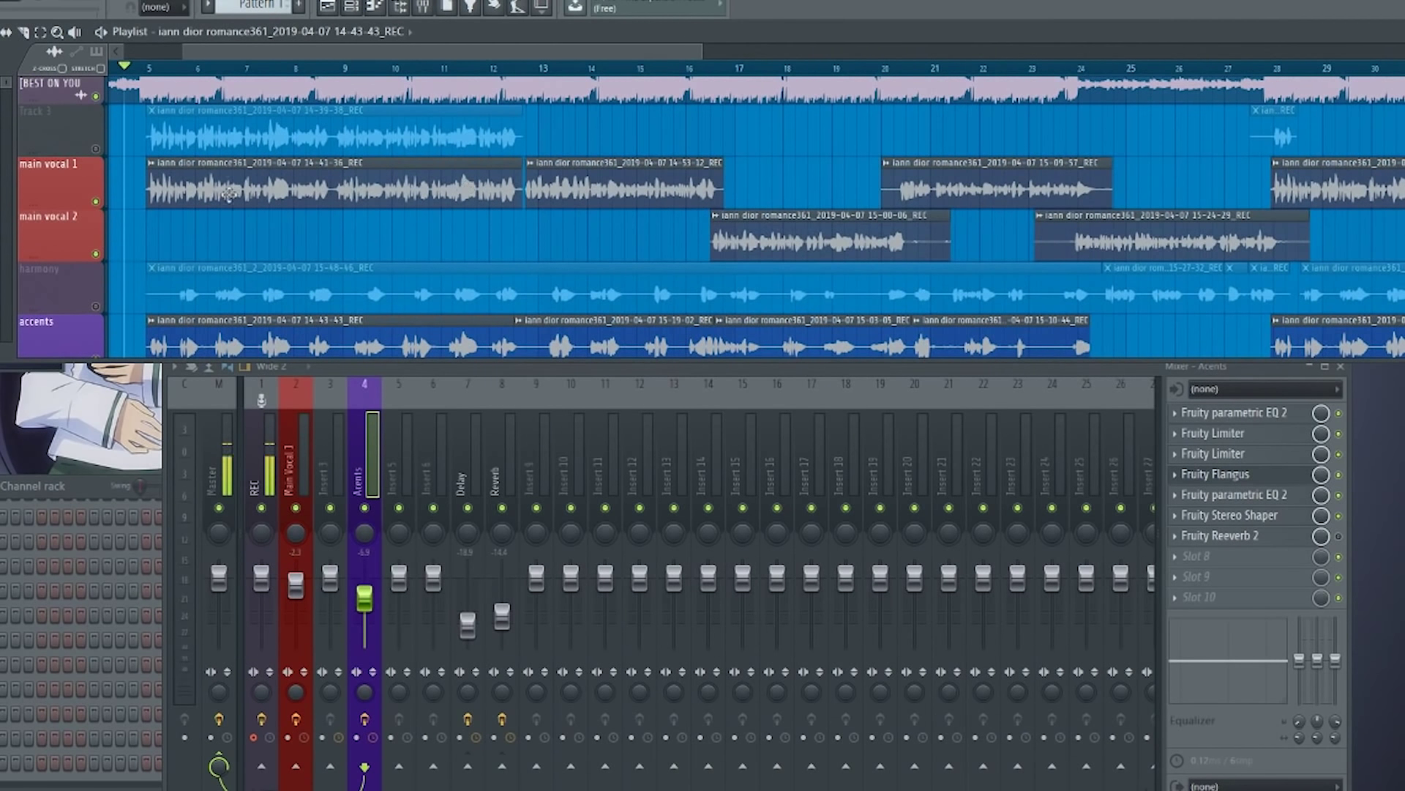
{"action": "left_click_drag", "start_coordinate": [485, 254], "coordinate": [360, 228]}
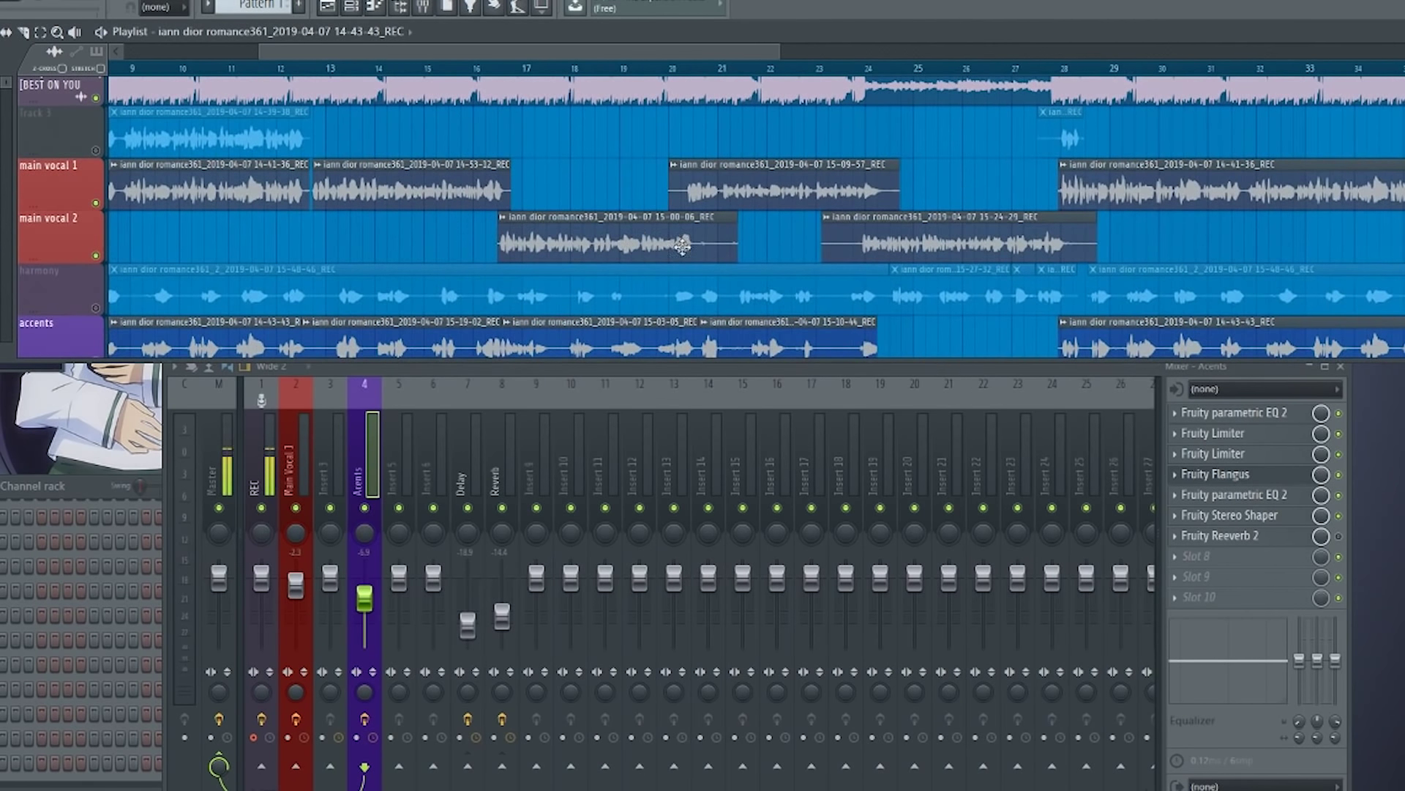
{"action": "left_click_drag", "start_coordinate": [771, 221], "coordinate": [670, 235]}
{"action": "left_click_drag", "start_coordinate": [948, 230], "coordinate": [859, 209]}
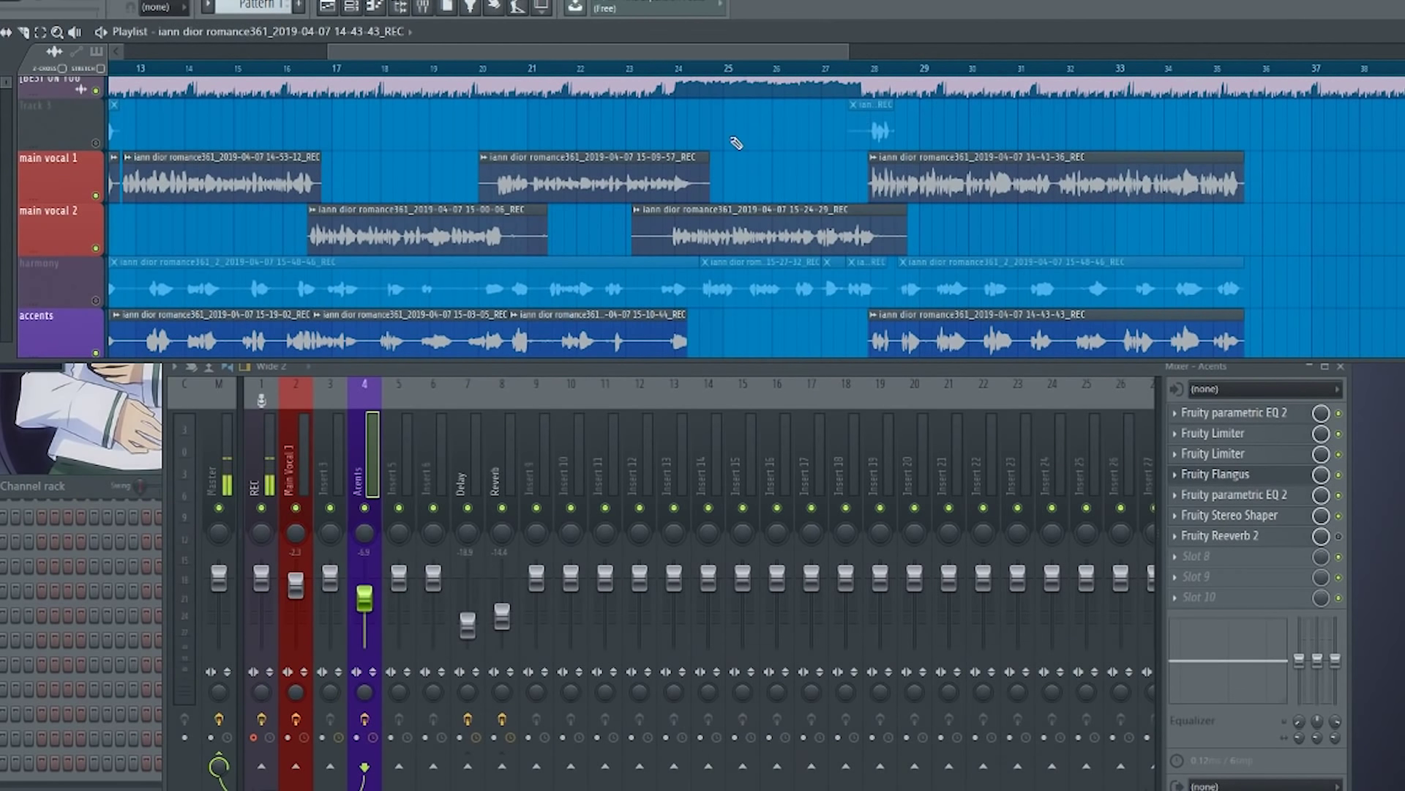
{"action": "scroll", "coordinate": [743, 131], "scroll_direction": "down", "scroll_amount": 2}
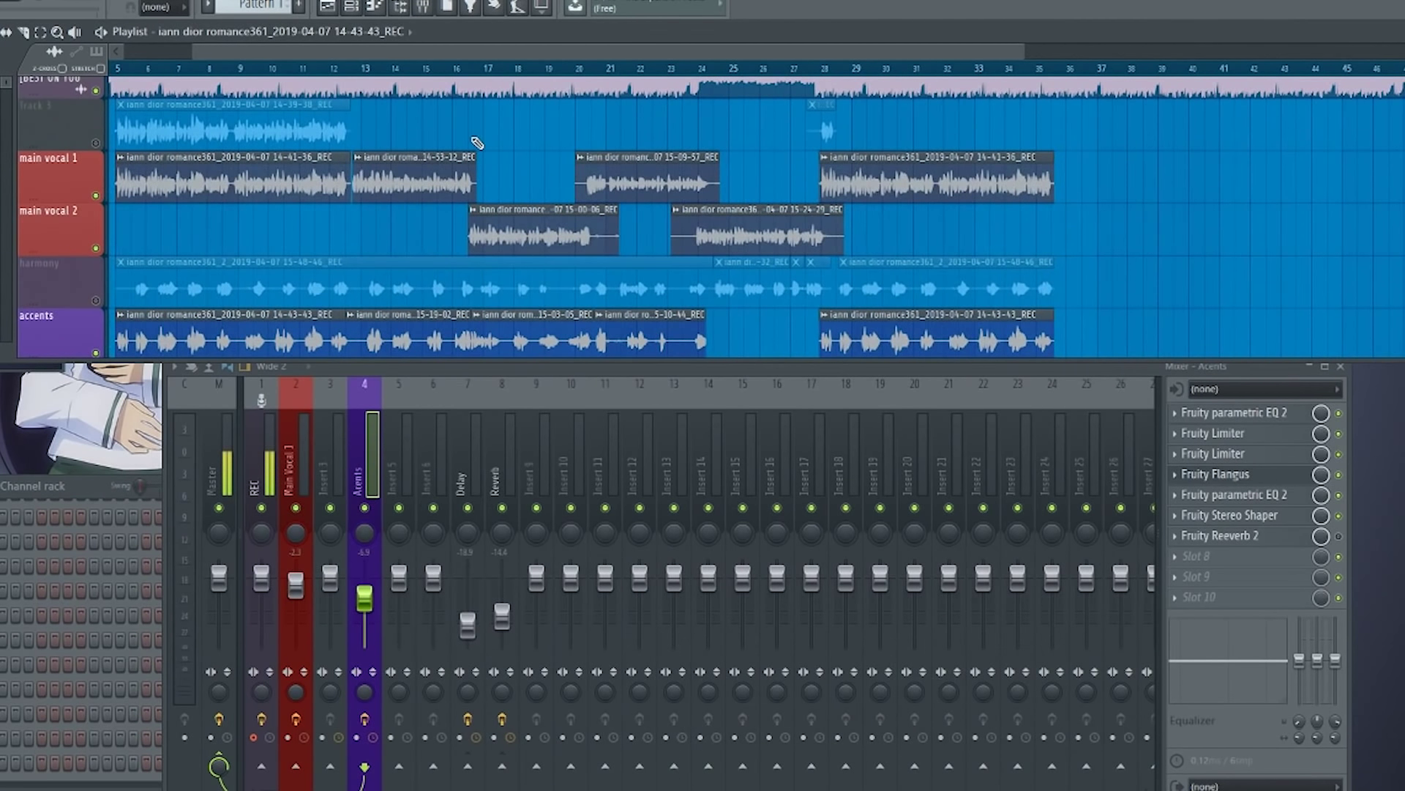
{"action": "left_click_drag", "start_coordinate": [477, 143], "coordinate": [618, 120]}
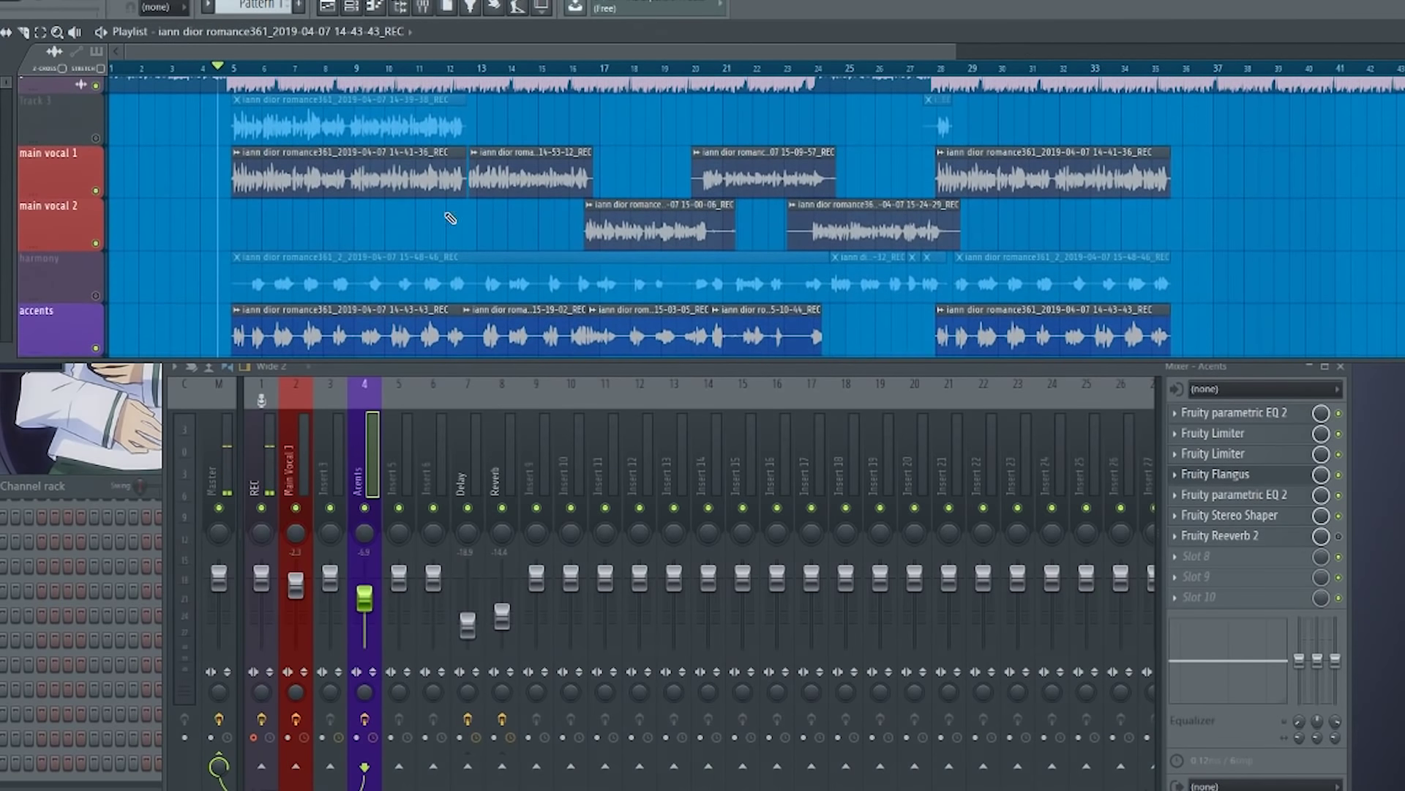
{"action": "scroll", "coordinate": [235, 230], "scroll_direction": "up", "scroll_amount": 3}
{"action": "key", "text": "space"}
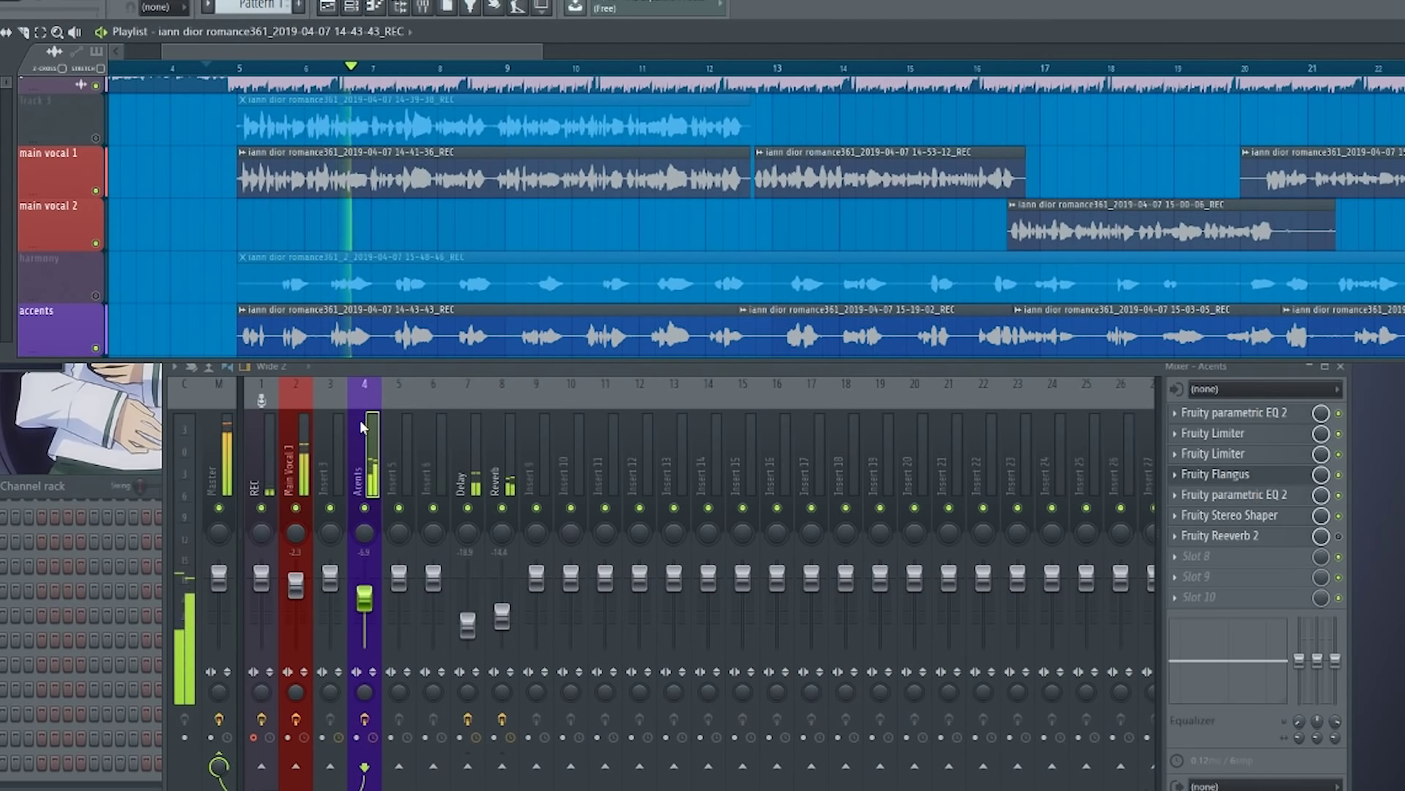
{"action": "key", "text": "space"}
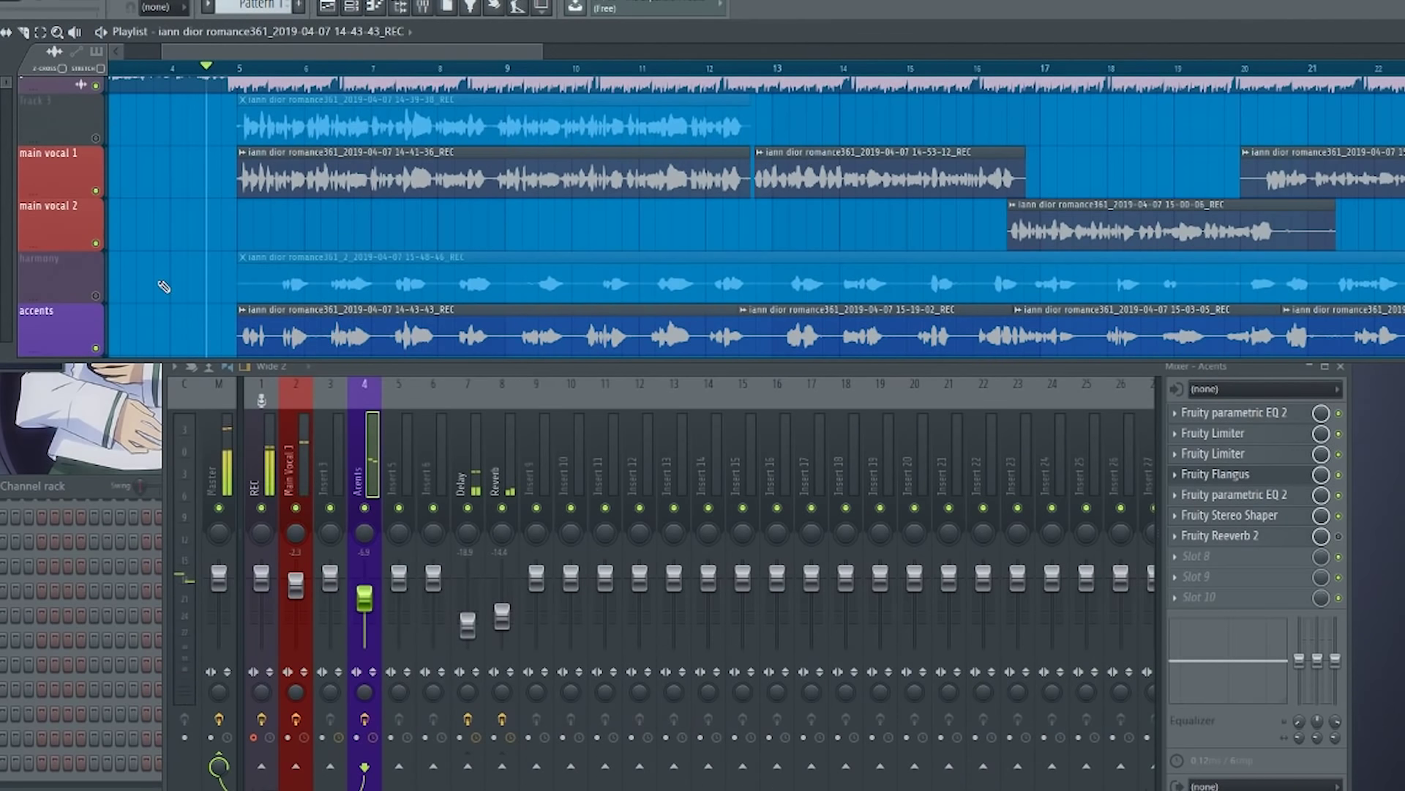
Mute the accents, main vocal 1 and main vocal 2 playlist tracks, unmute harmony and play it from just before bar 5.
{"action": "left_click_drag", "start_coordinate": [160, 282], "coordinate": [191, 263]}
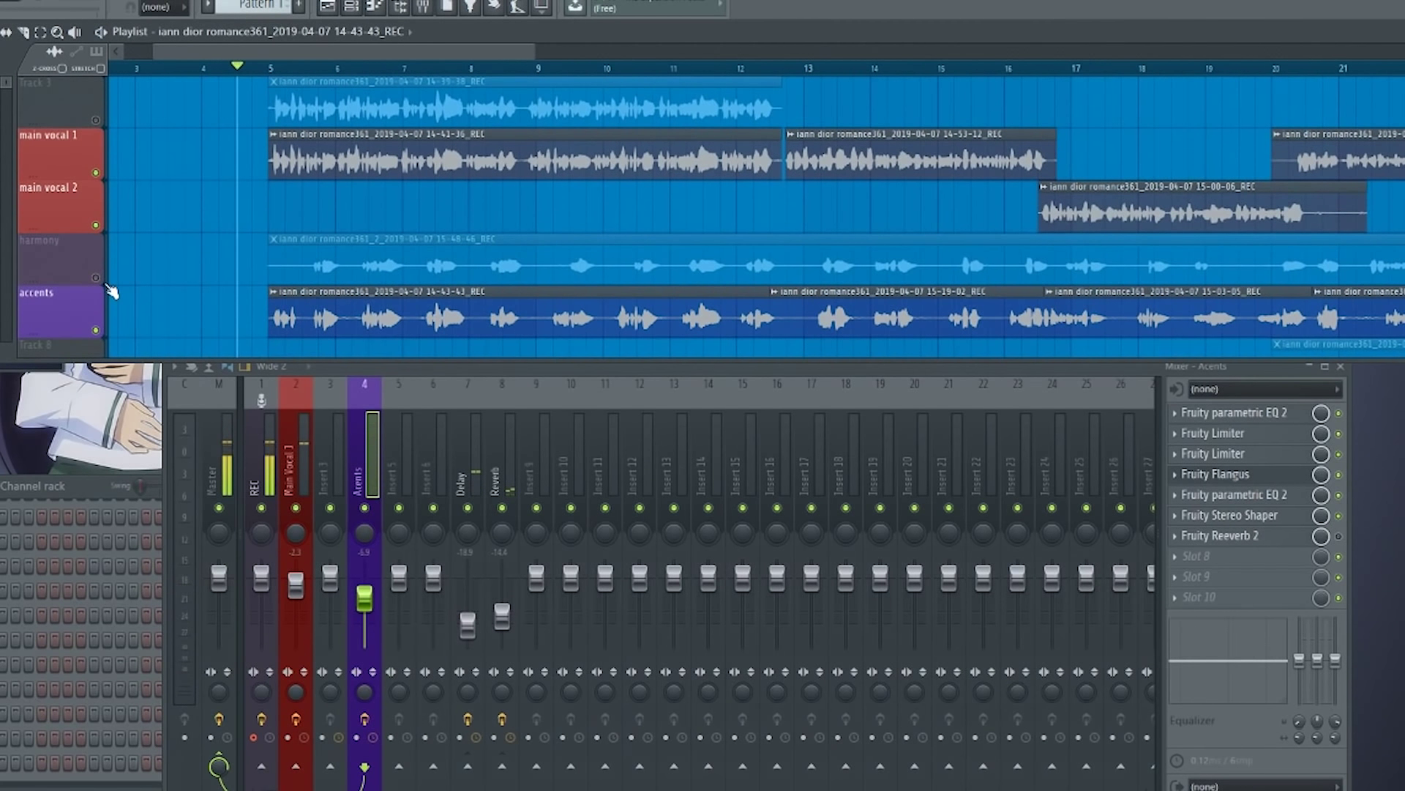
{"action": "left_click", "coordinate": [96, 329]}
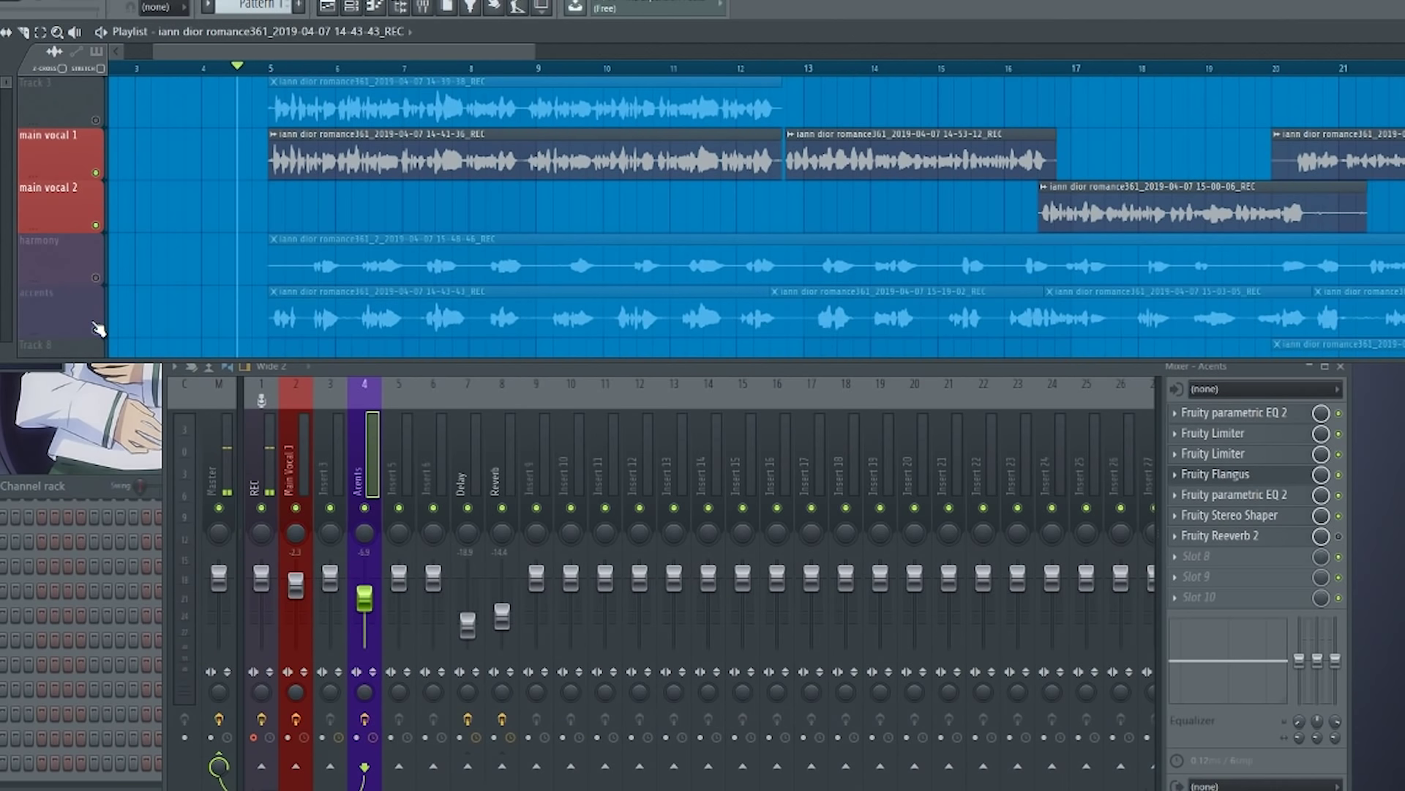
{"action": "left_click", "coordinate": [96, 225]}
{"action": "left_click", "coordinate": [96, 277]}
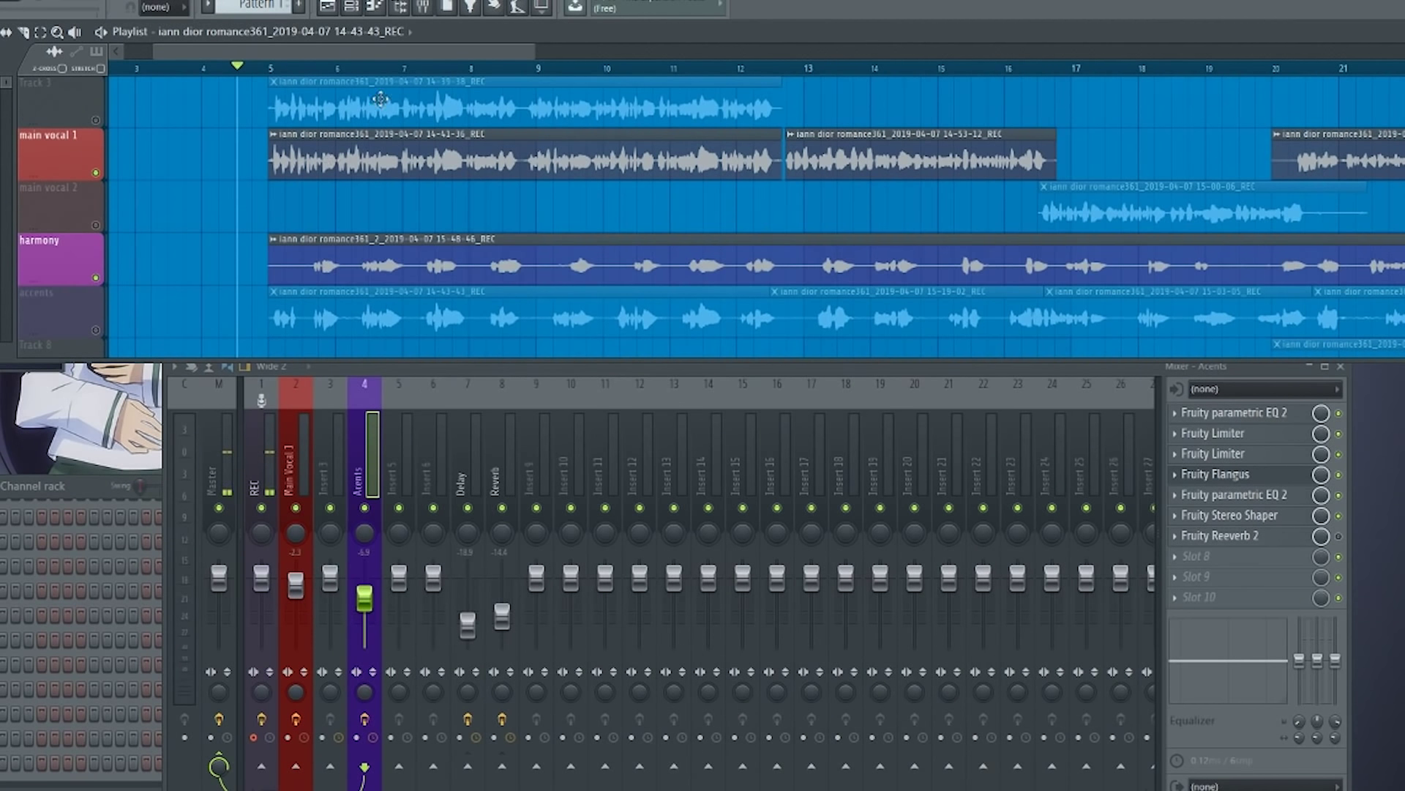
{"action": "left_click", "coordinate": [147, 161]}
{"action": "key", "text": "ctrl+z"}
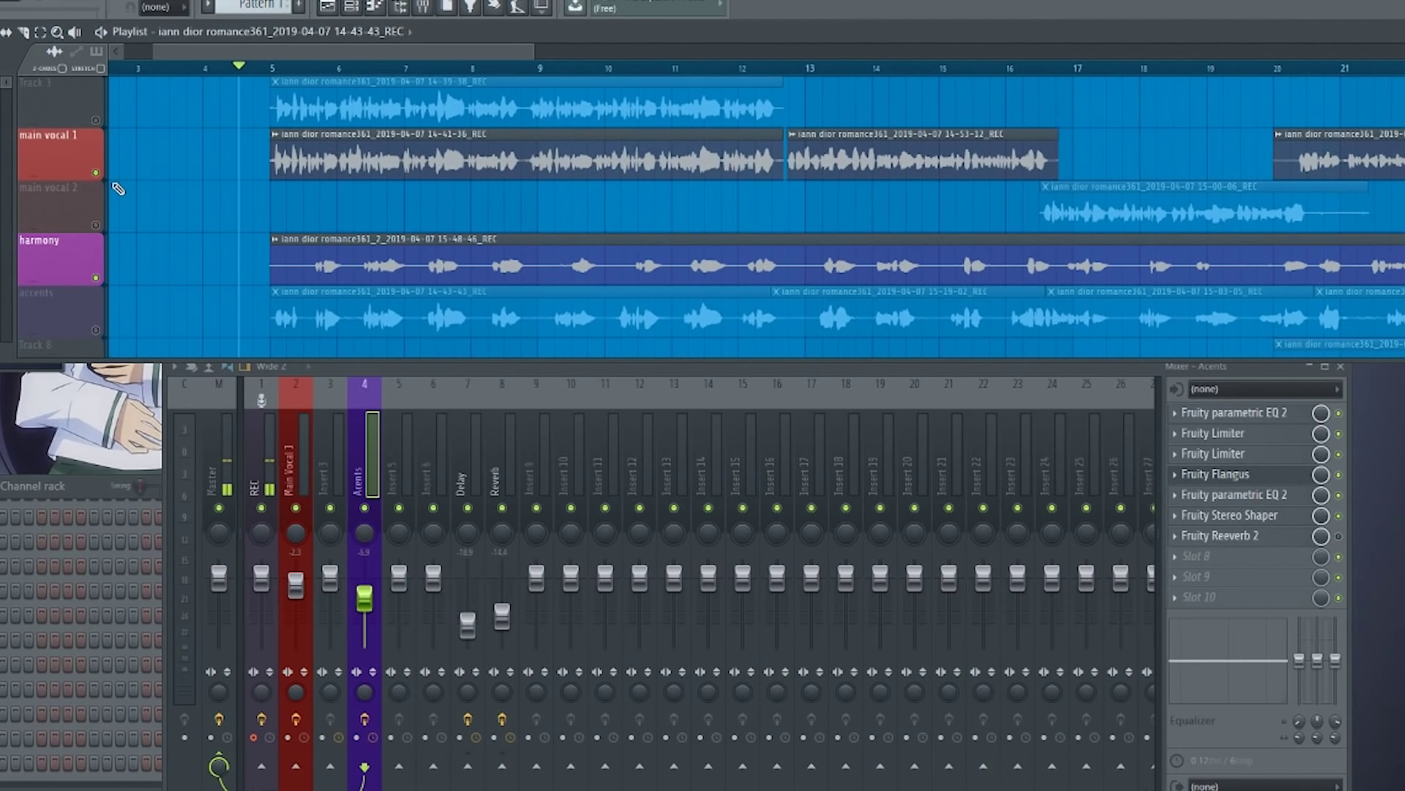
{"action": "left_click", "coordinate": [95, 174]}
{"action": "key", "text": "space"}
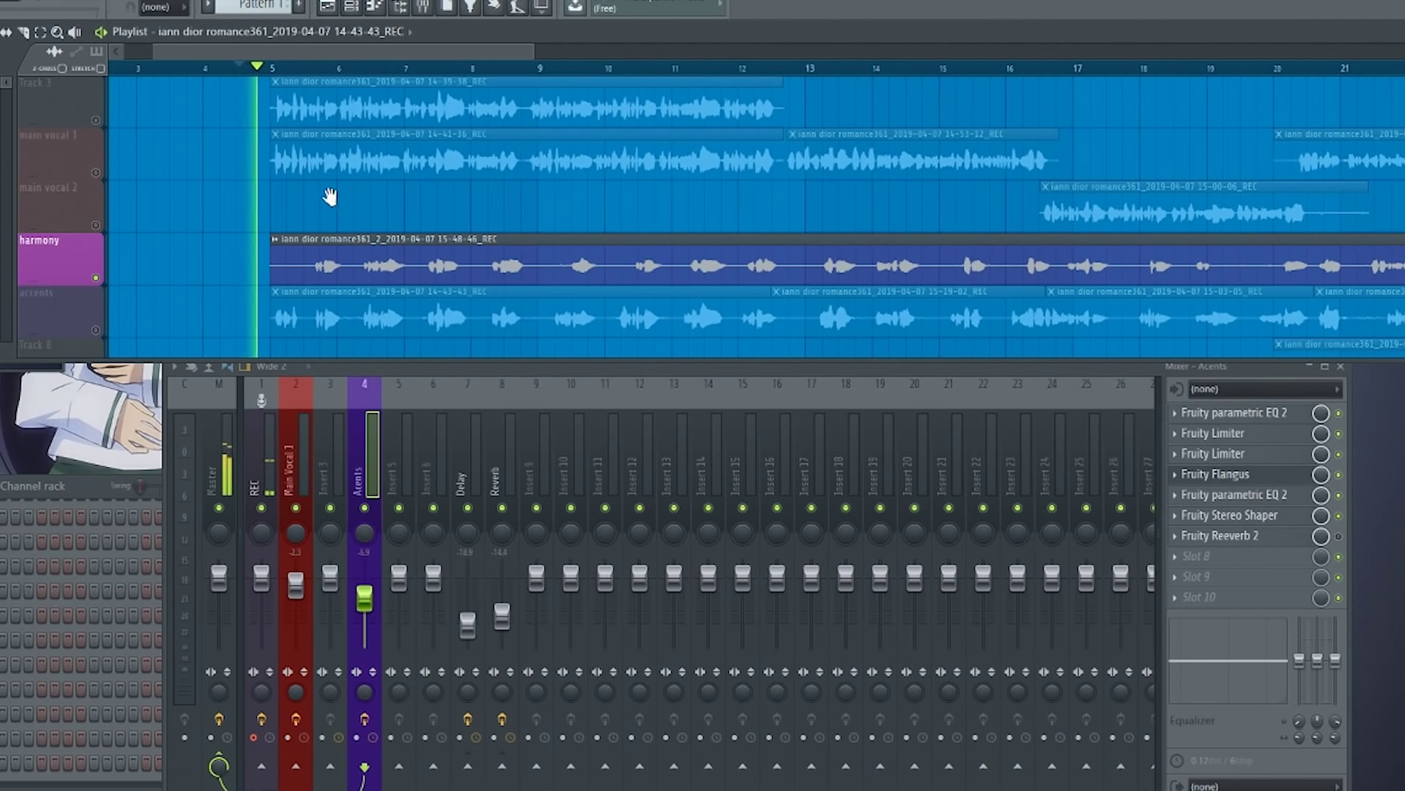
{"action": "left_click_drag", "start_coordinate": [332, 197], "coordinate": [283, 191]}
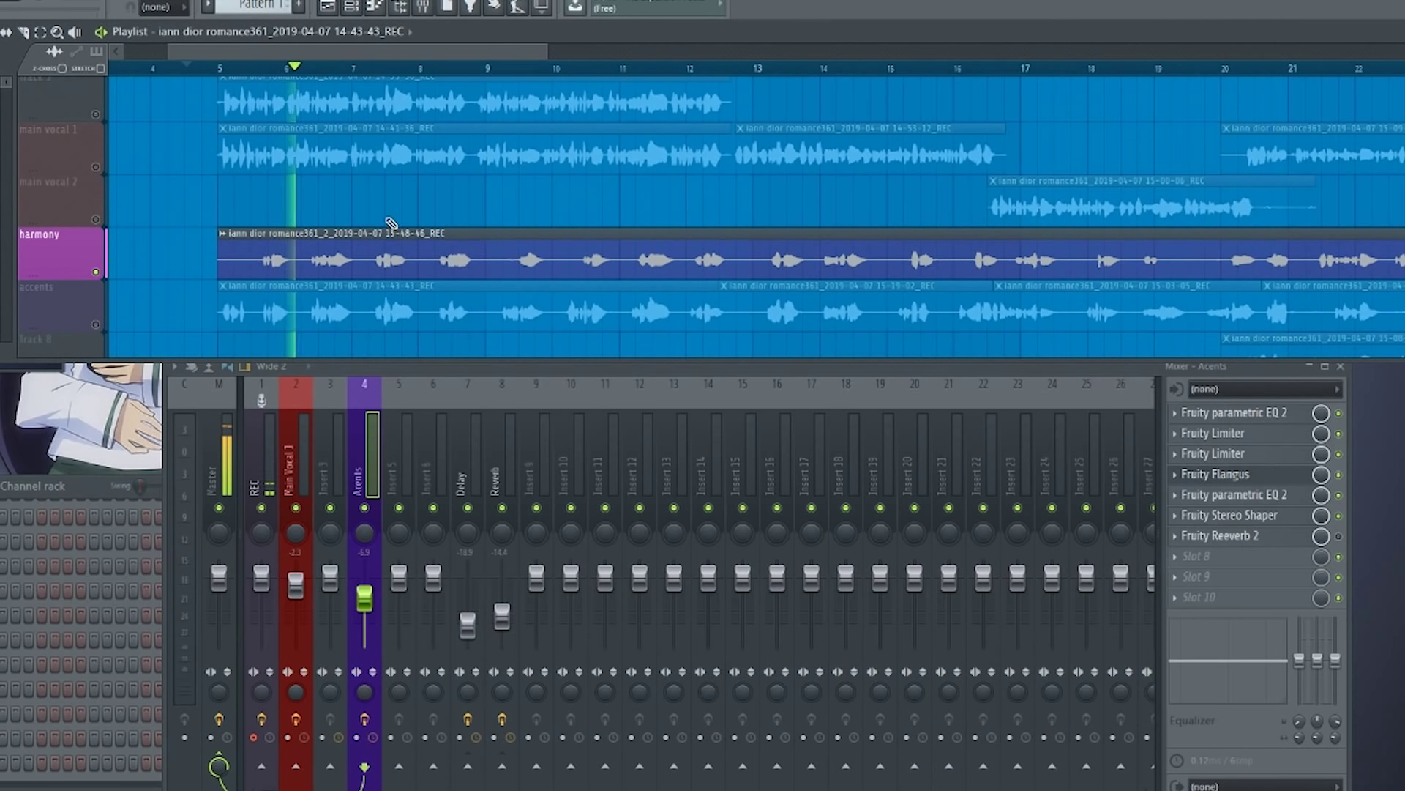
Rename mixer insert 3 as Harmony and give it a purple colour.
{"action": "left_click", "coordinate": [337, 479]}
{"action": "double_click", "coordinate": [323, 482]}
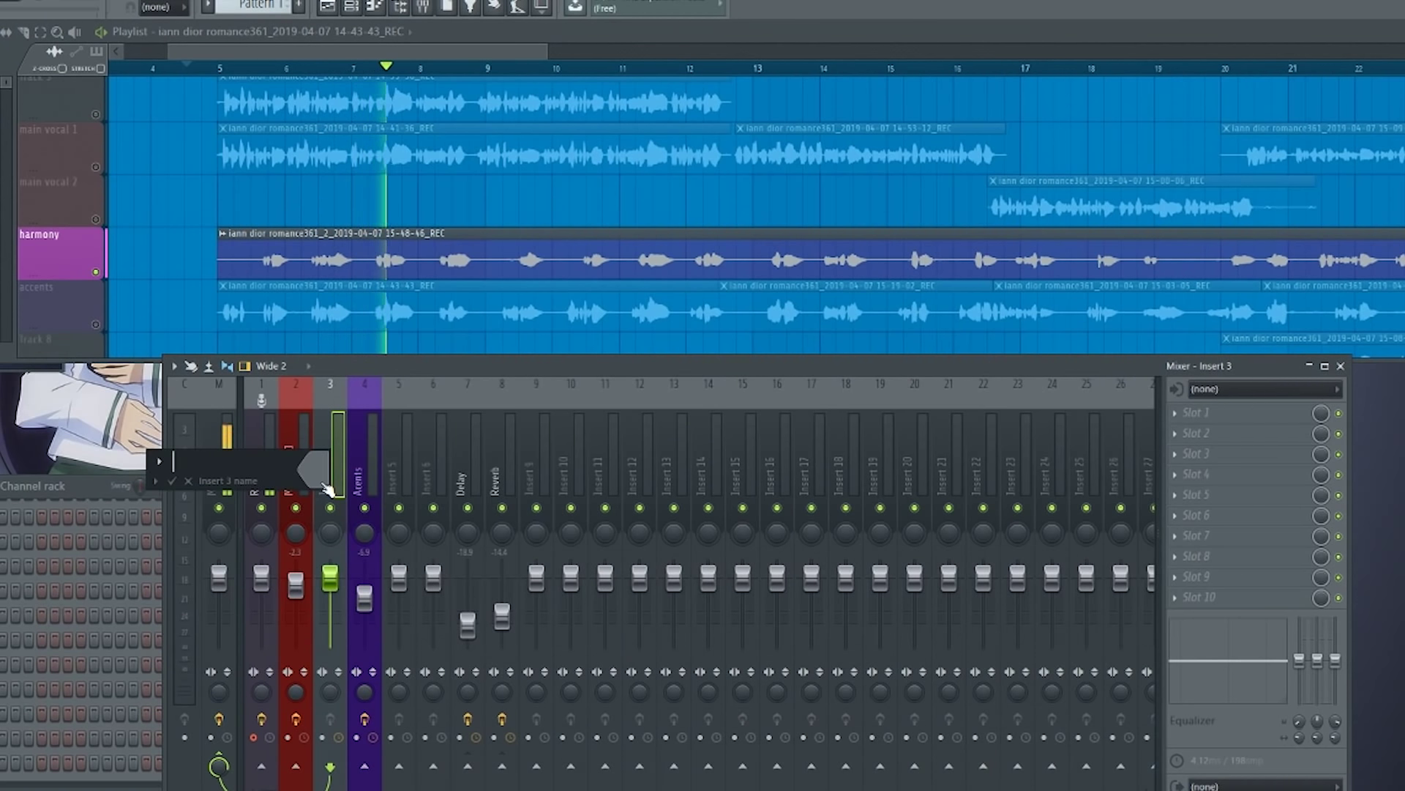
{"action": "type", "text": "Harmony"}
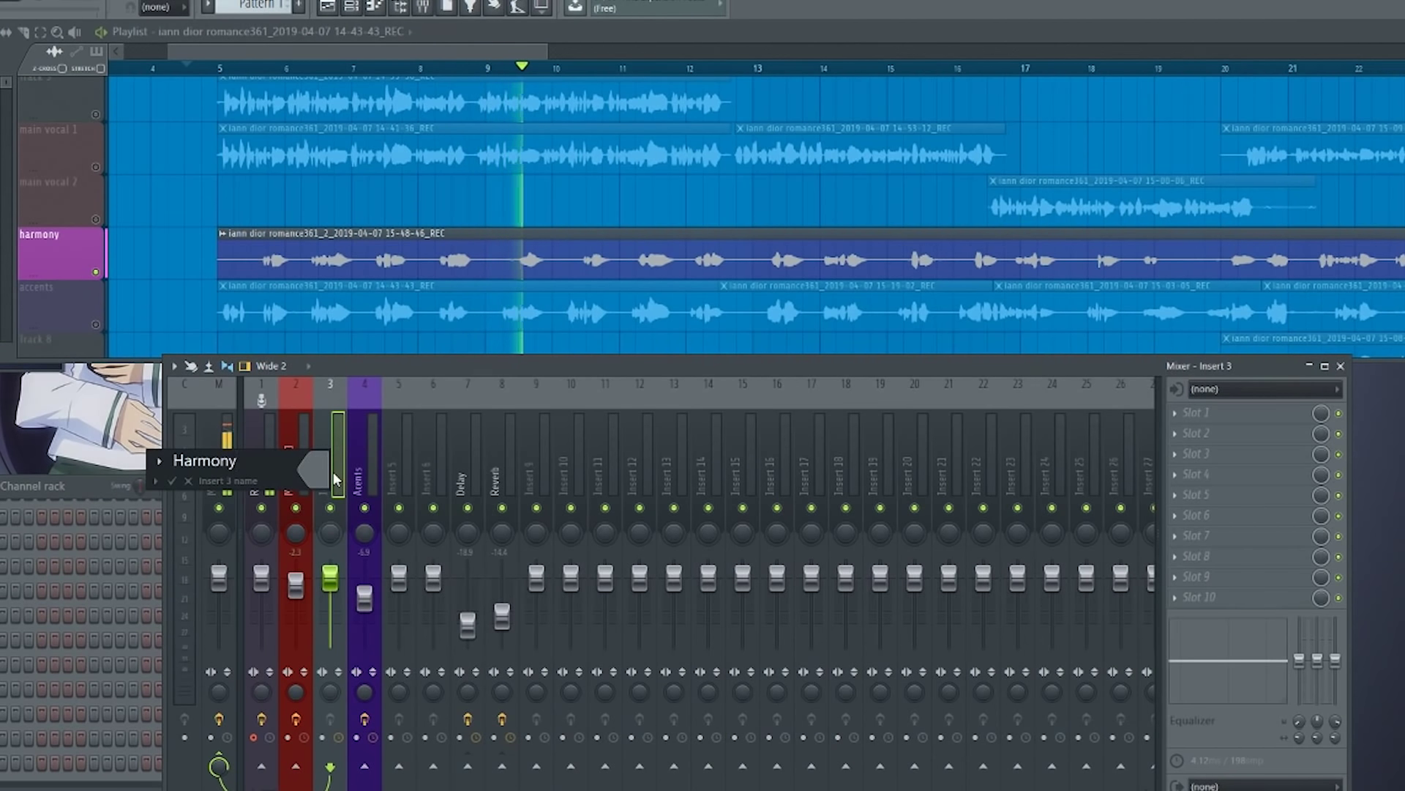
{"action": "left_click", "coordinate": [323, 471]}
{"action": "left_click", "coordinate": [334, 602]}
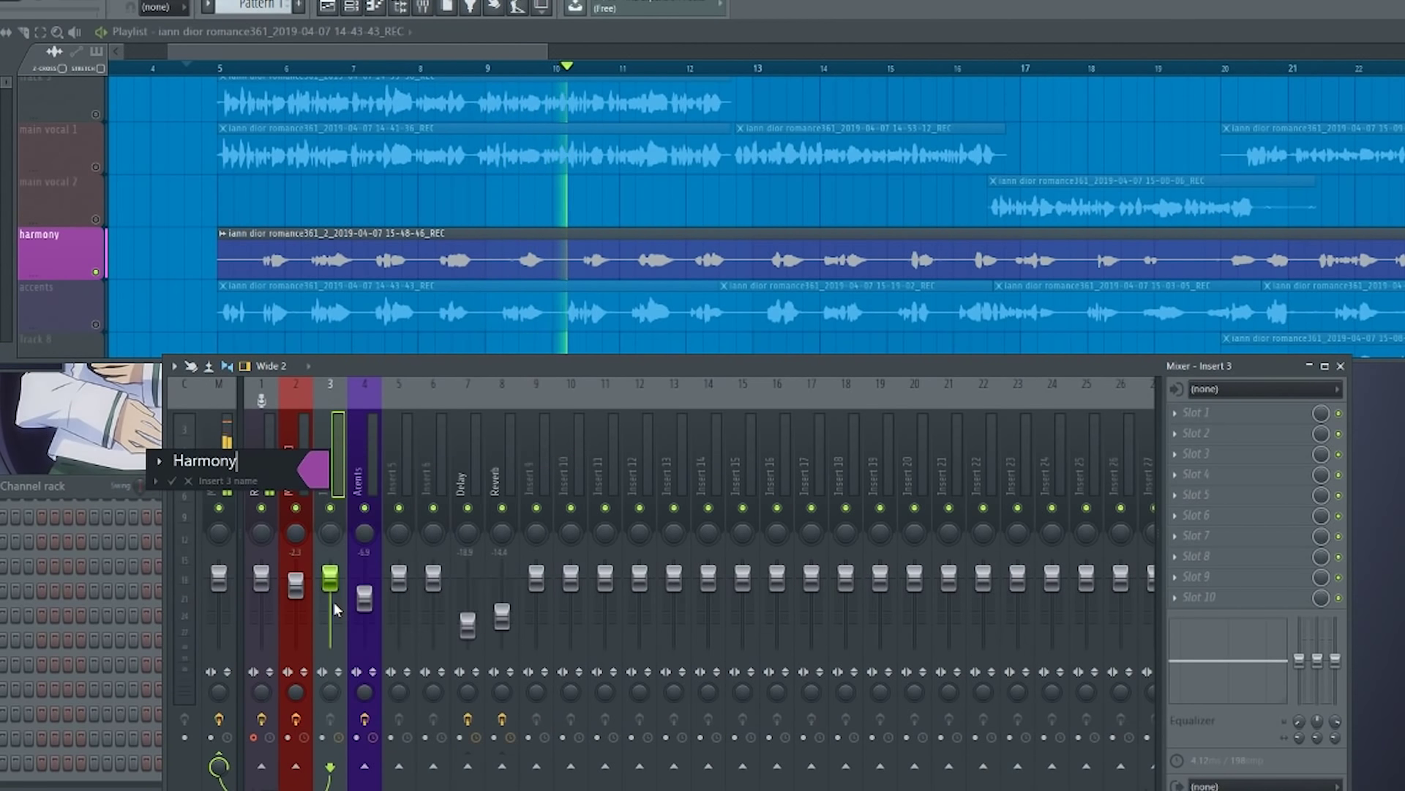
Name mixer insert 3 Harmony and route the harmony track's opening clip, 15-48-46, to mixer track 3.
{"action": "left_click", "coordinate": [172, 481]}
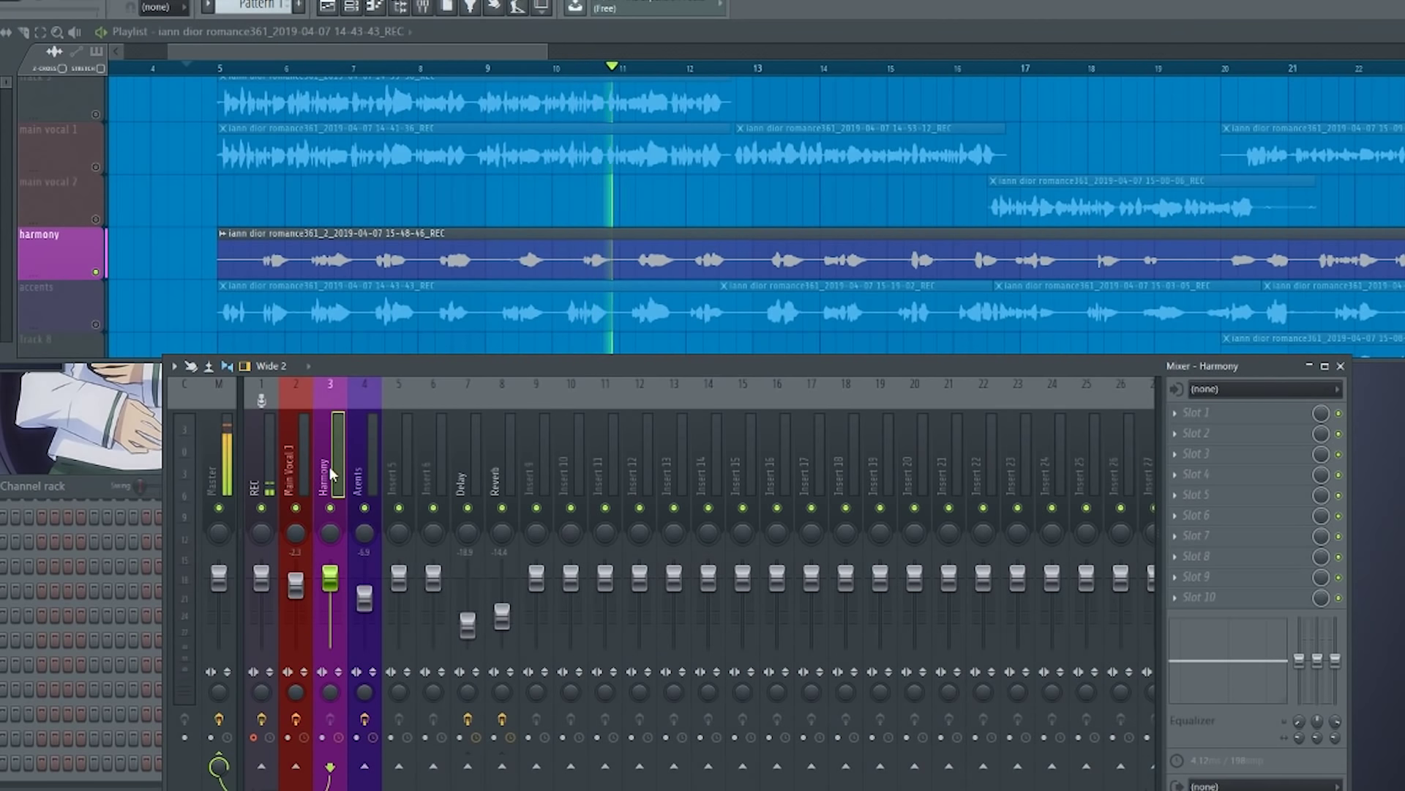
{"action": "double_click", "coordinate": [279, 244]}
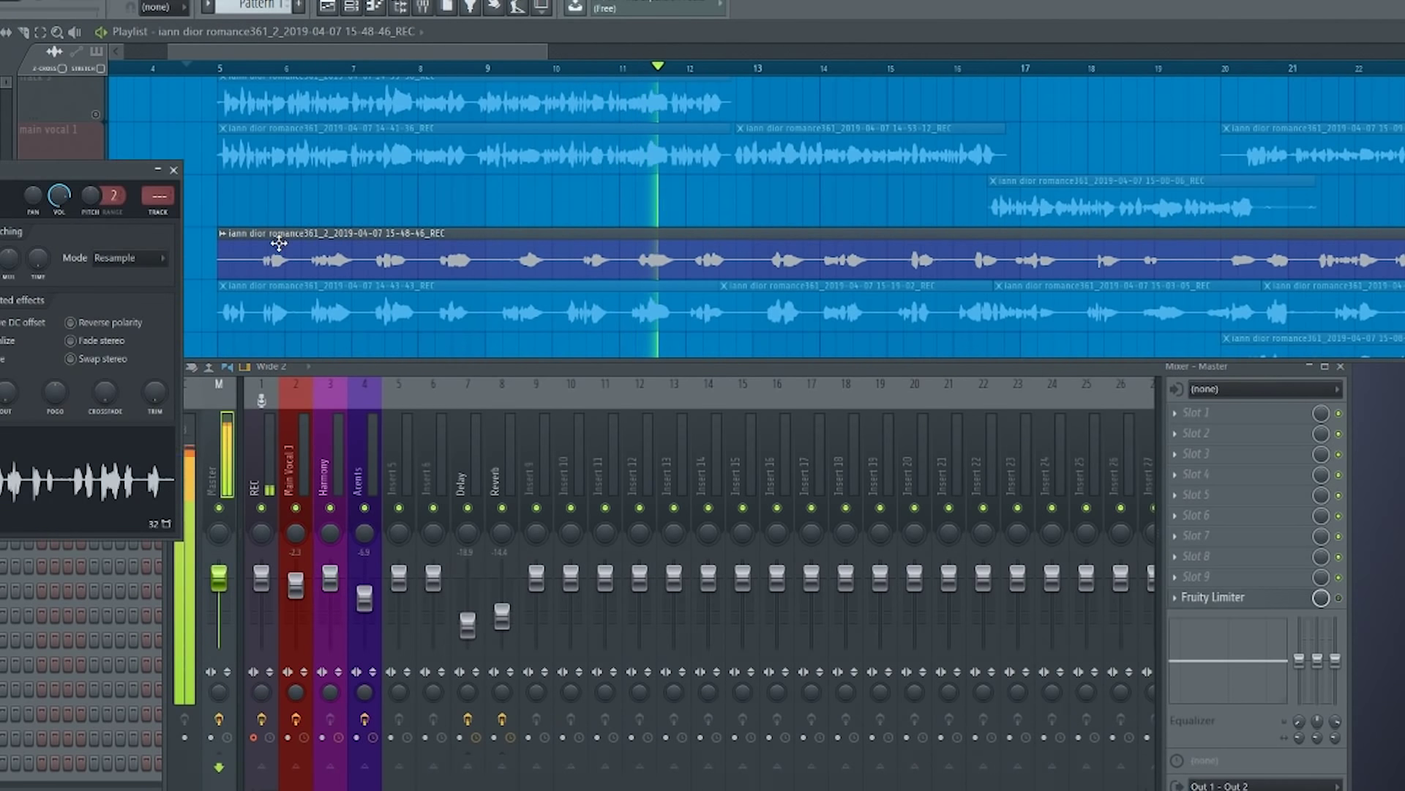
{"action": "left_click_drag", "start_coordinate": [158, 195], "coordinate": [158, 181]}
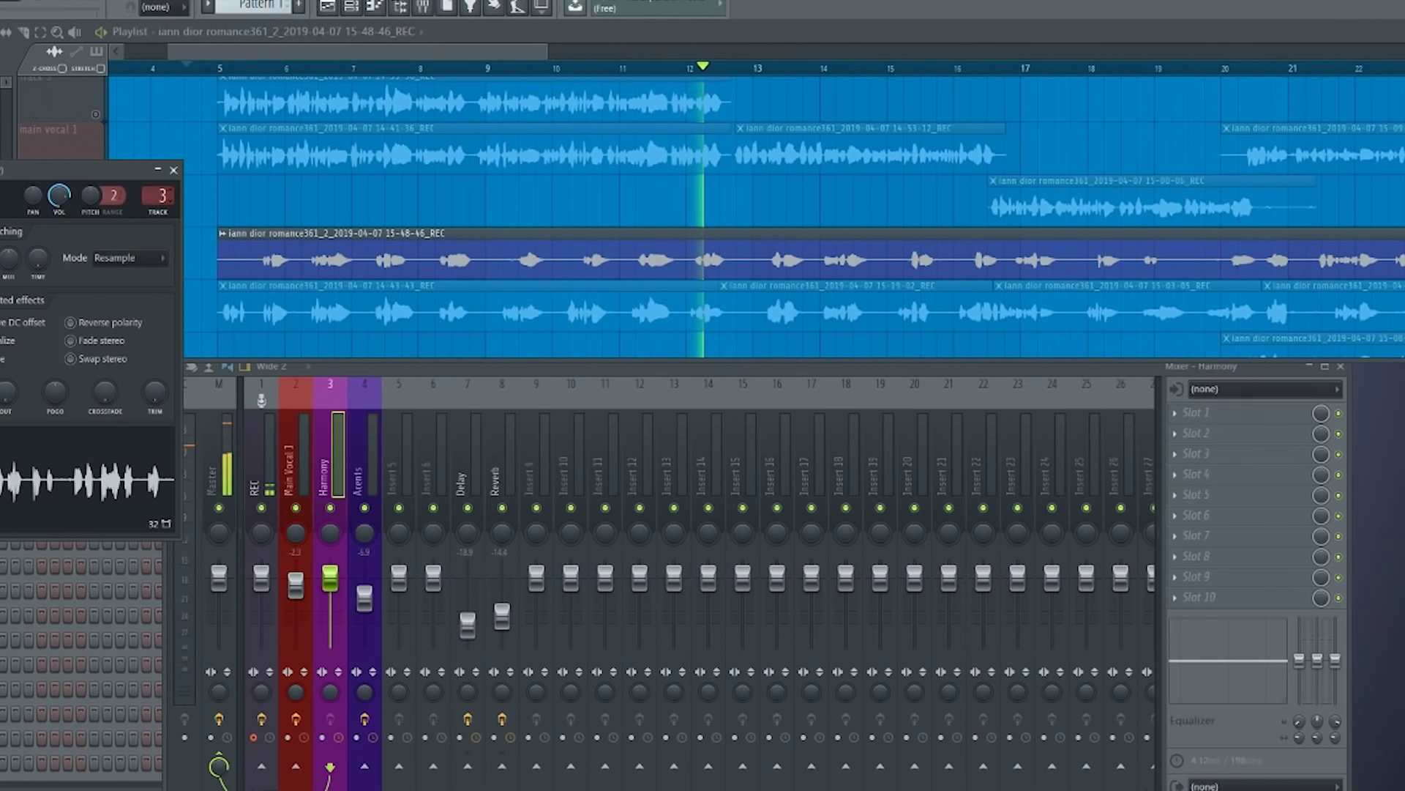
{"action": "left_click", "coordinate": [174, 171]}
Route the harmony clip 15-27-32 near bar 25 to mixer track 3.
{"action": "scroll", "coordinate": [594, 195], "scroll_direction": "down", "scroll_amount": 2}
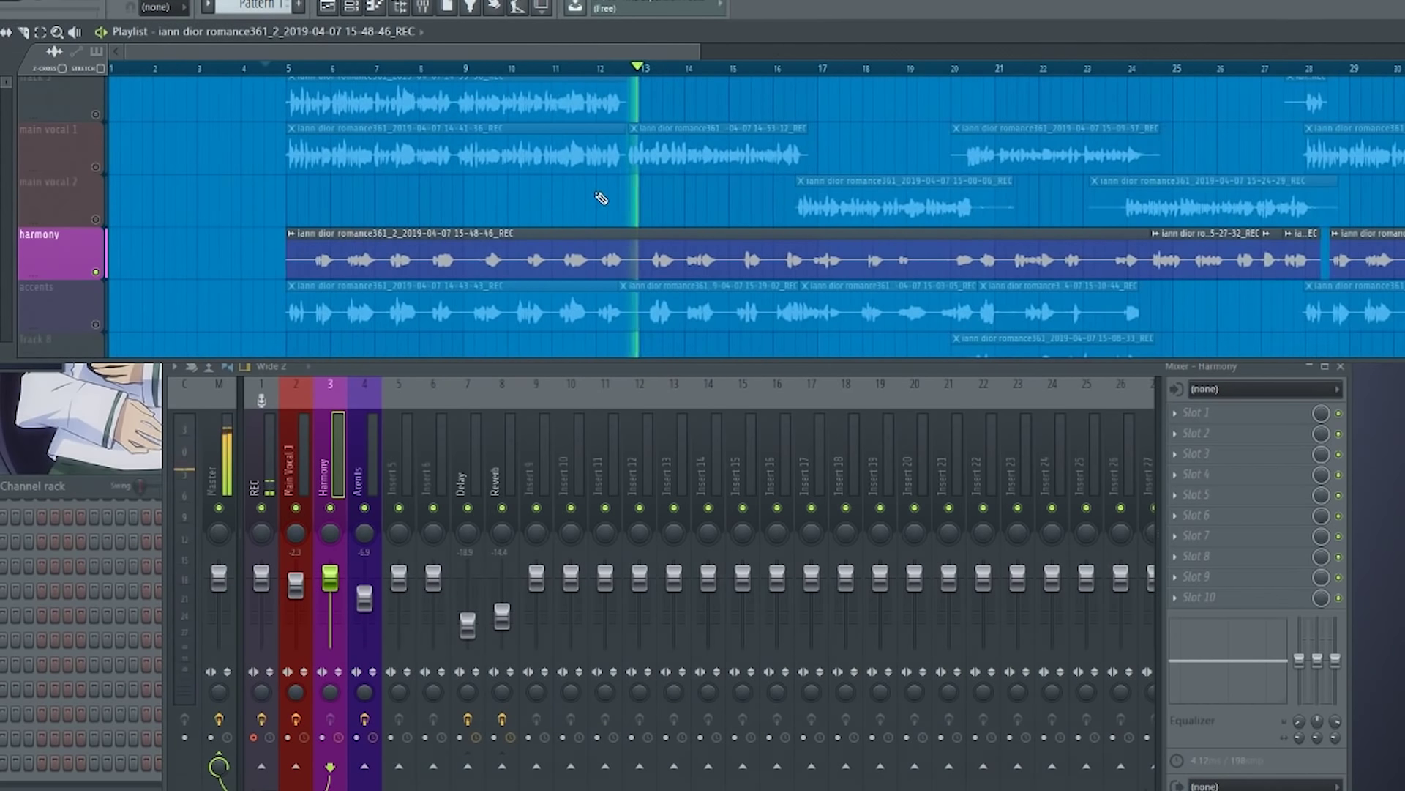
{"action": "left_click_drag", "start_coordinate": [597, 194], "coordinate": [245, 190]}
{"action": "left_click", "coordinate": [859, 255]}
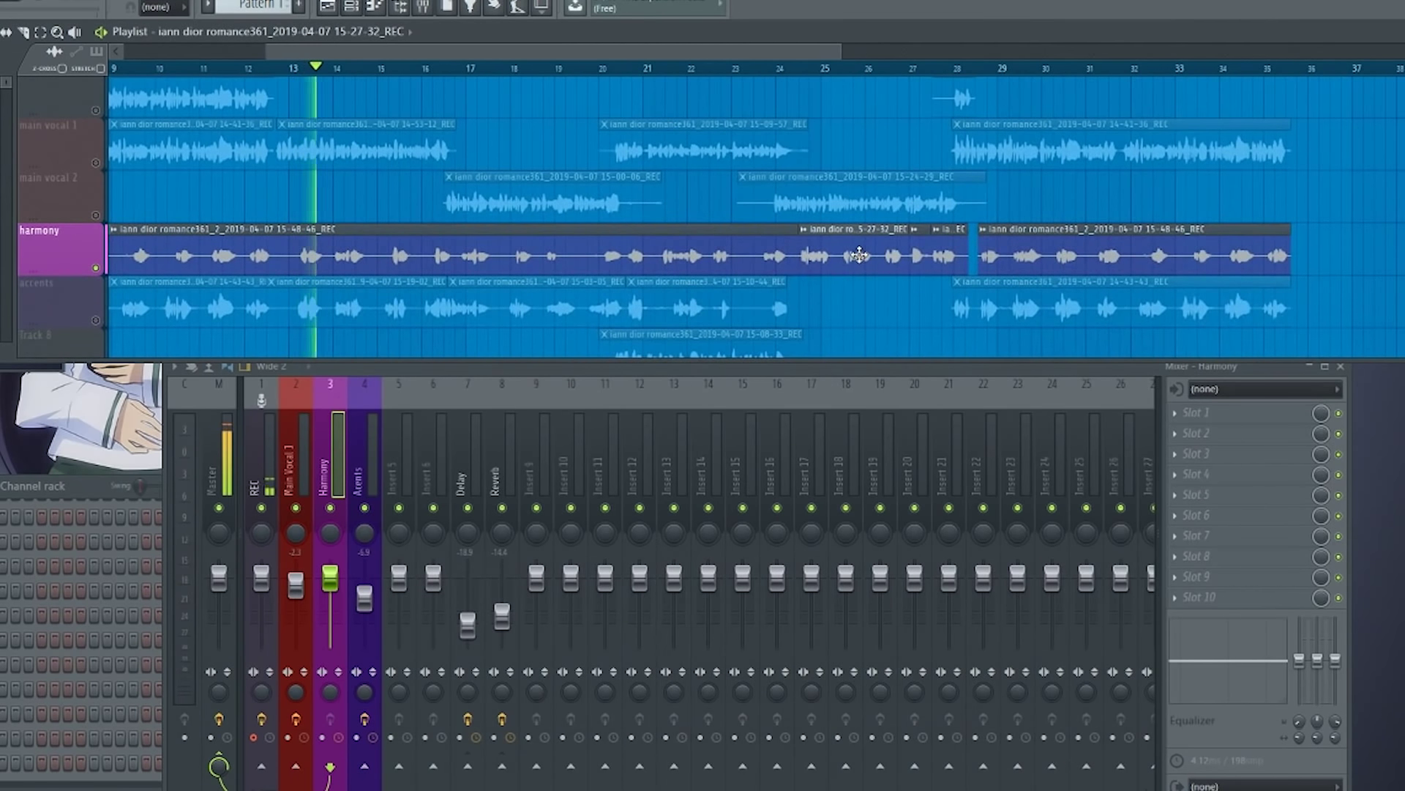
{"action": "double_click", "coordinate": [859, 255]}
{"action": "left_click_drag", "start_coordinate": [207, 258], "coordinate": [208, 241]}
{"action": "left_click", "coordinate": [237, 234]}
Route the two short harmony clips before bar 29, 15-28-33 and 15-27-19, to mixer track 3.
{"action": "scroll", "coordinate": [940, 256], "scroll_direction": "up", "scroll_amount": 5}
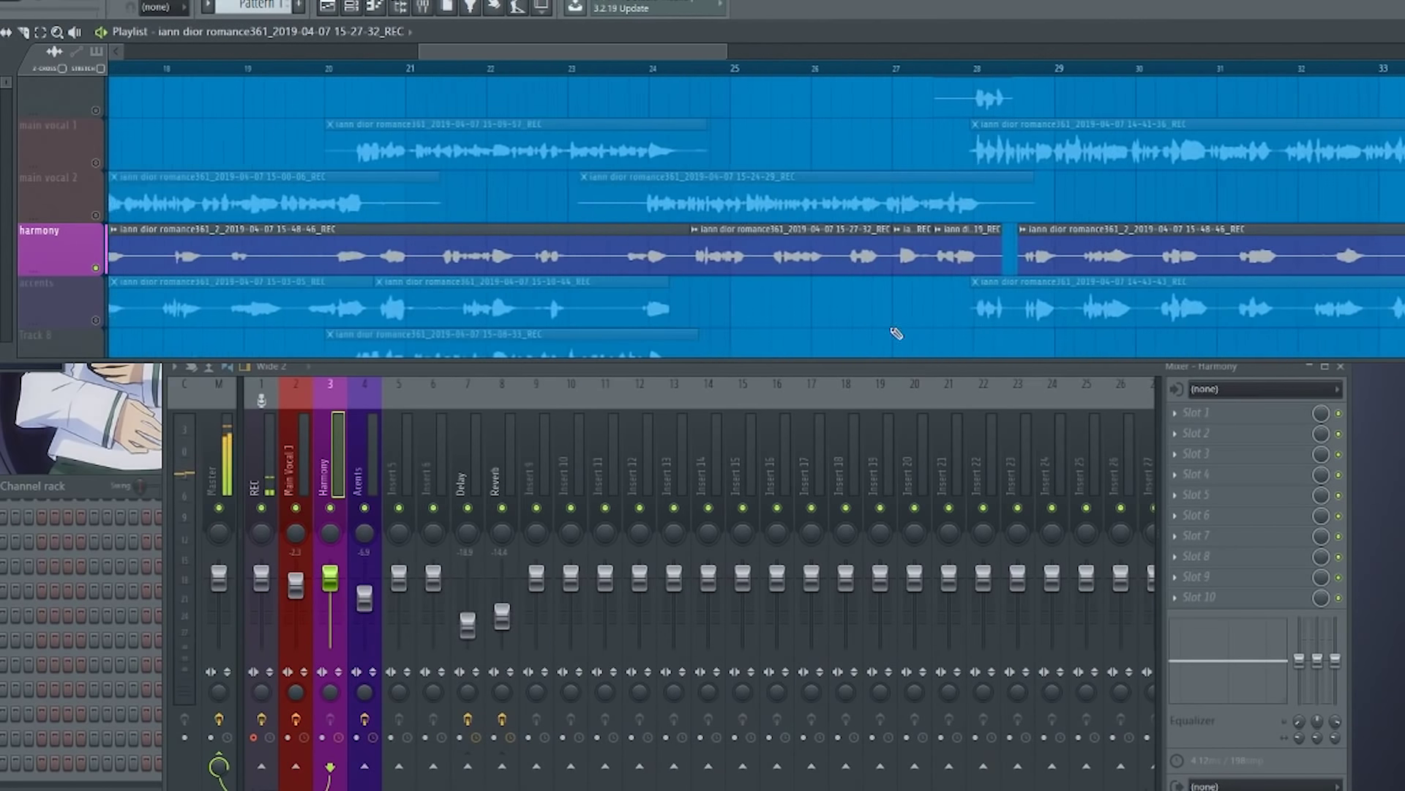
{"action": "double_click", "coordinate": [212, 243]}
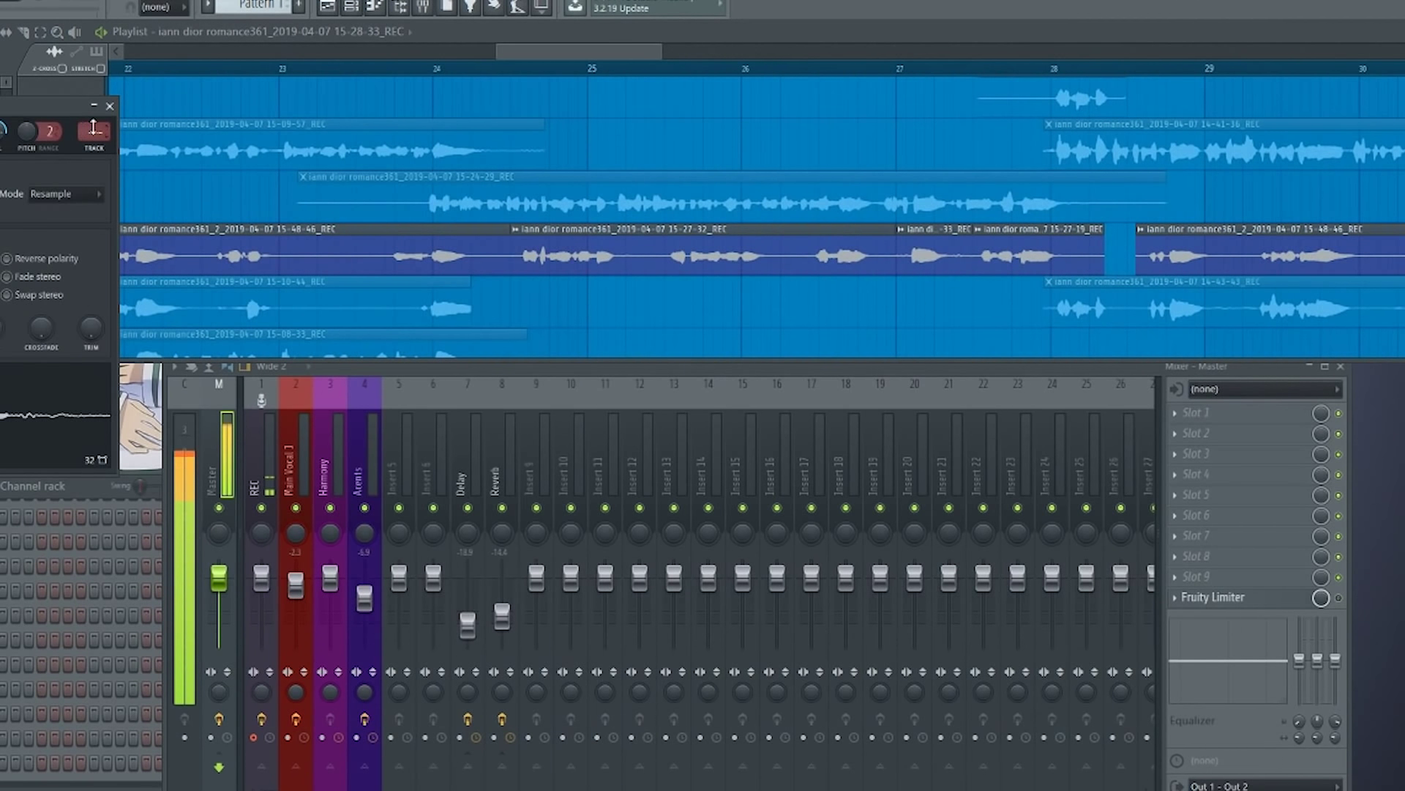
{"action": "left_click_drag", "start_coordinate": [93, 129], "coordinate": [93, 121]}
{"action": "left_click", "coordinate": [110, 108]}
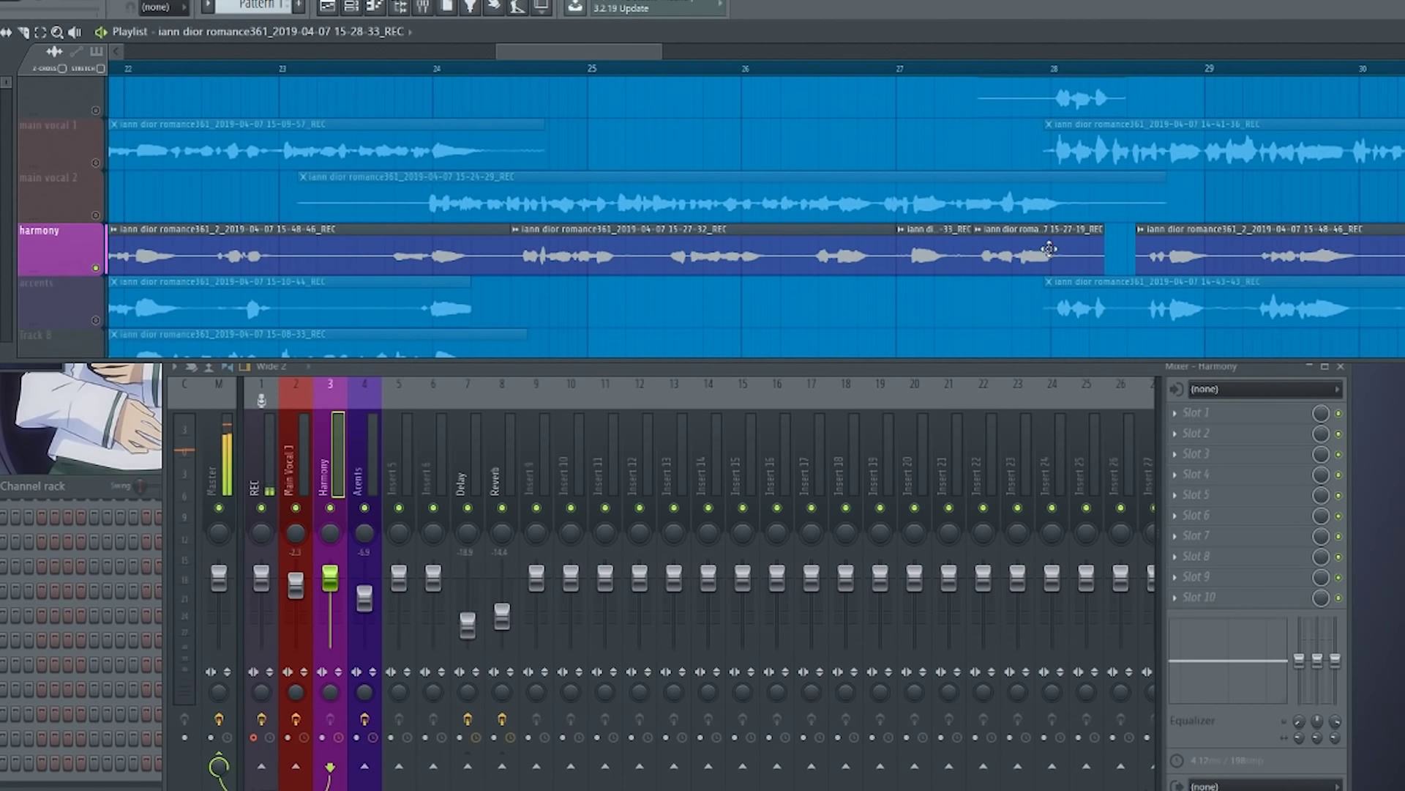
{"action": "double_click", "coordinate": [500, 229]}
{"action": "left_click_drag", "start_coordinate": [190, 231], "coordinate": [203, 229]}
{"action": "left_click", "coordinate": [215, 213]}
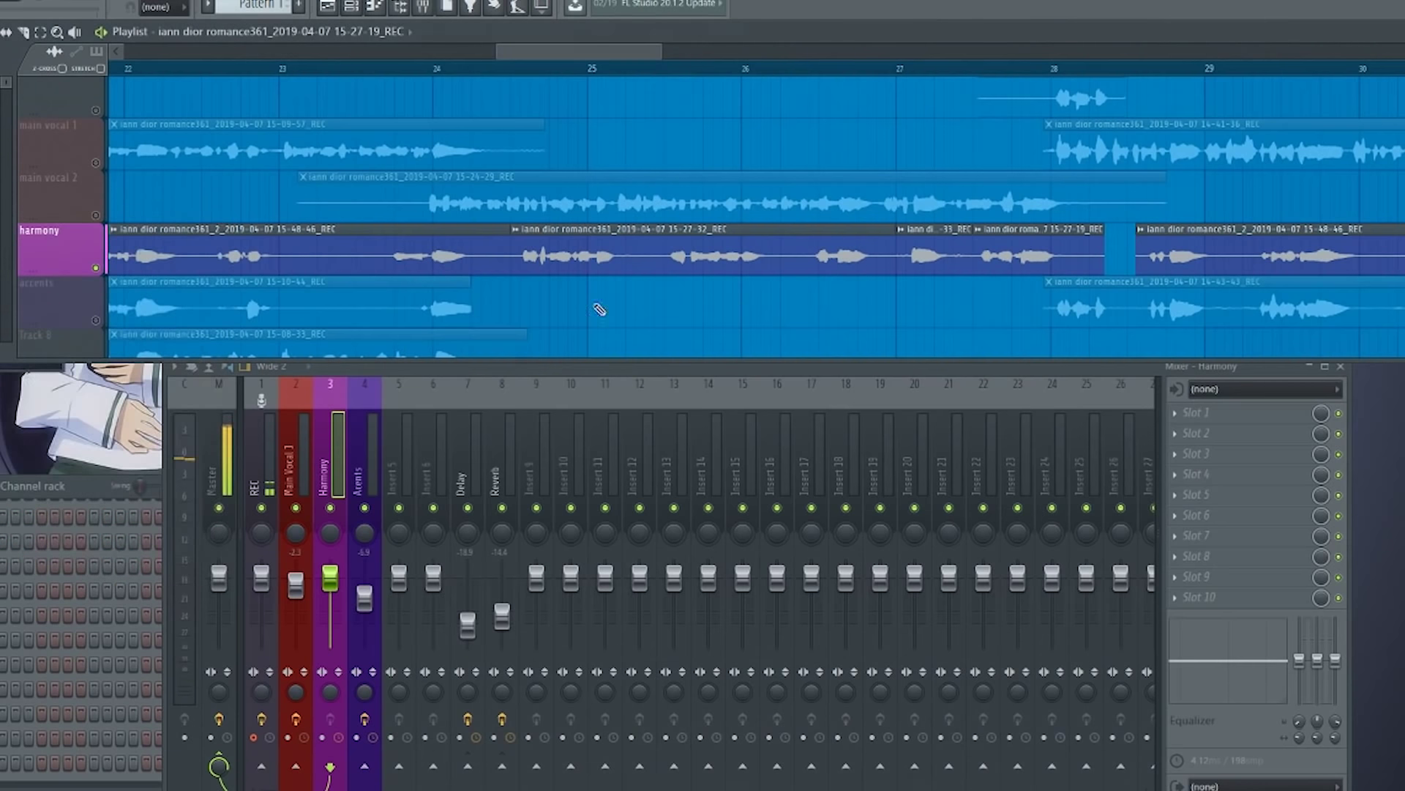
Check the mixer routing of the last harmony clip, starting near bar 28.
{"action": "scroll", "coordinate": [834, 332], "scroll_direction": "down", "scroll_amount": 2}
{"action": "double_click", "coordinate": [1087, 250]}
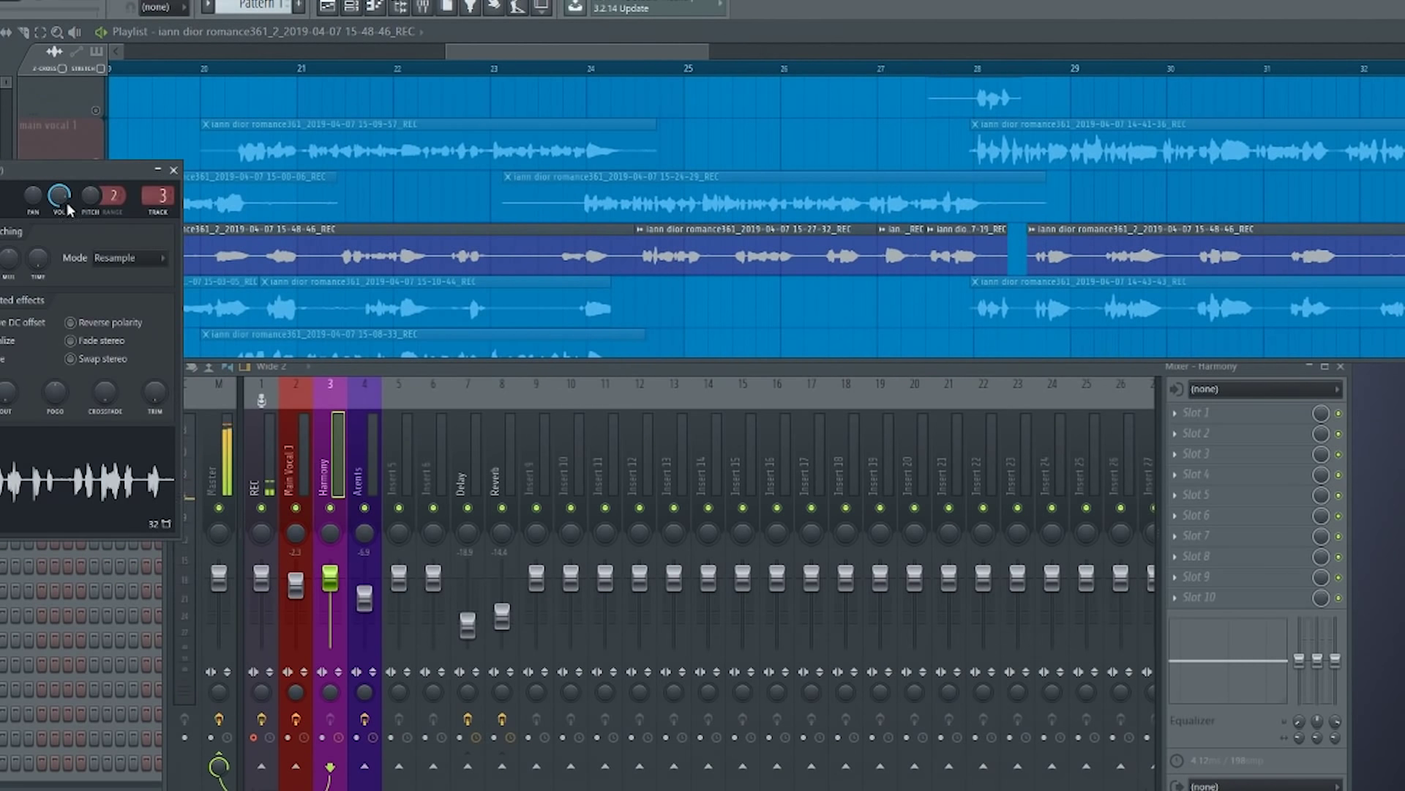
{"action": "left_click", "coordinate": [174, 171]}
Unmute the main vocal 1 track and play it together with the harmony from before bar 5.
{"action": "scroll", "coordinate": [822, 342], "scroll_direction": "down", "scroll_amount": 3}
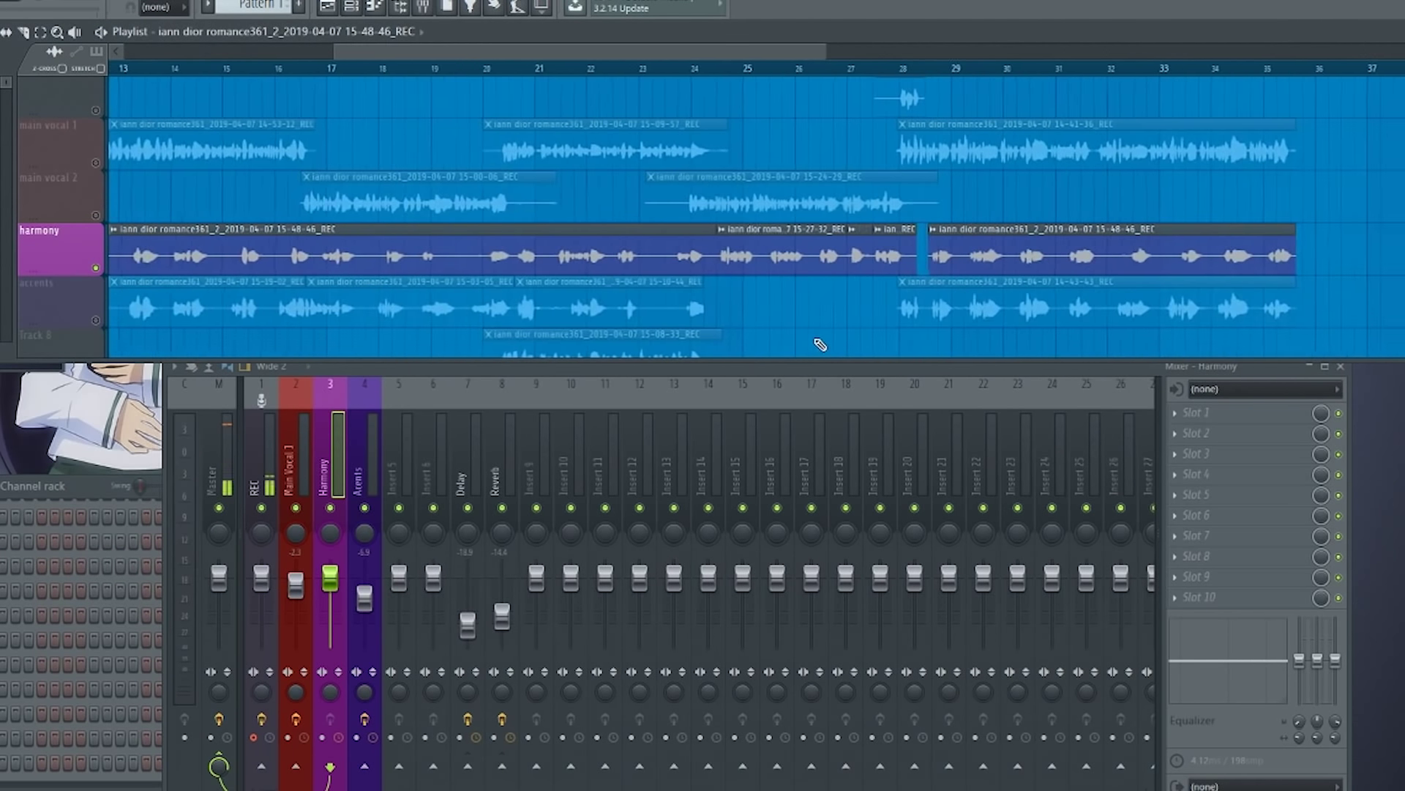
{"action": "left_click_drag", "start_coordinate": [1272, 288], "coordinate": [1330, 276]}
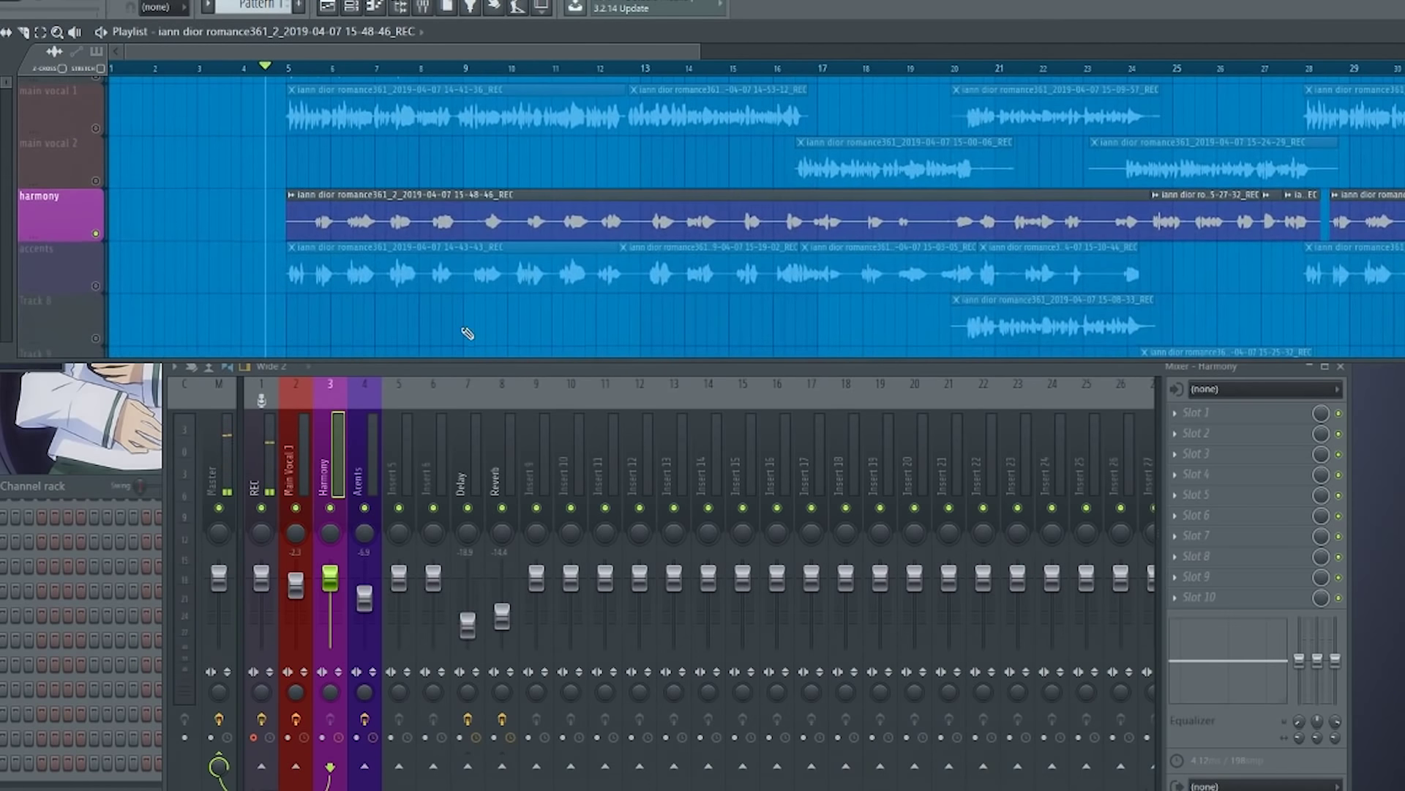
{"action": "left_click", "coordinate": [109, 129]}
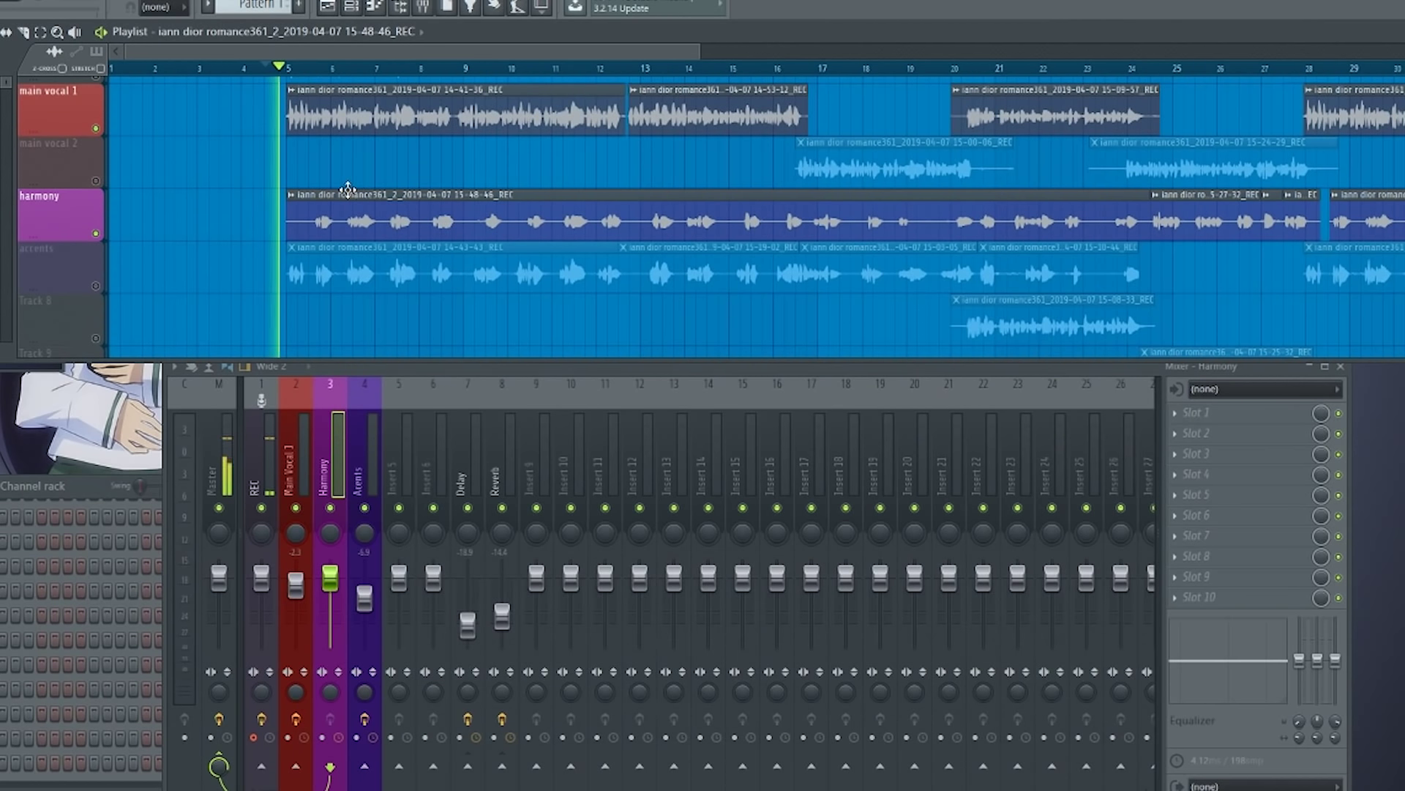
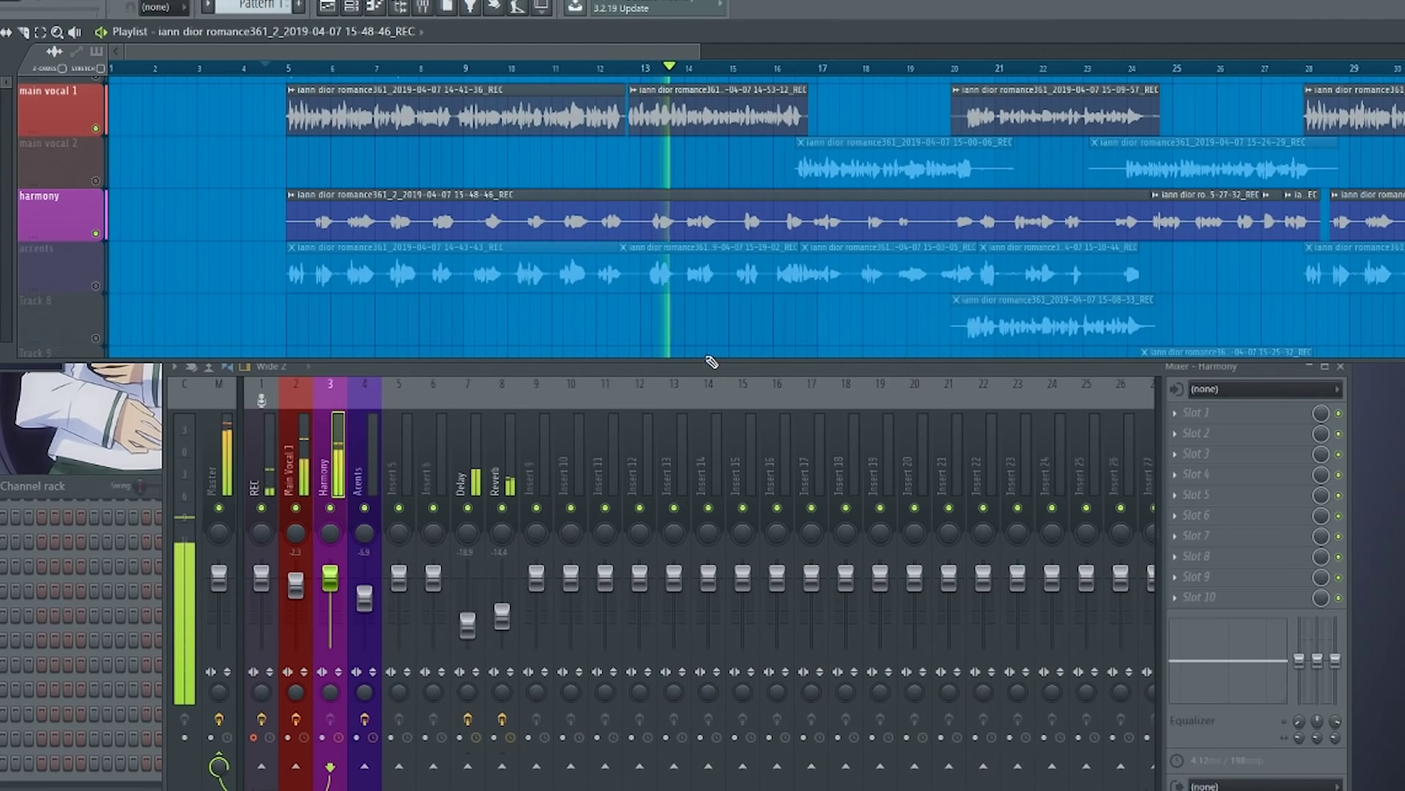
{"action": "key", "text": "space"}
Solo the original song's reference track for a listen, restore all the other tracks and mute the reference.
{"action": "left_click", "coordinate": [320, 469]}
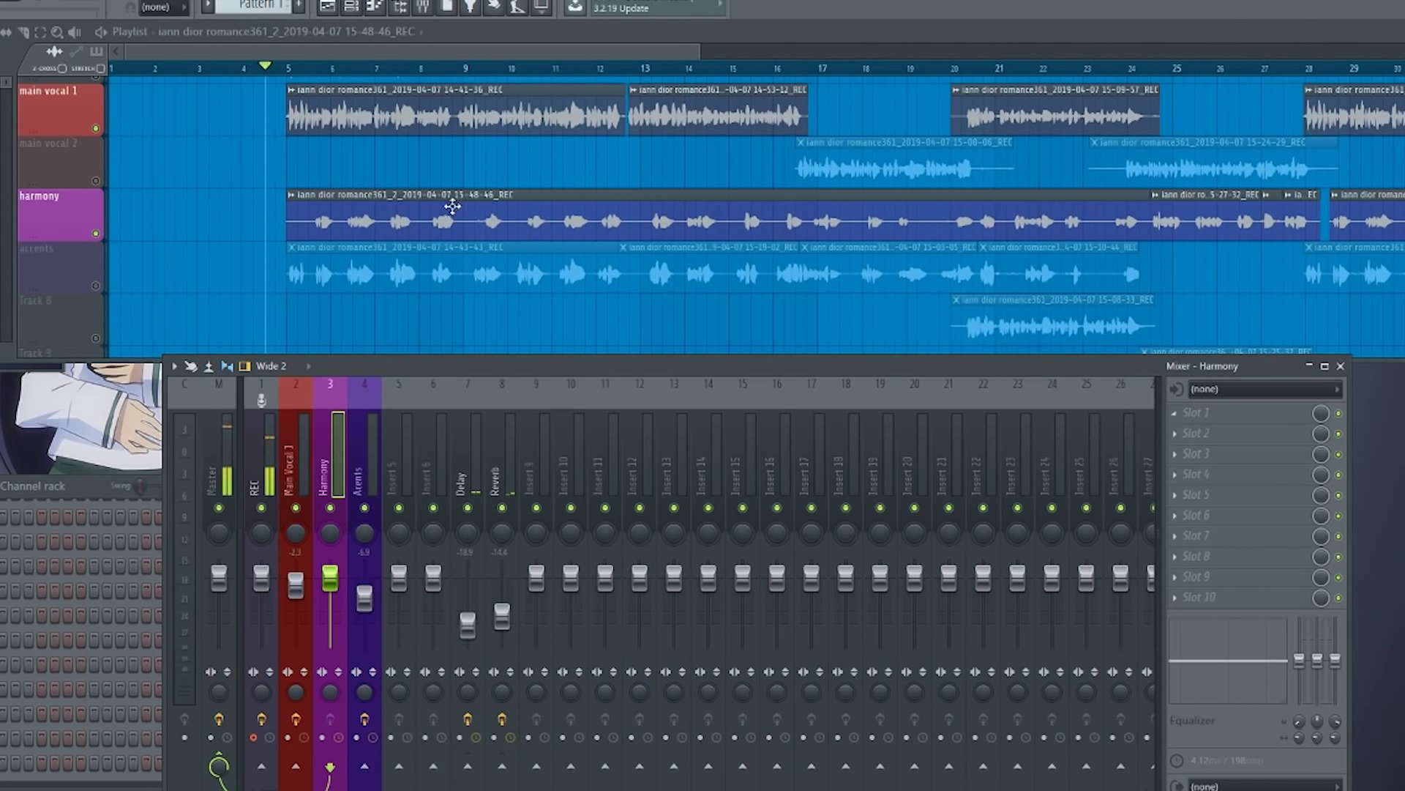
{"action": "scroll", "coordinate": [188, 210], "scroll_direction": "up", "scroll_amount": 3}
{"action": "left_click", "coordinate": [97, 122]}
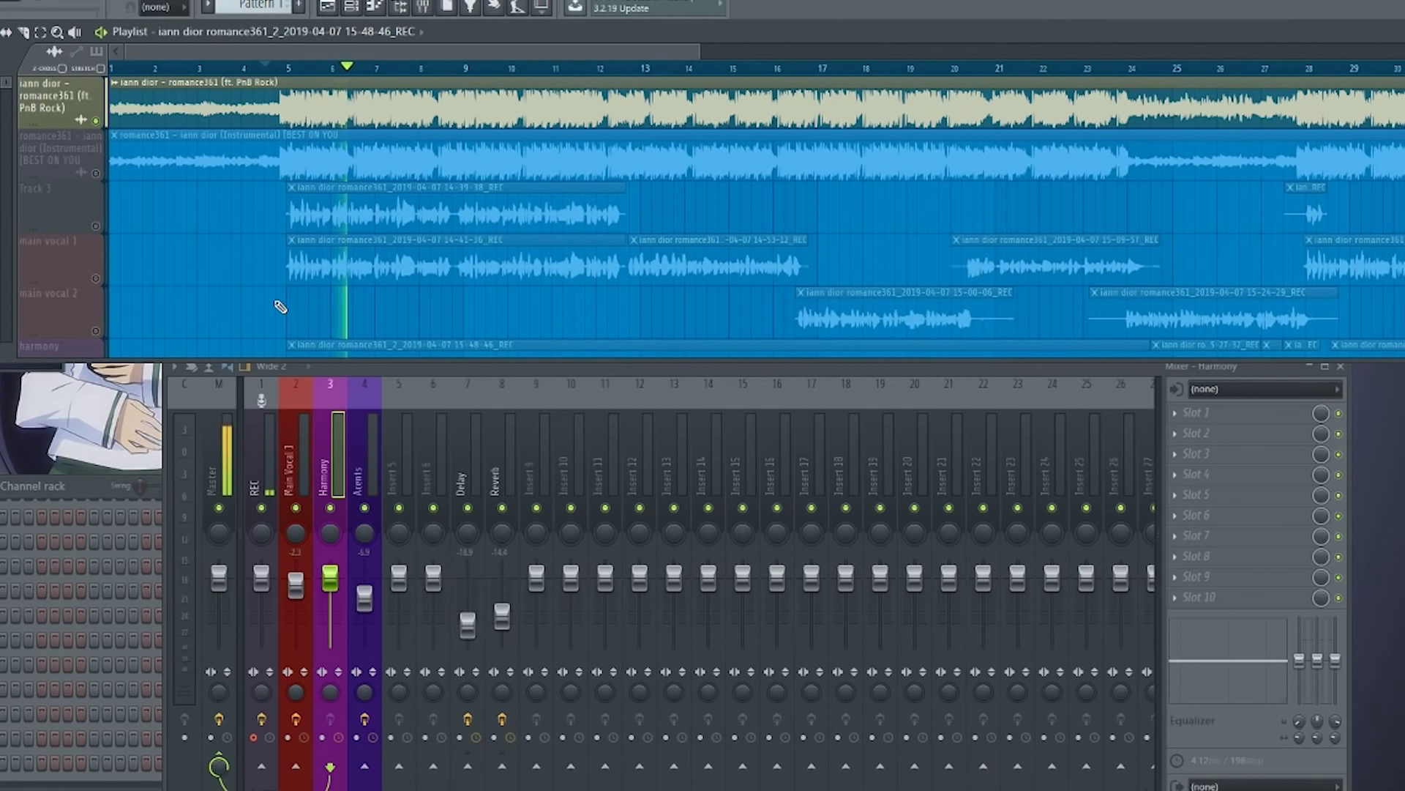
{"action": "right_click", "coordinate": [96, 122]}
{"action": "left_click", "coordinate": [96, 122]}
{"action": "key", "text": "space"}
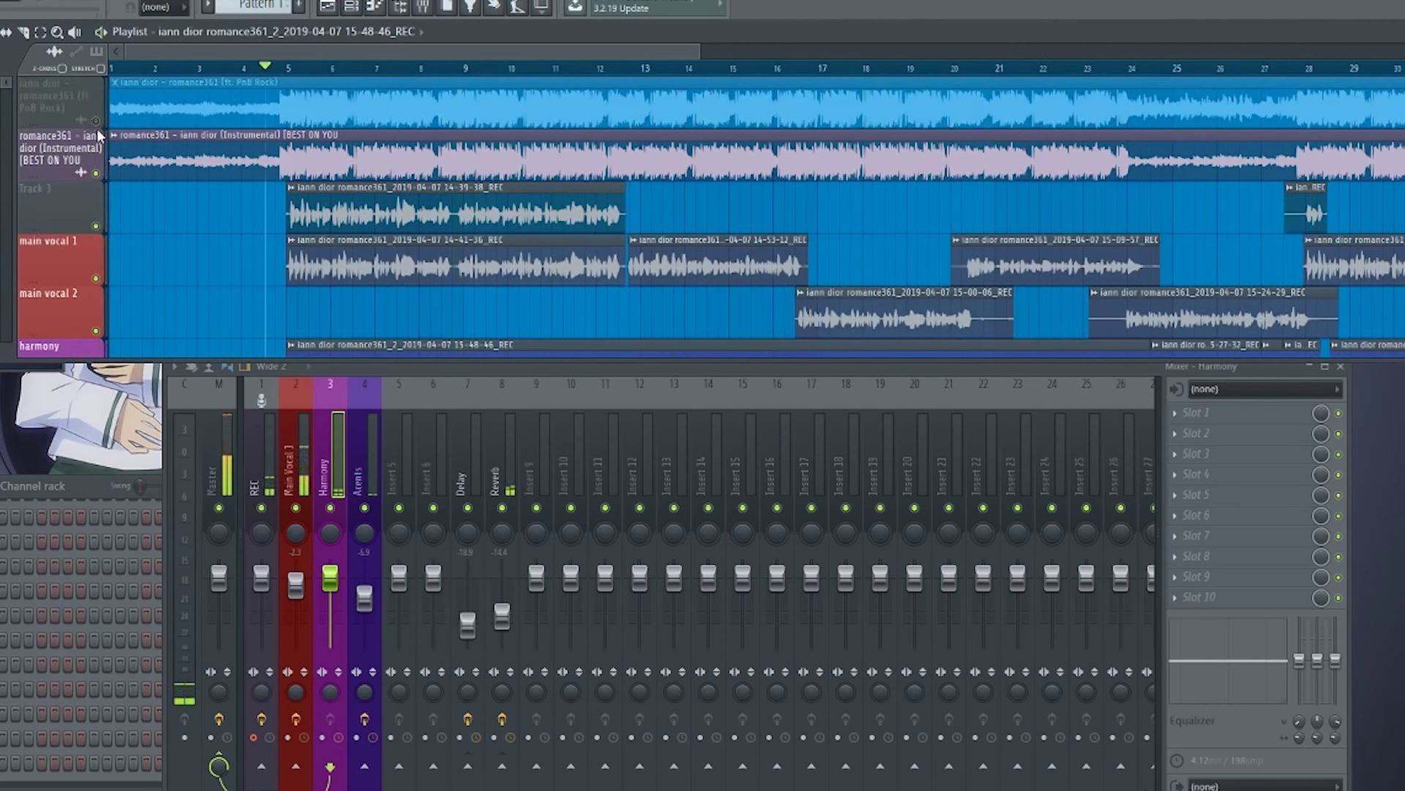
Mute Track 3 above the main vocals in the playlist.
{"action": "scroll", "coordinate": [210, 232], "scroll_direction": "down", "scroll_amount": 2}
{"action": "scroll", "coordinate": [252, 229], "scroll_direction": "up", "scroll_amount": 4}
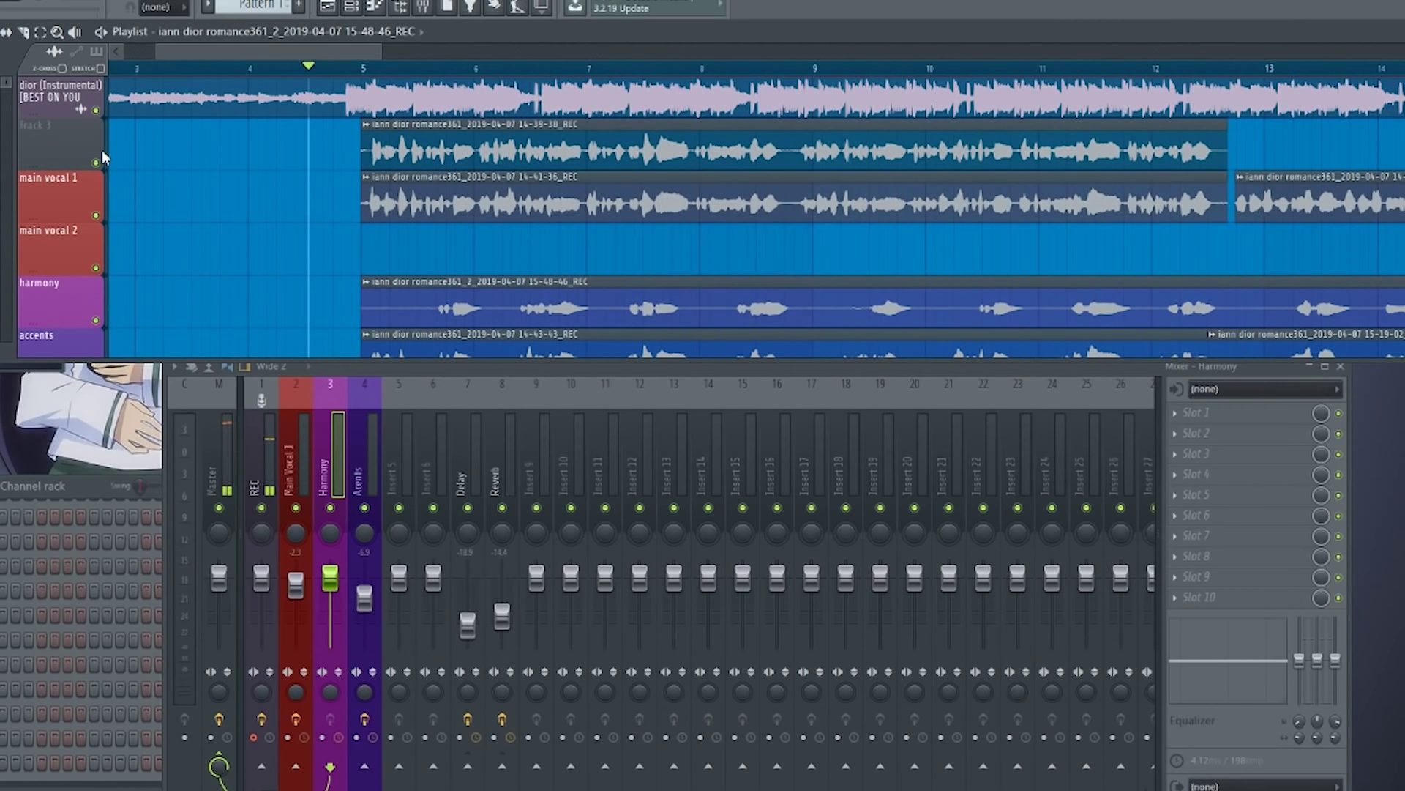
{"action": "left_click", "coordinate": [97, 160]}
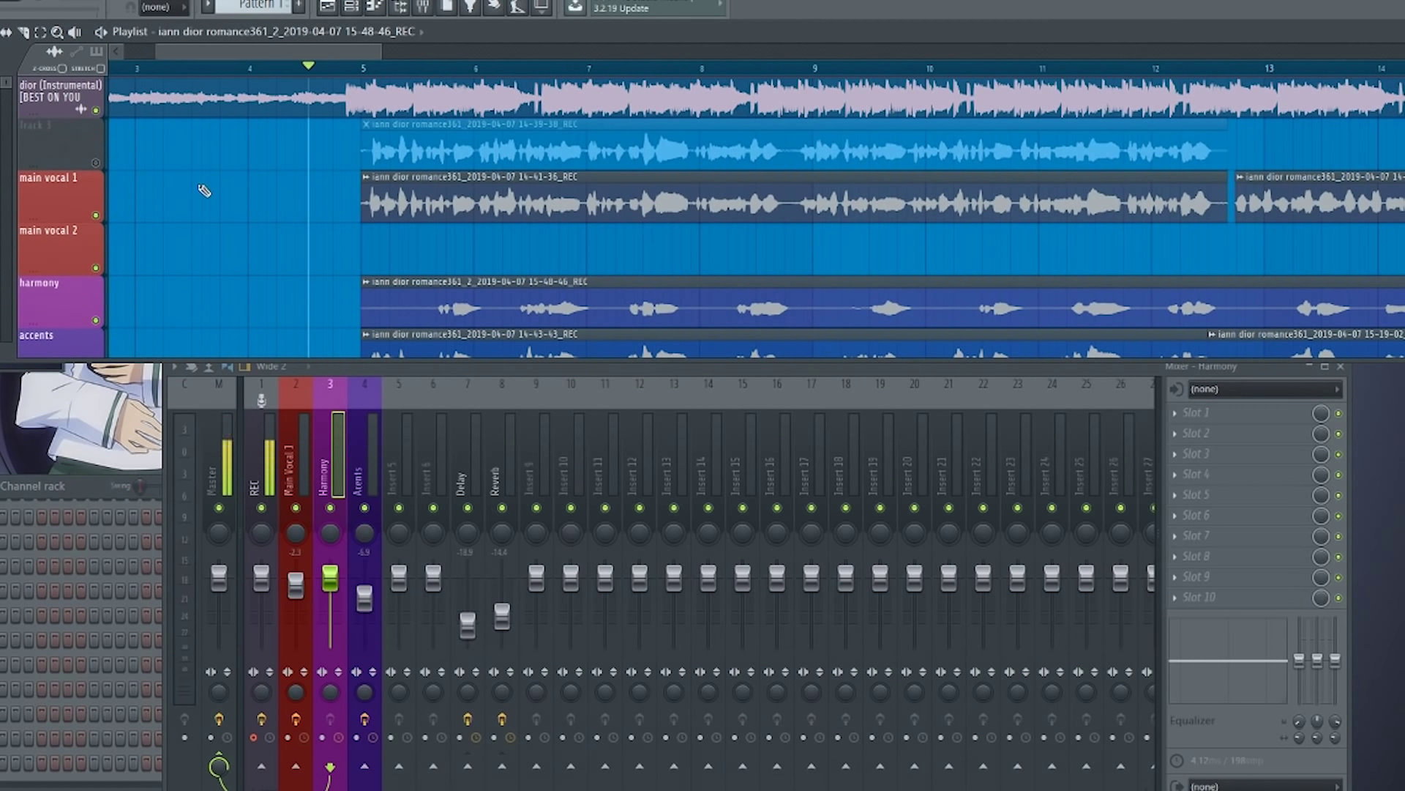
{"action": "scroll", "coordinate": [288, 156], "scroll_direction": "down", "scroll_amount": 2}
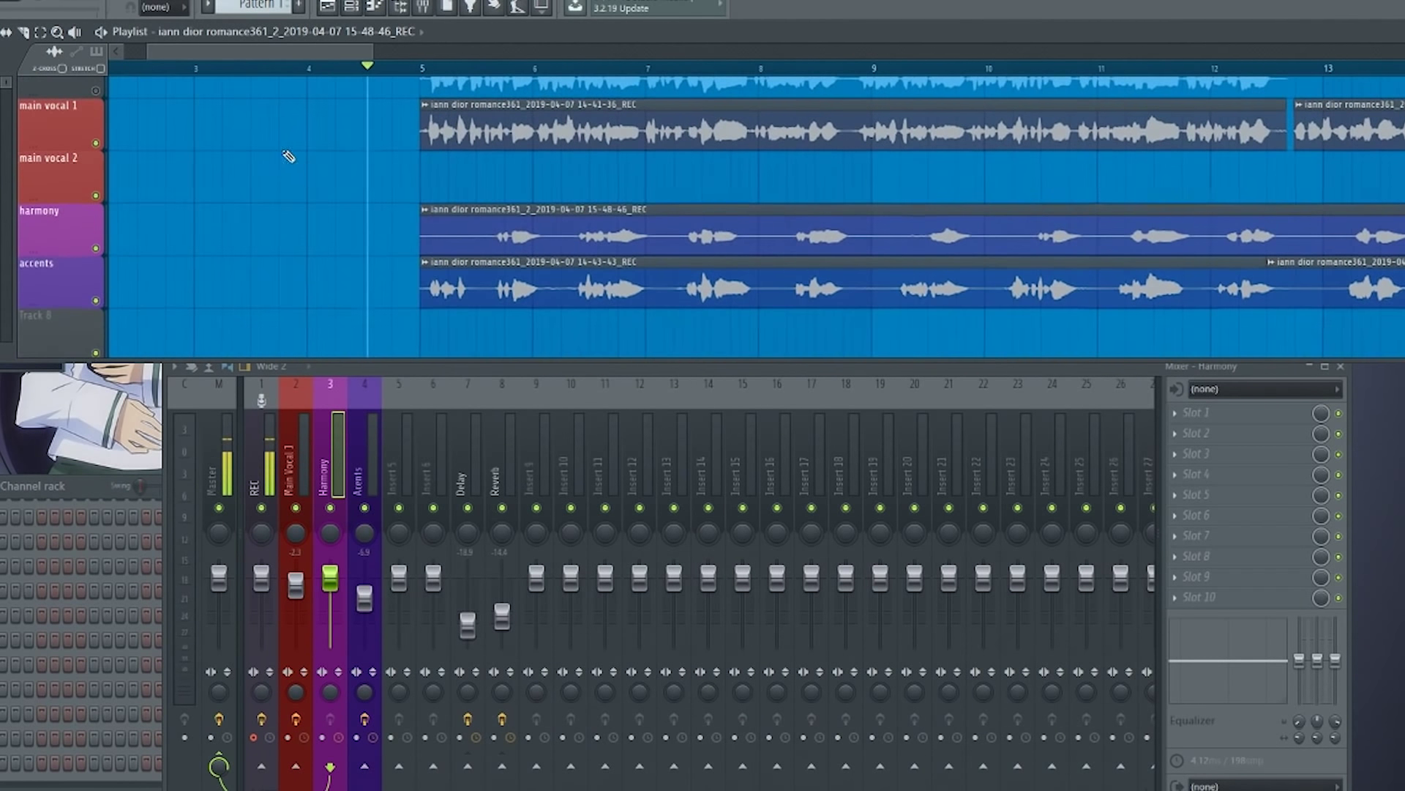
Load Fruity Chorus into slot 4 of the Main Vocal 1 mixer track.
{"action": "left_click", "coordinate": [303, 436]}
{"action": "left_click", "coordinate": [1229, 485]}
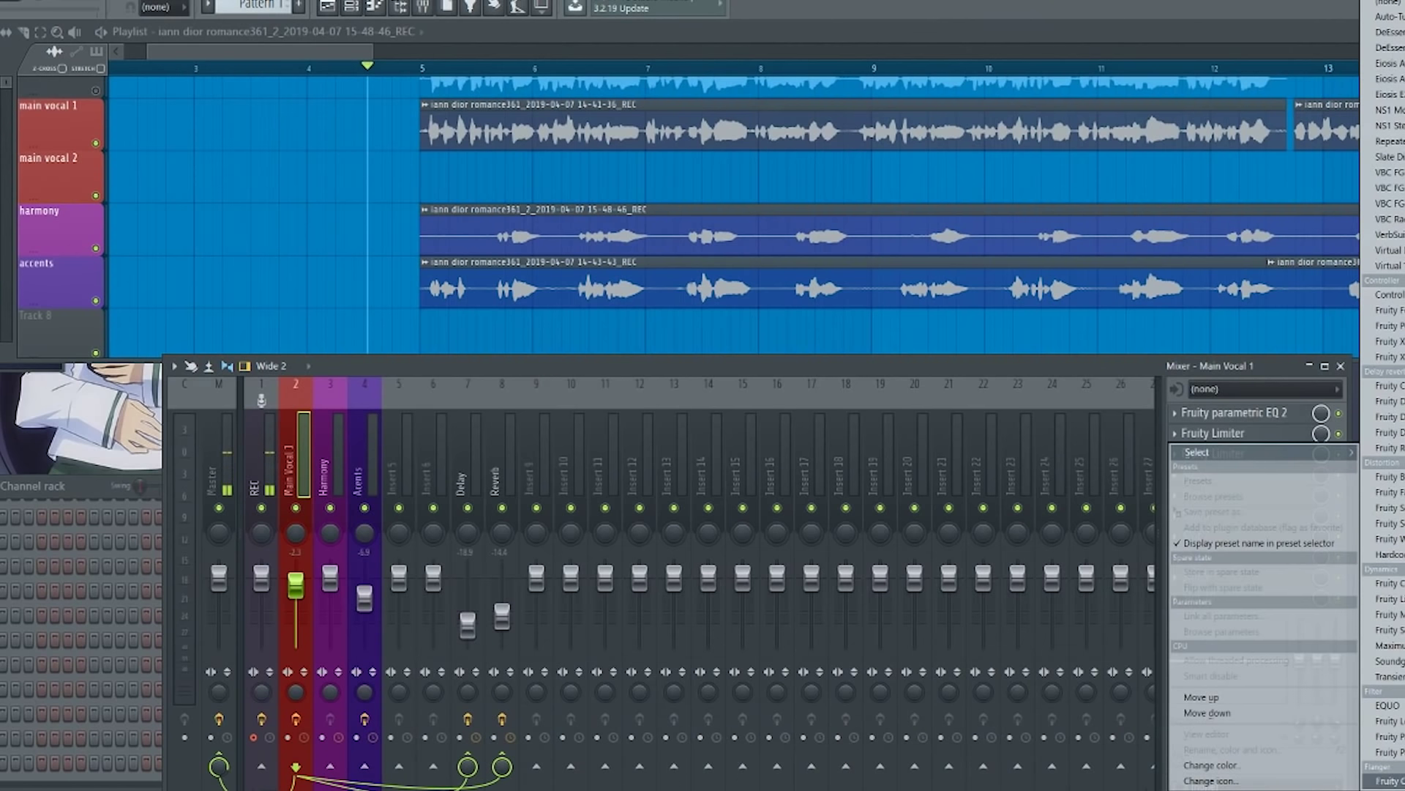
{"action": "left_click", "coordinate": [1385, 385]}
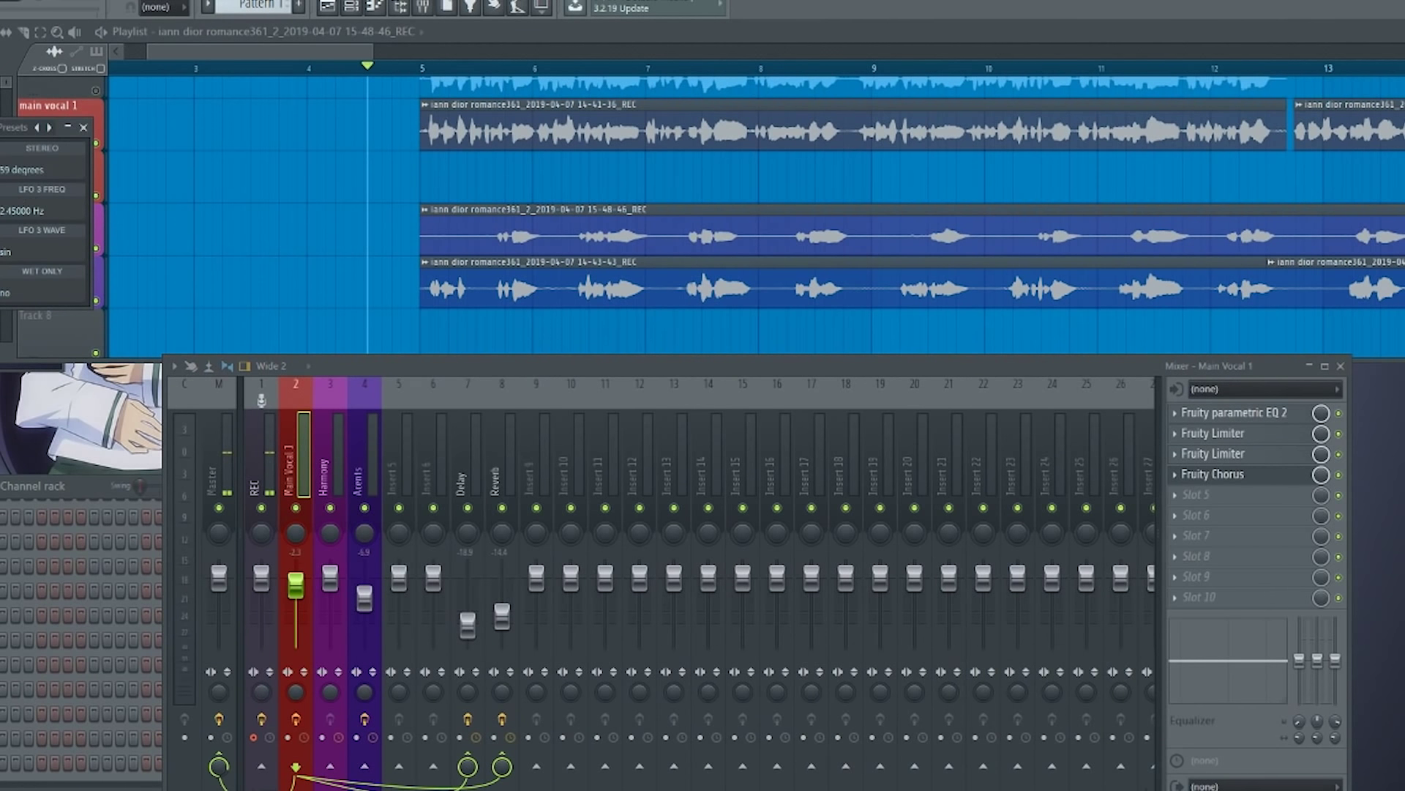
{"action": "left_click_drag", "start_coordinate": [0, 127], "coordinate": [218, 350]}
Audition Fruity Chorus during playback and switch it to the CE Chorus preset.
{"action": "key", "text": "space"}
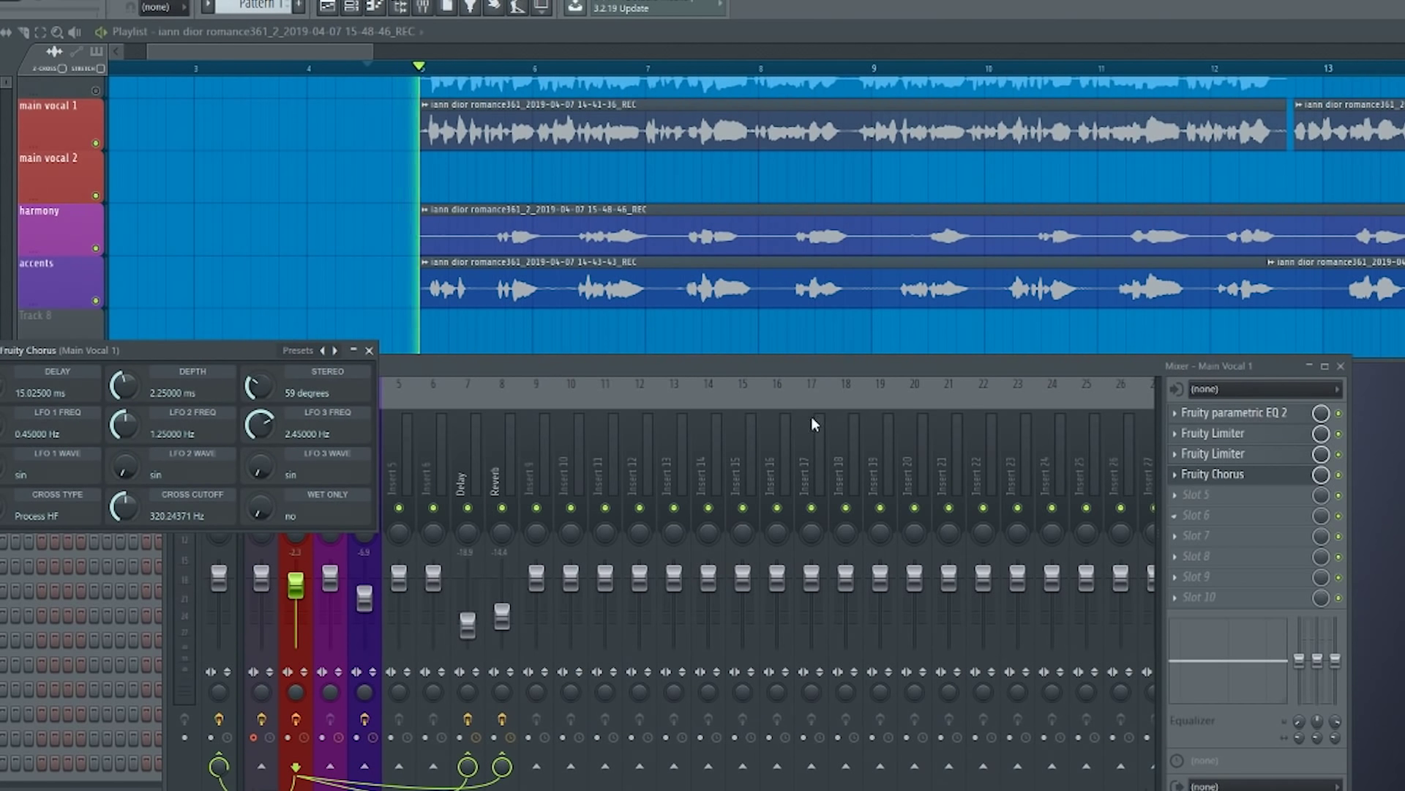
{"action": "left_click", "coordinate": [337, 351]}
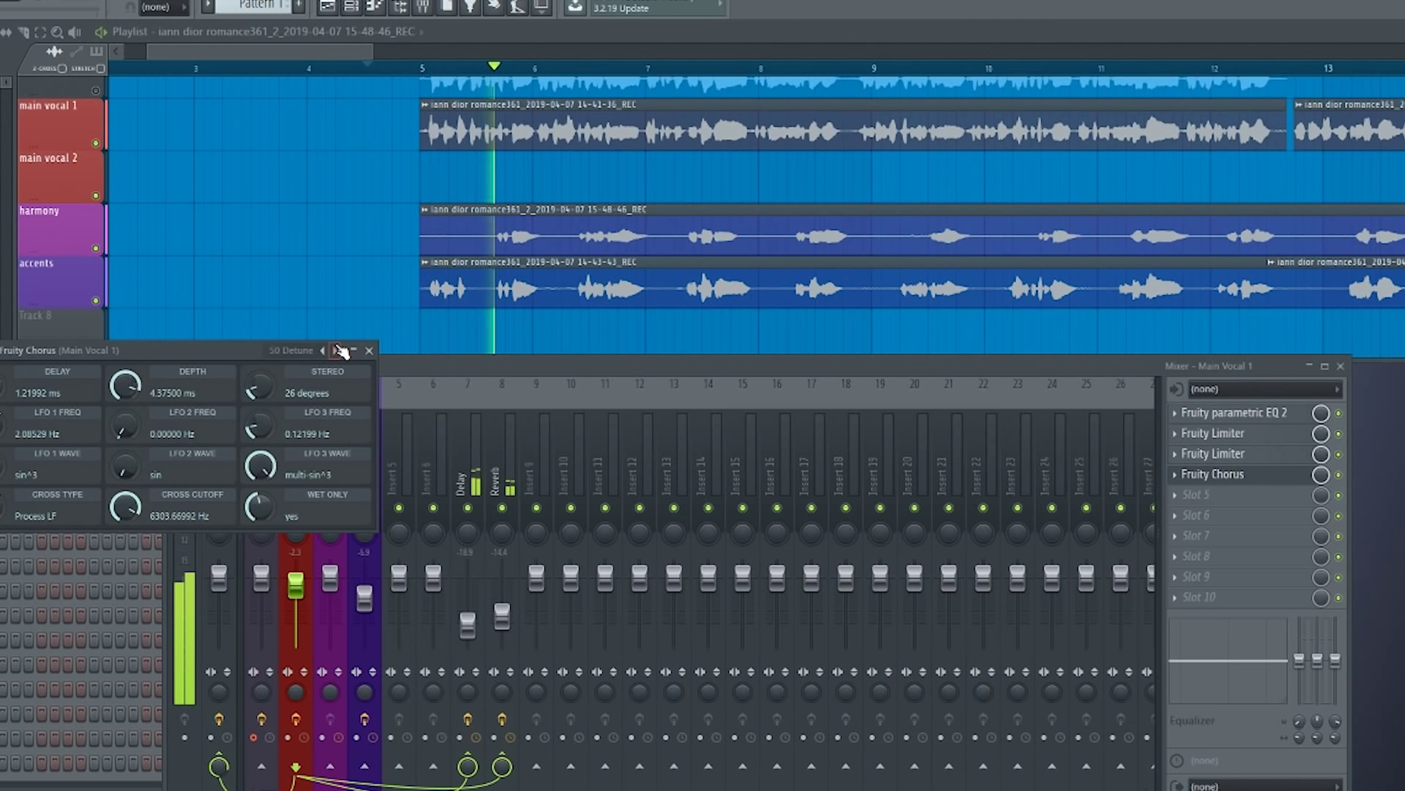
{"action": "left_click", "coordinate": [336, 351]}
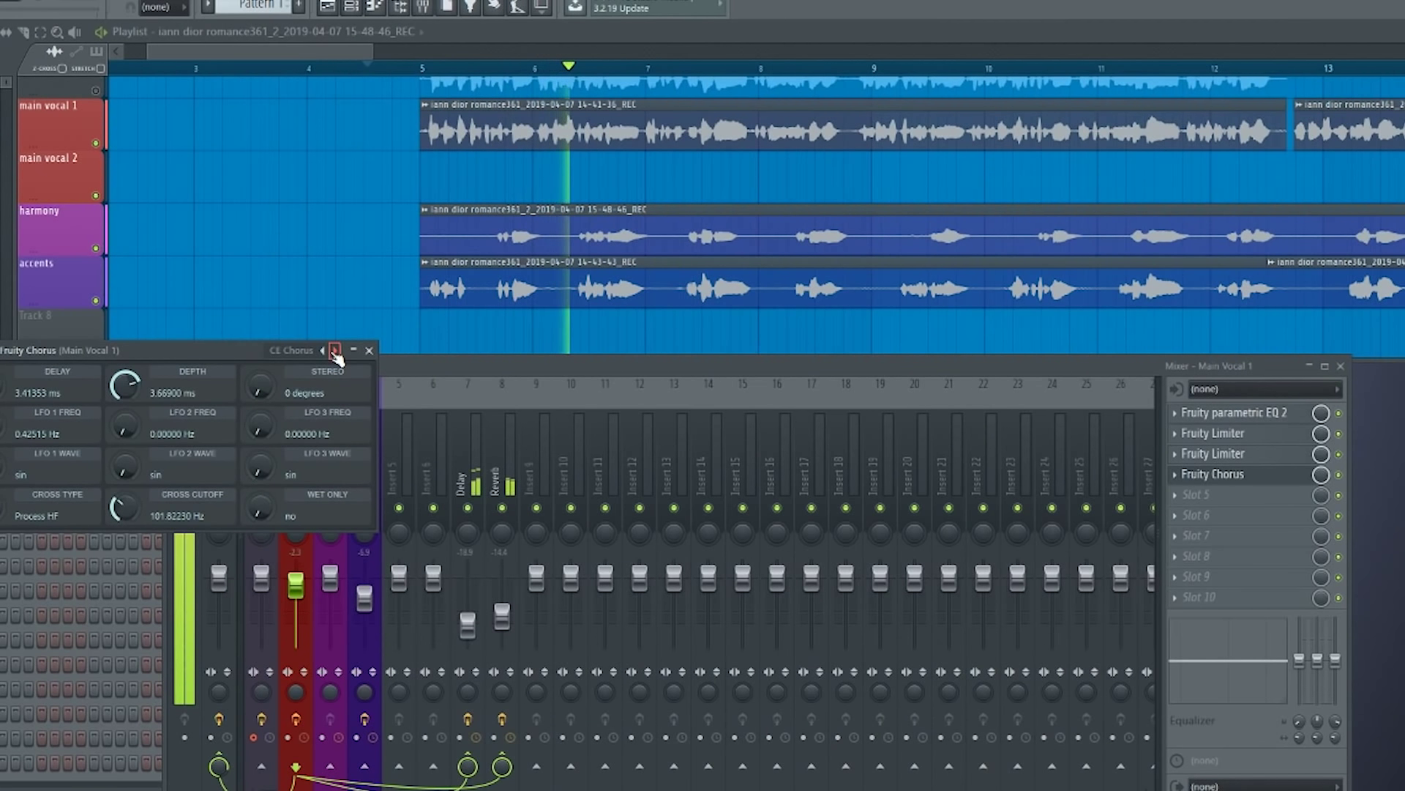
{"action": "left_click", "coordinate": [369, 350]}
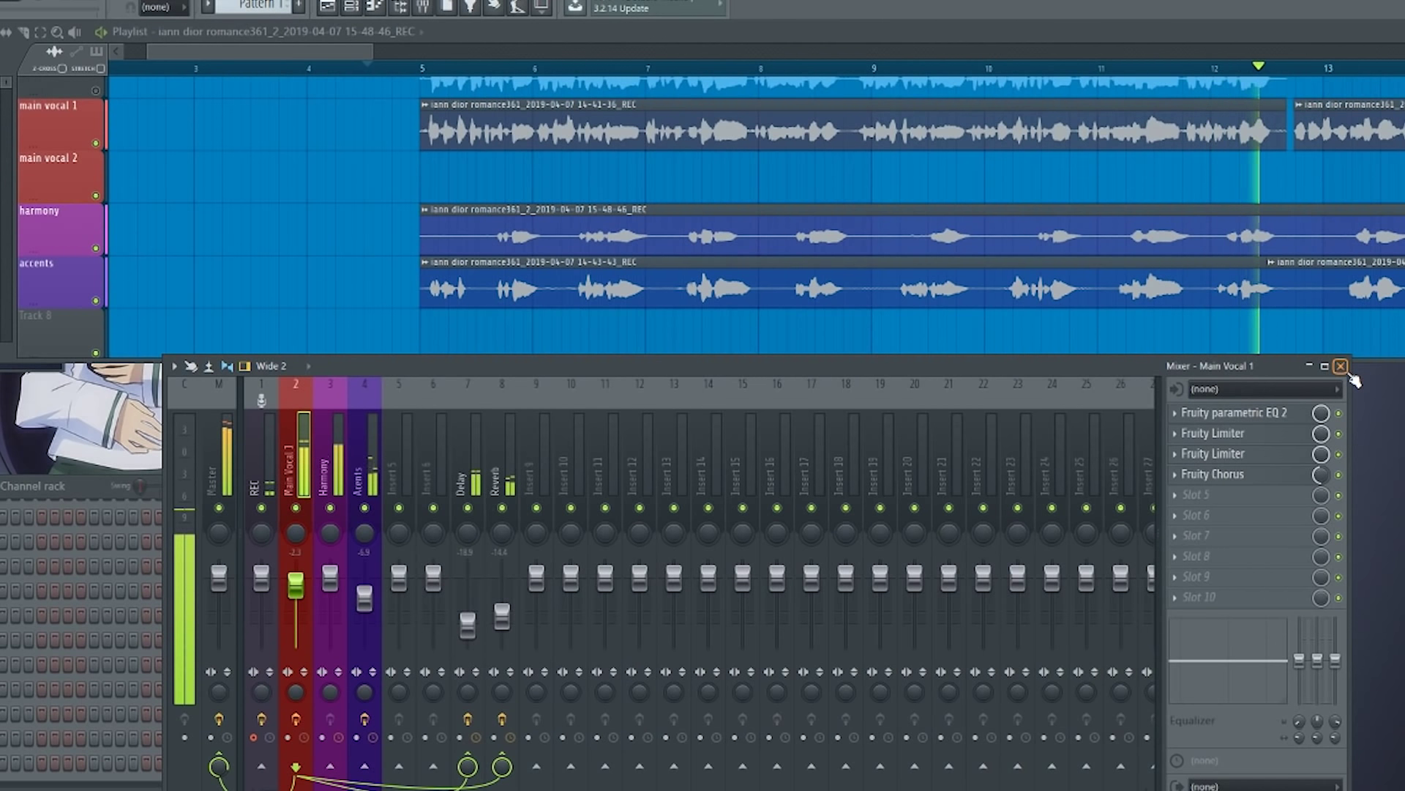
Replay the vocals from bar 5 and bypass Fruity Chorus on Main Vocal 1.
{"action": "left_click", "coordinate": [431, 82]}
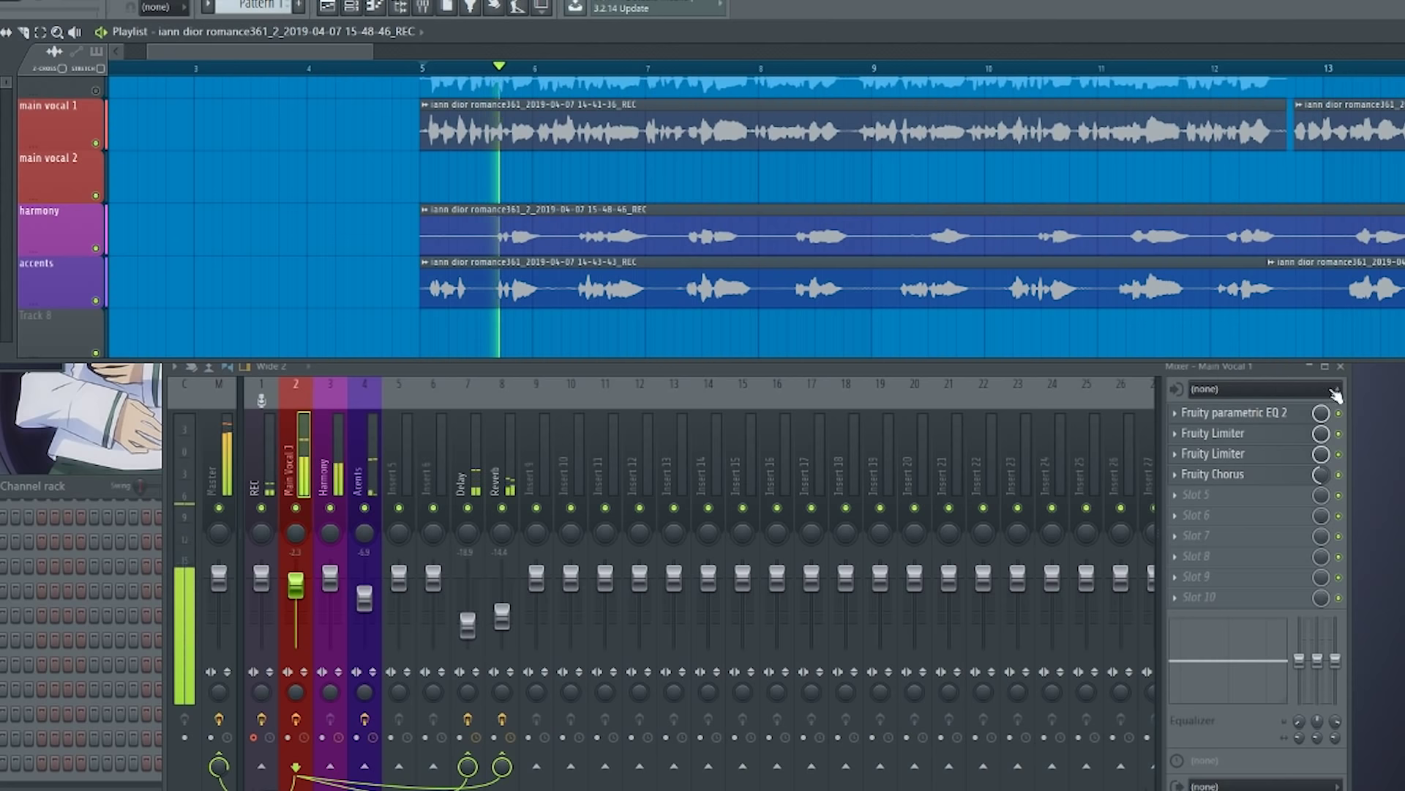
{"action": "left_click", "coordinate": [1189, 371]}
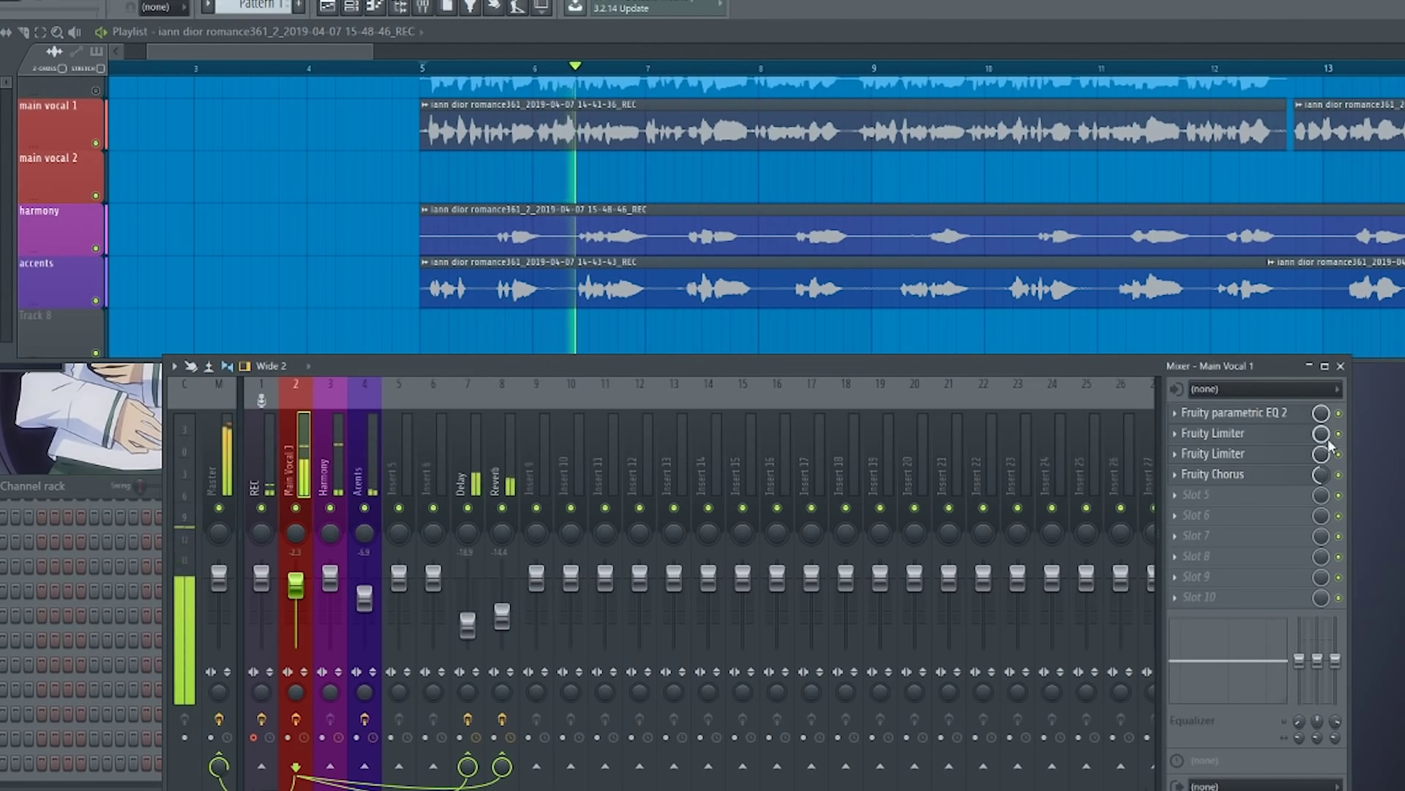
{"action": "left_click", "coordinate": [1341, 475]}
{"action": "key", "text": "space"}
Unmute Track 3, play from bar 5 and route its opening clip, 14-39-38, to mixer track 2.
{"action": "scroll", "coordinate": [473, 162], "scroll_direction": "up", "scroll_amount": 2}
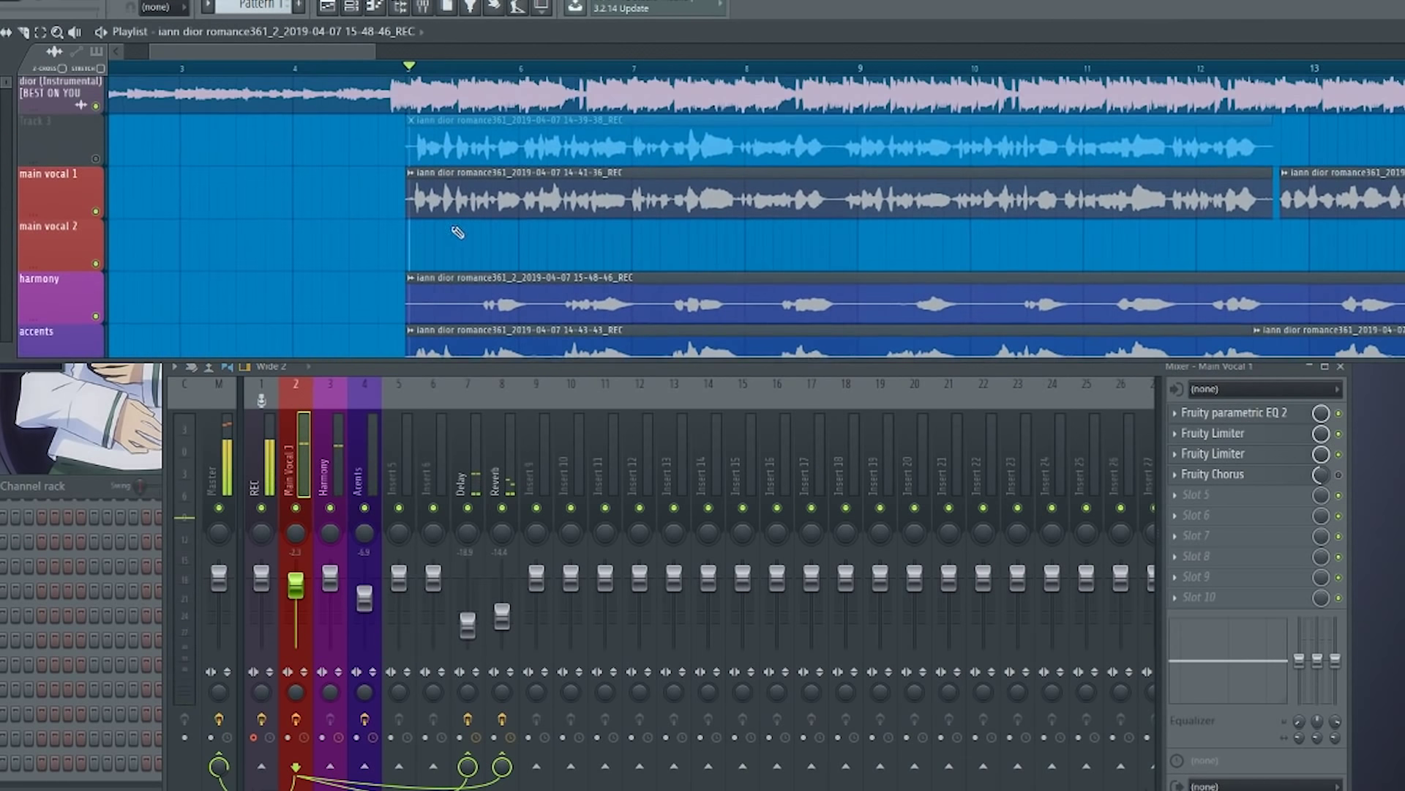
{"action": "key", "text": "space"}
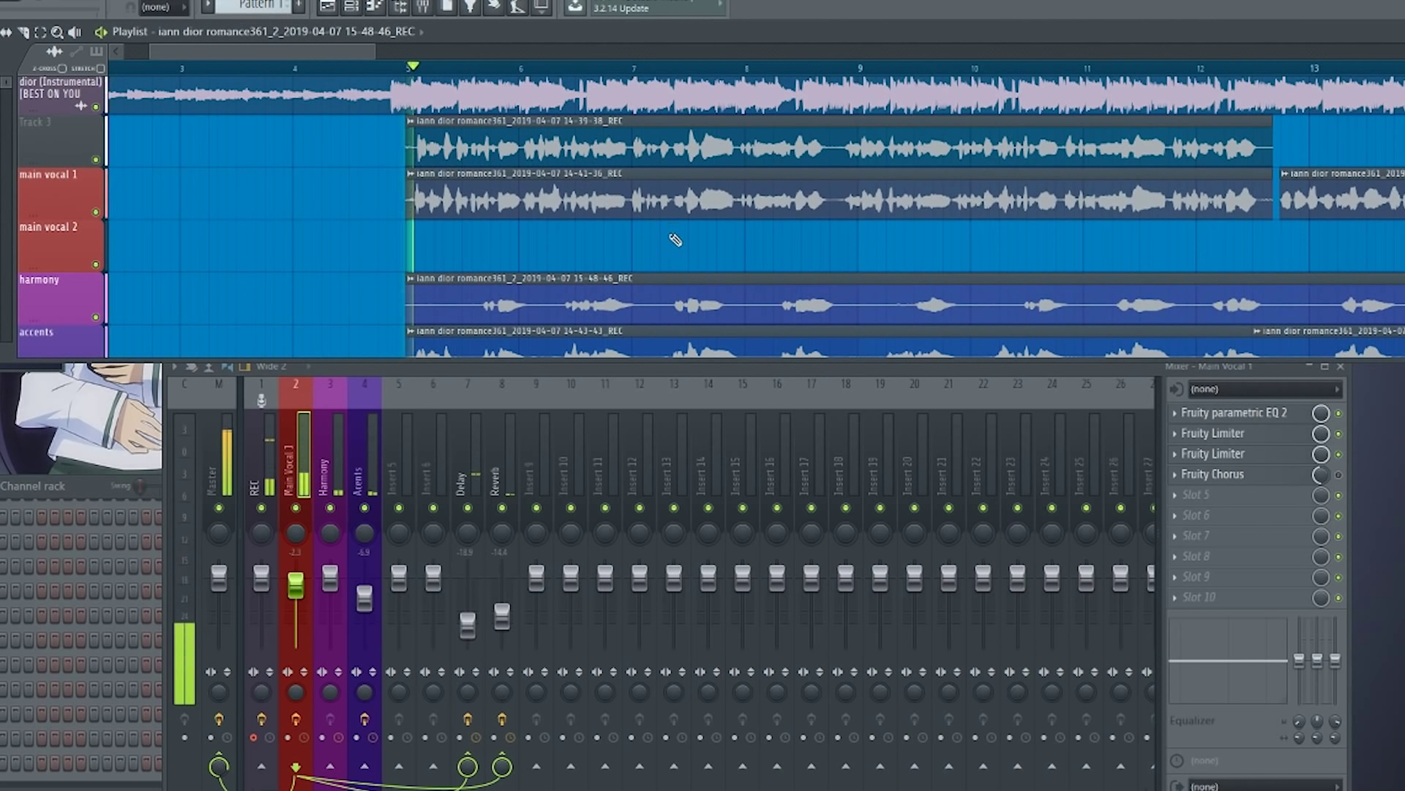
{"action": "double_click", "coordinate": [457, 146]}
{"action": "left_click_drag", "start_coordinate": [201, 239], "coordinate": [201, 230]}
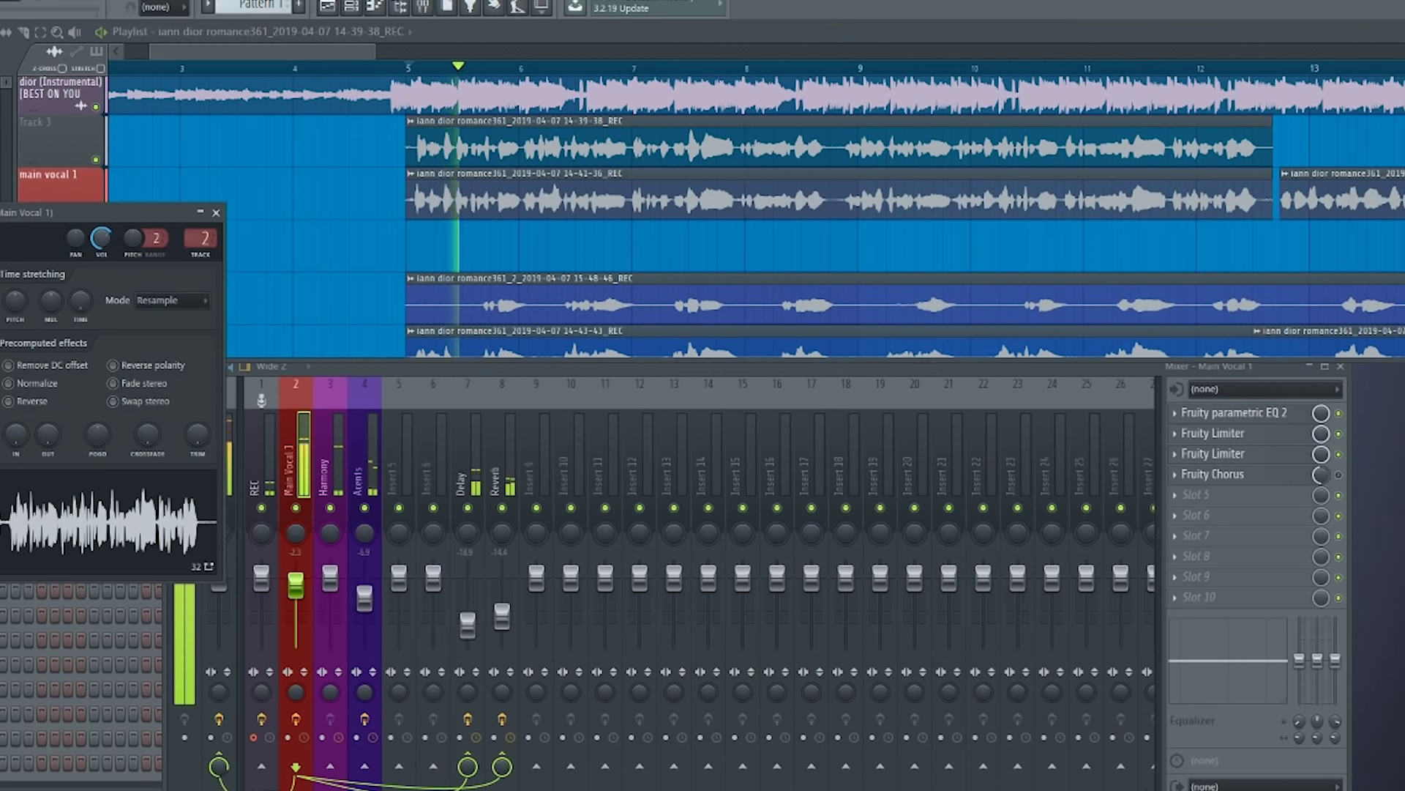
{"action": "left_click", "coordinate": [224, 213]}
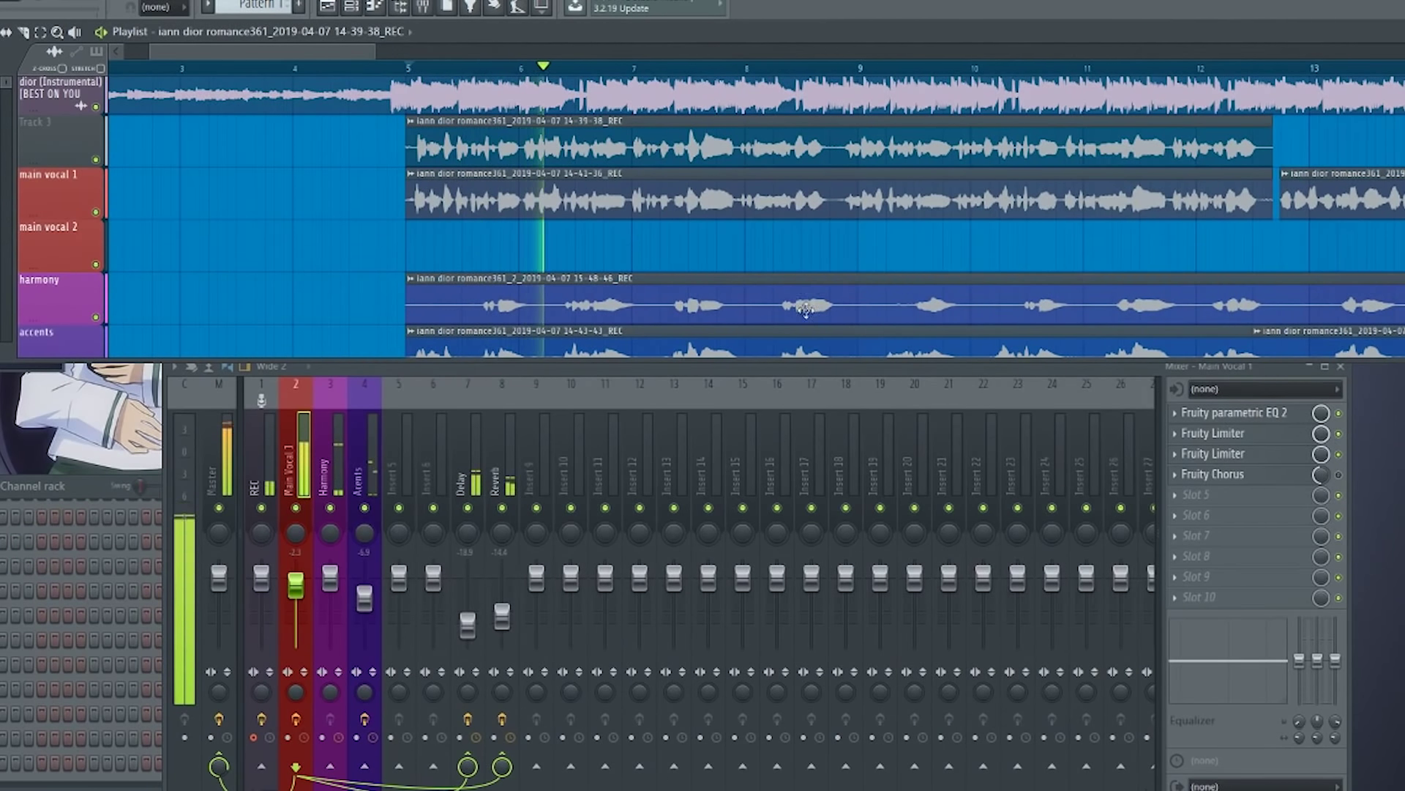
Copy the opening 14-39-38 clip on Track 3 to just before bar 28, aligned with the main vocal 1 clip below it.
{"action": "mouse_move", "coordinate": [734, 264]}
{"action": "left_mouse_down"}
{"action": "mouse_move", "coordinate": [710, 226]}
{"action": "mouse_move", "coordinate": [581, 218]}
{"action": "mouse_move", "coordinate": [511, 252]}
{"action": "mouse_move", "coordinate": [525, 243]}
{"action": "left_mouse_up"}
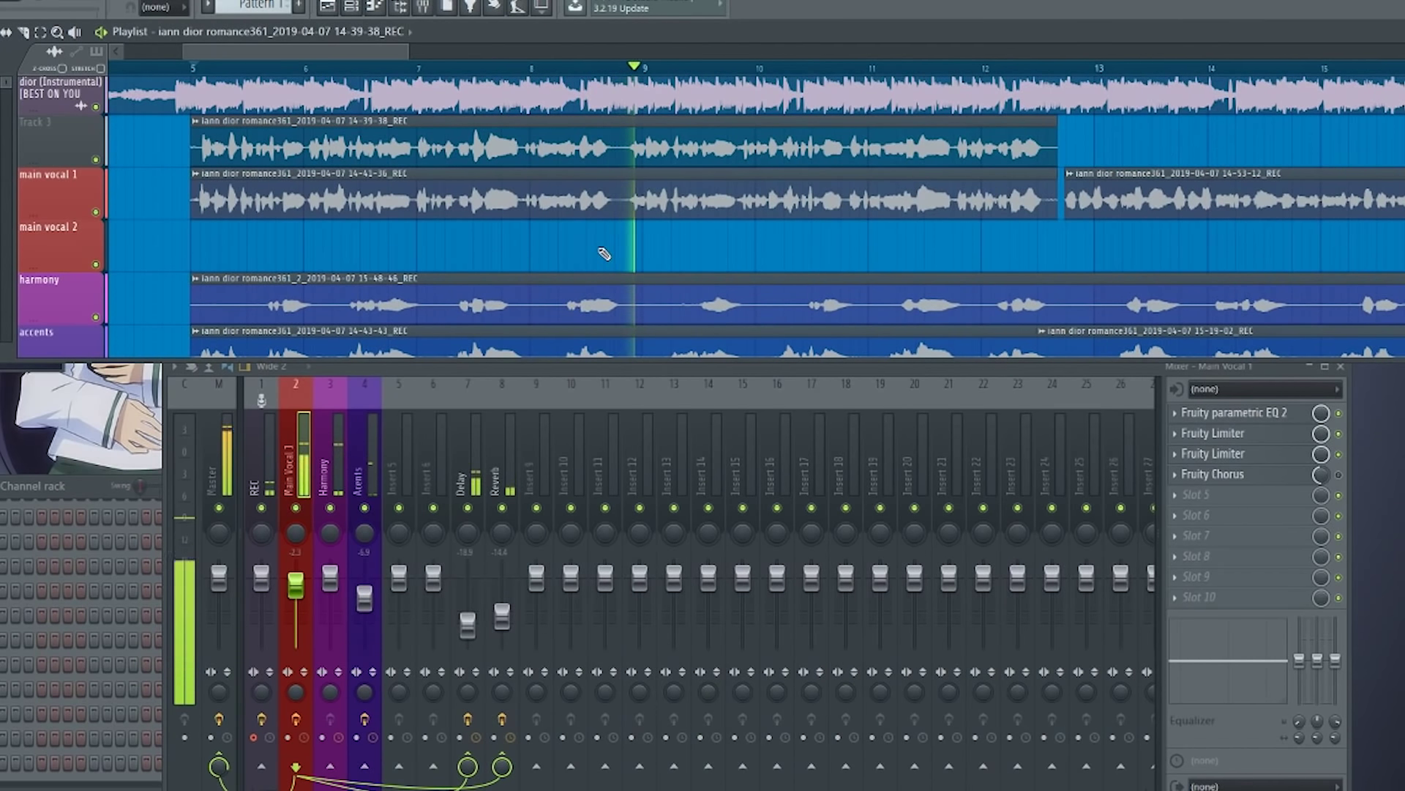
{"action": "scroll", "coordinate": [604, 253], "scroll_direction": "down", "scroll_amount": 10}
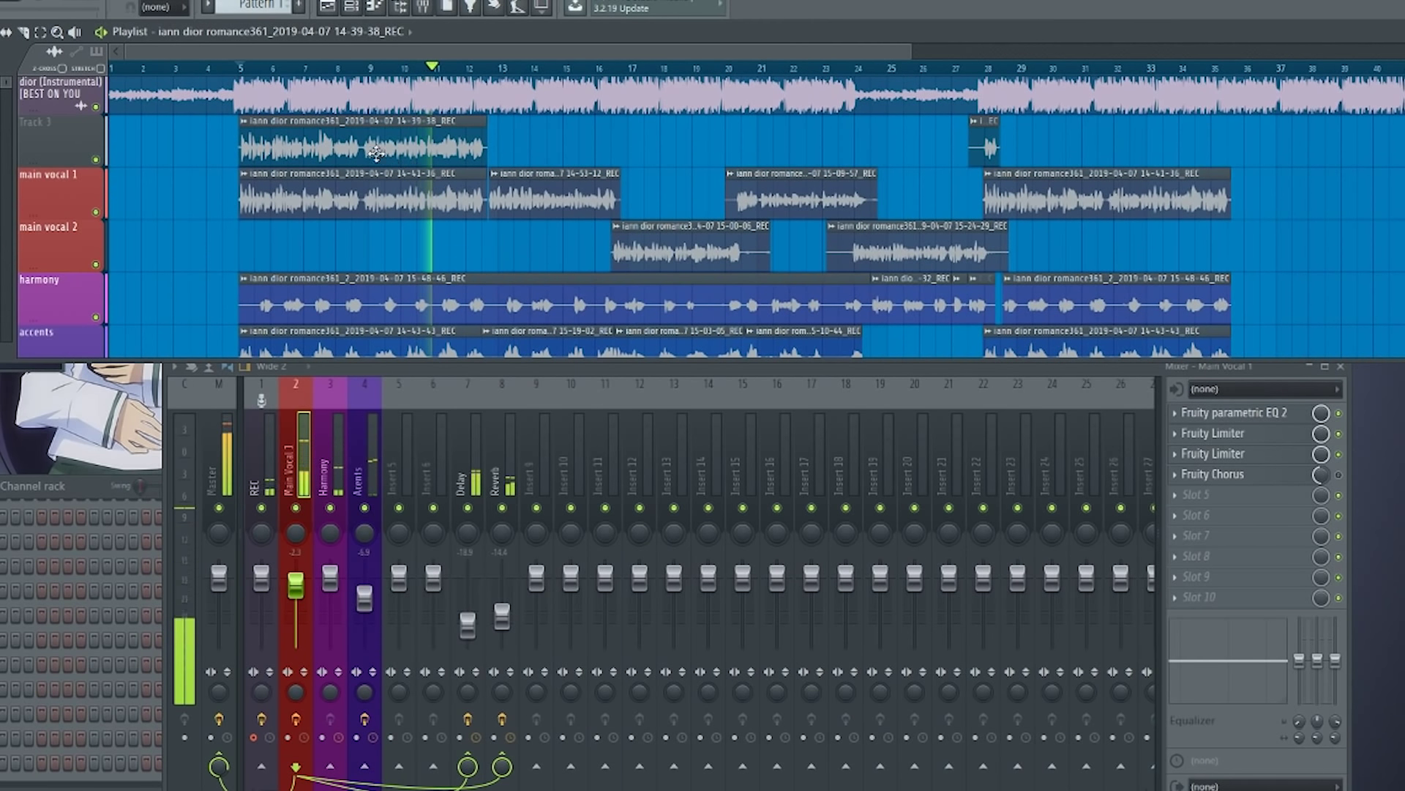
{"action": "left_click_drag", "start_coordinate": [375, 152], "coordinate": [1241, 154]}
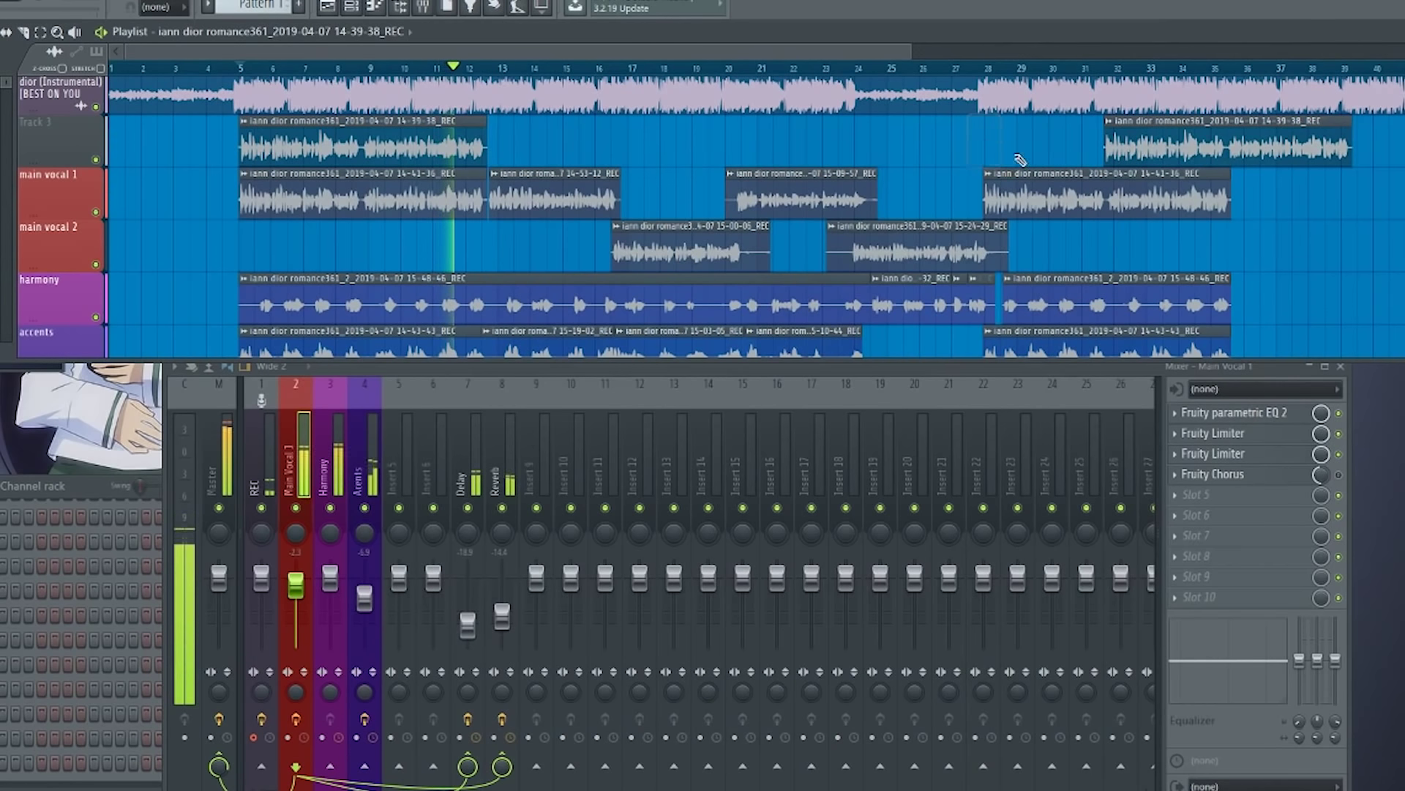
{"action": "scroll", "coordinate": [1020, 159], "scroll_direction": "up", "scroll_amount": 5}
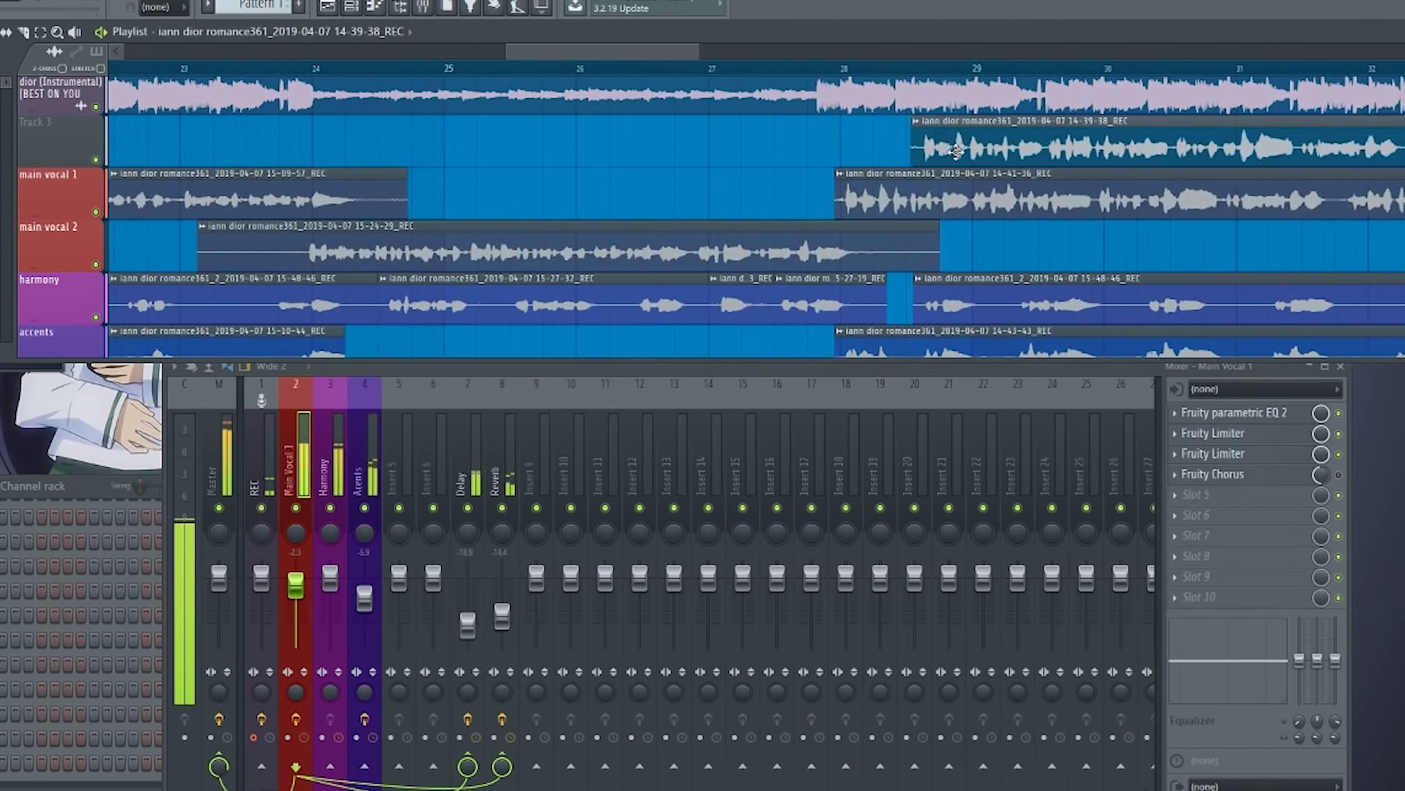
{"action": "scroll", "coordinate": [842, 160], "scroll_direction": "up", "scroll_amount": 5}
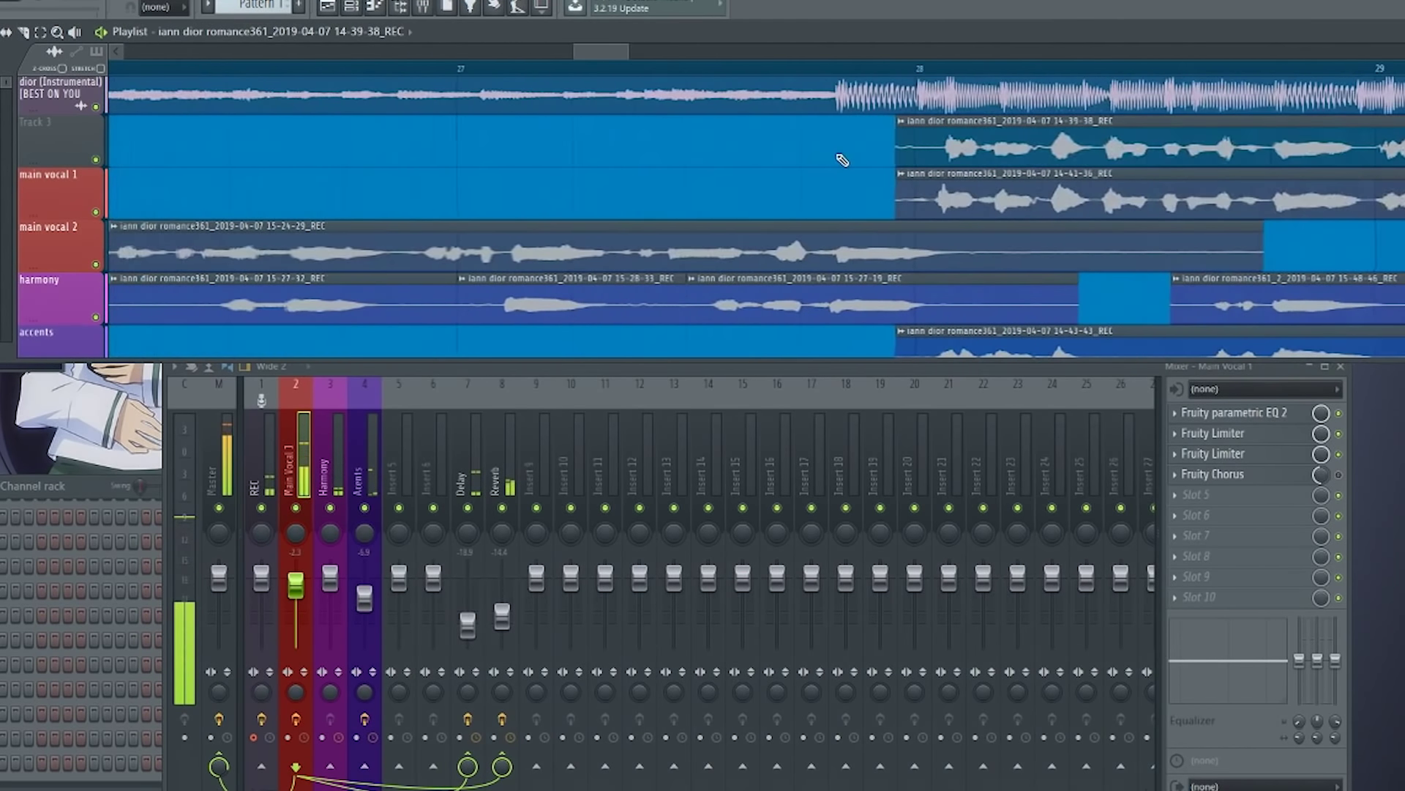
{"action": "scroll", "coordinate": [846, 160], "scroll_direction": "up", "scroll_amount": 4}
{"action": "left_click_drag", "start_coordinate": [904, 167], "coordinate": [585, 207]}
{"action": "scroll", "coordinate": [720, 224], "scroll_direction": "down", "scroll_amount": 6}
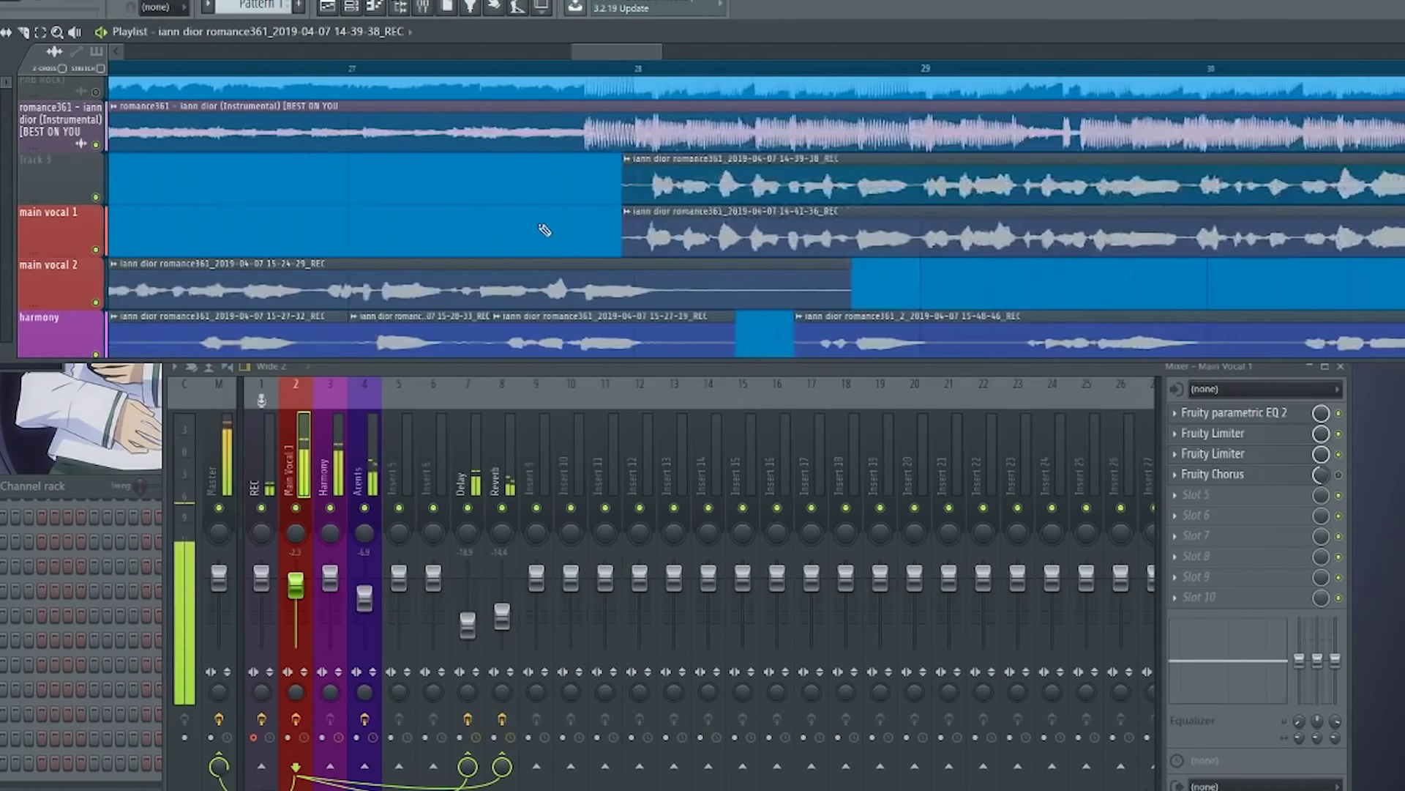
Stop playback and load Fruity Limiter into slot 1 of the Harmony mixer track.
{"action": "left_click_drag", "start_coordinate": [464, 232], "coordinate": [955, 191]}
{"action": "scroll", "coordinate": [853, 178], "scroll_direction": "down", "scroll_amount": 6}
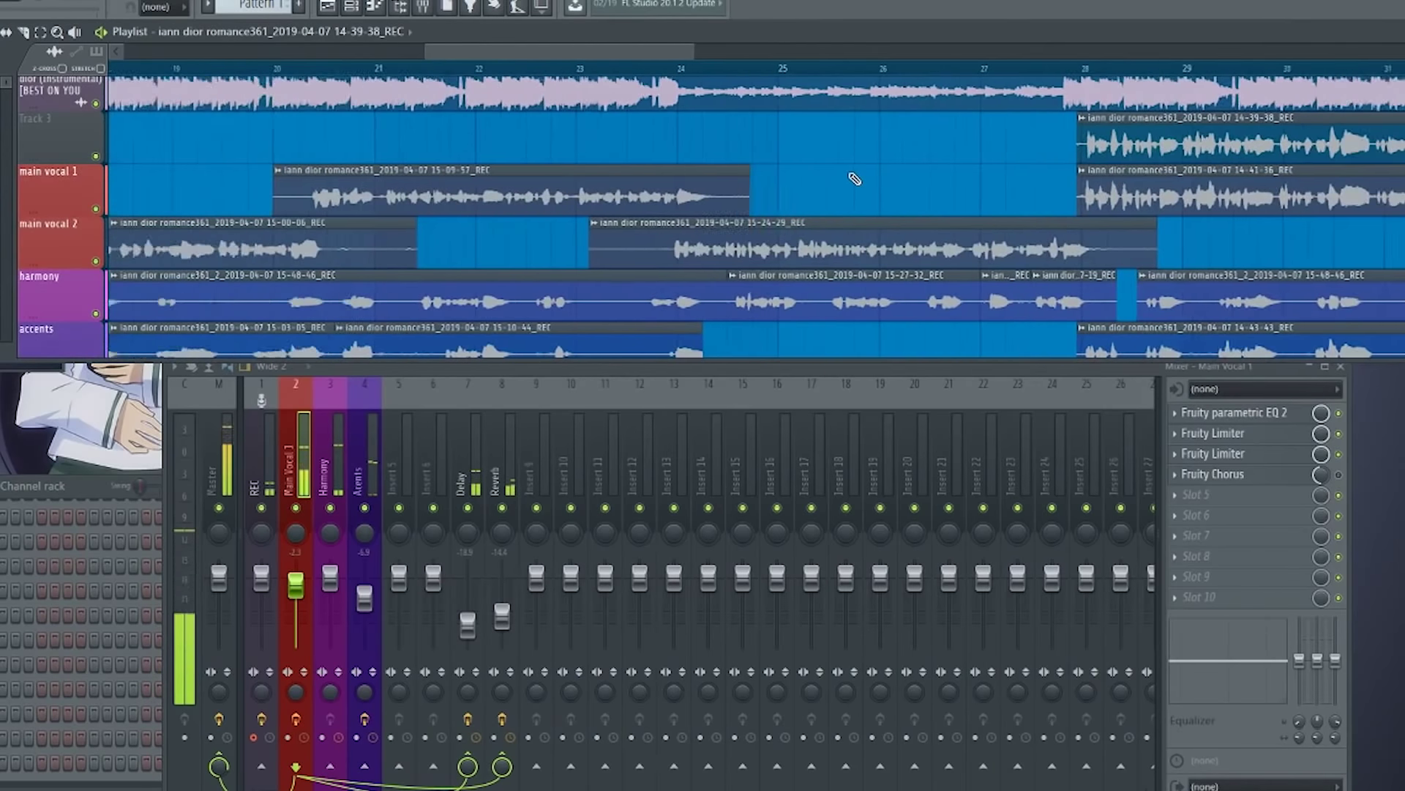
{"action": "left_click_drag", "start_coordinate": [844, 179], "coordinate": [1011, 186]}
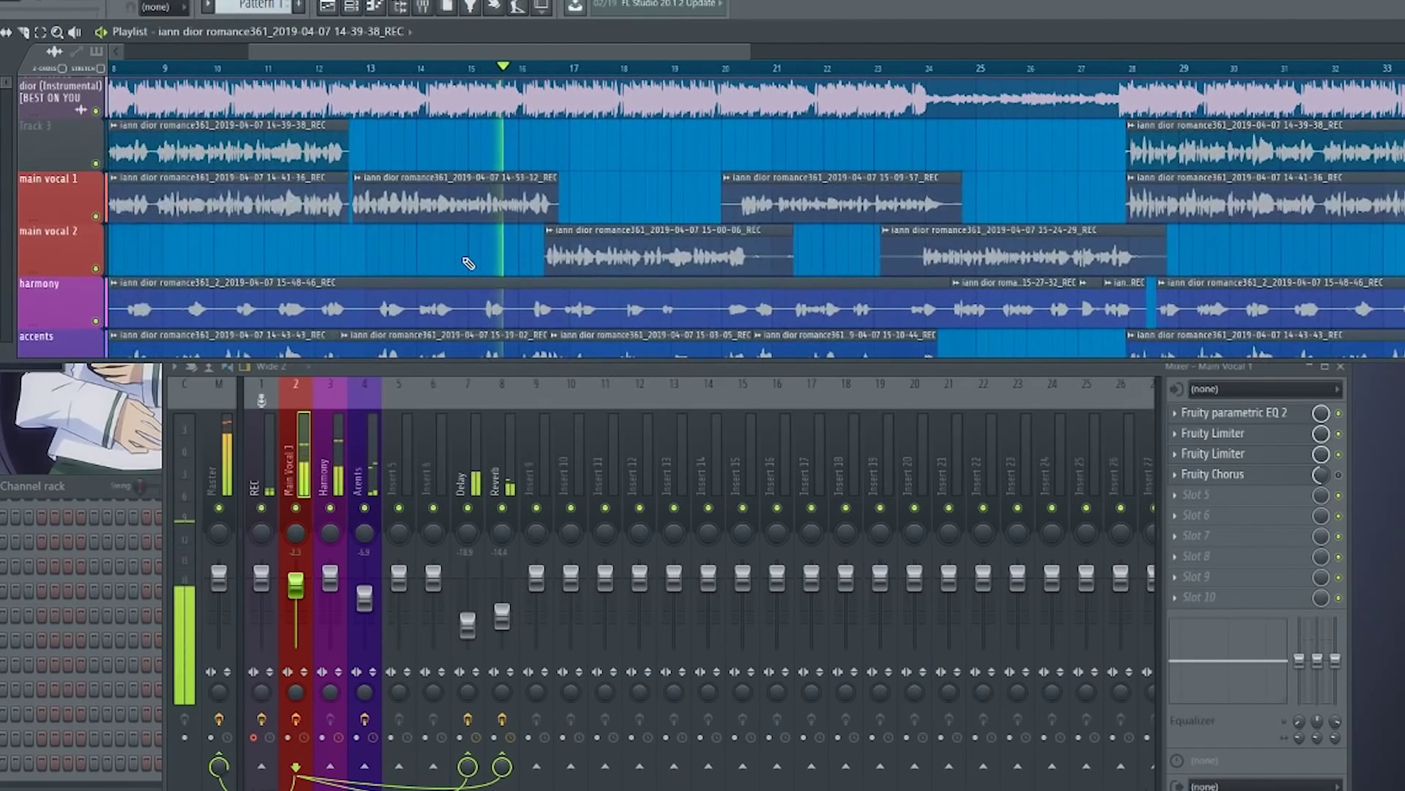
{"action": "left_click_drag", "start_coordinate": [468, 264], "coordinate": [512, 254]}
{"action": "key", "text": "space"}
{"action": "left_click_drag", "start_coordinate": [407, 246], "coordinate": [530, 231]}
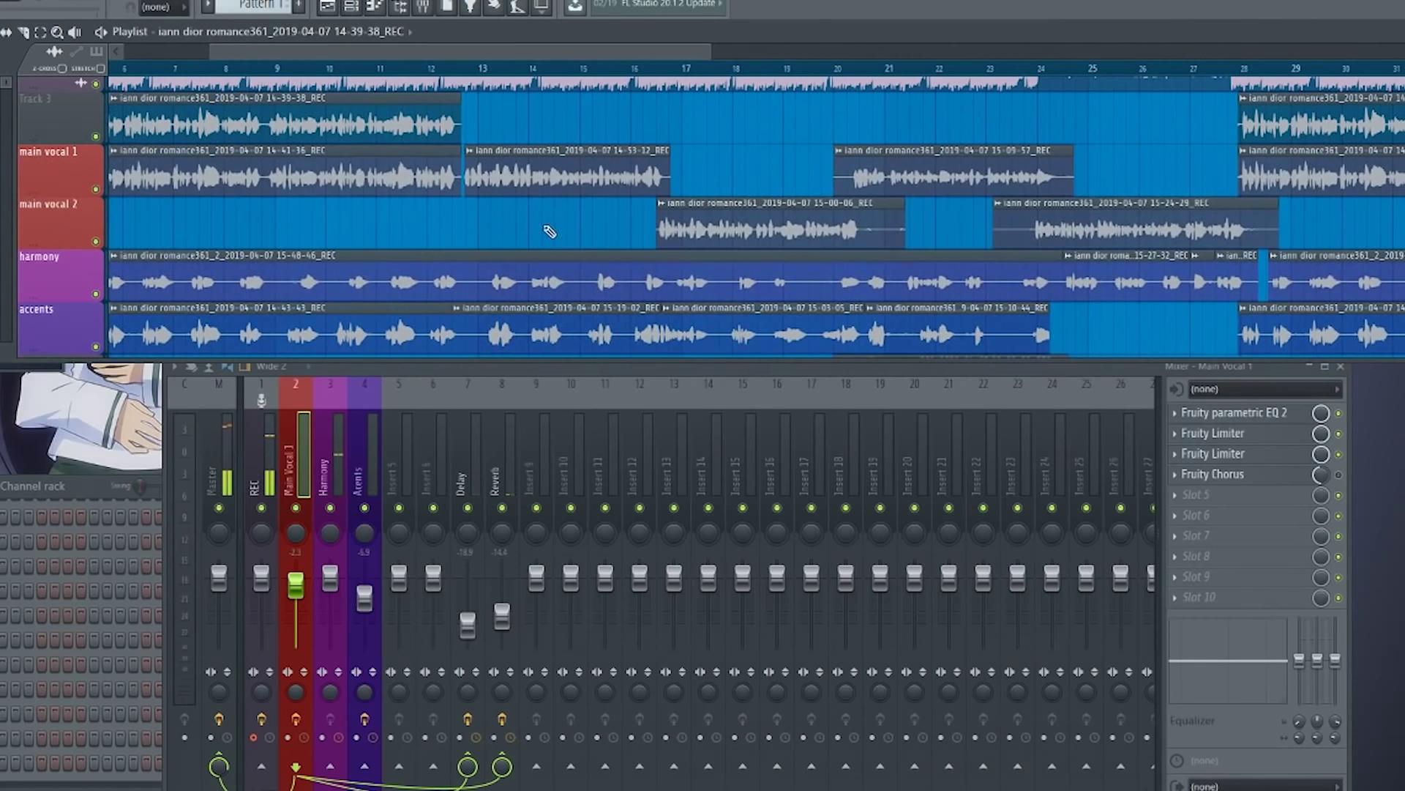
{"action": "left_click", "coordinate": [337, 475]}
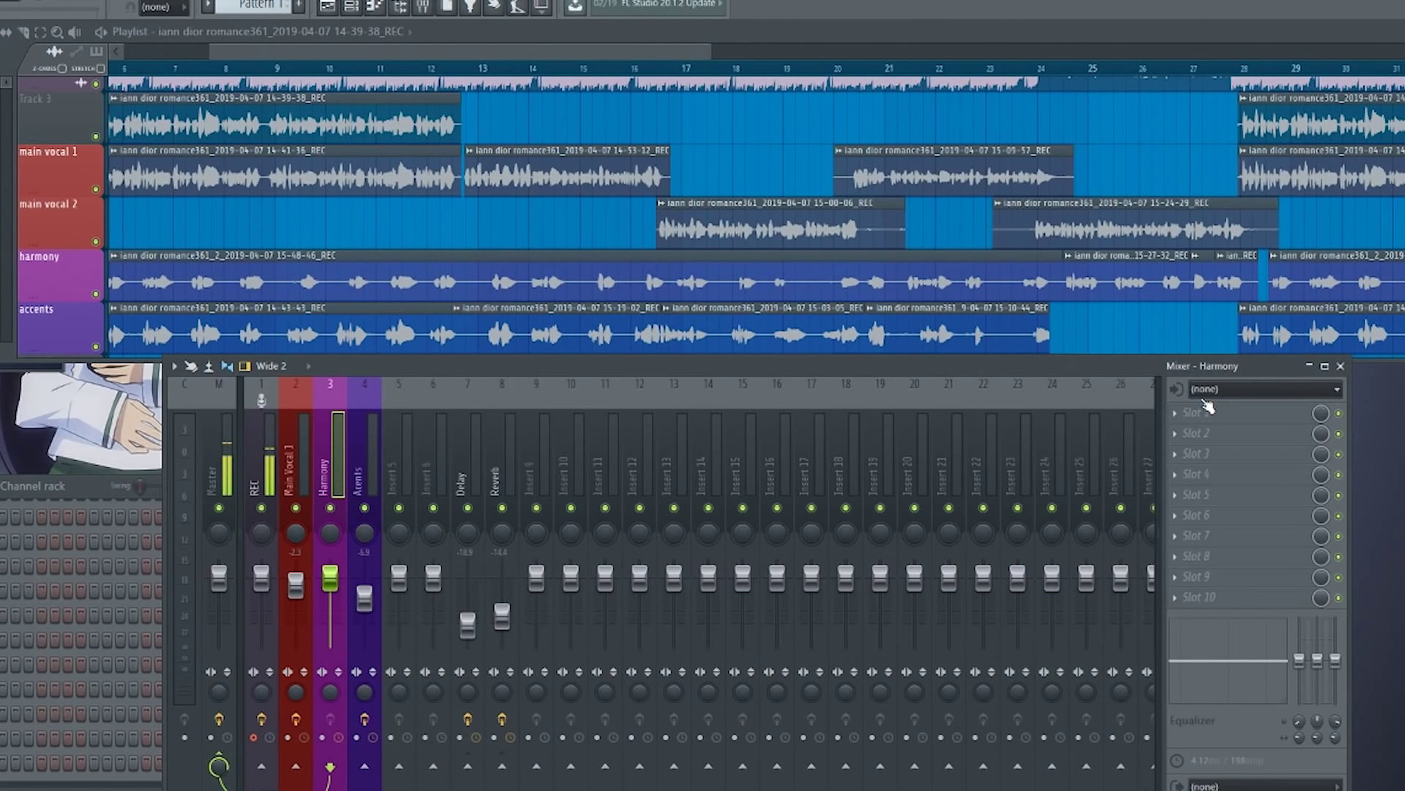
{"action": "left_click", "coordinate": [1204, 420]}
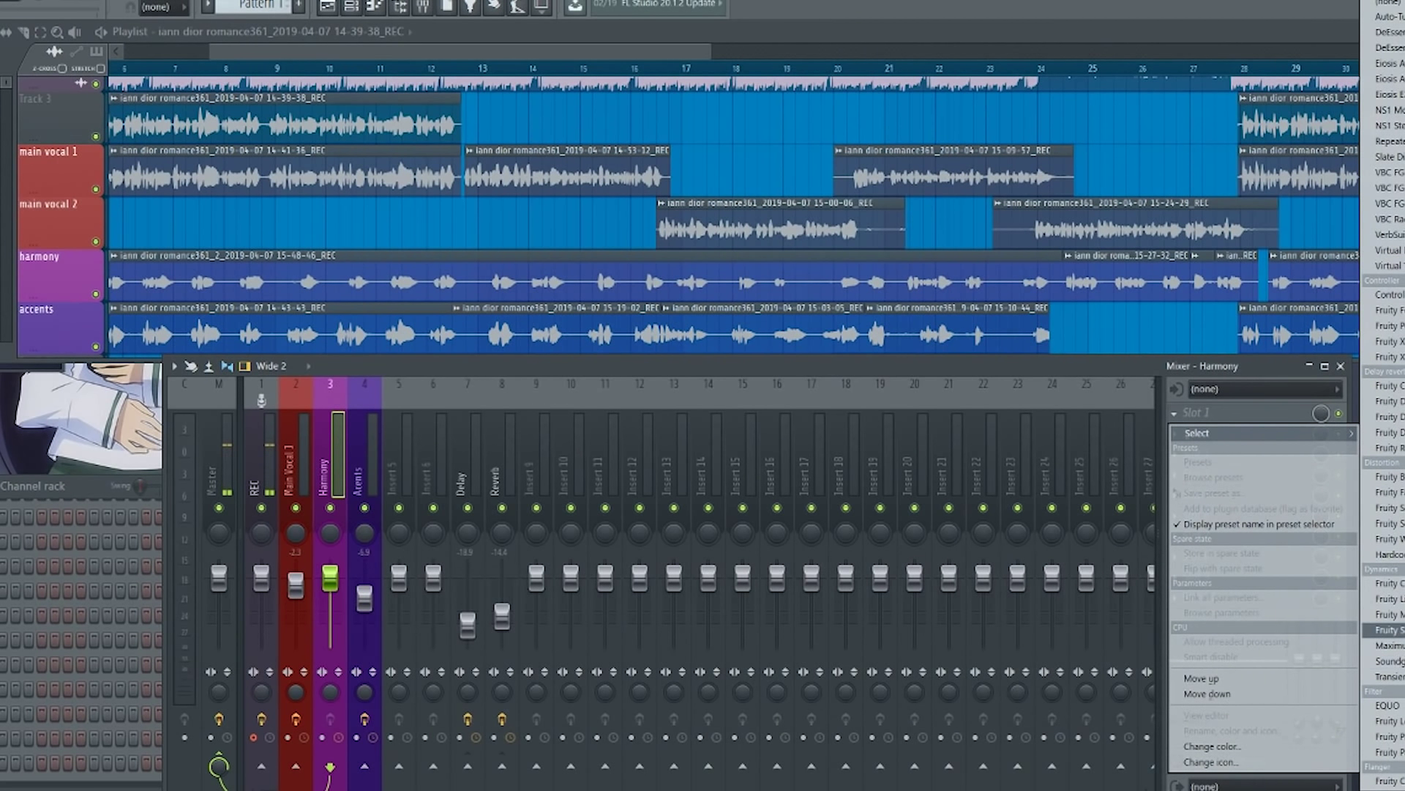
{"action": "left_click", "coordinate": [1387, 614]}
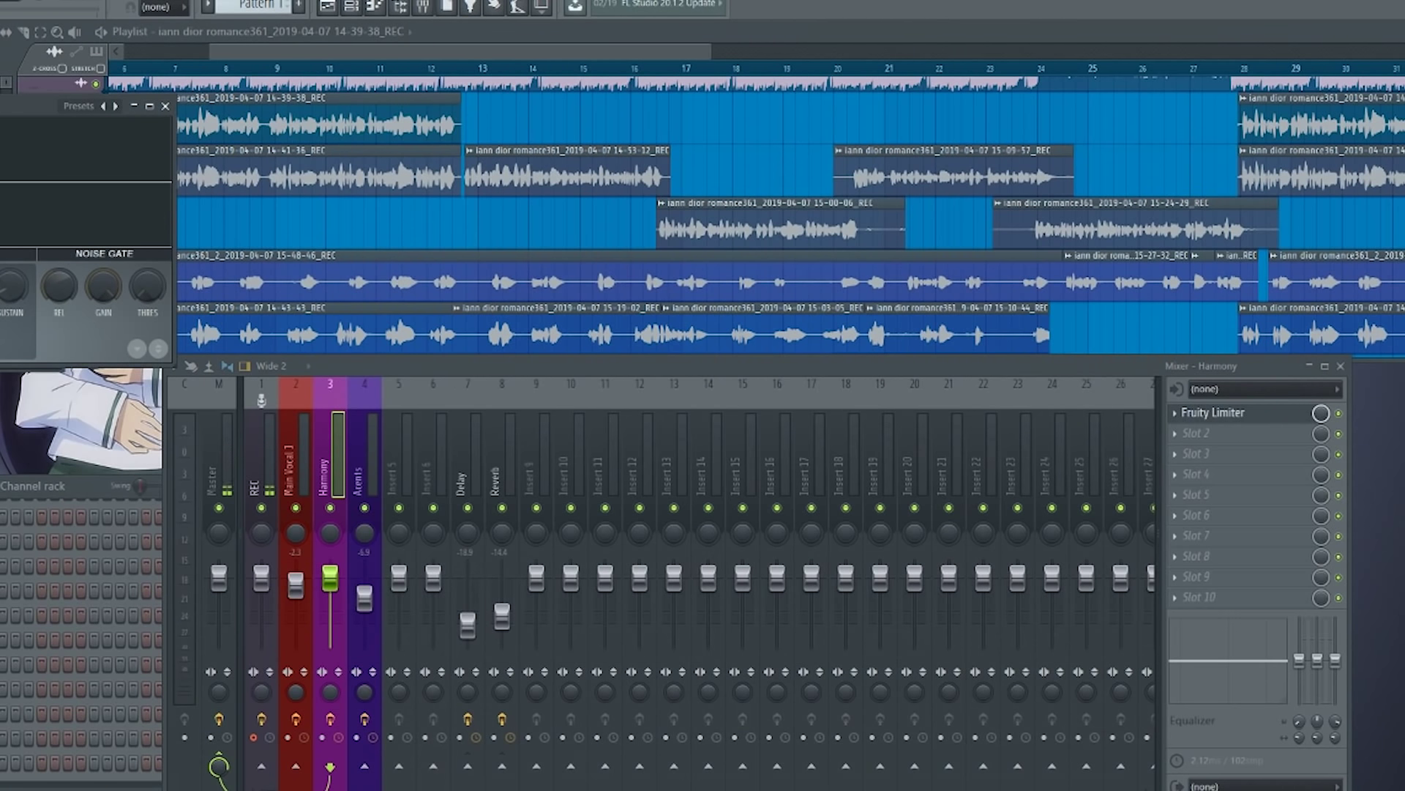
{"action": "left_click_drag", "start_coordinate": [37, 106], "coordinate": [265, 396]}
Mute the main vocal 1 track and Track 3 in the playlist during playback.
{"action": "left_click_drag", "start_coordinate": [387, 204], "coordinate": [626, 183]}
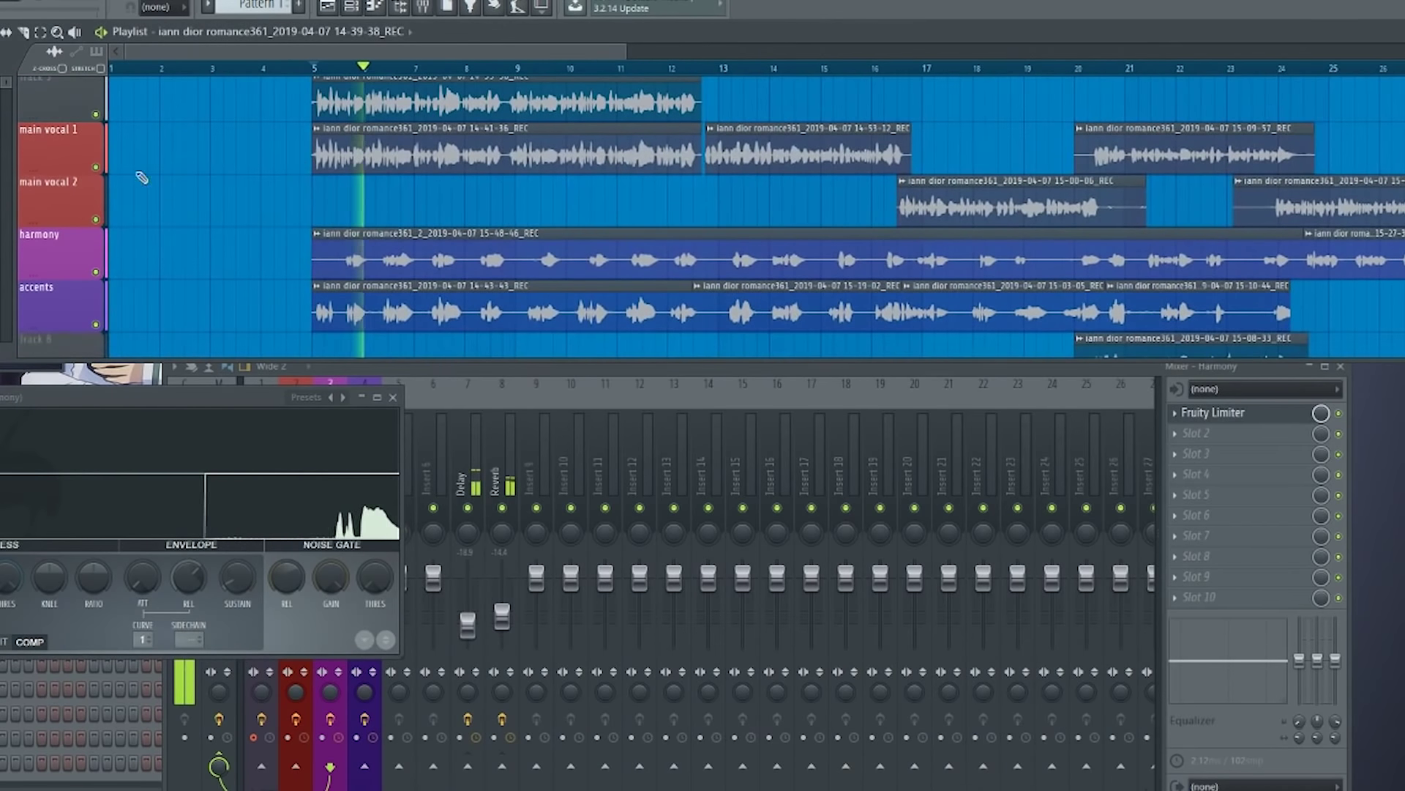
{"action": "left_click", "coordinate": [95, 167]}
{"action": "left_click", "coordinate": [95, 114]}
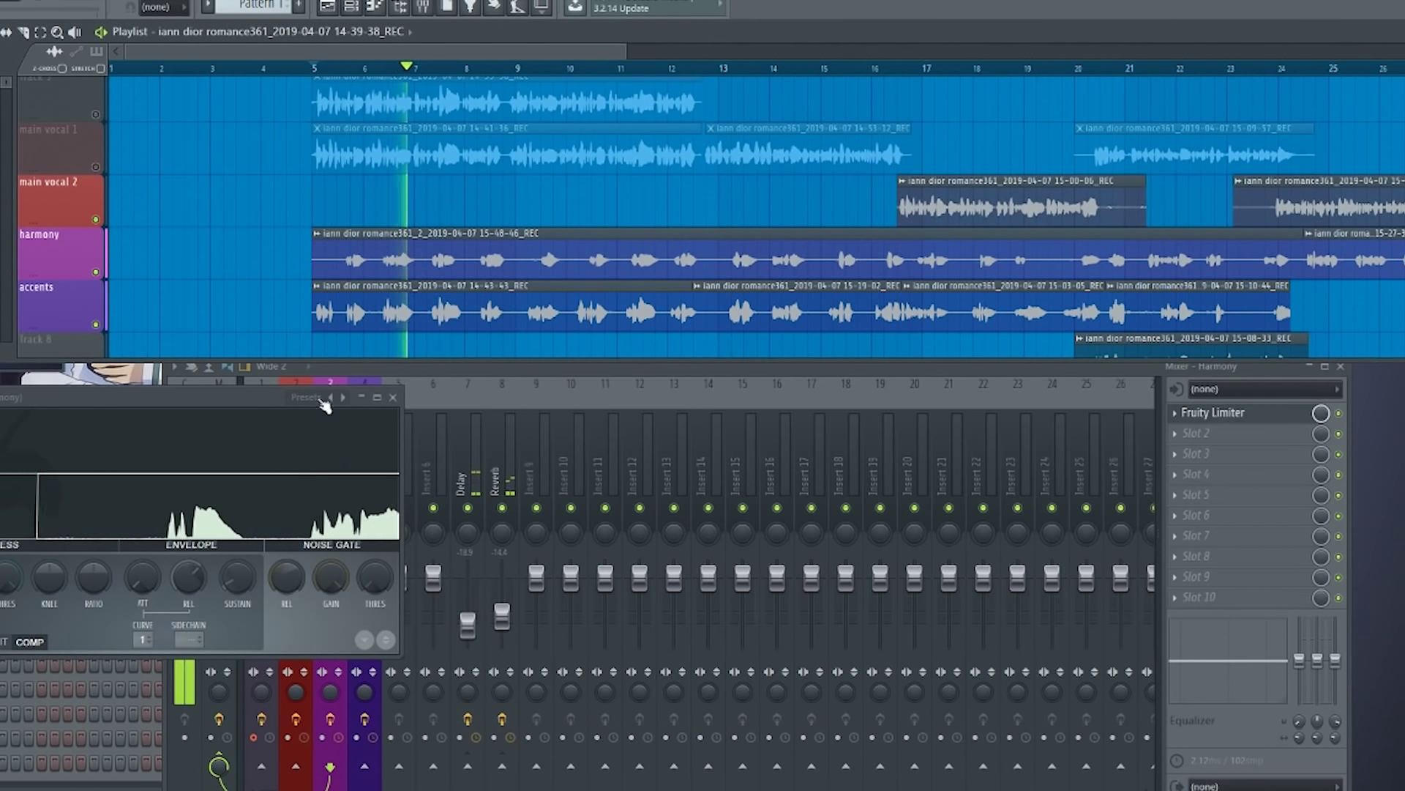
Compress the harmony in Fruity Limiter's COMP mode by lowering the threshold and raising the knee.
{"action": "left_click_drag", "start_coordinate": [196, 400], "coordinate": [309, 384]}
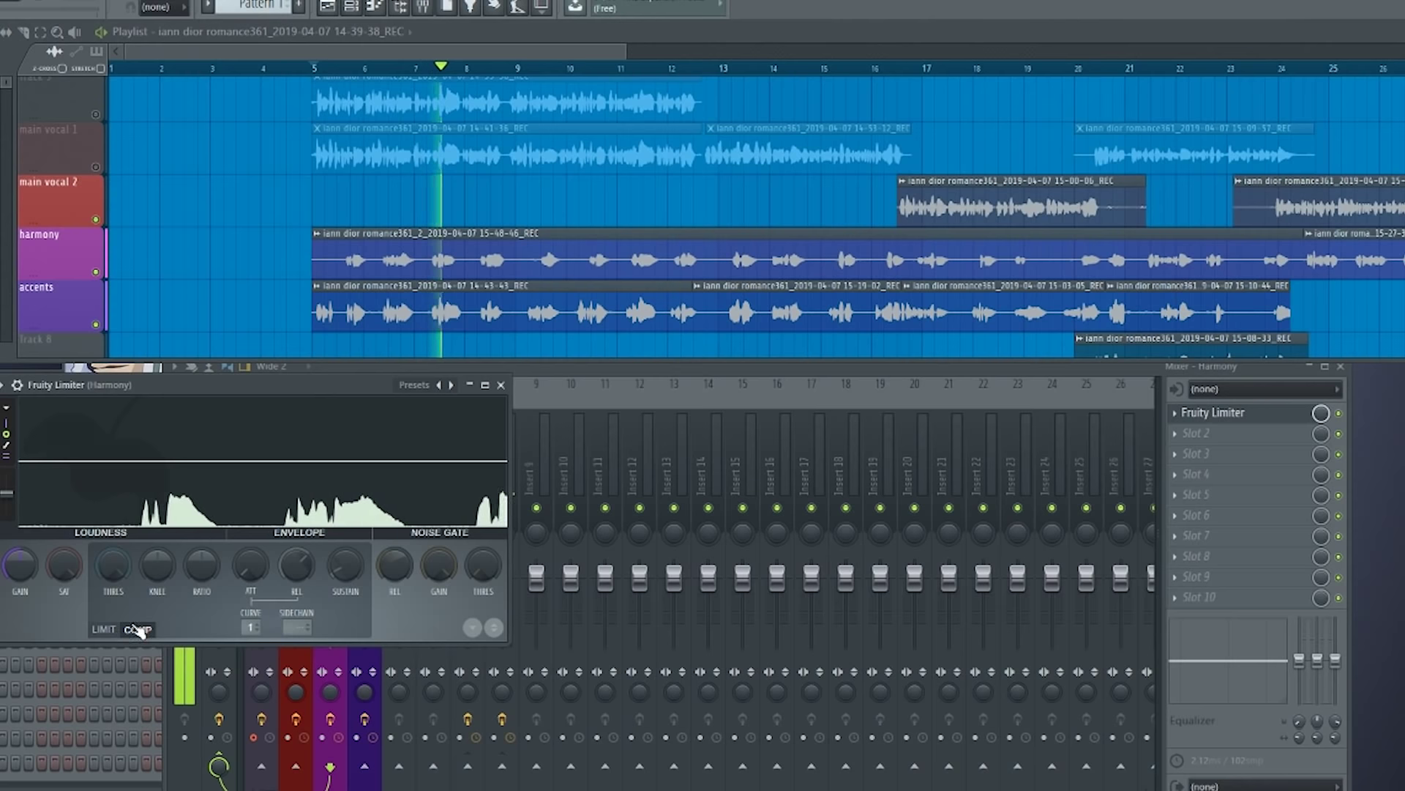
{"action": "left_click", "coordinate": [102, 631]}
{"action": "left_click", "coordinate": [136, 630]}
{"action": "left_click_drag", "start_coordinate": [117, 567], "coordinate": [157, 520]}
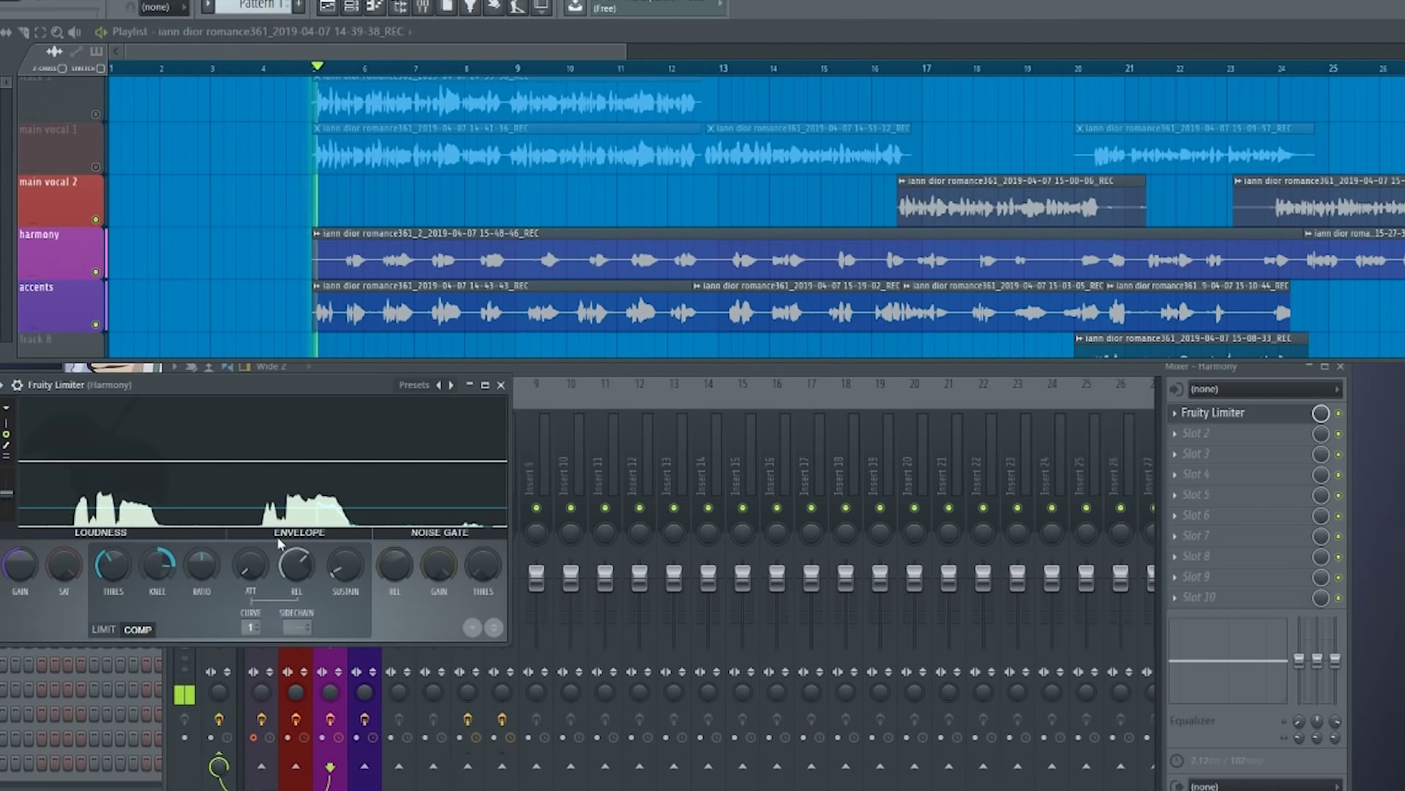
Close the limiter, mute the accents track and listen to the harmony before stopping playback.
{"action": "left_click", "coordinate": [501, 386]}
{"action": "left_click", "coordinate": [95, 323]}
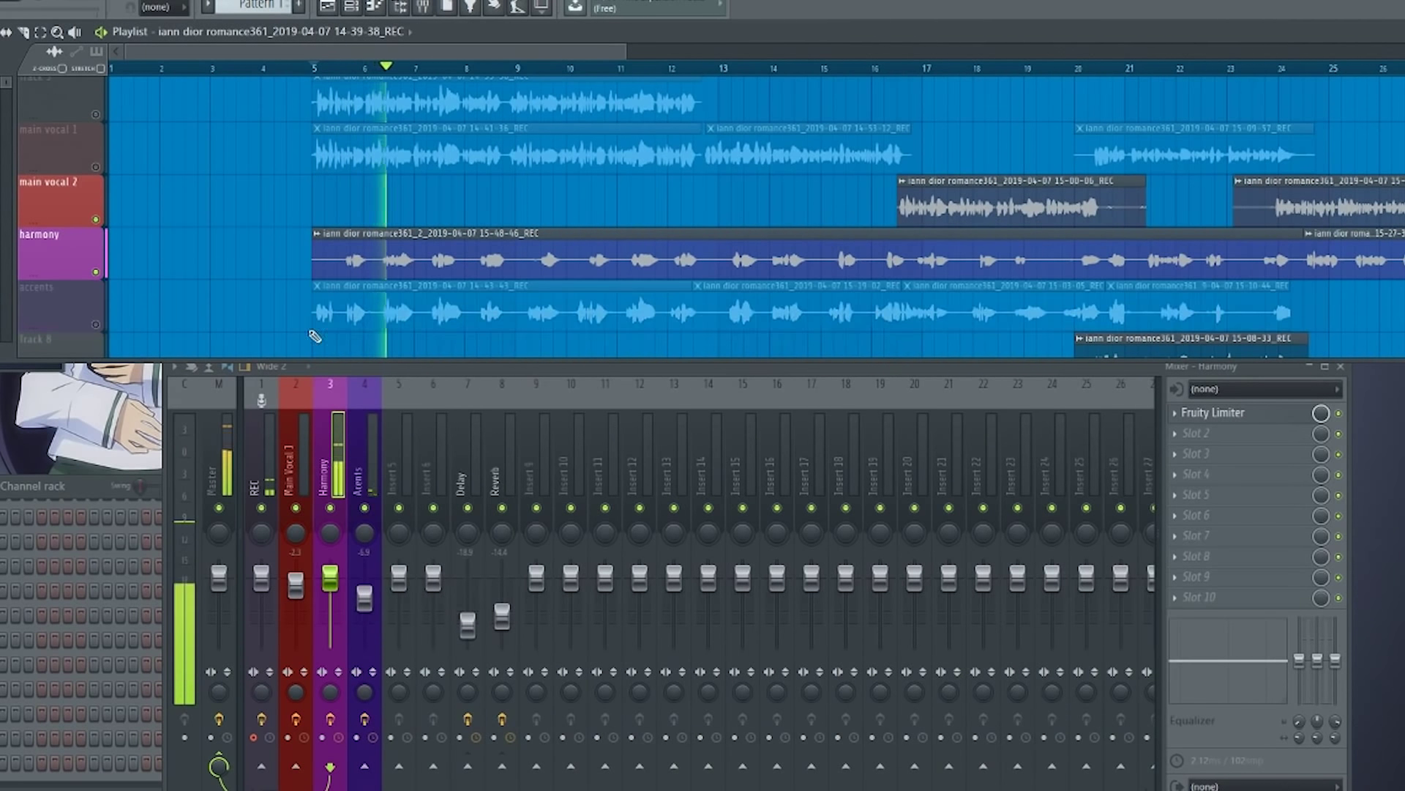
{"action": "key", "text": "space"}
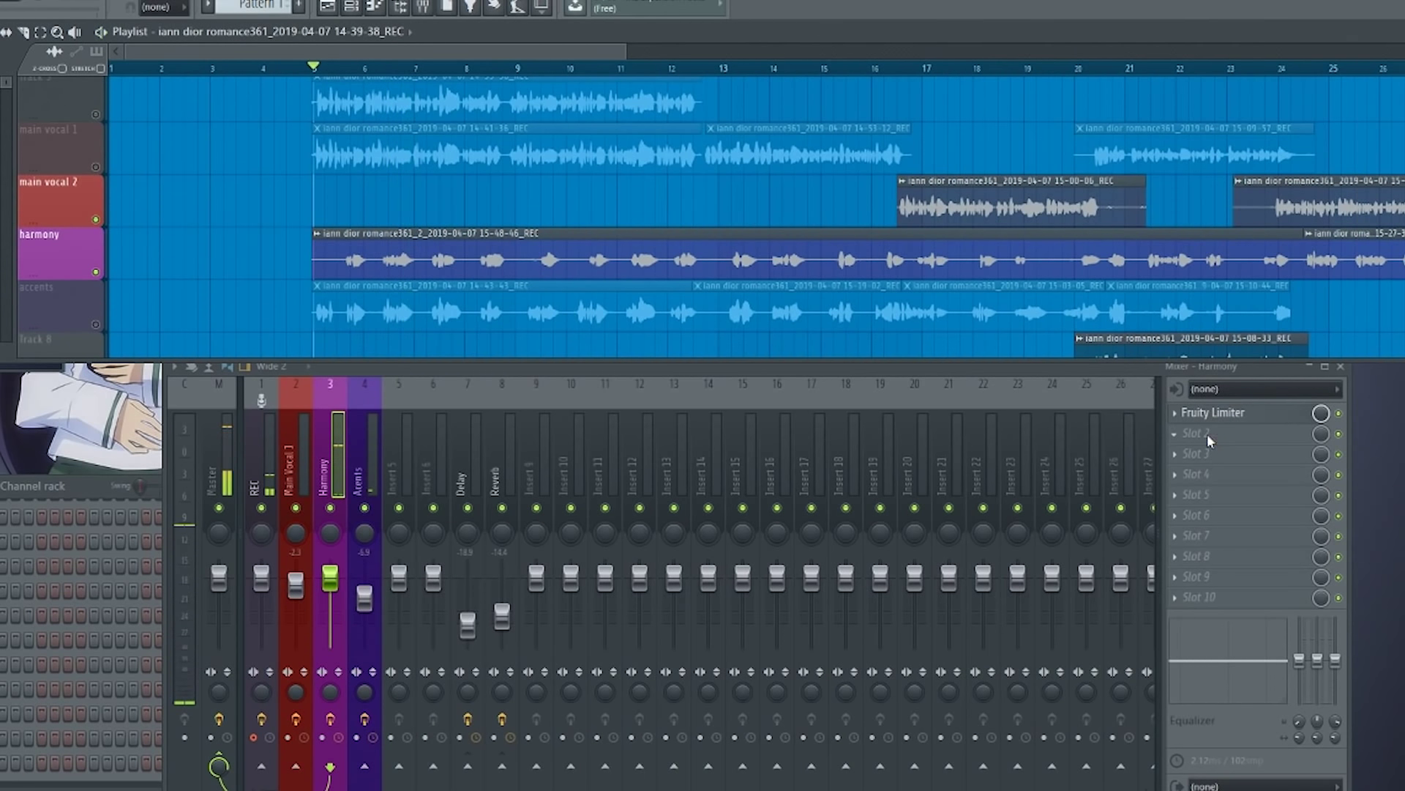
Load Fruity parametric EQ 2 into slot 2 of Harmony, apply the Old Telephone preset and audition it.
{"action": "left_click", "coordinate": [1215, 433]}
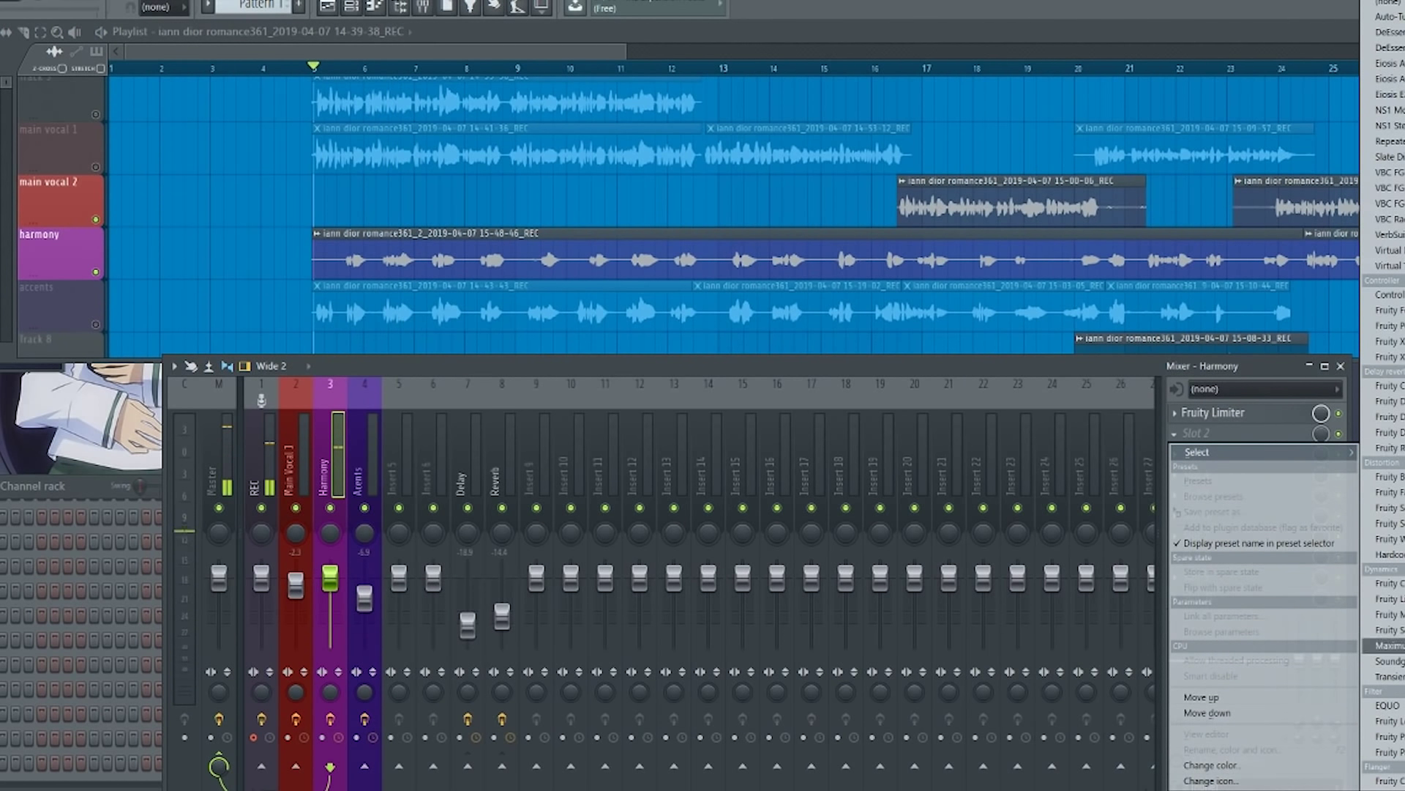
{"action": "left_click", "coordinate": [1385, 752]}
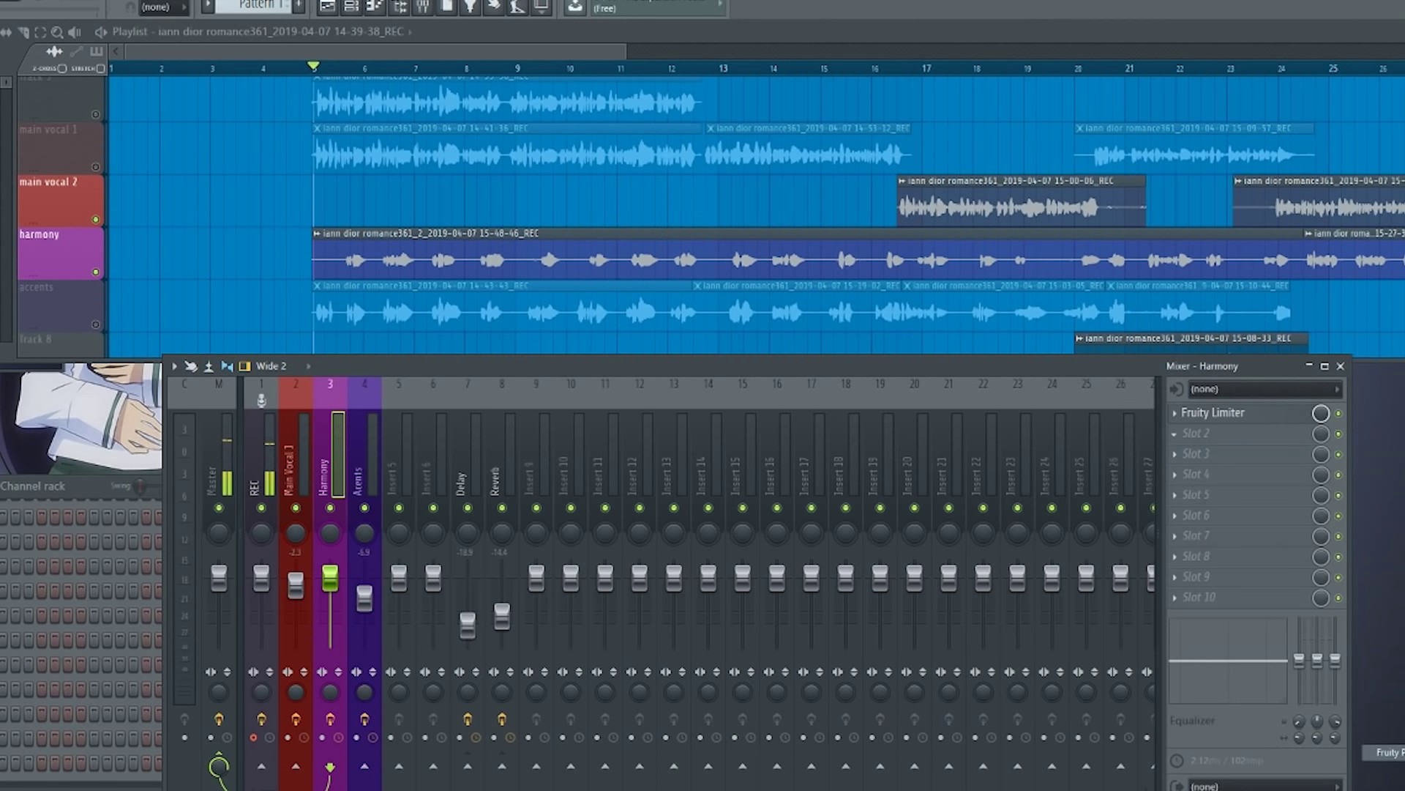
{"action": "left_click", "coordinate": [143, 127]}
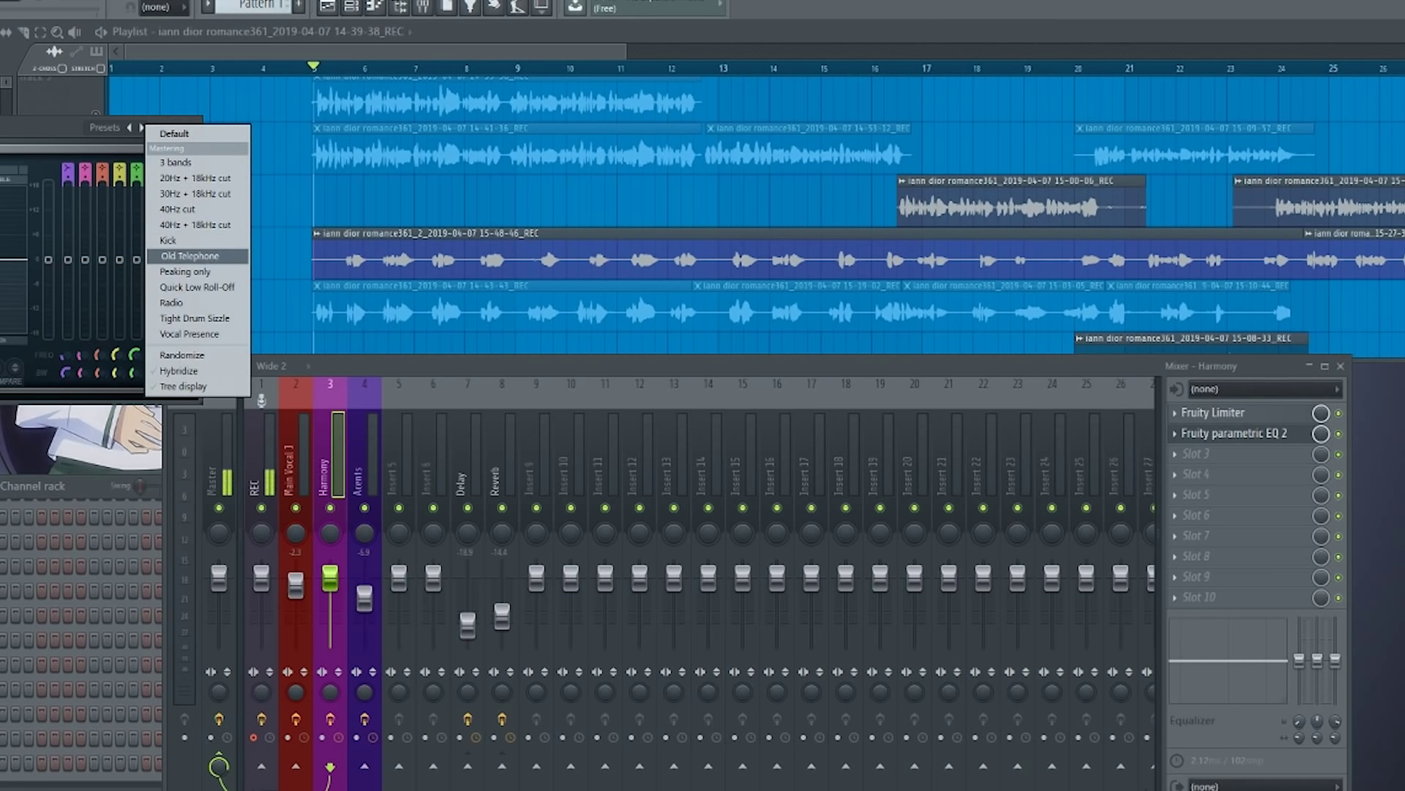
{"action": "left_click", "coordinate": [189, 255]}
{"action": "key", "text": "space"}
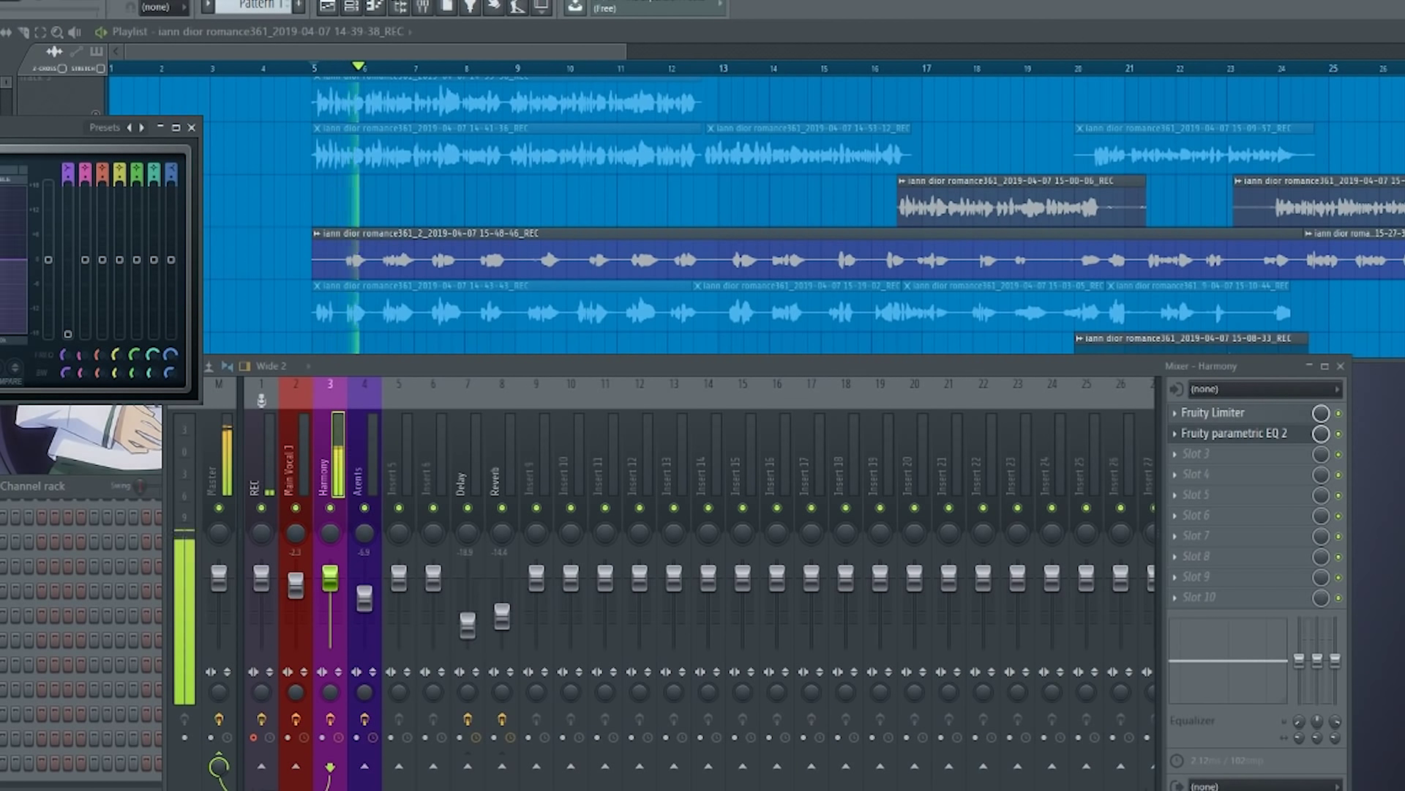
{"action": "key", "text": "space"}
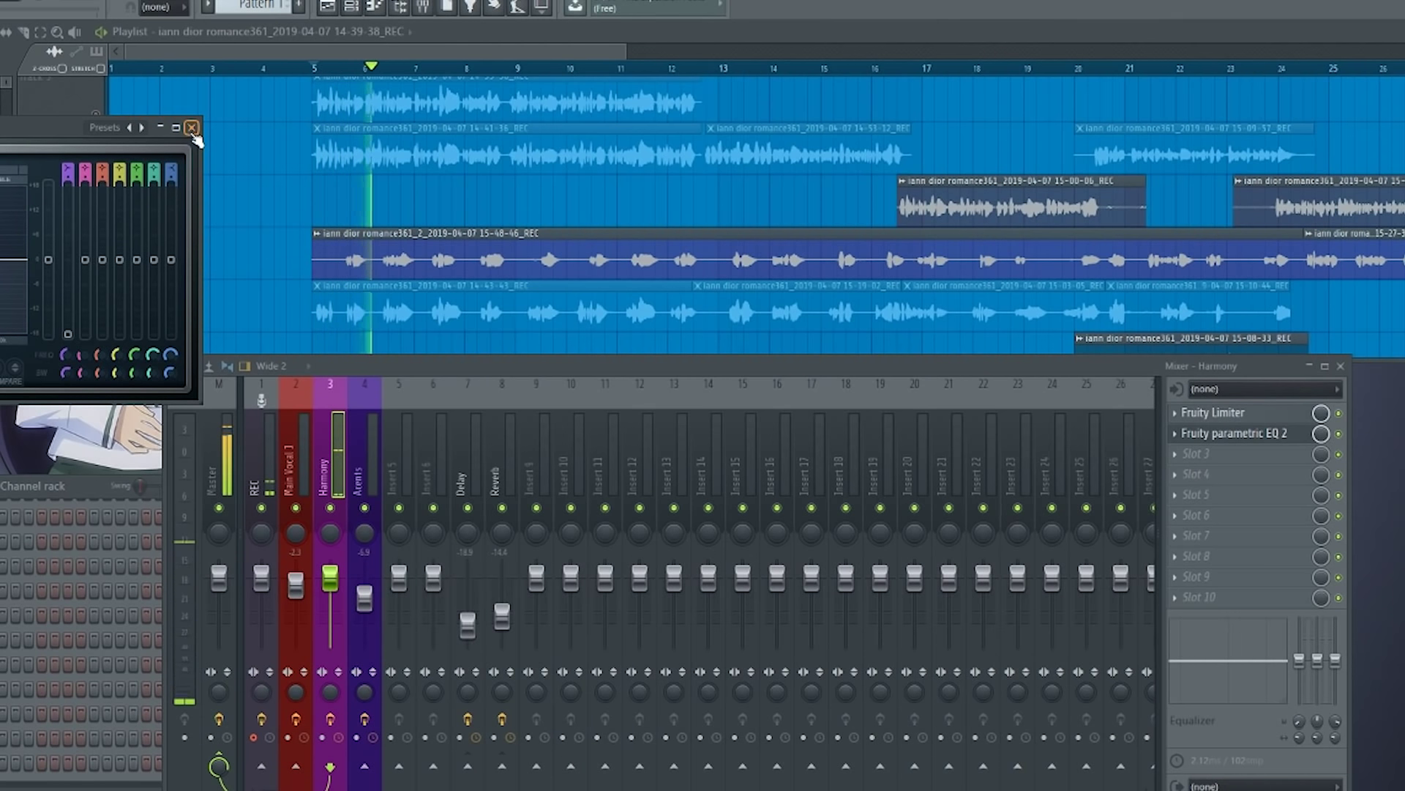
{"action": "left_click", "coordinate": [192, 129]}
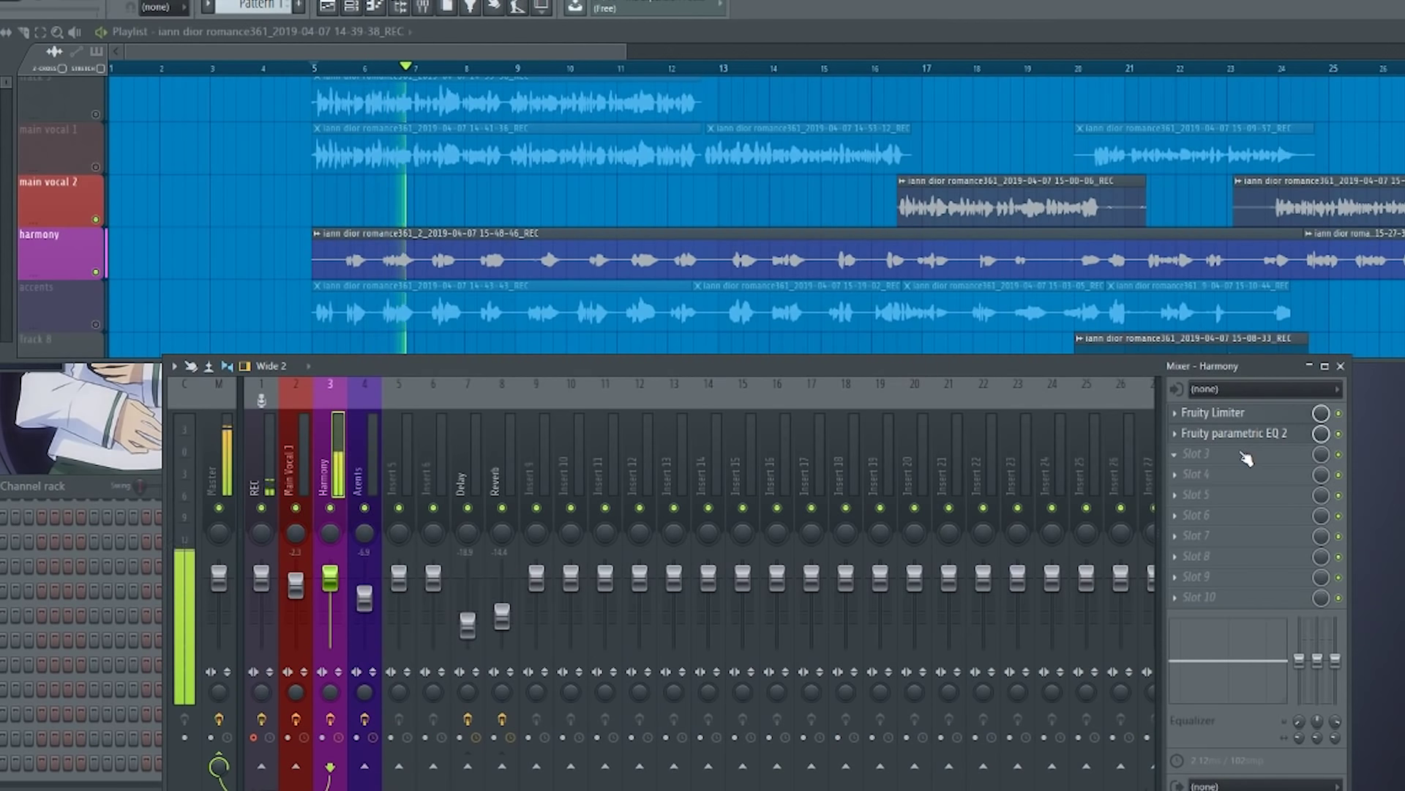
Load Fruity Reeverb 2 into slot 3 of the Harmony mixer track and audition it during playback.
{"action": "key", "text": "space"}
{"action": "left_click", "coordinate": [1216, 462]}
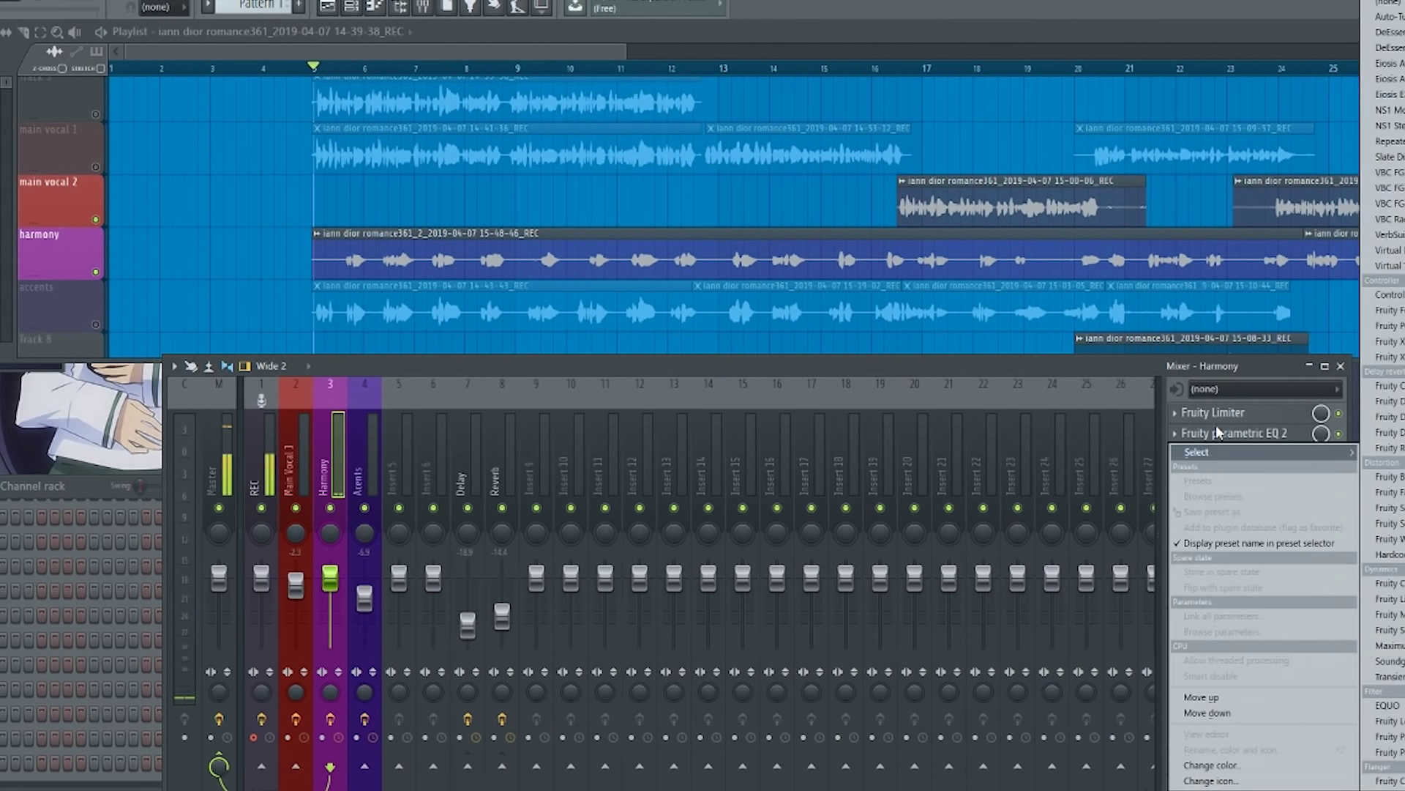
{"action": "left_click", "coordinate": [1388, 447]}
{"action": "key", "text": "space"}
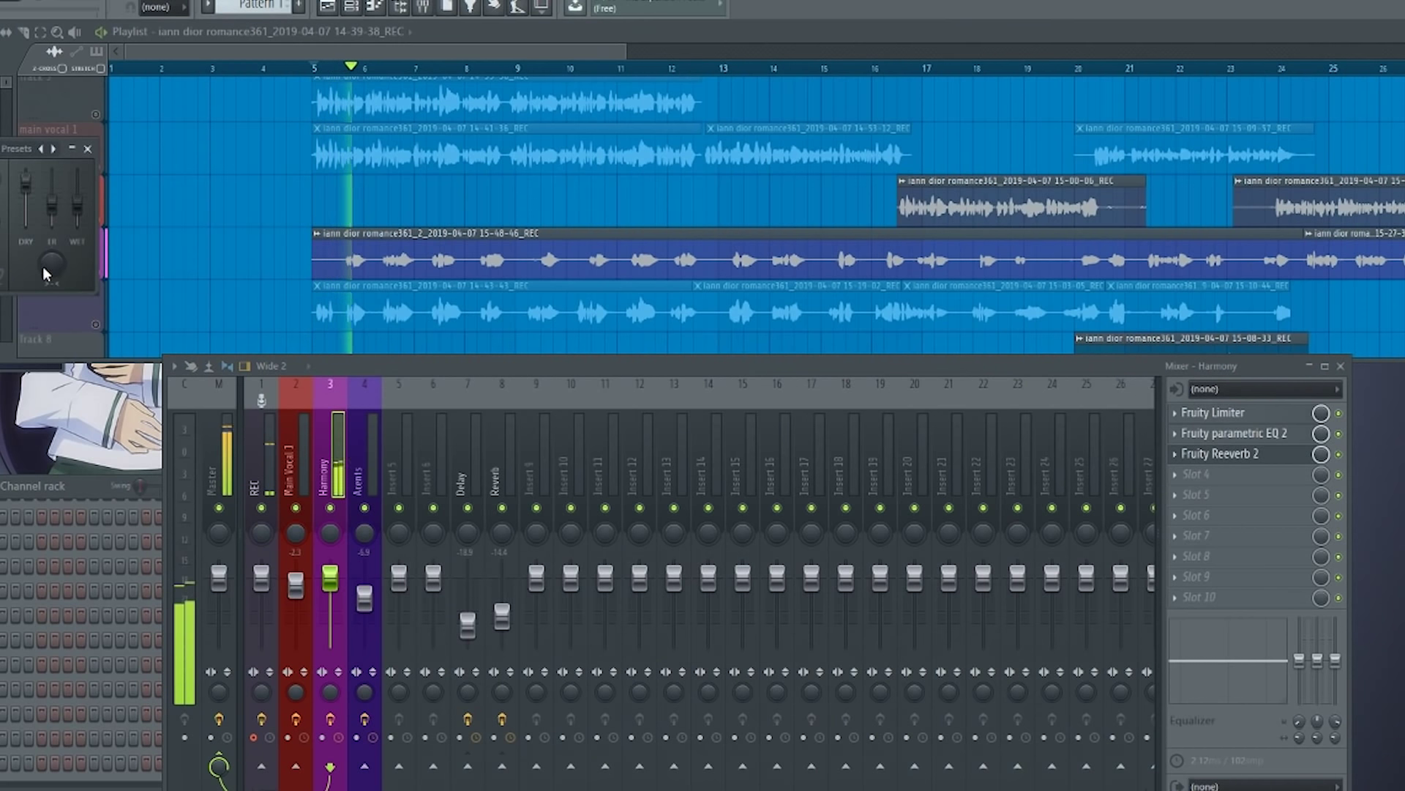
{"action": "key", "text": "space"}
{"action": "key", "text": "space"}
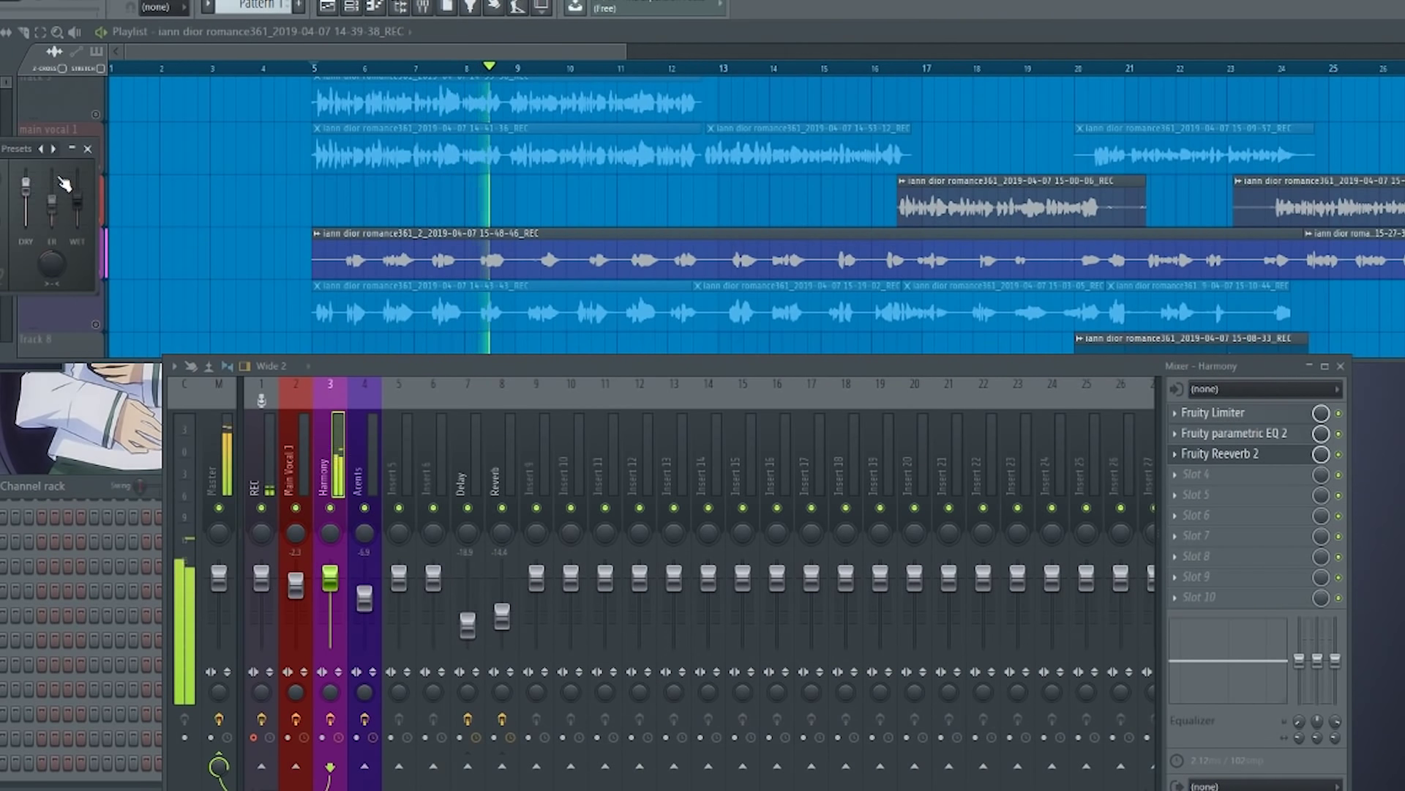
{"action": "left_click", "coordinate": [87, 148]}
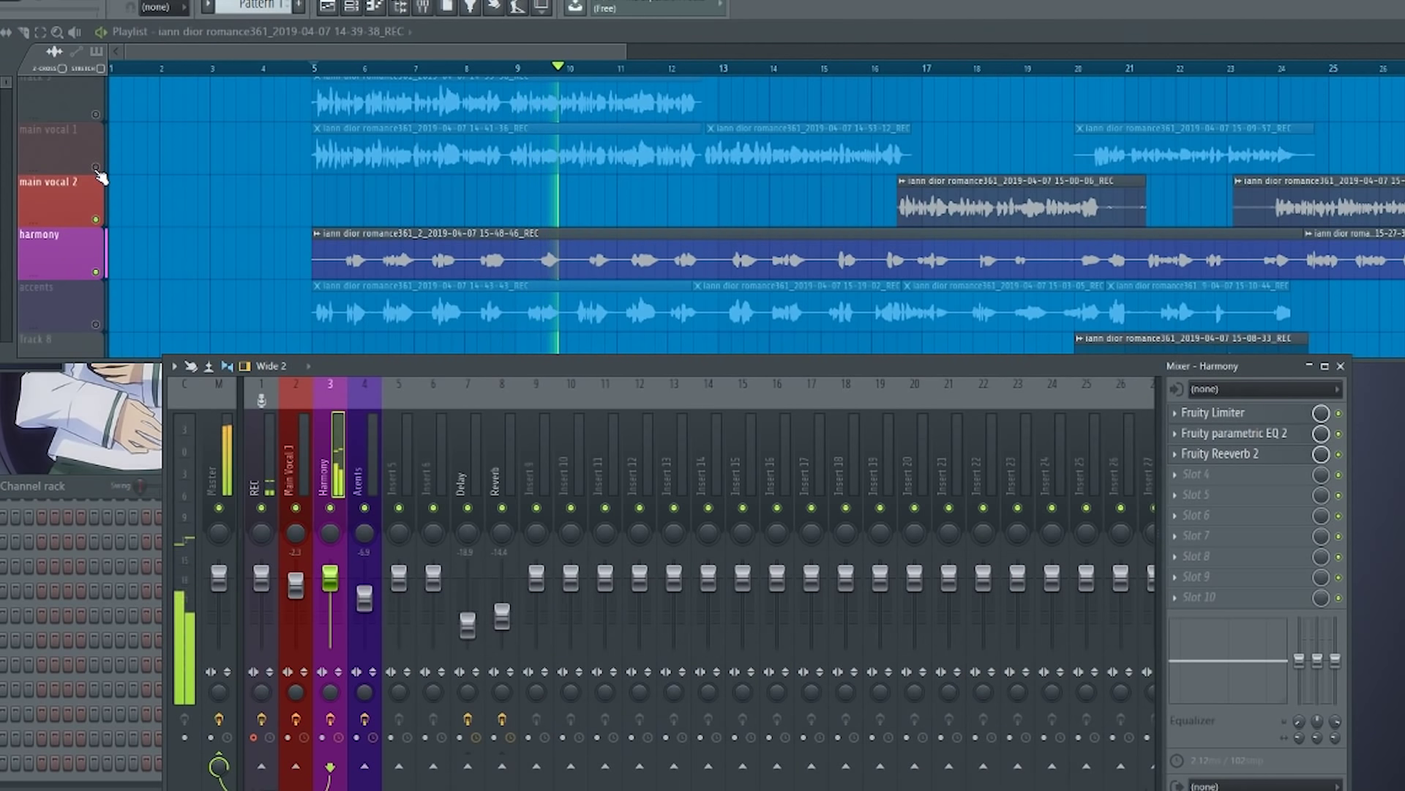
Stop playback and unmute the main vocal 1 track and Track 3.
{"action": "key", "text": "space"}
{"action": "scroll", "coordinate": [161, 182], "scroll_direction": "up", "scroll_amount": 1}
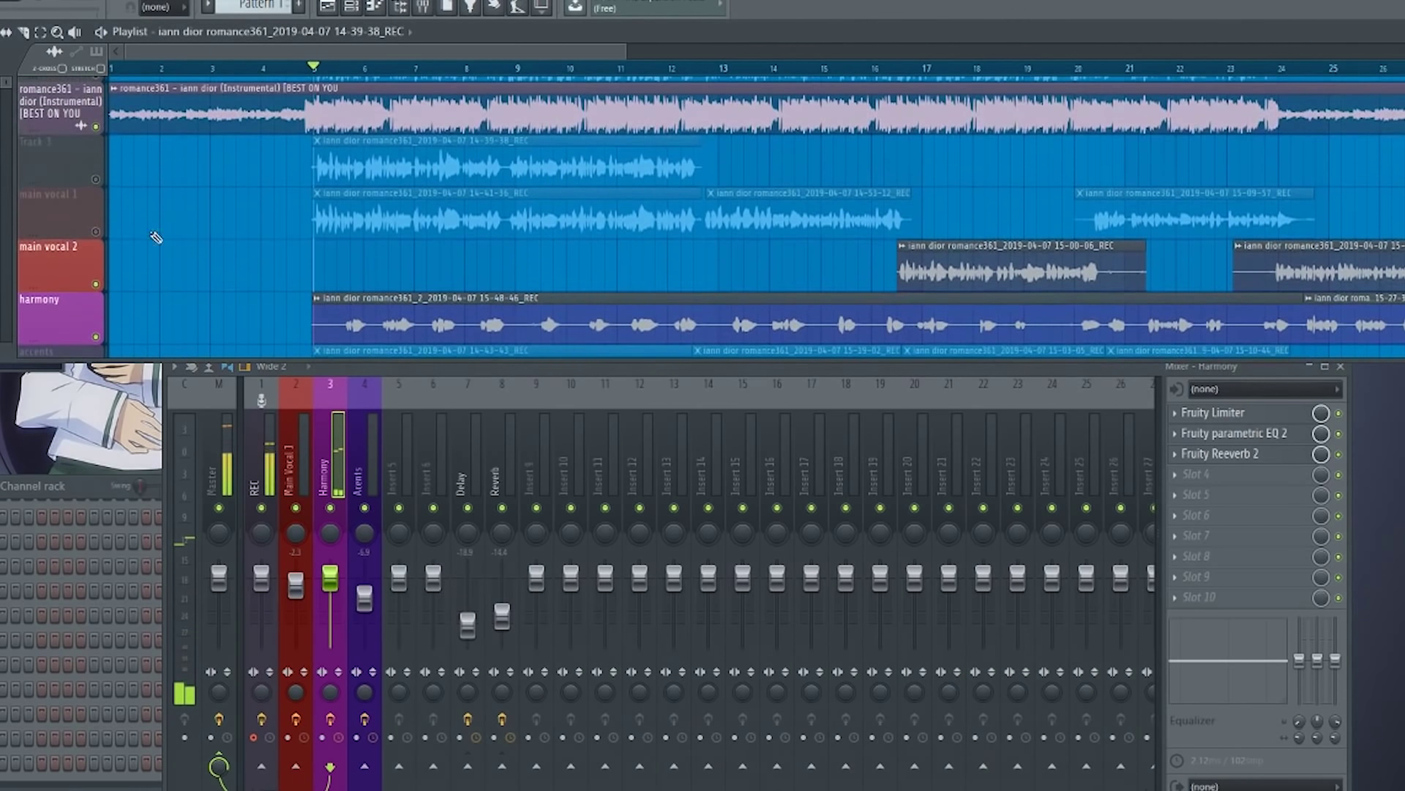
{"action": "left_click", "coordinate": [96, 231]}
{"action": "left_click", "coordinate": [96, 180]}
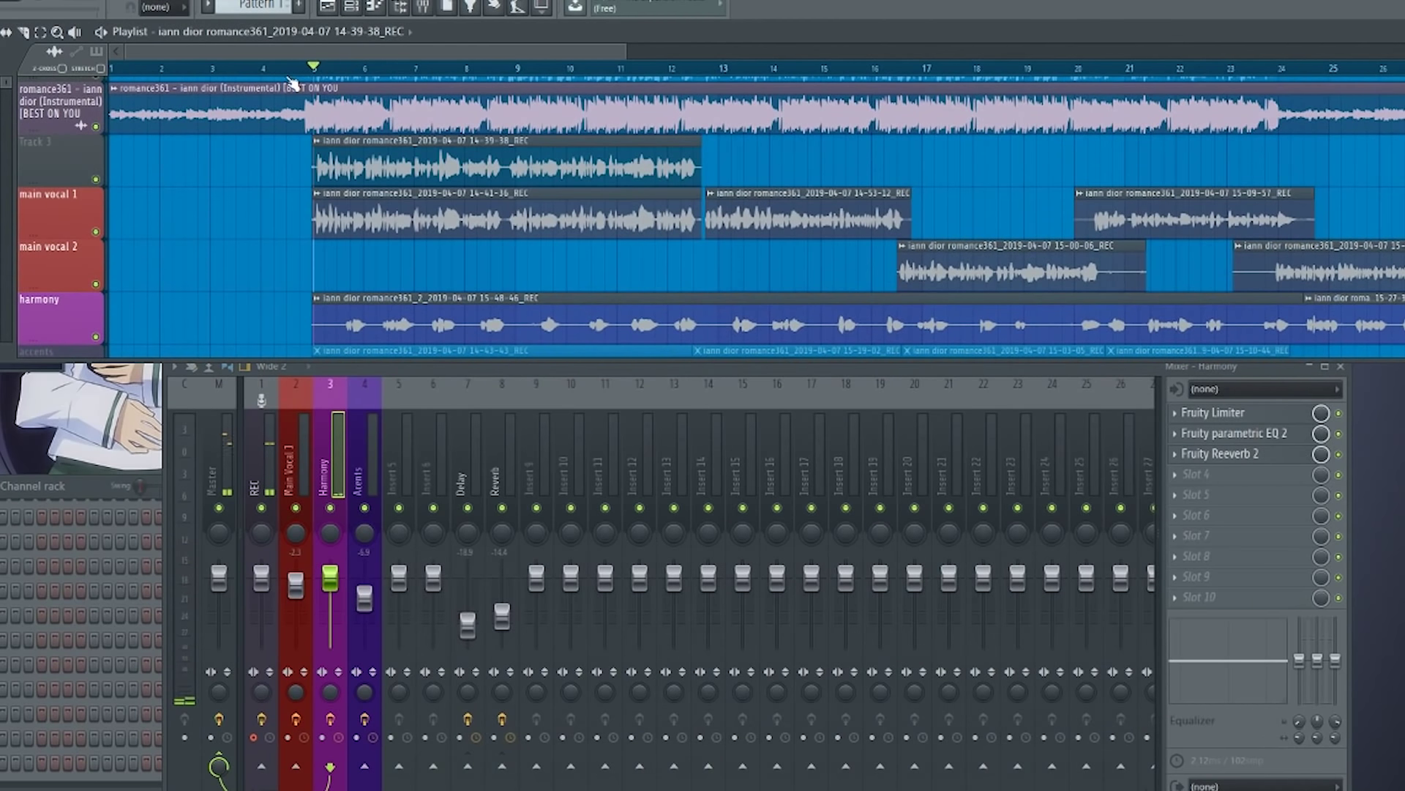
Play from just before bar 5 and lower the Harmony mixer fader to about -3.7 dB.
{"action": "left_click", "coordinate": [293, 66]}
{"action": "key", "text": "space"}
{"action": "scroll", "coordinate": [296, 249], "scroll_direction": "up", "scroll_amount": 1}
{"action": "scroll", "coordinate": [297, 250], "scroll_direction": "down", "scroll_amount": 2}
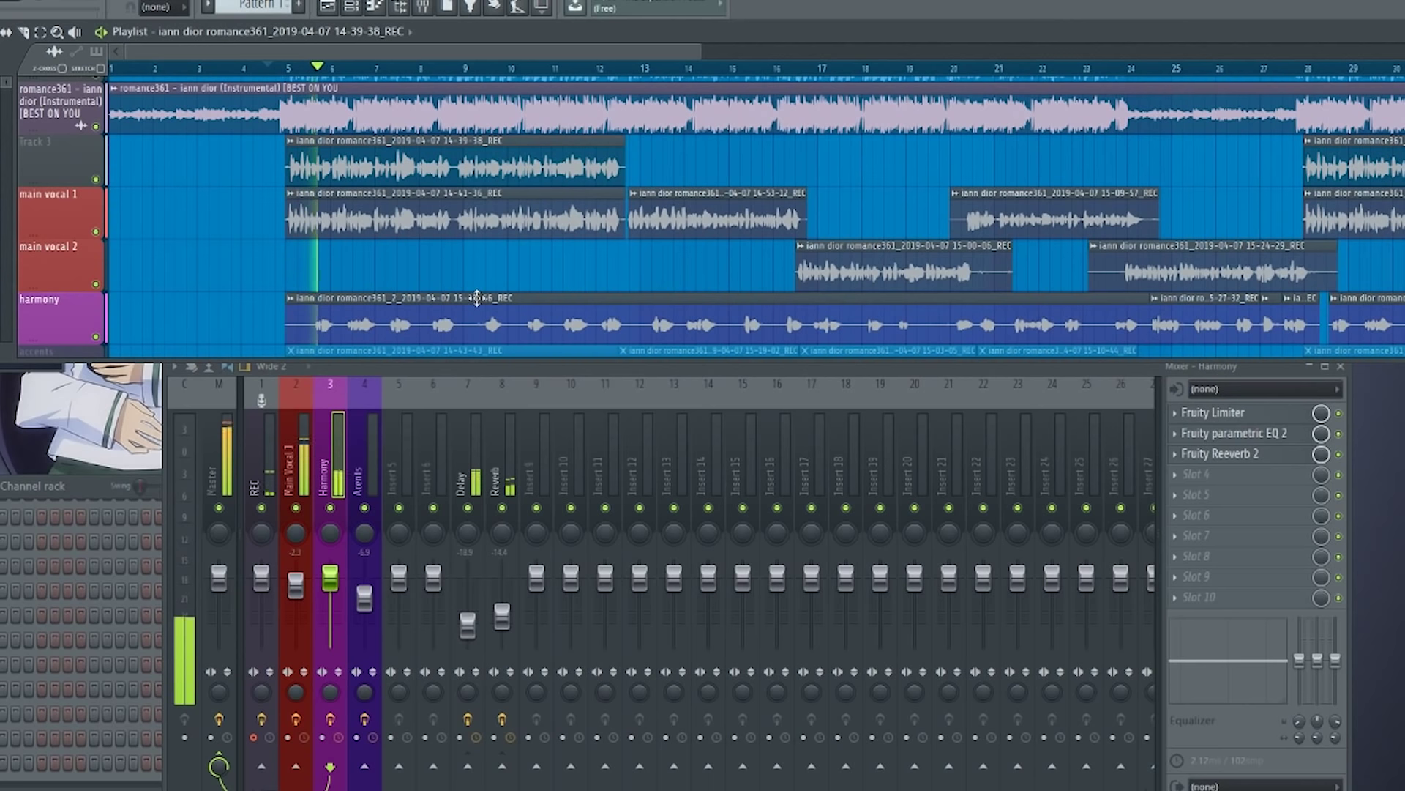
{"action": "left_click_drag", "start_coordinate": [331, 579], "coordinate": [330, 588]}
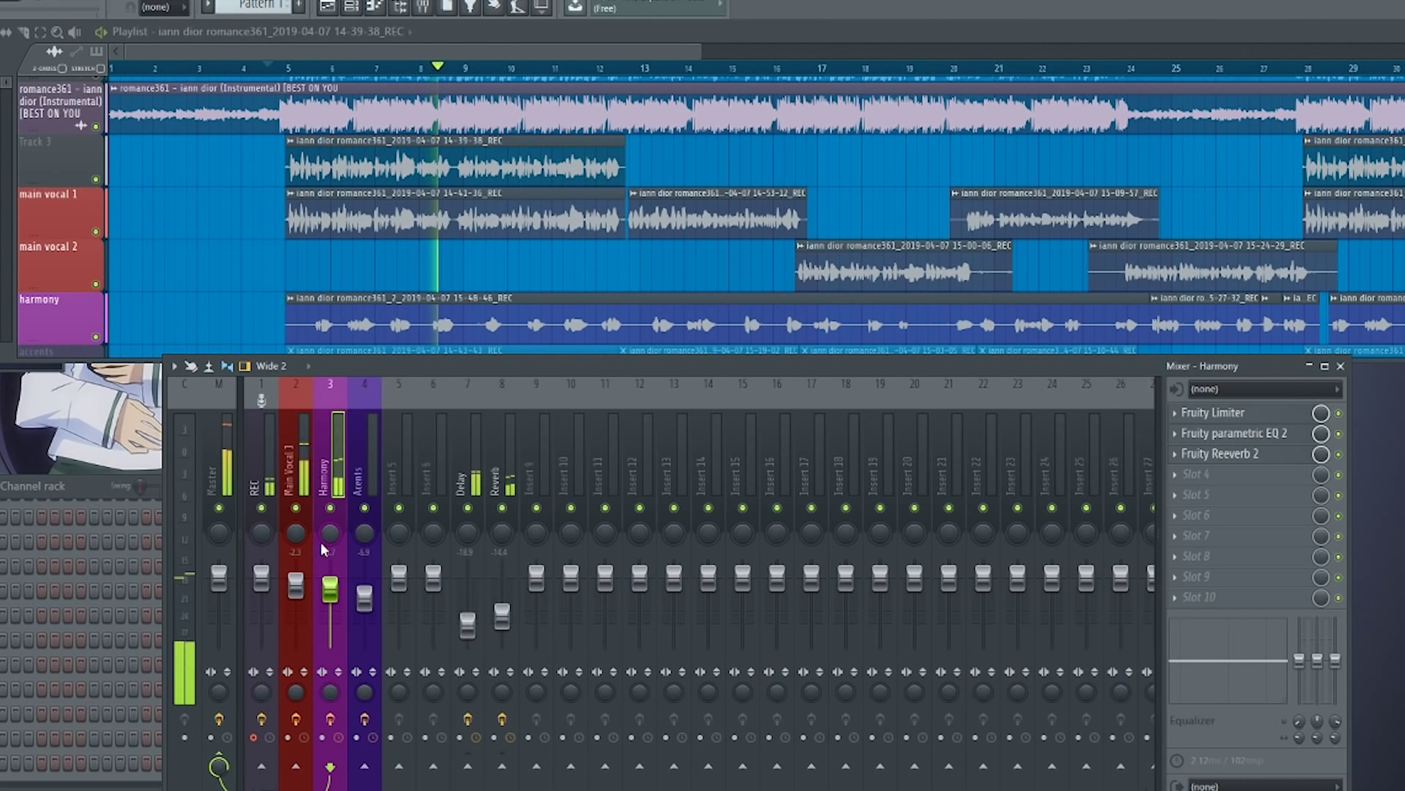
Lower the Main Vocal 1 mixer fader to about -3.4 dB while the vocals play.
{"action": "mouse_move", "coordinate": [494, 266]}
{"action": "left_mouse_down"}
{"action": "mouse_move", "coordinate": [409, 268]}
{"action": "mouse_move", "coordinate": [472, 258]}
{"action": "left_mouse_up"}
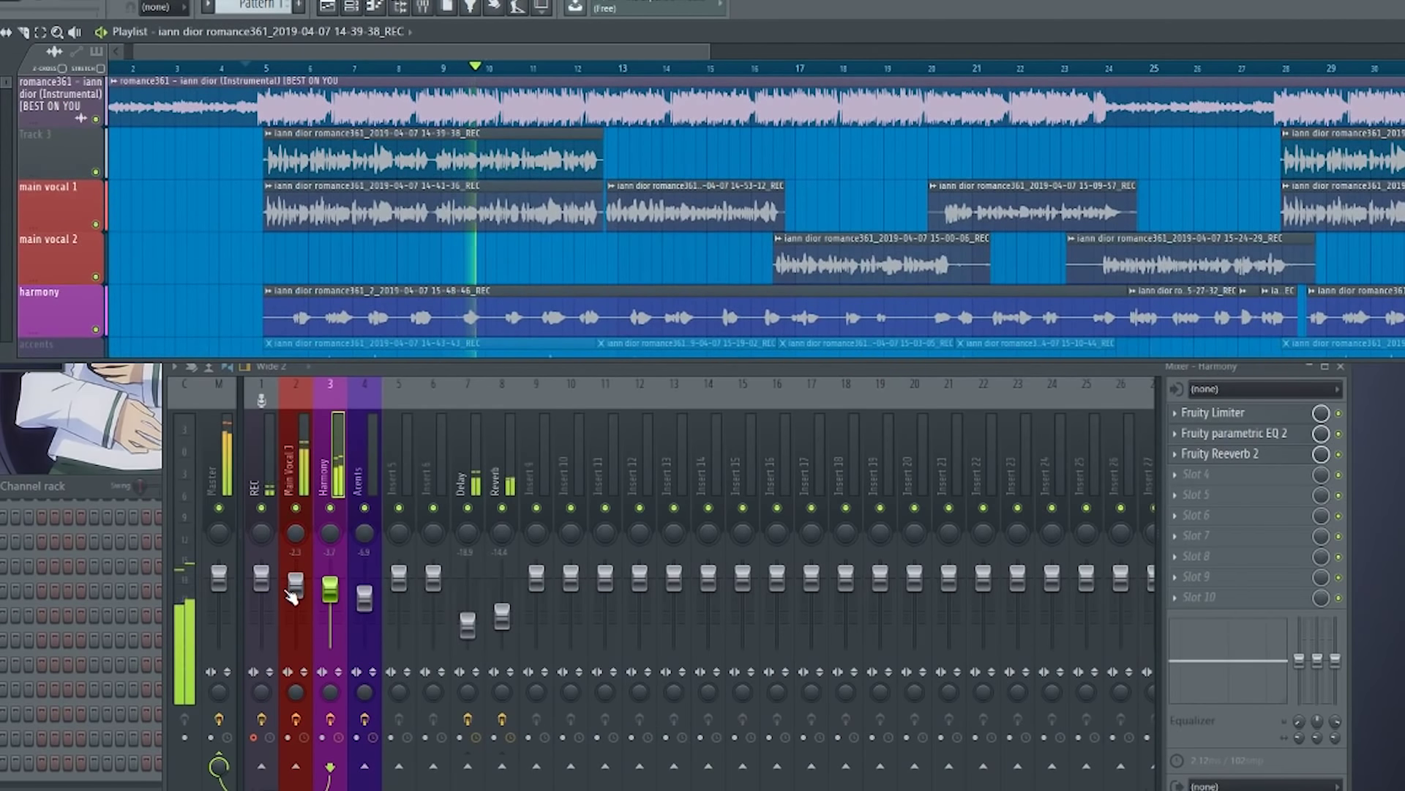
{"action": "left_click_drag", "start_coordinate": [298, 588], "coordinate": [298, 592]}
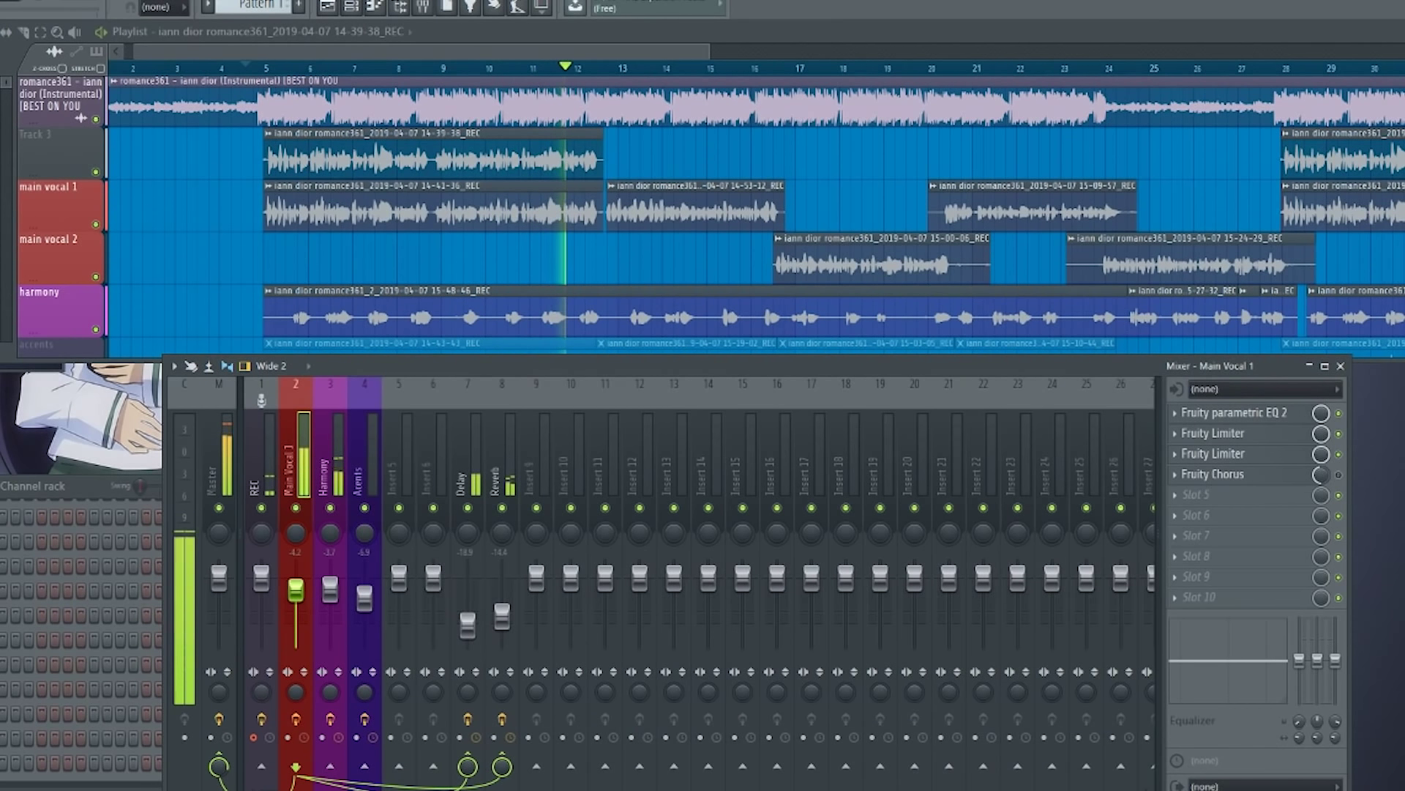
{"action": "left_click_drag", "start_coordinate": [588, 279], "coordinate": [522, 192]}
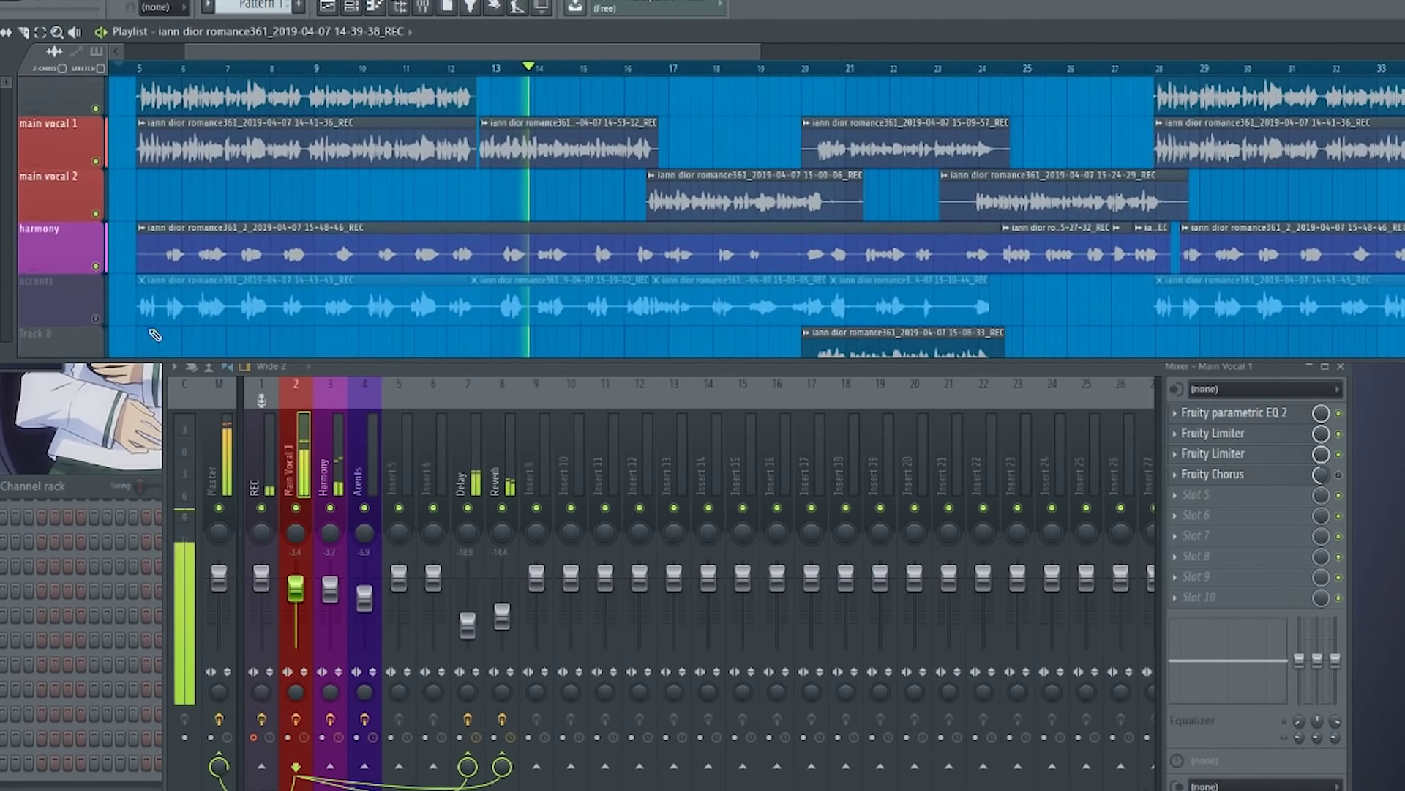
Stop playback, unmute the accents track, and play the vocals from the start position again.
{"action": "key", "text": "space"}
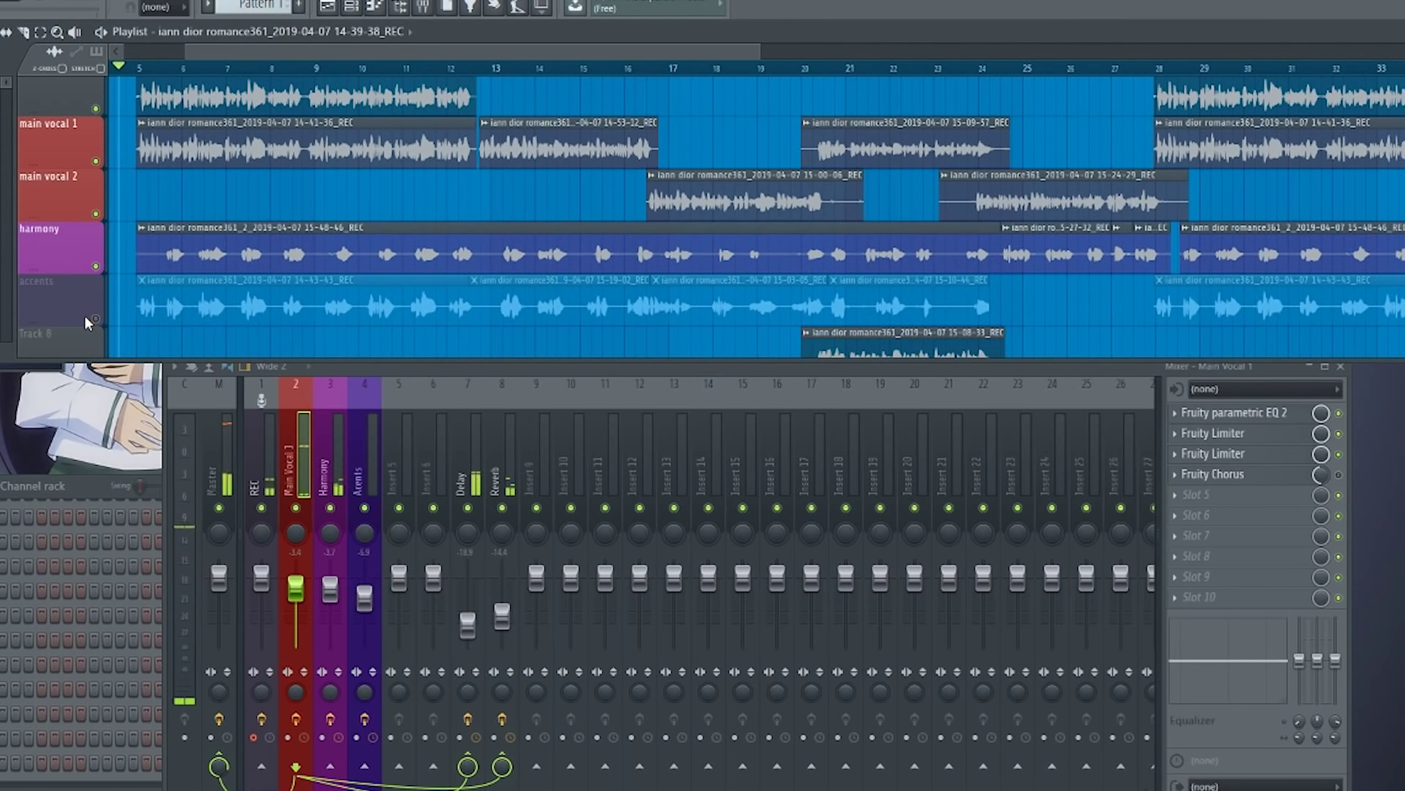
{"action": "left_click", "coordinate": [96, 319]}
{"action": "left_click_drag", "start_coordinate": [146, 345], "coordinate": [385, 333]}
{"action": "key", "text": "space"}
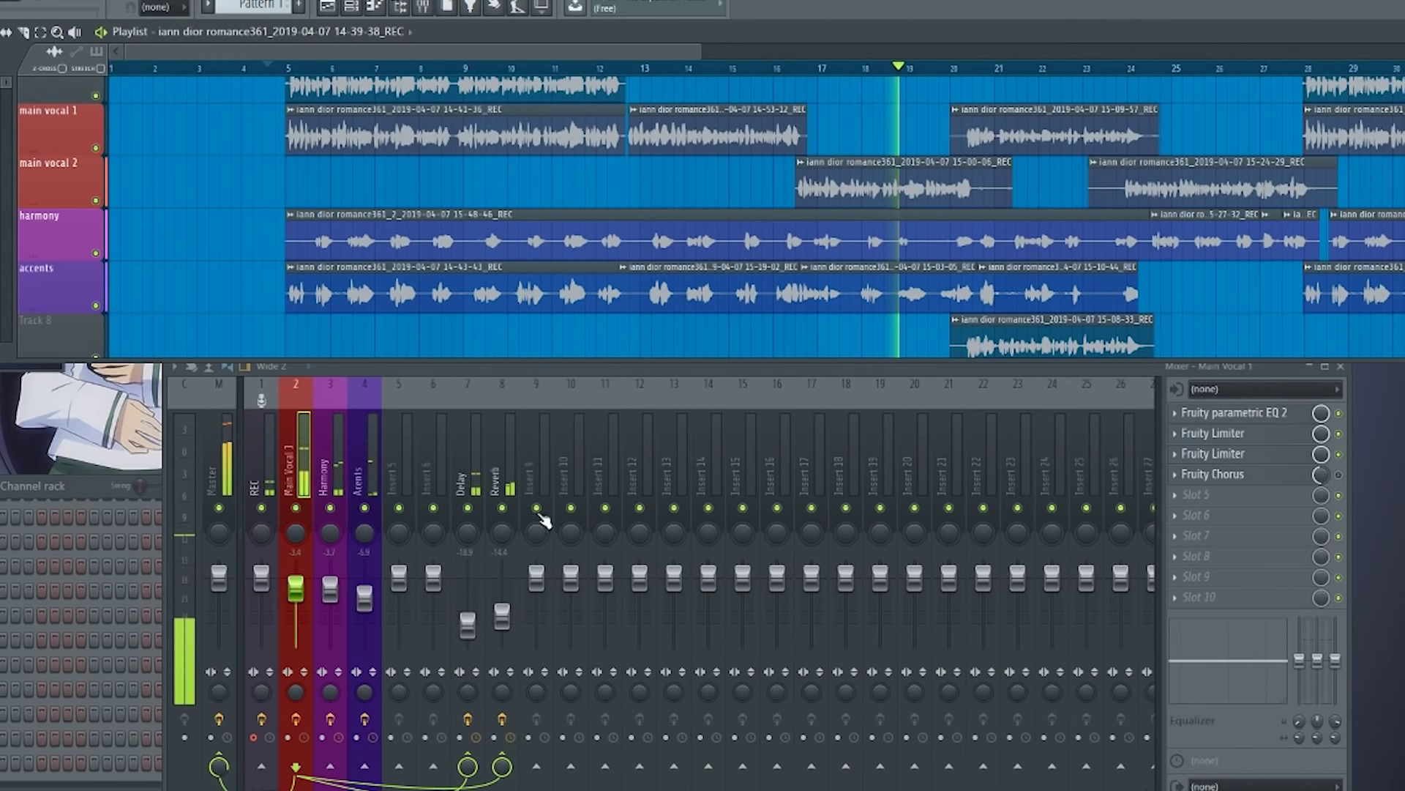
Load a second Fruity parametric EQ 2 into slot 5 of the Main Vocal 1 mixer track.
{"action": "left_click", "coordinate": [293, 468]}
{"action": "left_click", "coordinate": [1197, 494]}
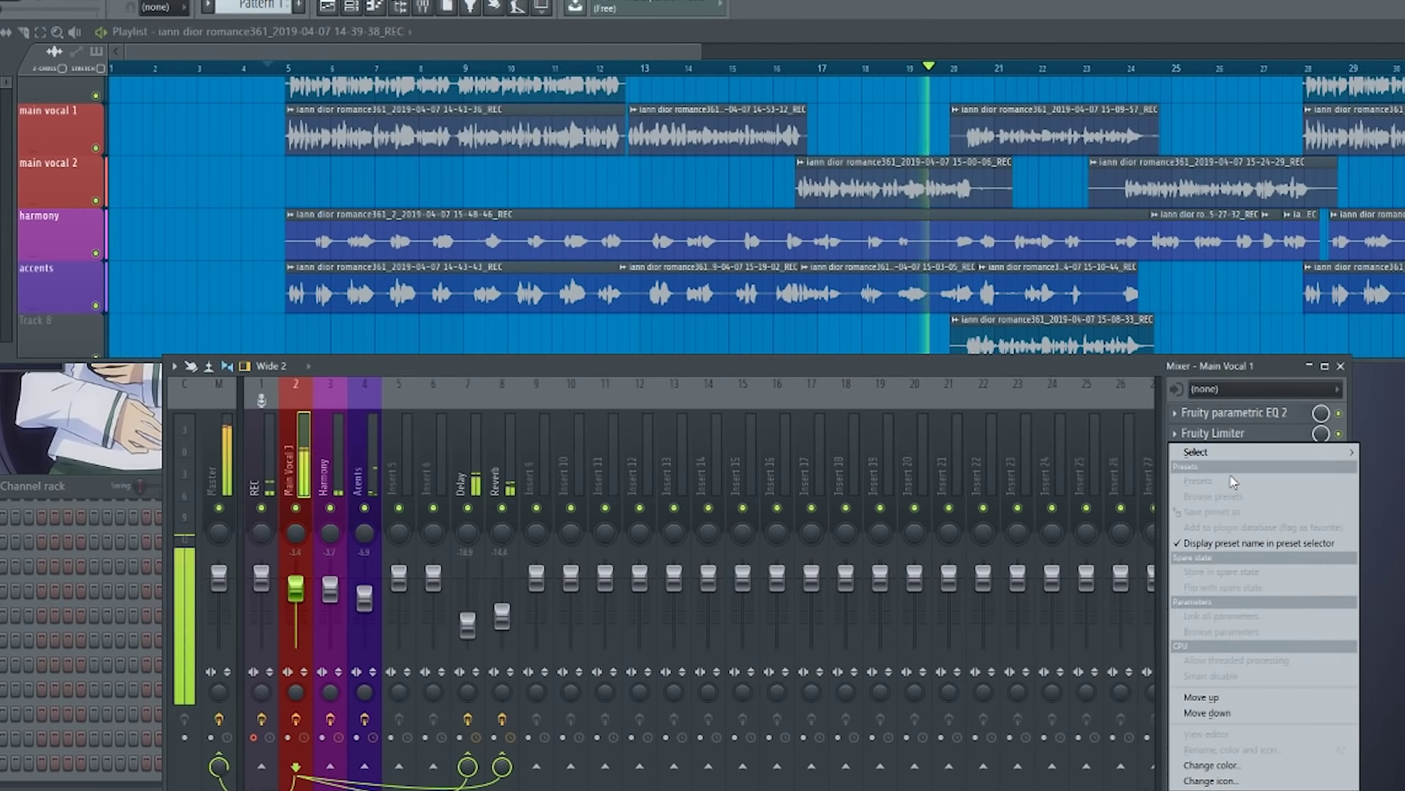
{"action": "mouse_move", "coordinate": [1306, 447]}
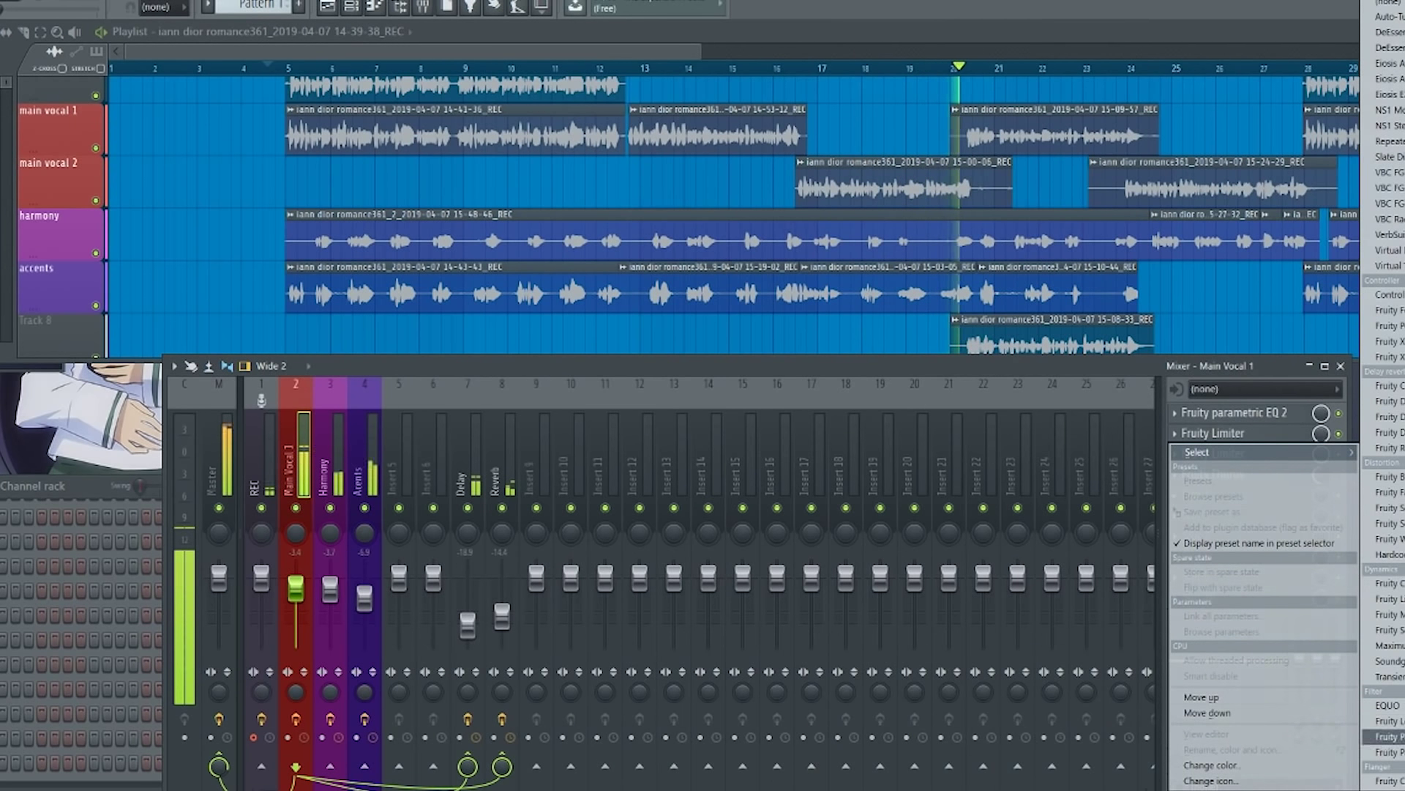
{"action": "left_click", "coordinate": [1383, 751]}
{"action": "left_click_drag", "start_coordinate": [44, 149], "coordinate": [309, 410]}
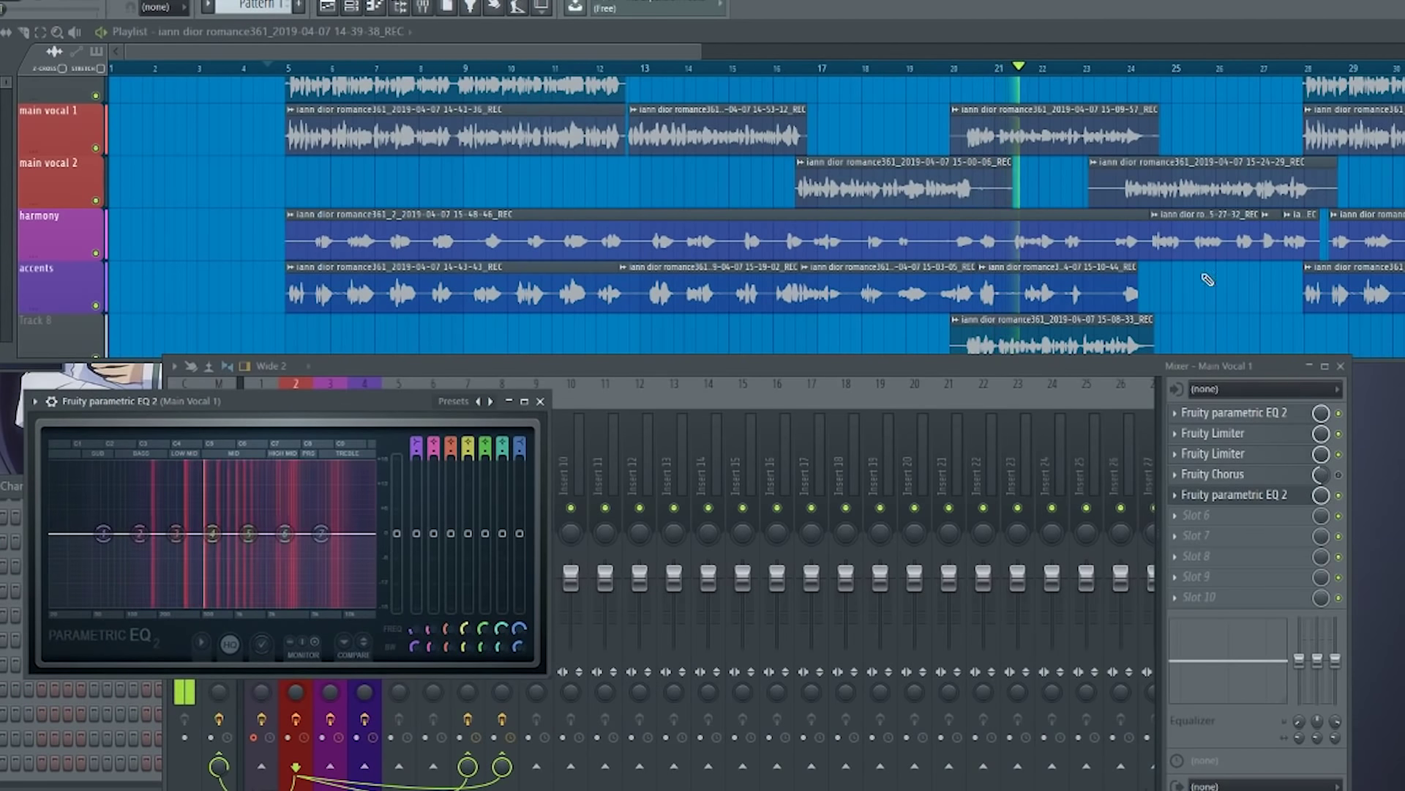
Route the 15-08-33 vocal clip on Track 8 to mixer track 2, Main Vocal 1.
{"action": "left_click_drag", "start_coordinate": [1241, 308], "coordinate": [982, 229]}
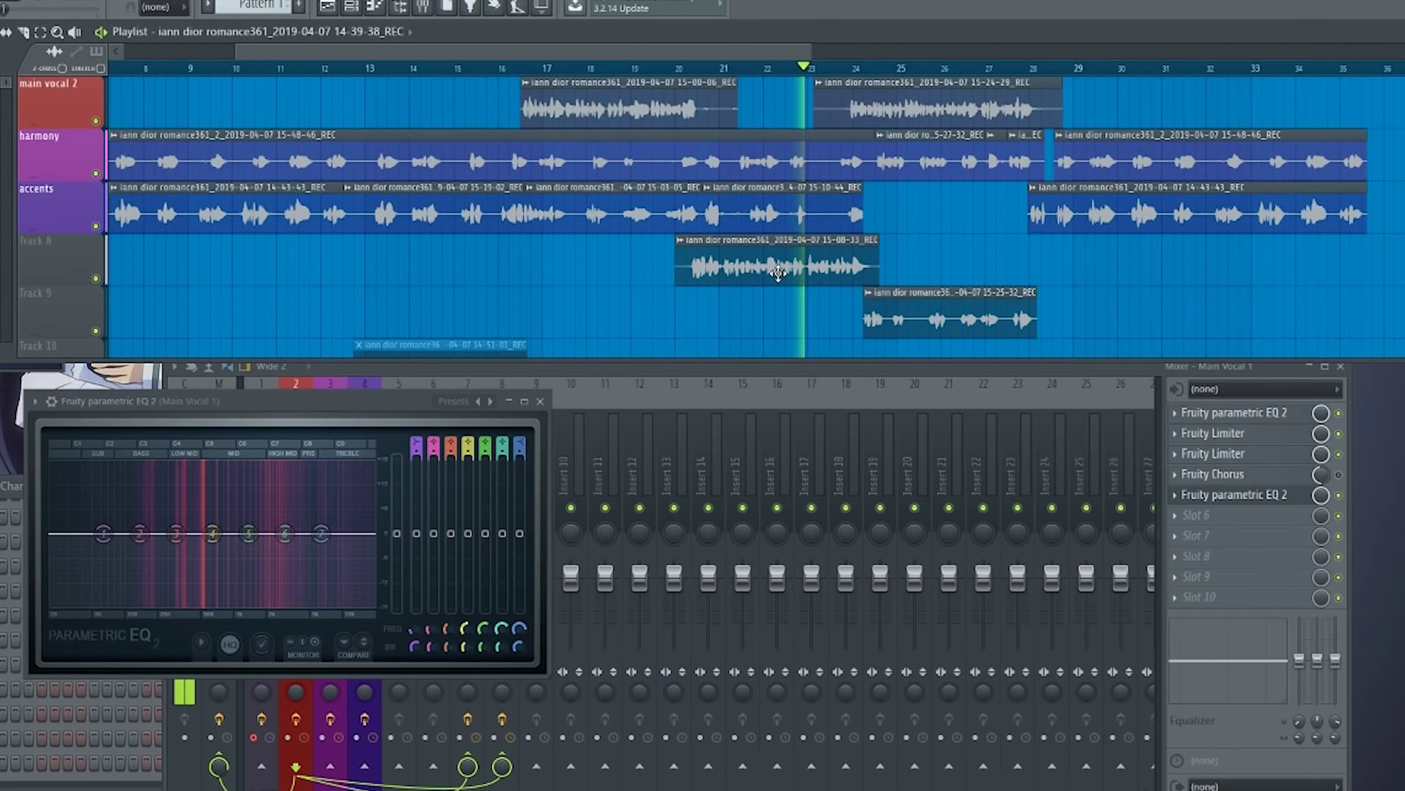
{"action": "mouse_move", "coordinate": [770, 273]}
{"action": "left_mouse_down"}
{"action": "mouse_move", "coordinate": [664, 369]}
{"action": "mouse_move", "coordinate": [674, 319]}
{"action": "left_mouse_up"}
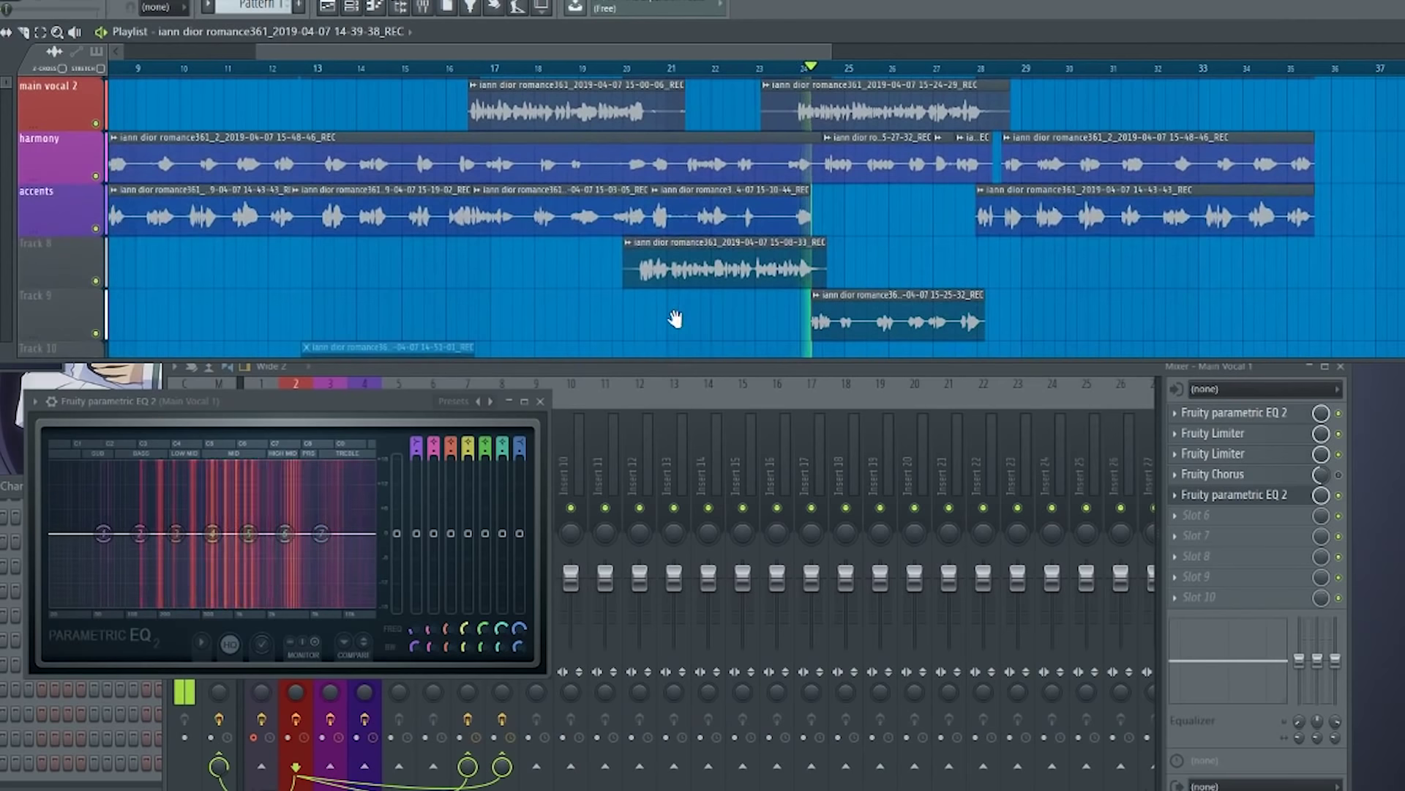
{"action": "double_click", "coordinate": [683, 269]}
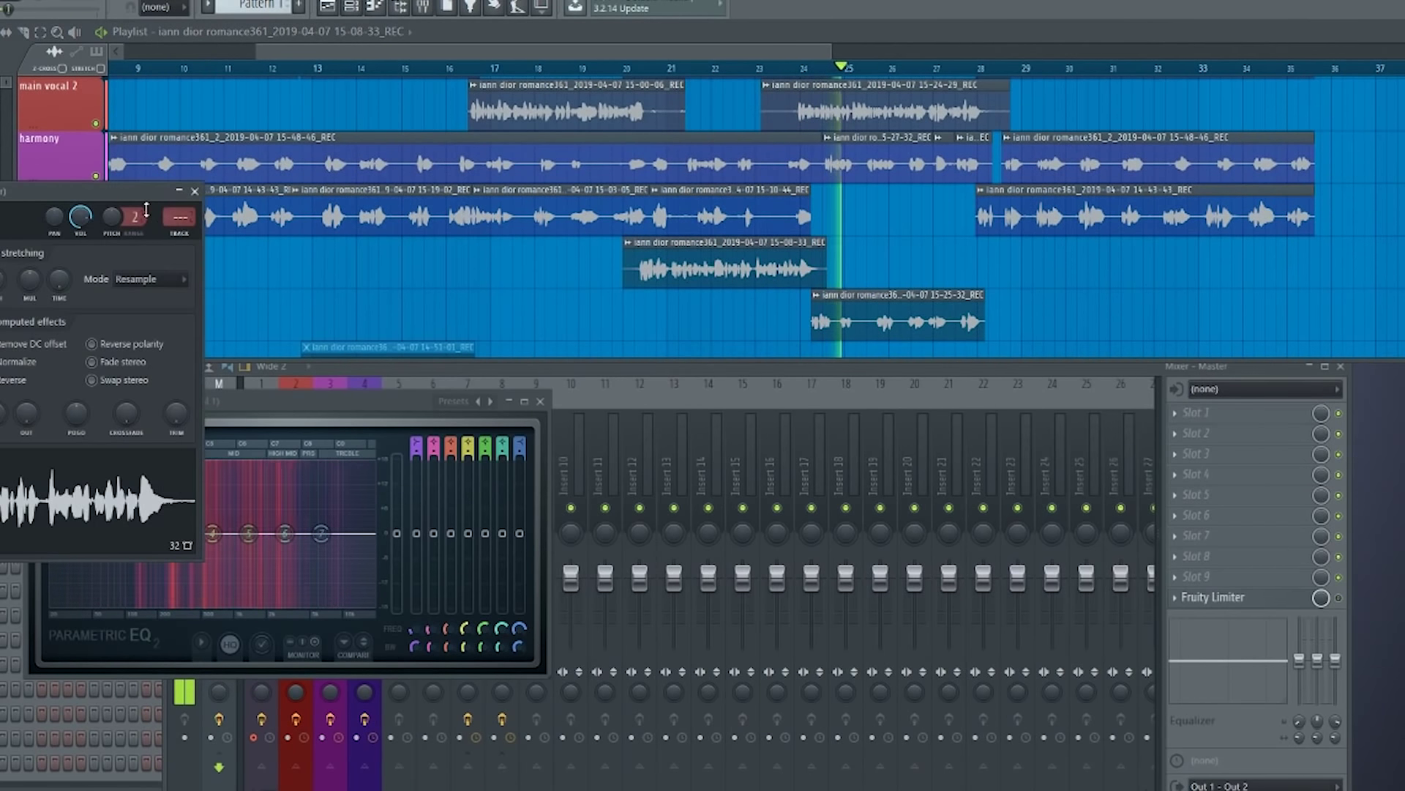
{"action": "left_click_drag", "start_coordinate": [179, 216], "coordinate": [179, 205]}
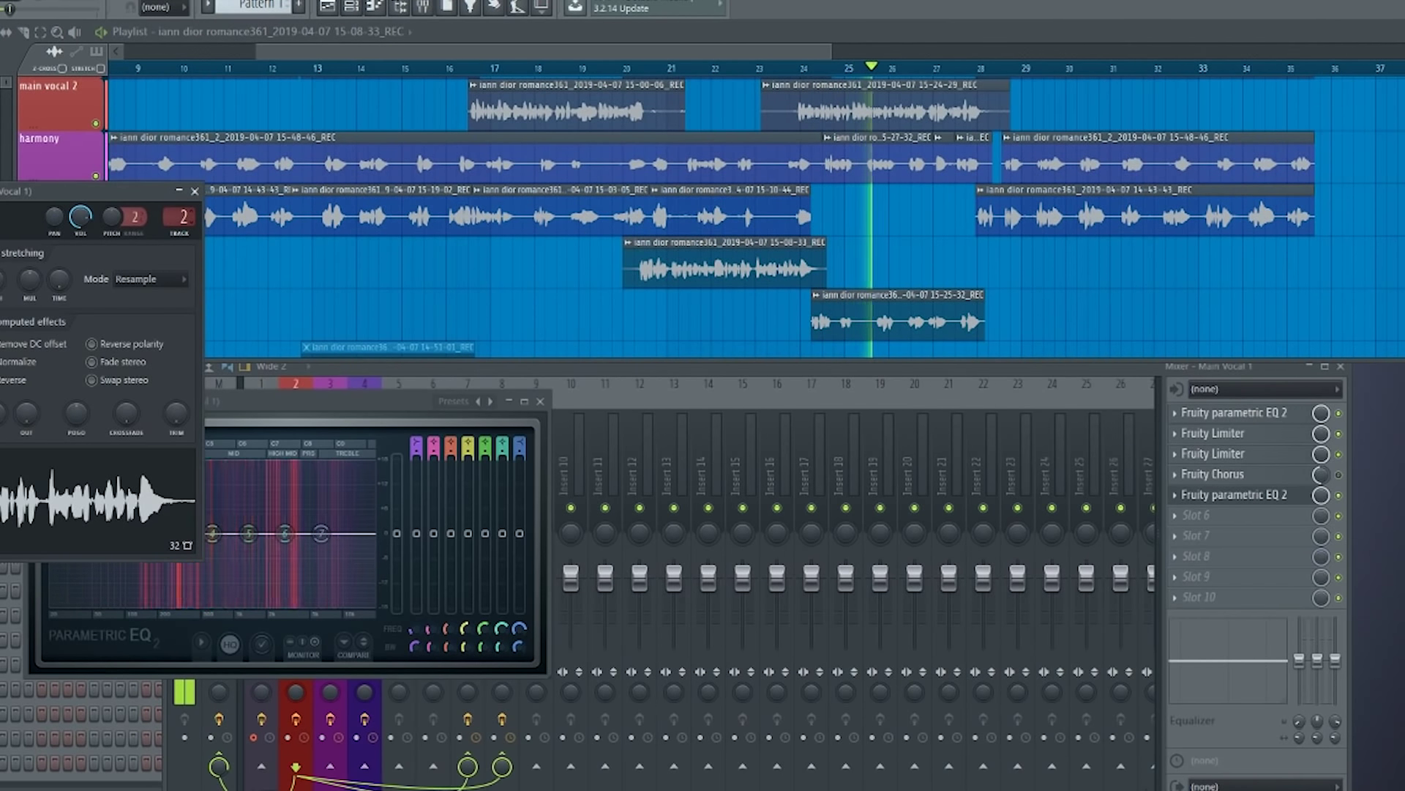
{"action": "left_click", "coordinate": [195, 191]}
Check the mixer routing of the 15-24-29 clip on the main vocal 2 track.
{"action": "left_click_drag", "start_coordinate": [888, 242], "coordinate": [721, 298]}
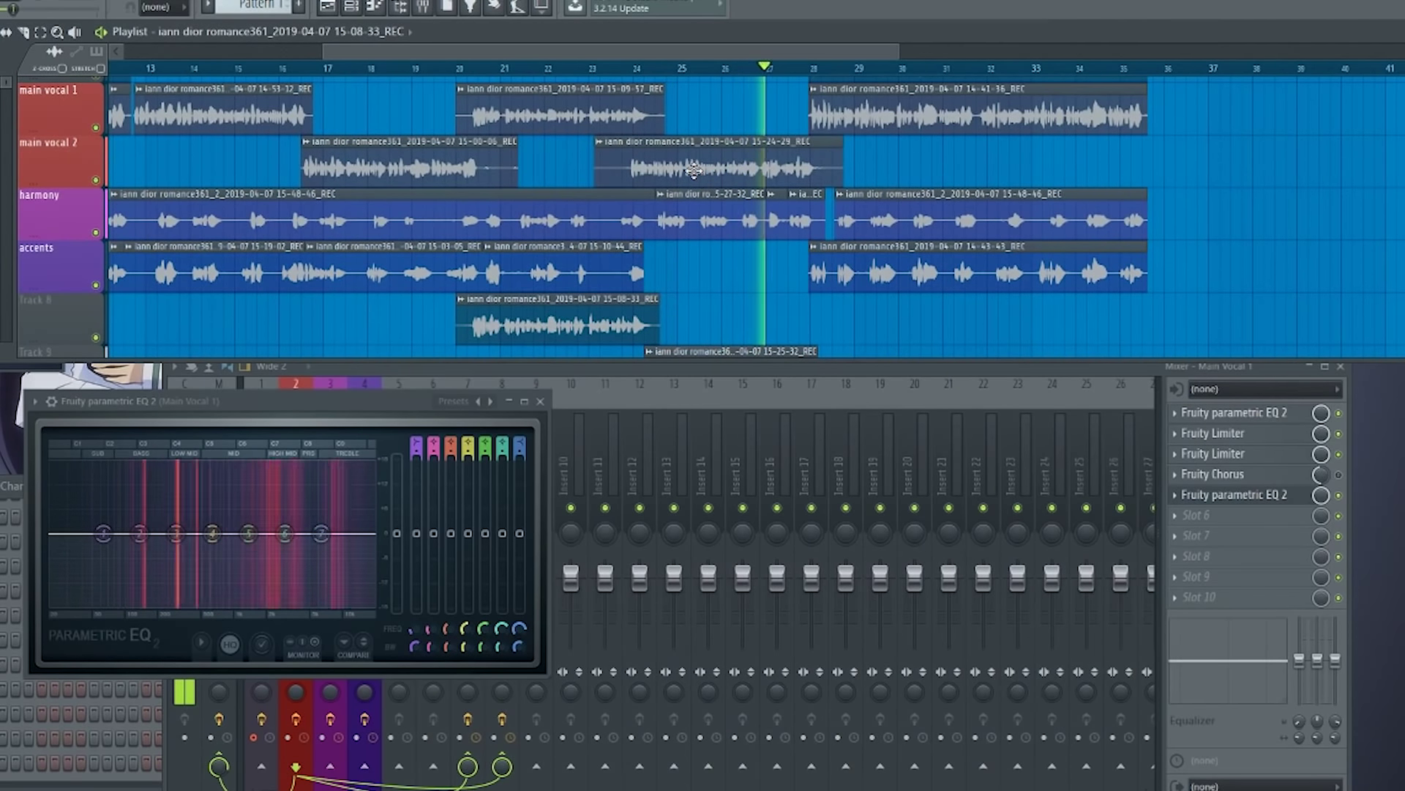
{"action": "scroll", "coordinate": [685, 213], "scroll_direction": "down", "scroll_amount": 1}
{"action": "scroll", "coordinate": [697, 212], "scroll_direction": "up", "scroll_amount": 1}
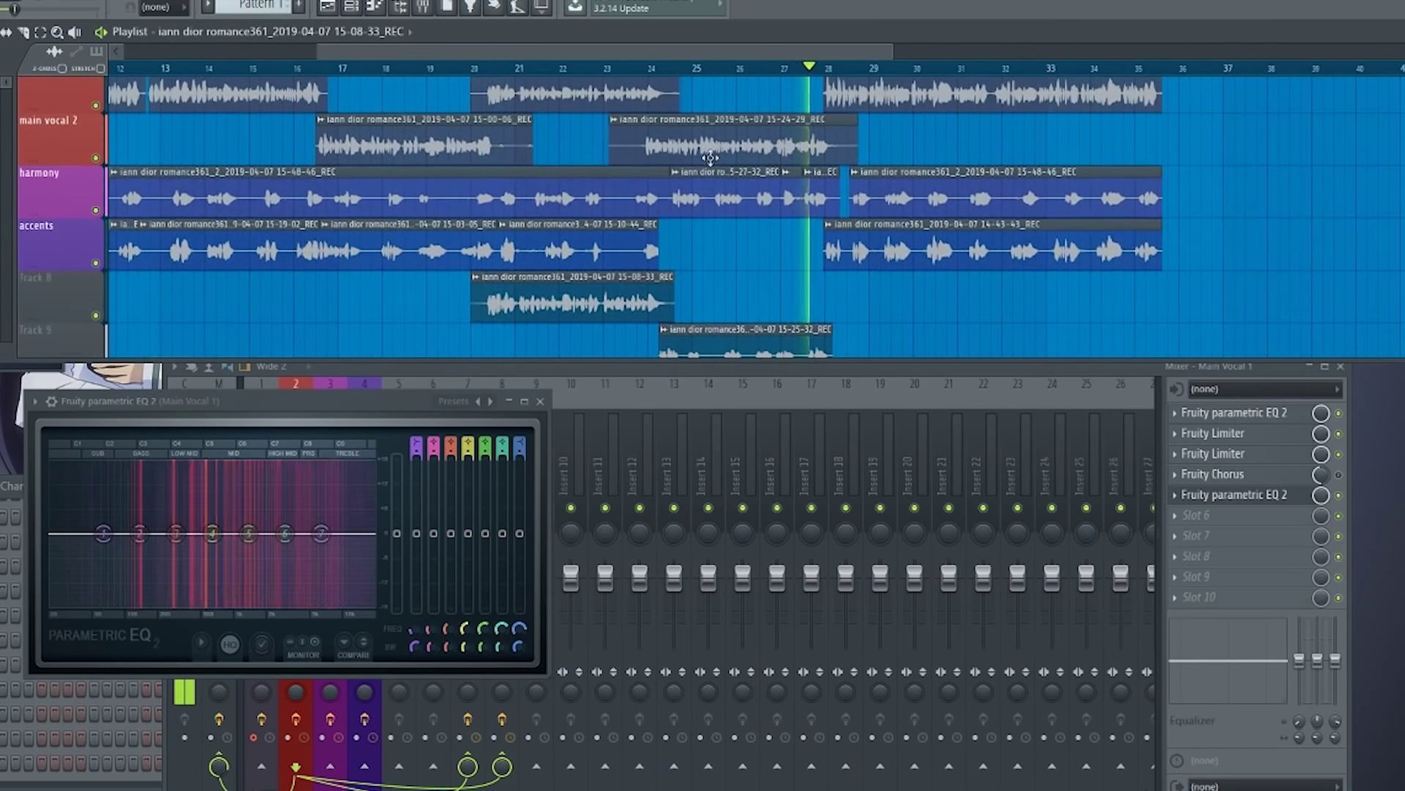
{"action": "double_click", "coordinate": [710, 153]}
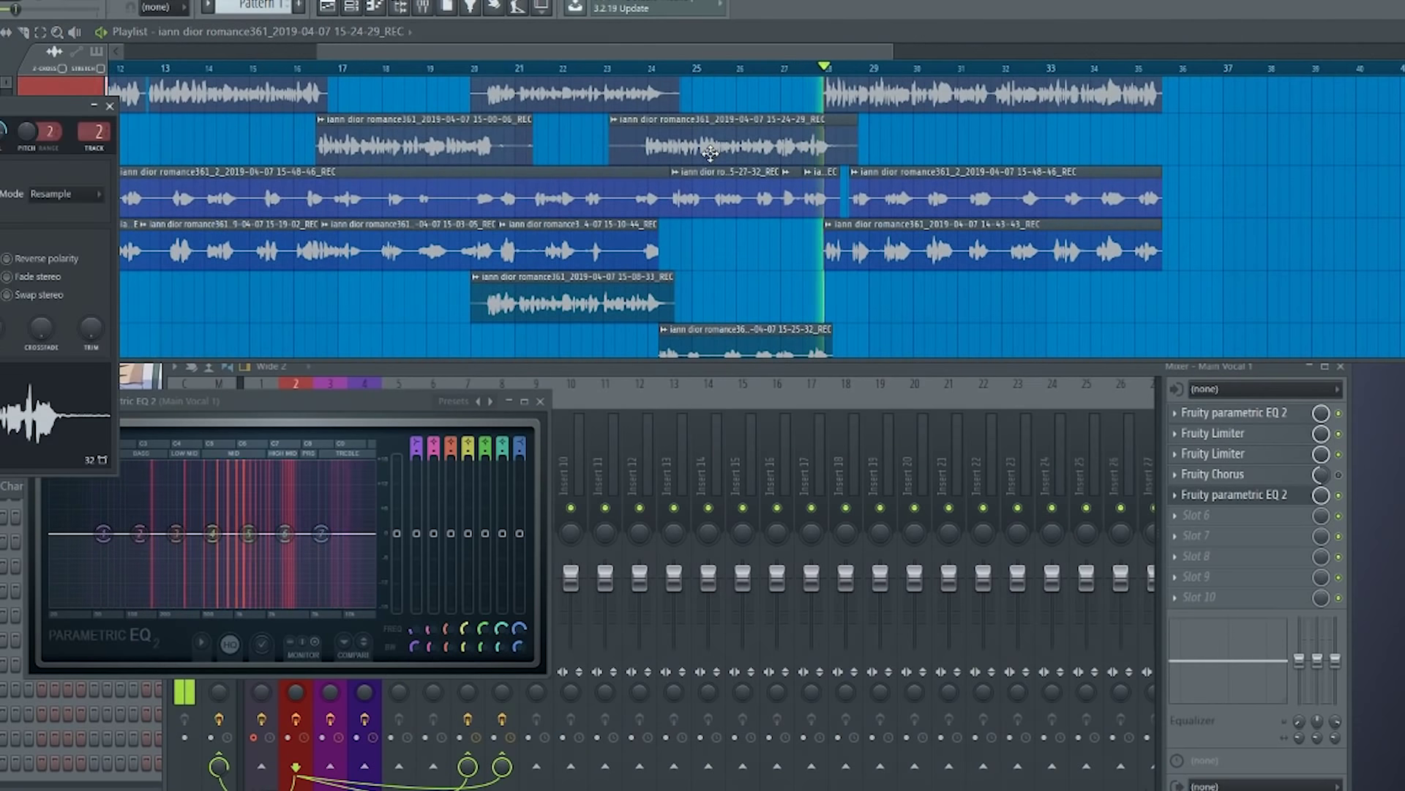
{"action": "left_click", "coordinate": [111, 107]}
Close the equalizer window and route the 15-25-32 vocal clip on Track 9 to the Accents mixer track.
{"action": "scroll", "coordinate": [734, 282], "scroll_direction": "down", "scroll_amount": 2}
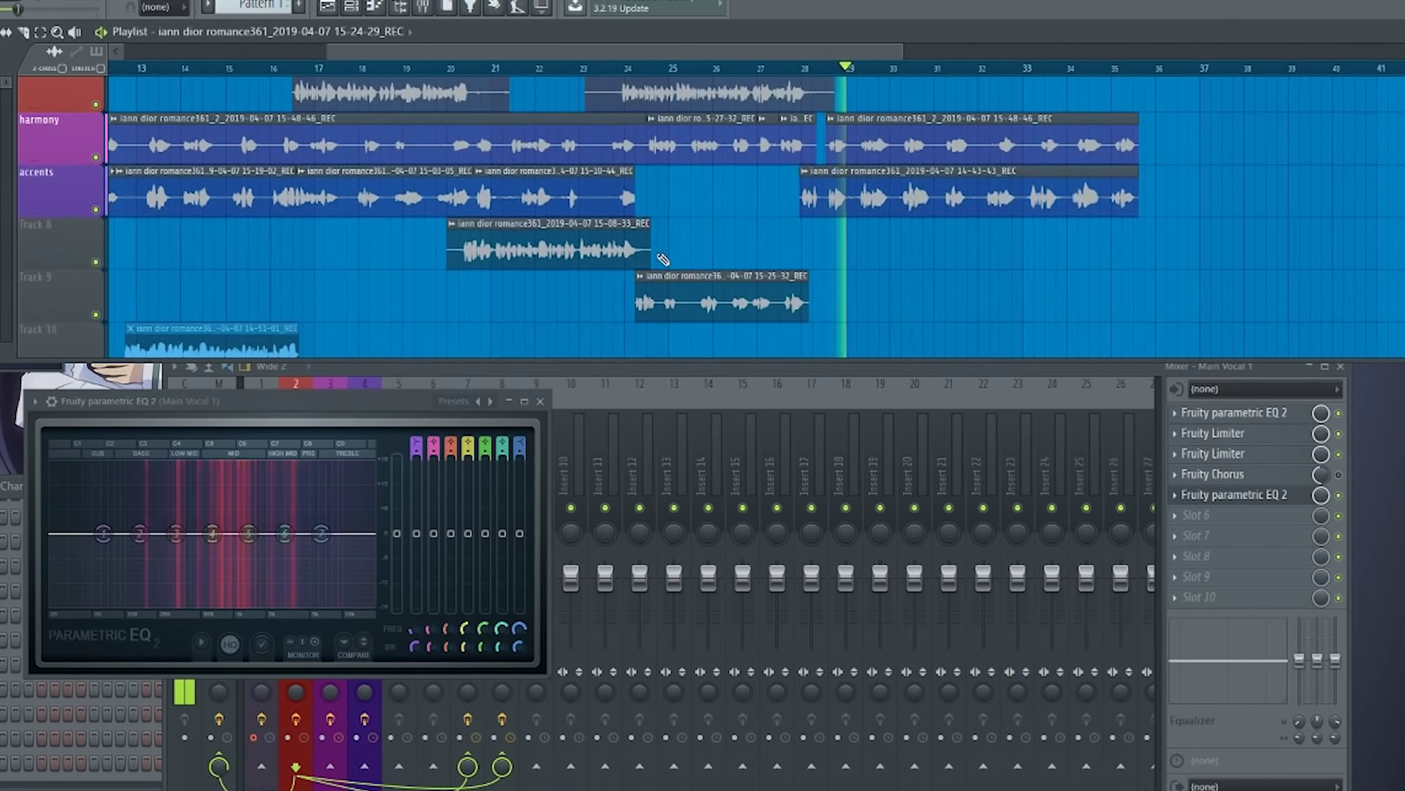
{"action": "double_click", "coordinate": [654, 282]}
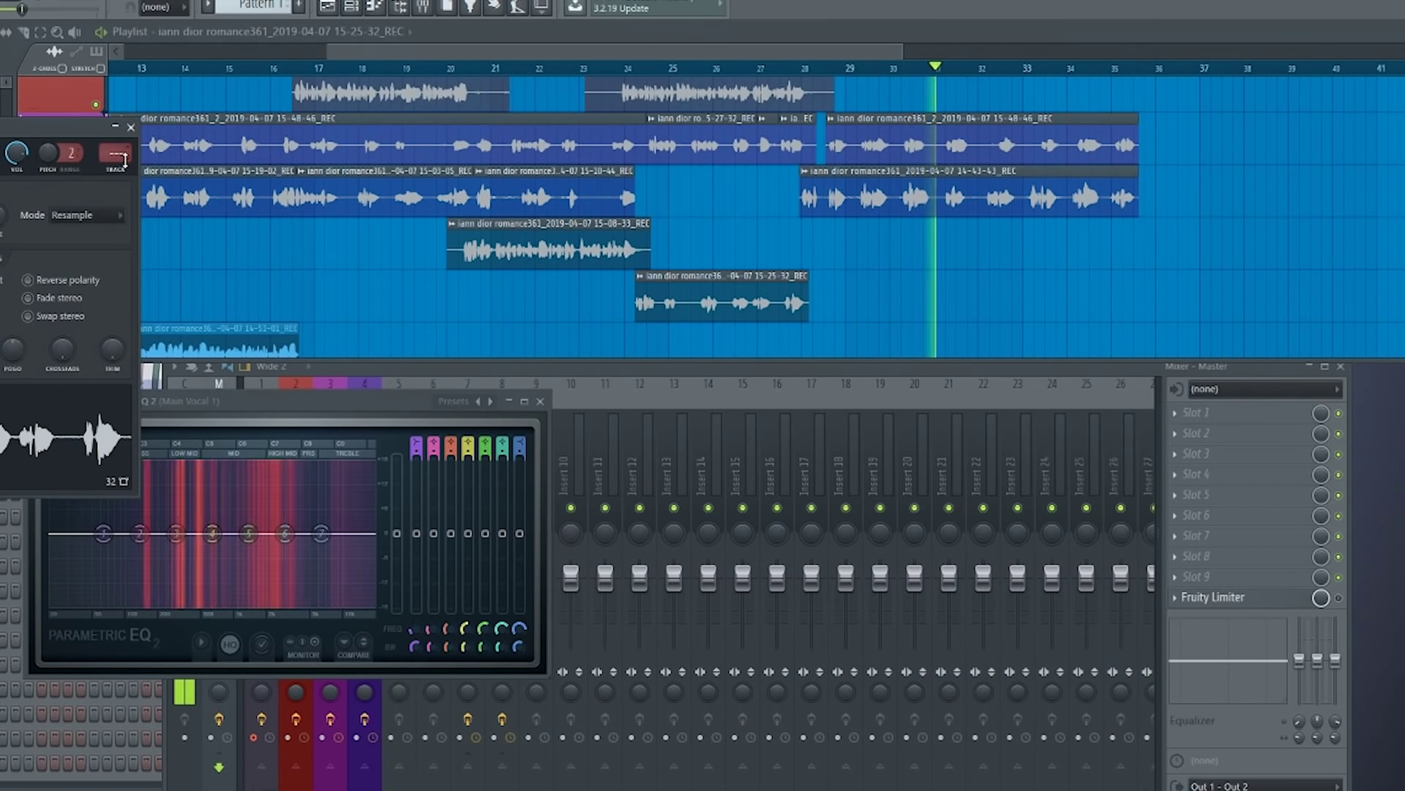
{"action": "left_click", "coordinate": [543, 402]}
{"action": "left_click", "coordinate": [540, 402]}
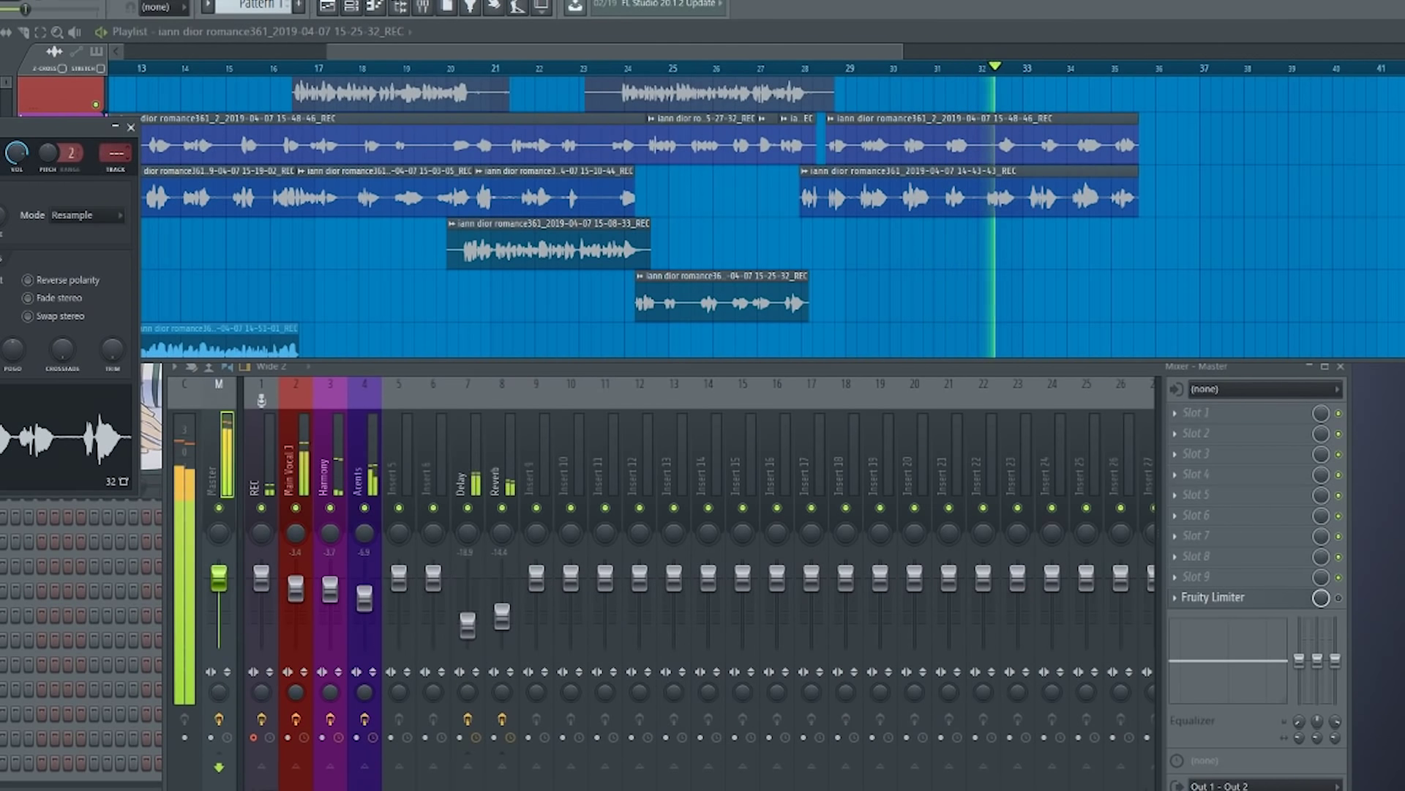
{"action": "left_click_drag", "start_coordinate": [106, 148], "coordinate": [106, 134]}
{"action": "left_click", "coordinate": [131, 131]}
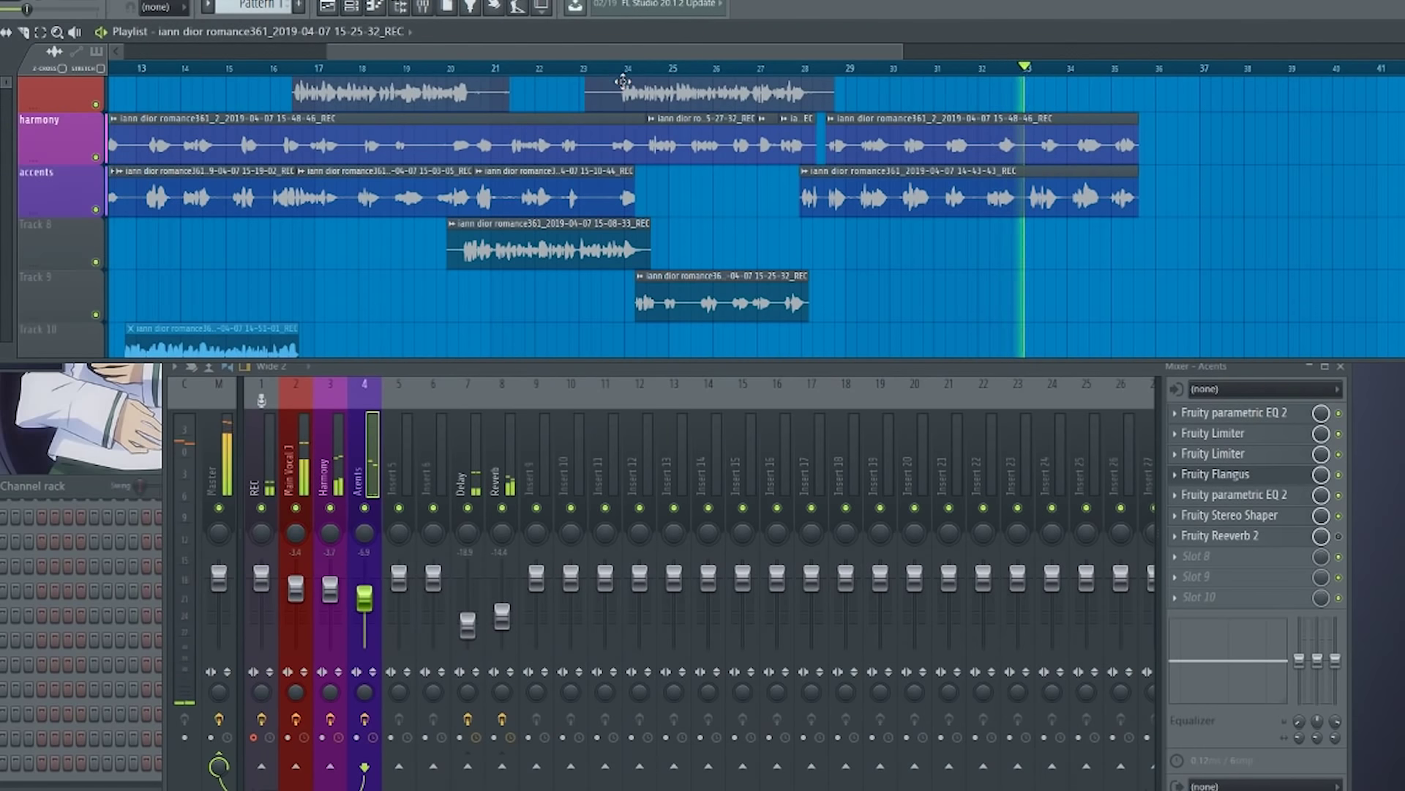
Replay from bar 24, muting the Track 9 clip and the harmony clips that end just after bar 28.
{"action": "left_click", "coordinate": [626, 68]}
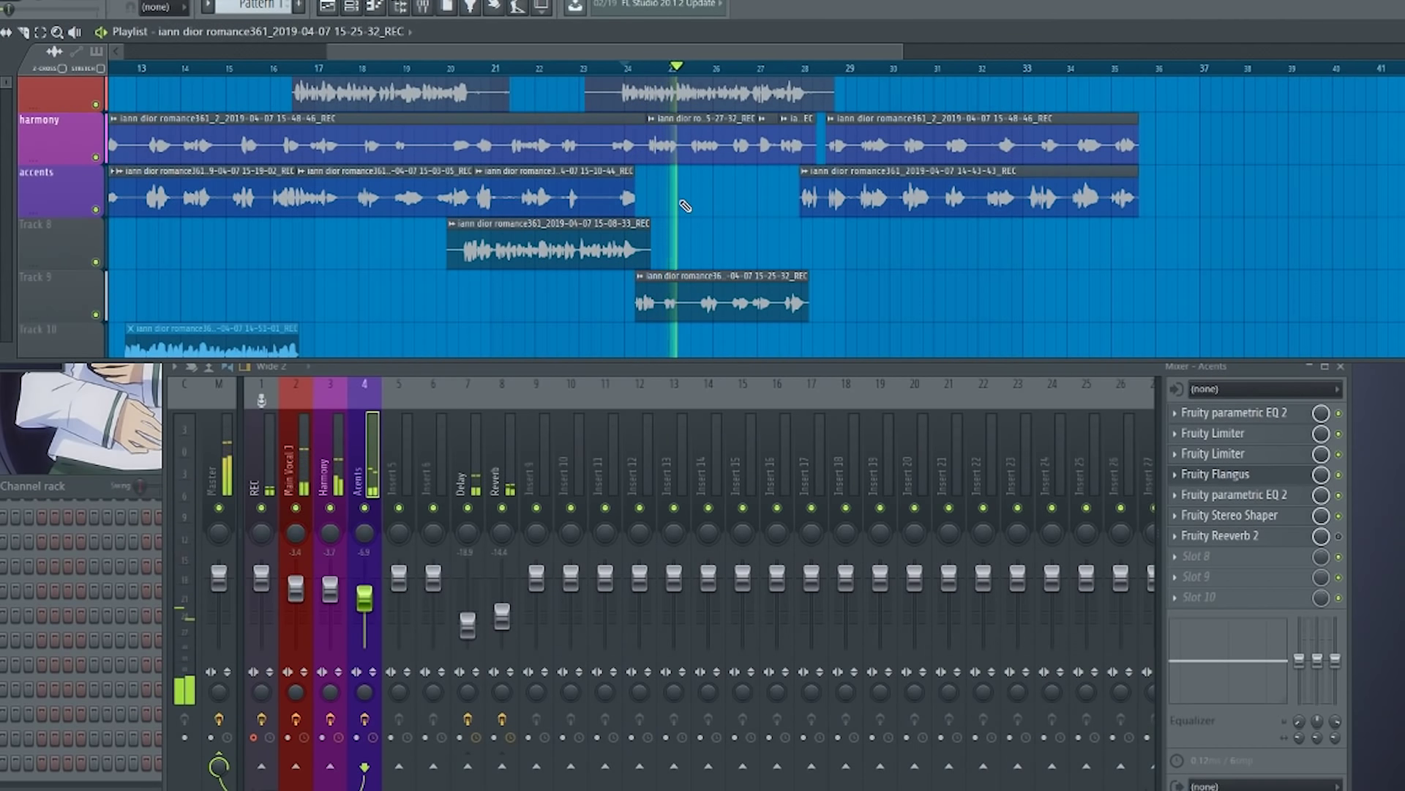
{"action": "scroll", "coordinate": [685, 242], "scroll_direction": "up", "scroll_amount": 3}
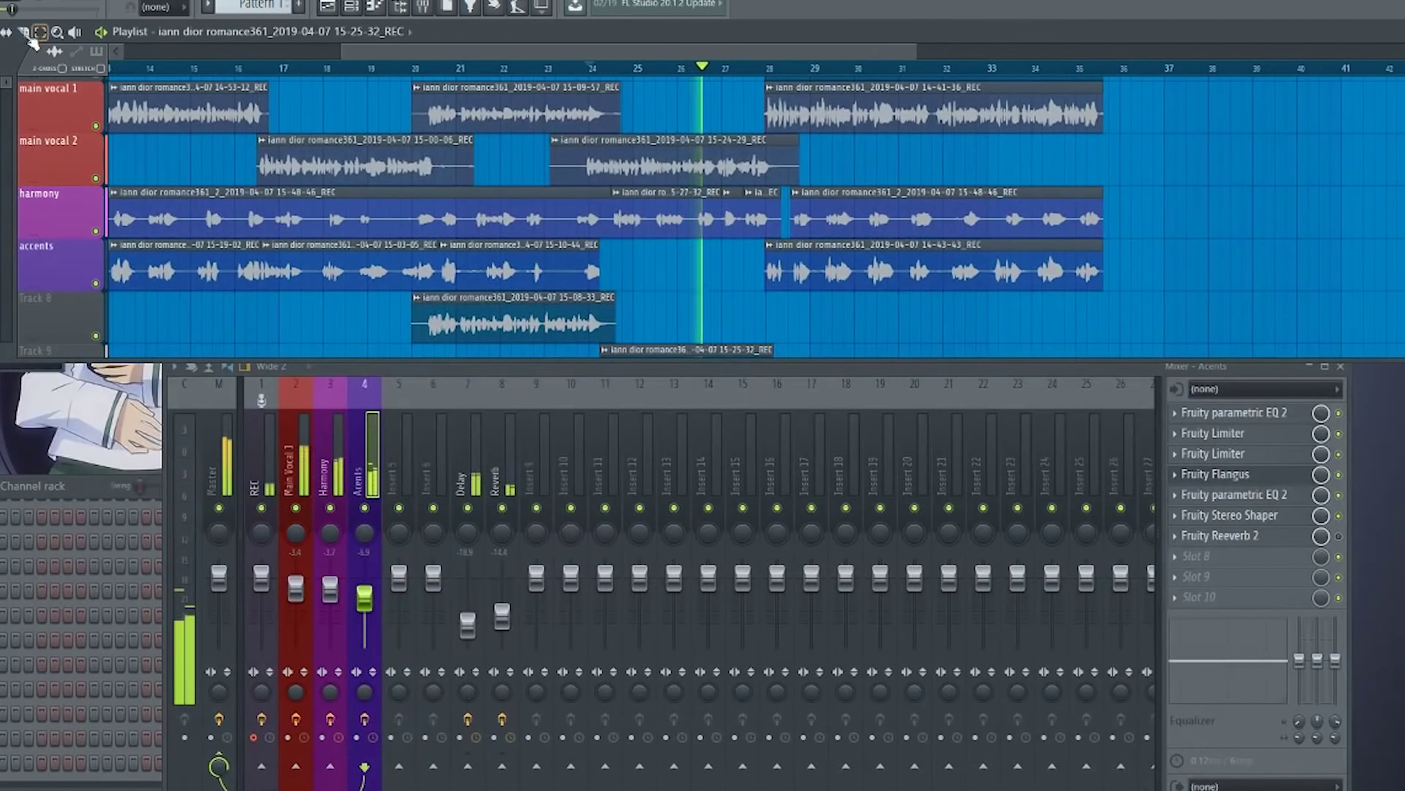
{"action": "left_click_drag", "start_coordinate": [667, 298], "coordinate": [639, 305]}
{"action": "left_click", "coordinate": [669, 317]}
{"action": "left_click", "coordinate": [634, 213]}
{"action": "left_click", "coordinate": [599, 217]}
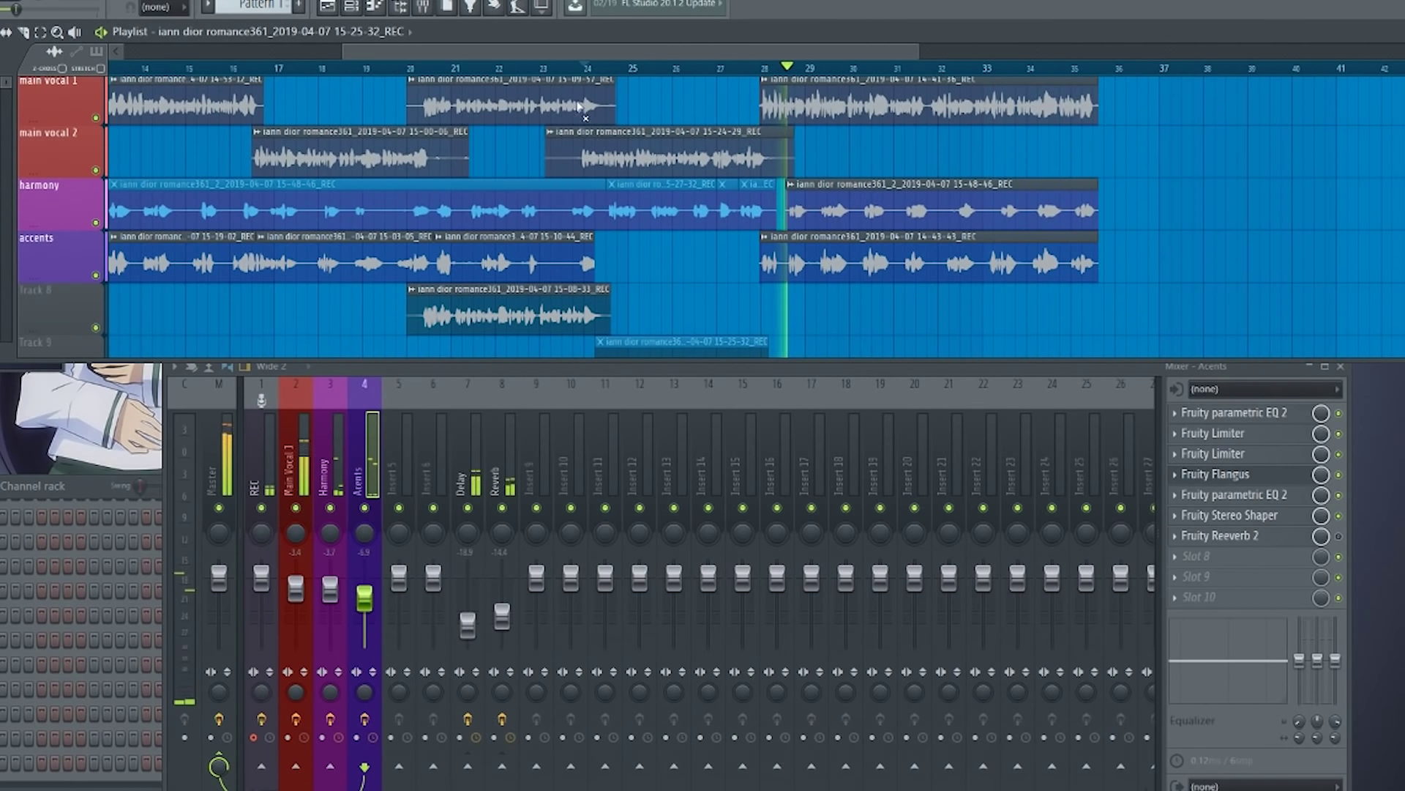
Audition the main vocal 2 section from just before bar 24 with the harmony clips muted.
{"action": "left_click", "coordinate": [572, 69]}
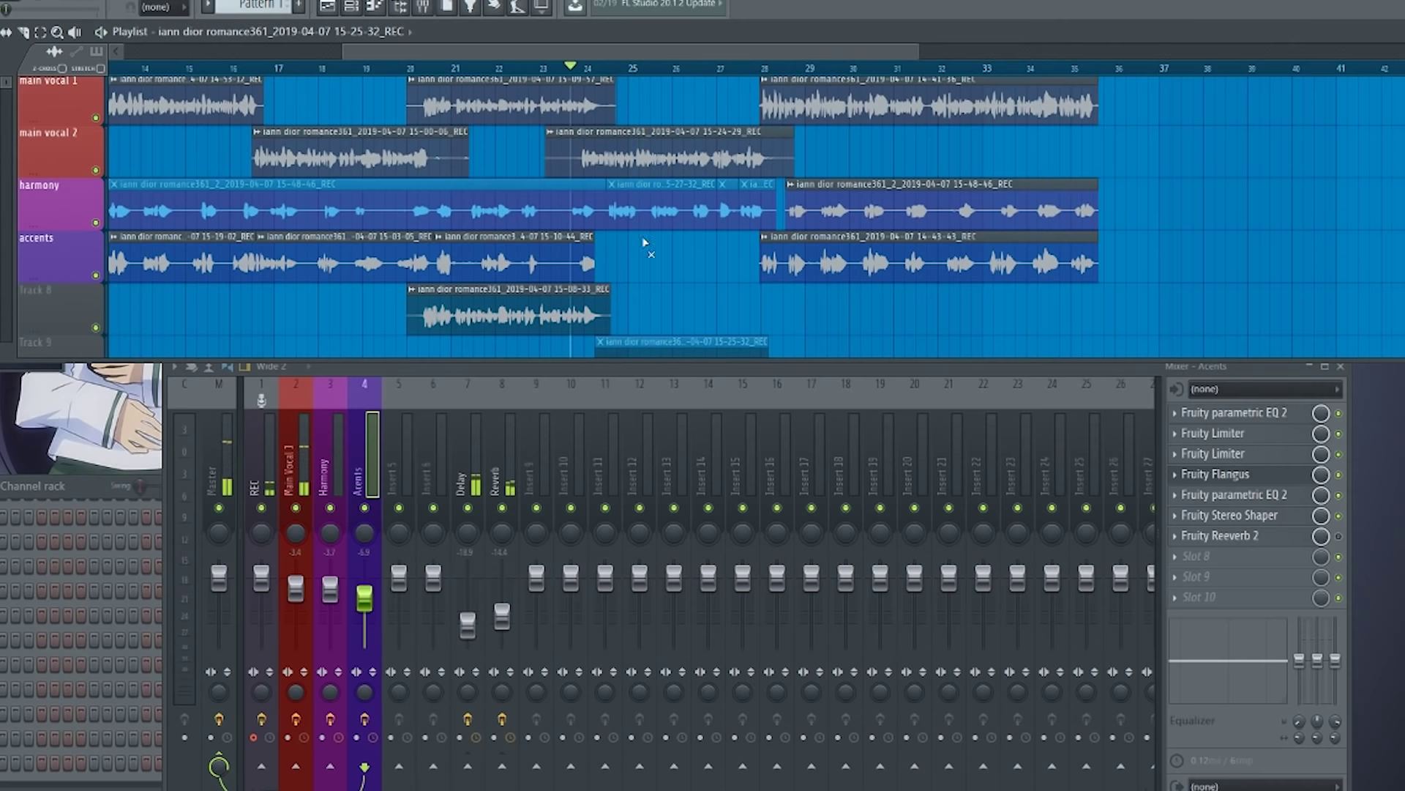
{"action": "scroll", "coordinate": [652, 257], "scroll_direction": "up", "scroll_amount": 7}
{"action": "scroll", "coordinate": [594, 265], "scroll_direction": "up", "scroll_amount": 2}
{"action": "left_click_drag", "start_coordinate": [574, 278], "coordinate": [584, 321]}
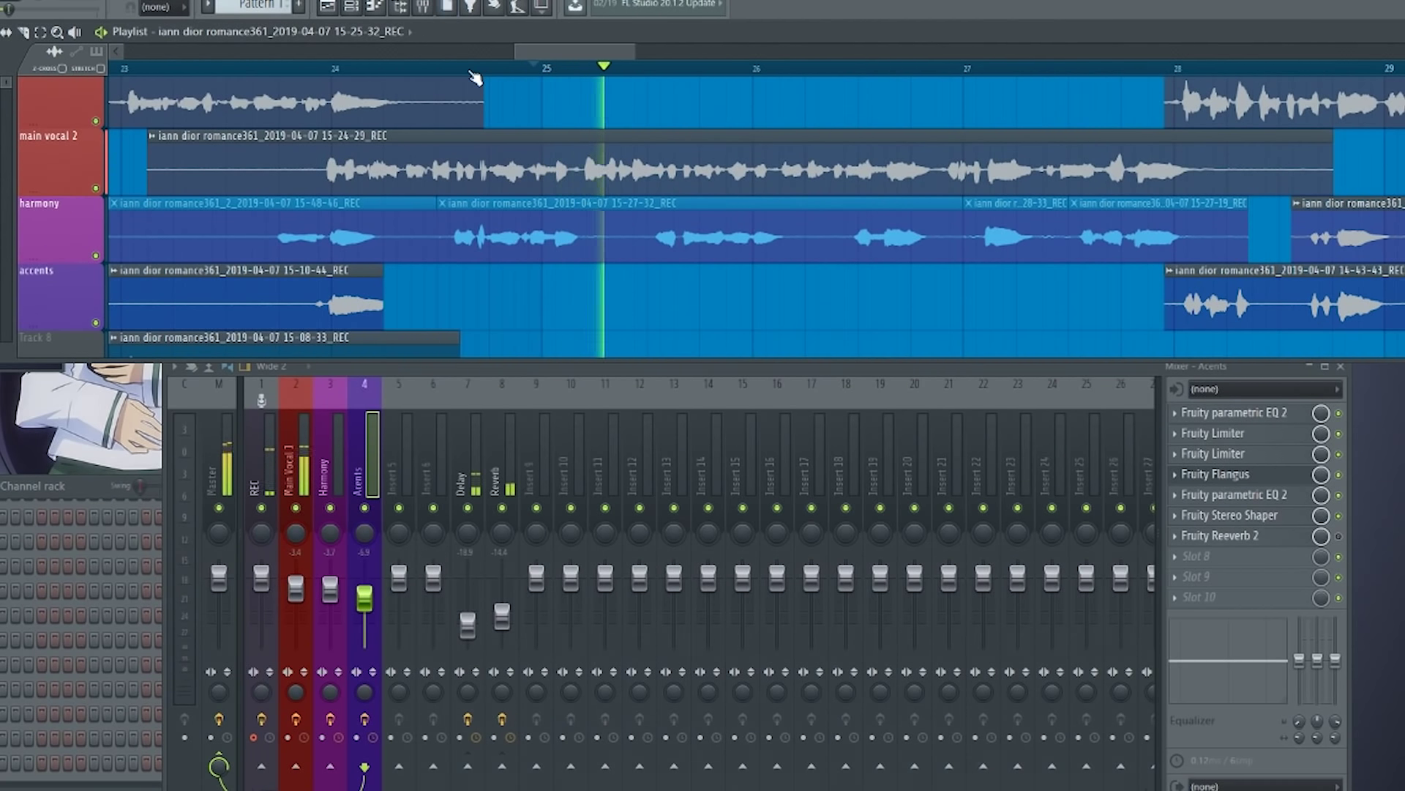
Boost the high frequencies with band 7 of the slot 5 parametric EQ on Main Vocal 1, adjusting it during playback.
{"action": "left_click", "coordinate": [299, 475]}
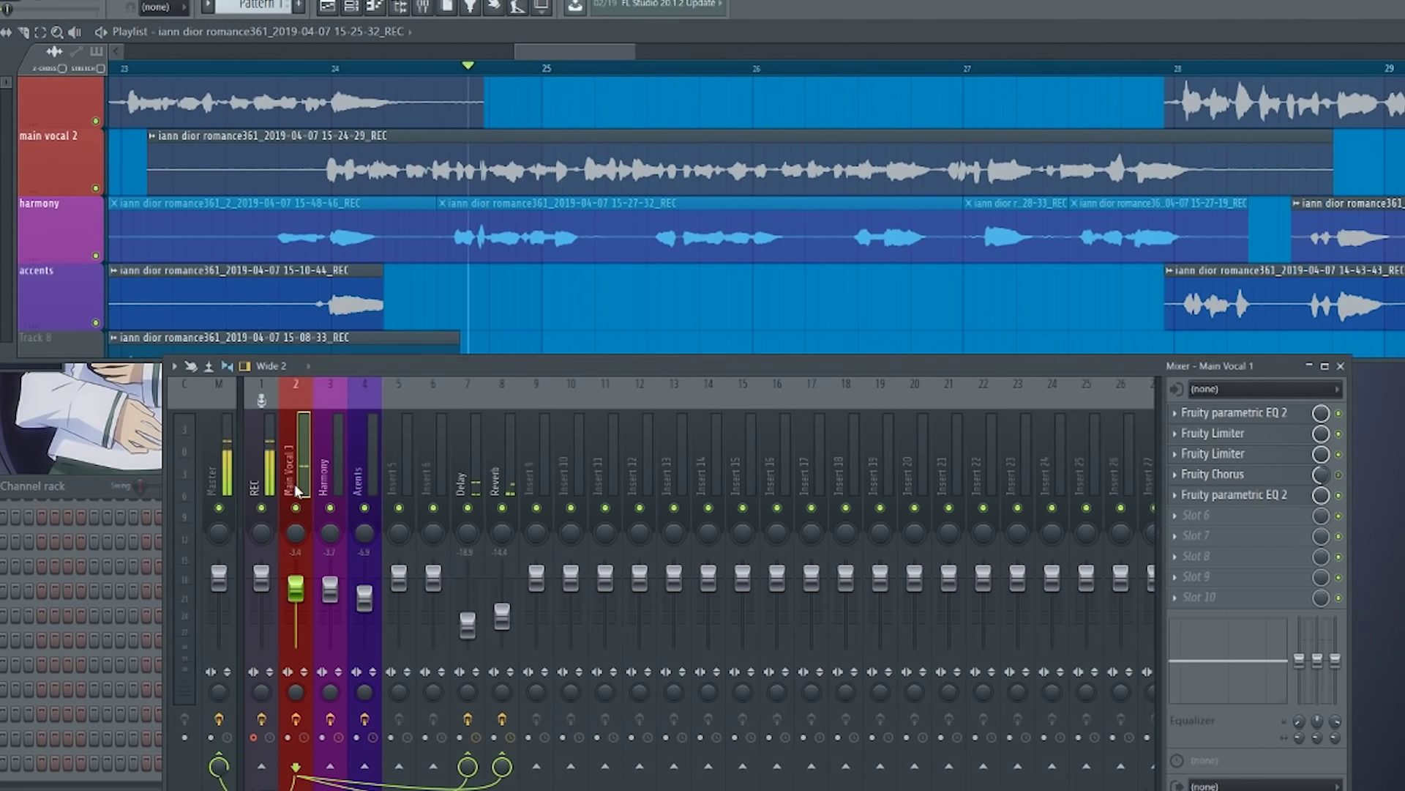
{"action": "left_click", "coordinate": [1265, 503]}
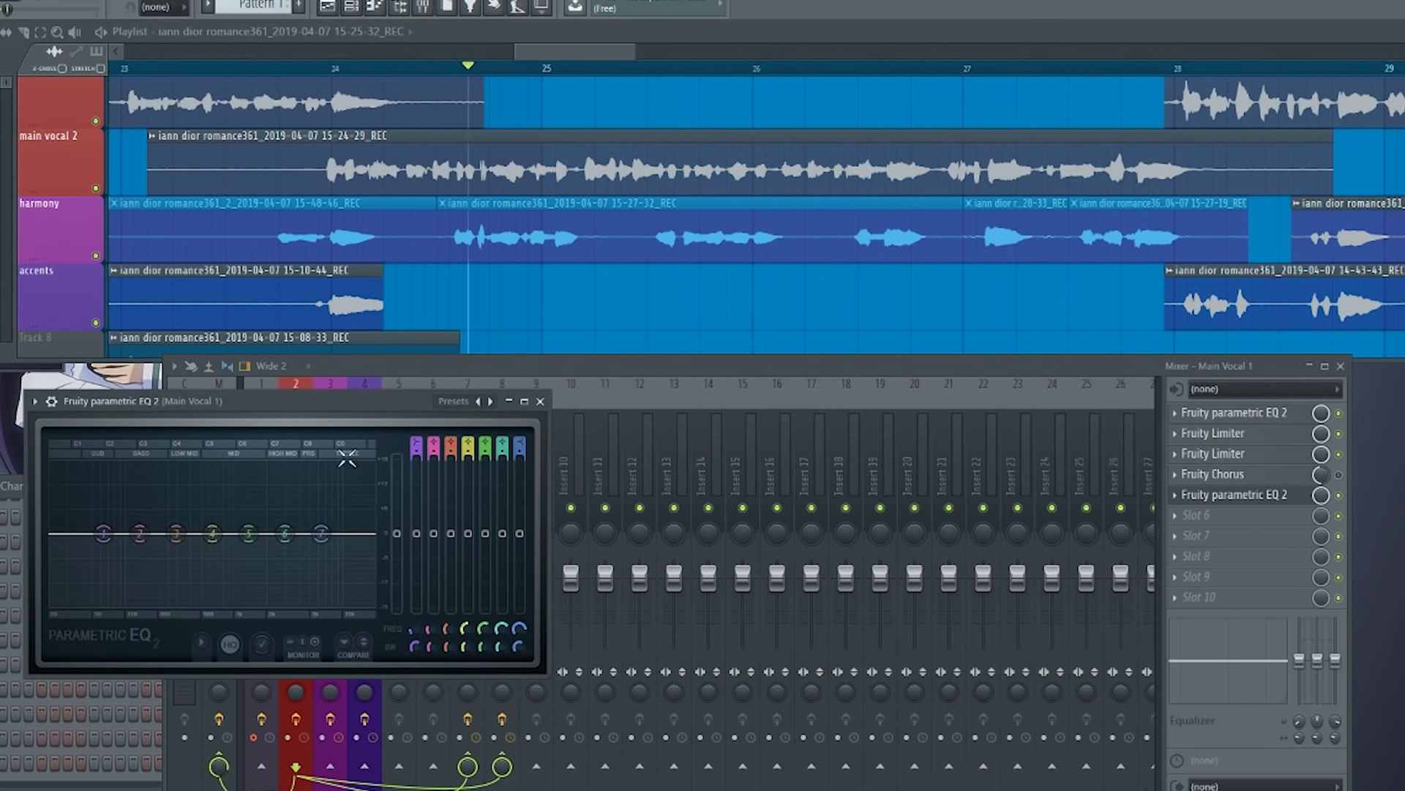
{"action": "left_click_drag", "start_coordinate": [358, 405], "coordinate": [406, 408]}
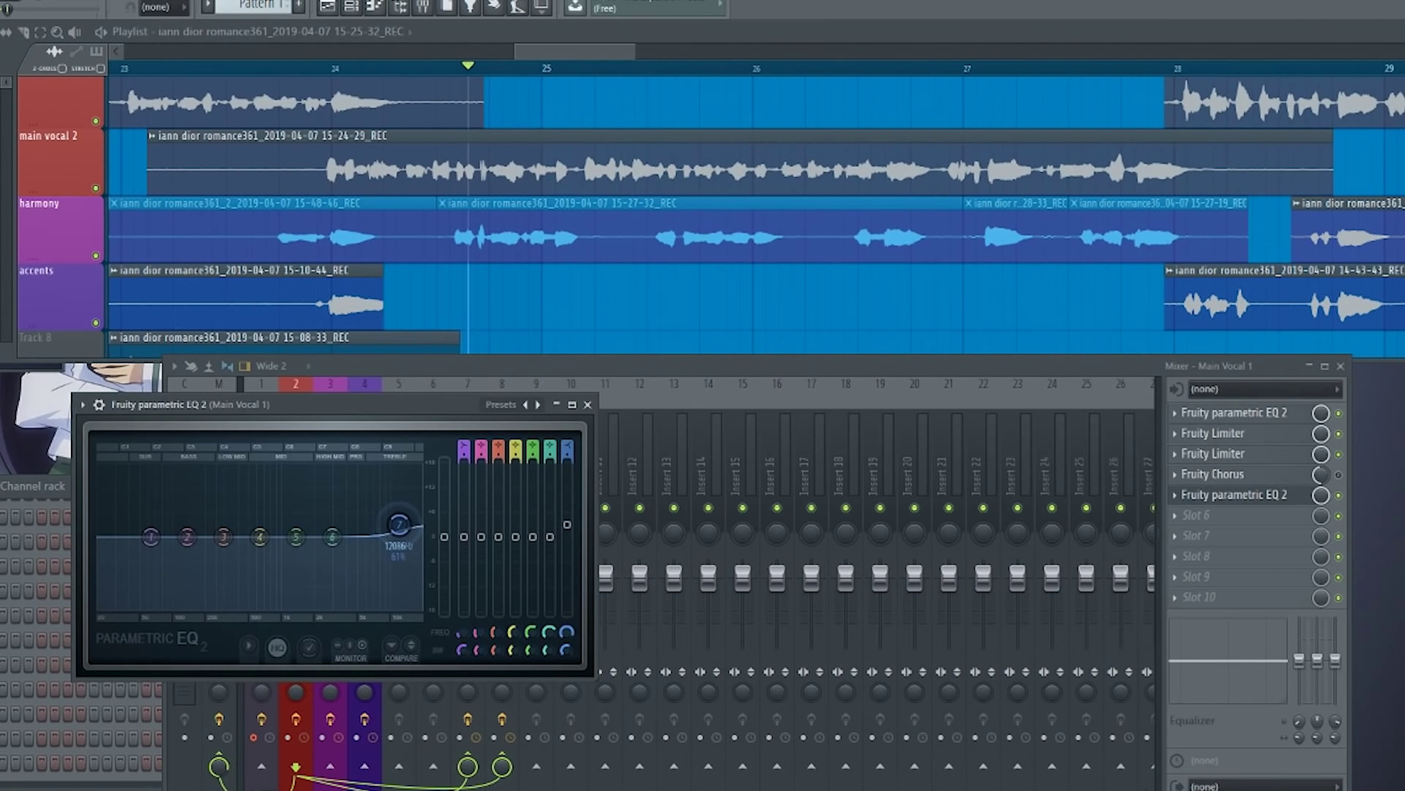
{"action": "key", "text": "space"}
{"action": "left_click_drag", "start_coordinate": [400, 525], "coordinate": [358, 519]}
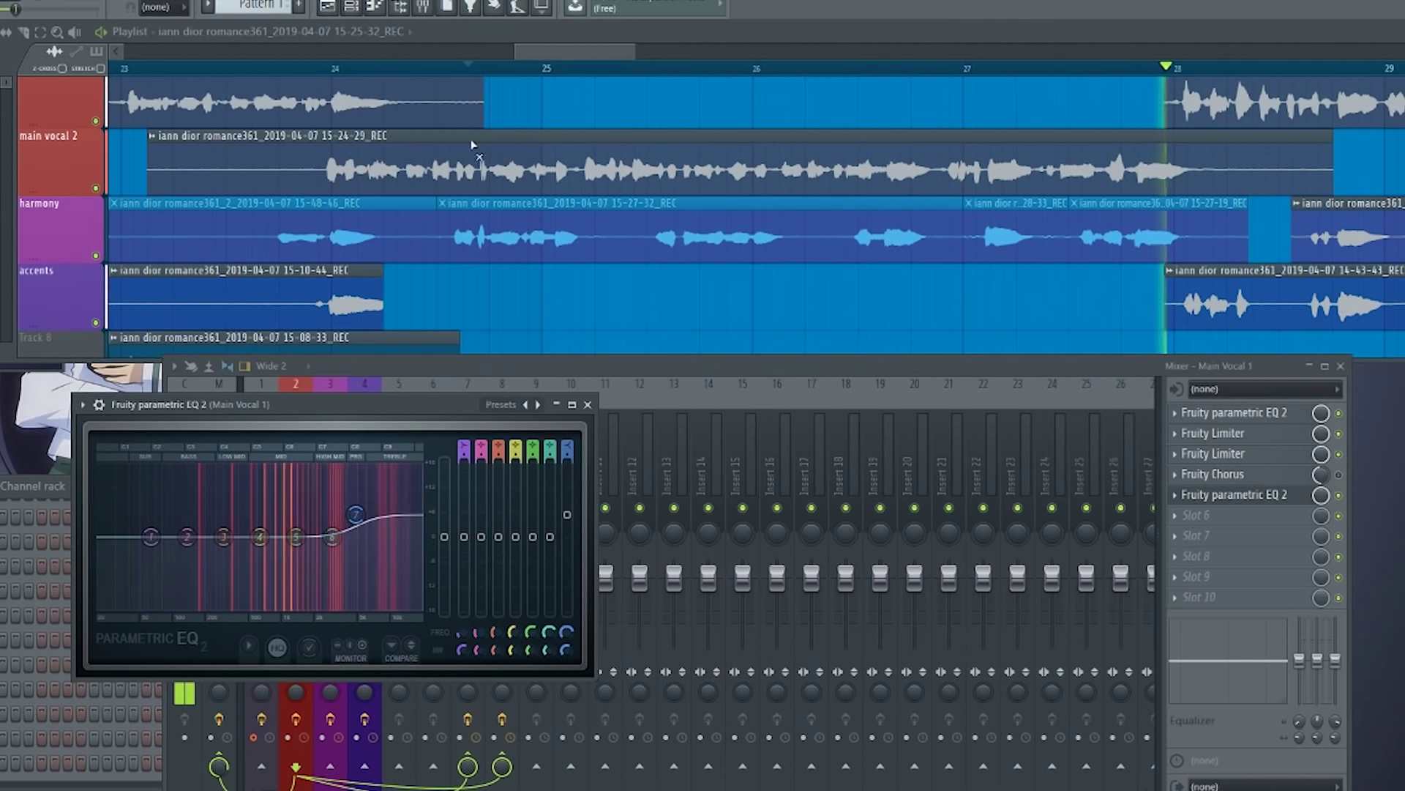
Replay the main vocal 2 section between bars 24 and 25 repeatedly to judge the treble boost.
{"action": "left_click", "coordinate": [303, 66]}
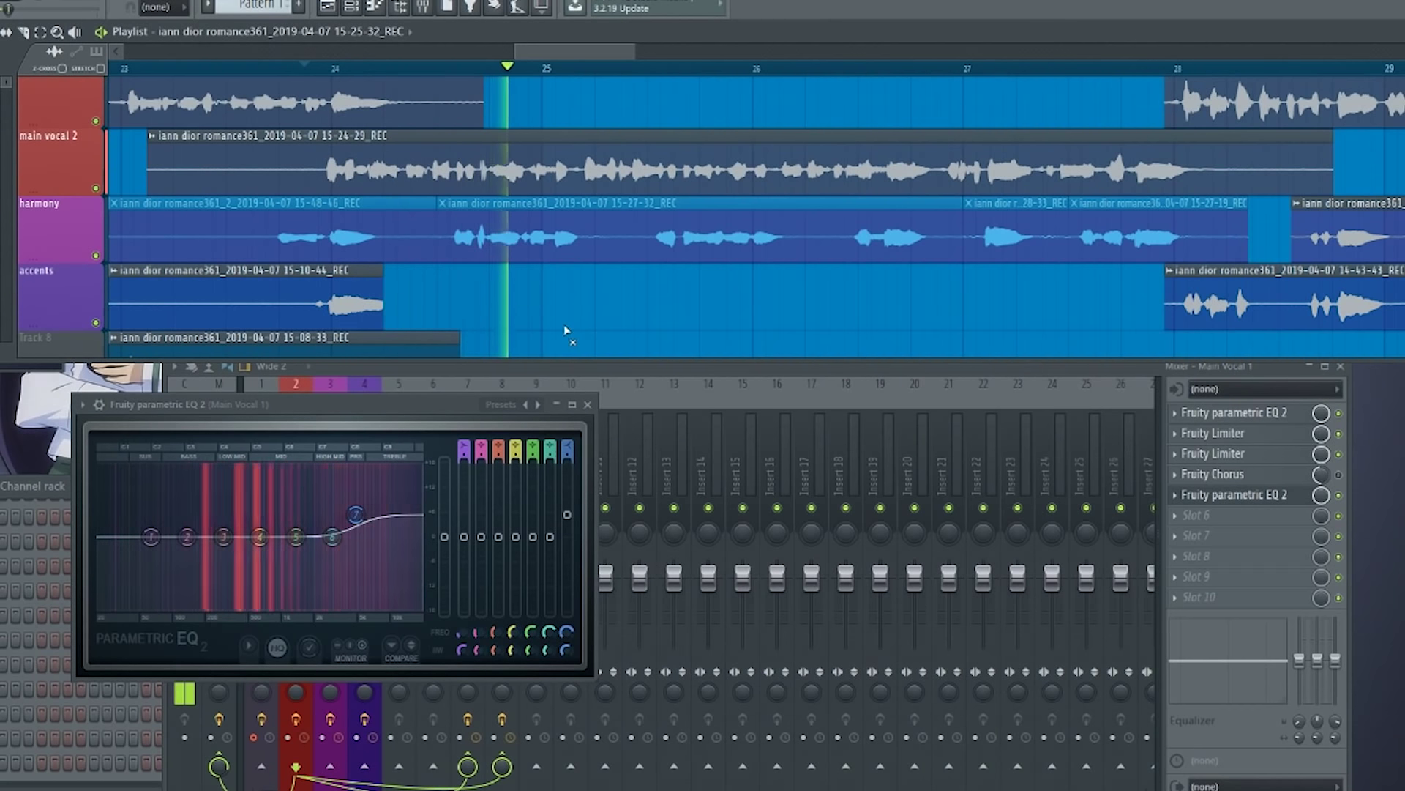
{"action": "left_click", "coordinate": [498, 69]}
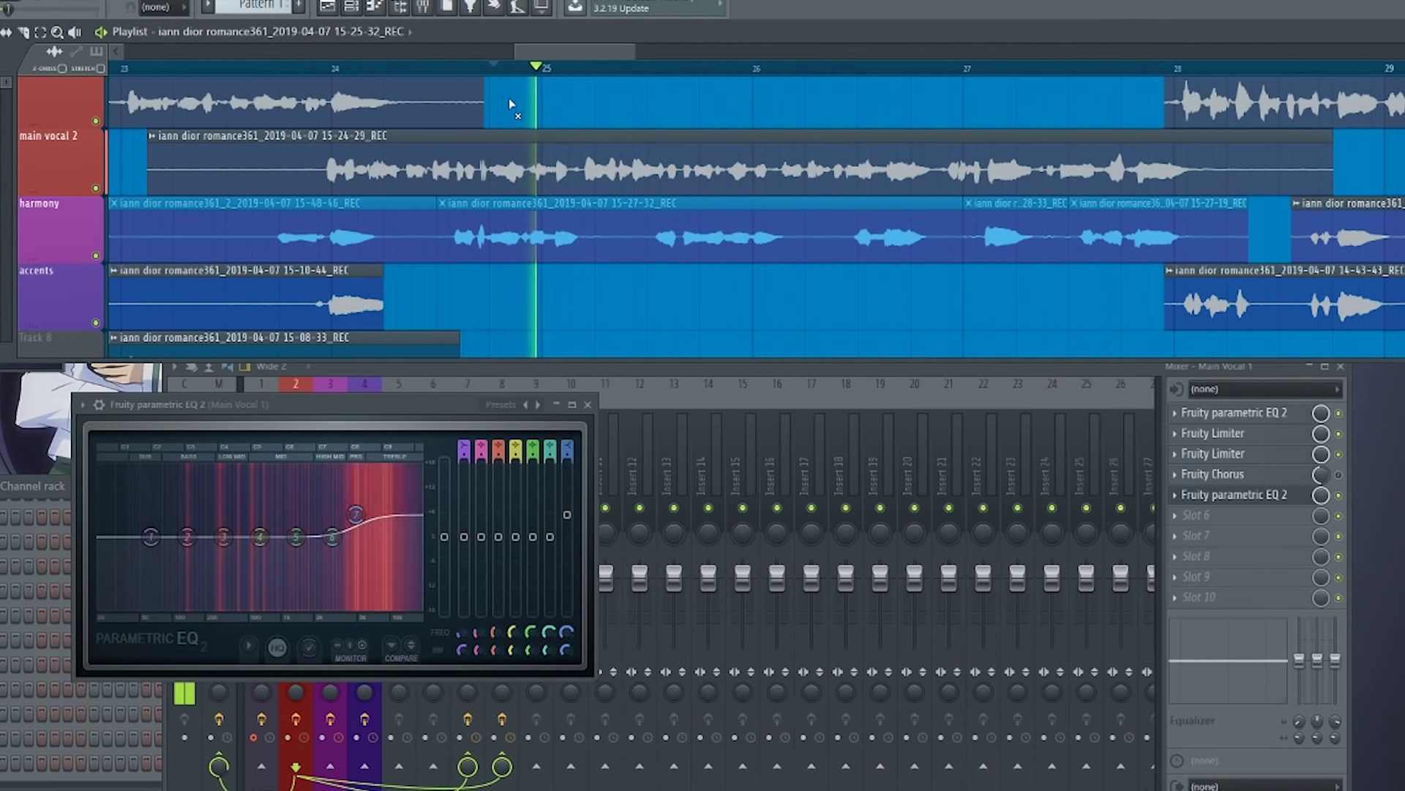
{"action": "left_click", "coordinate": [458, 69]}
{"action": "key", "text": "space"}
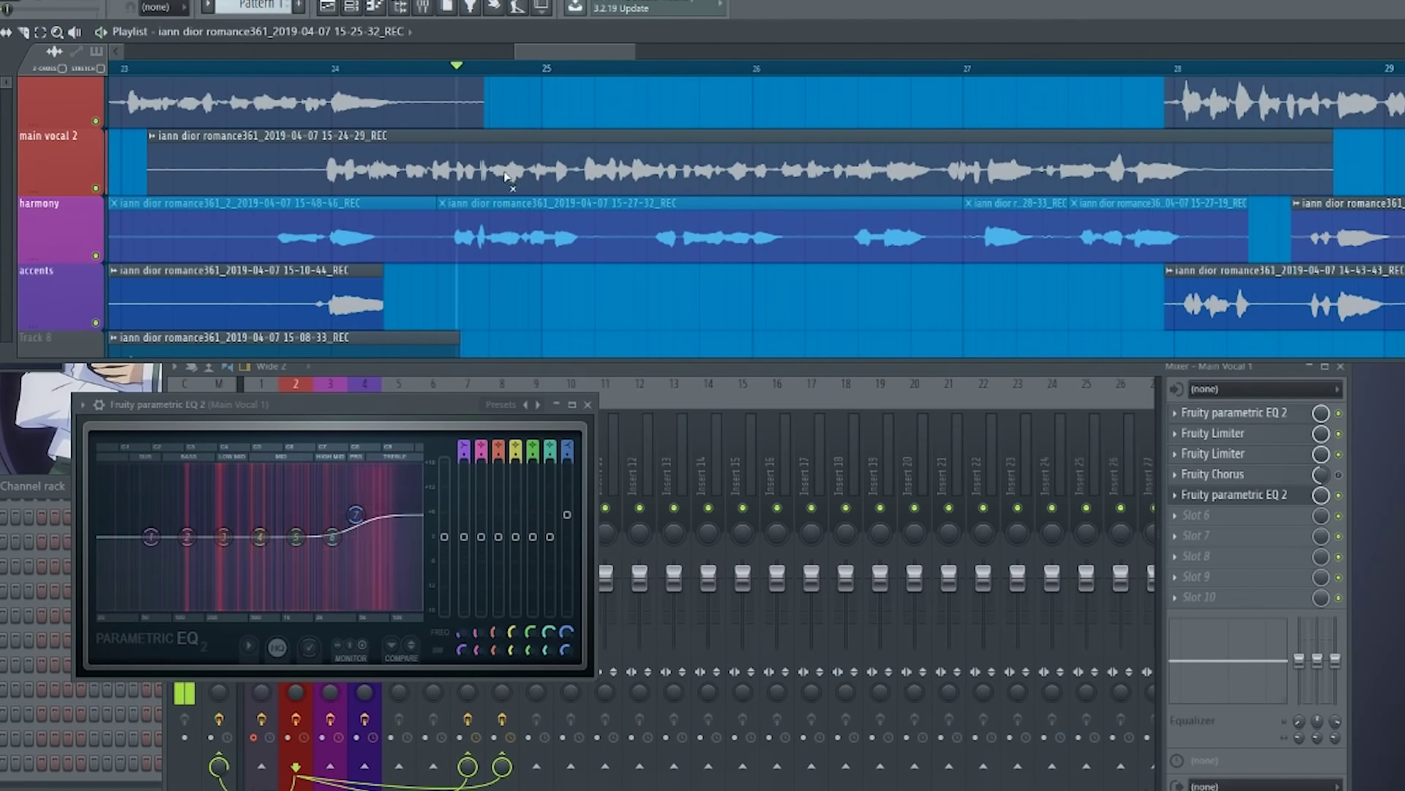
{"action": "key", "text": "space"}
{"action": "key", "text": "space"}
{"action": "key", "text": "space"}
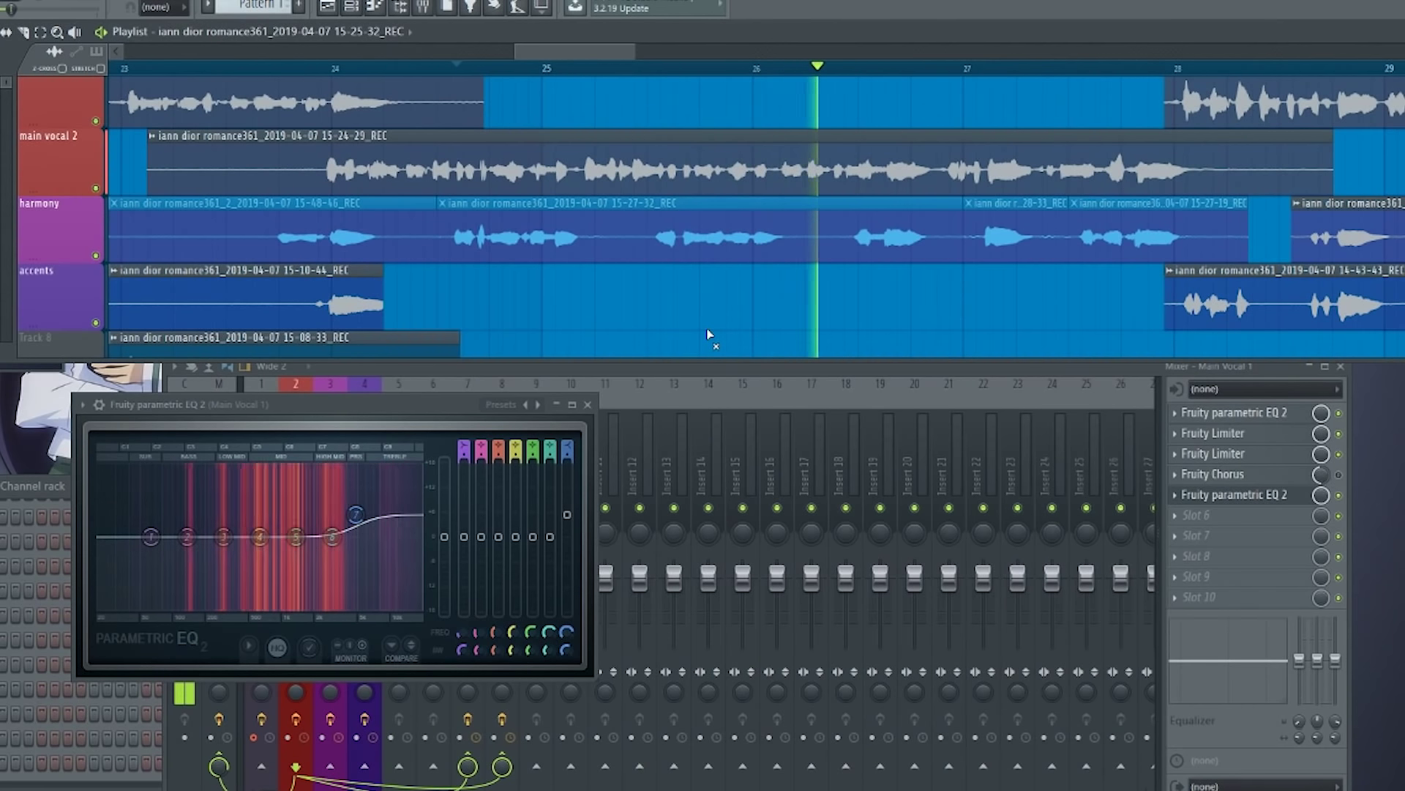
Unmute the four harmony clips that run up to just after bar 28.
{"action": "left_click_drag", "start_coordinate": [859, 308], "coordinate": [777, 313]}
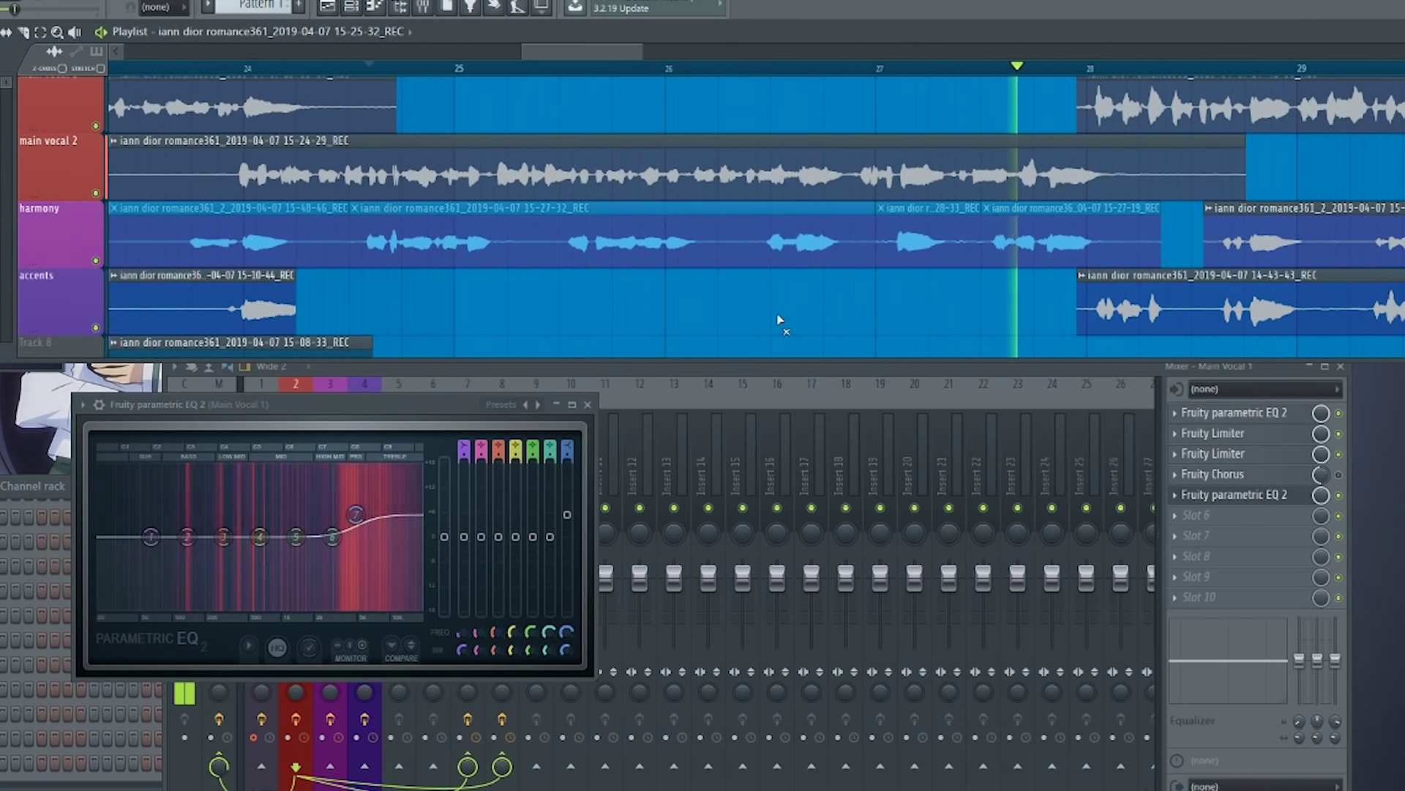
{"action": "left_click_drag", "start_coordinate": [778, 315], "coordinate": [918, 294]}
{"action": "scroll", "coordinate": [796, 268], "scroll_direction": "down", "scroll_amount": 1}
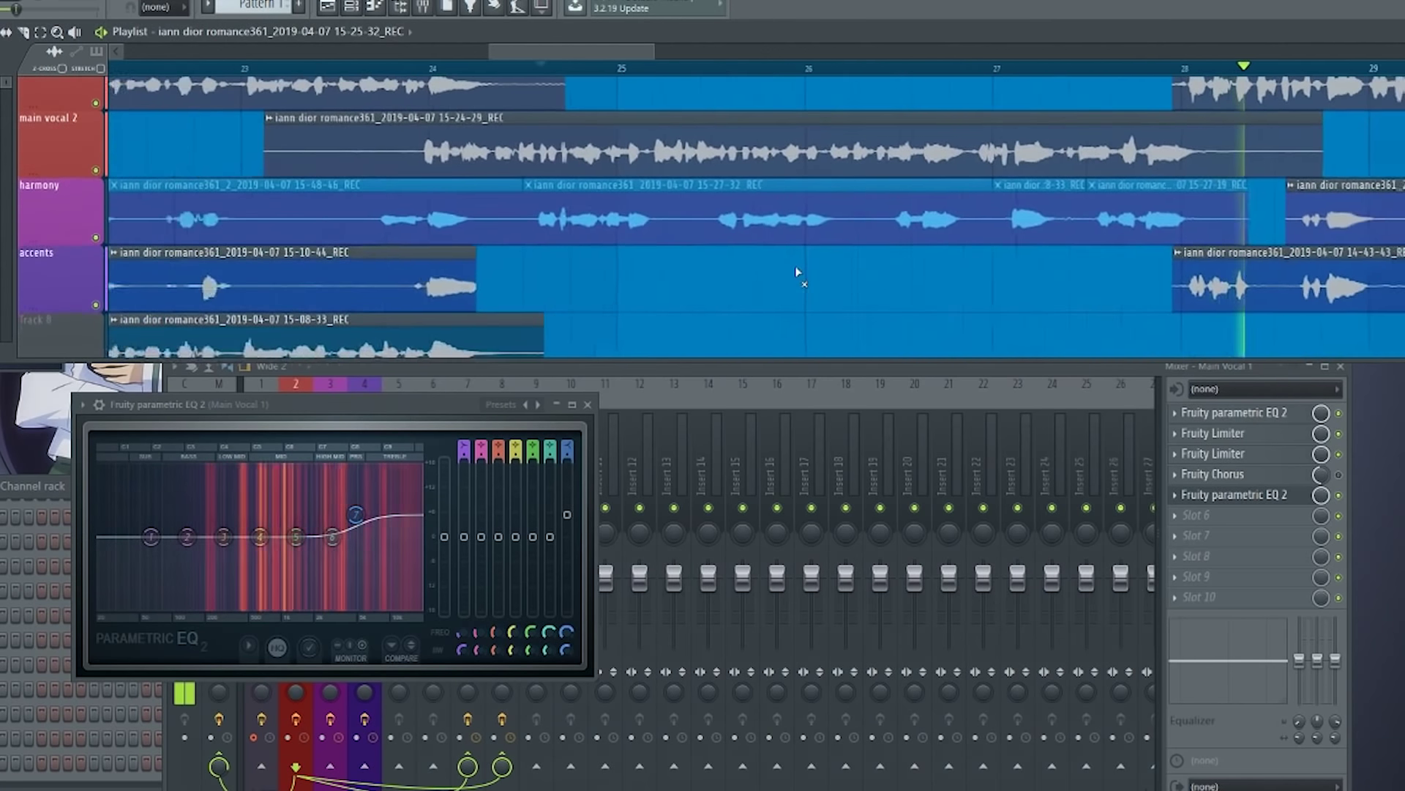
{"action": "scroll", "coordinate": [796, 269], "scroll_direction": "down", "scroll_amount": 1}
{"action": "left_click", "coordinate": [662, 231]}
{"action": "left_click", "coordinate": [576, 215]}
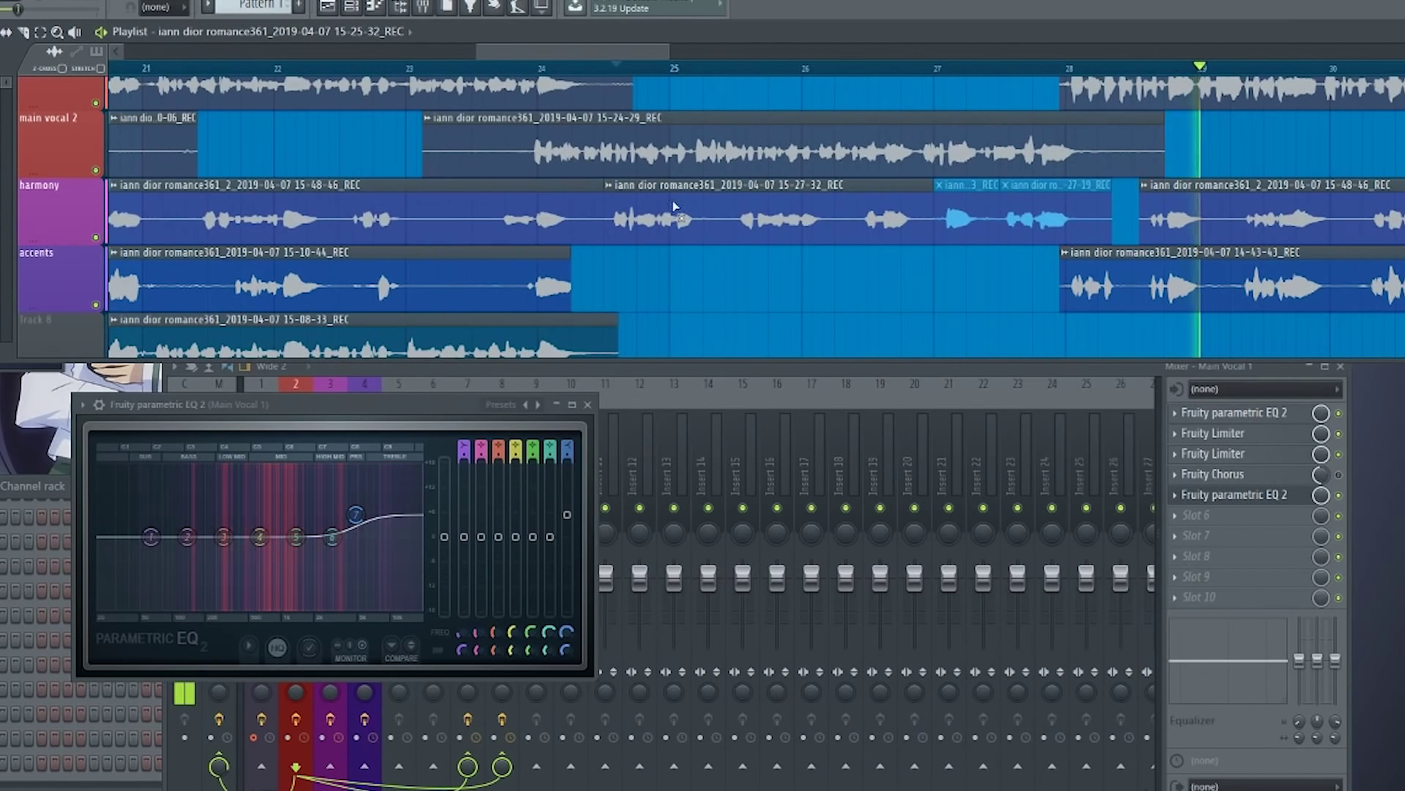
{"action": "left_click", "coordinate": [967, 220]}
{"action": "left_click", "coordinate": [1043, 220]}
Listen from about bar 24 into the next section with the harmony clips active, reviewing the whole vocal arrangement.
{"action": "key", "text": "space"}
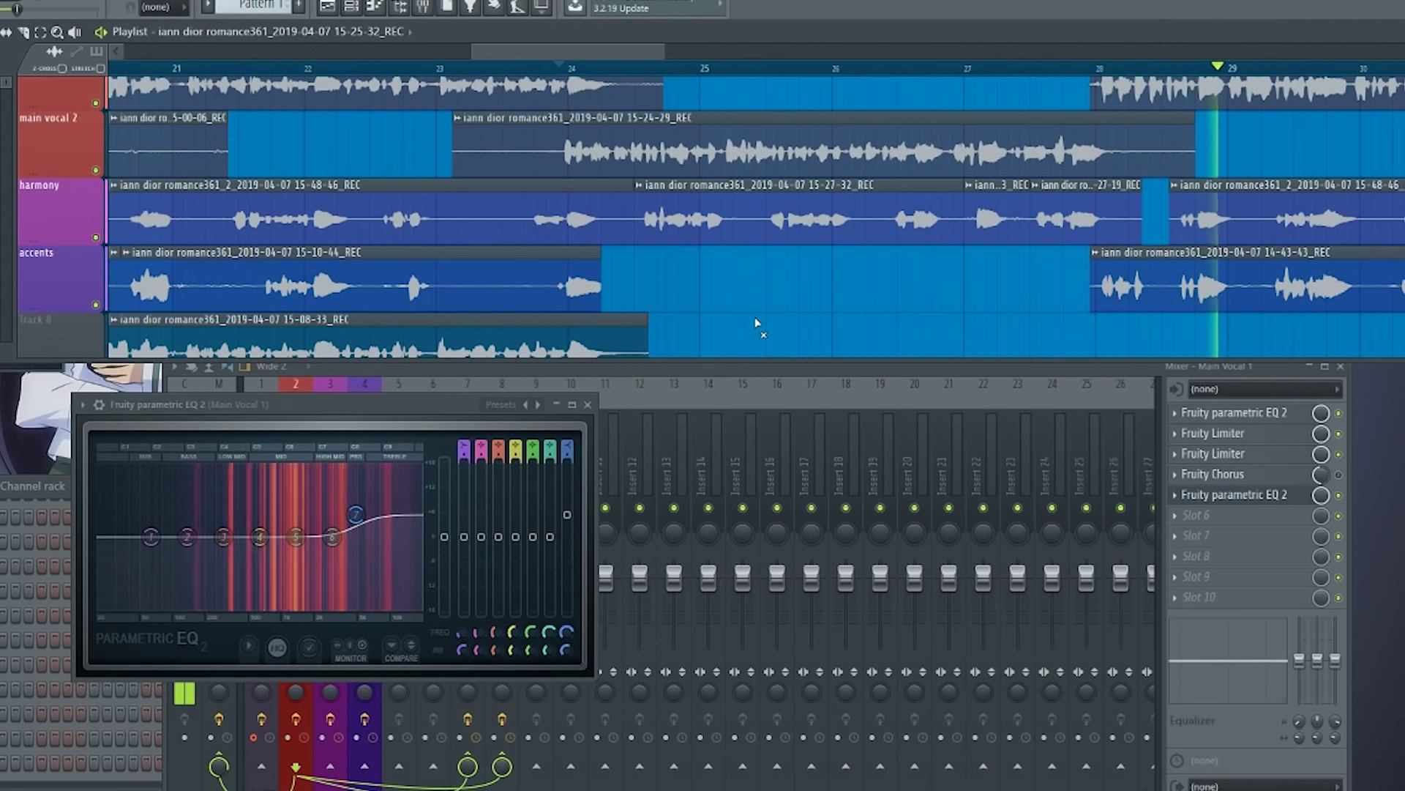
{"action": "scroll", "coordinate": [758, 323], "scroll_direction": "down", "scroll_amount": 3, "text": "ctrl"}
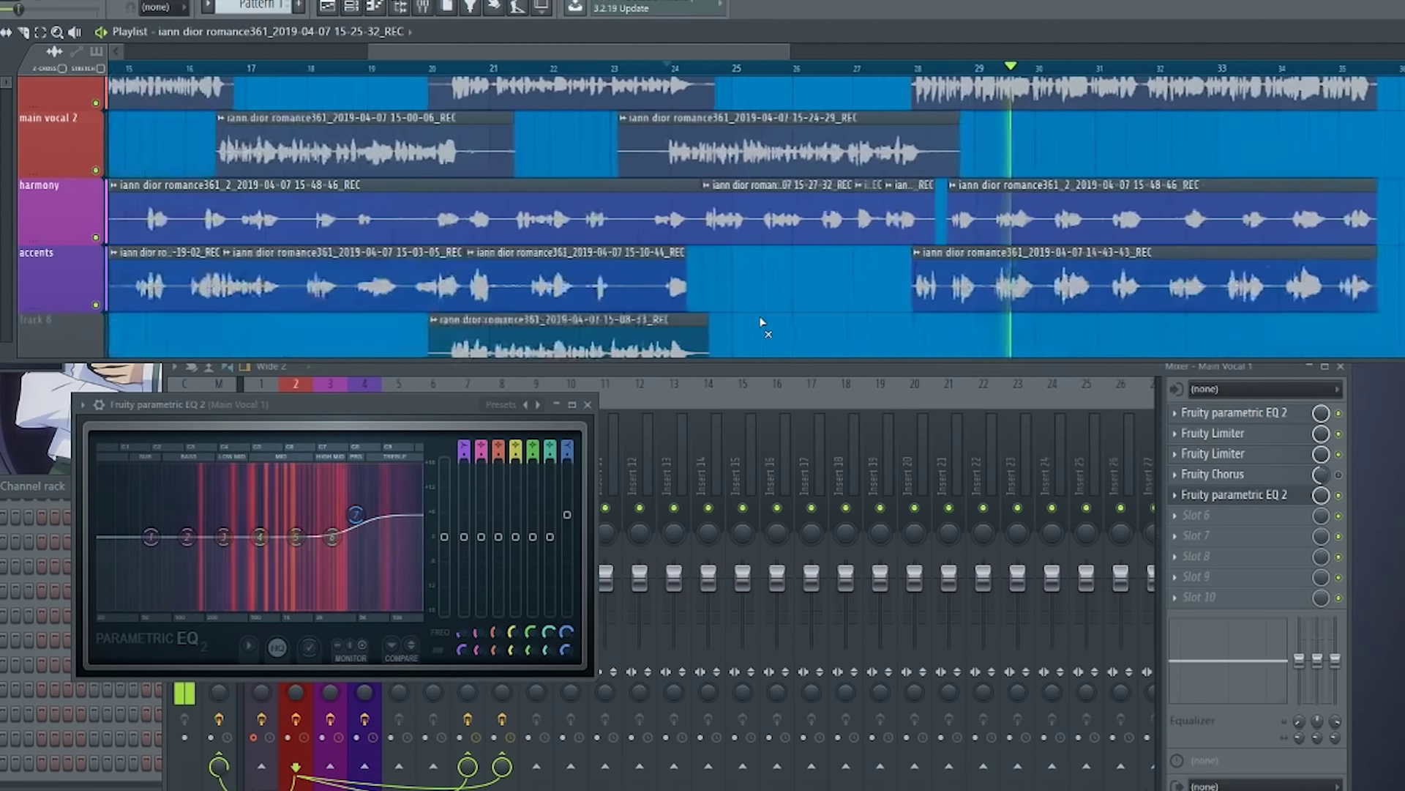
{"action": "scroll", "coordinate": [762, 323], "scroll_direction": "down", "scroll_amount": 2, "text": "ctrl"}
{"action": "scroll", "coordinate": [773, 315], "scroll_direction": "down", "scroll_amount": 5, "text": "alt"}
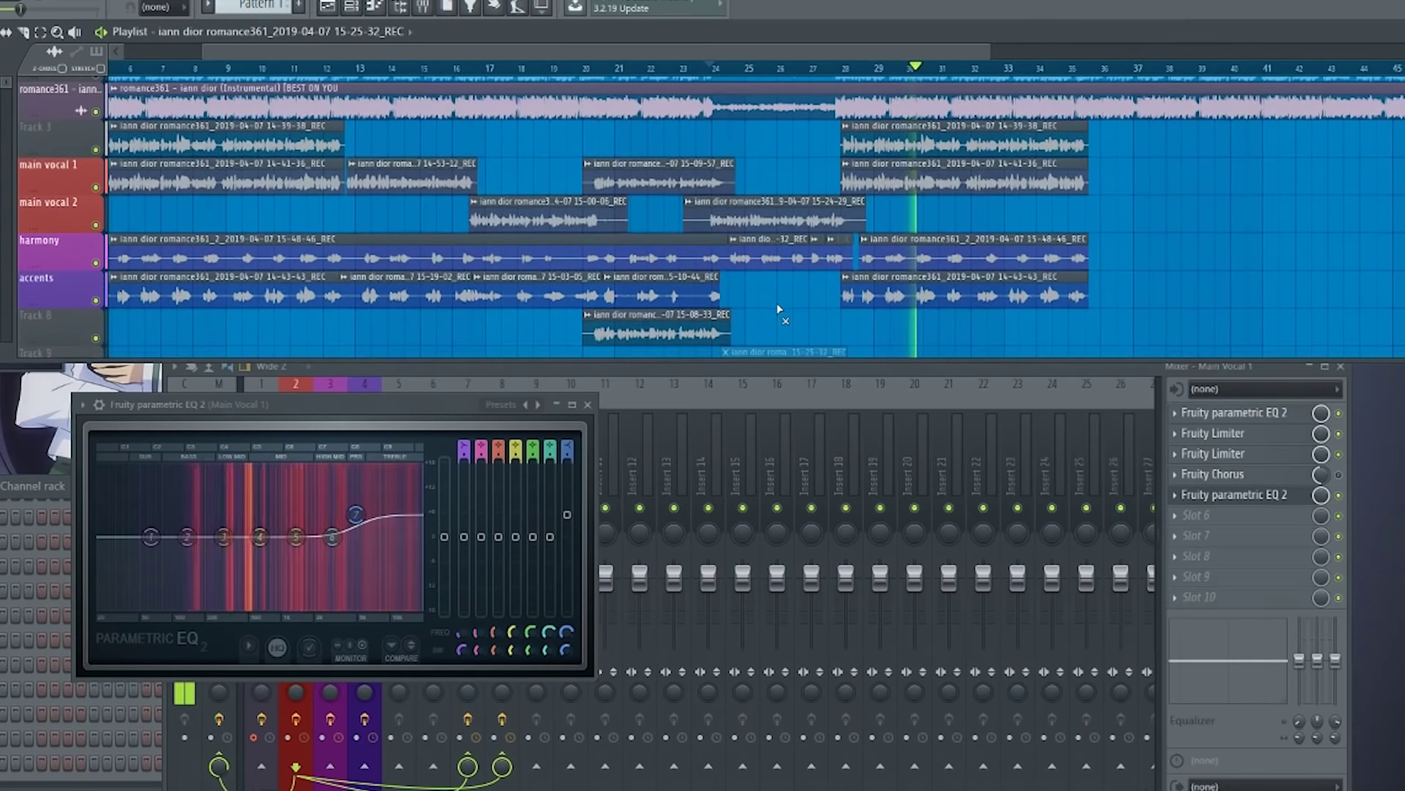
Unmute the 14-51-01 vocal clip at about bar 13 and move it up from Track 10 to Track 8.
{"action": "scroll", "coordinate": [778, 307], "scroll_direction": "down", "scroll_amount": 3, "text": "alt"}
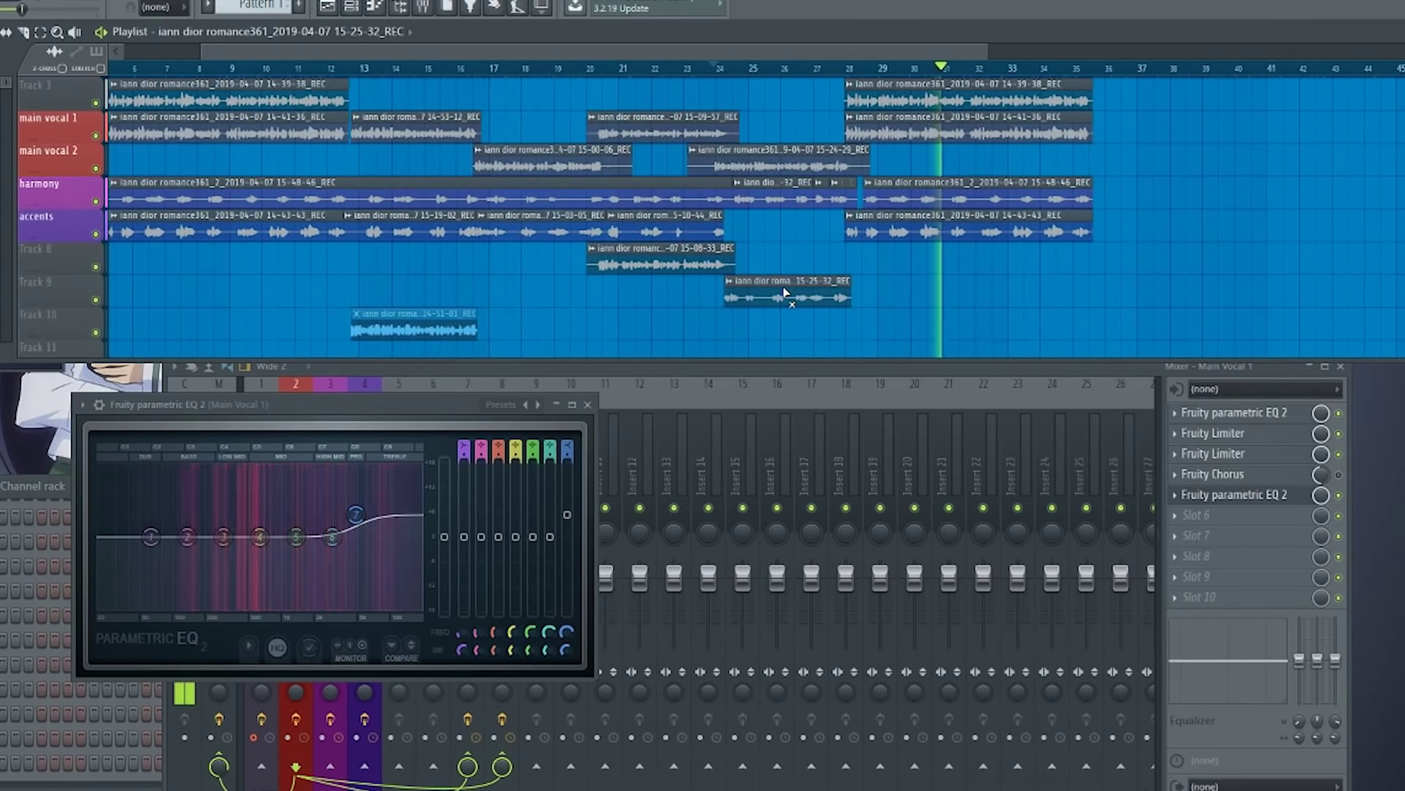
{"action": "left_click_drag", "start_coordinate": [607, 299], "coordinate": [696, 270]}
{"action": "left_click_drag", "start_coordinate": [602, 279], "coordinate": [678, 290]}
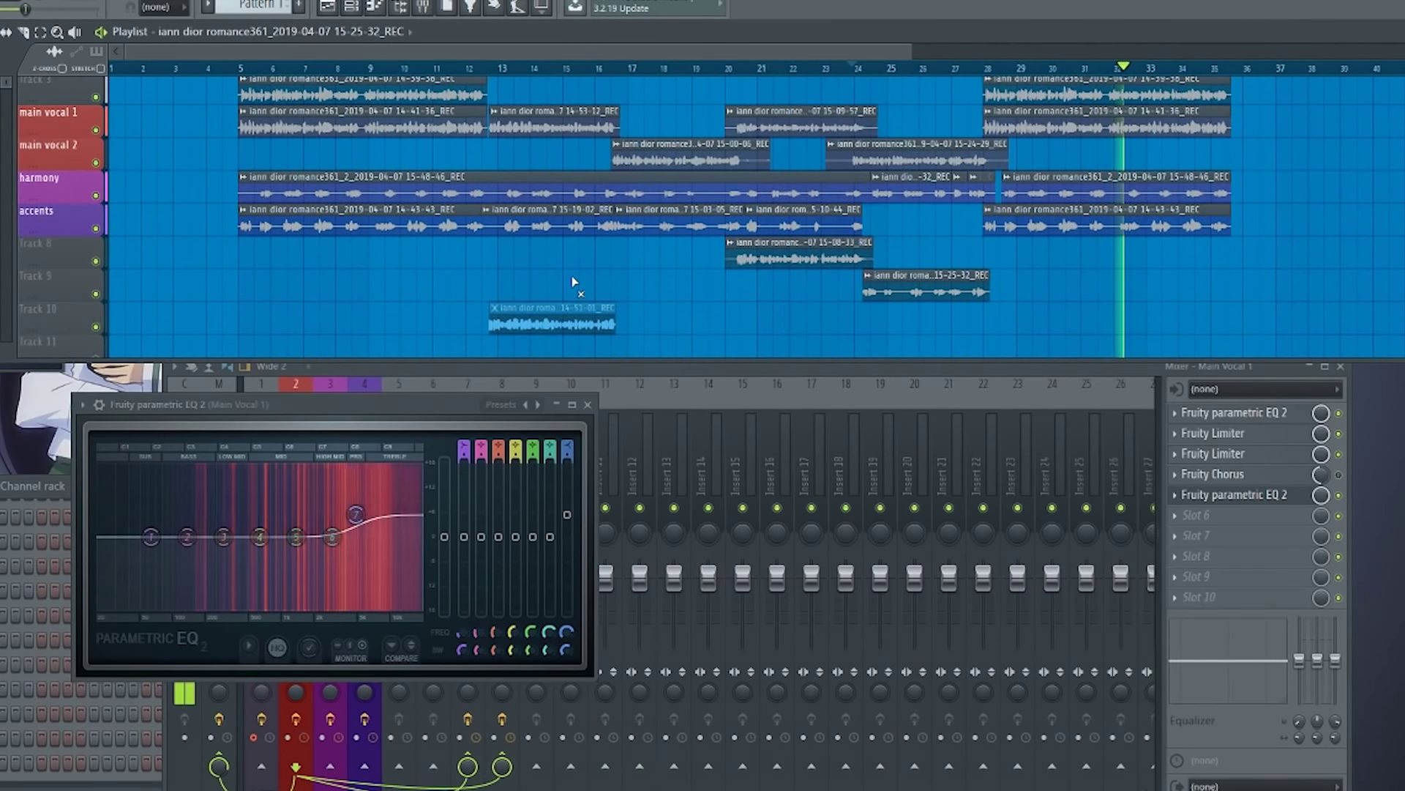
{"action": "scroll", "coordinate": [557, 264], "scroll_direction": "down", "scroll_amount": 1}
{"action": "key", "text": "space"}
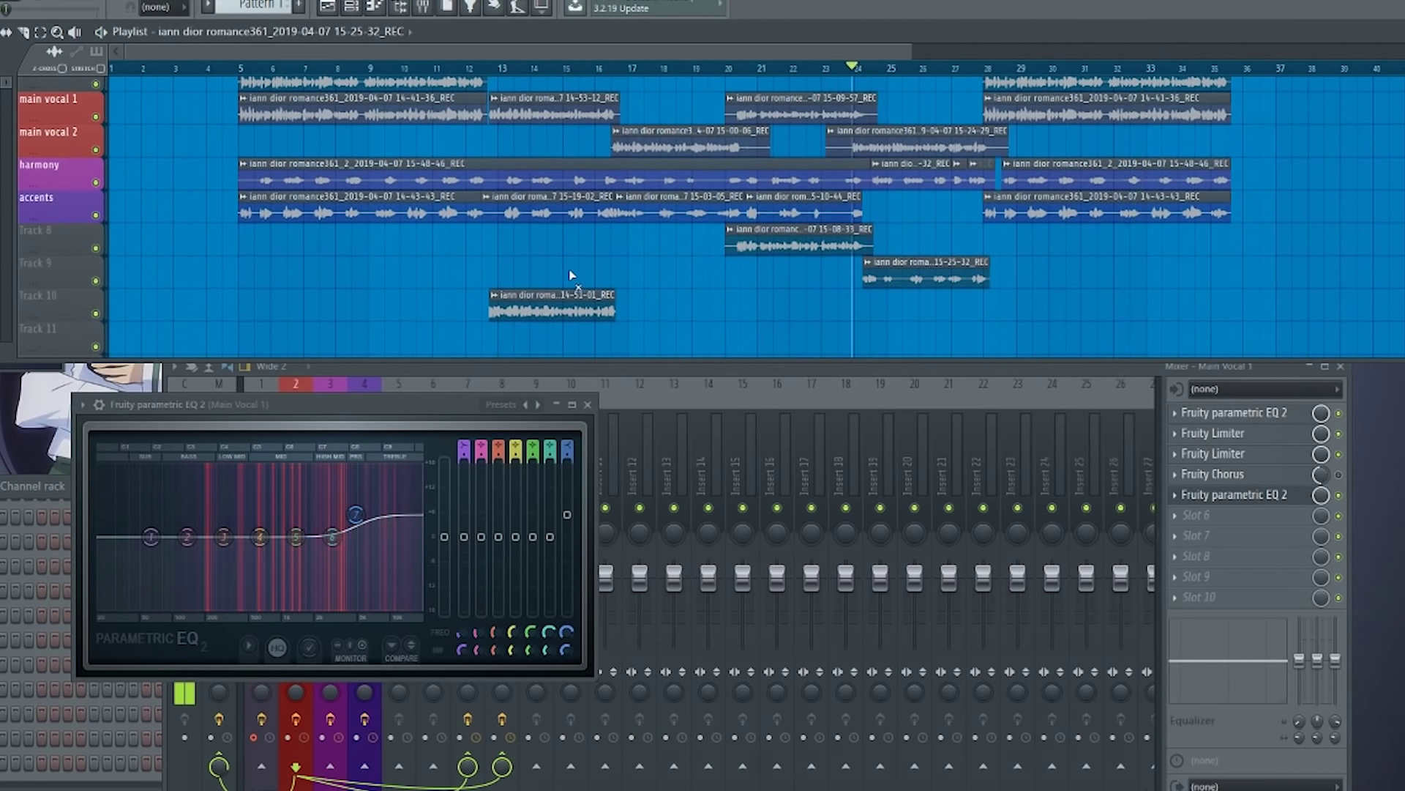
{"action": "scroll", "coordinate": [560, 247], "scroll_direction": "down", "scroll_amount": 1}
{"action": "left_click_drag", "start_coordinate": [602, 324], "coordinate": [584, 297]}
{"action": "key", "text": "shift+Up"}
{"action": "key", "text": "shift+Up"}
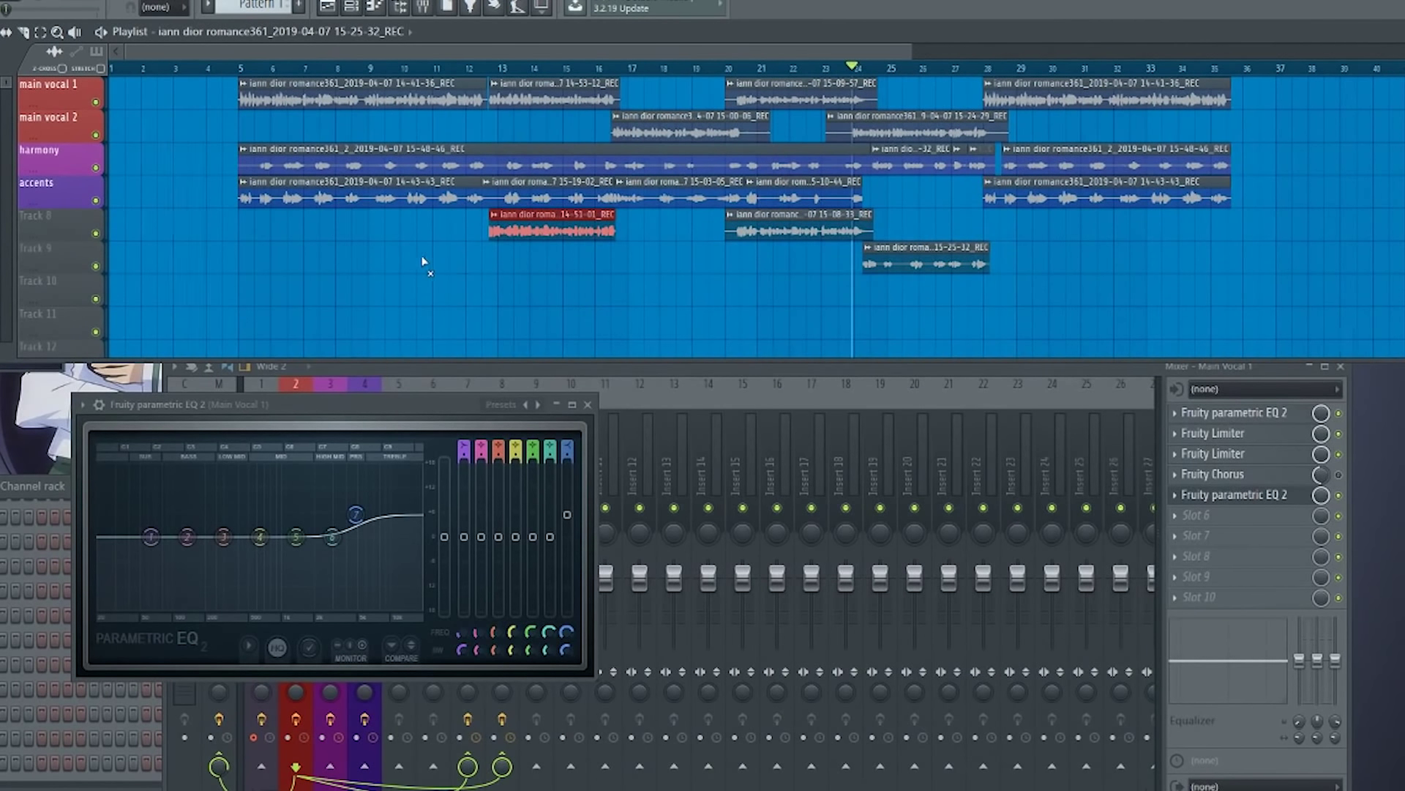
Route the Track 8 clip at about bar 13 to mixer track 2, replay its section and close the parametric EQ window.
{"action": "scroll", "coordinate": [422, 257], "scroll_direction": "up", "scroll_amount": 3}
{"action": "scroll", "coordinate": [505, 274], "scroll_direction": "up", "scroll_amount": 2}
{"action": "left_click_drag", "start_coordinate": [512, 224], "coordinate": [486, 284]}
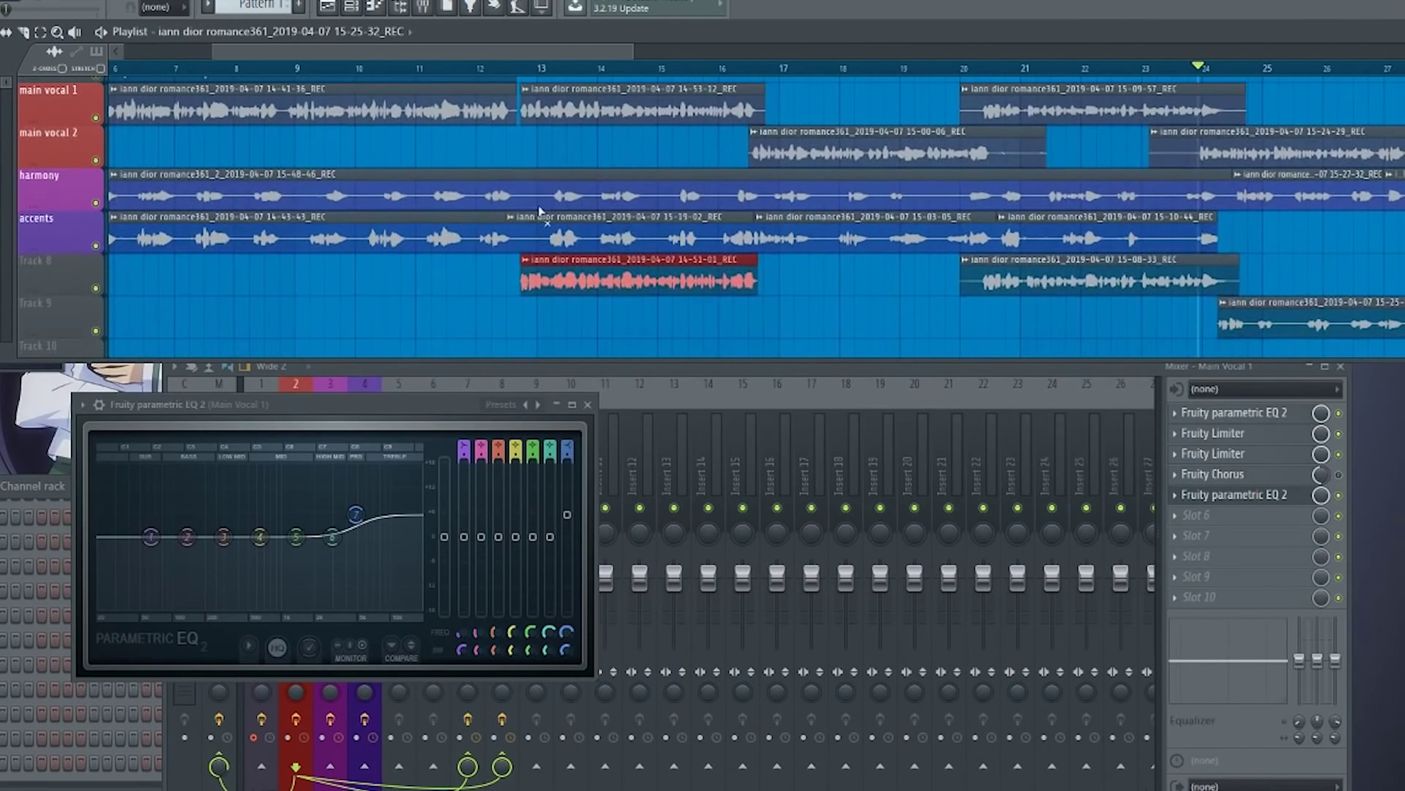
{"action": "key", "text": "space"}
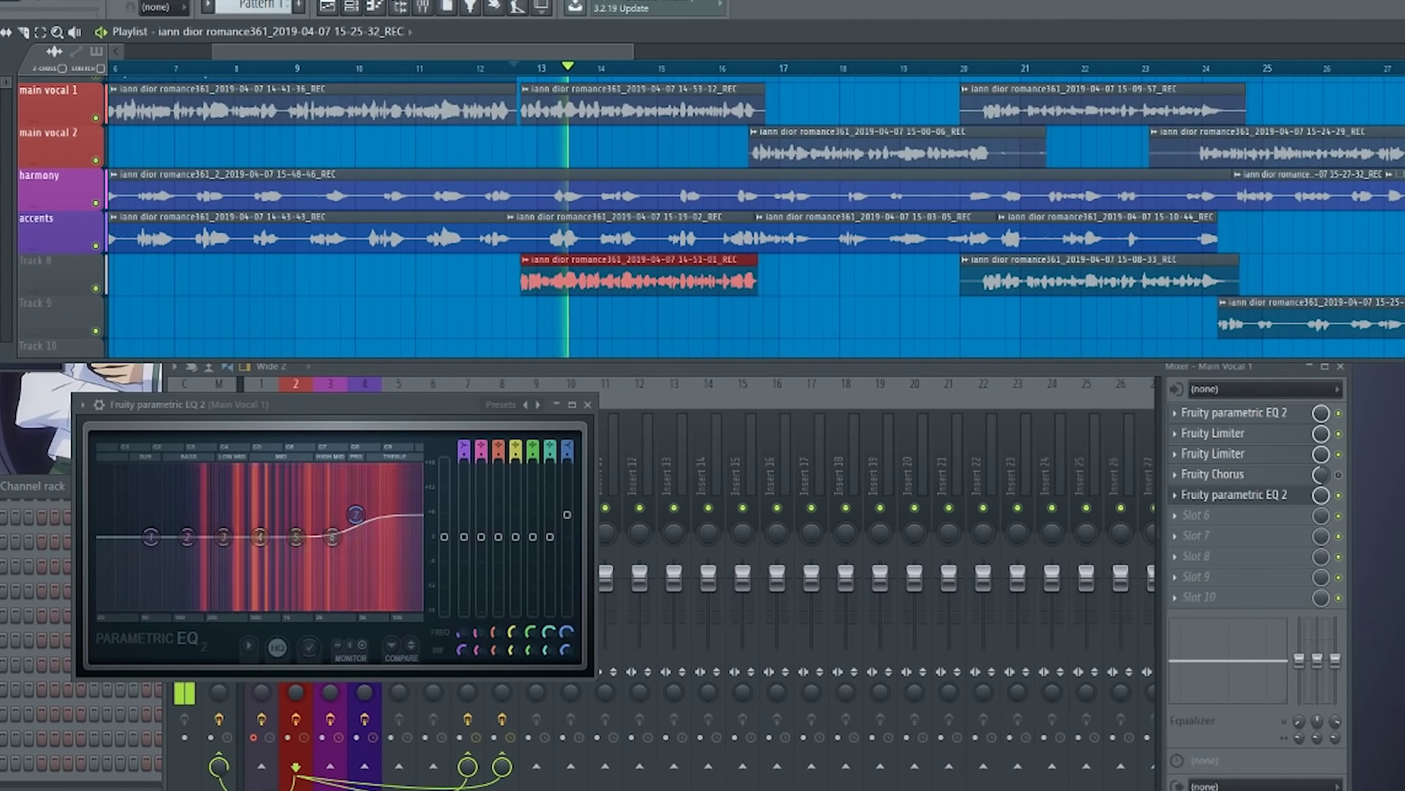
{"action": "double_click", "coordinate": [596, 282]}
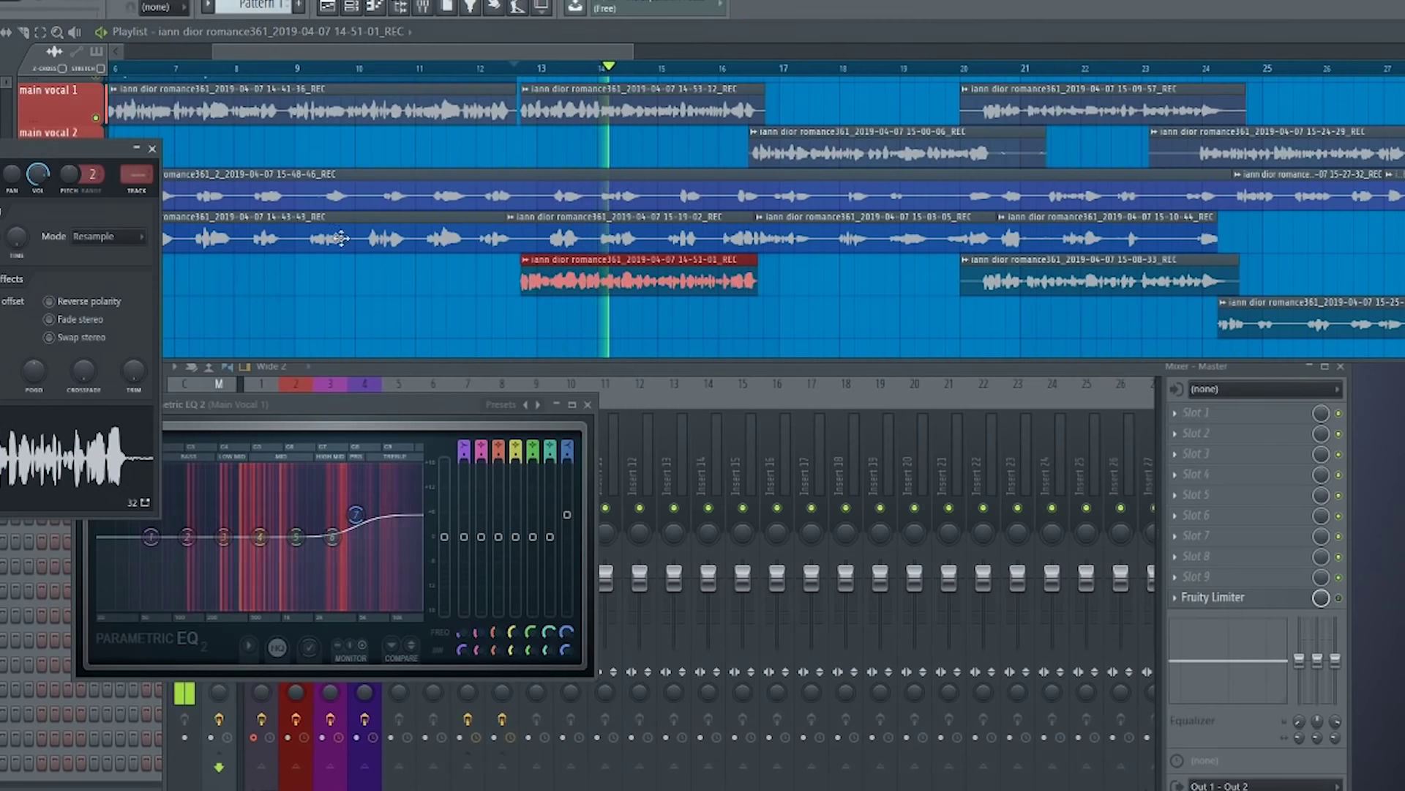
{"action": "left_click_drag", "start_coordinate": [137, 175], "coordinate": [137, 162]}
{"action": "left_click", "coordinate": [153, 149]}
{"action": "key", "text": "space"}
{"action": "key", "text": "space"}
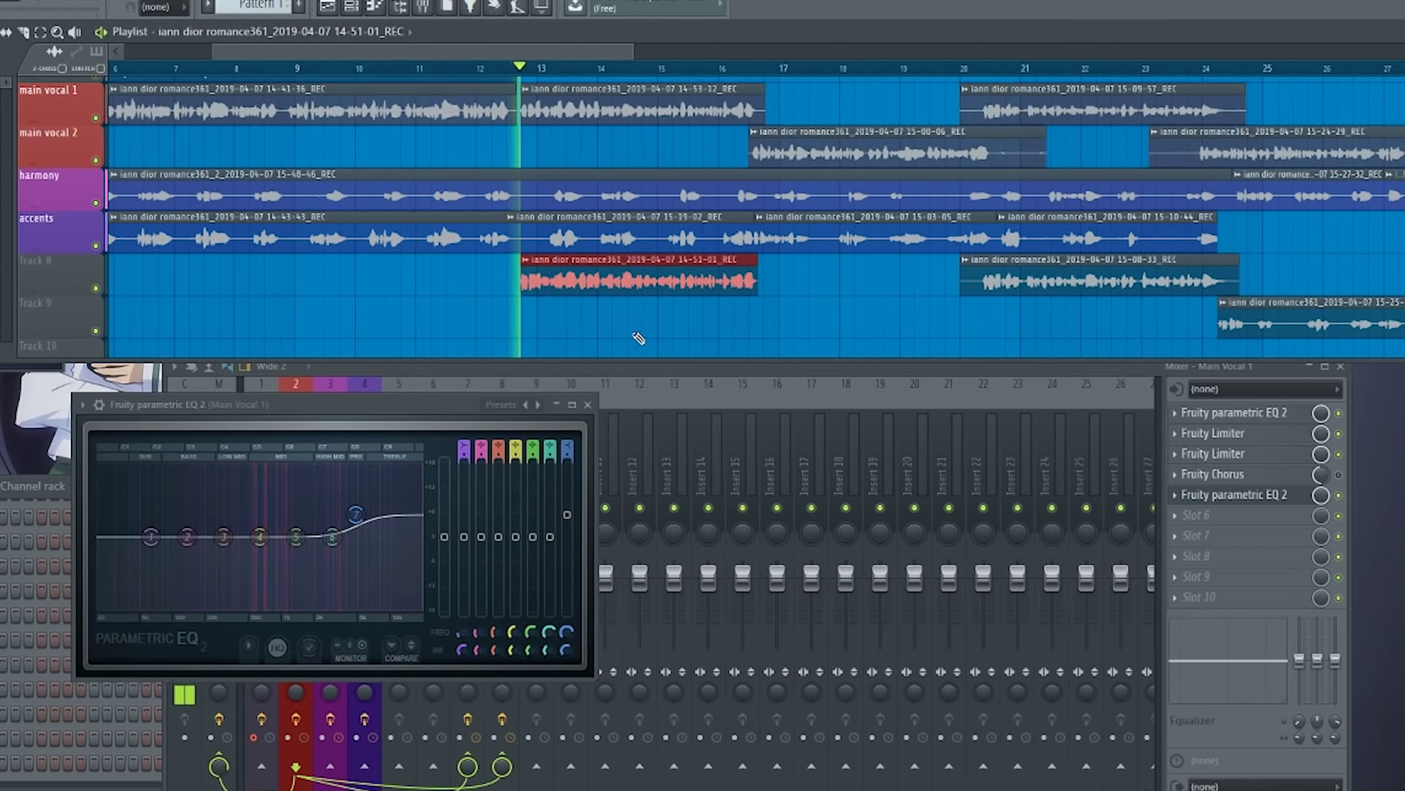
{"action": "left_click", "coordinate": [587, 404]}
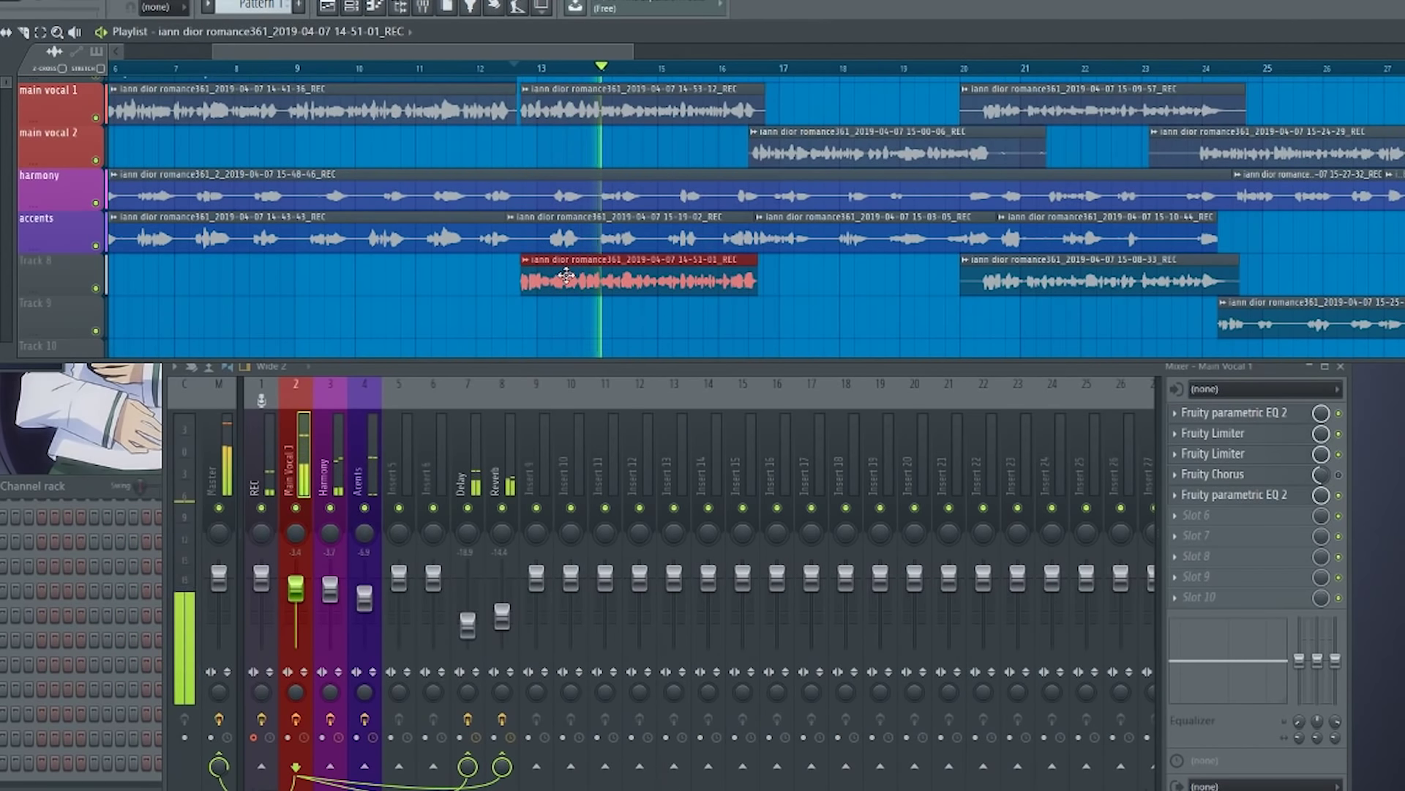
Try the 14-51-01 clip on mixer track 3, the Harmony track, and restart playback from just before bar 13.
{"action": "double_click", "coordinate": [566, 276]}
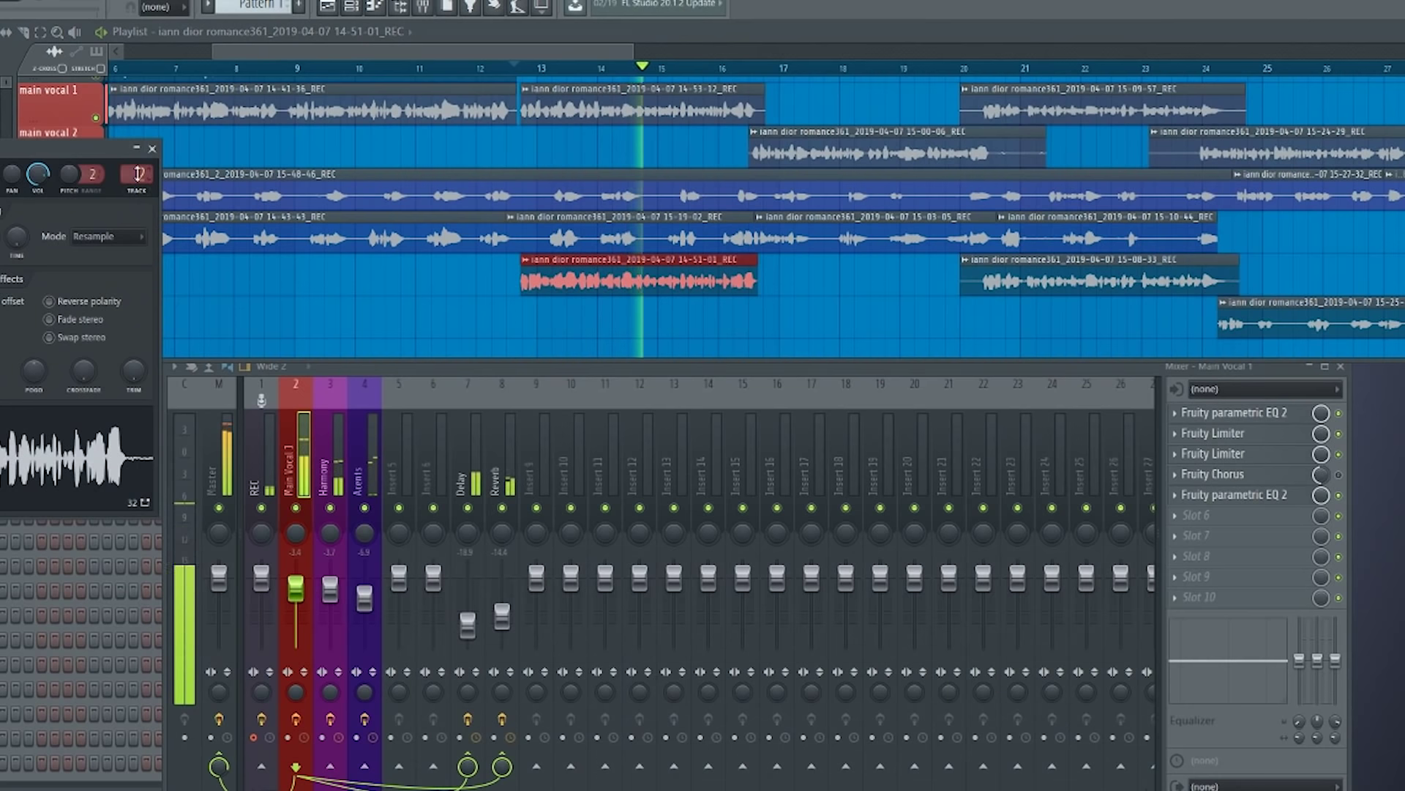
{"action": "left_click_drag", "start_coordinate": [138, 174], "coordinate": [138, 168]}
{"action": "key", "text": "space"}
{"action": "key", "text": "space"}
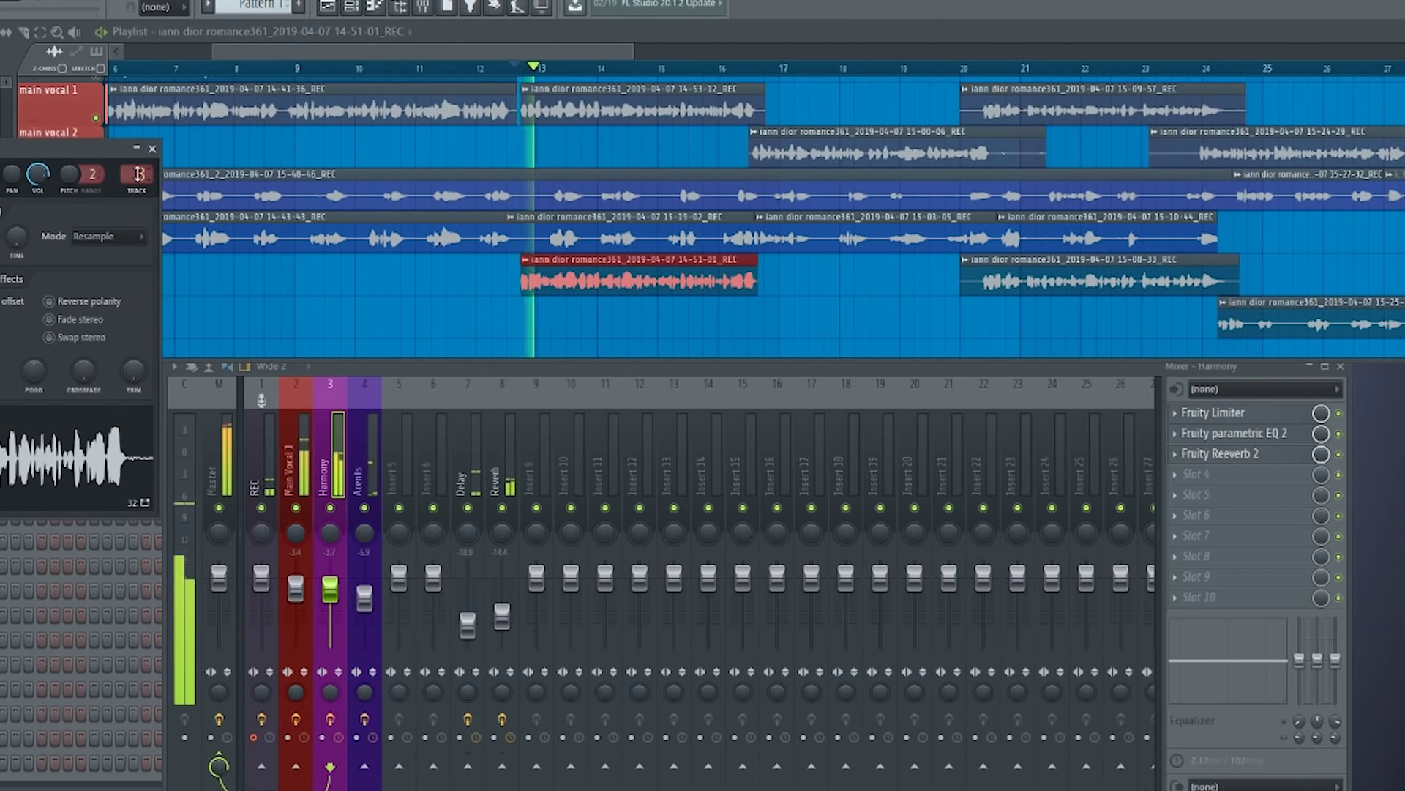
Try the 14-51-01 clip on mixer track 4, the accents track, and listen from just before bar 13 to about bar 18.
{"action": "scroll", "coordinate": [138, 174], "scroll_direction": "up", "scroll_amount": 1}
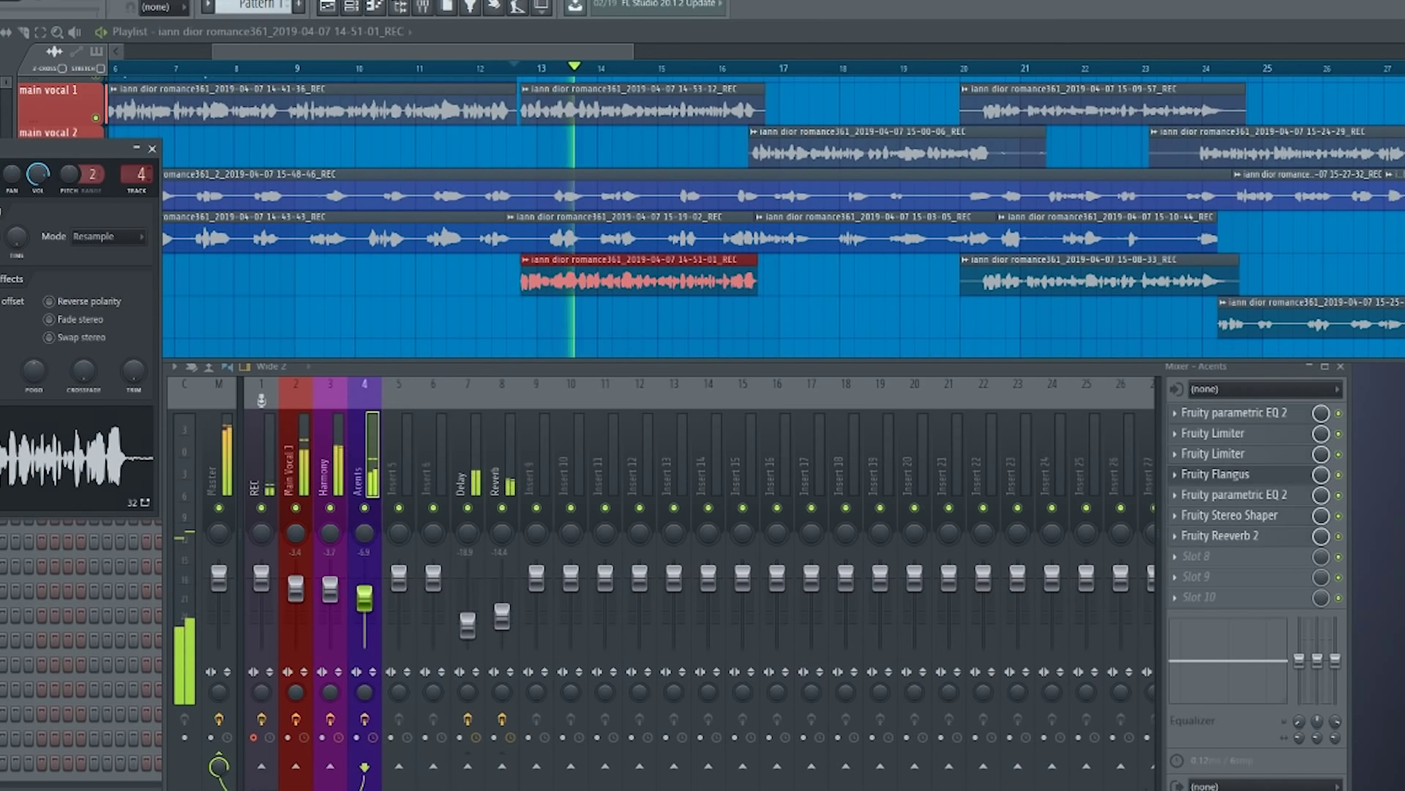
{"action": "key", "text": "space"}
{"action": "key", "text": "space"}
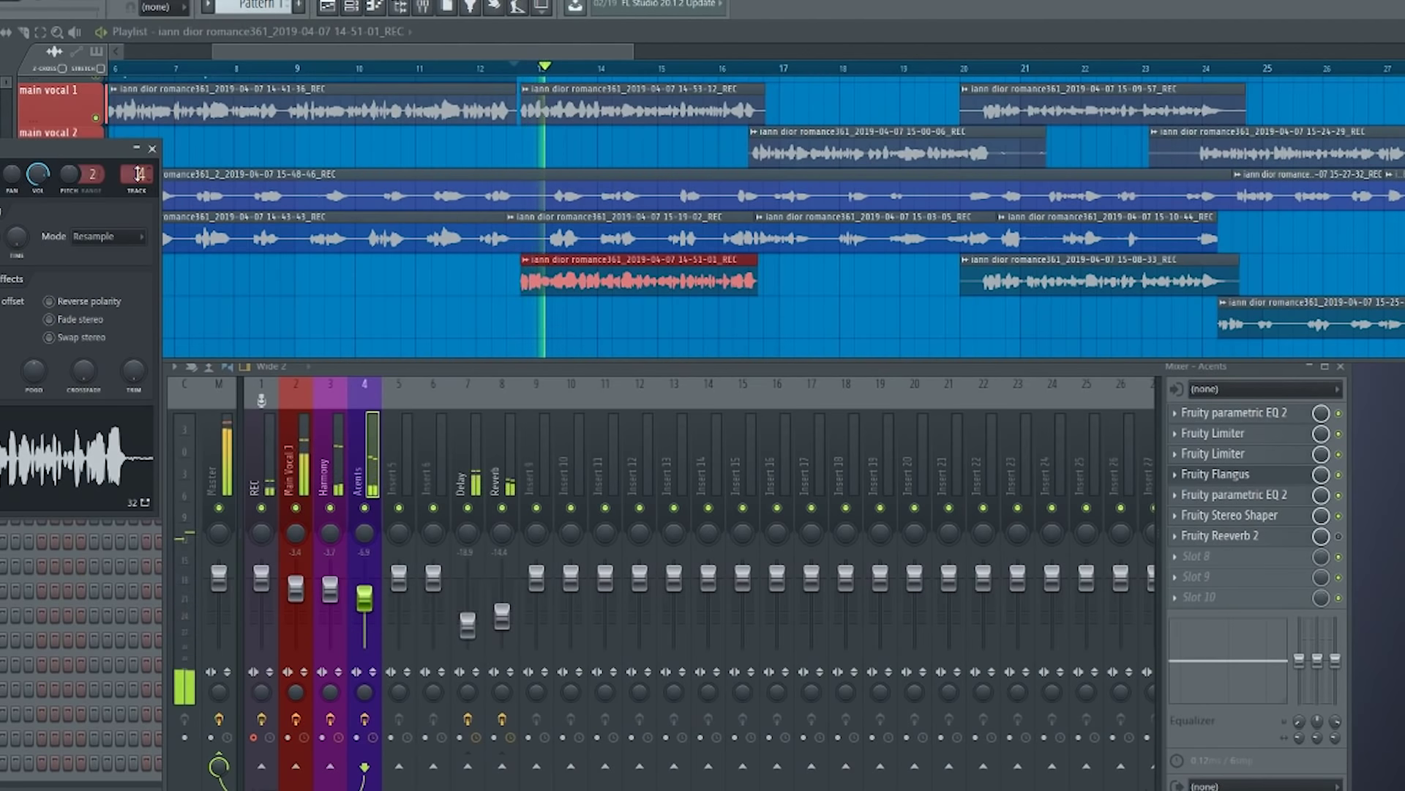
{"action": "left_click", "coordinate": [151, 150]}
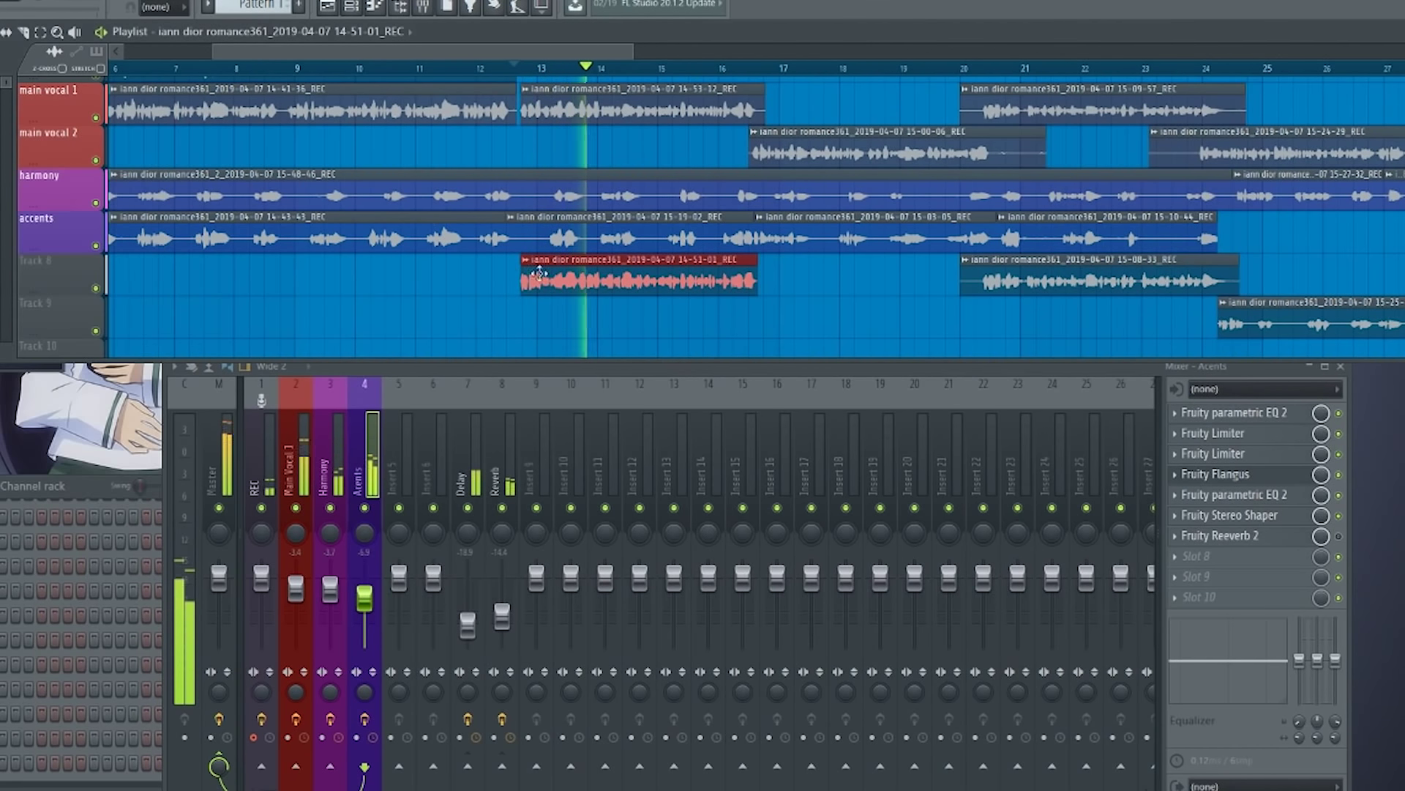
{"action": "scroll", "coordinate": [724, 319], "scroll_direction": "down", "scroll_amount": 1}
{"action": "scroll", "coordinate": [762, 324], "scroll_direction": "up", "scroll_amount": 1}
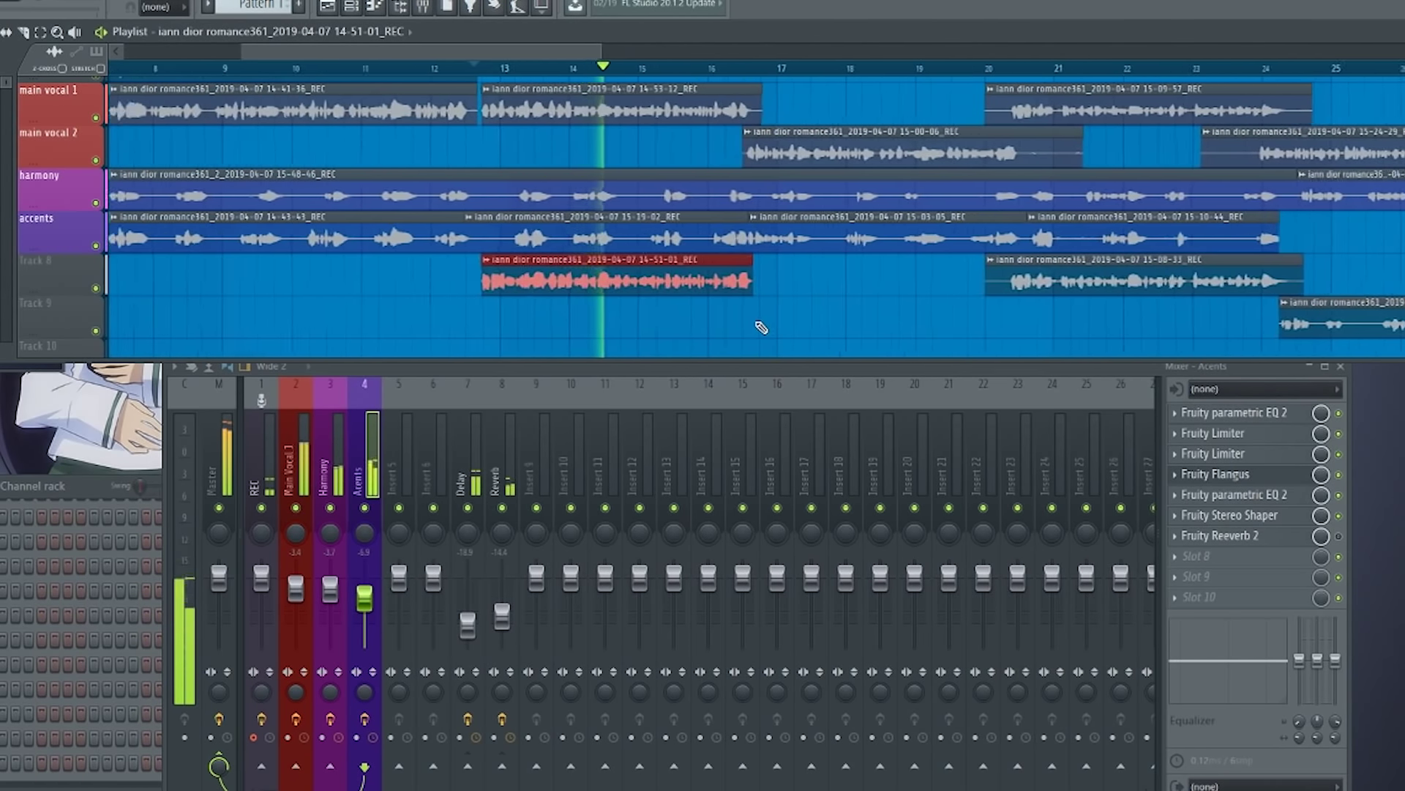
{"action": "left_click_drag", "start_coordinate": [762, 324], "coordinate": [728, 313]}
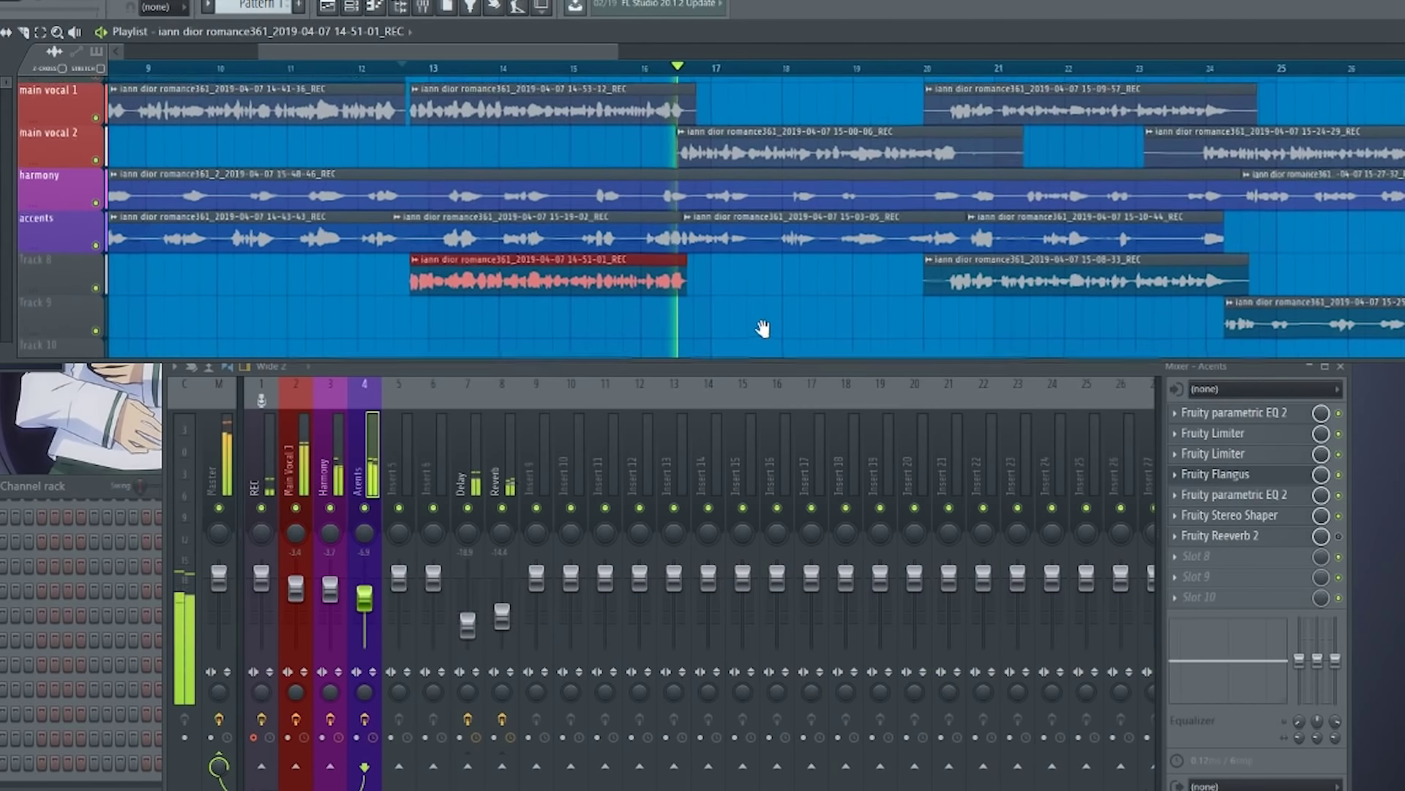
{"action": "left_click_drag", "start_coordinate": [757, 327], "coordinate": [615, 314]}
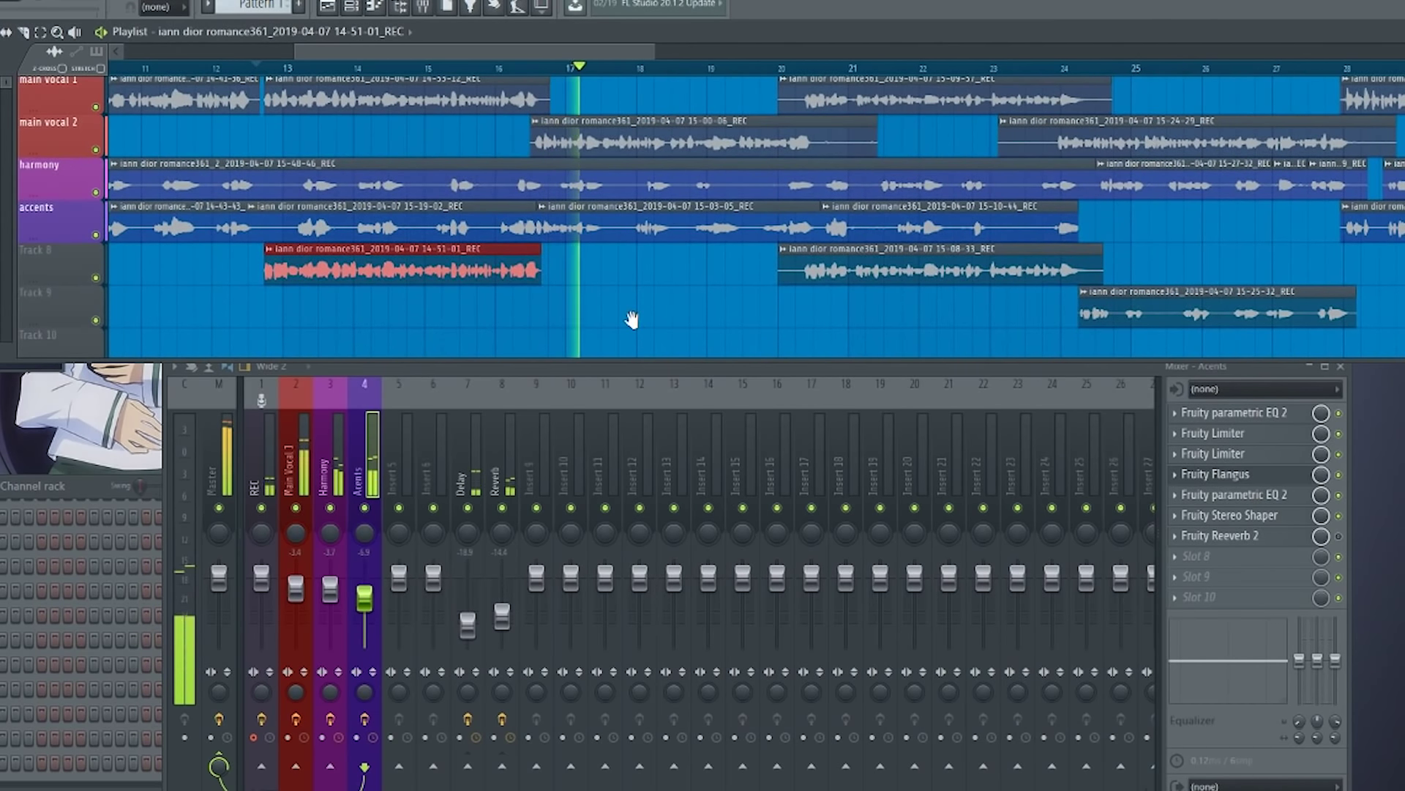
{"action": "left_click_drag", "start_coordinate": [638, 327], "coordinate": [706, 314]}
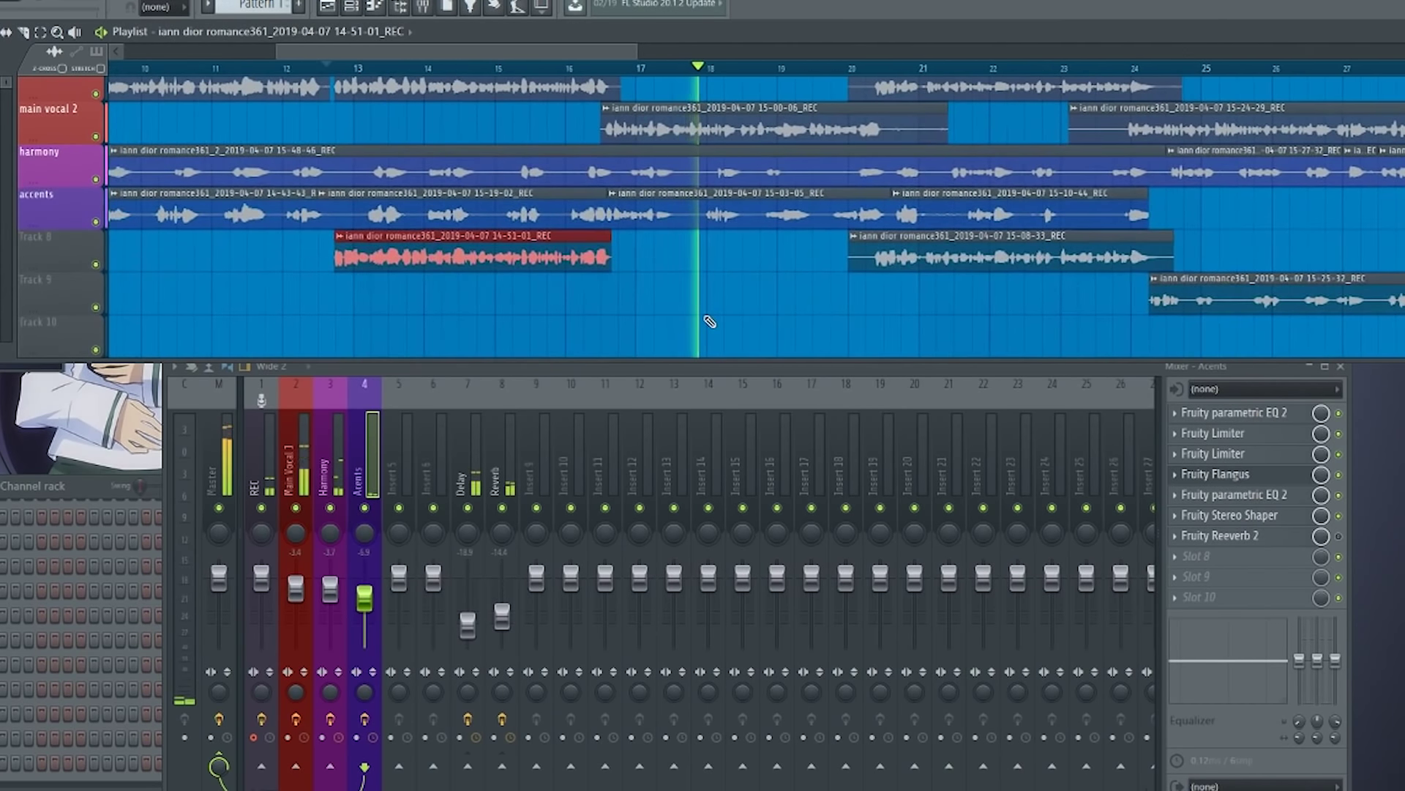
{"action": "key", "text": "space"}
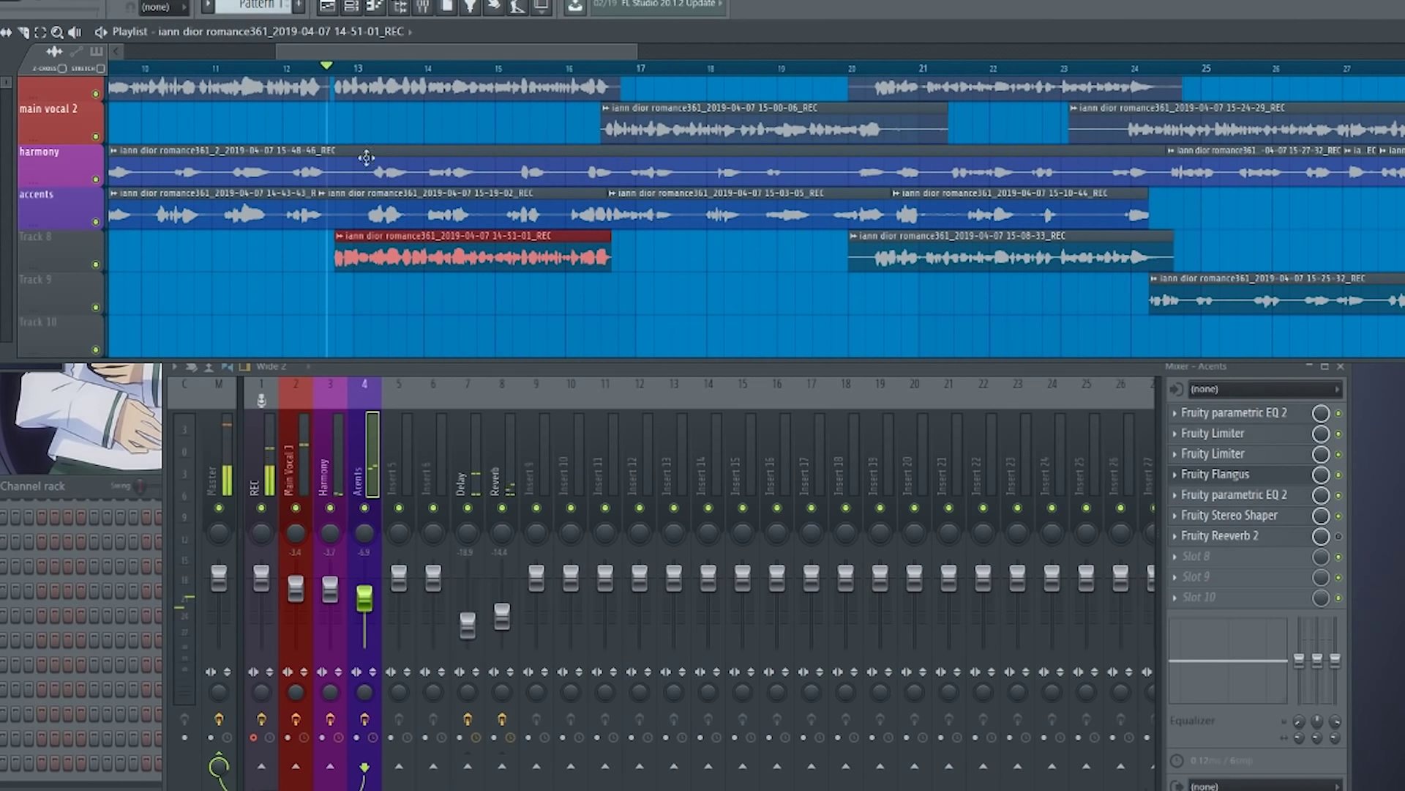
Route the 14-51-01 clip back to mixer track 2, Main Vocal 1, and close its channel settings.
{"action": "double_click", "coordinate": [411, 268]}
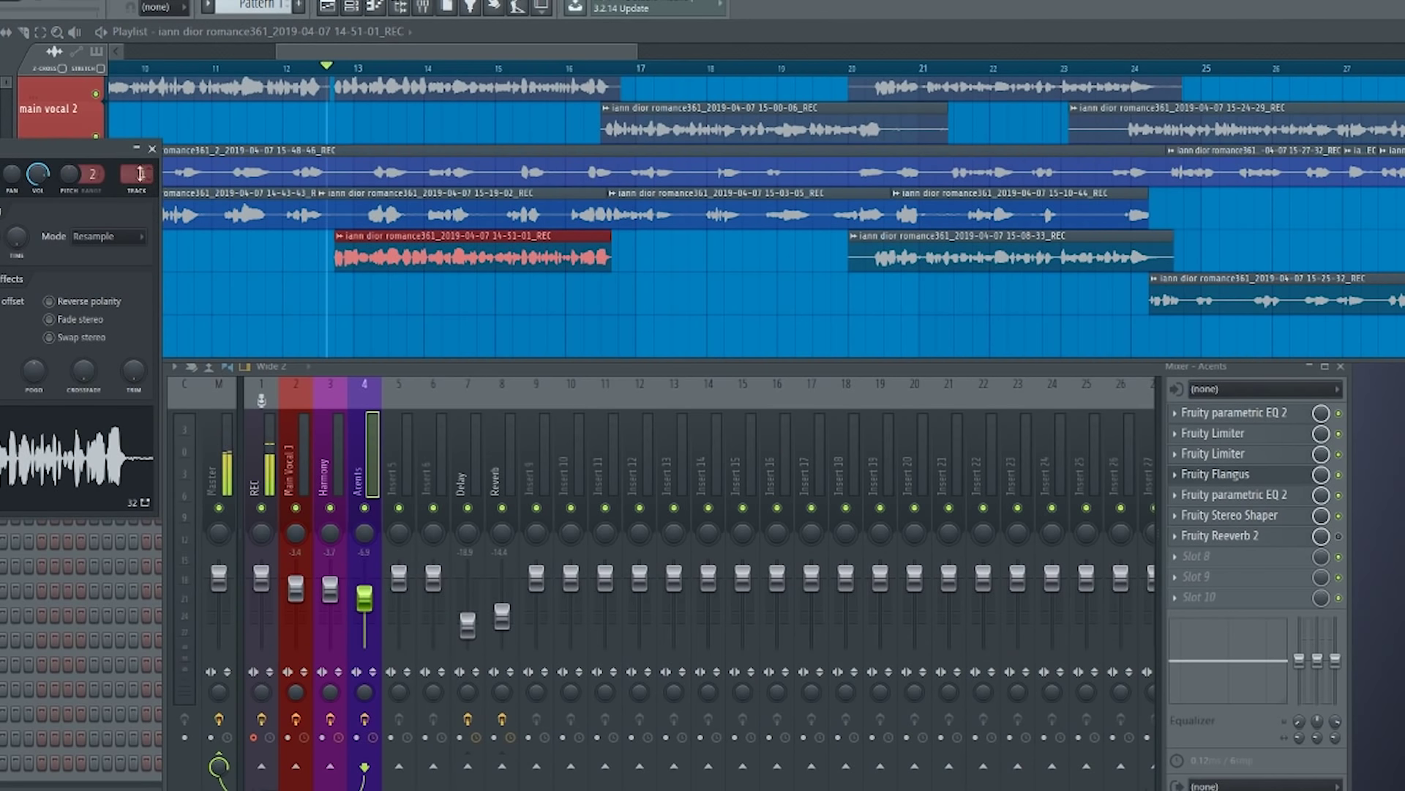
{"action": "left_click_drag", "start_coordinate": [140, 174], "coordinate": [139, 168]}
{"action": "left_click", "coordinate": [152, 149]}
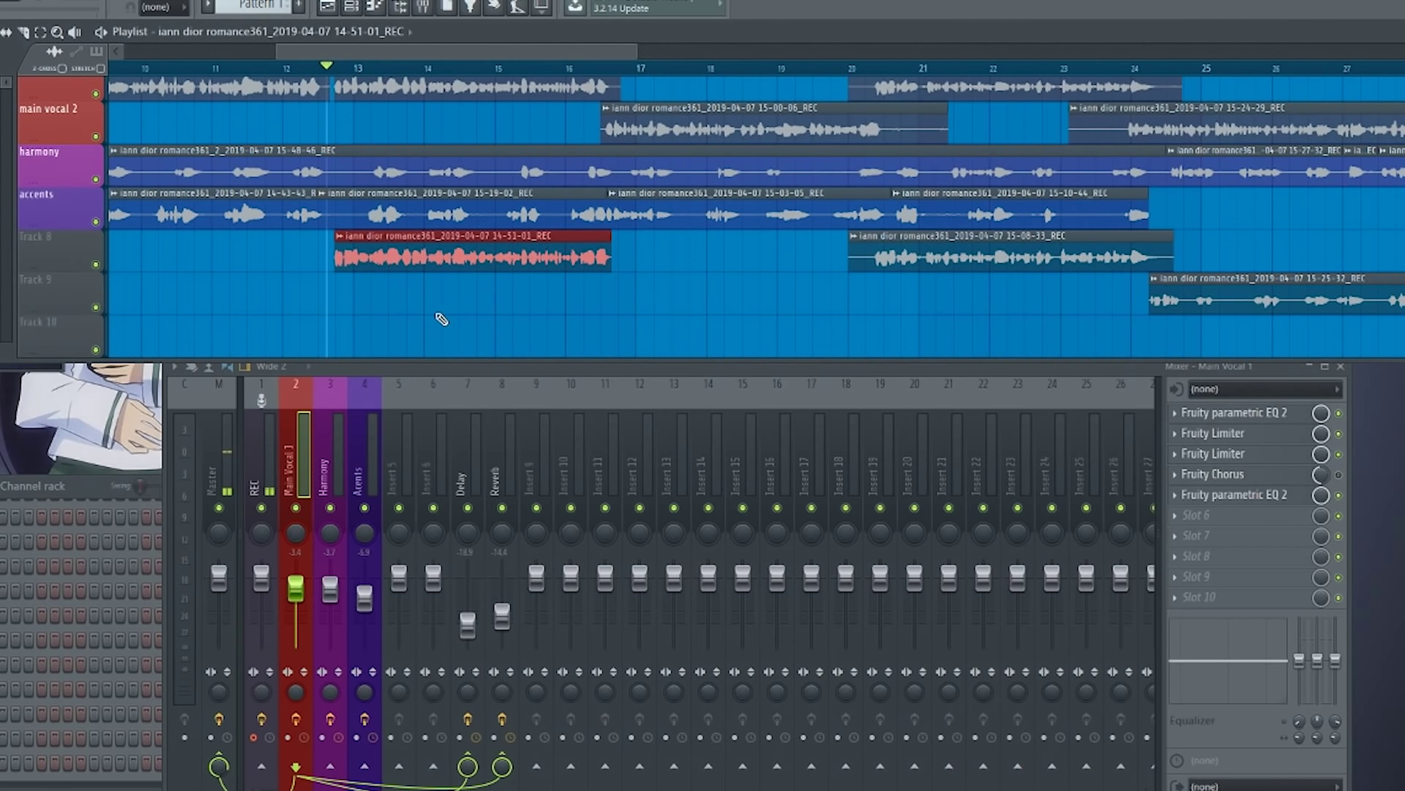
Review the full vocal arrangement and set the playback start at about bar 3, ahead of the first vocal clips.
{"action": "scroll", "coordinate": [441, 319], "scroll_direction": "down", "scroll_amount": 3}
{"action": "scroll", "coordinate": [439, 322], "scroll_direction": "down", "scroll_amount": 3}
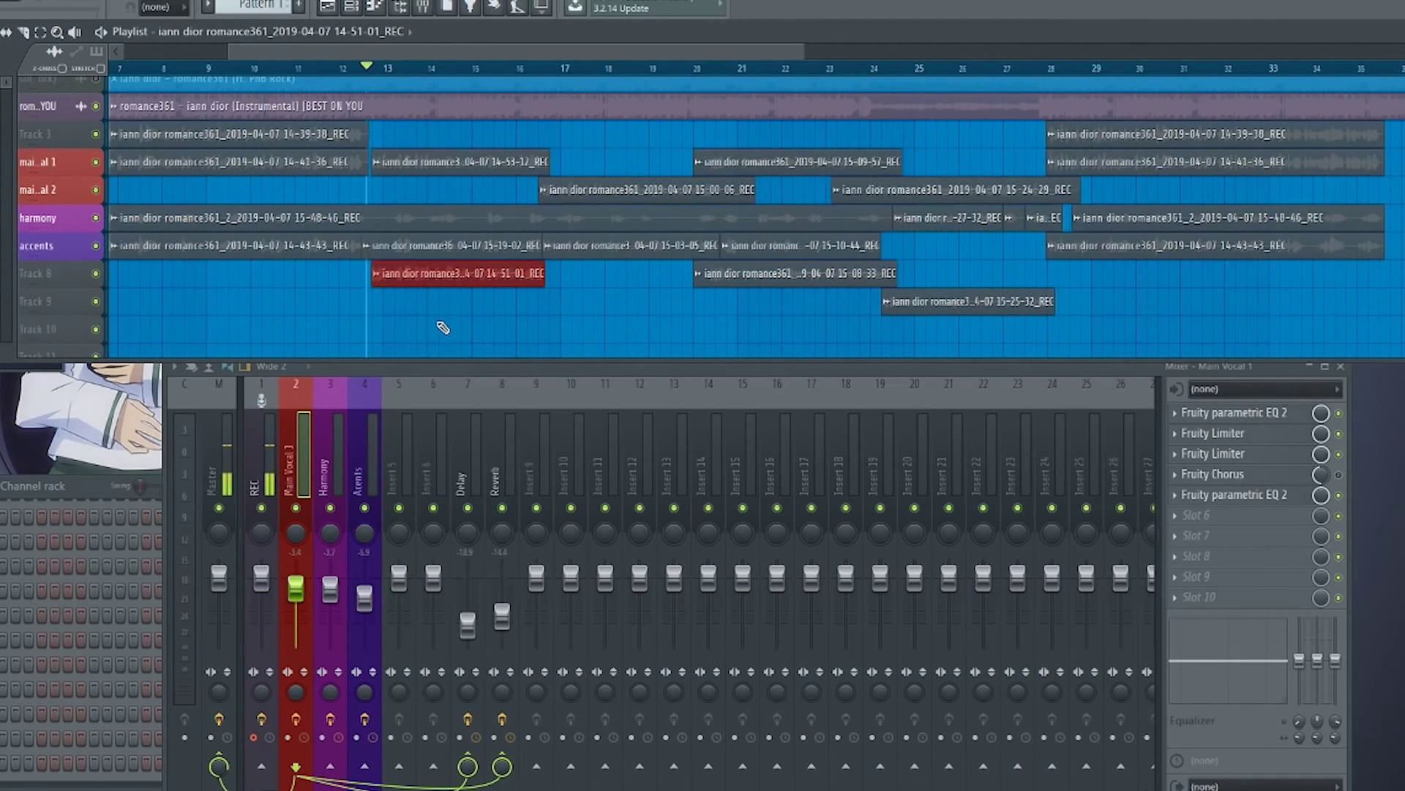
{"action": "scroll", "coordinate": [443, 327], "scroll_direction": "up", "scroll_amount": 2}
{"action": "left_click_drag", "start_coordinate": [437, 326], "coordinate": [680, 249]}
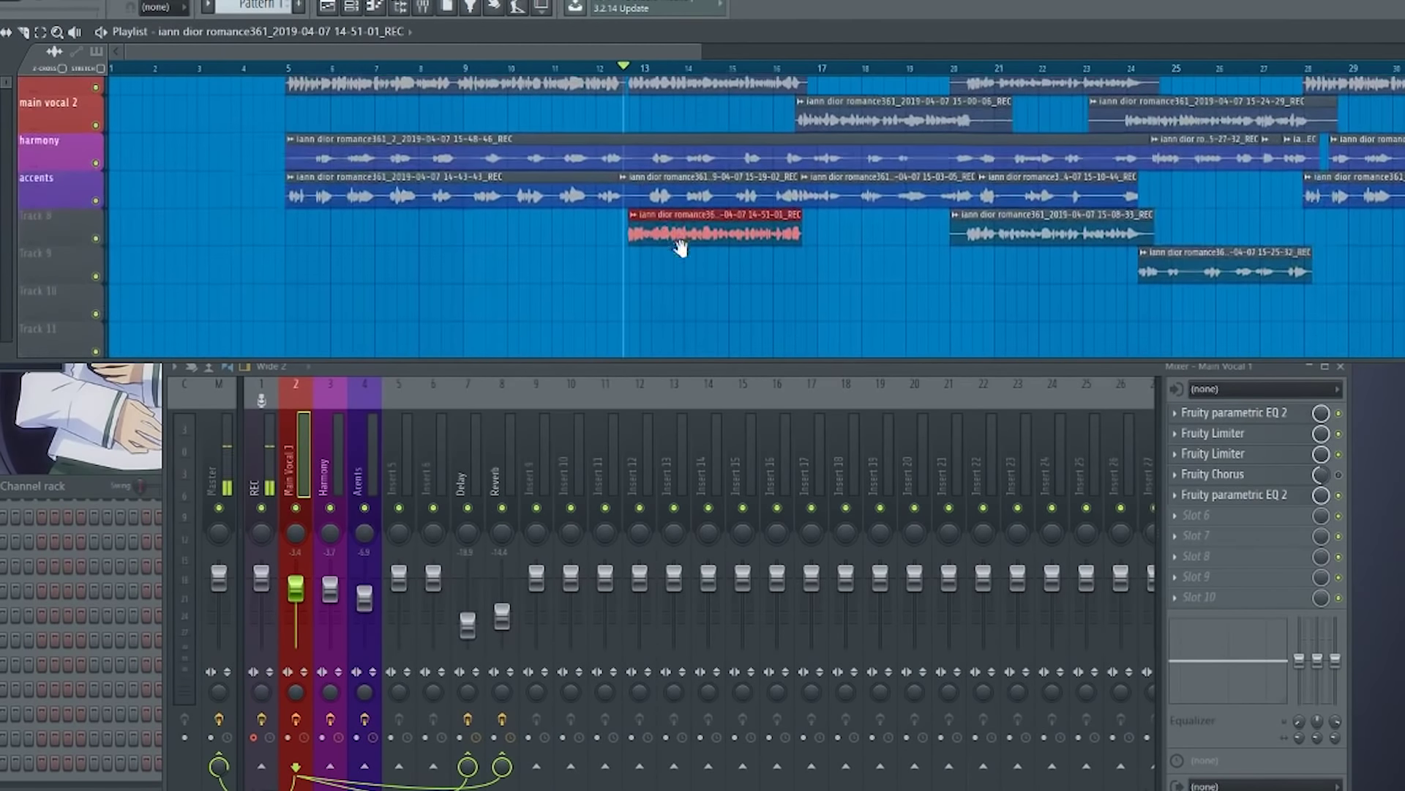
{"action": "scroll", "coordinate": [680, 249], "scroll_direction": "up", "scroll_amount": 3}
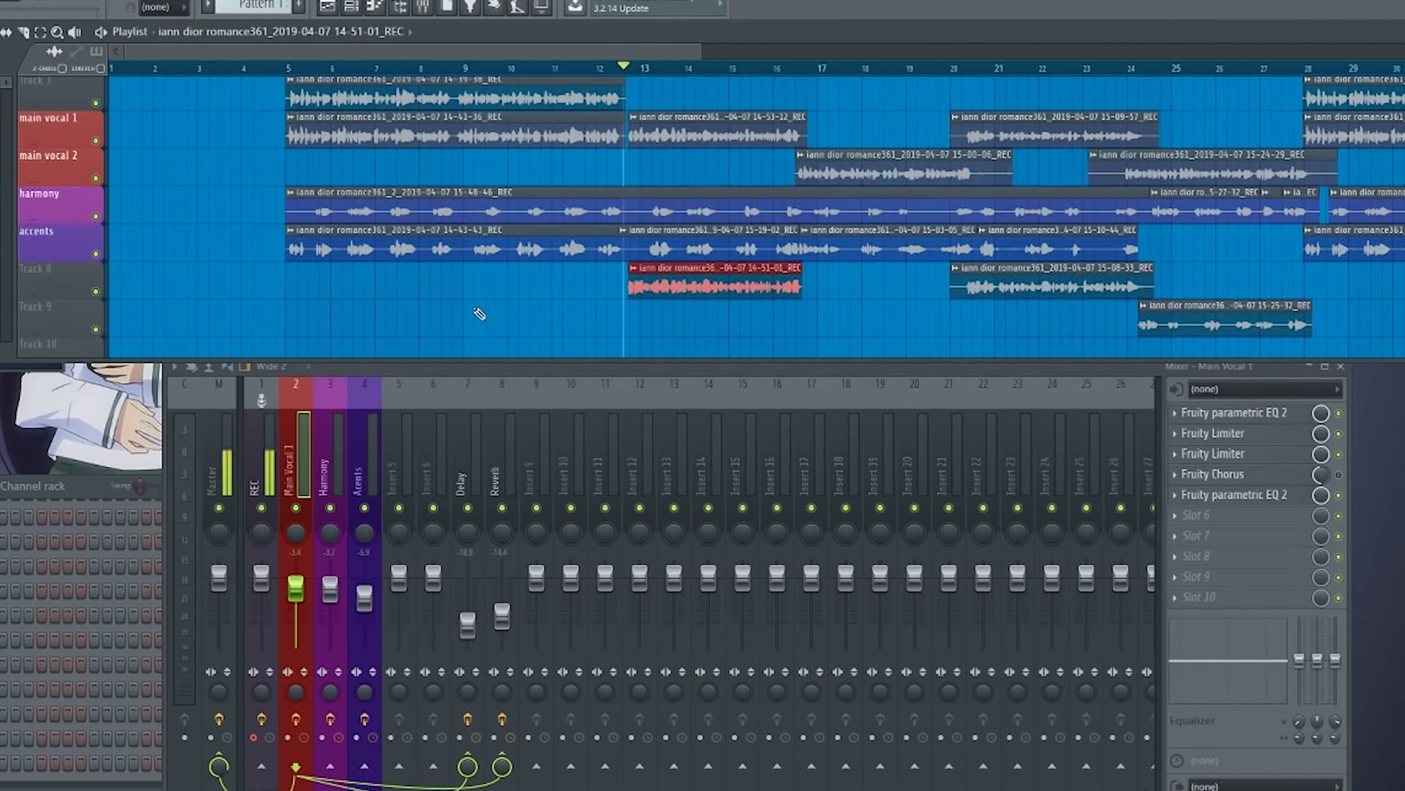
{"action": "left_click_drag", "start_coordinate": [479, 313], "coordinate": [489, 337]}
{"action": "left_click_drag", "start_coordinate": [371, 184], "coordinate": [369, 188]}
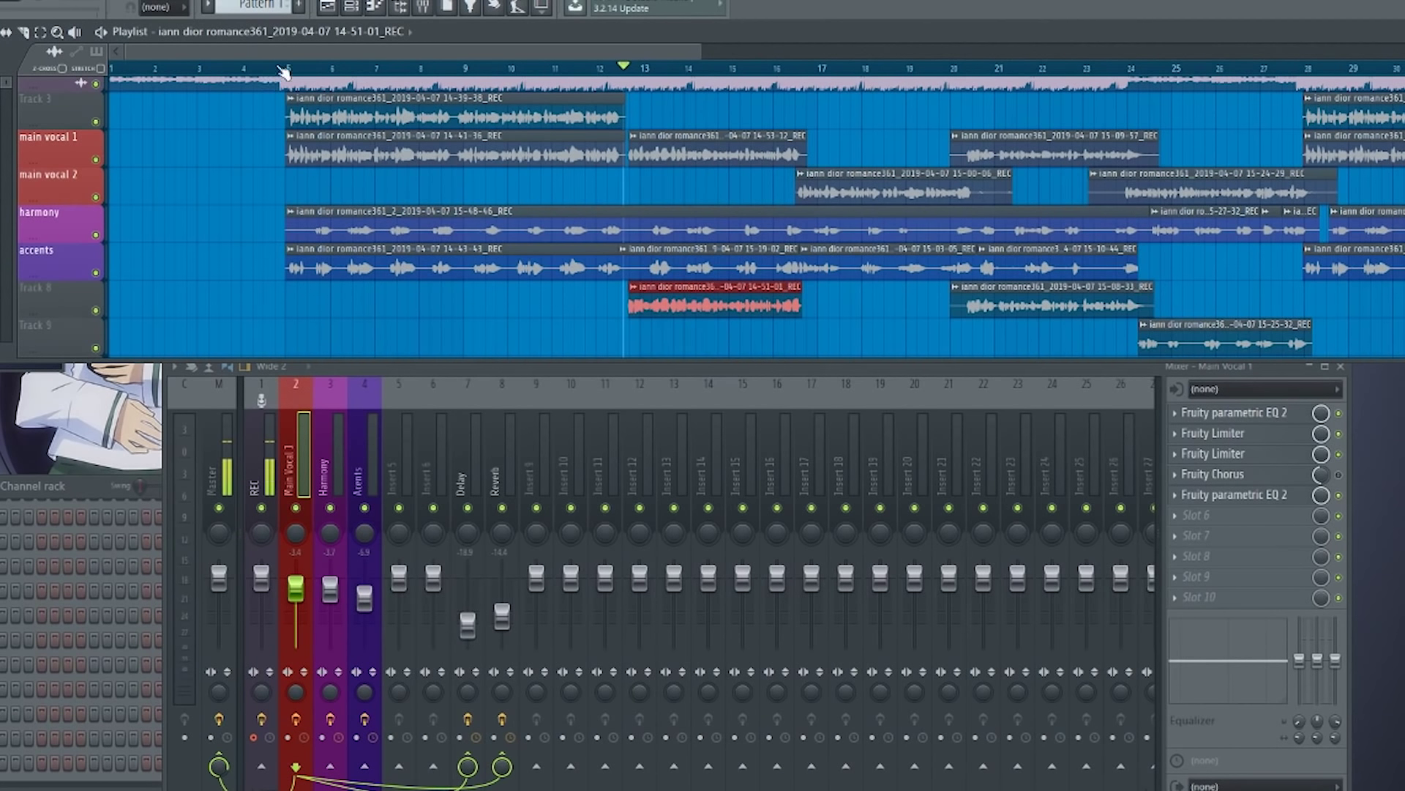
{"action": "key", "text": "space"}
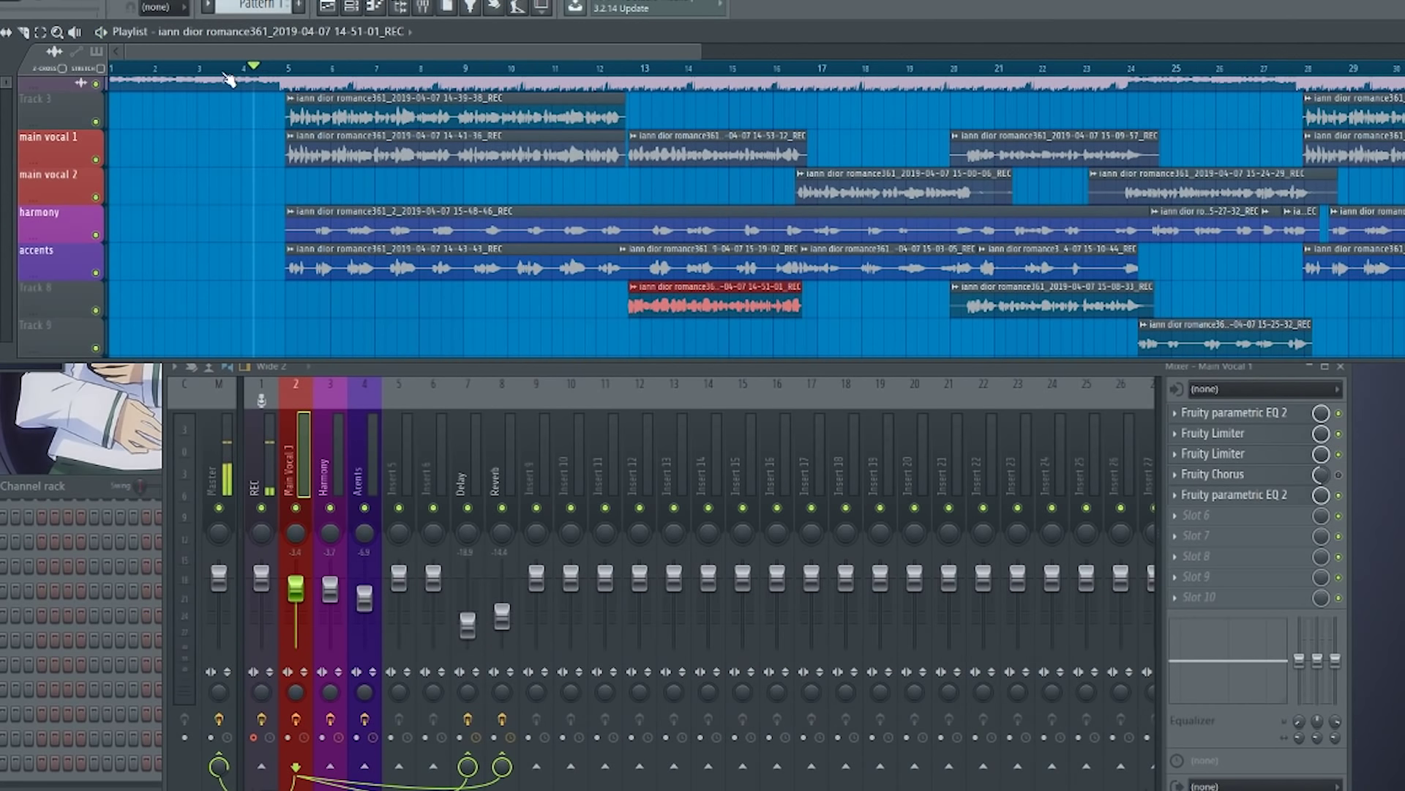
{"action": "scroll", "coordinate": [220, 183], "scroll_direction": "down", "scroll_amount": 5}
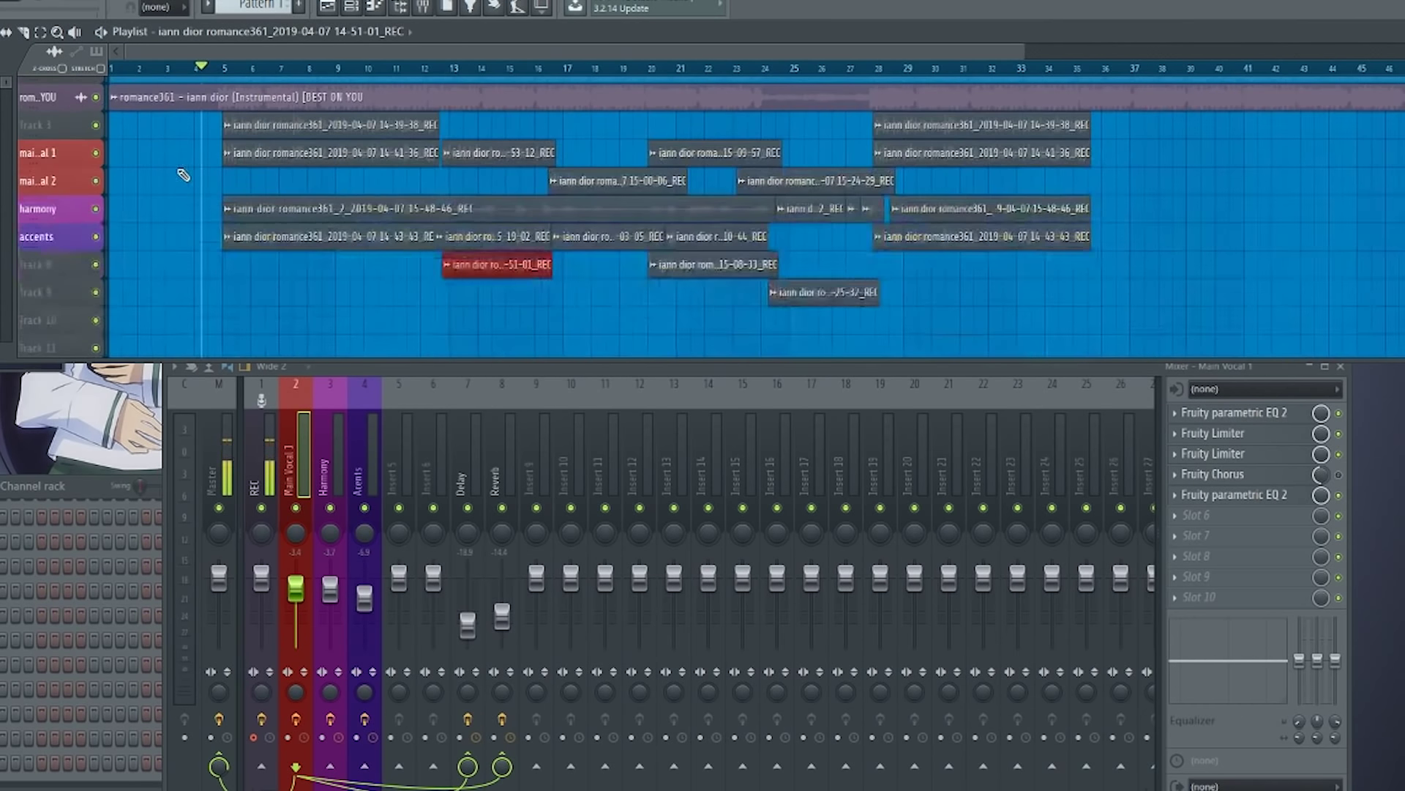
{"action": "scroll", "coordinate": [171, 180], "scroll_direction": "up", "scroll_amount": 1}
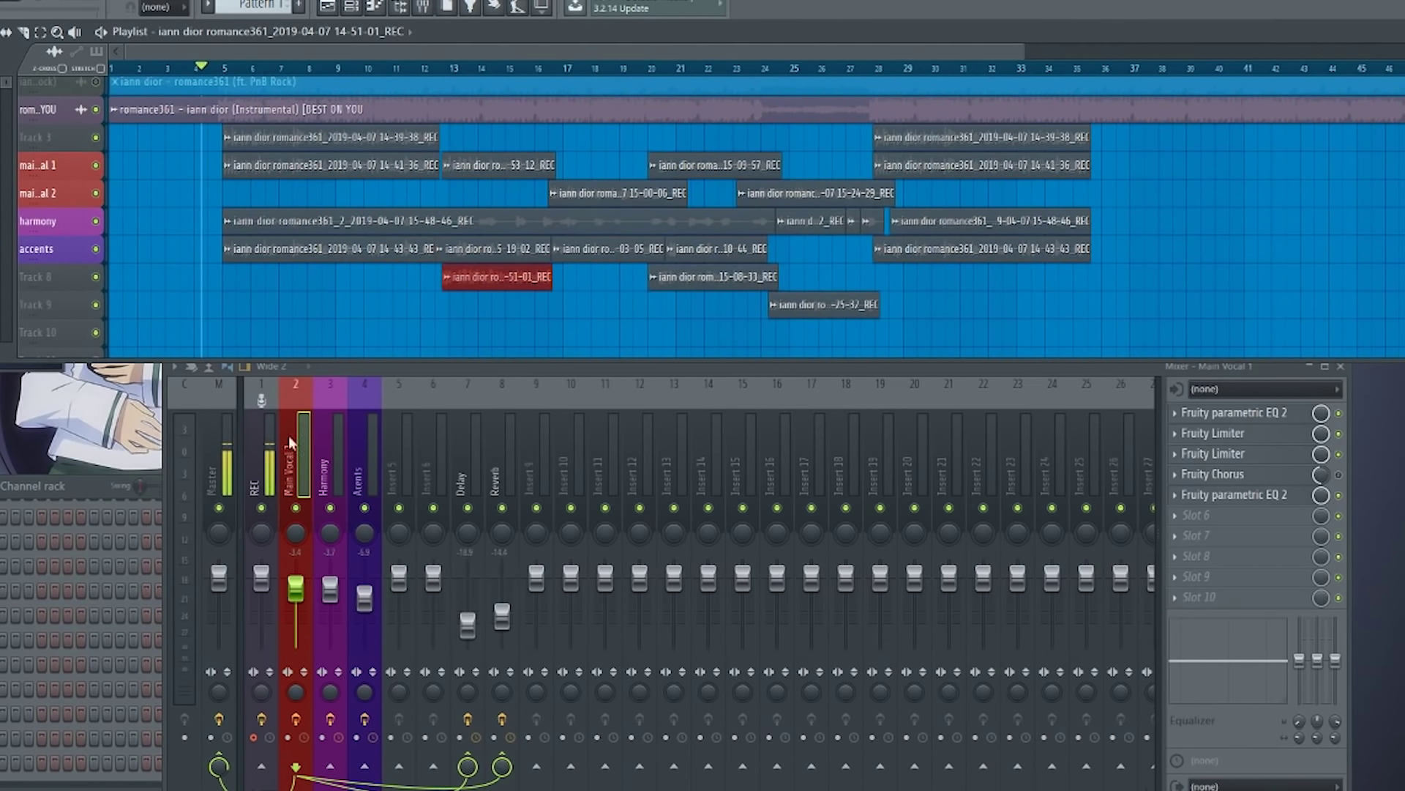
{"action": "scroll", "coordinate": [467, 308], "scroll_direction": "down", "scroll_amount": 1}
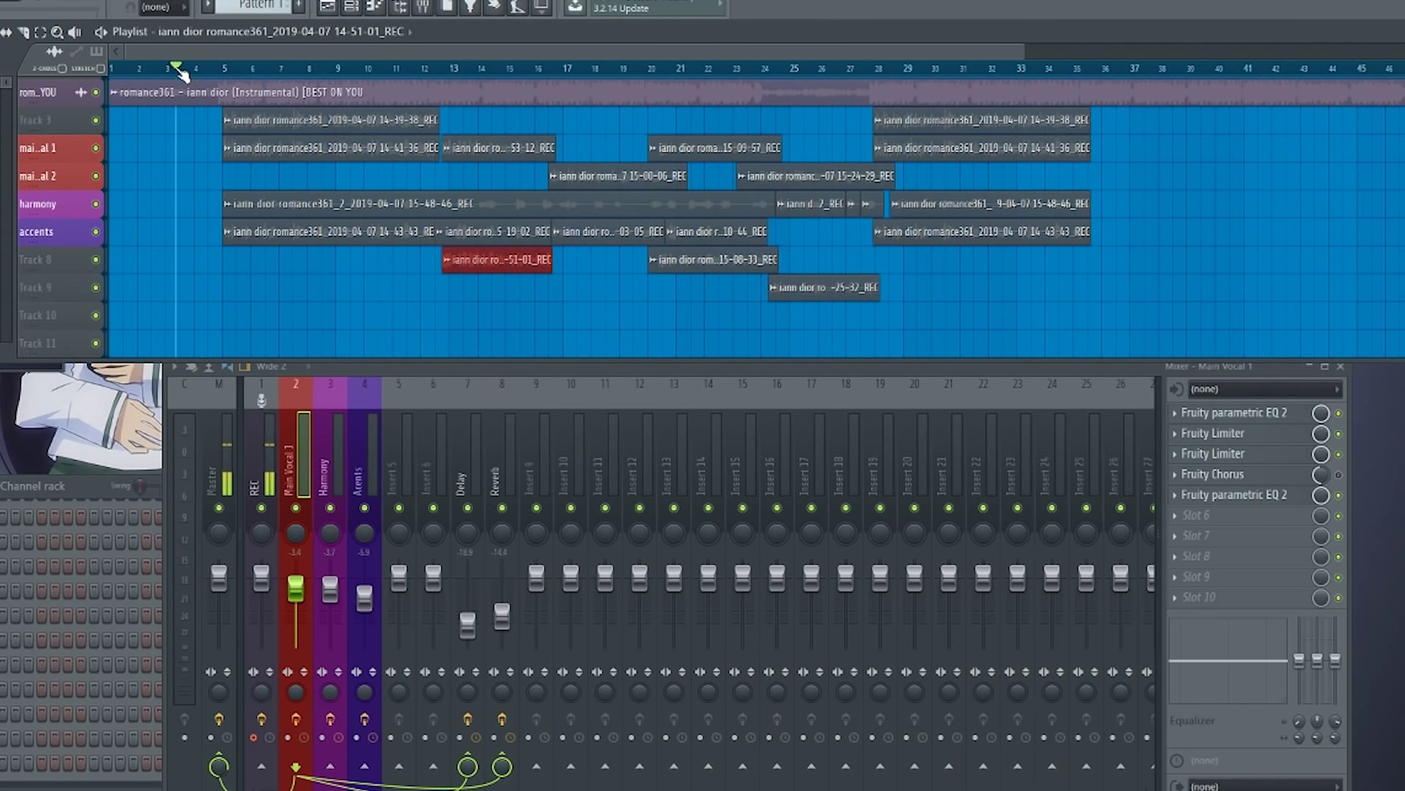
Mute the REC mixer track and lower the accents and Harmony faders slightly during playback.
{"action": "left_click", "coordinate": [262, 510]}
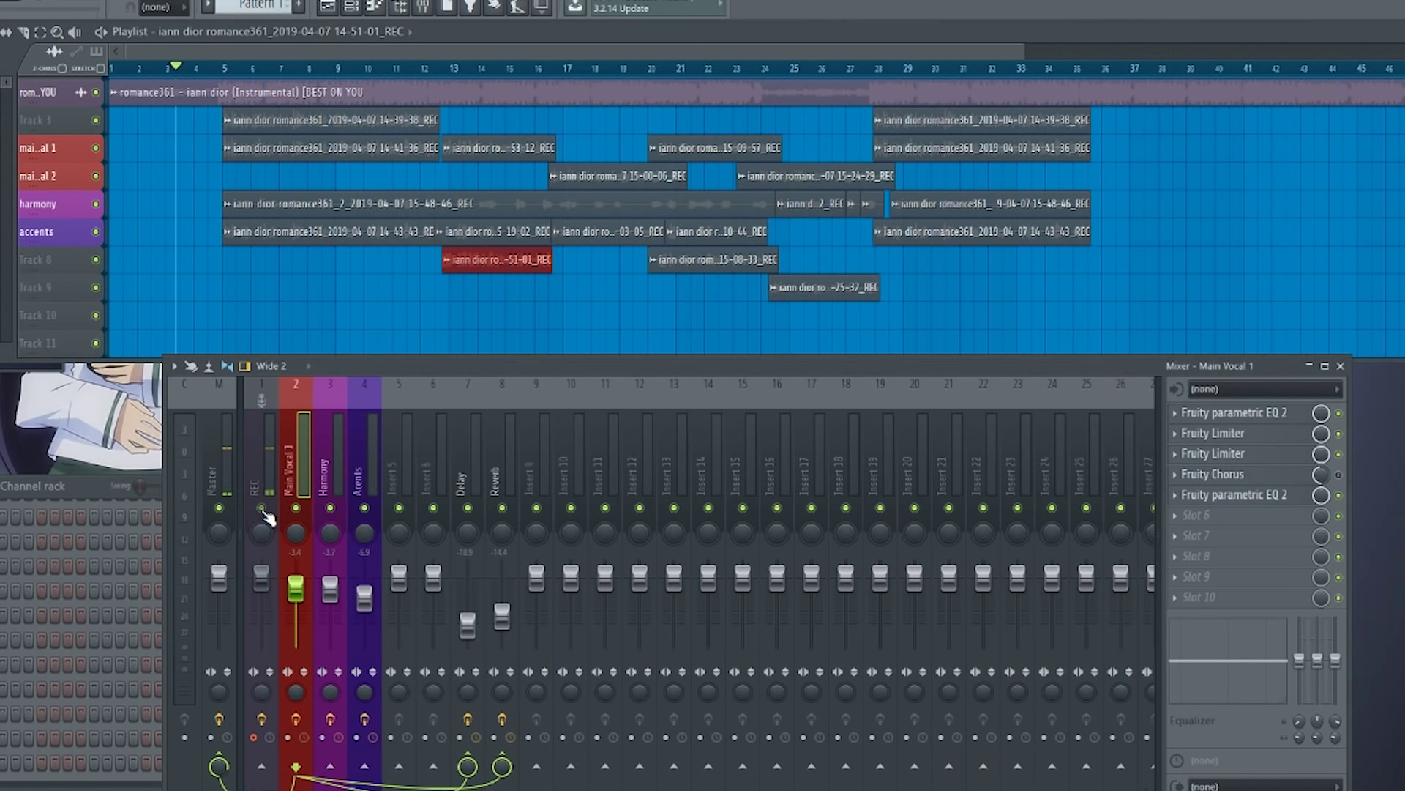
{"action": "left_click", "coordinate": [227, 481]}
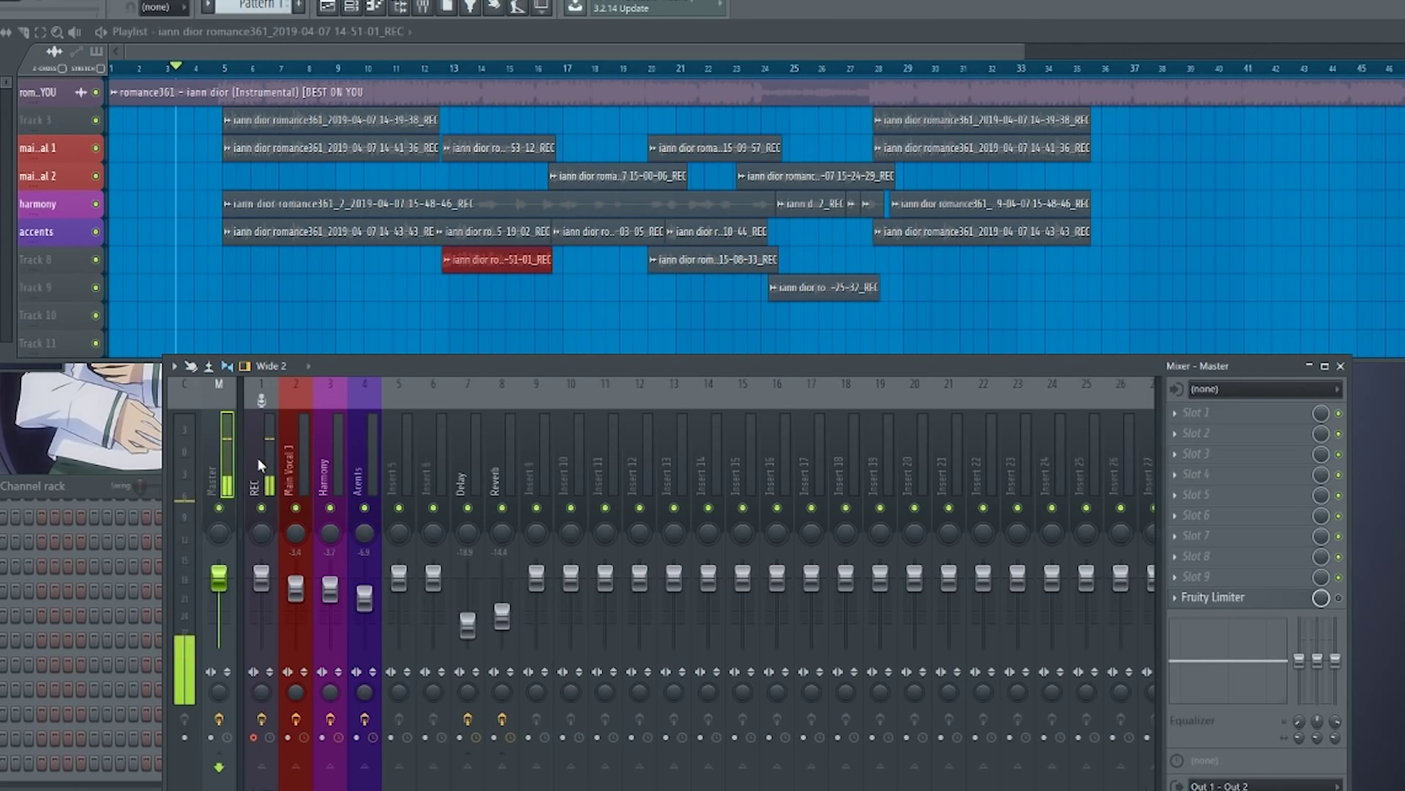
{"action": "left_click", "coordinate": [257, 461]}
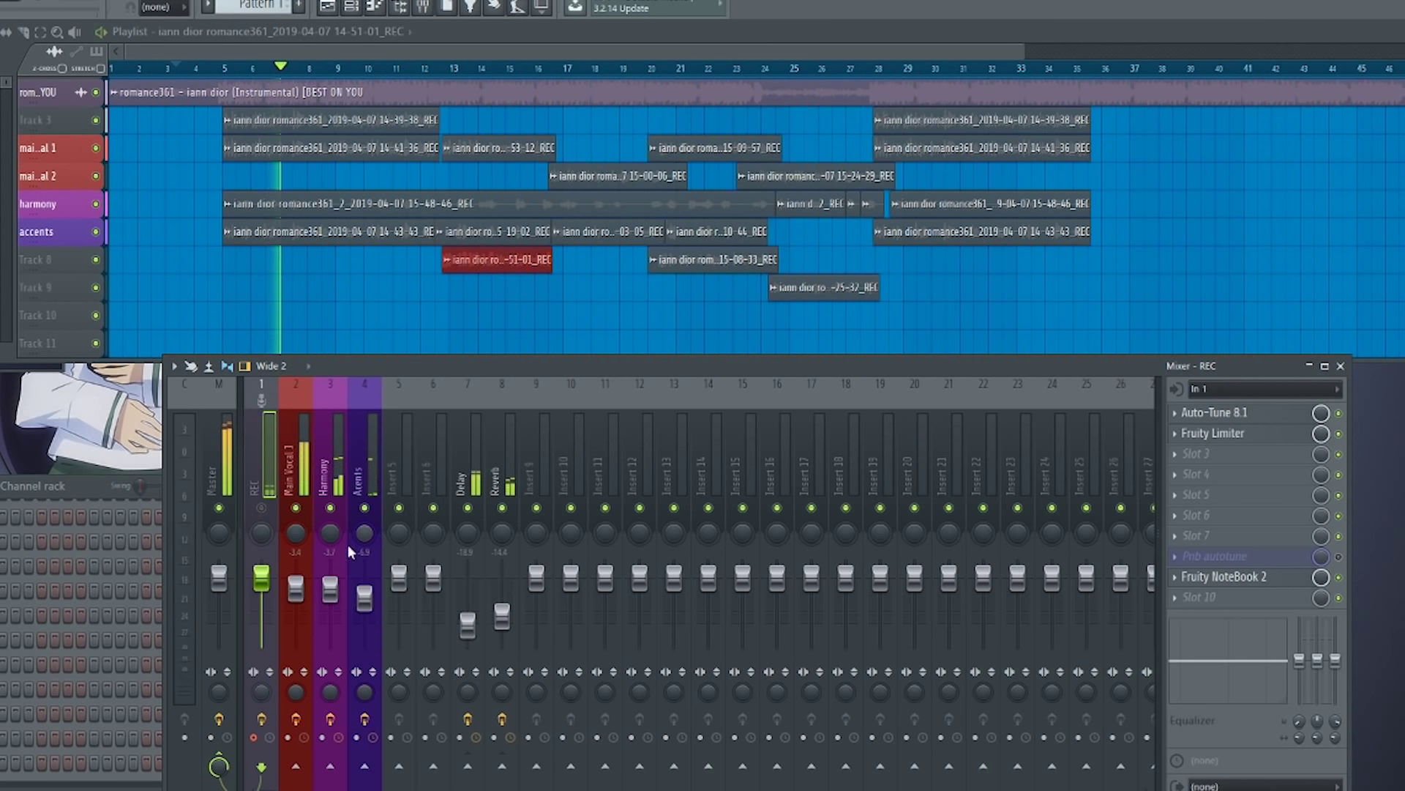
{"action": "left_click_drag", "start_coordinate": [368, 599], "coordinate": [331, 600]}
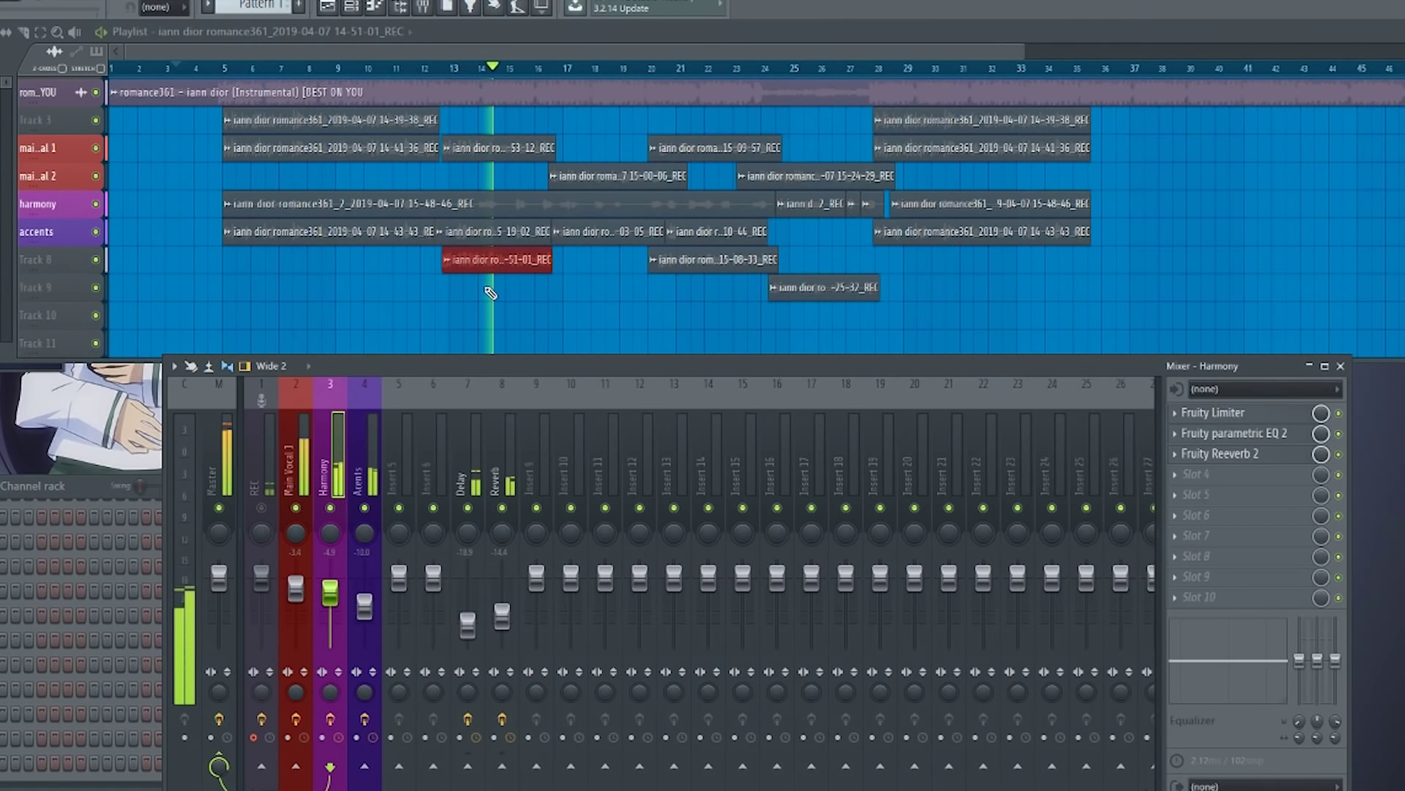
Play from just before bar 13 and check the 14-51-01 clip's volume in its channel settings.
{"action": "scroll", "coordinate": [487, 297], "scroll_direction": "up", "scroll_amount": 3}
{"action": "scroll", "coordinate": [471, 307], "scroll_direction": "up", "scroll_amount": 5}
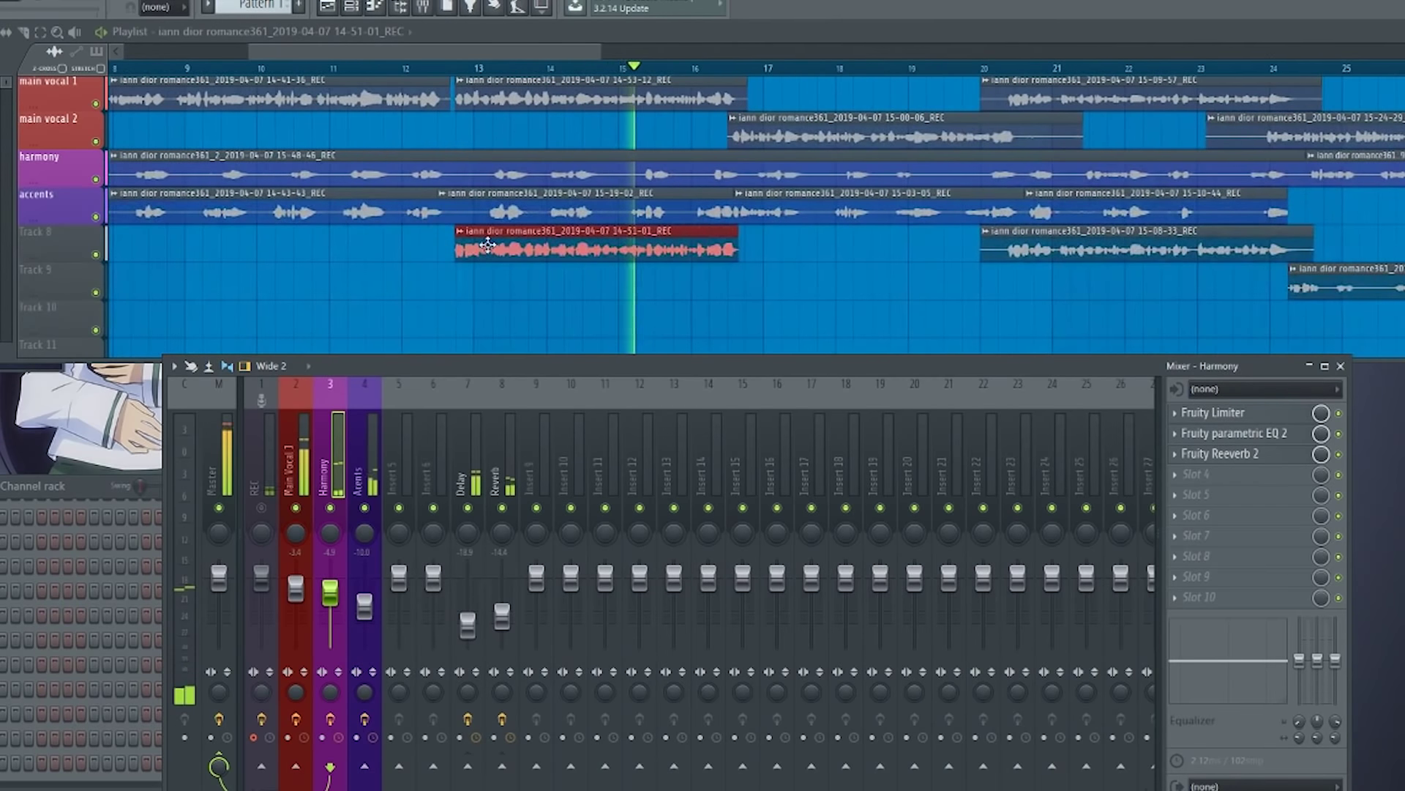
{"action": "double_click", "coordinate": [488, 246]}
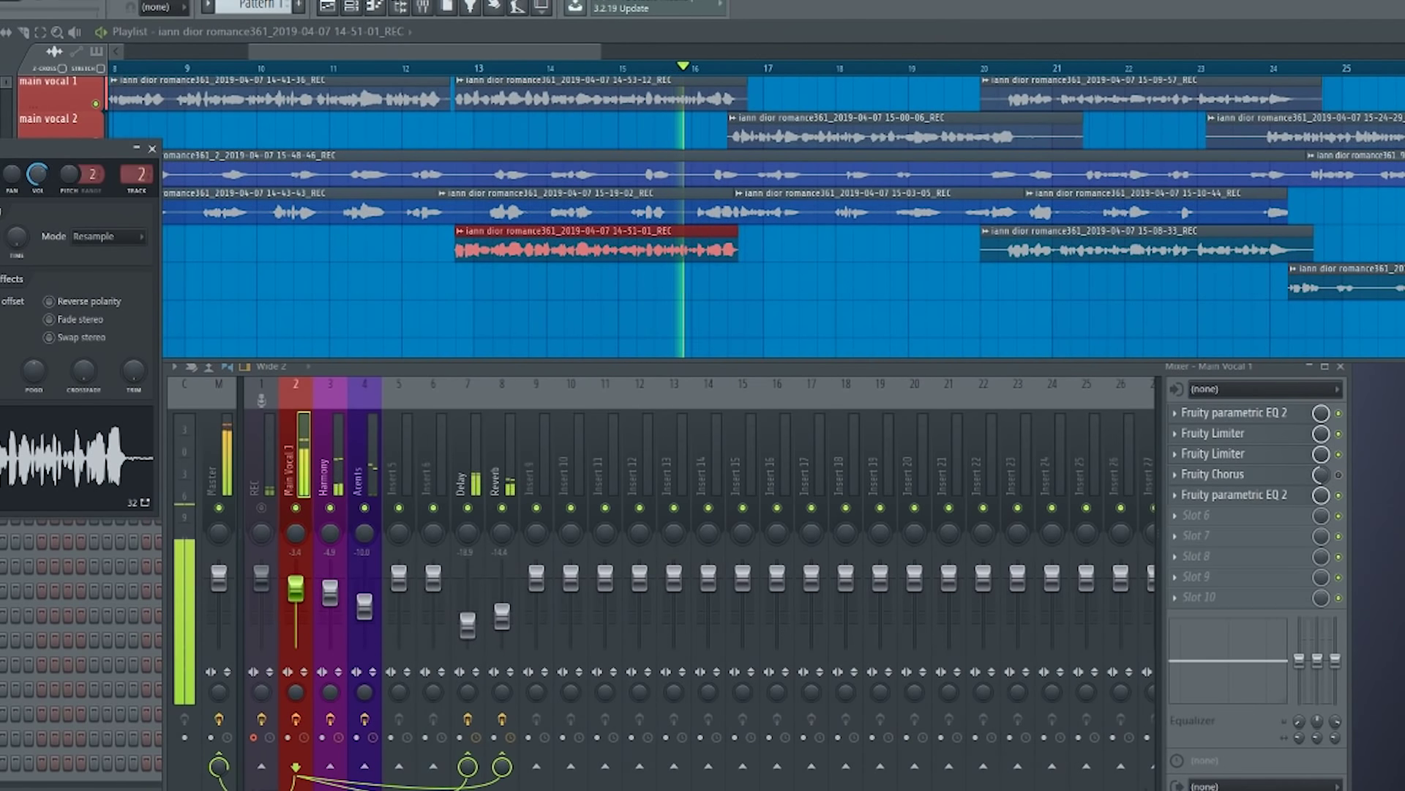
{"action": "left_click", "coordinate": [444, 67]}
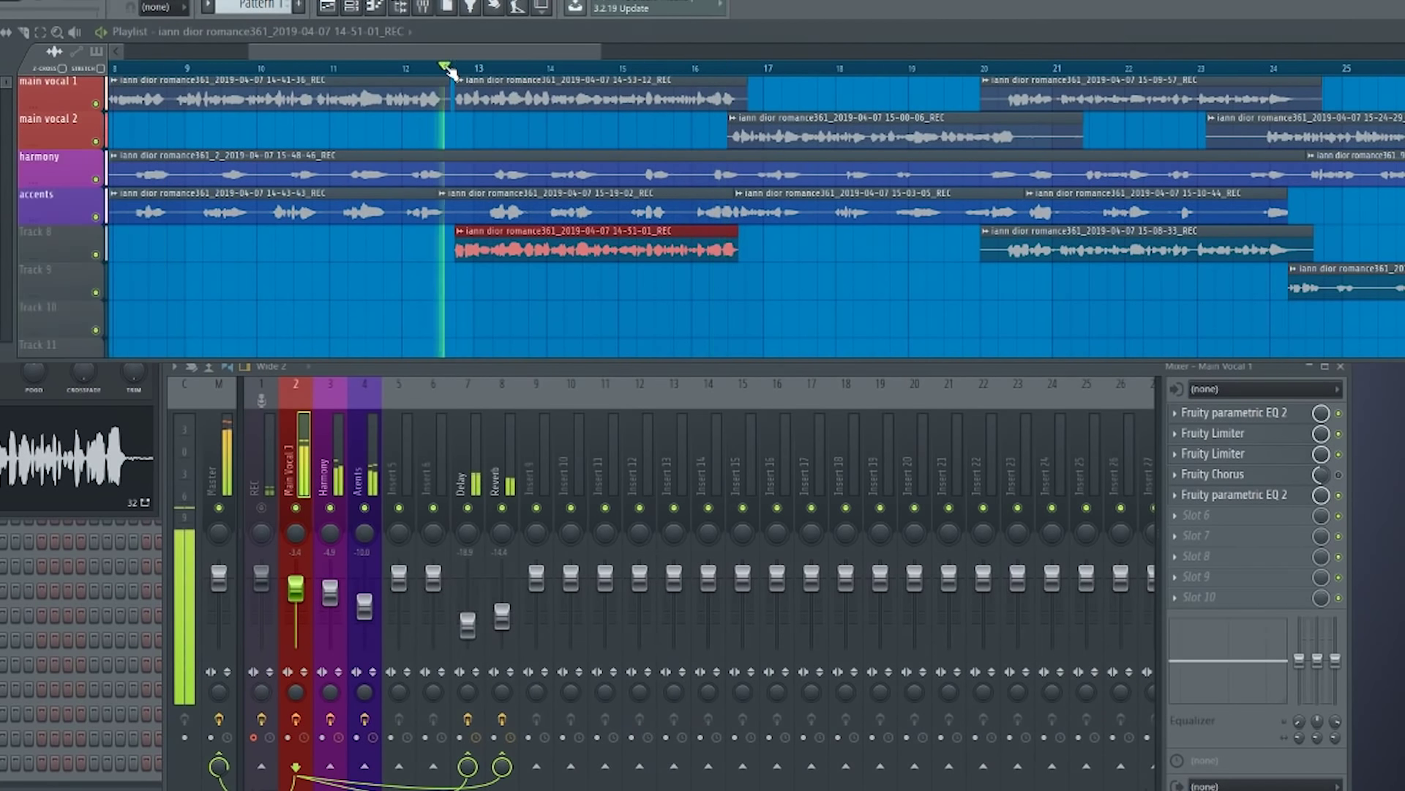
{"action": "left_click", "coordinate": [109, 399]}
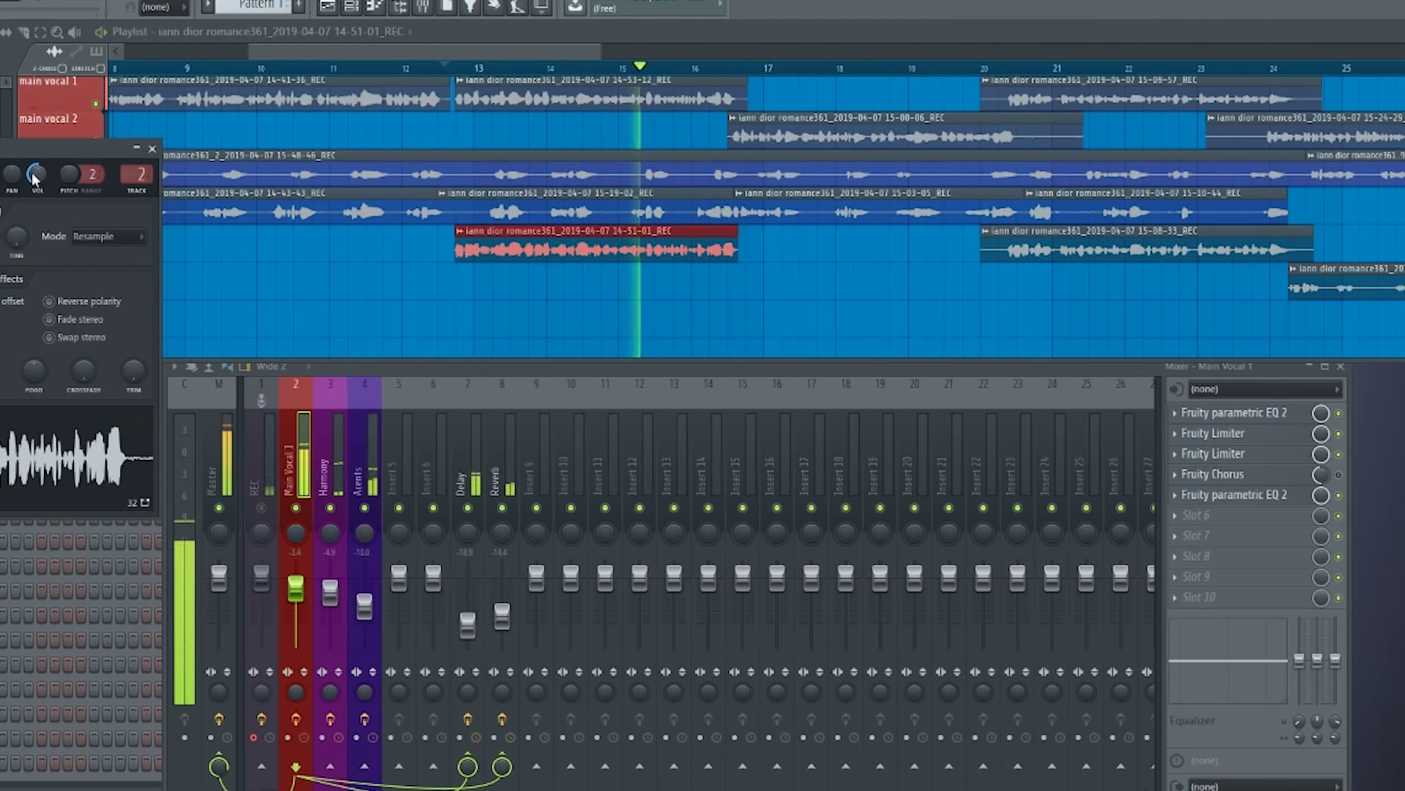
{"action": "left_click", "coordinate": [153, 149]}
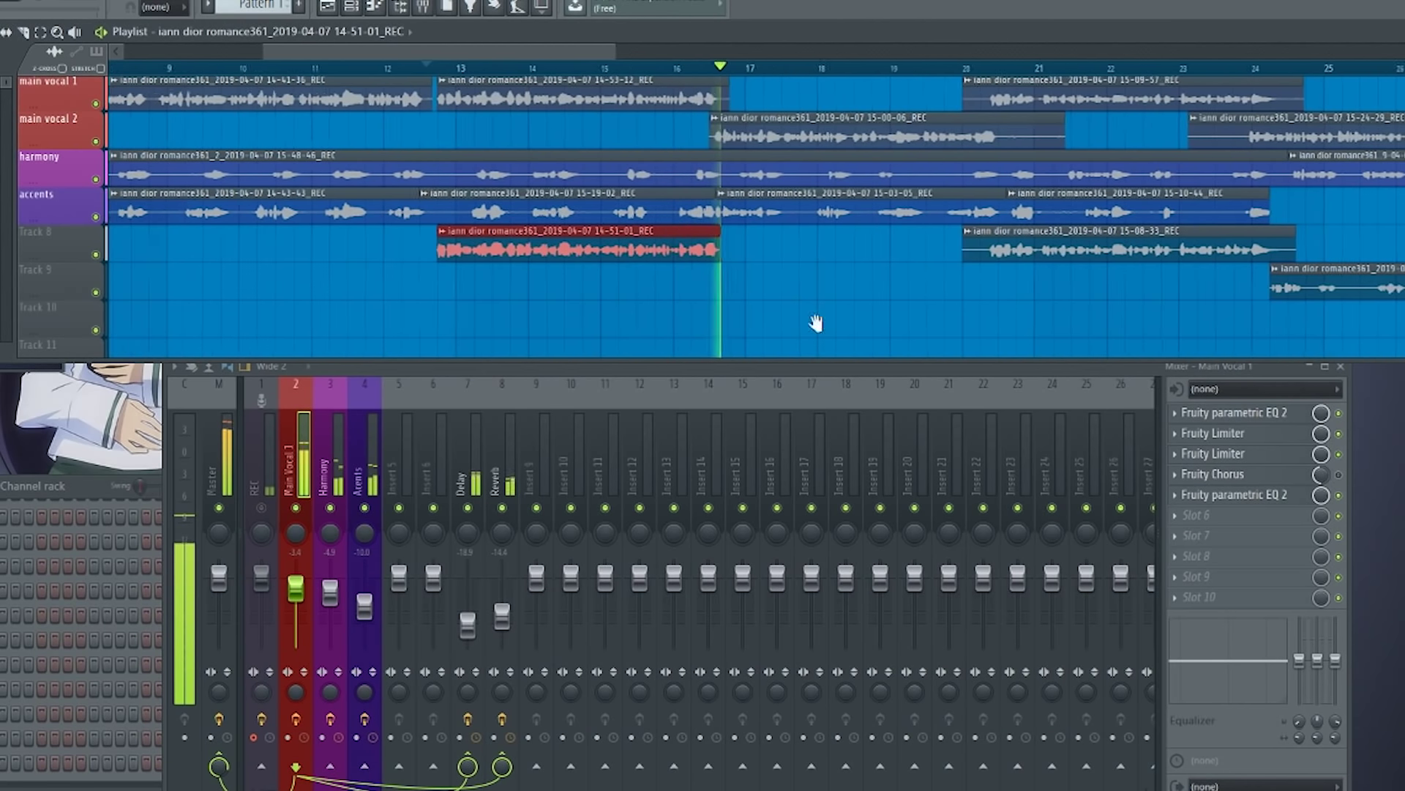
Listen through the remaining vocals from about bar 16 to bar 31, following the playback across the clips.
{"action": "left_click_drag", "start_coordinate": [817, 323], "coordinate": [525, 279]}
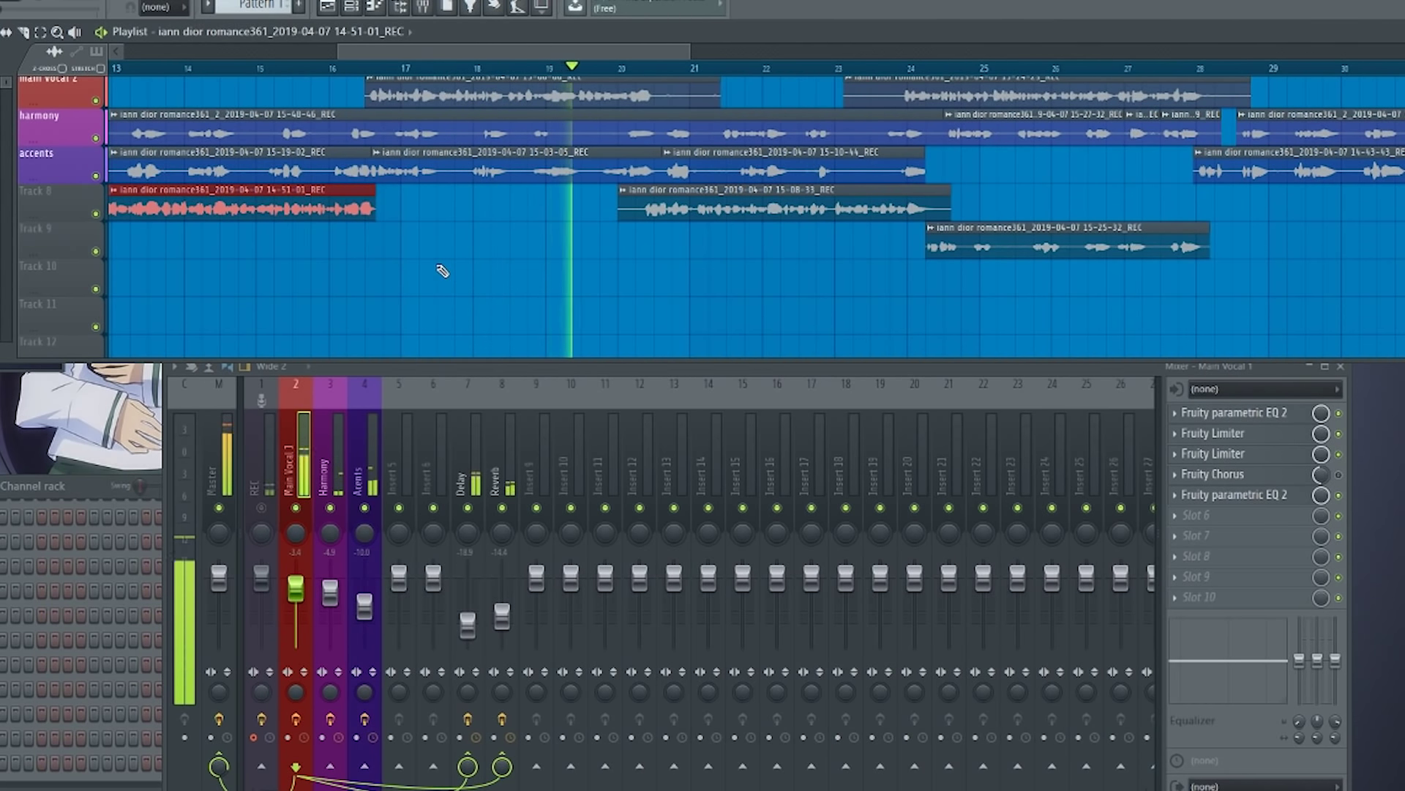
{"action": "left_click_drag", "start_coordinate": [425, 253], "coordinate": [608, 301]}
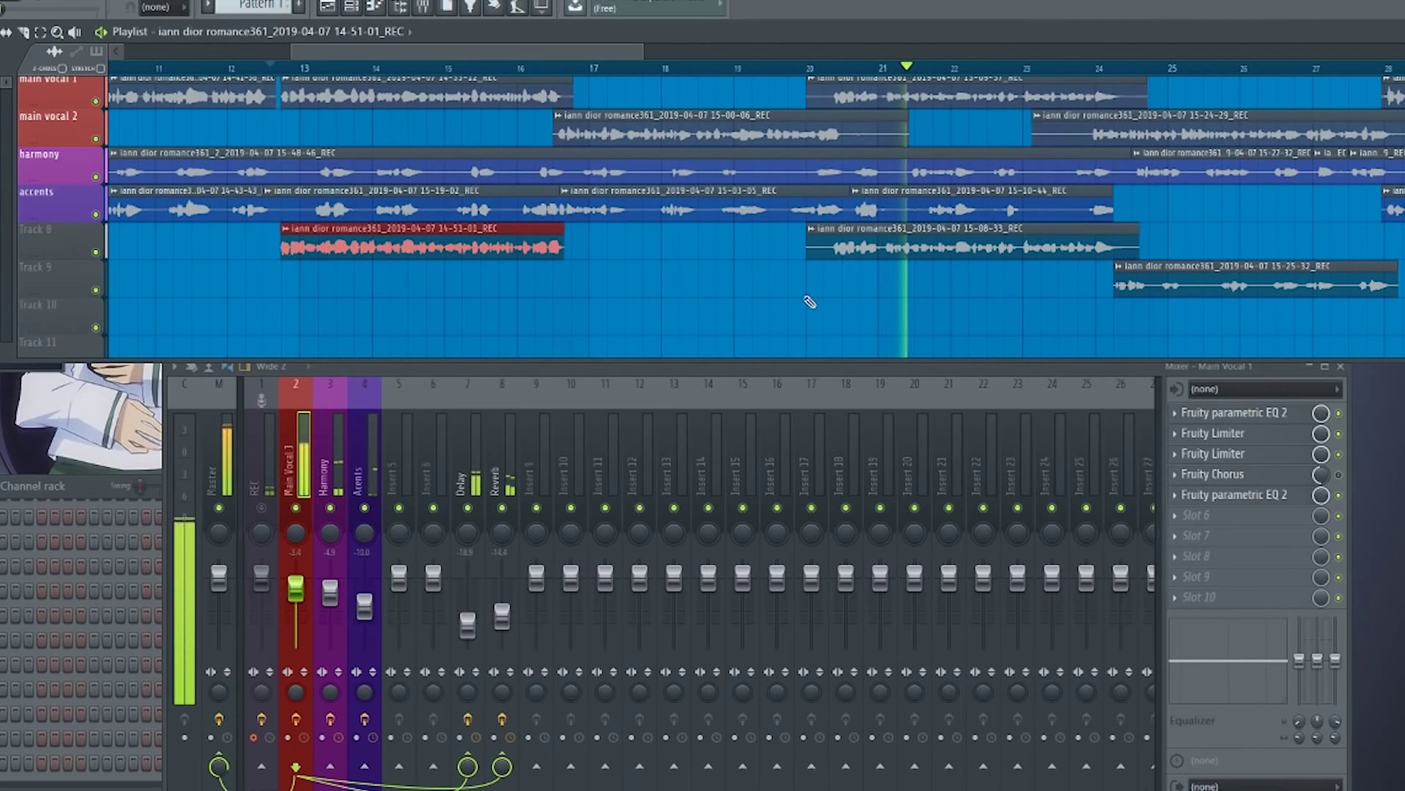
{"action": "left_click_drag", "start_coordinate": [866, 298], "coordinate": [417, 310]}
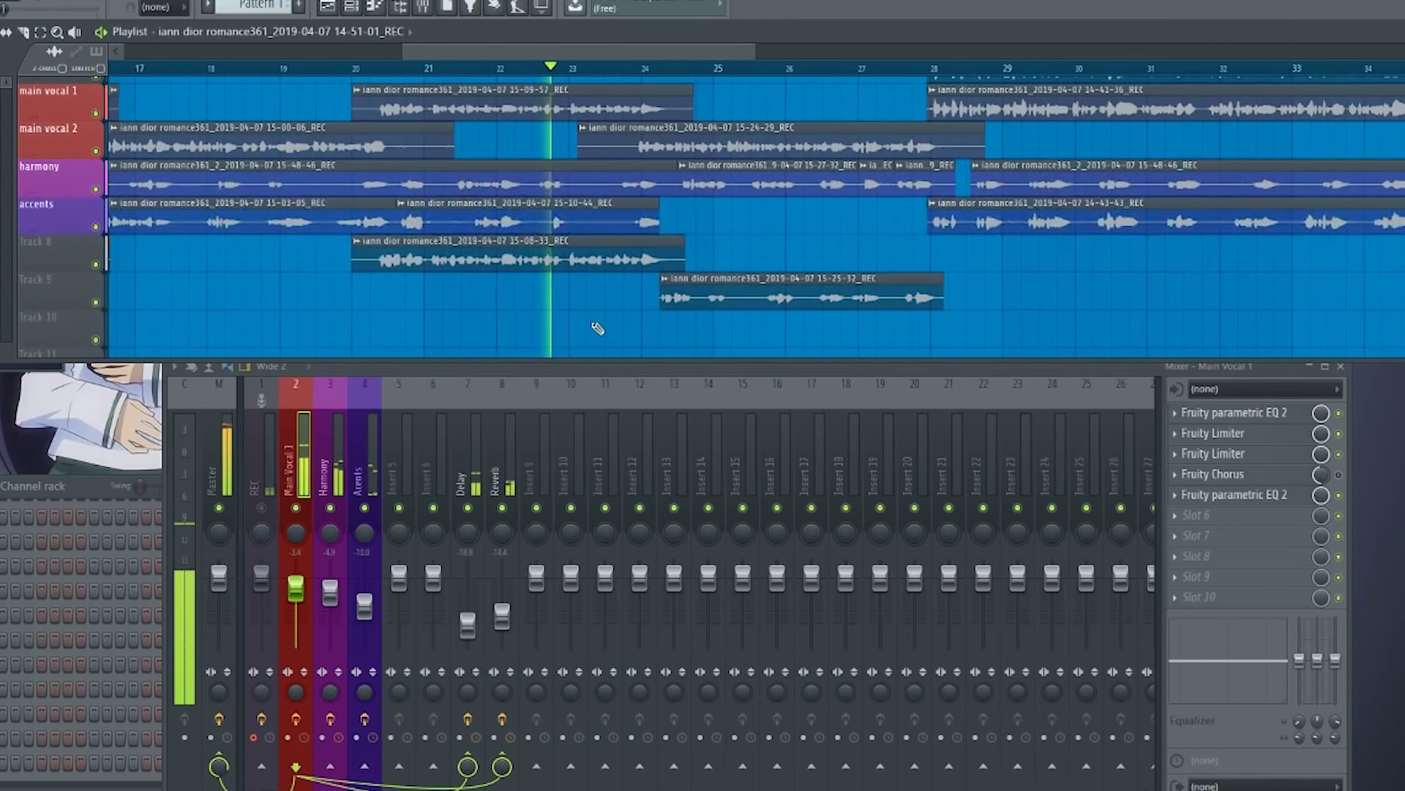
{"action": "left_click_drag", "start_coordinate": [582, 320], "coordinate": [513, 304]}
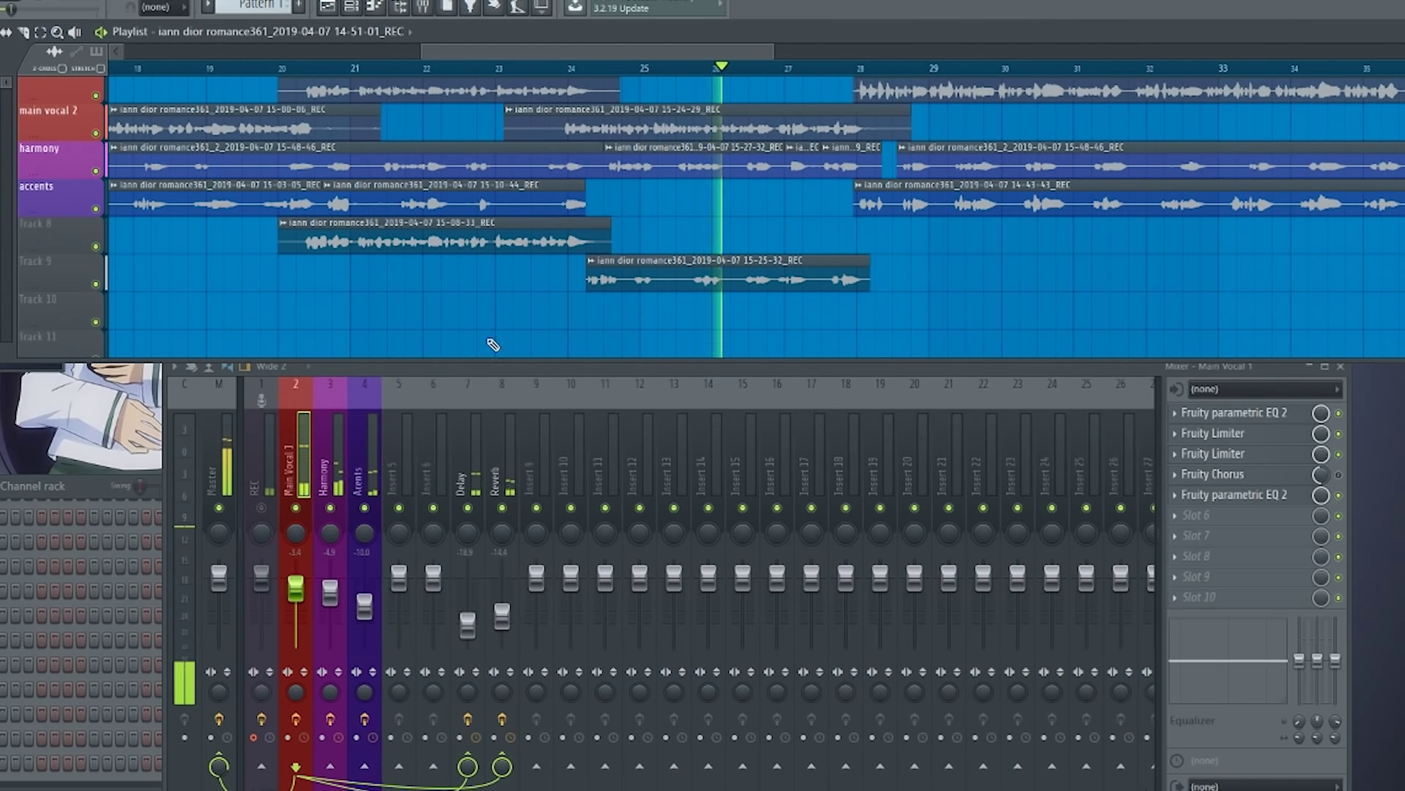
{"action": "left_click_drag", "start_coordinate": [651, 347], "coordinate": [469, 314]}
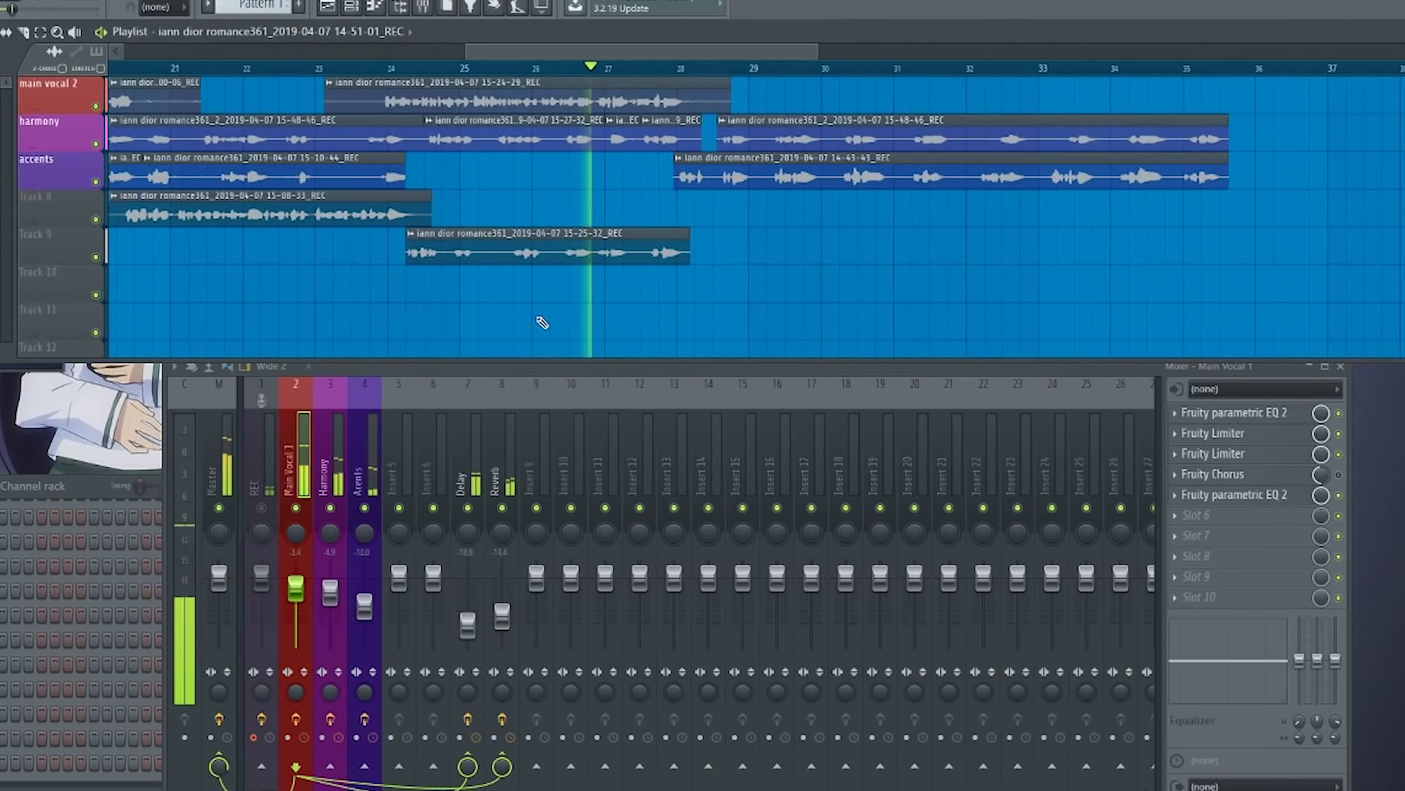
{"action": "mouse_move", "coordinate": [687, 317]}
{"action": "left_mouse_down"}
{"action": "mouse_move", "coordinate": [564, 332]}
{"action": "mouse_move", "coordinate": [584, 317]}
{"action": "mouse_move", "coordinate": [580, 351]}
{"action": "mouse_move", "coordinate": [549, 364]}
{"action": "mouse_move", "coordinate": [505, 310]}
{"action": "mouse_move", "coordinate": [465, 310]}
{"action": "left_mouse_up"}
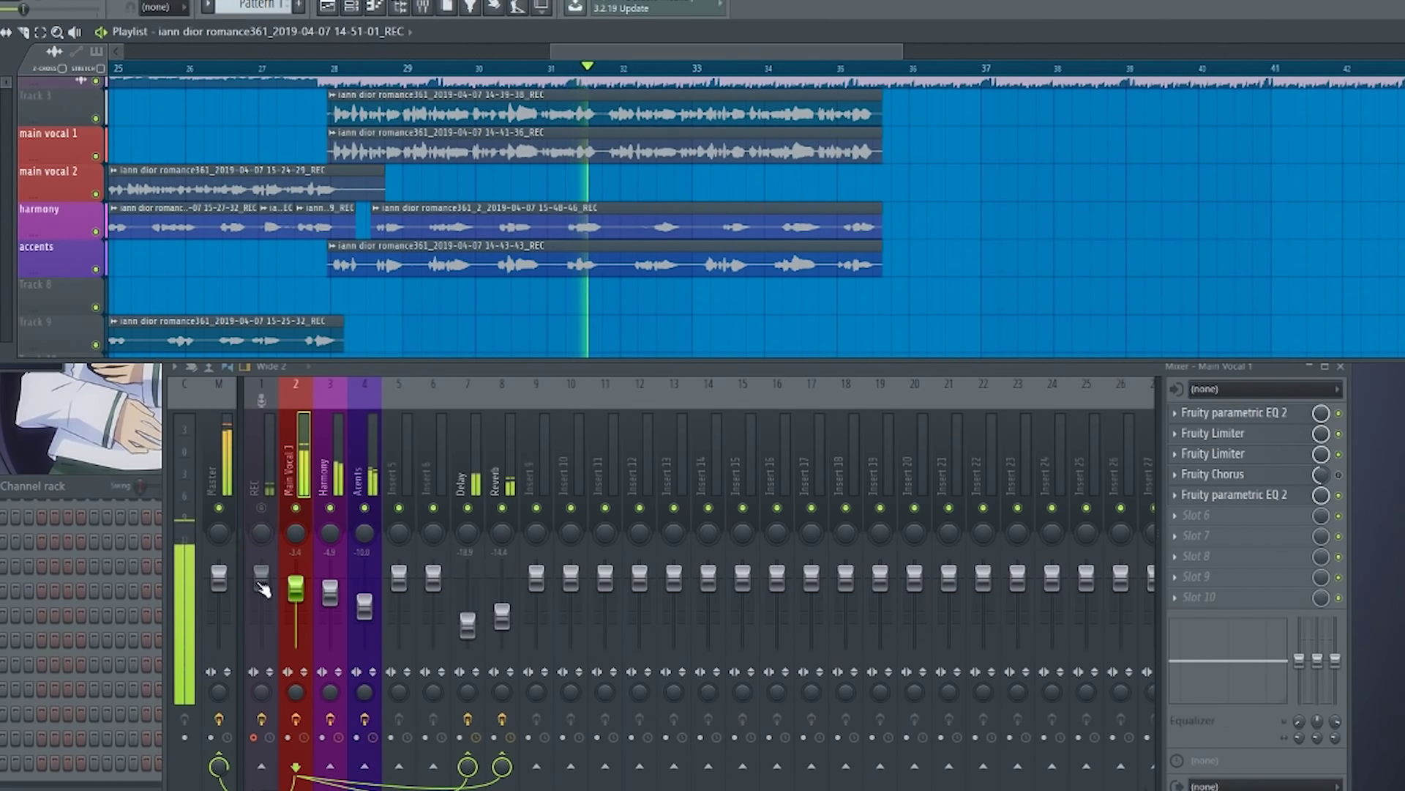
Try adjusting the Master track's stereo separation, reset it to its default and stop playback.
{"action": "left_click", "coordinate": [220, 695]}
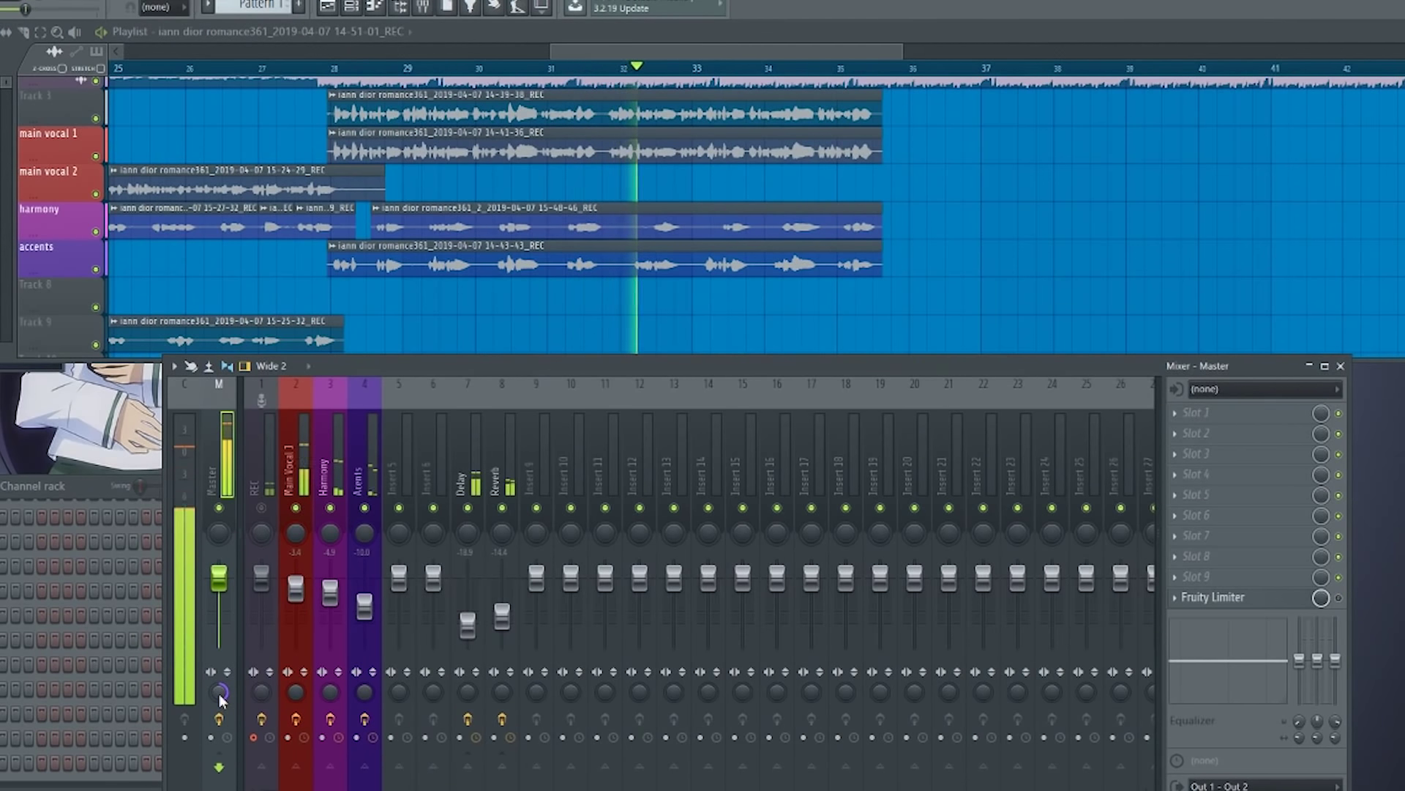
{"action": "right_click", "coordinate": [221, 697]}
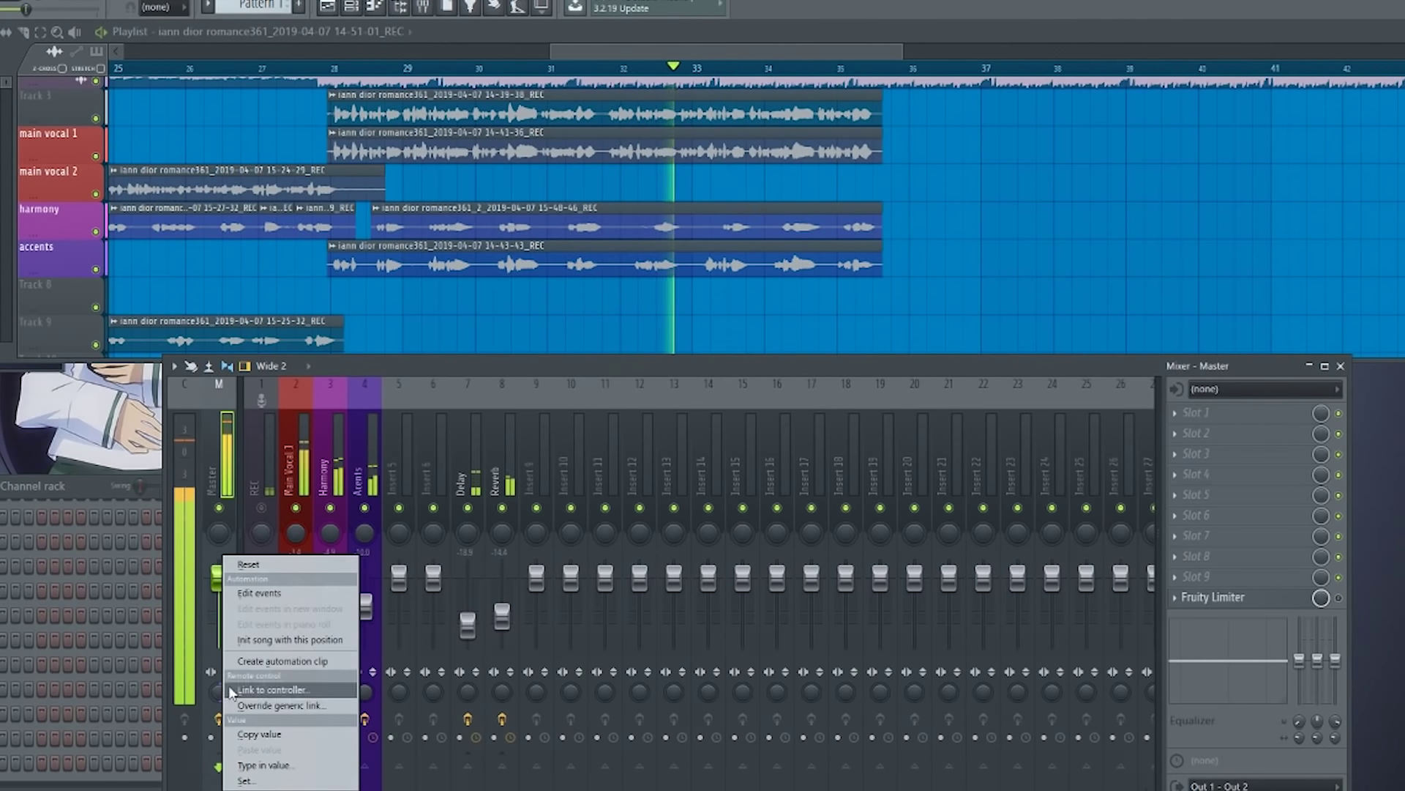
{"action": "left_click", "coordinate": [249, 565]}
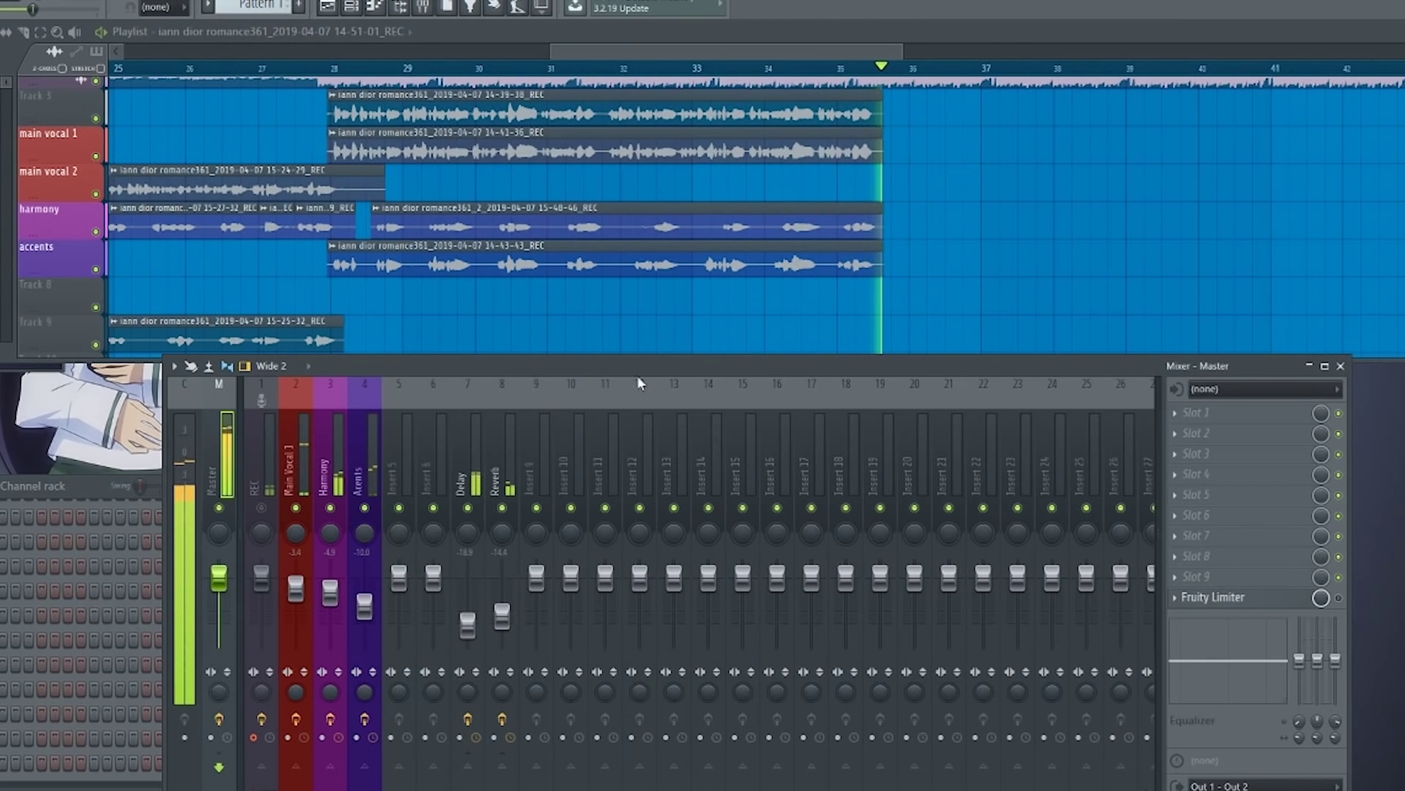
{"action": "key", "text": "space"}
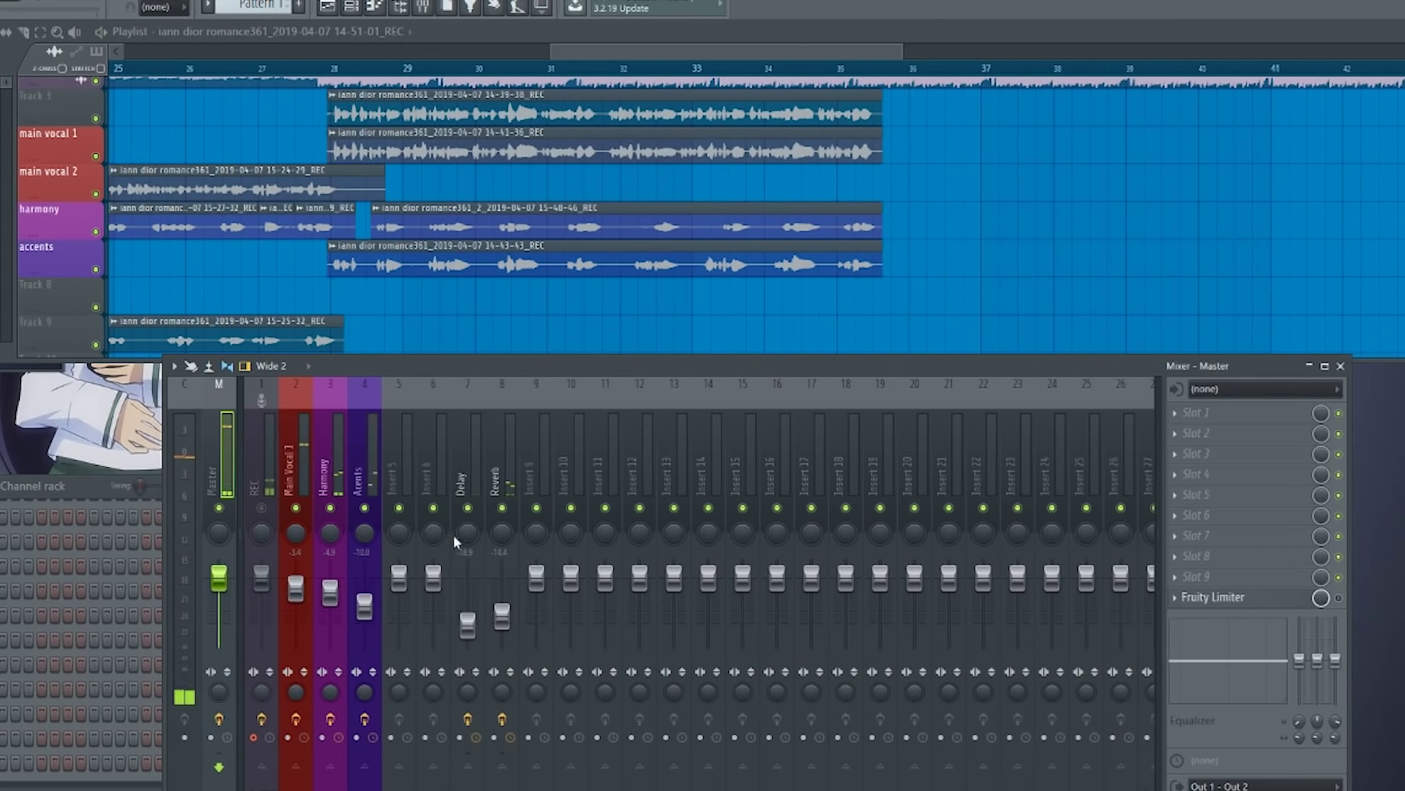
Play briefly from about bar 50, where the short stray vocal clip sits under the instrumental.
{"action": "scroll", "coordinate": [402, 340], "scroll_direction": "down", "scroll_amount": 5}
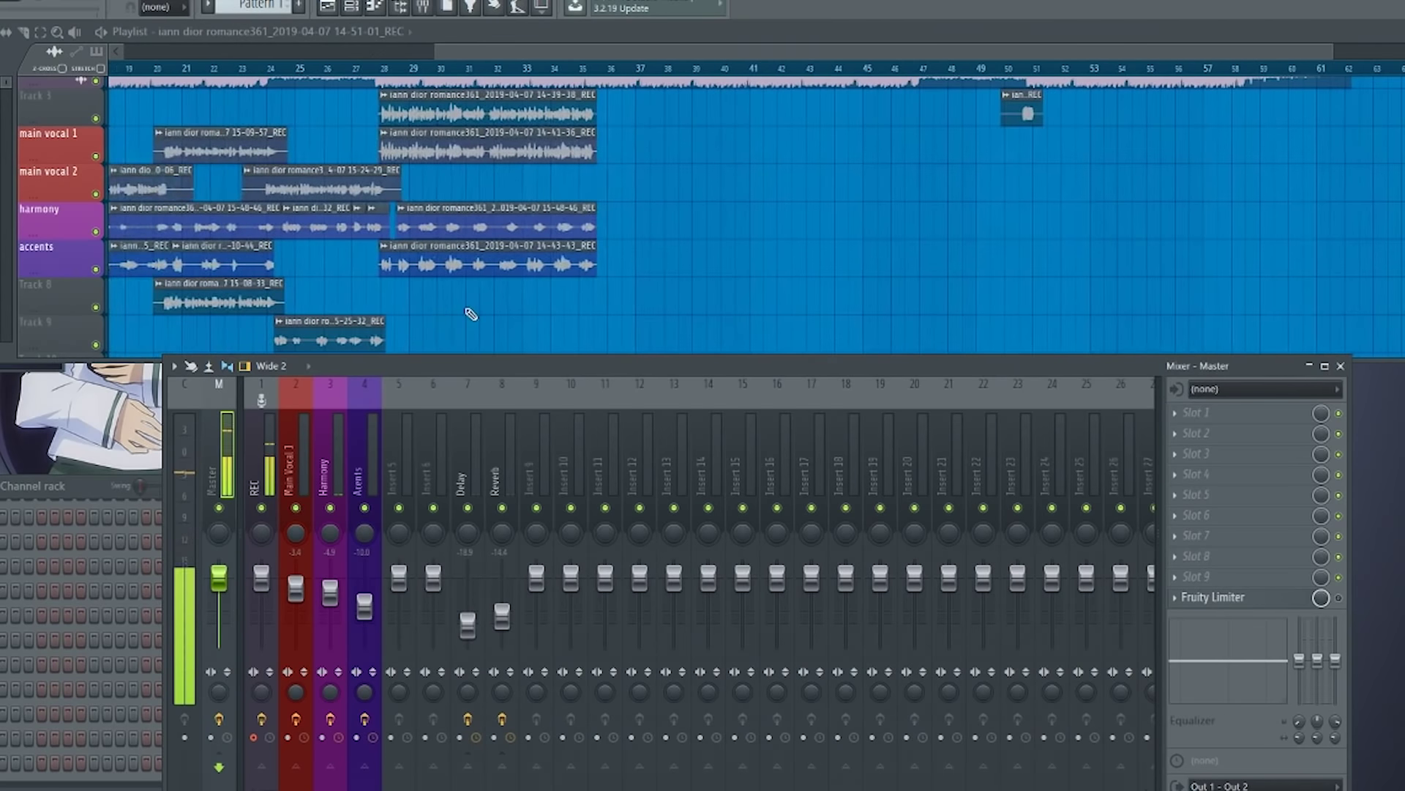
{"action": "left_click_drag", "start_coordinate": [471, 314], "coordinate": [543, 308]}
{"action": "left_click_drag", "start_coordinate": [1089, 84], "coordinate": [975, 111]}
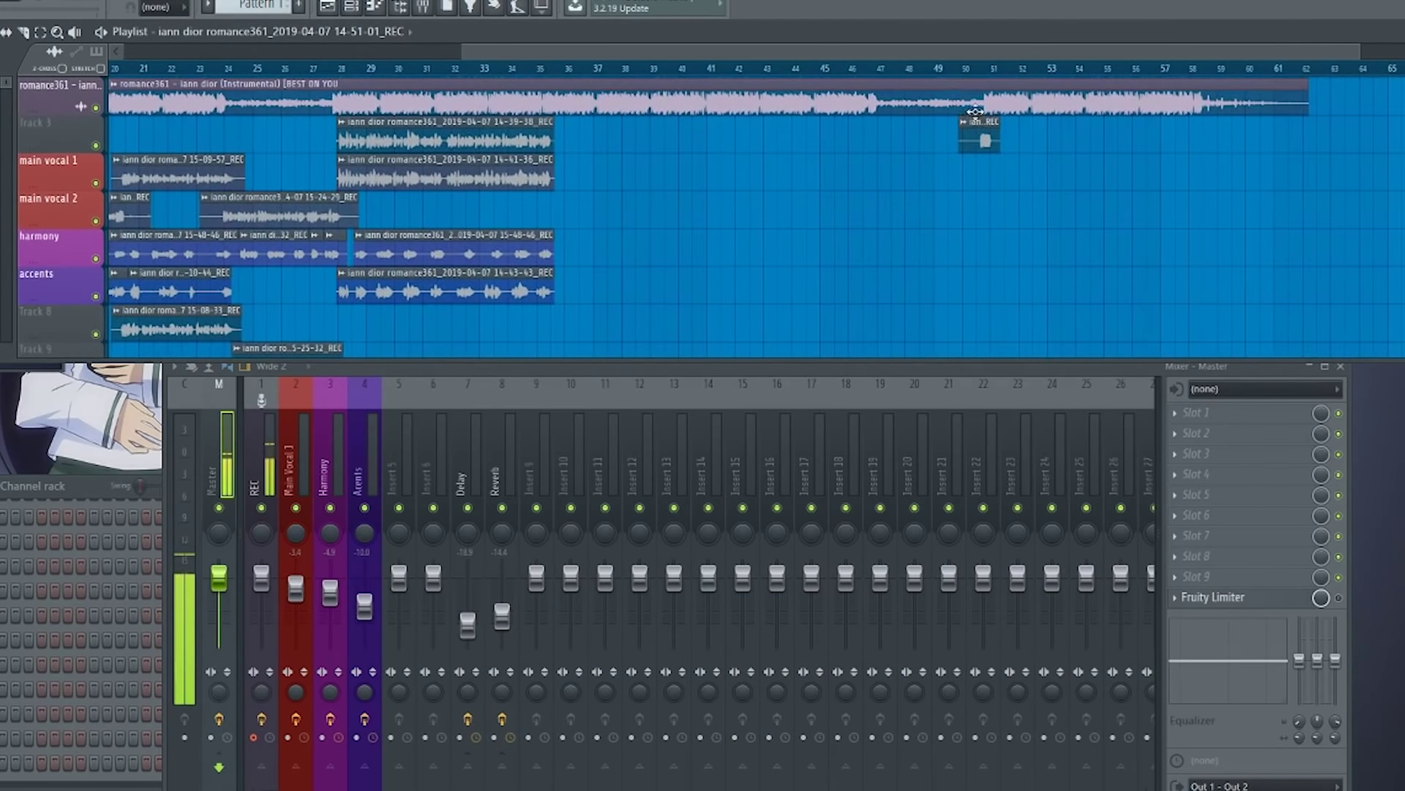
{"action": "left_click", "coordinate": [973, 73]}
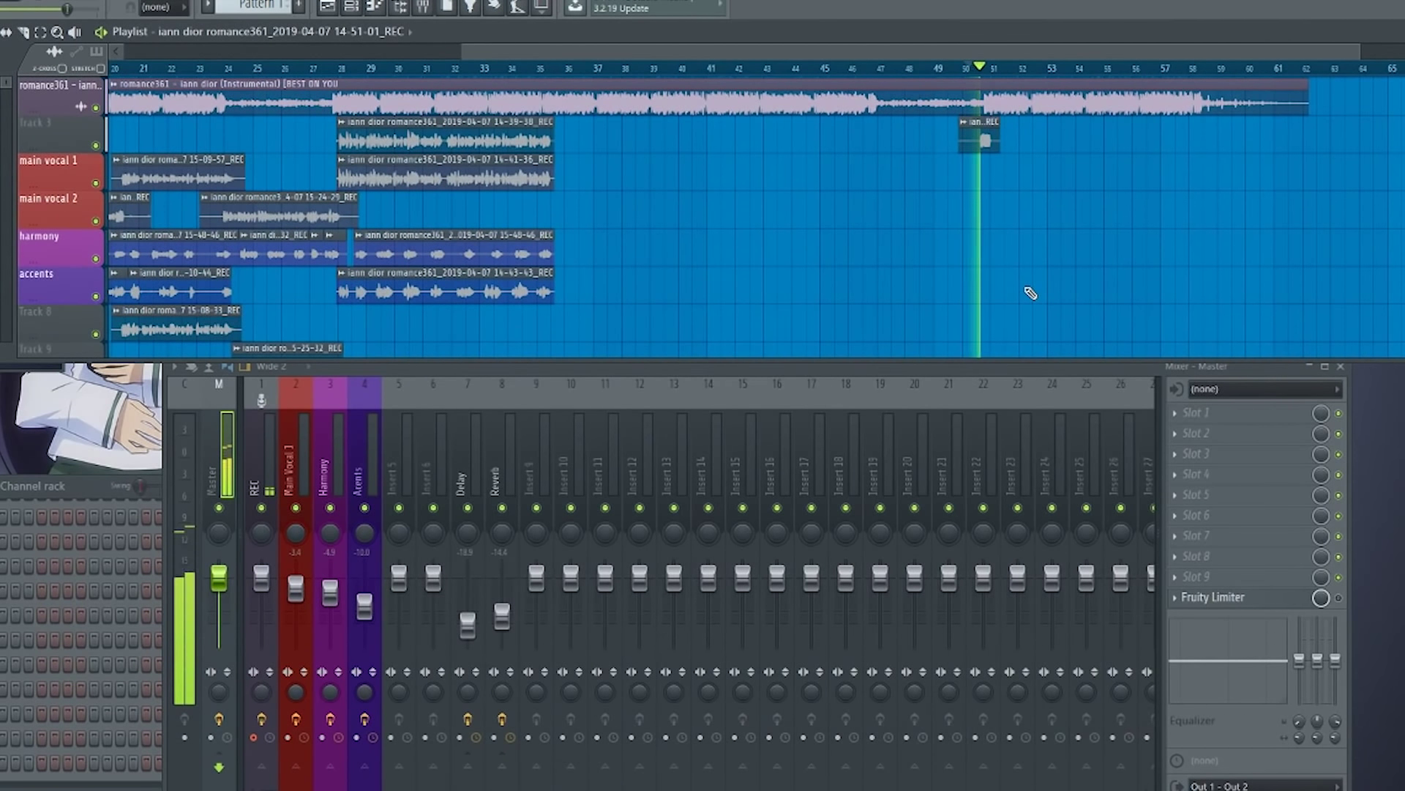
{"action": "key", "text": "space"}
Examine the waveforms at the start of the first vocal clips around bar 5.
{"action": "left_click_drag", "start_coordinate": [794, 222], "coordinate": [1163, 112]}
{"action": "left_click_drag", "start_coordinate": [324, 292], "coordinate": [505, 309]}
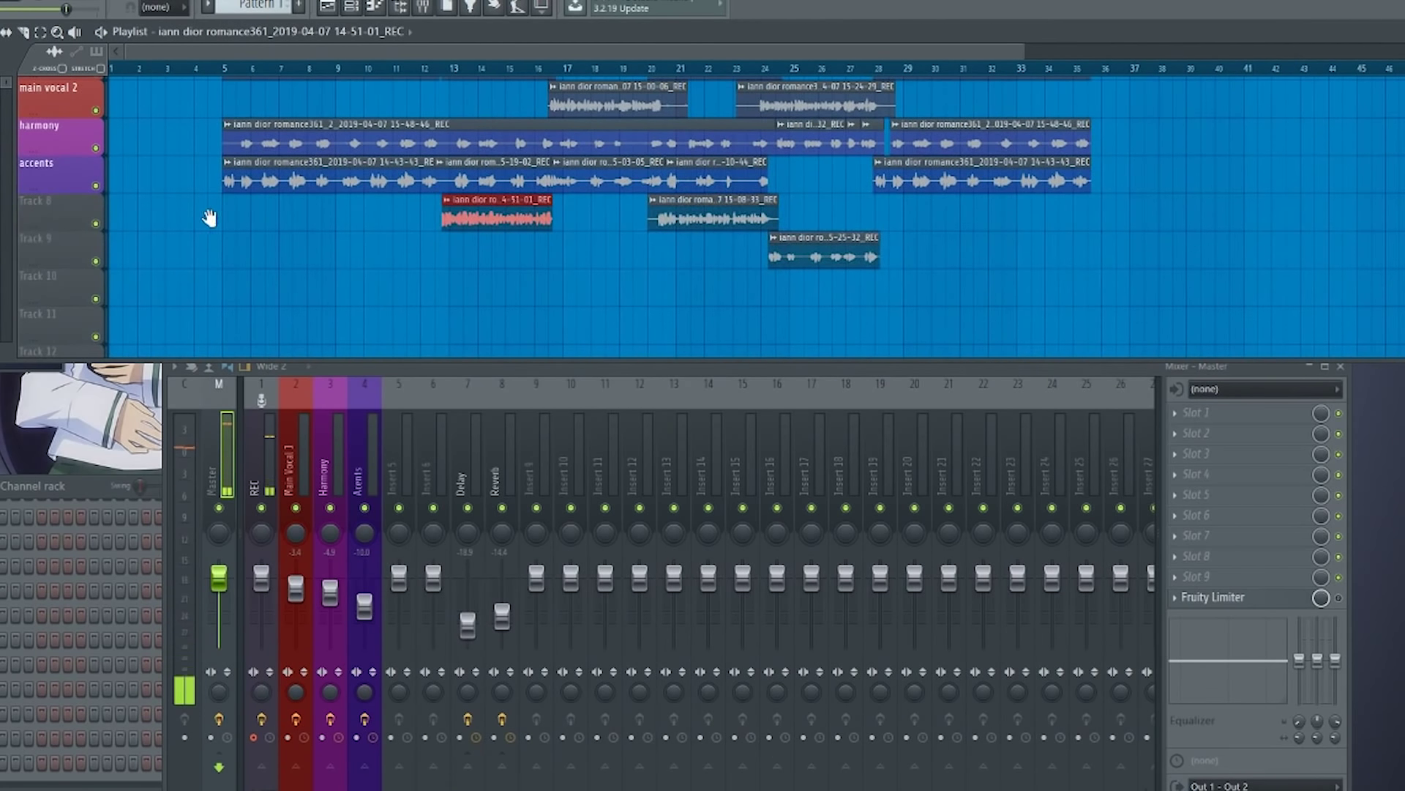
{"action": "scroll", "coordinate": [209, 218], "scroll_direction": "up", "scroll_amount": 4}
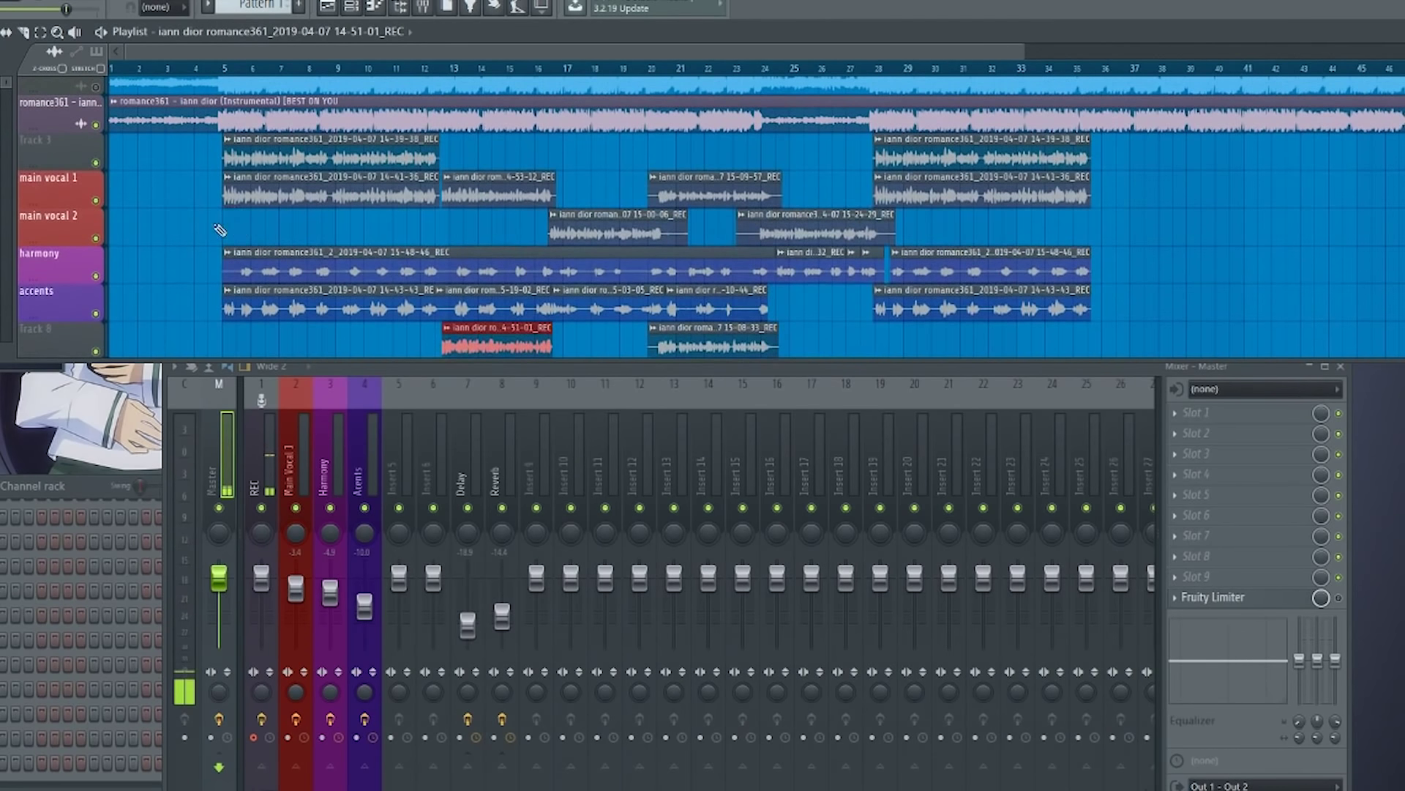
{"action": "scroll", "coordinate": [219, 230], "scroll_direction": "up", "scroll_amount": 6}
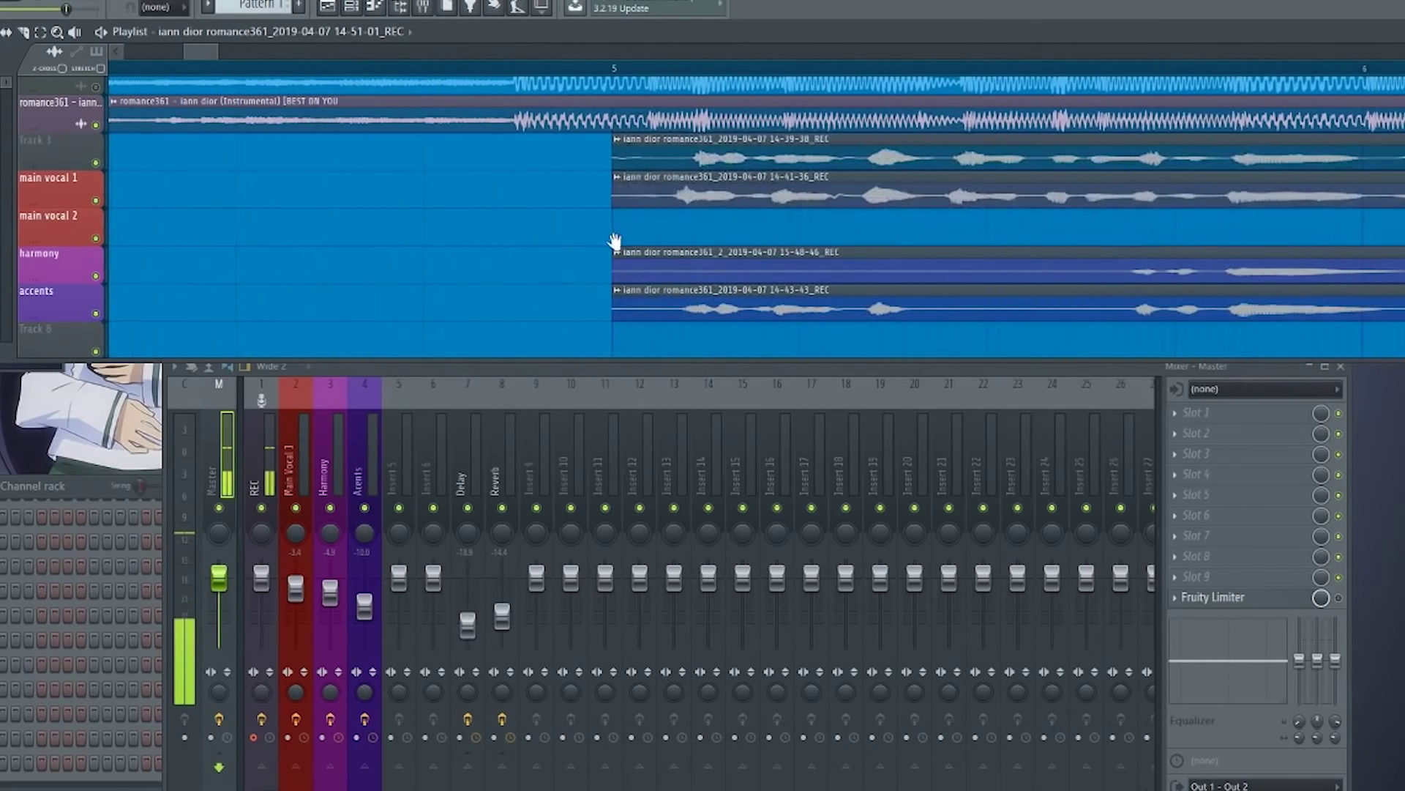
{"action": "left_click_drag", "start_coordinate": [615, 242], "coordinate": [421, 230]}
{"action": "scroll", "coordinate": [446, 223], "scroll_direction": "up", "scroll_amount": 1}
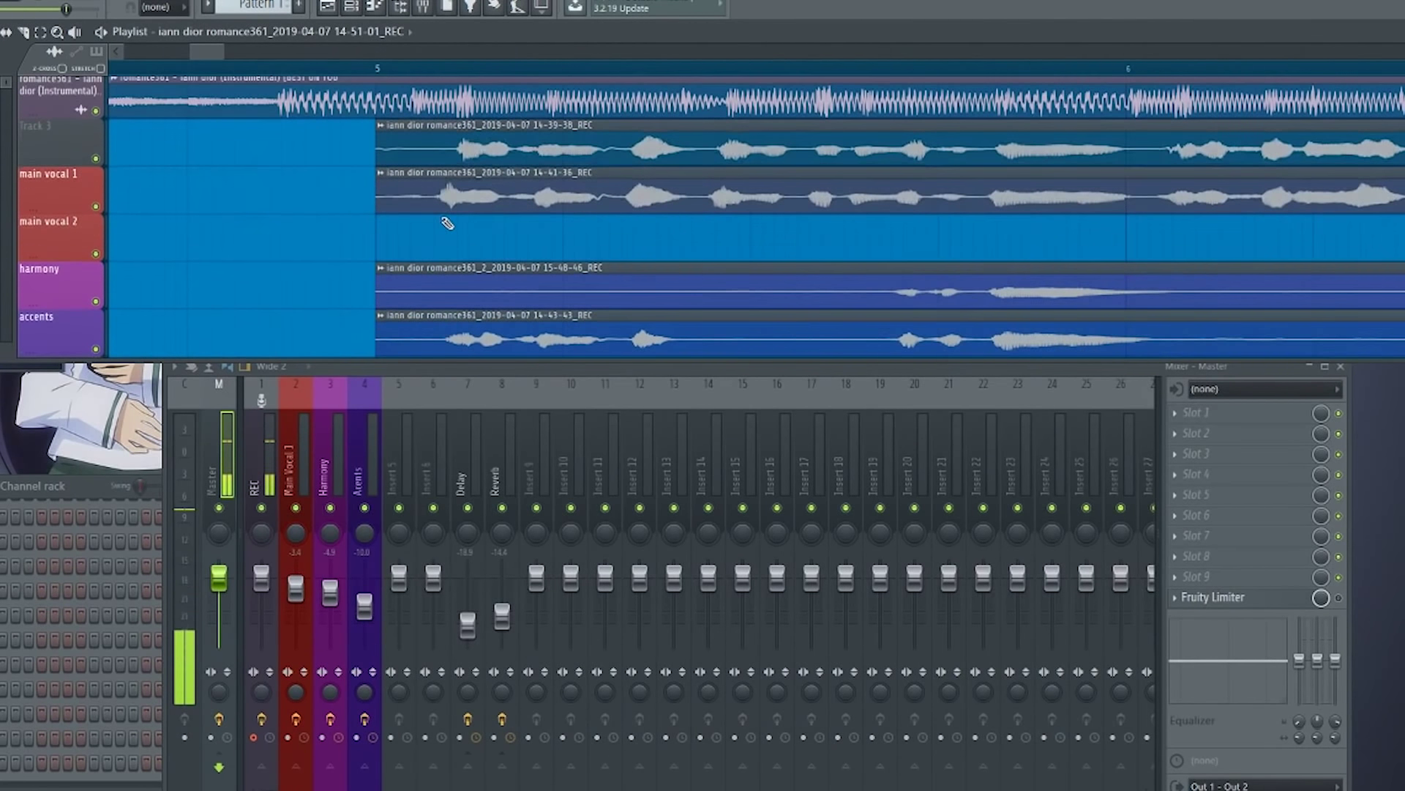
{"action": "scroll", "coordinate": [447, 223], "scroll_direction": "down", "scroll_amount": 2}
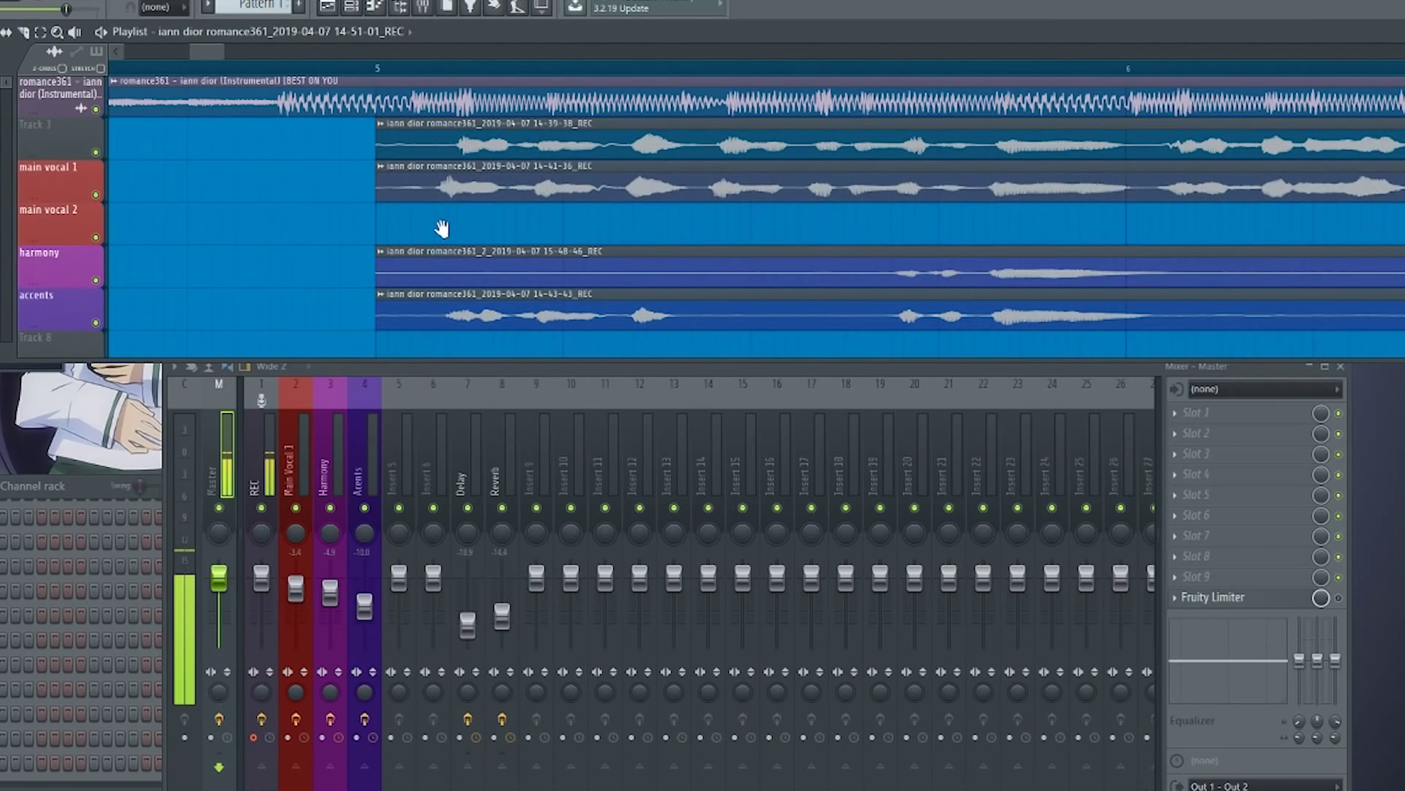
Load Fruity Multiband Compressor and Fruity Parametric EQ 2 in the Master track's first two effect slots and close the EQ window.
{"action": "left_click", "coordinate": [209, 474]}
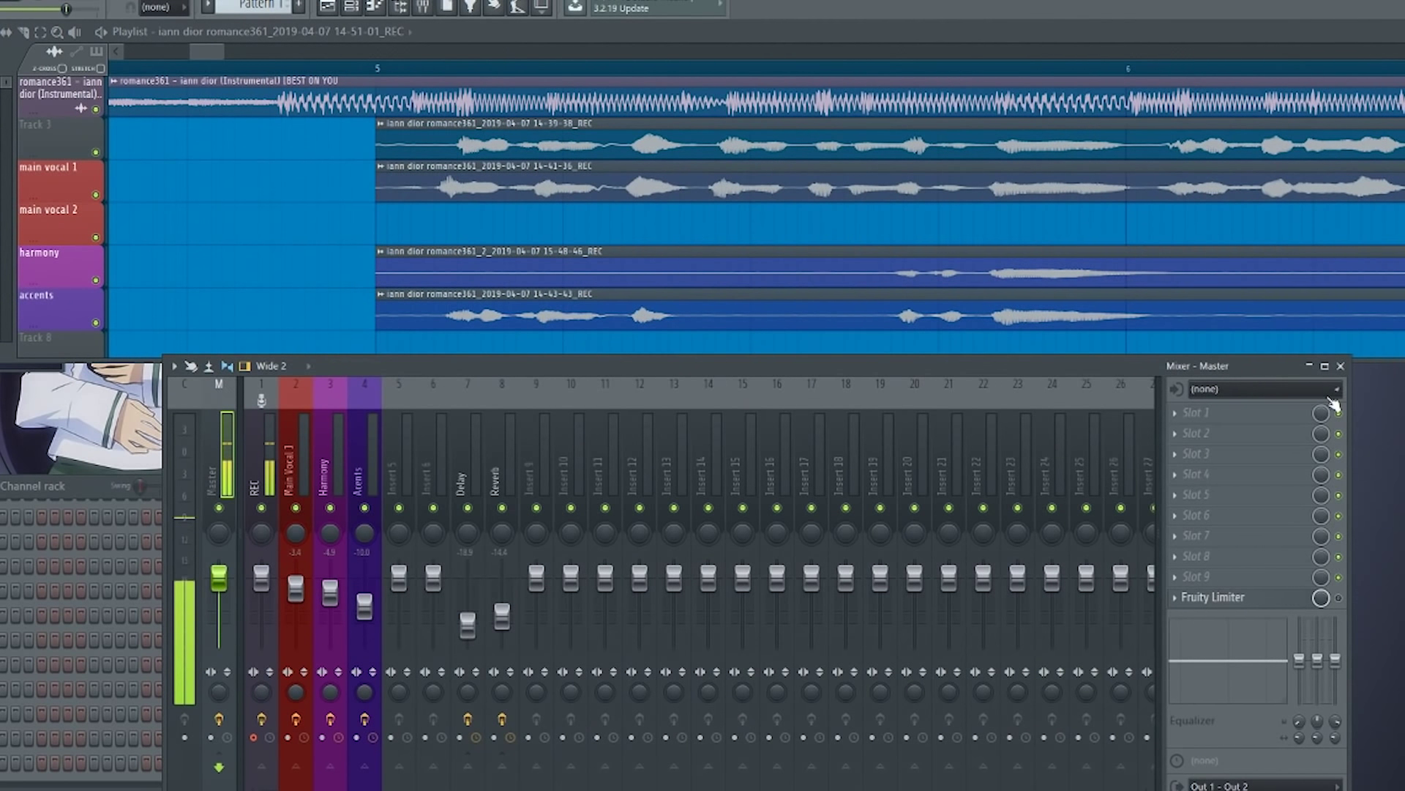
{"action": "left_click", "coordinate": [1221, 414]}
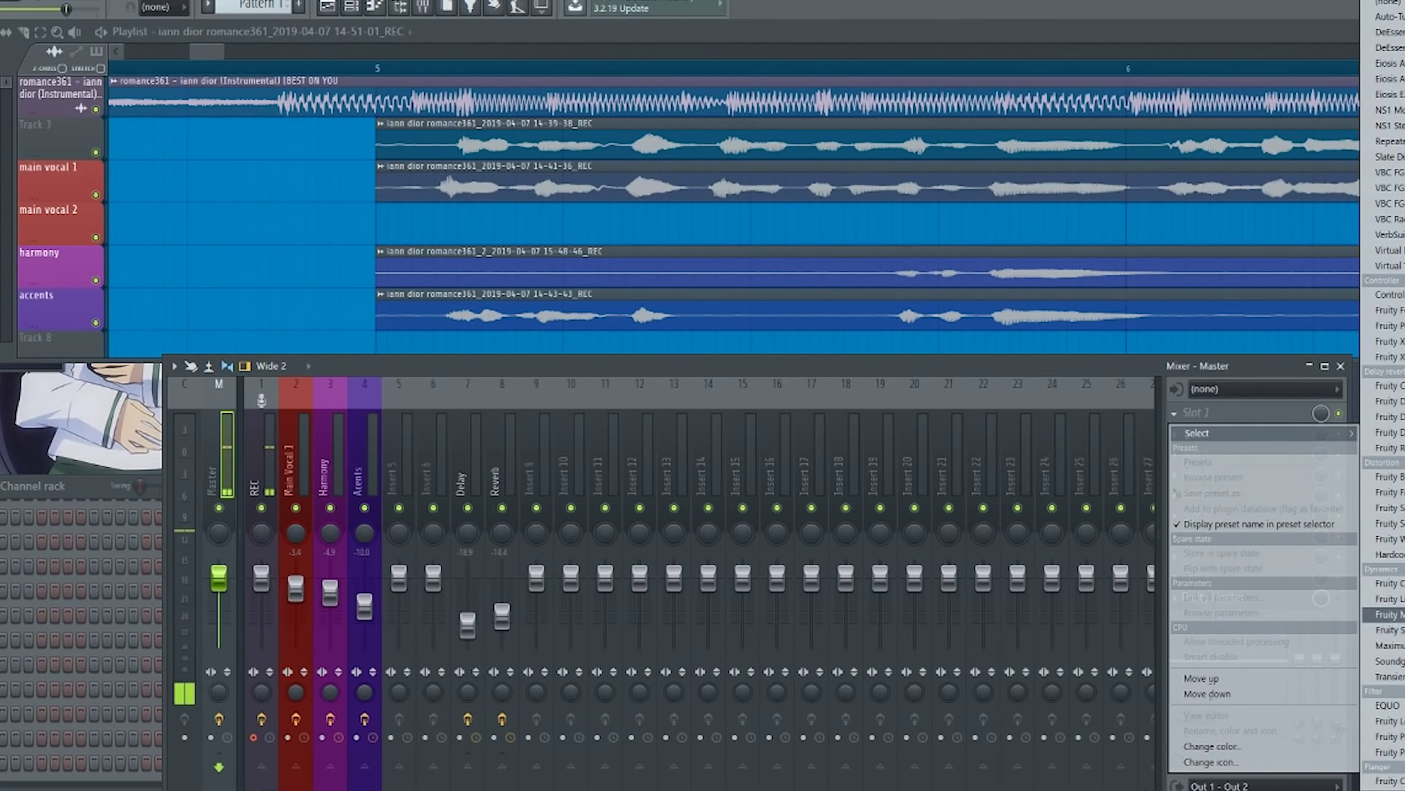
{"action": "left_click", "coordinate": [1386, 614]}
{"action": "left_click", "coordinate": [1192, 432]}
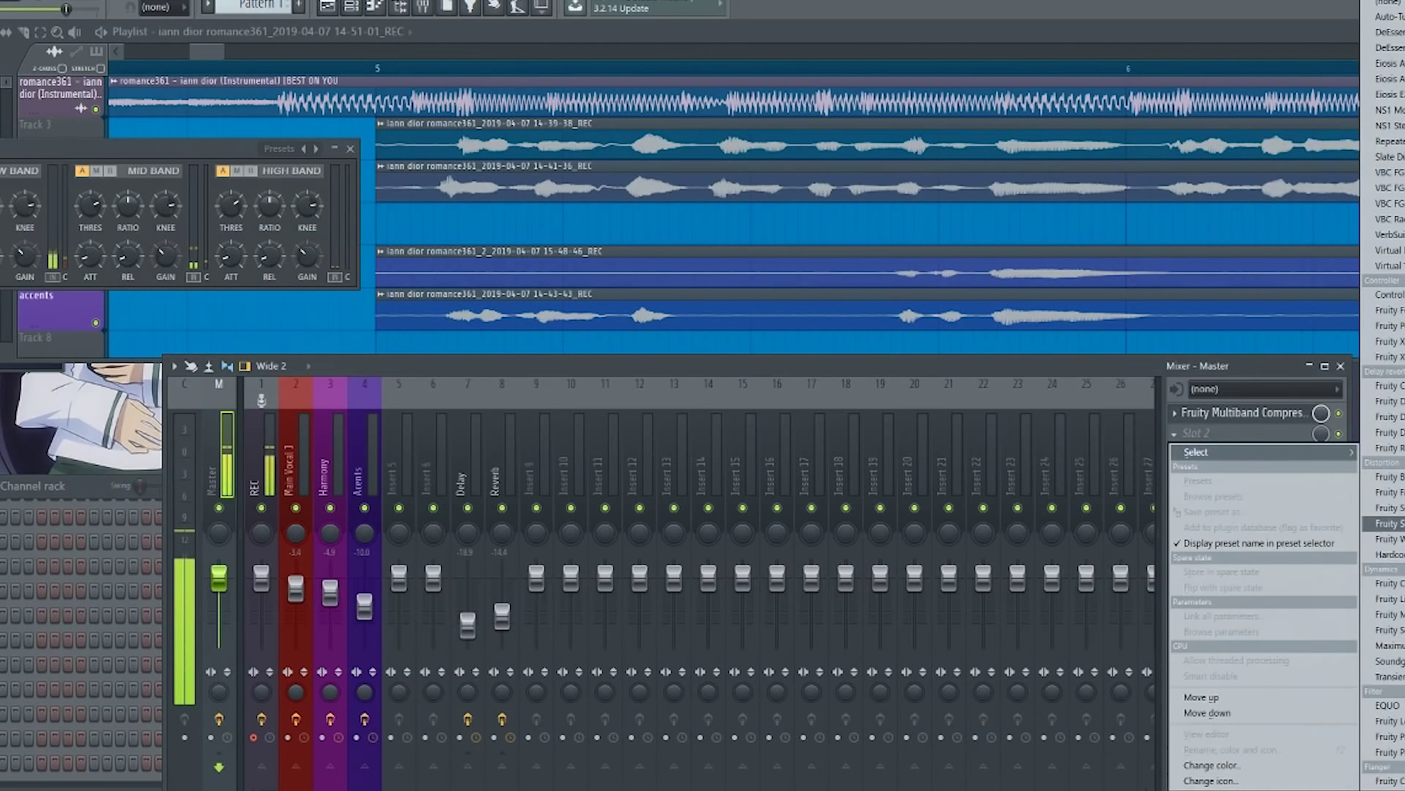
{"action": "left_click", "coordinate": [1386, 752]}
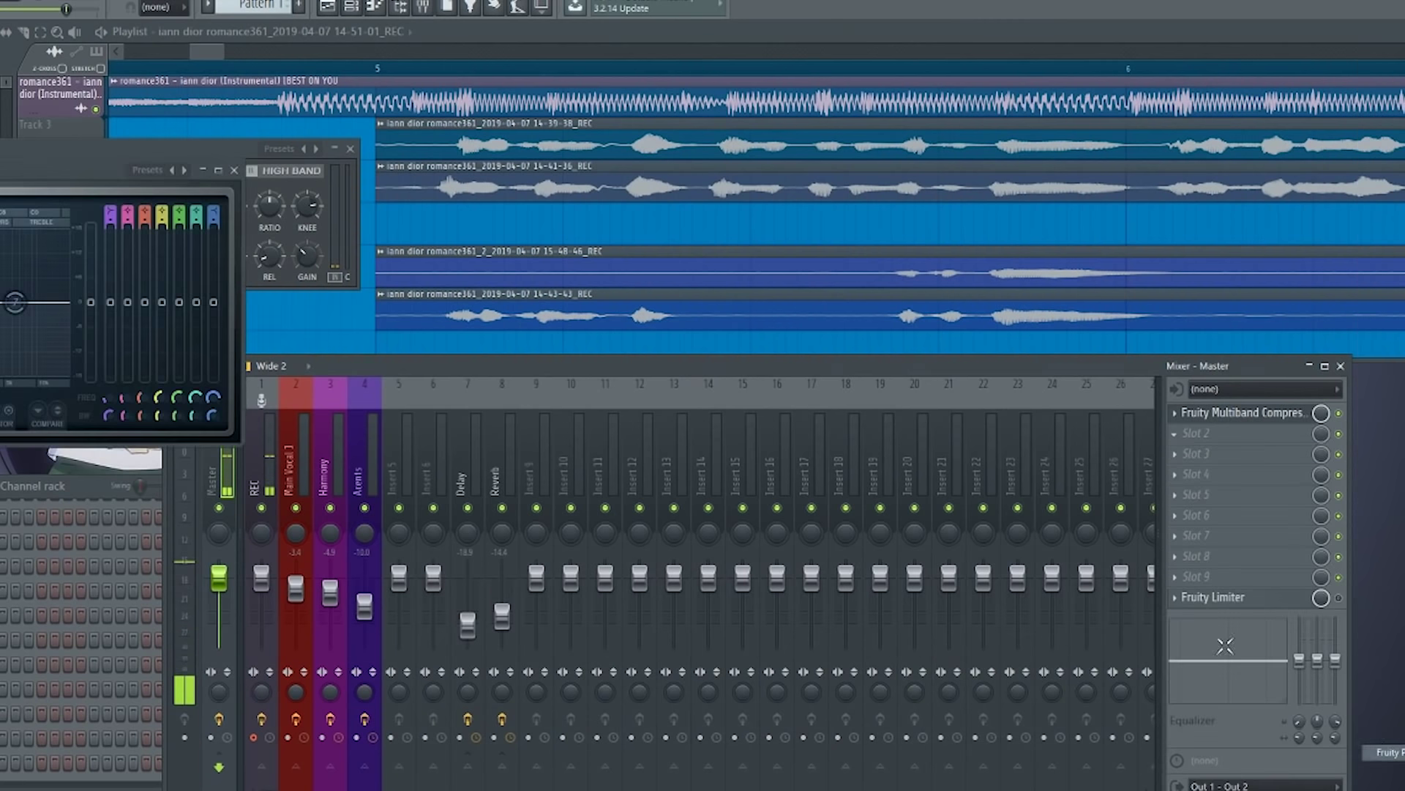
{"action": "left_click_drag", "start_coordinate": [3, 173], "coordinate": [474, 426]}
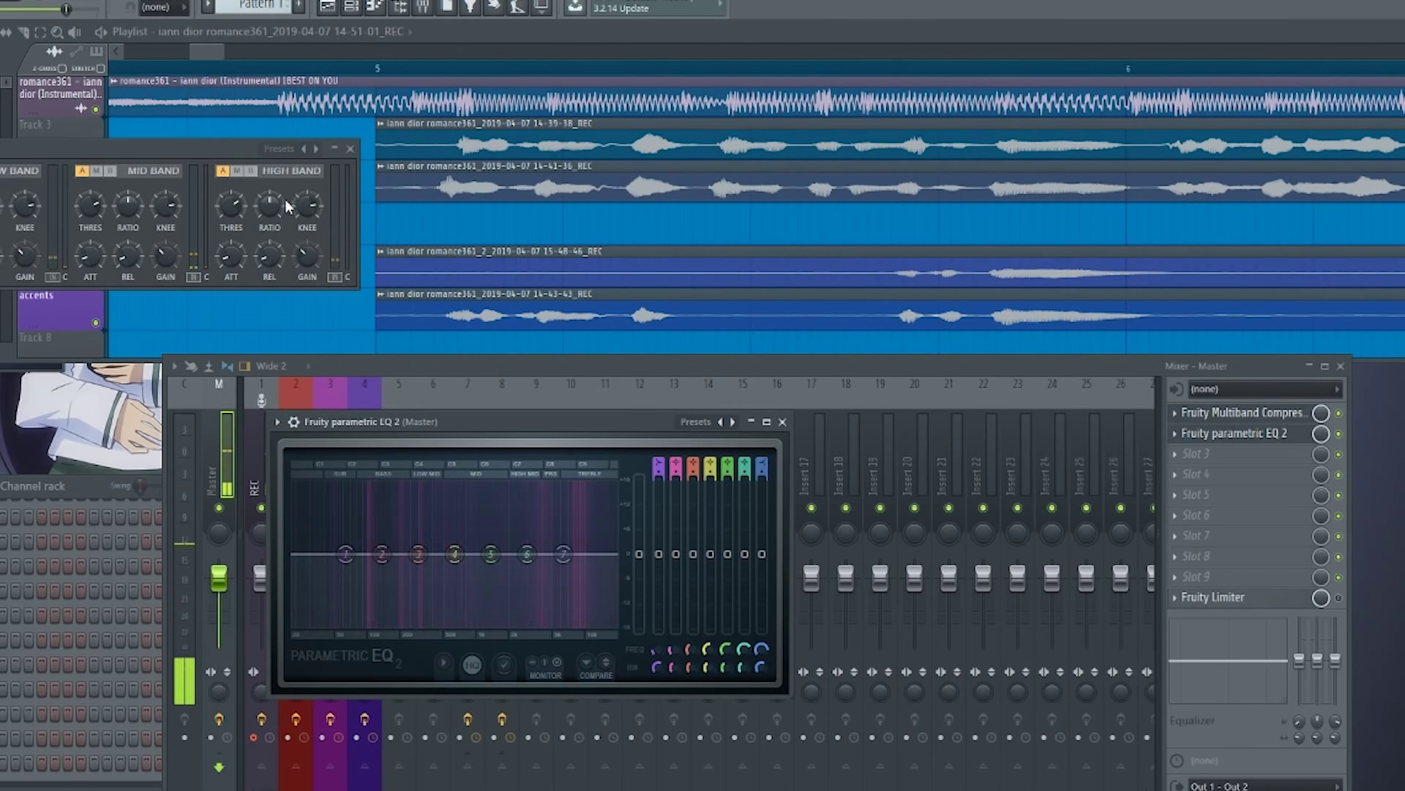
{"action": "left_click", "coordinate": [783, 422]}
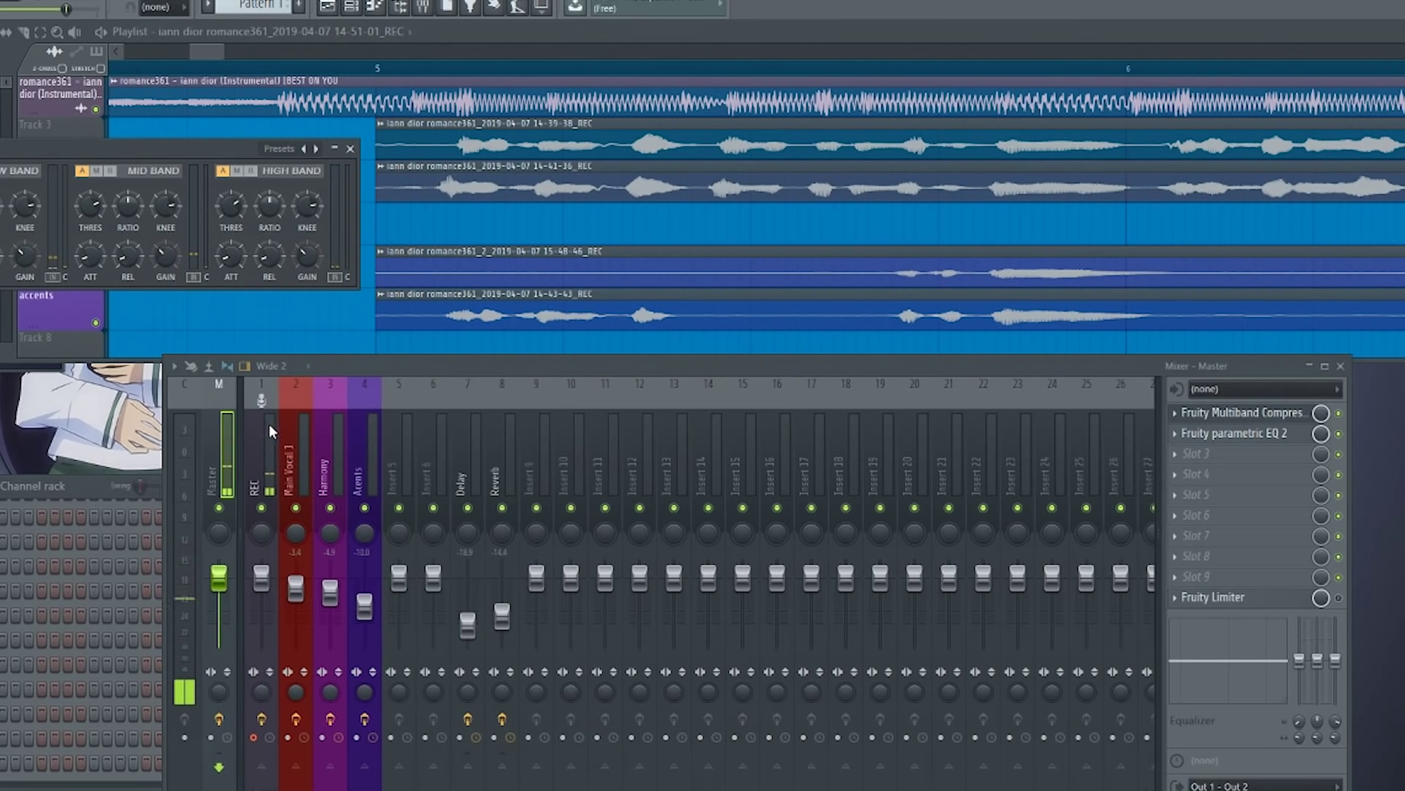
Mute the REC track and raise the Master multiband compressor's overall gain while playing from about bar 5.
{"action": "left_click", "coordinate": [262, 508]}
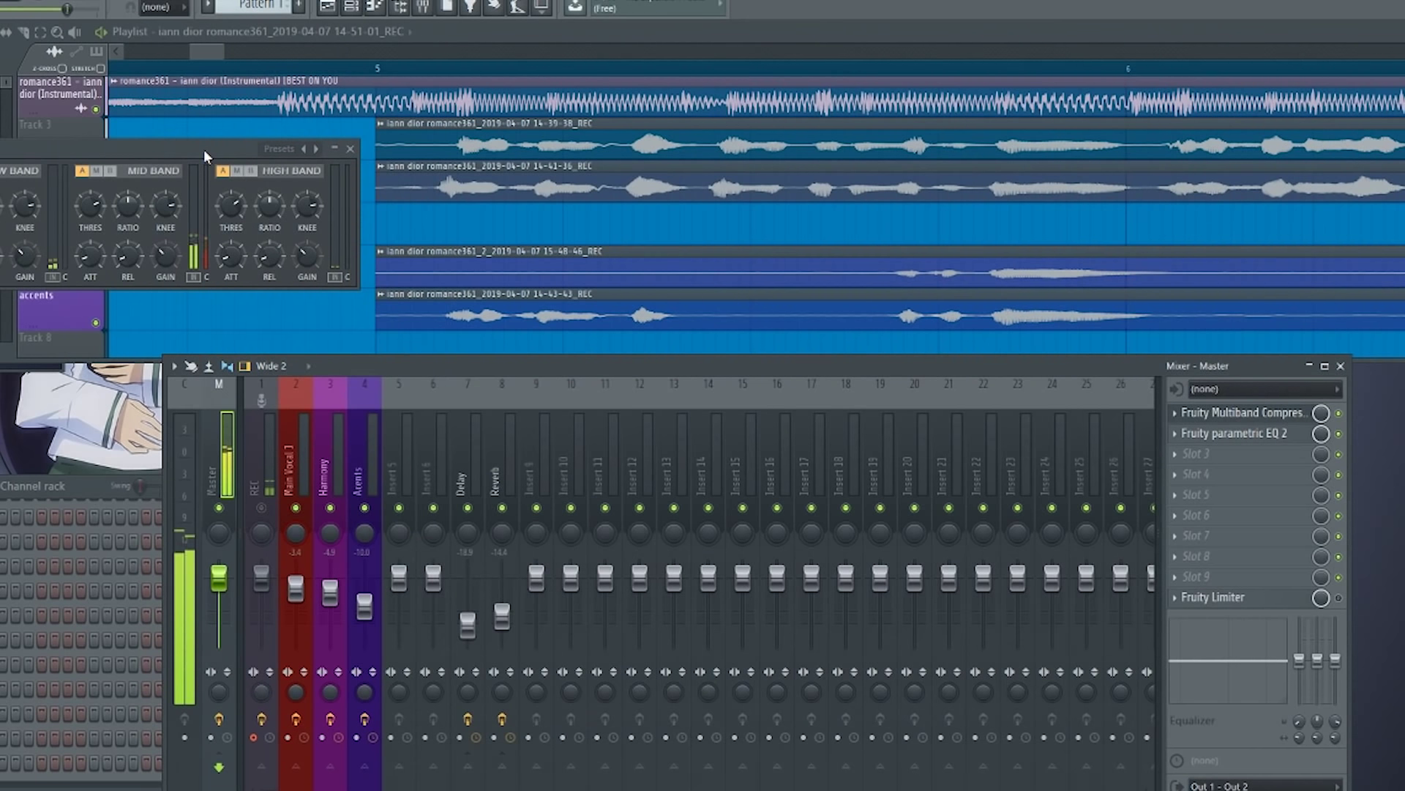
{"action": "left_click_drag", "start_coordinate": [204, 149], "coordinate": [369, 384]}
{"action": "scroll", "coordinate": [293, 244], "scroll_direction": "down", "scroll_amount": 2}
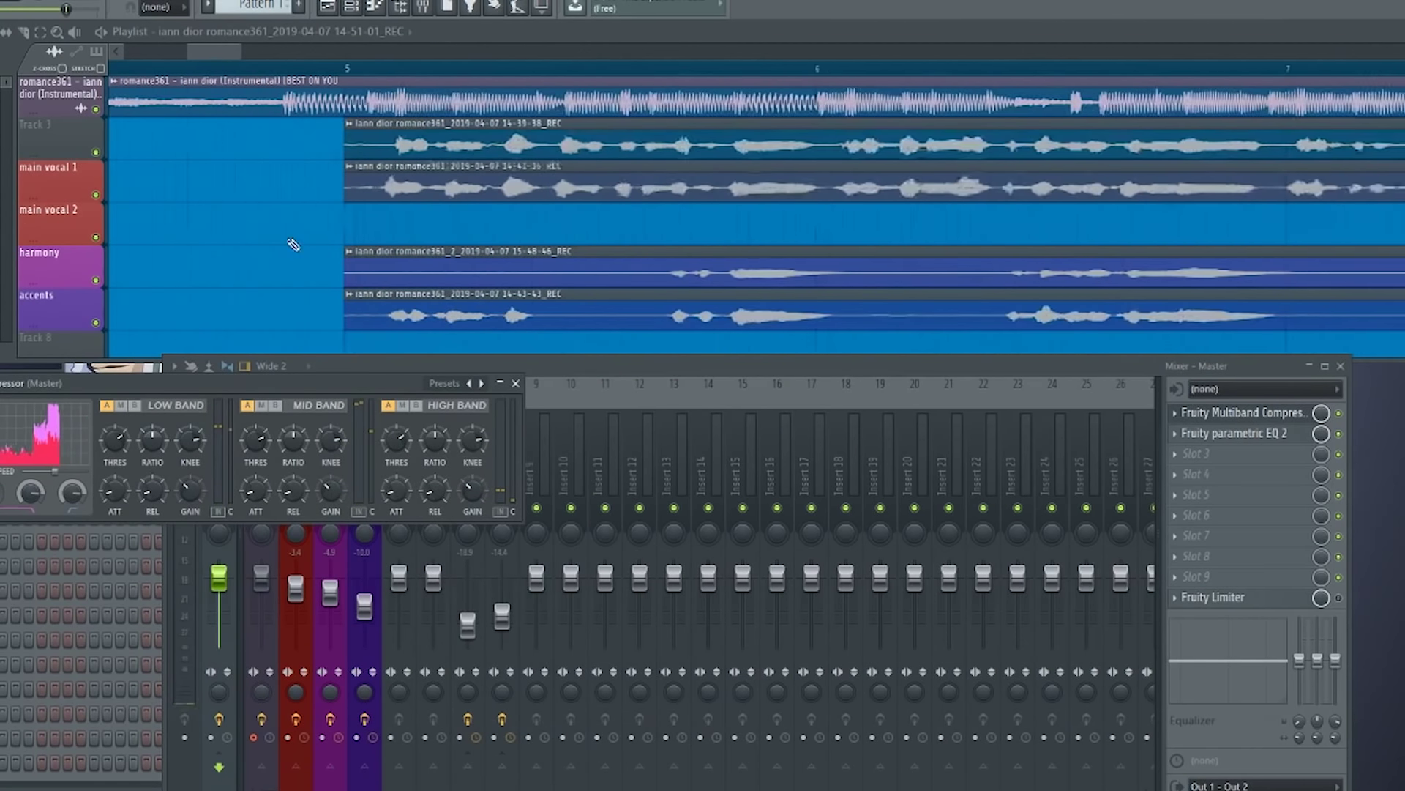
{"action": "scroll", "coordinate": [292, 244], "scroll_direction": "down", "scroll_amount": 2}
{"action": "key", "text": "space"}
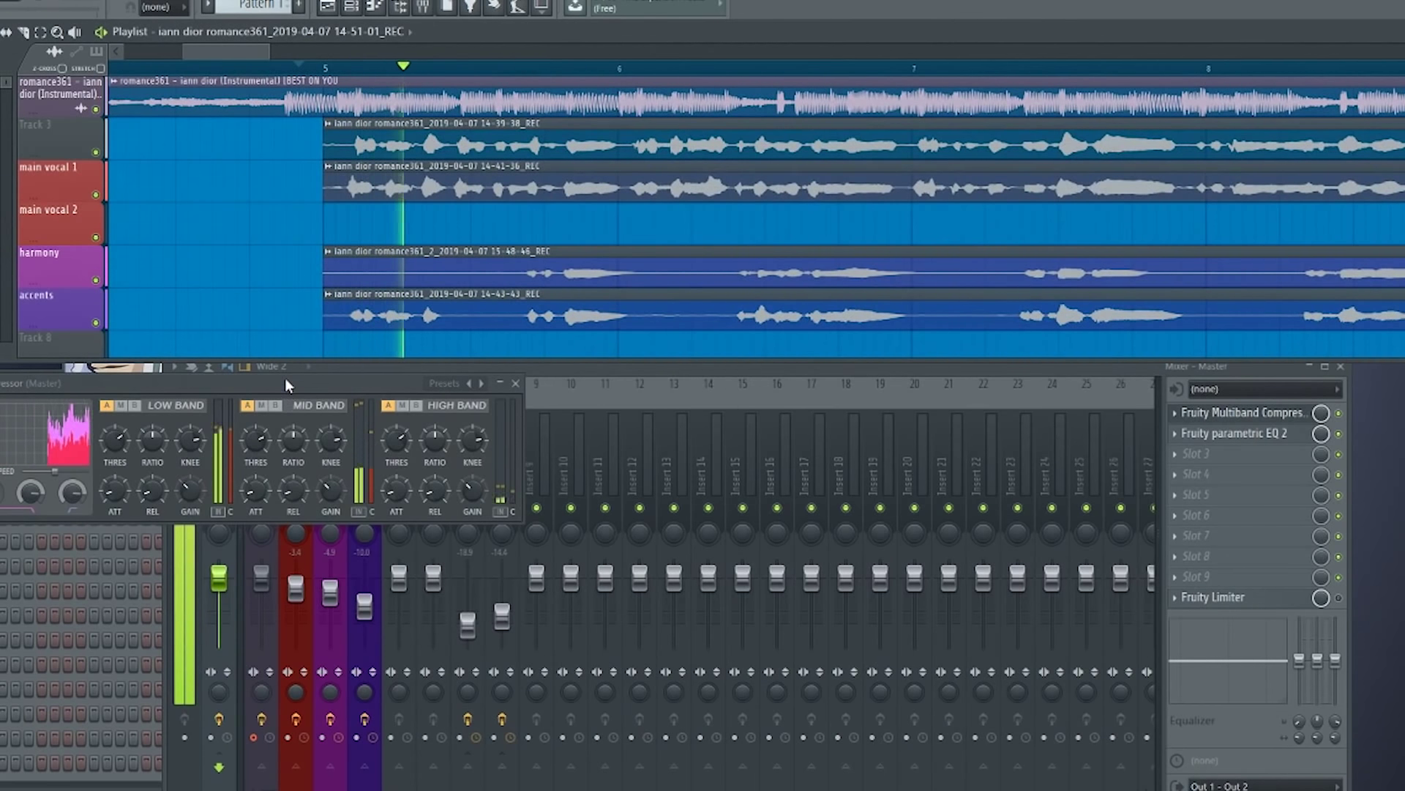
{"action": "left_click_drag", "start_coordinate": [285, 379], "coordinate": [665, 437]}
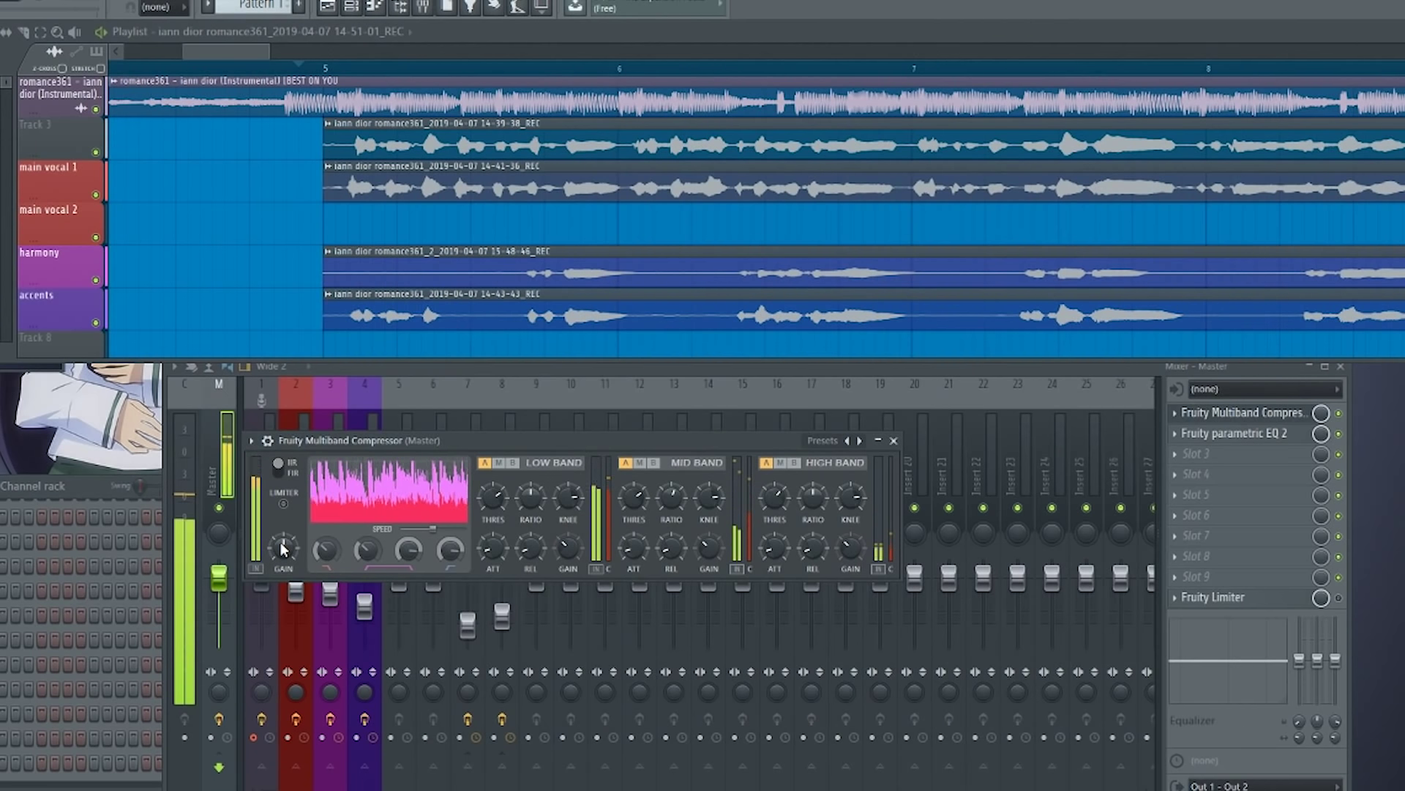
{"action": "left_click_drag", "start_coordinate": [284, 549], "coordinate": [284, 520]}
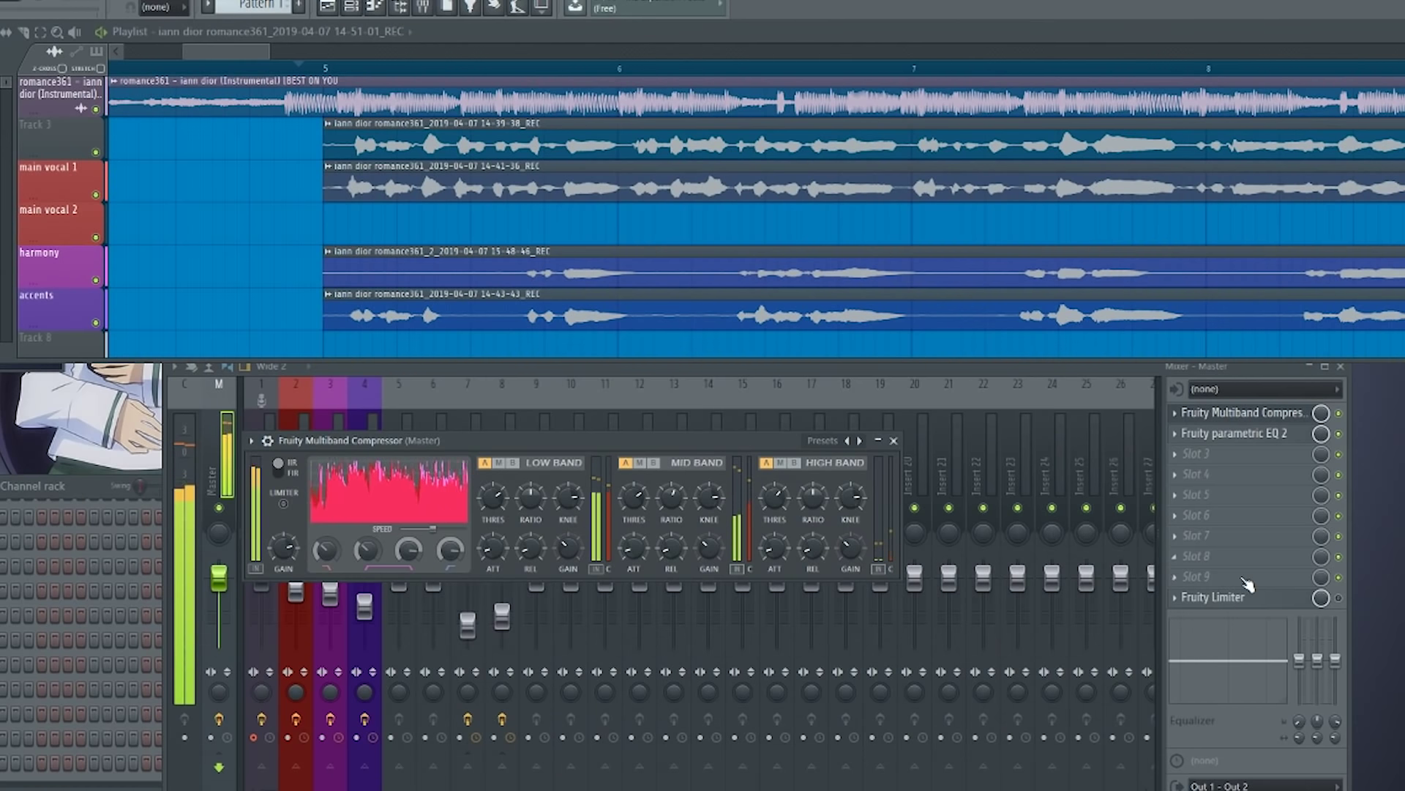
Enable the Fruity Limiter on the Master track and open its settings.
{"action": "left_click", "coordinate": [1338, 601]}
{"action": "left_click", "coordinate": [1281, 601]}
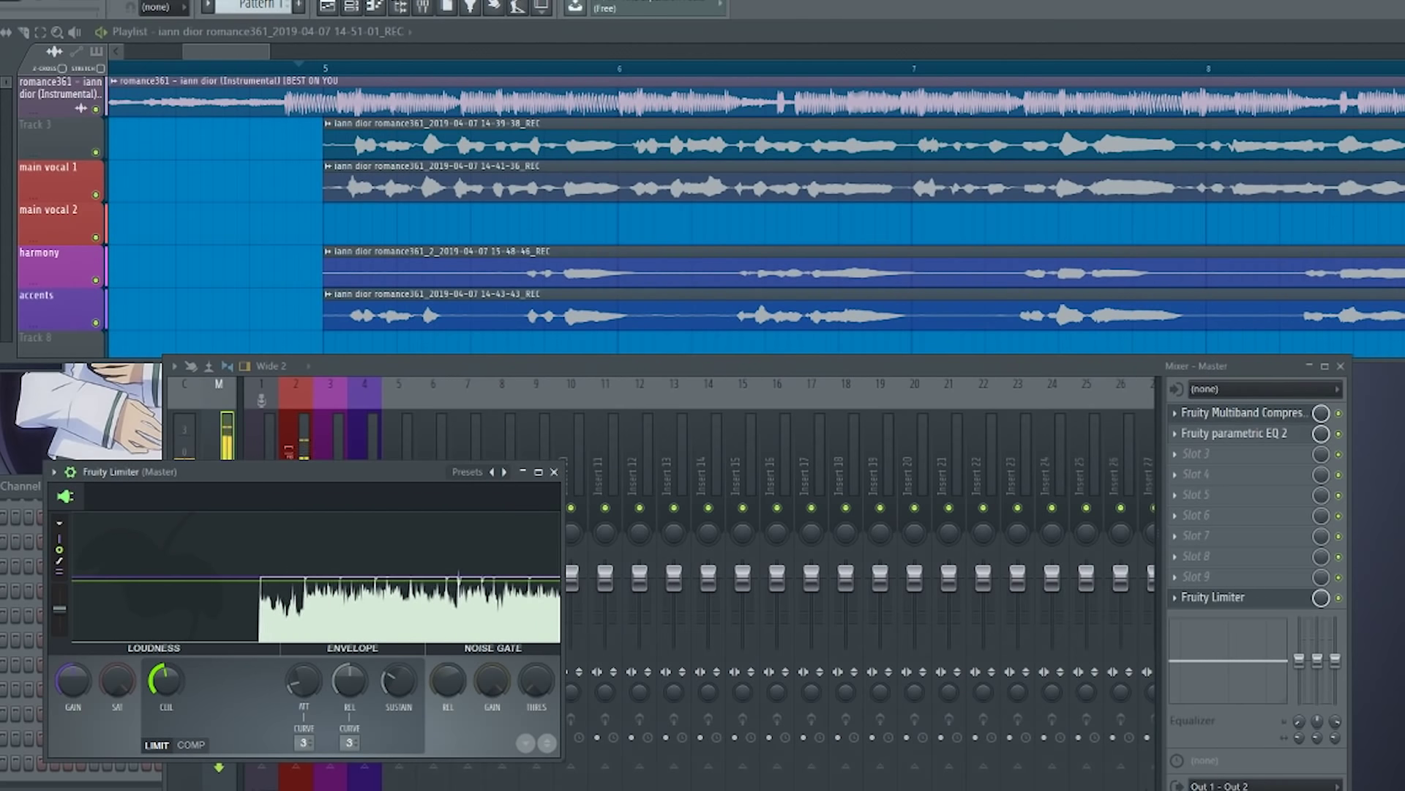
Check the Master multiband compressor while playing the mix from about bar 4 and again from about bar 5, and close its window.
{"action": "left_click", "coordinate": [564, 473]}
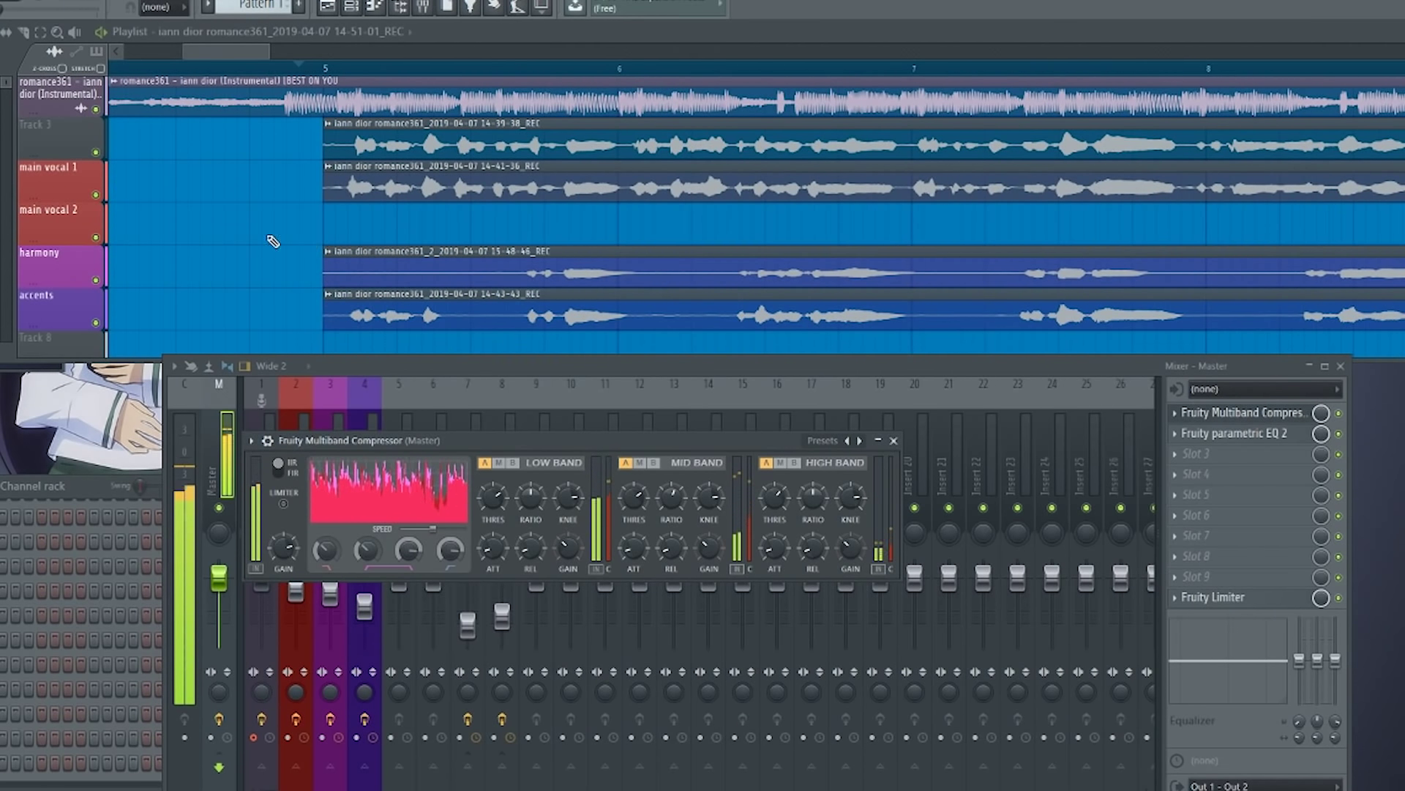
{"action": "scroll", "coordinate": [235, 260], "scroll_direction": "down", "scroll_amount": 6, "text": "ctrl"}
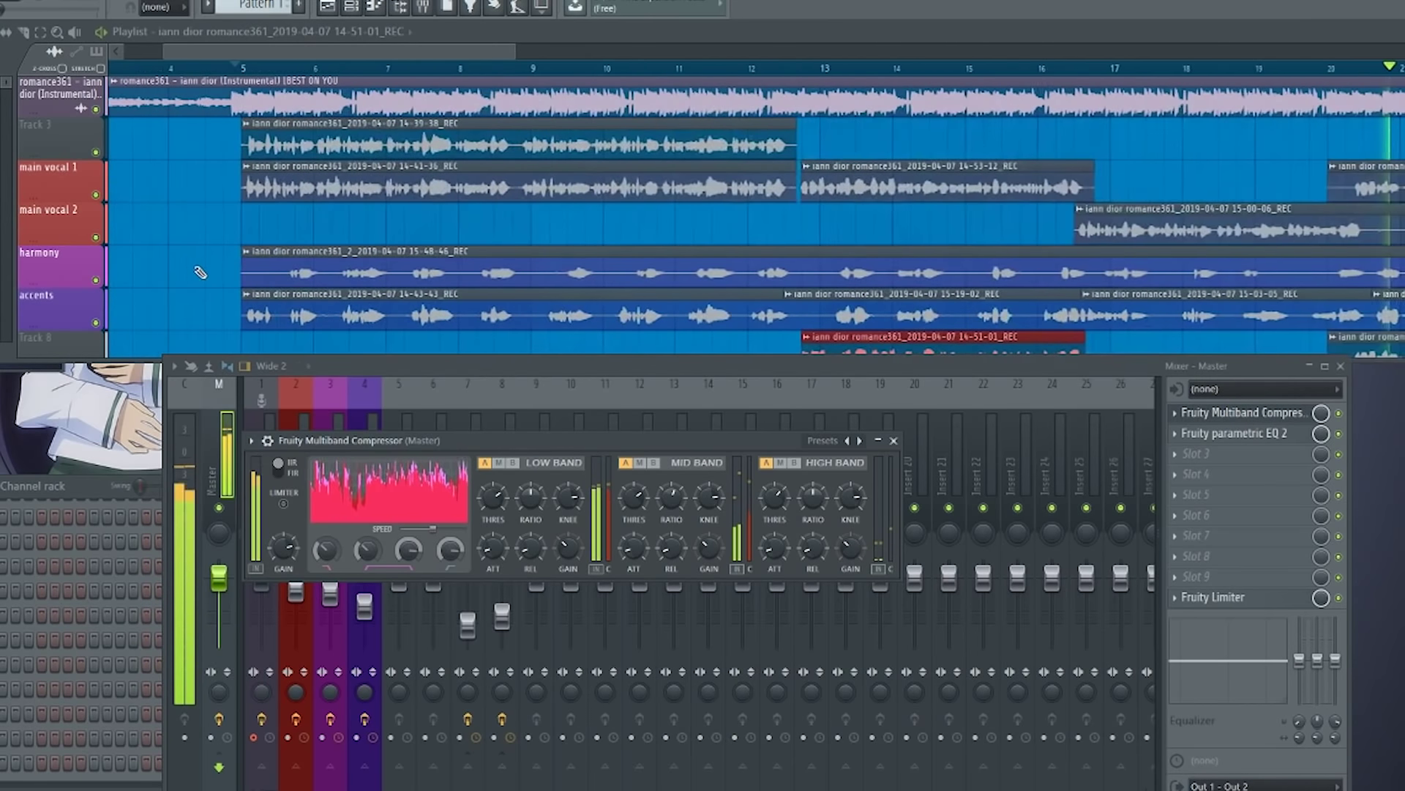
{"action": "scroll", "coordinate": [197, 273], "scroll_direction": "down", "scroll_amount": 3, "text": "alt"}
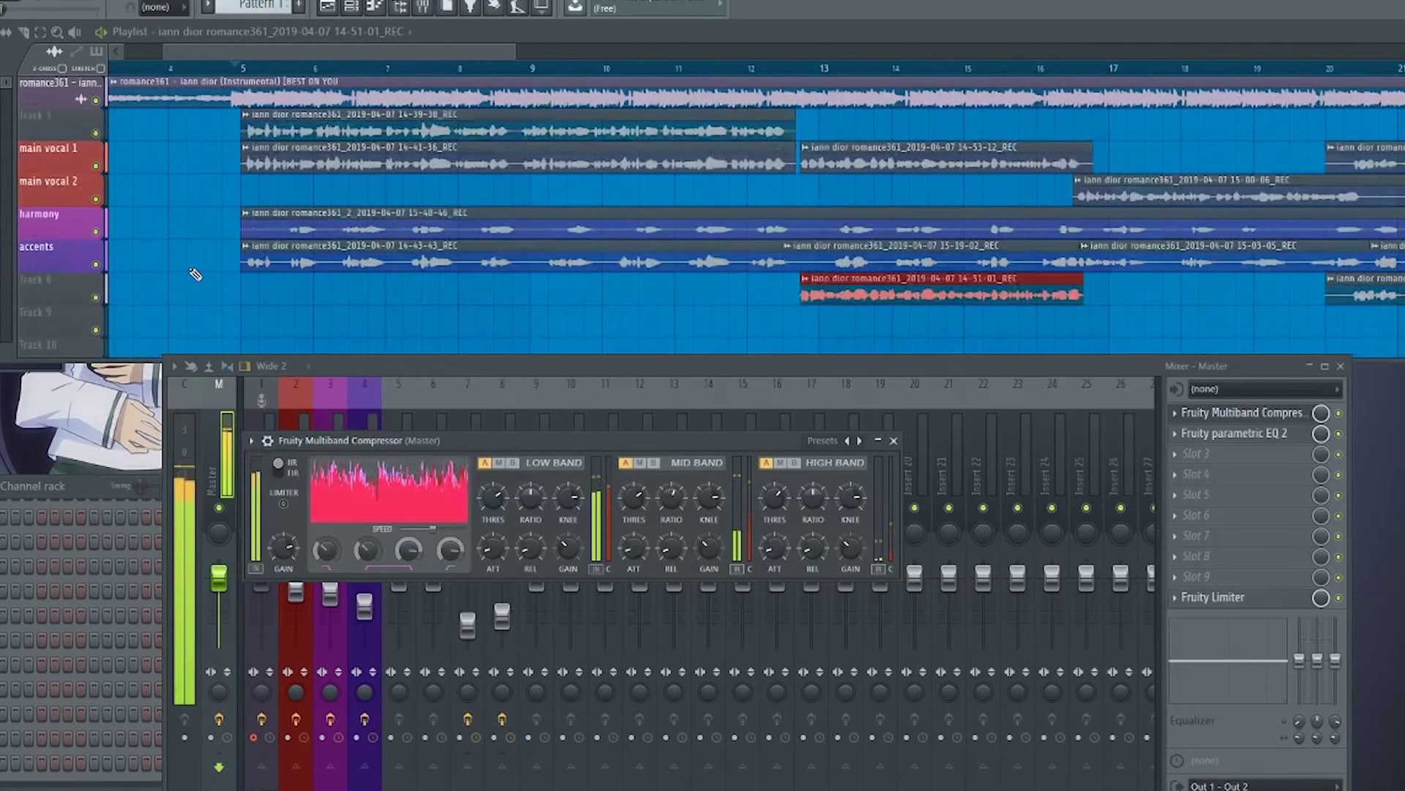
{"action": "left_click_drag", "start_coordinate": [196, 274], "coordinate": [458, 386]}
{"action": "scroll", "coordinate": [226, 289], "scroll_direction": "down", "scroll_amount": 3, "text": "ctrl"}
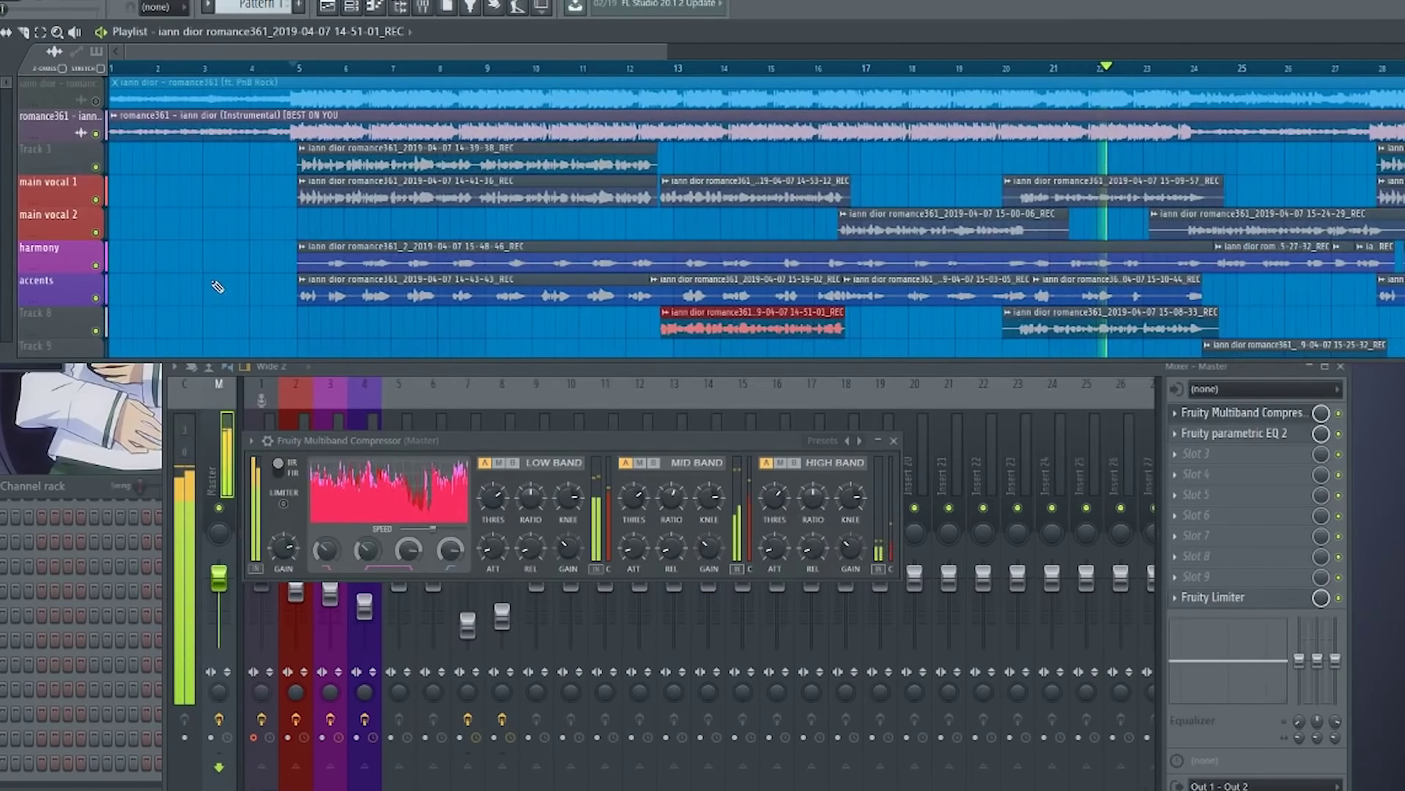
{"action": "left_click", "coordinate": [240, 67]}
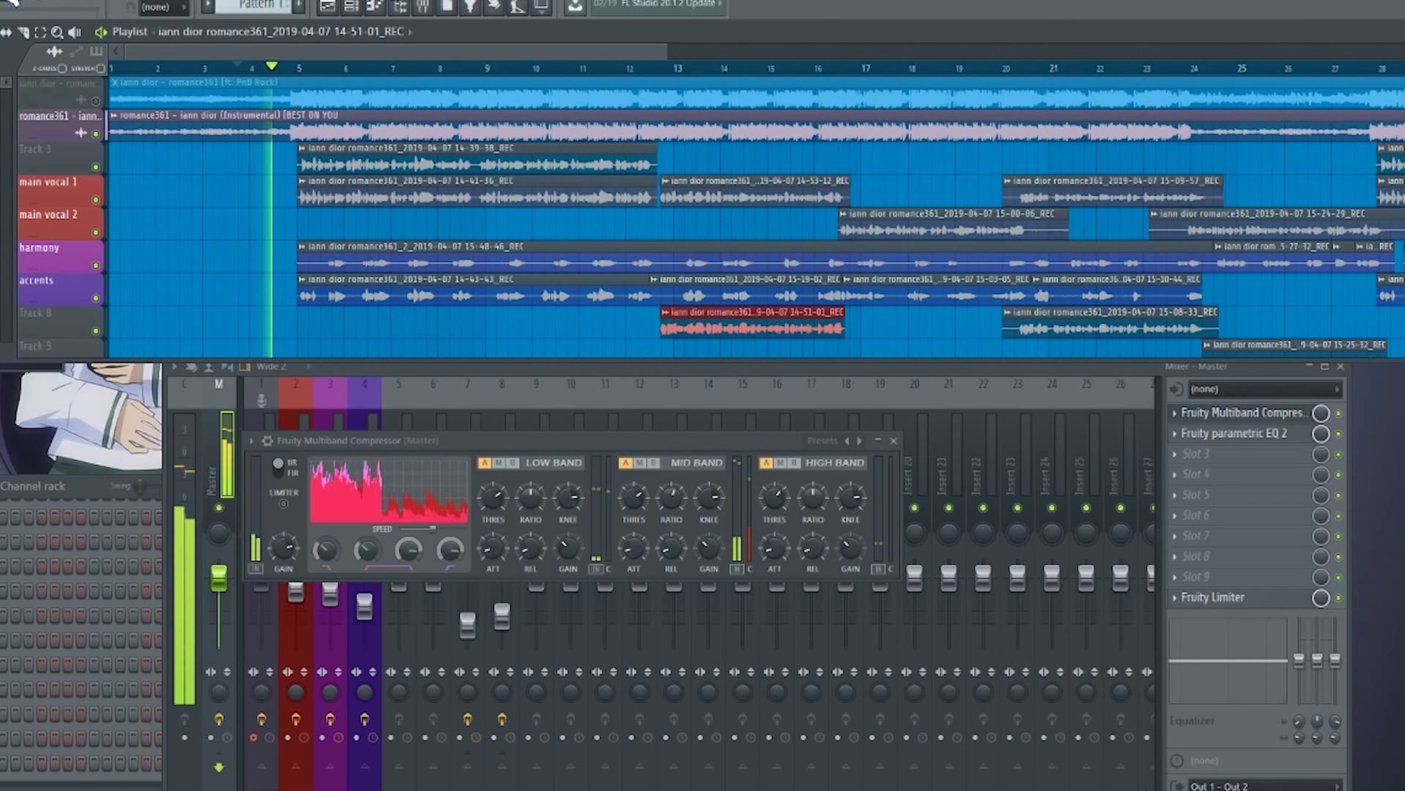
{"action": "key", "text": "space"}
{"action": "key", "text": "space"}
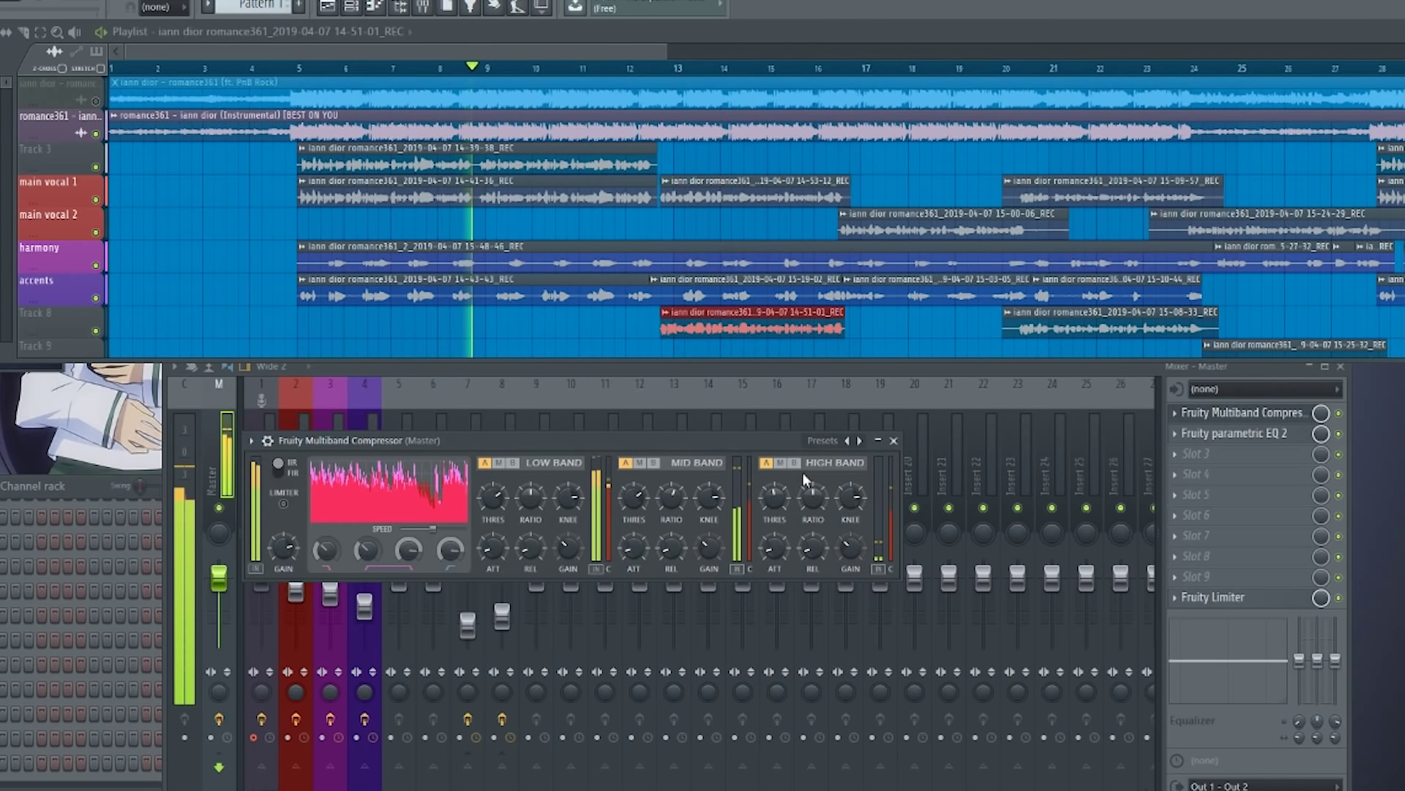
{"action": "left_click", "coordinate": [289, 61]}
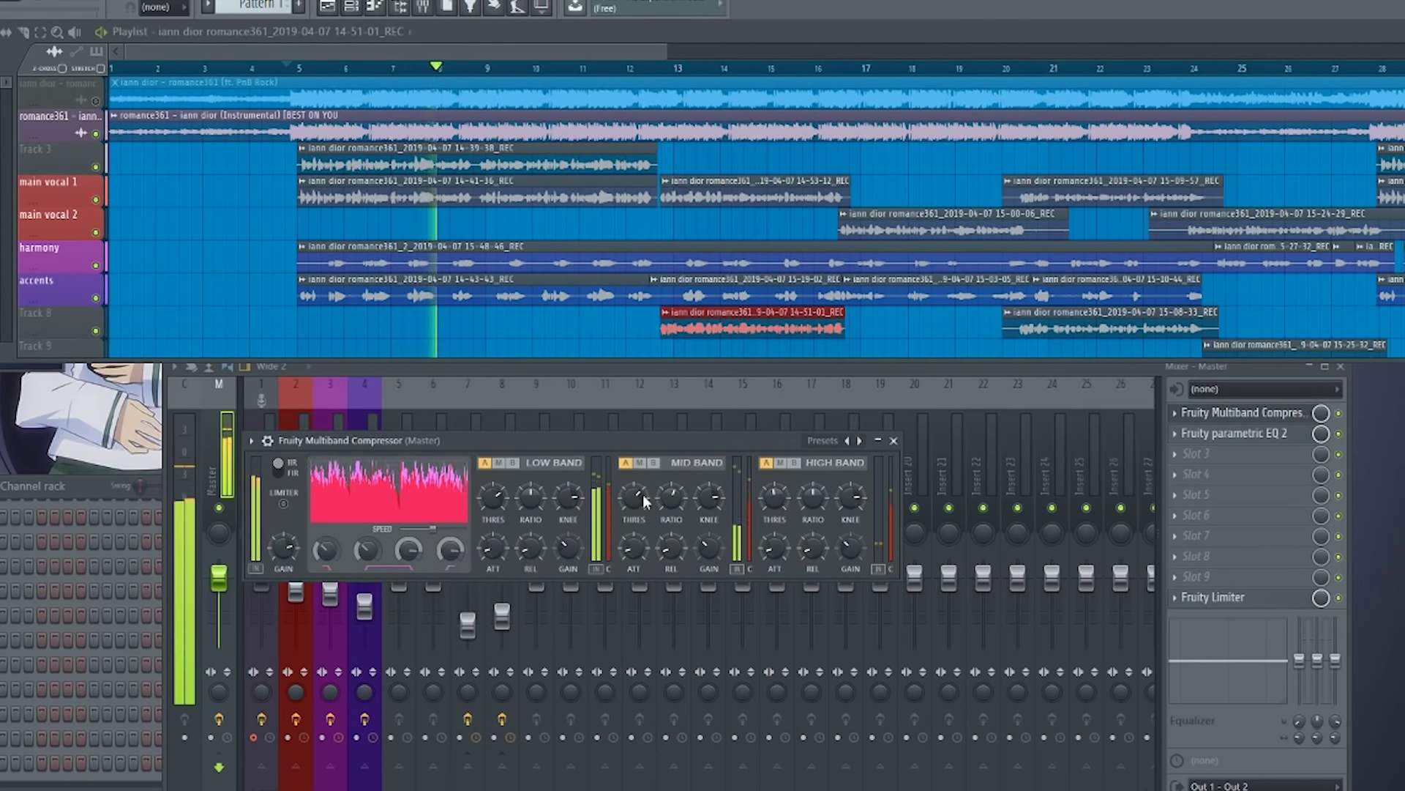
{"action": "left_click", "coordinate": [894, 440]}
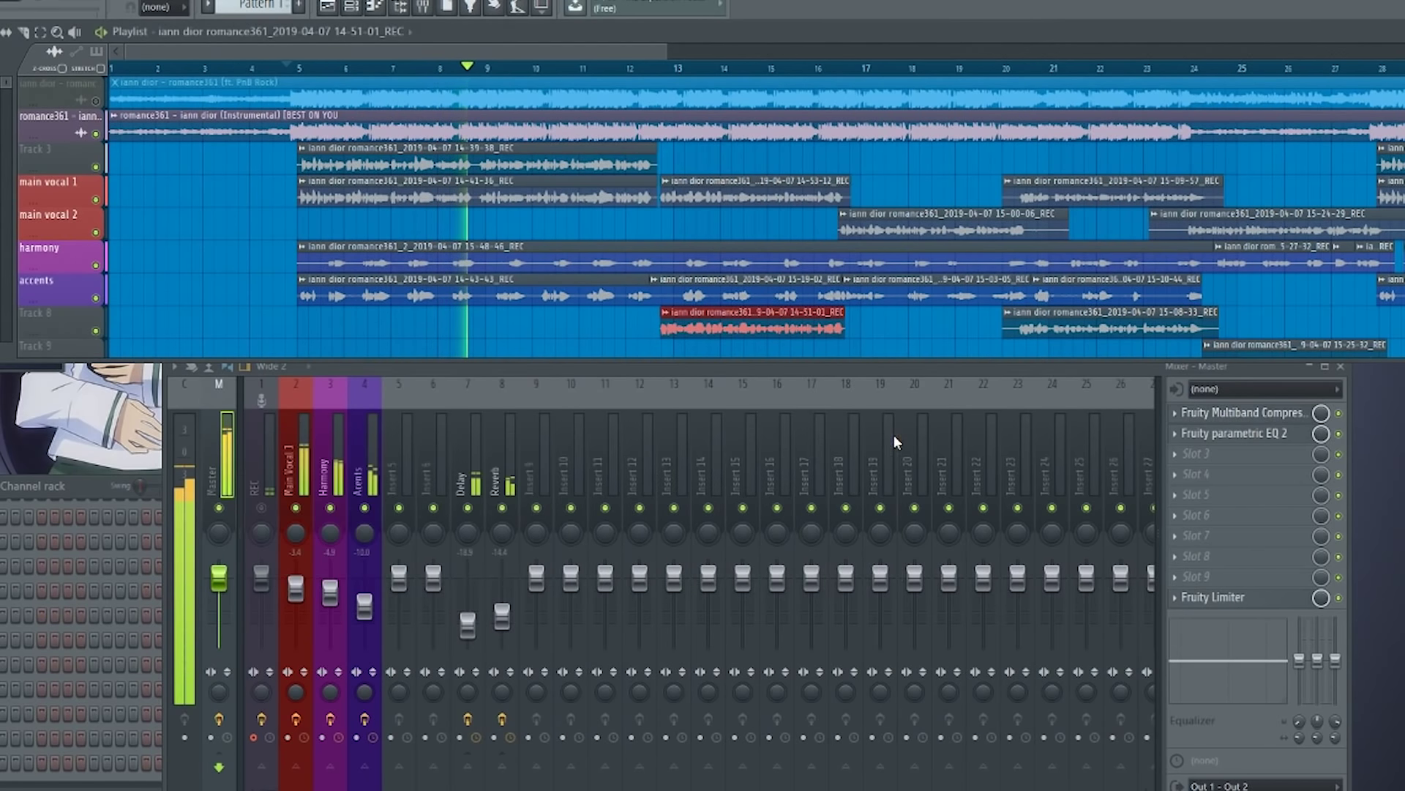
Examine the Fruity Limiter's waveform on the Master track while replaying from about bar 5, and close its window.
{"action": "left_click", "coordinate": [1256, 598]}
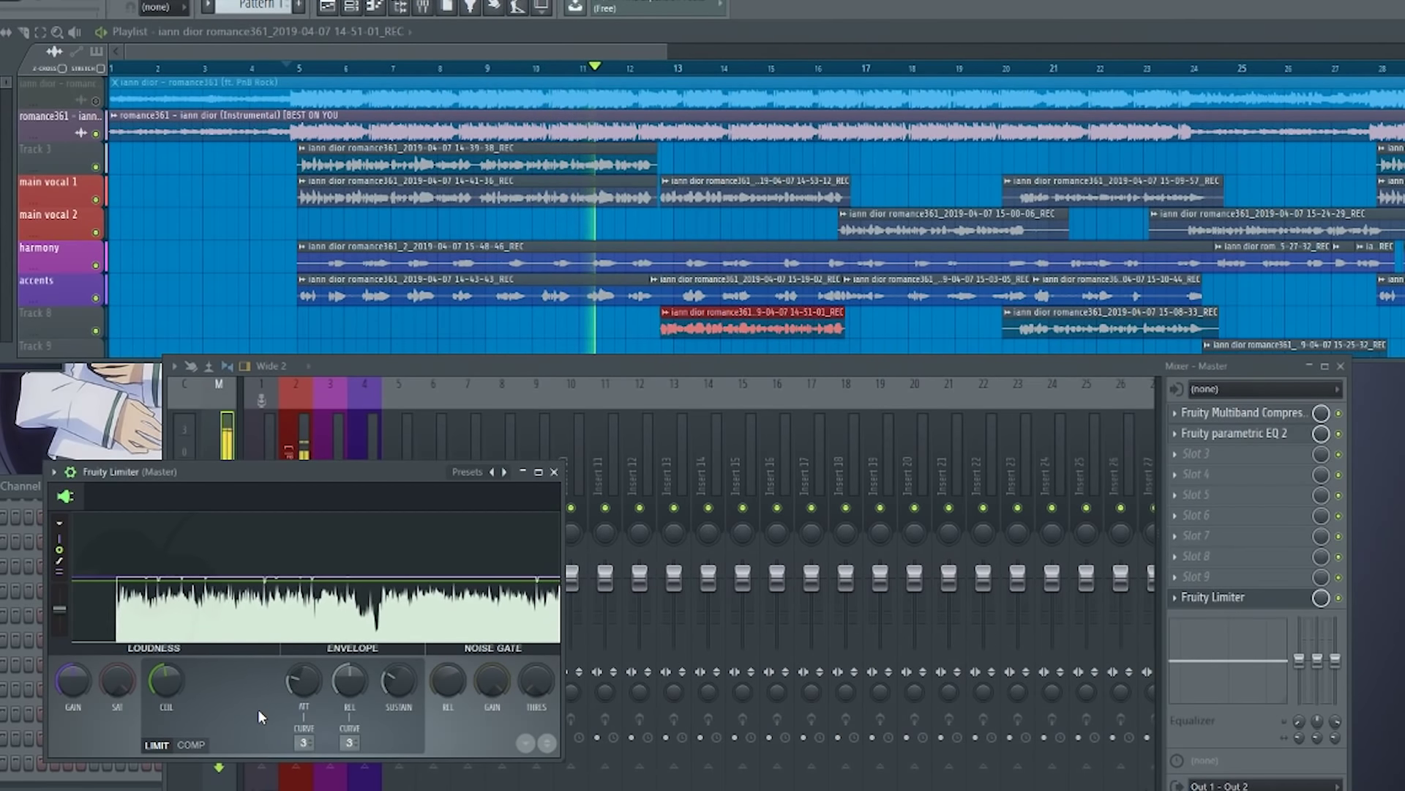
{"action": "left_click_drag", "start_coordinate": [301, 470], "coordinate": [361, 470]}
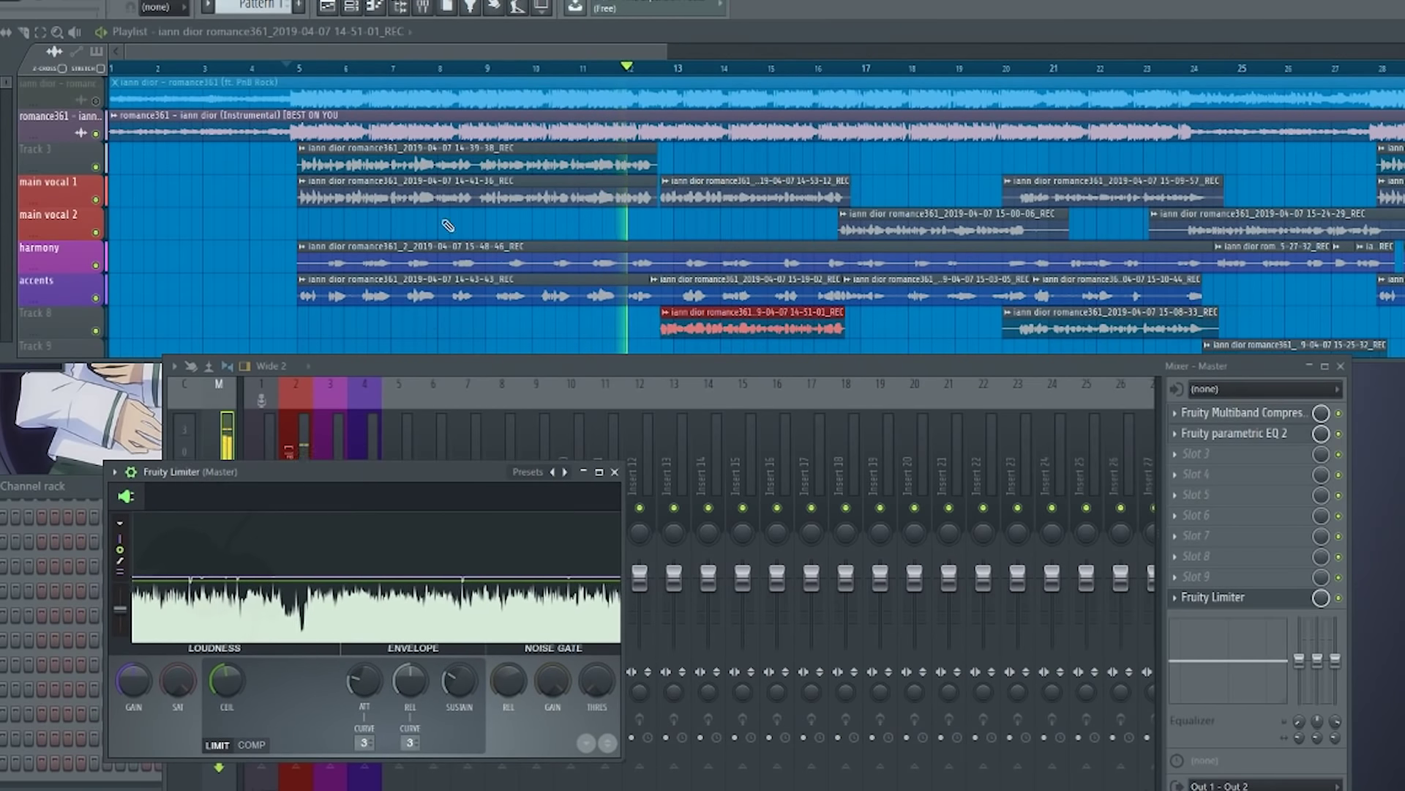
{"action": "left_click", "coordinate": [284, 65]}
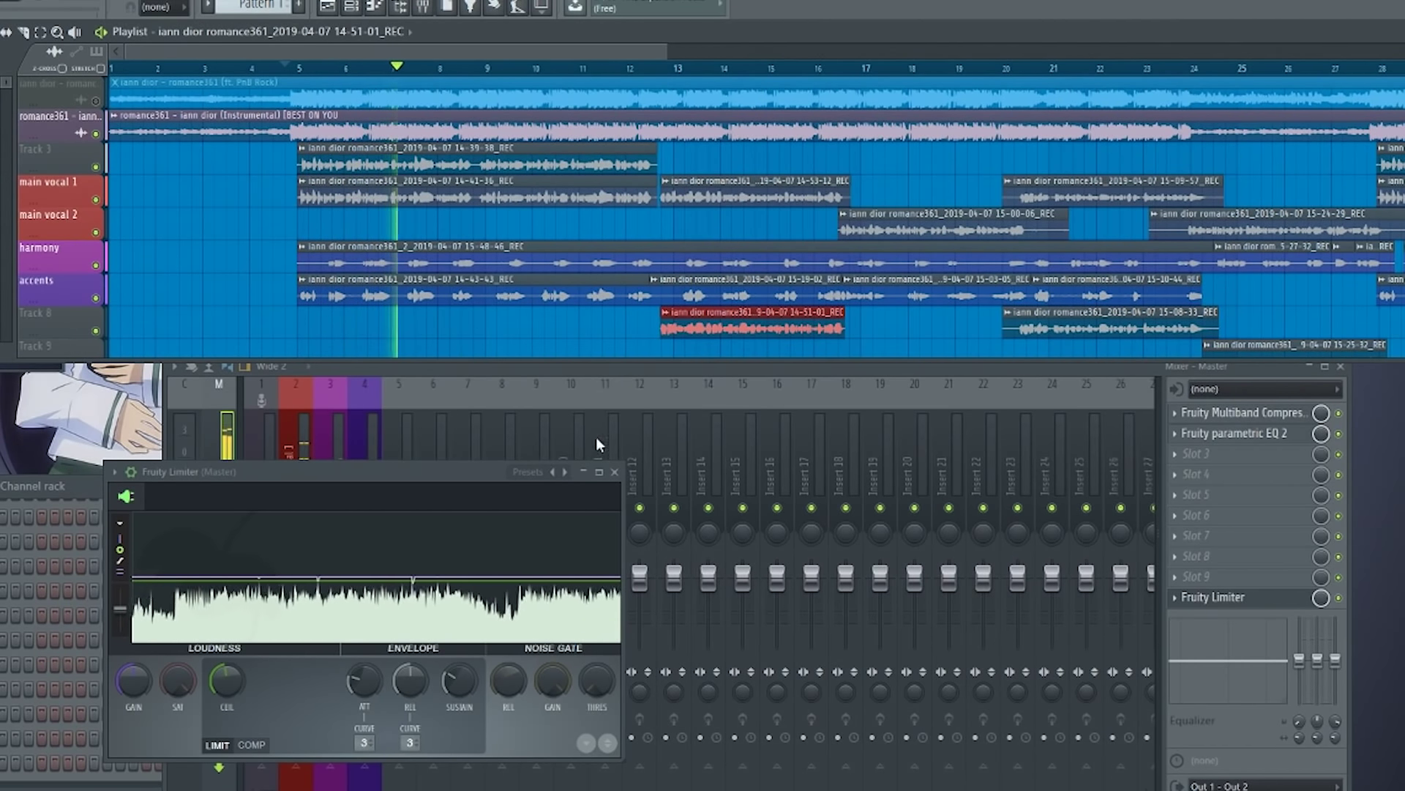
{"action": "left_click", "coordinate": [614, 471]}
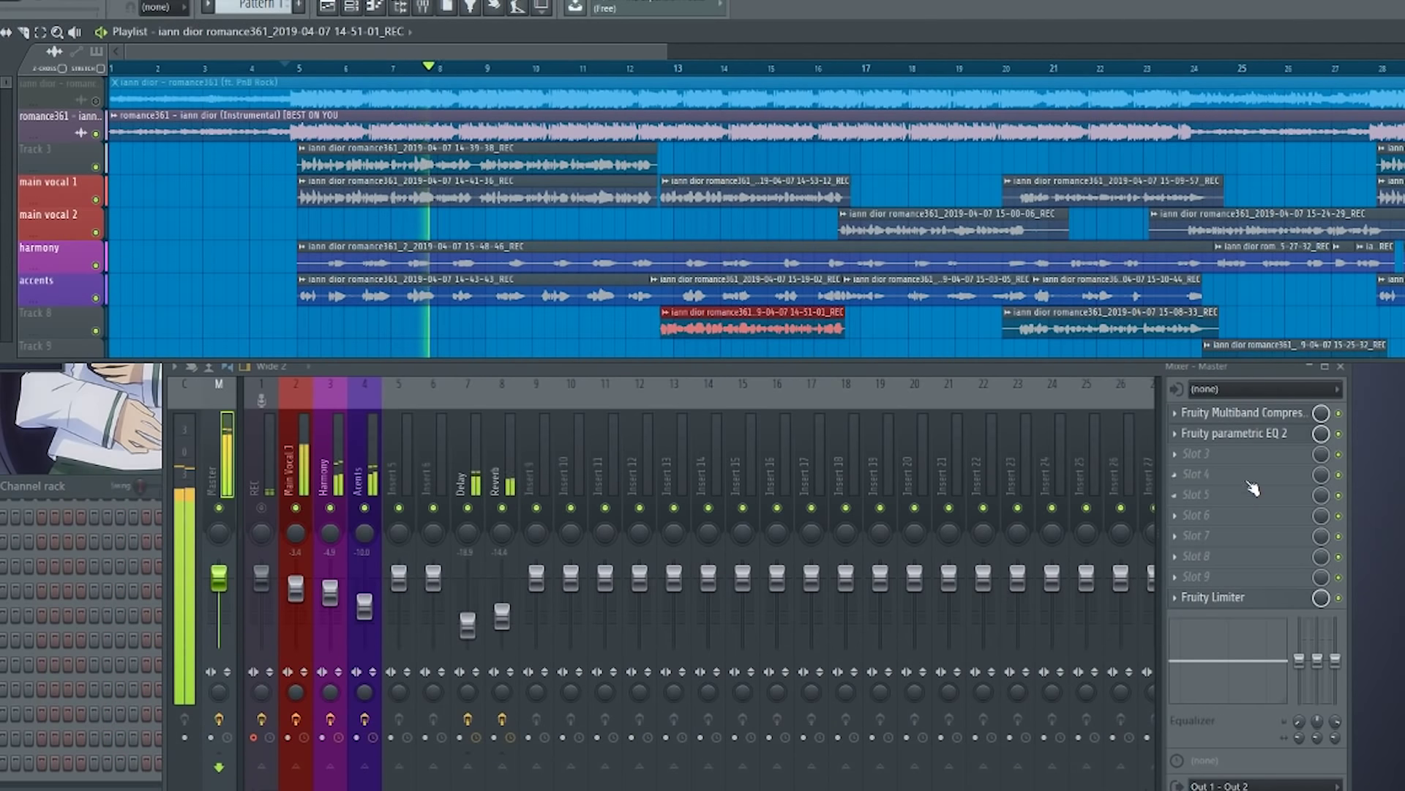
Disable the Fruity Limiter on the Master track and replay the mix from between bars 3 and 4.
{"action": "left_click", "coordinate": [1339, 599]}
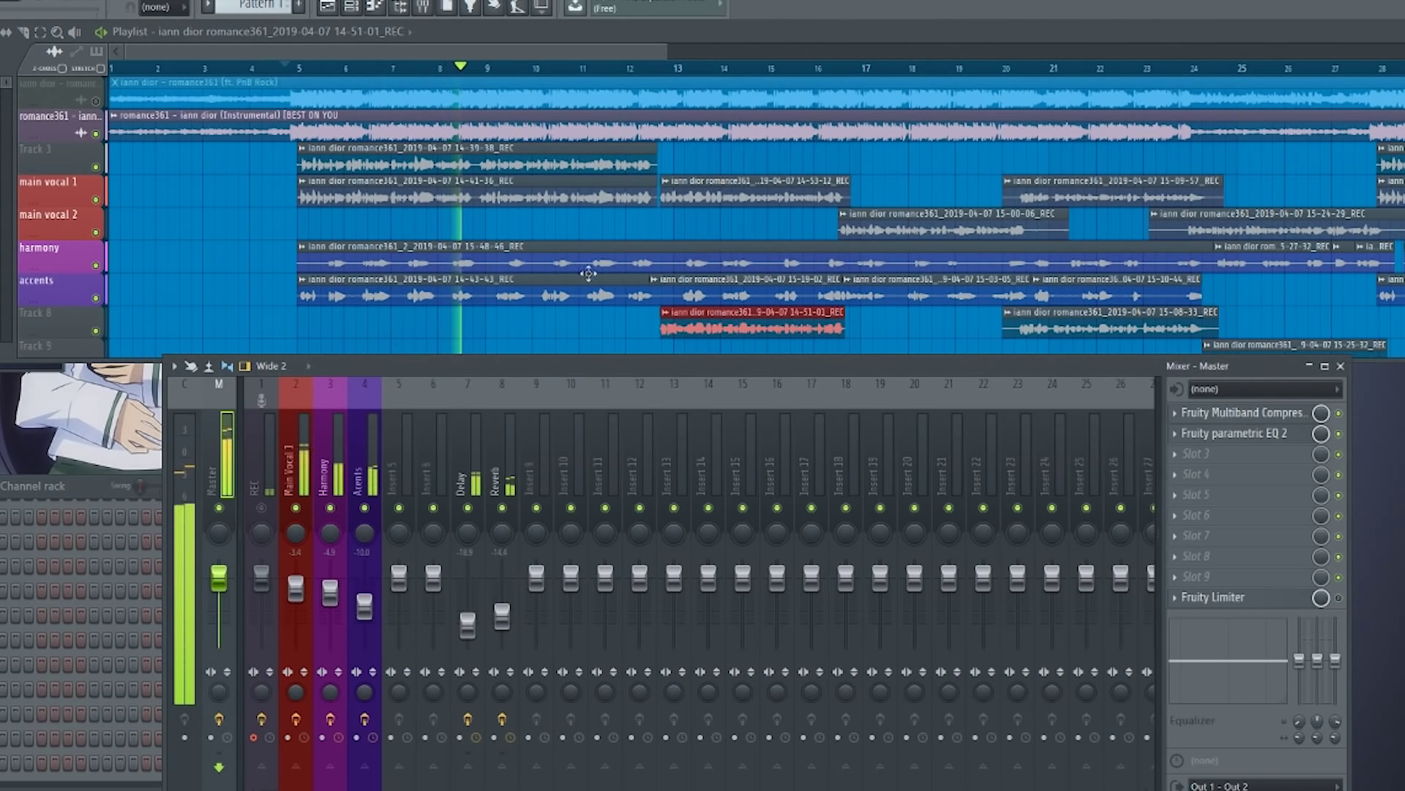
{"action": "left_click", "coordinate": [225, 66]}
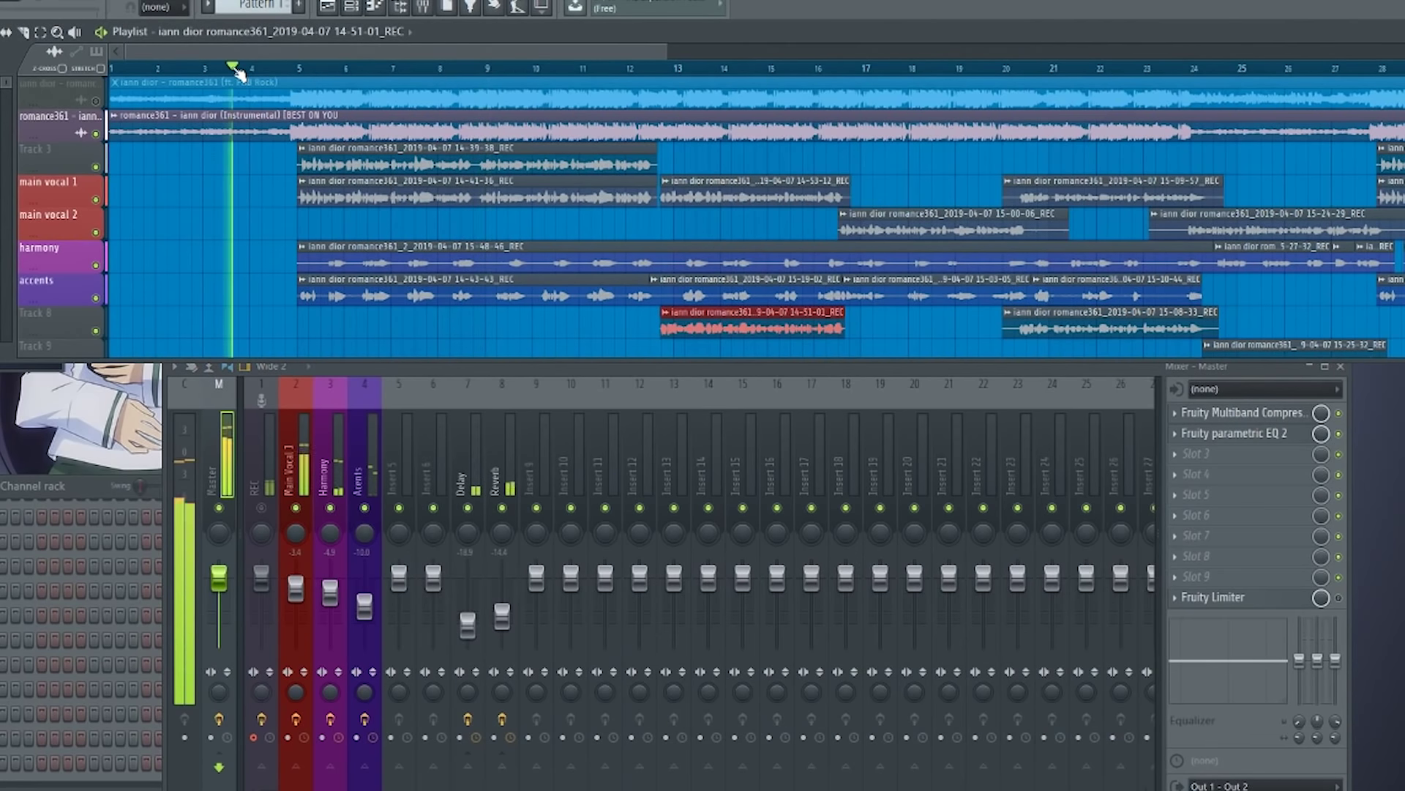
{"action": "left_click_drag", "start_coordinate": [357, 236], "coordinate": [335, 222]}
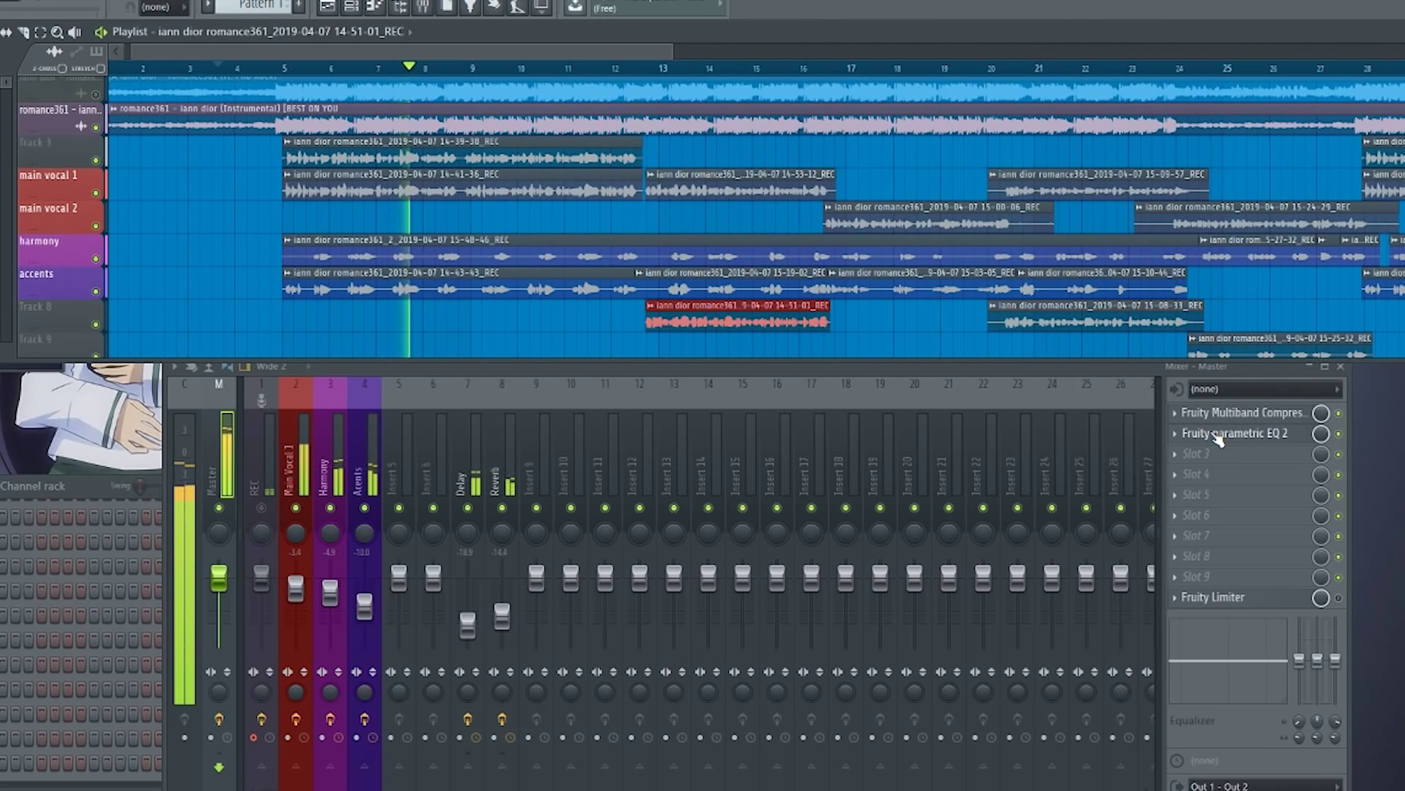
Check the Master multiband compressor's band levels during playback around bars 23 to 26 and close its window.
{"action": "left_click", "coordinate": [1237, 415]}
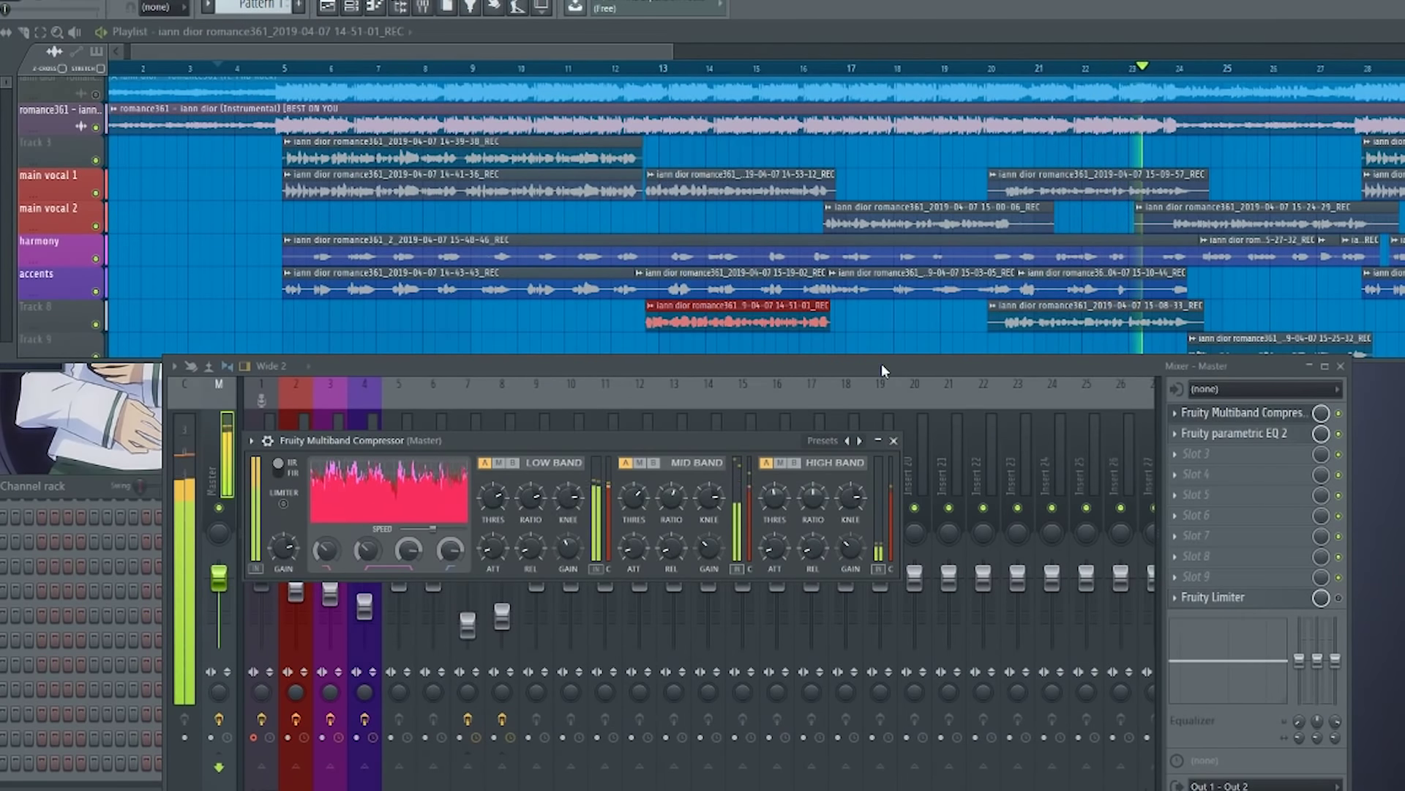
{"action": "left_click_drag", "start_coordinate": [895, 358], "coordinate": [567, 290]}
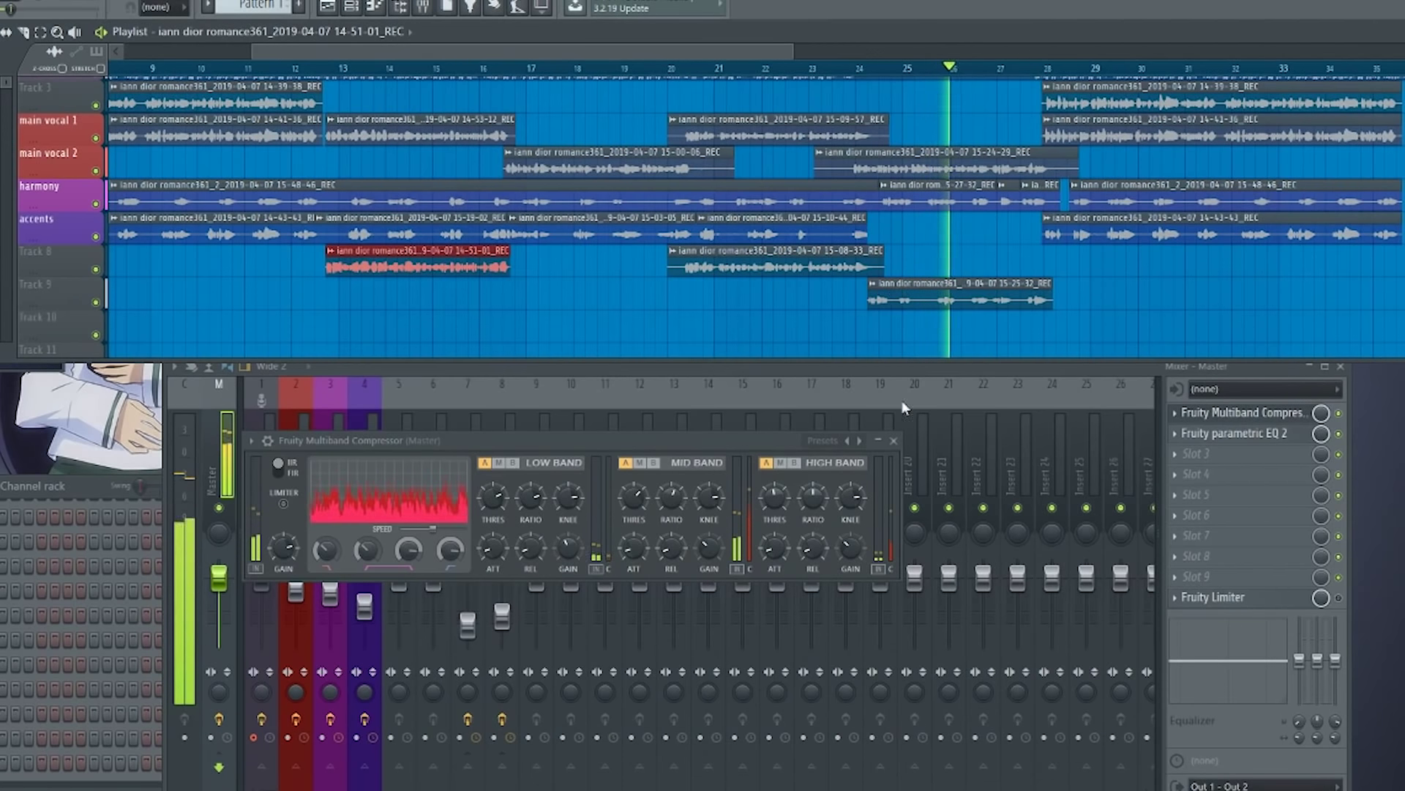
{"action": "left_click", "coordinate": [894, 442]}
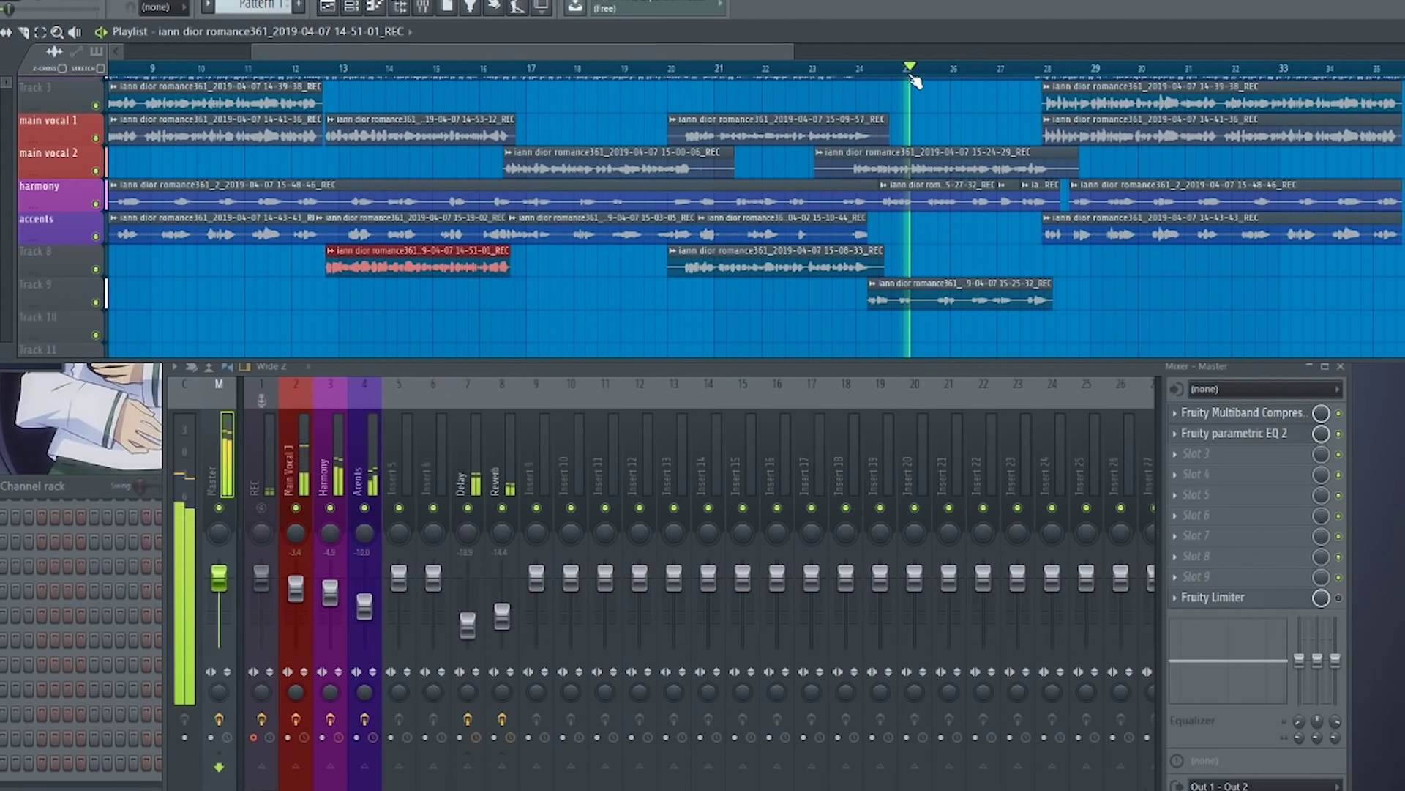
In the Master's Fruity Parametric EQ 2, sweep for resonances and cut narrow low-mid notches with the middle bands while playing.
{"action": "left_click", "coordinate": [1237, 439]}
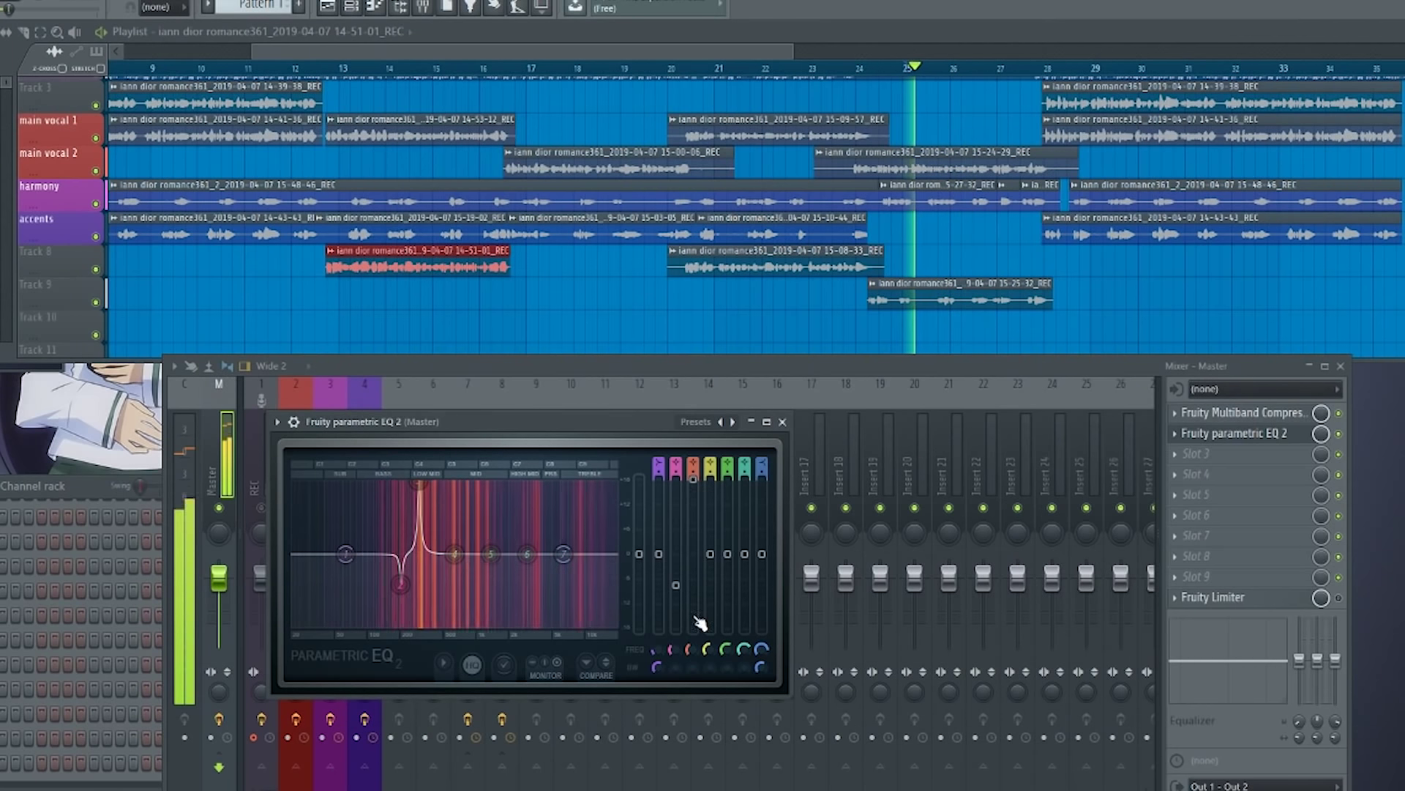
{"action": "left_click_drag", "start_coordinate": [706, 505], "coordinate": [706, 533]}
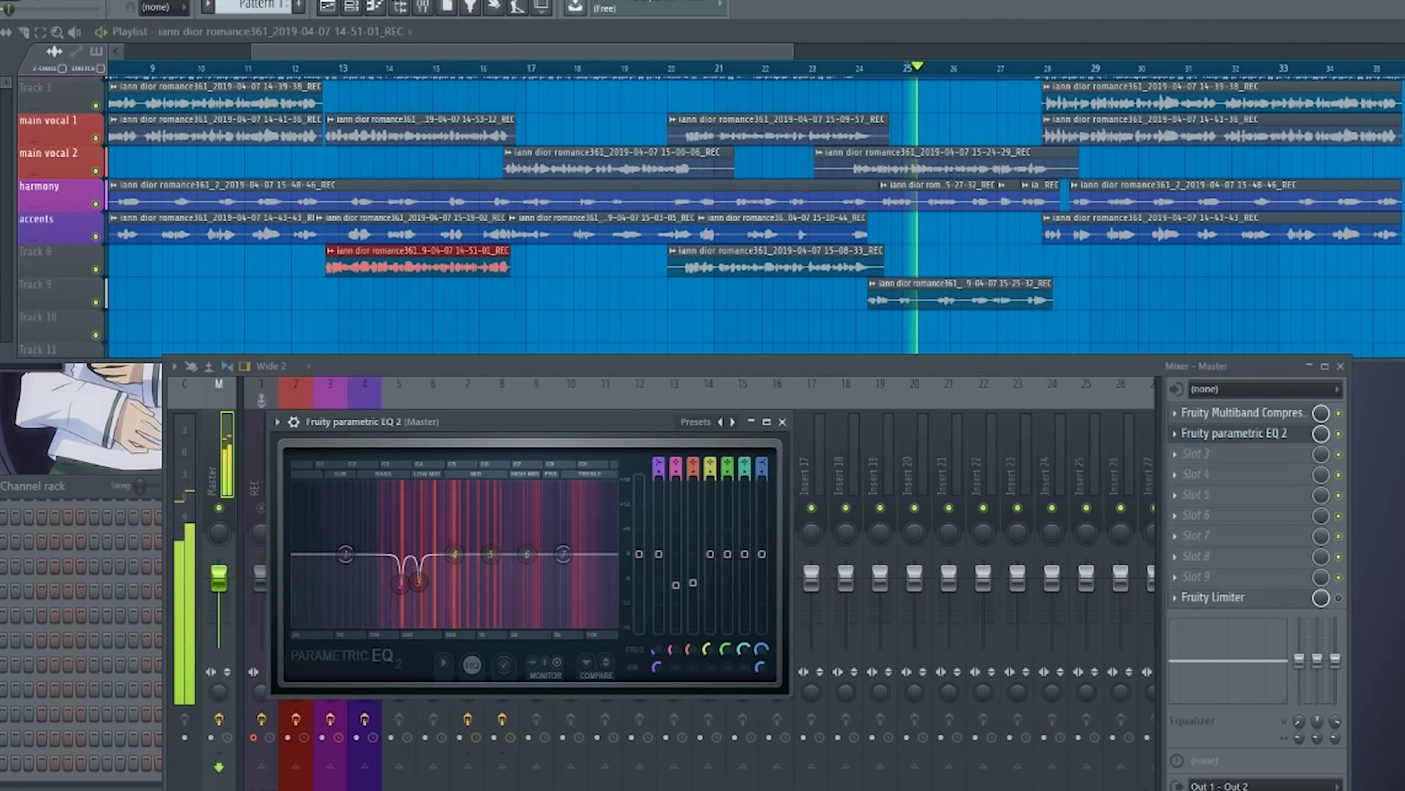
{"action": "left_click_drag", "start_coordinate": [710, 554], "coordinate": [710, 480]}
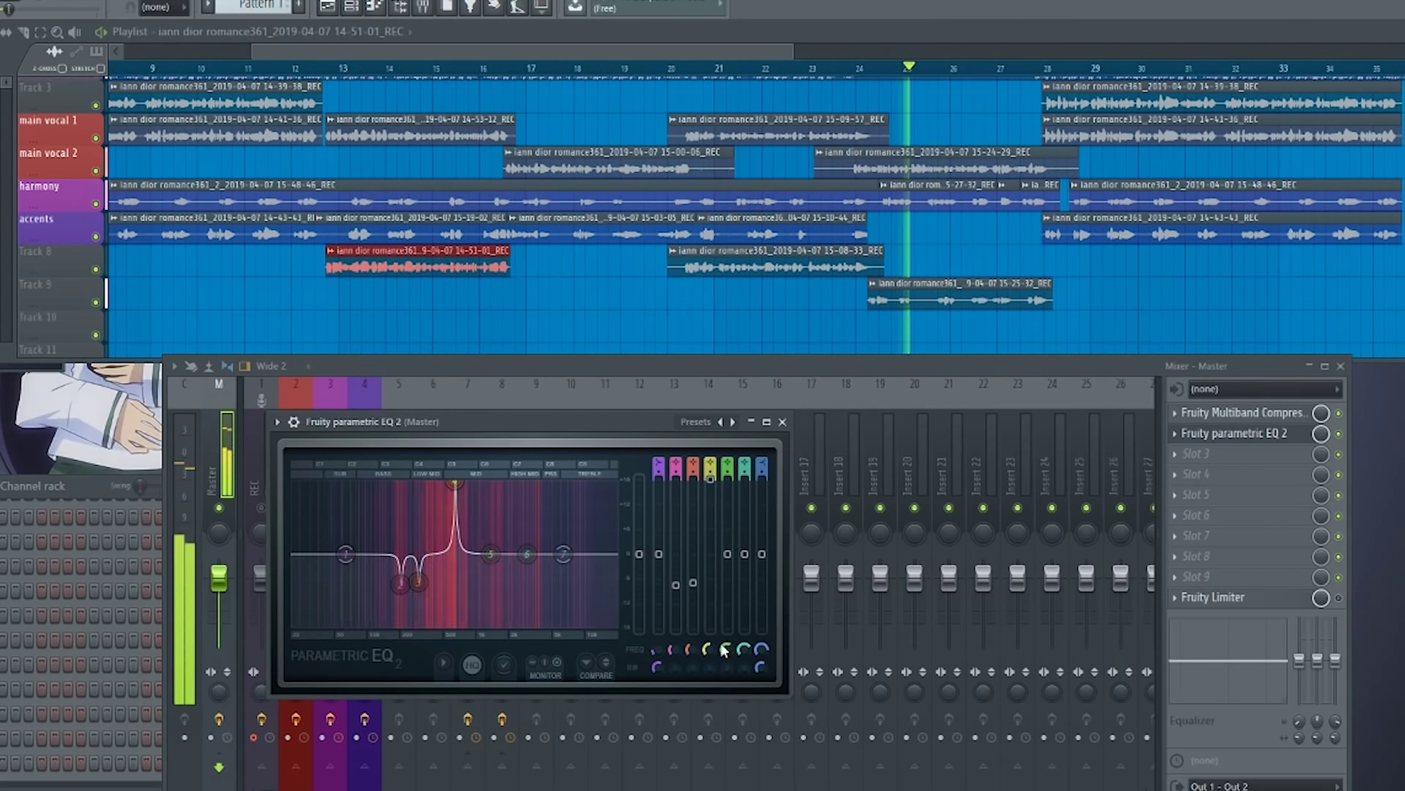
{"action": "left_click_drag", "start_coordinate": [707, 649], "coordinate": [708, 658]}
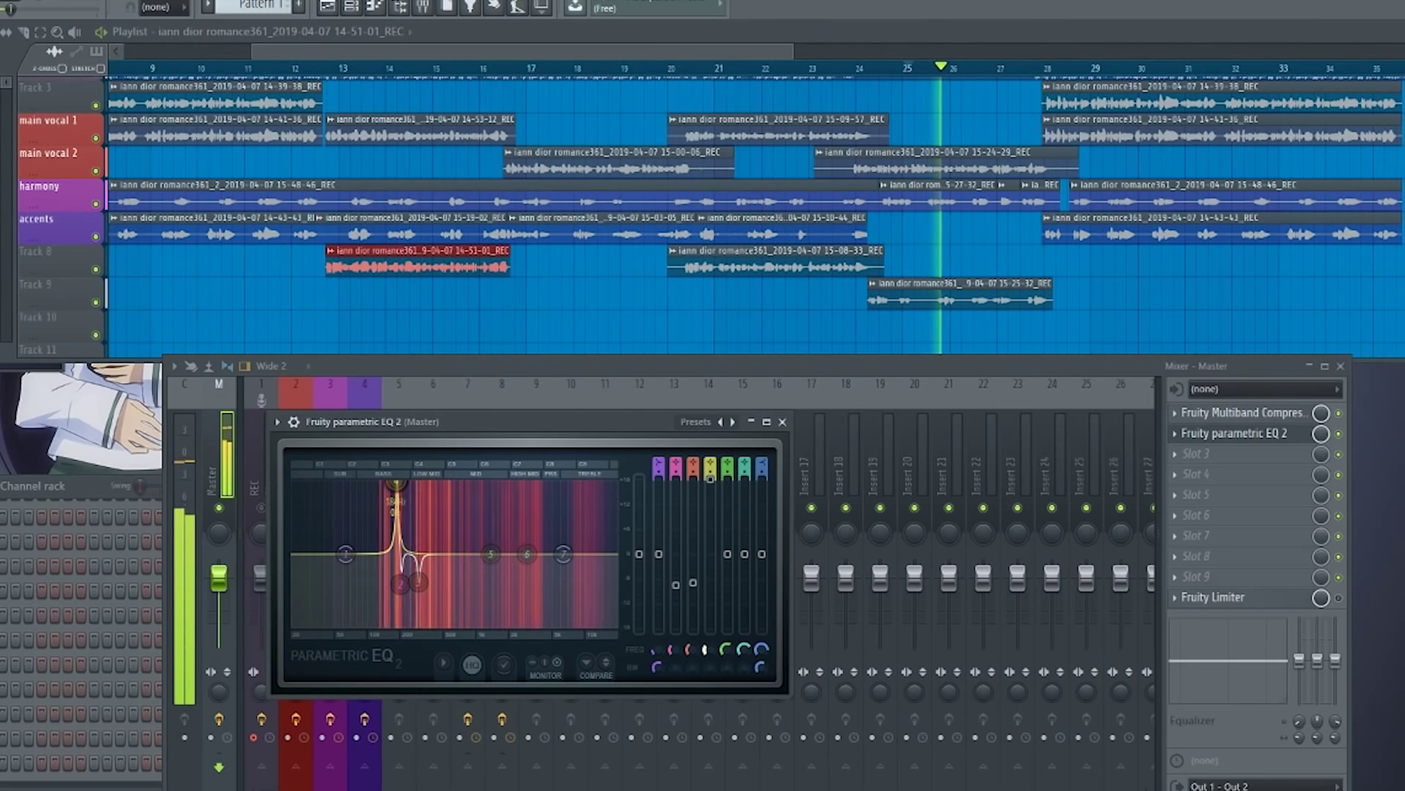
{"action": "left_click_drag", "start_coordinate": [716, 489], "coordinate": [712, 586]}
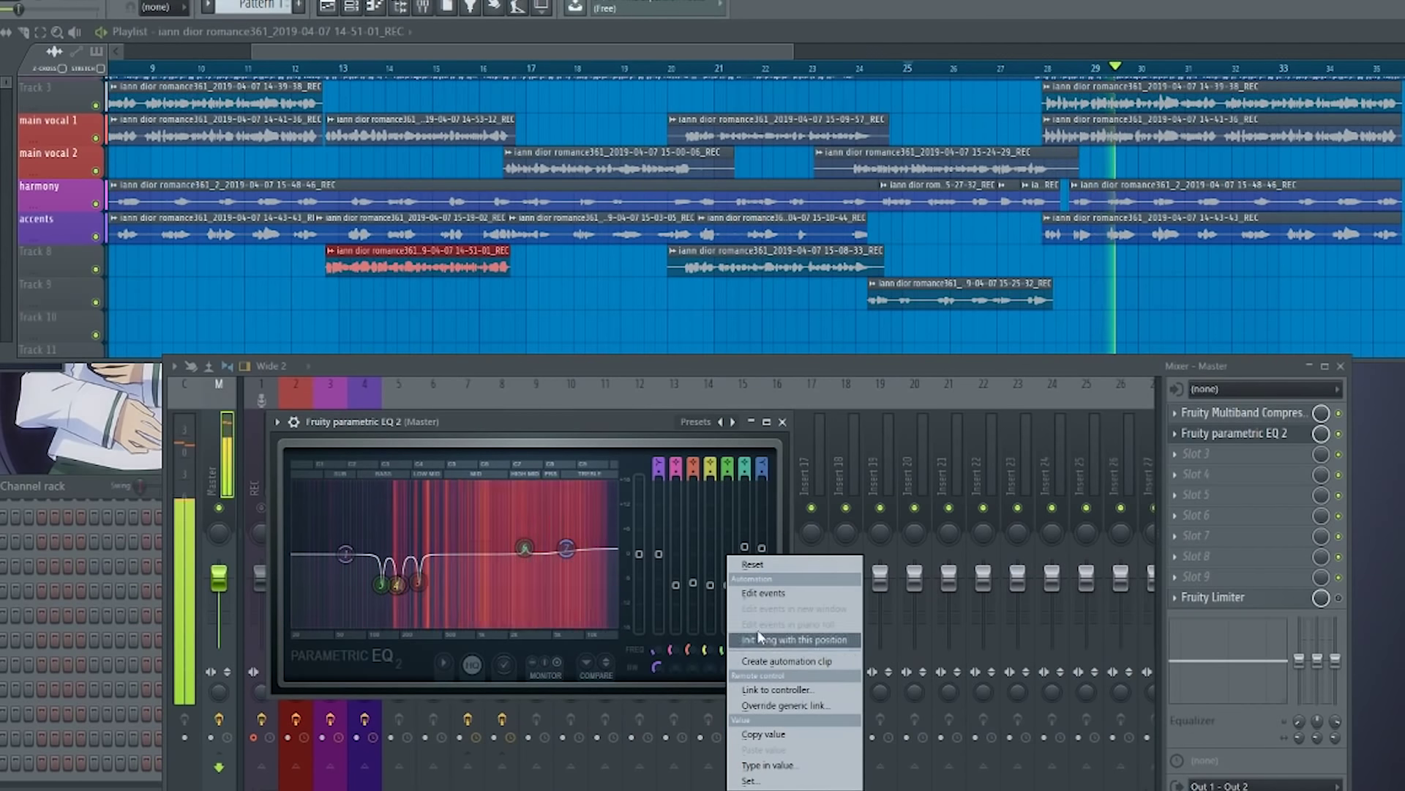
Reset the level of EQ band 6, raise it slightly in the upper mids, and close the EQ window.
{"action": "left_click", "coordinate": [753, 564]}
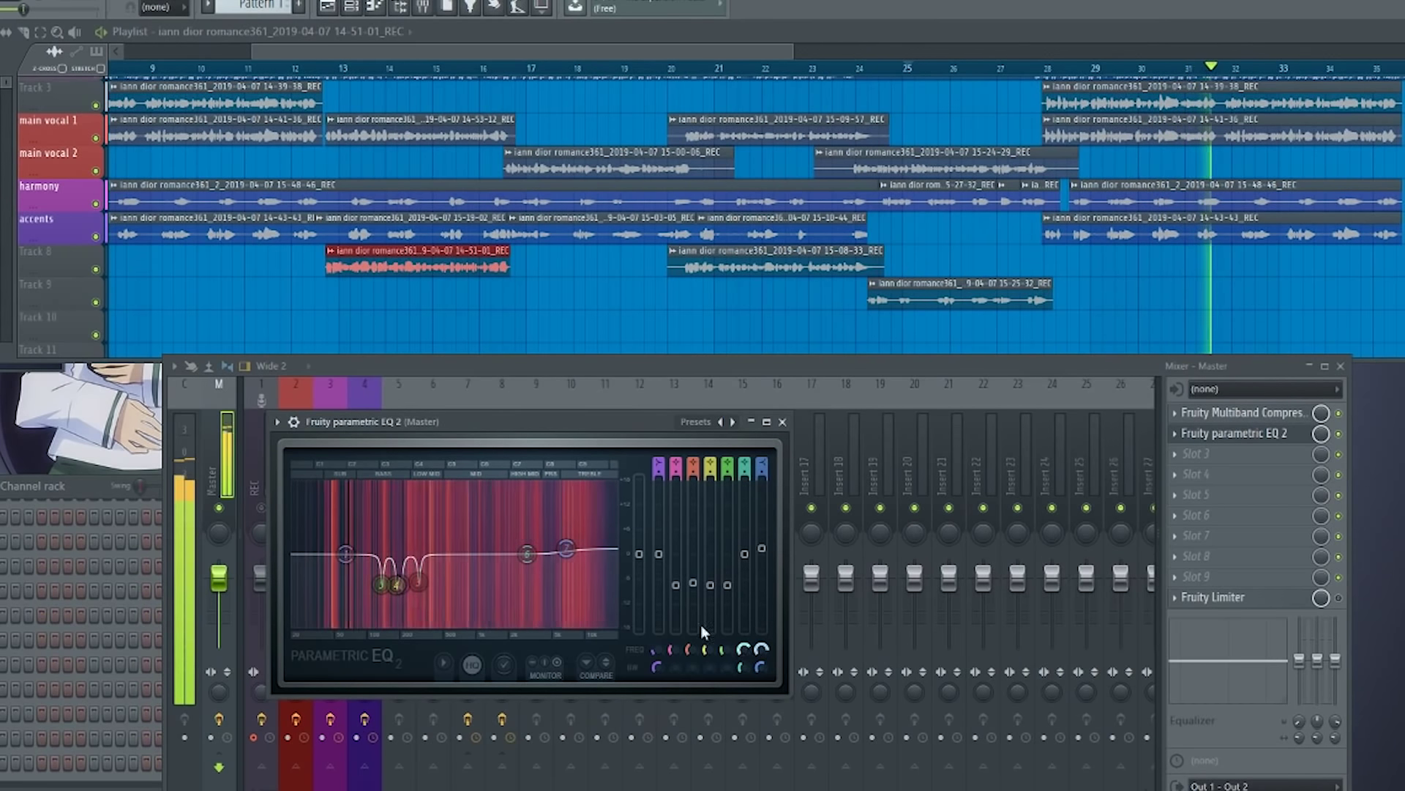
{"action": "left_click_drag", "start_coordinate": [519, 552], "coordinate": [519, 550]}
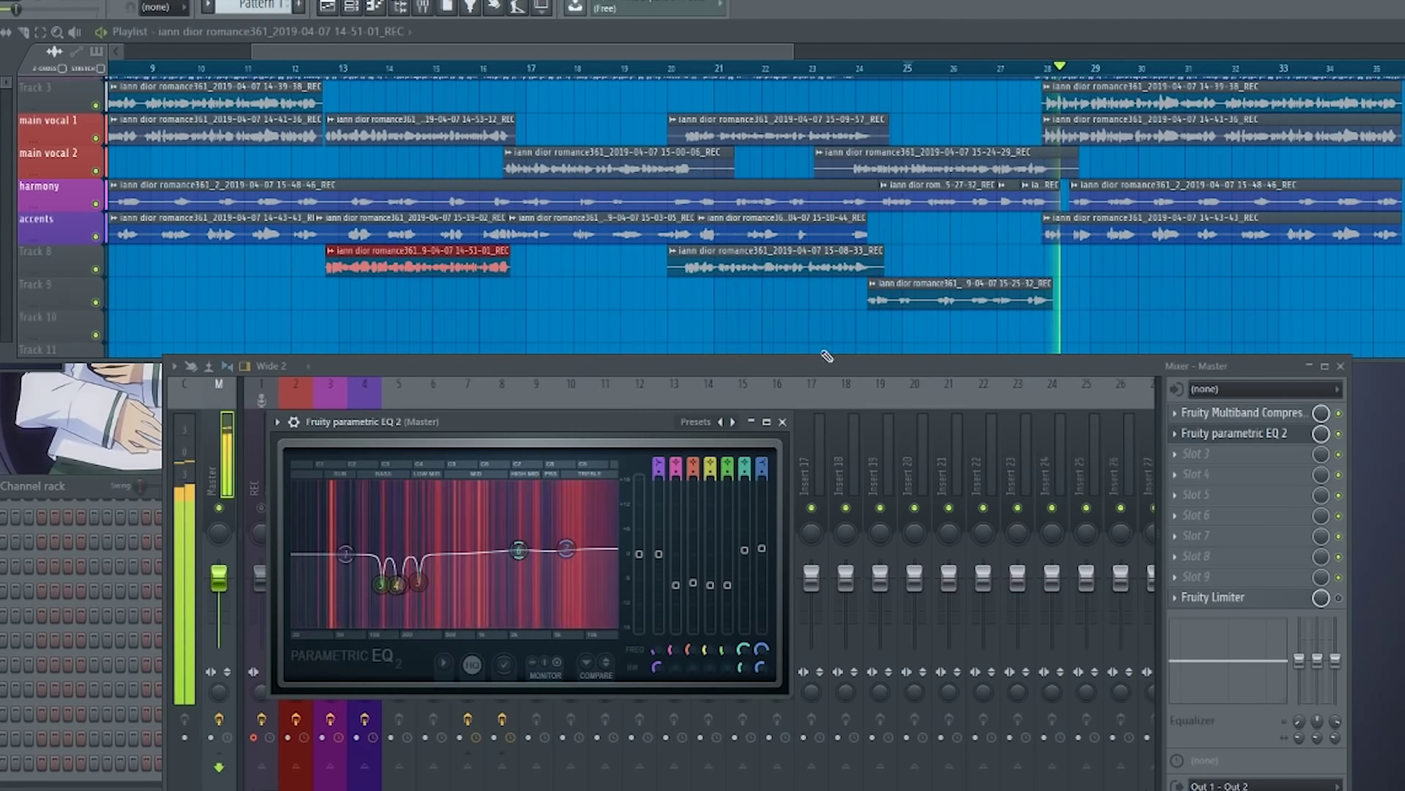
{"action": "left_click", "coordinate": [782, 423]}
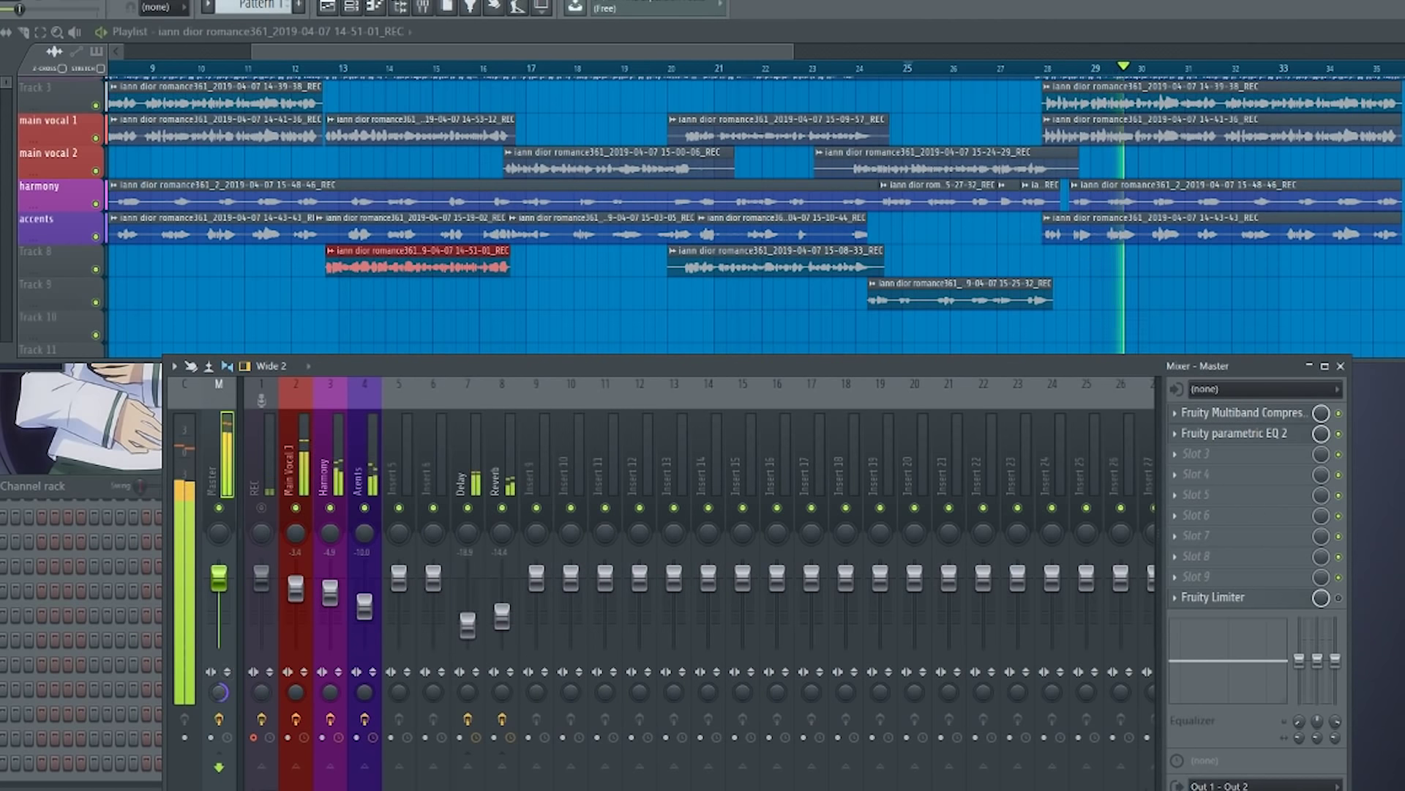
Reset the Master track's stereo separation to its default while replaying from just before bar 24.
{"action": "right_click", "coordinate": [220, 700]}
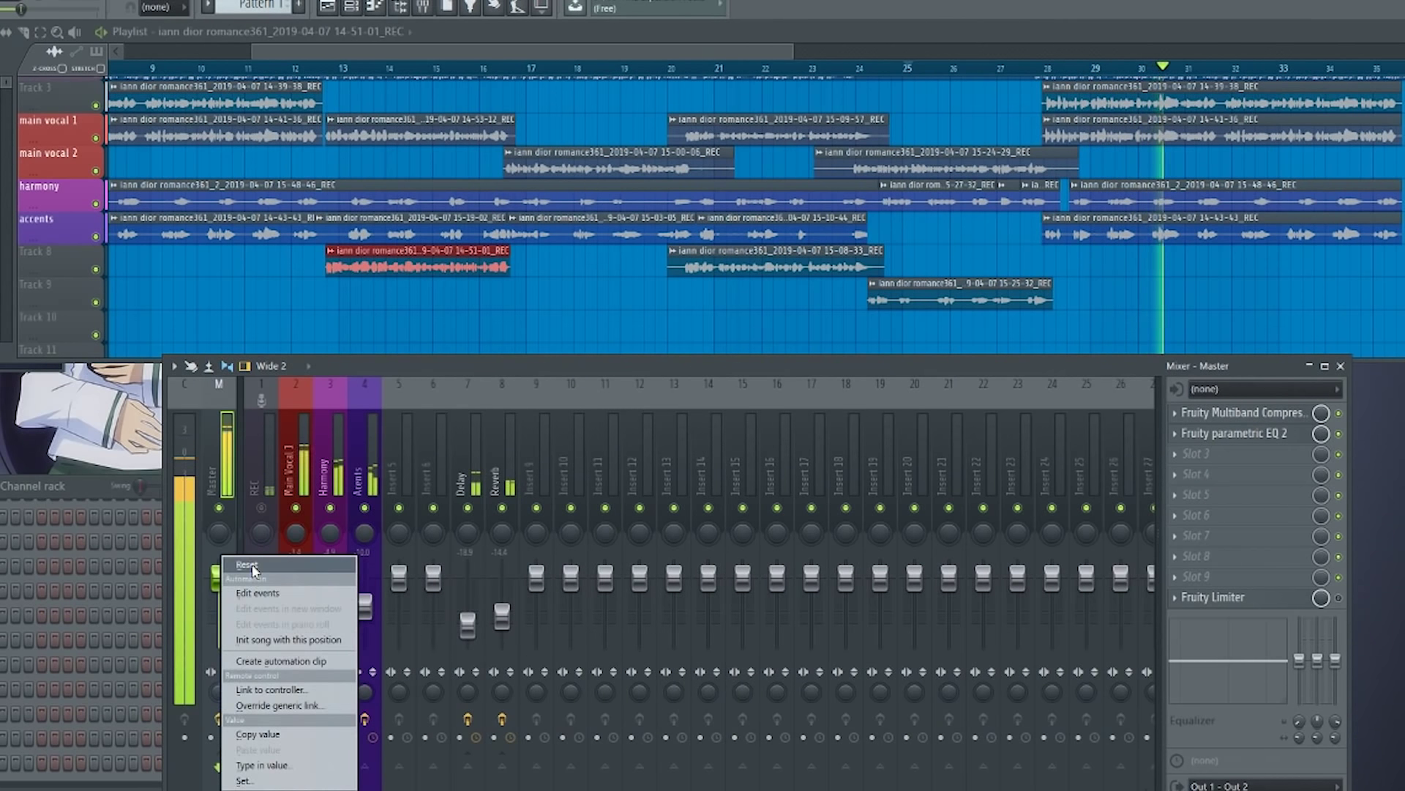
{"action": "left_click", "coordinate": [844, 67]}
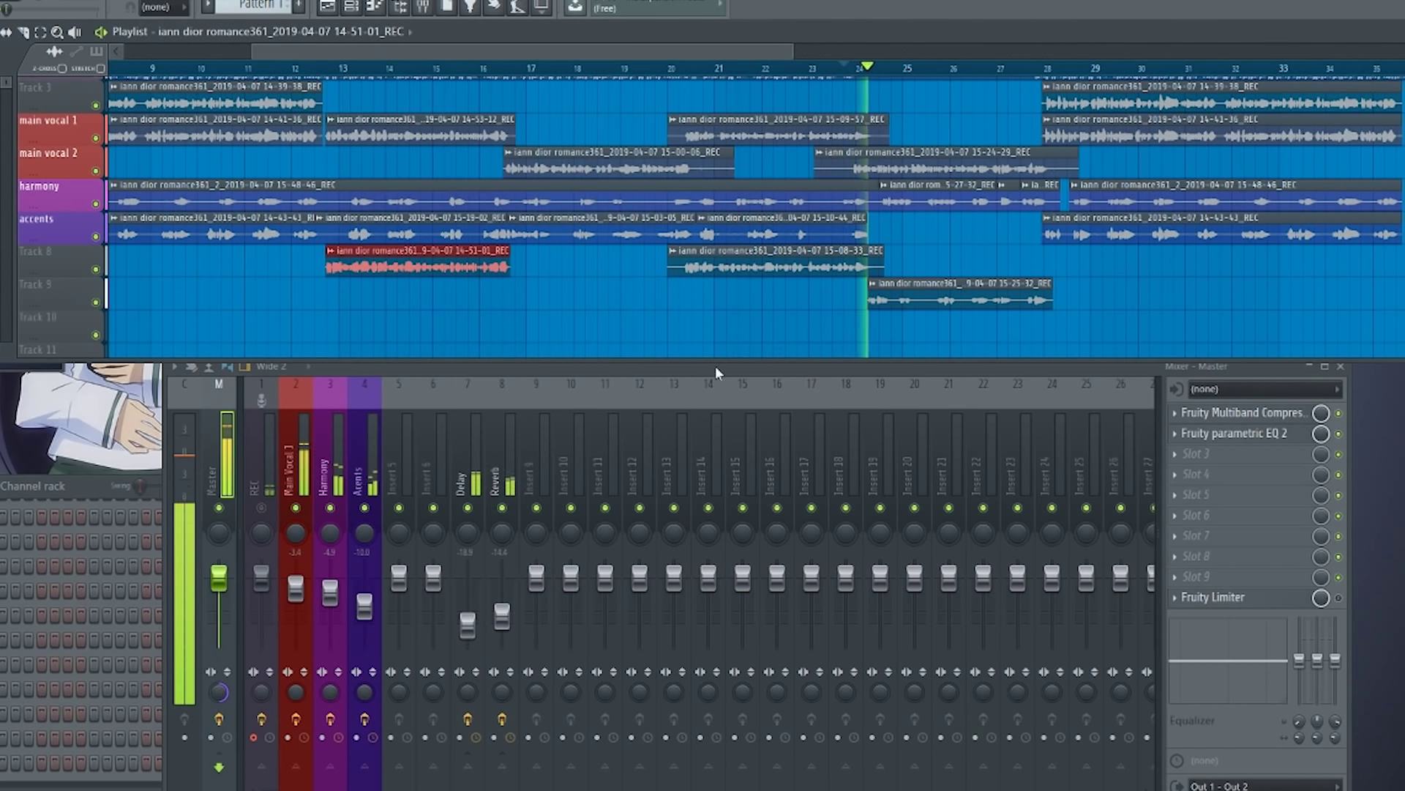
{"action": "right_click", "coordinate": [222, 693]}
{"action": "left_click", "coordinate": [274, 564]}
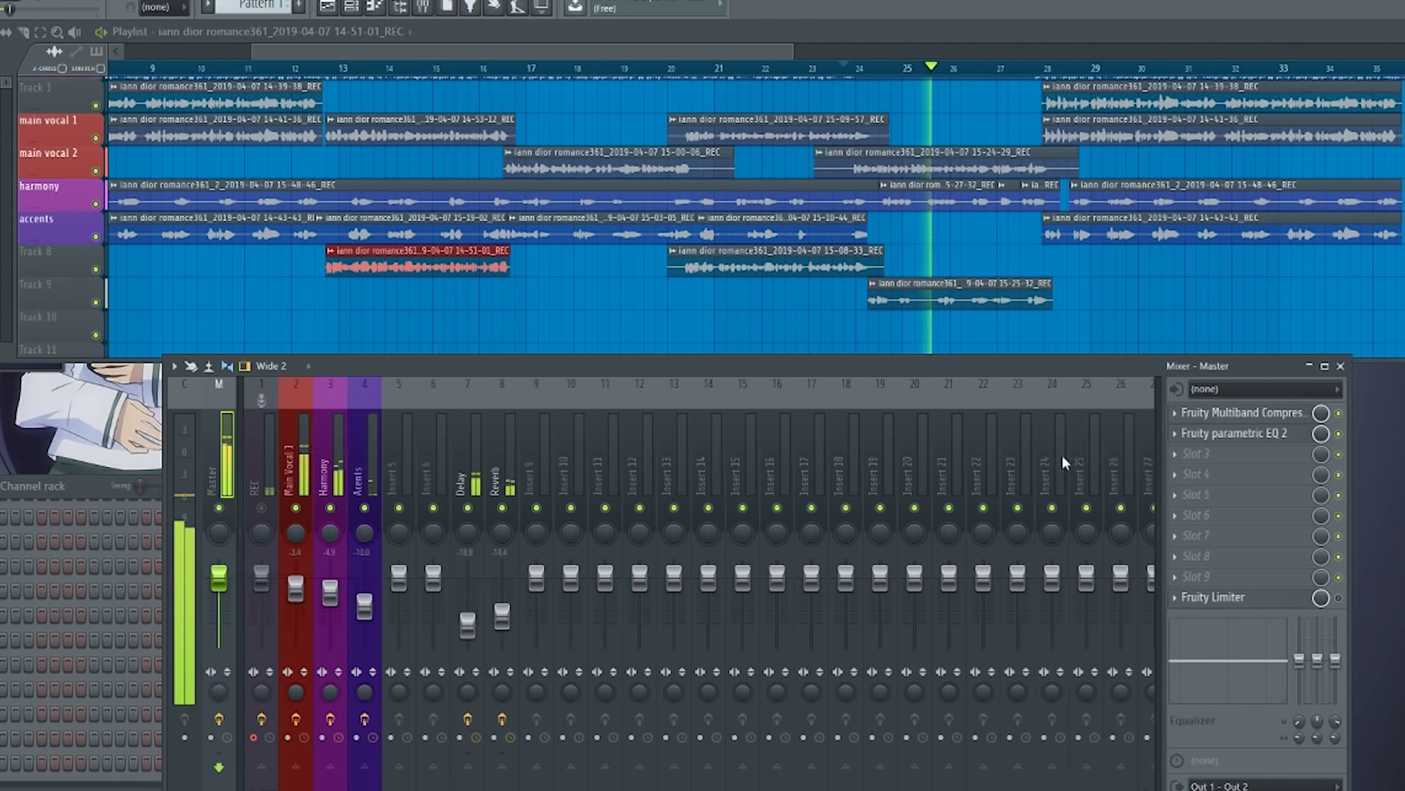
Load a second Fruity Parametric EQ 2 in the Master track's third effect slot and replay the mix from just before bar 24.
{"action": "left_click", "coordinate": [1231, 453]}
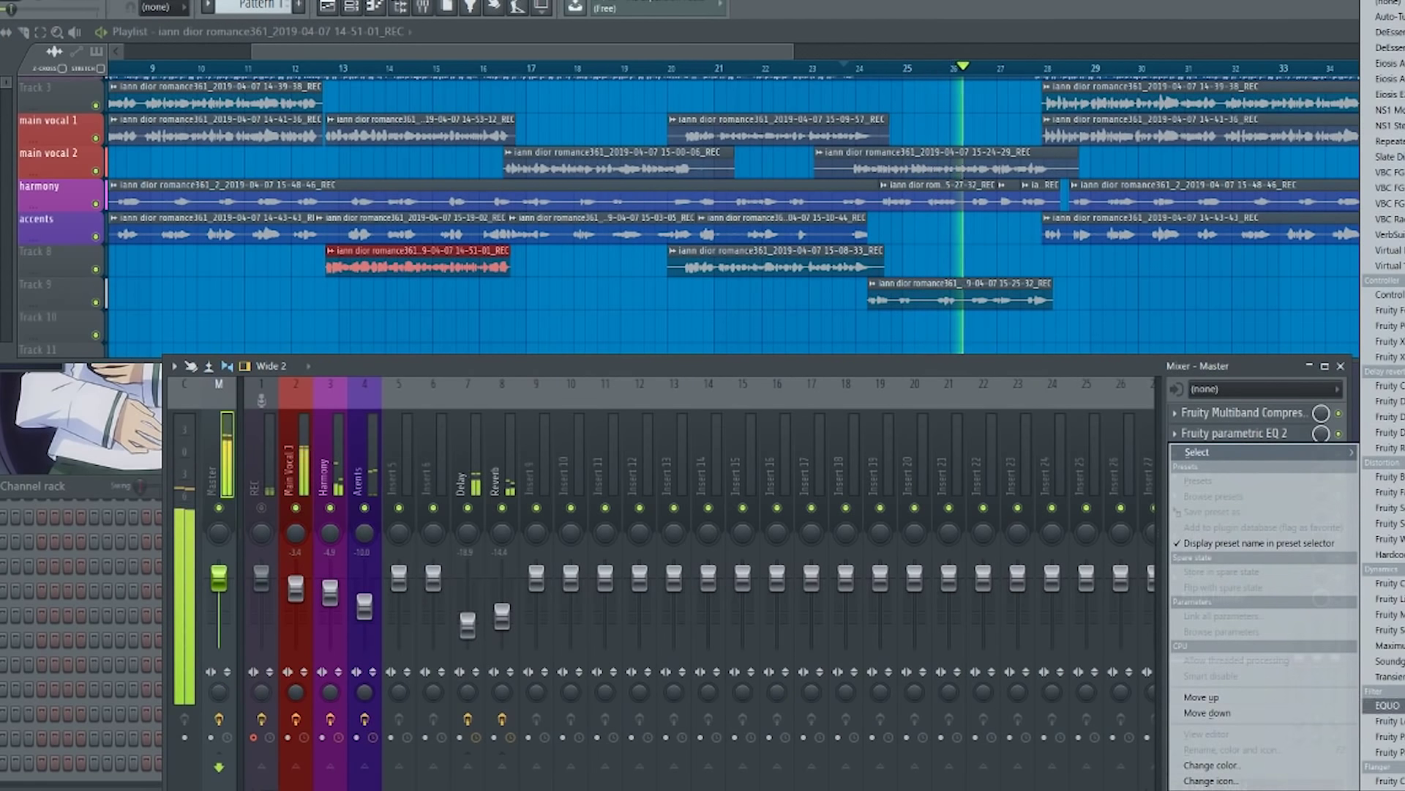
{"action": "left_click", "coordinate": [1384, 752]}
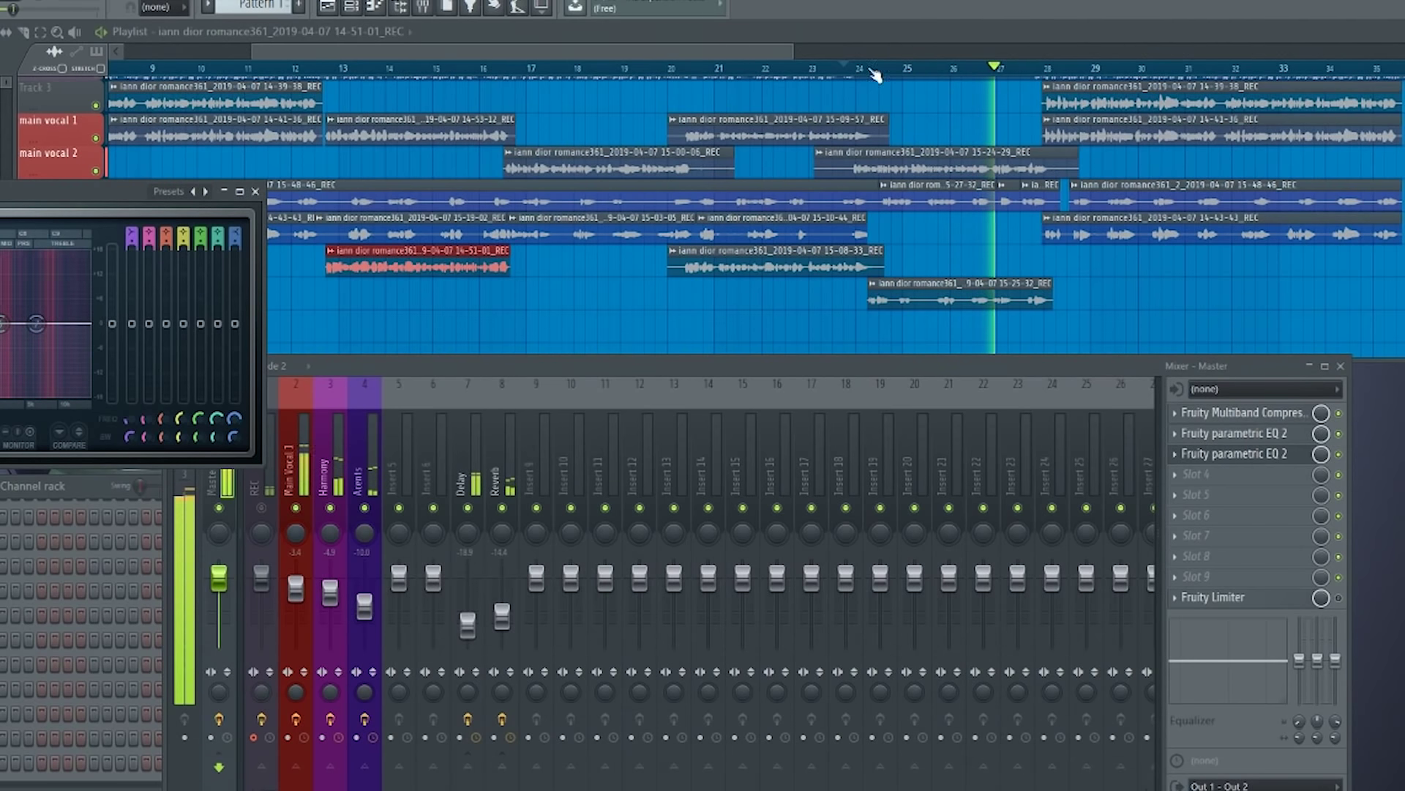
{"action": "left_click", "coordinate": [847, 66]}
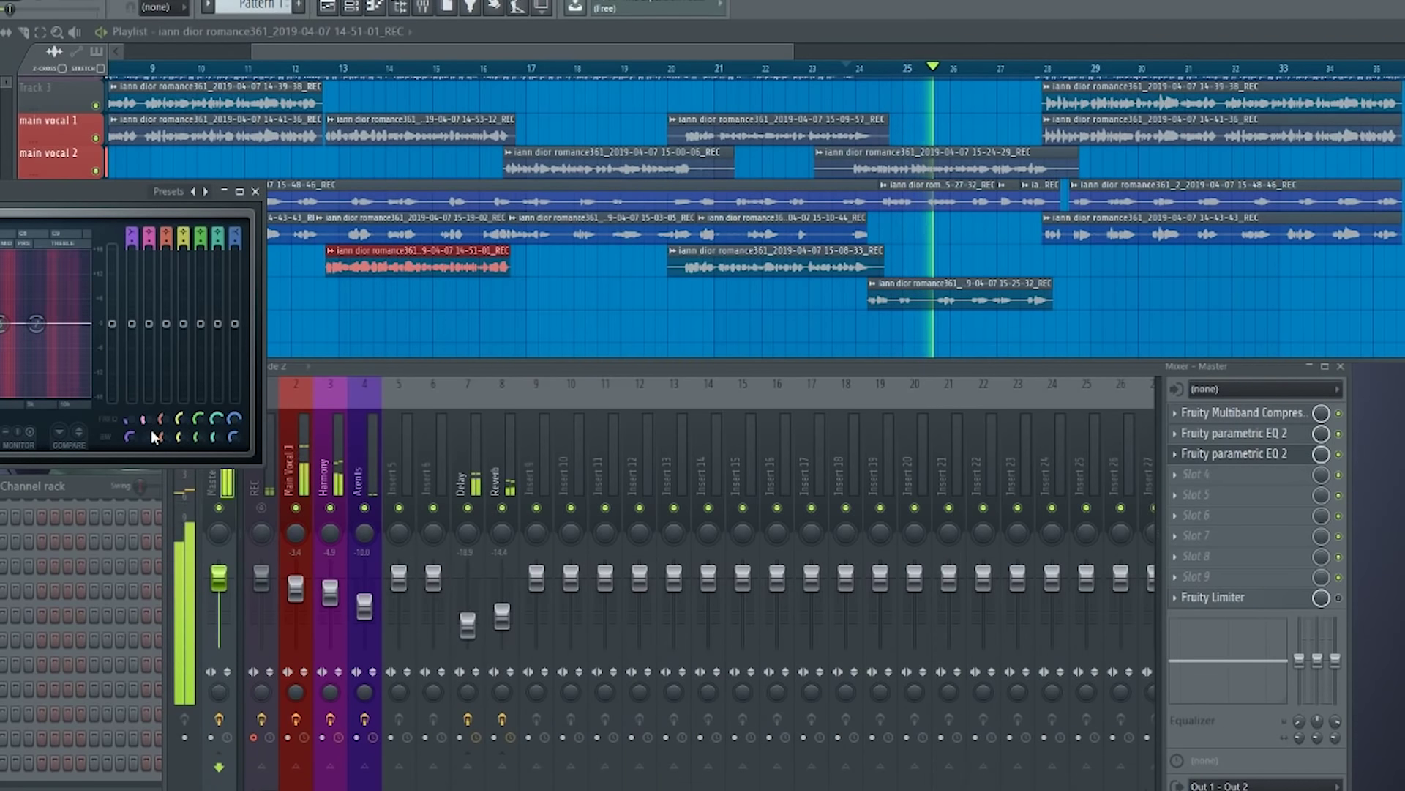
{"action": "key", "text": "space"}
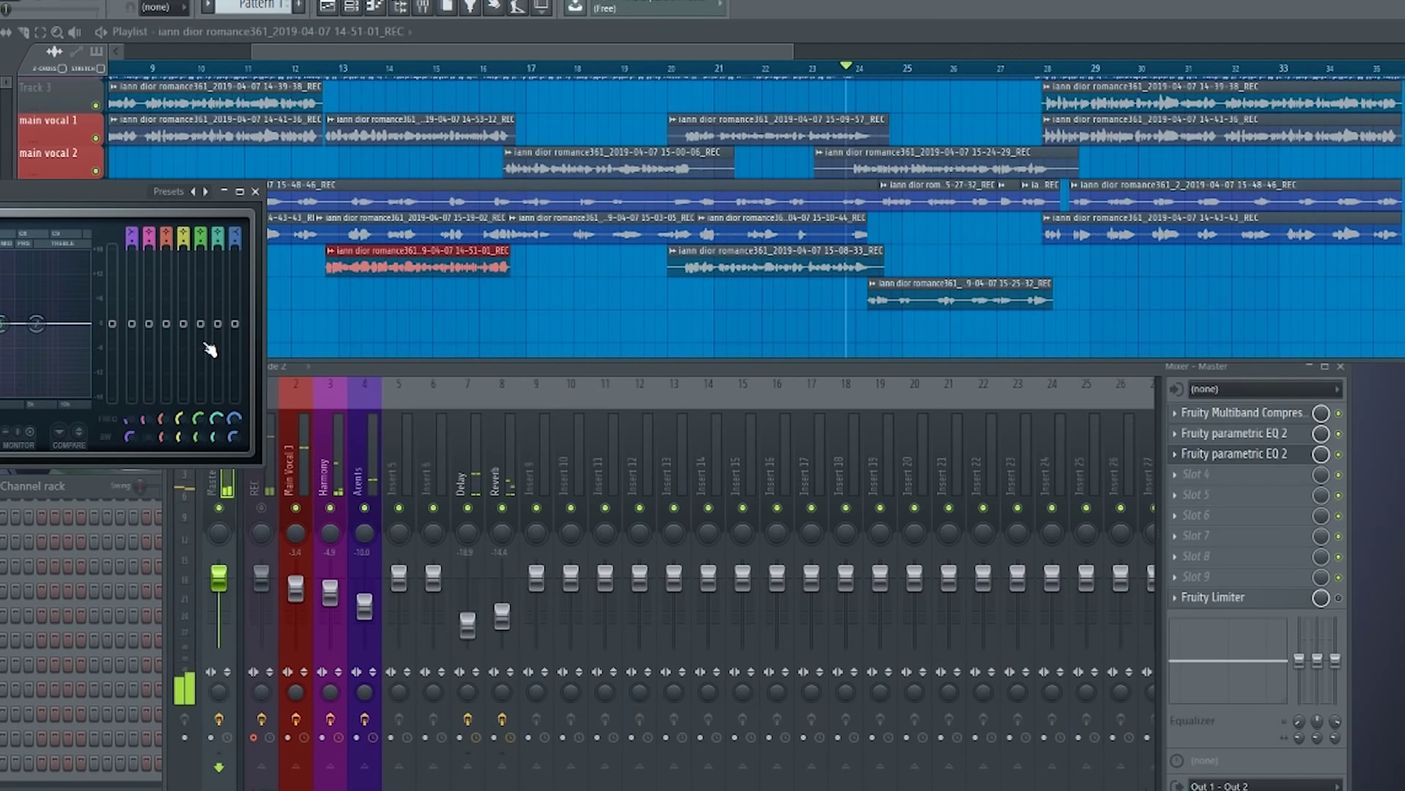
Unmute the REC track and move the second EQ's window fully into view over the mixer.
{"action": "left_click", "coordinate": [261, 505]}
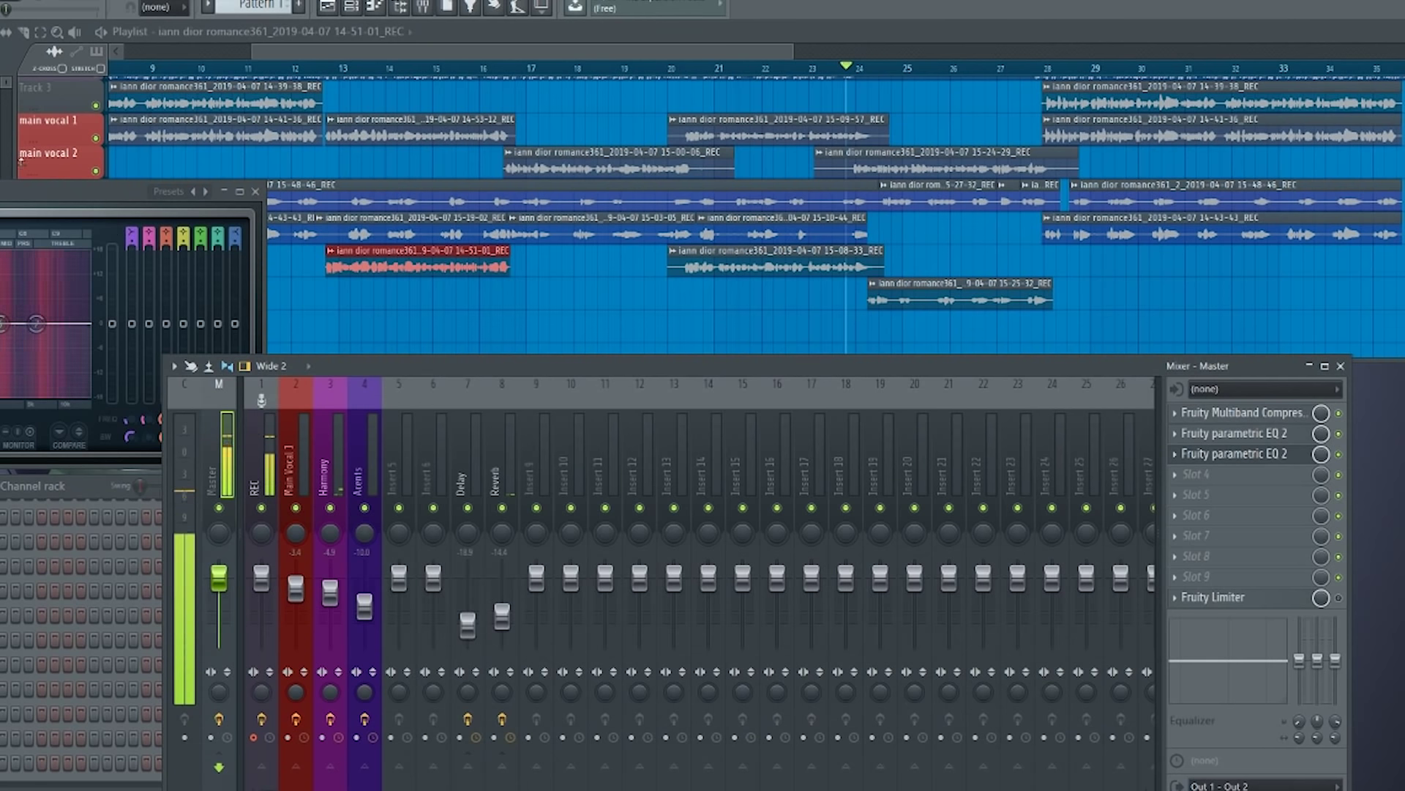
{"action": "left_click", "coordinate": [13, 202]}
{"action": "left_click_drag", "start_coordinate": [33, 192], "coordinate": [677, 410]}
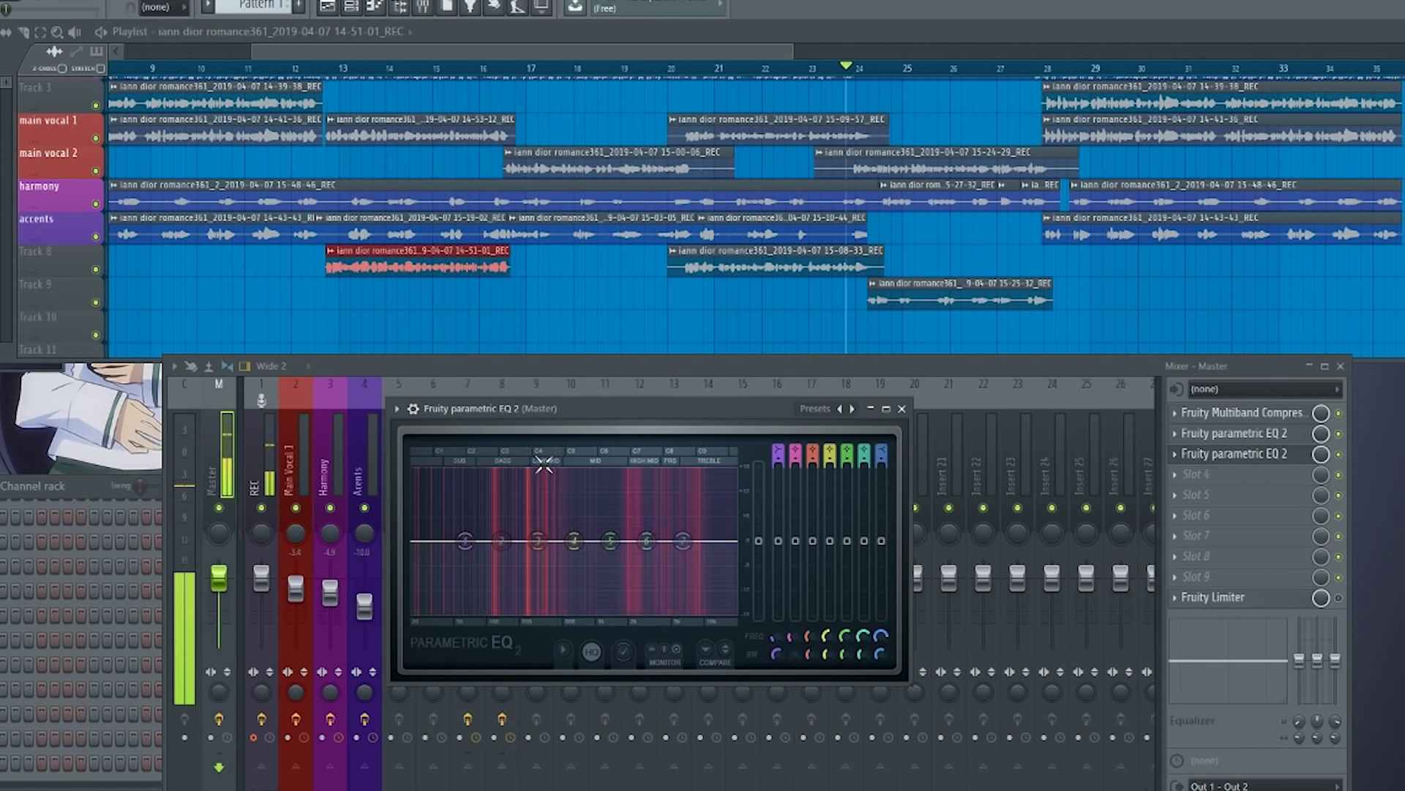
Mute the REC track and make a narrow low-mid cut with band 2 of the Master track's second Fruity Parametric EQ 2.
{"action": "left_click", "coordinate": [262, 508]}
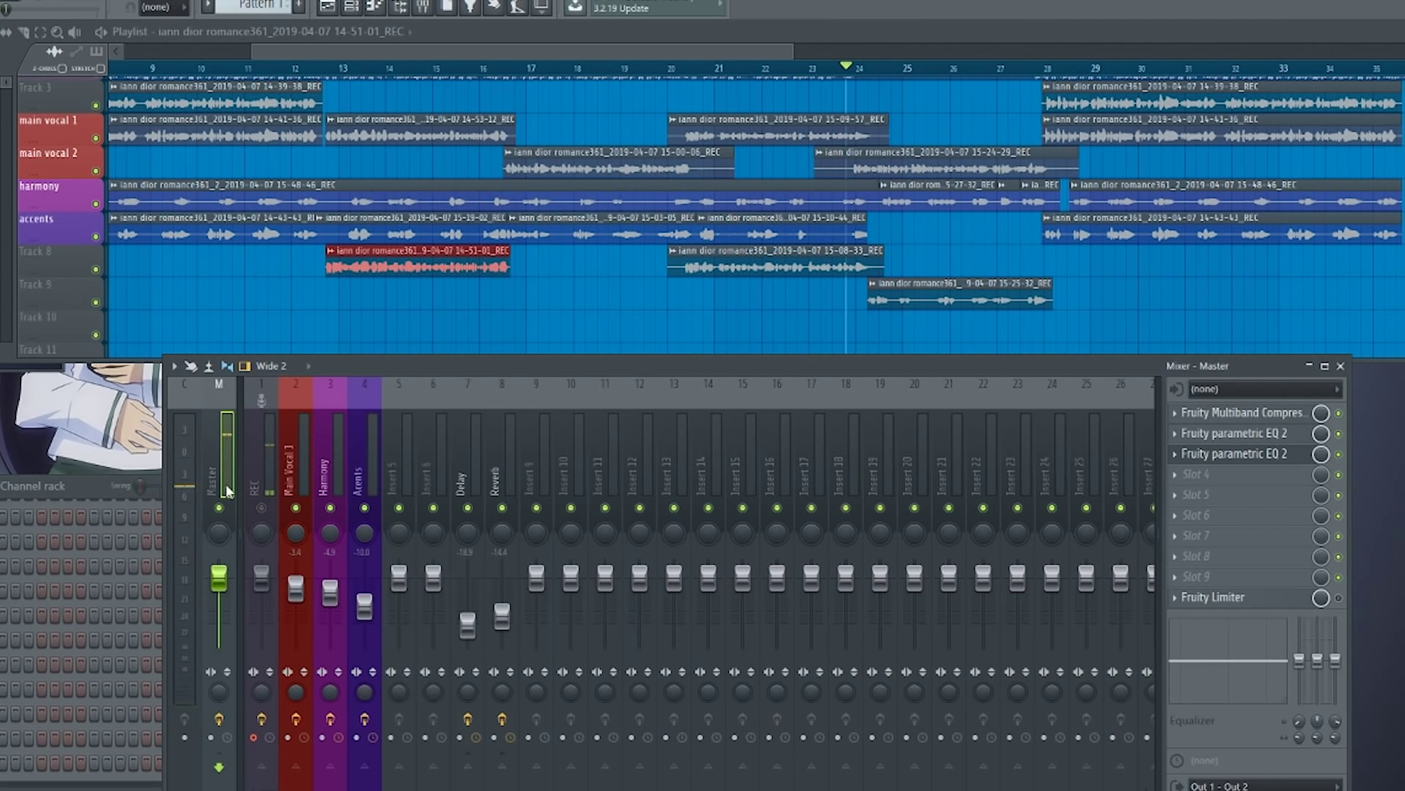
{"action": "left_click", "coordinate": [1215, 453]}
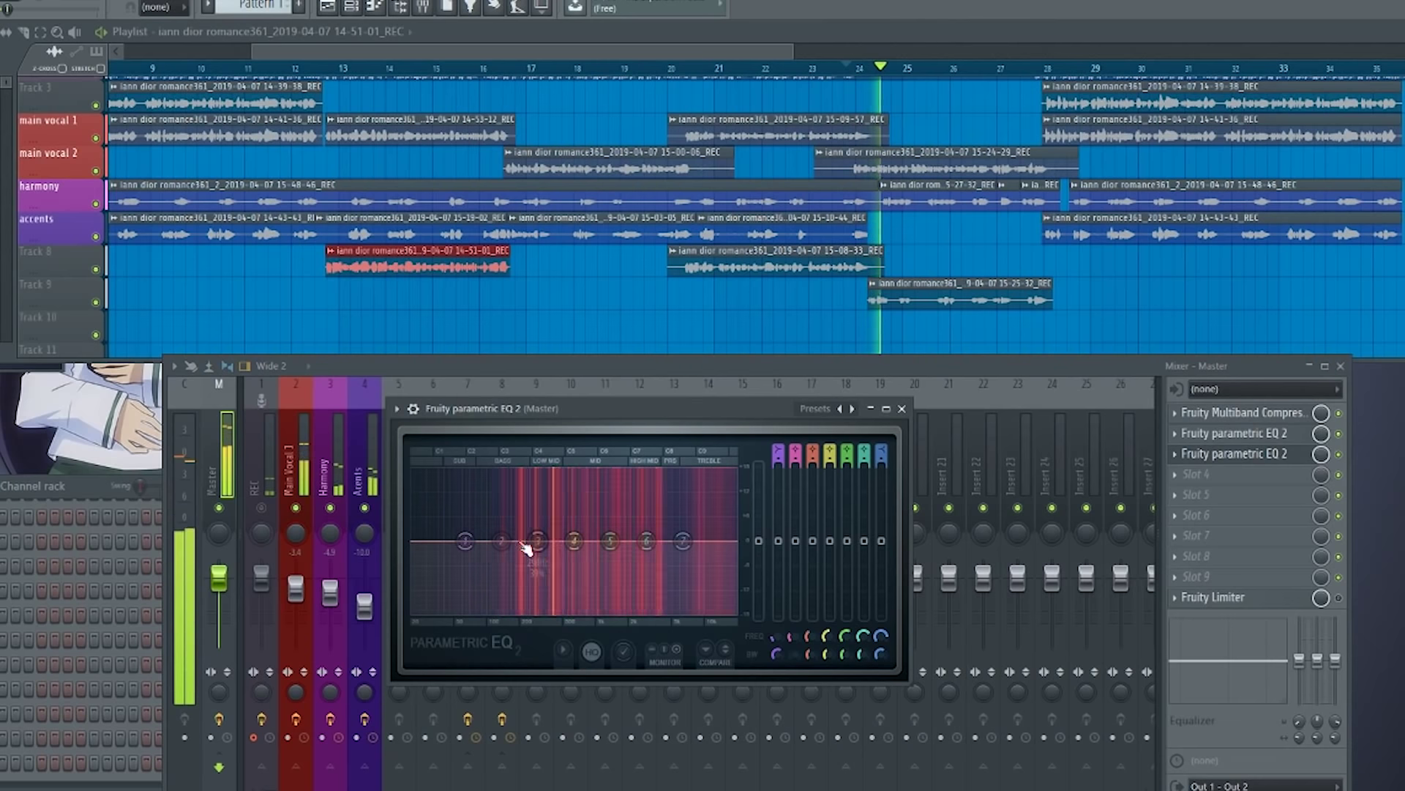
{"action": "left_click_drag", "start_coordinate": [501, 540], "coordinate": [536, 471]}
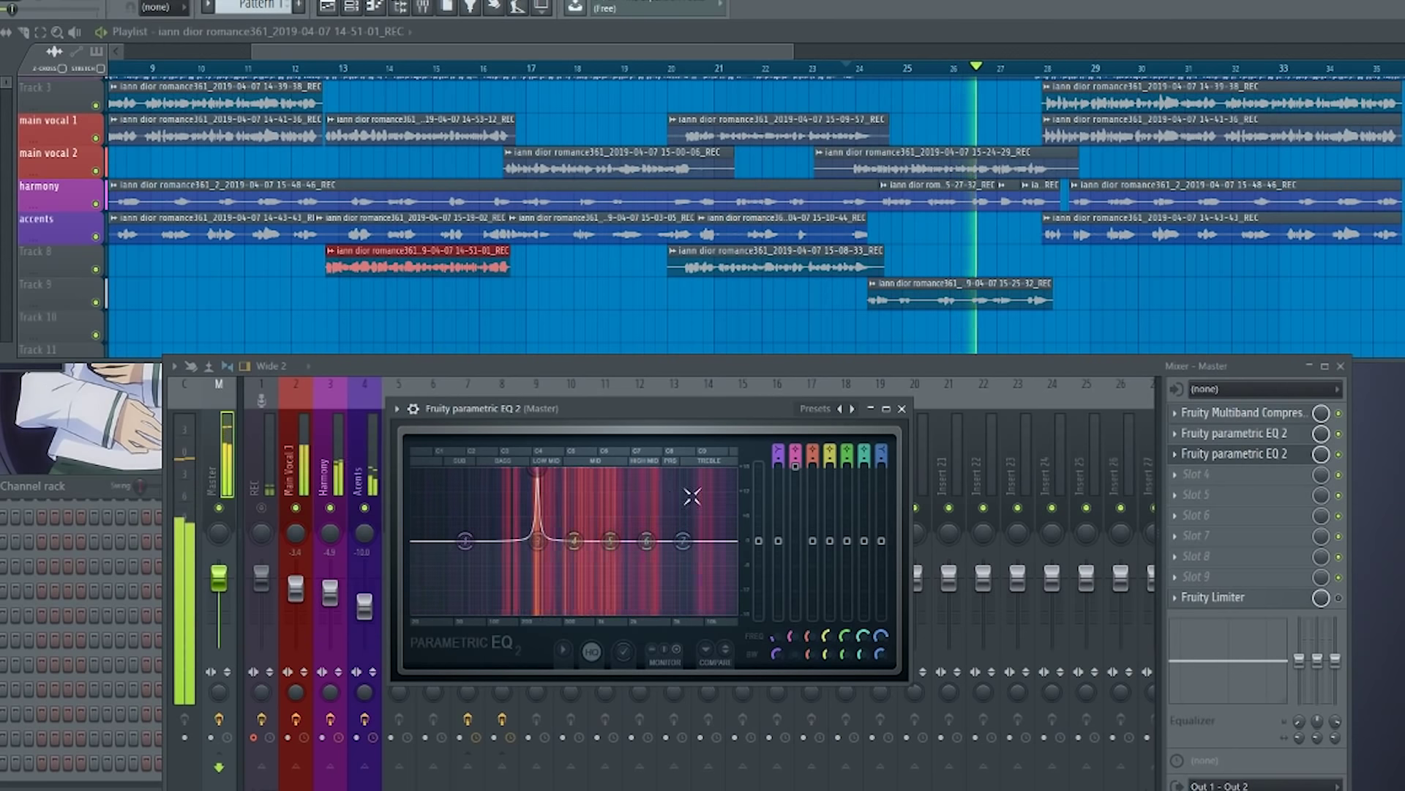
{"action": "left_click_drag", "start_coordinate": [799, 480], "coordinate": [799, 590]}
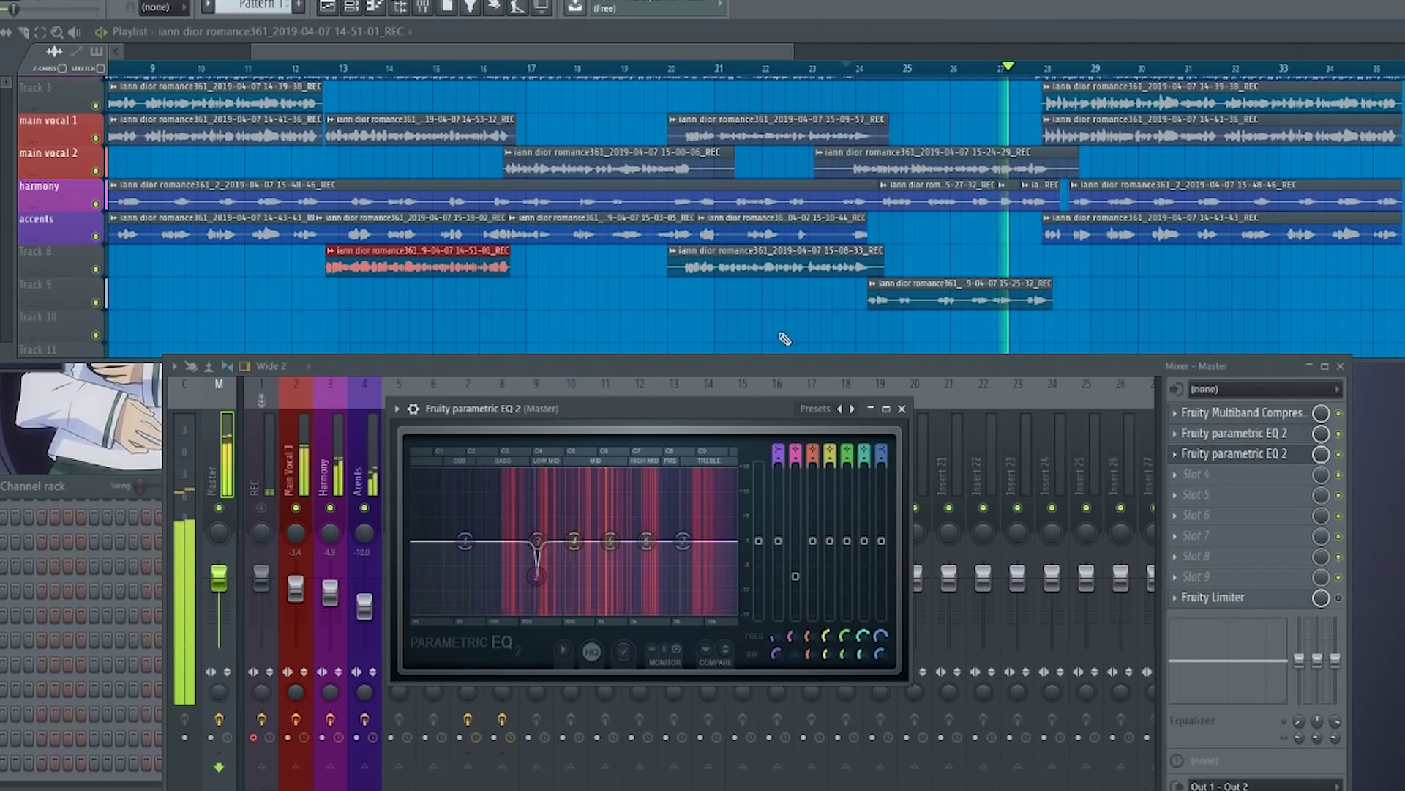
{"action": "left_click_drag", "start_coordinate": [782, 337], "coordinate": [684, 353]}
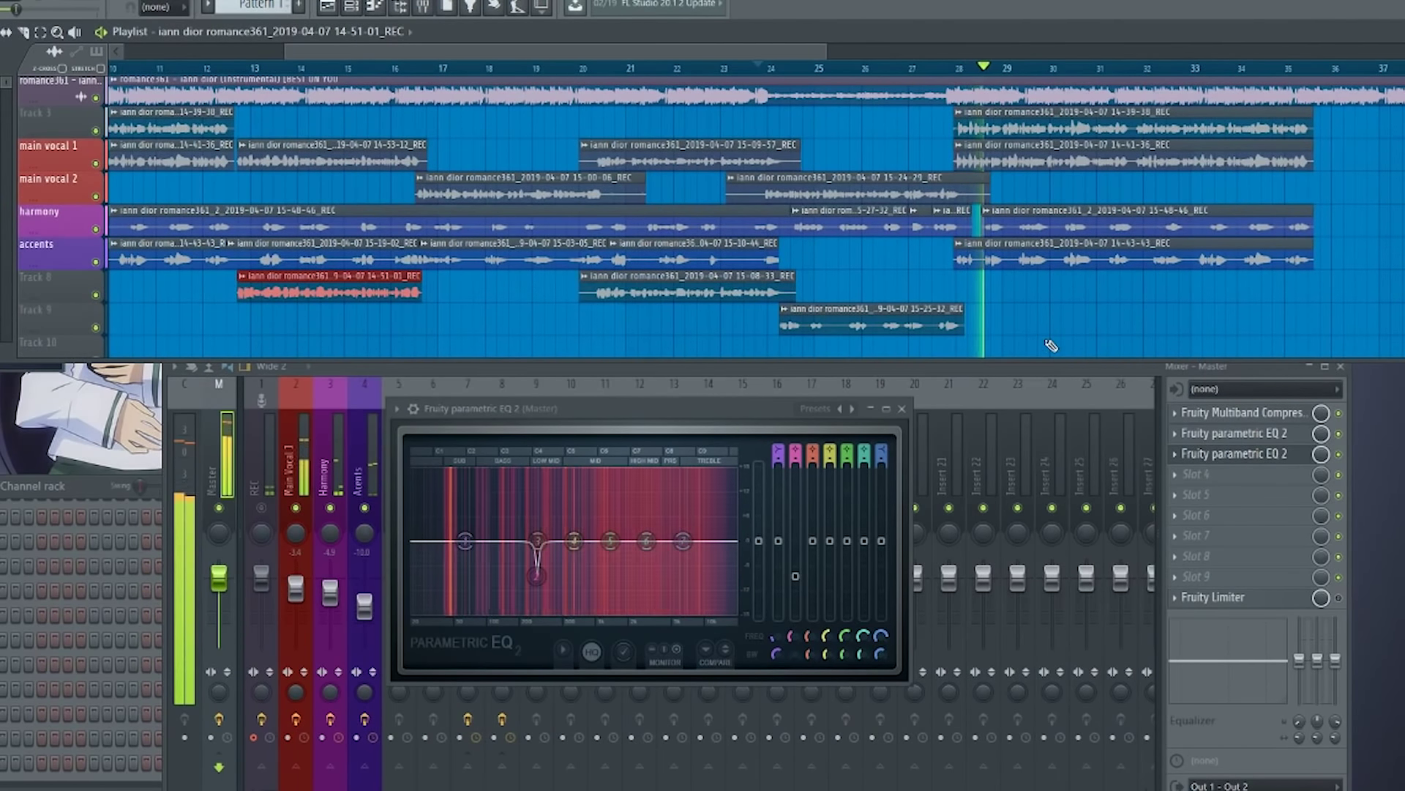
{"action": "left_click_drag", "start_coordinate": [1044, 328], "coordinate": [890, 344]}
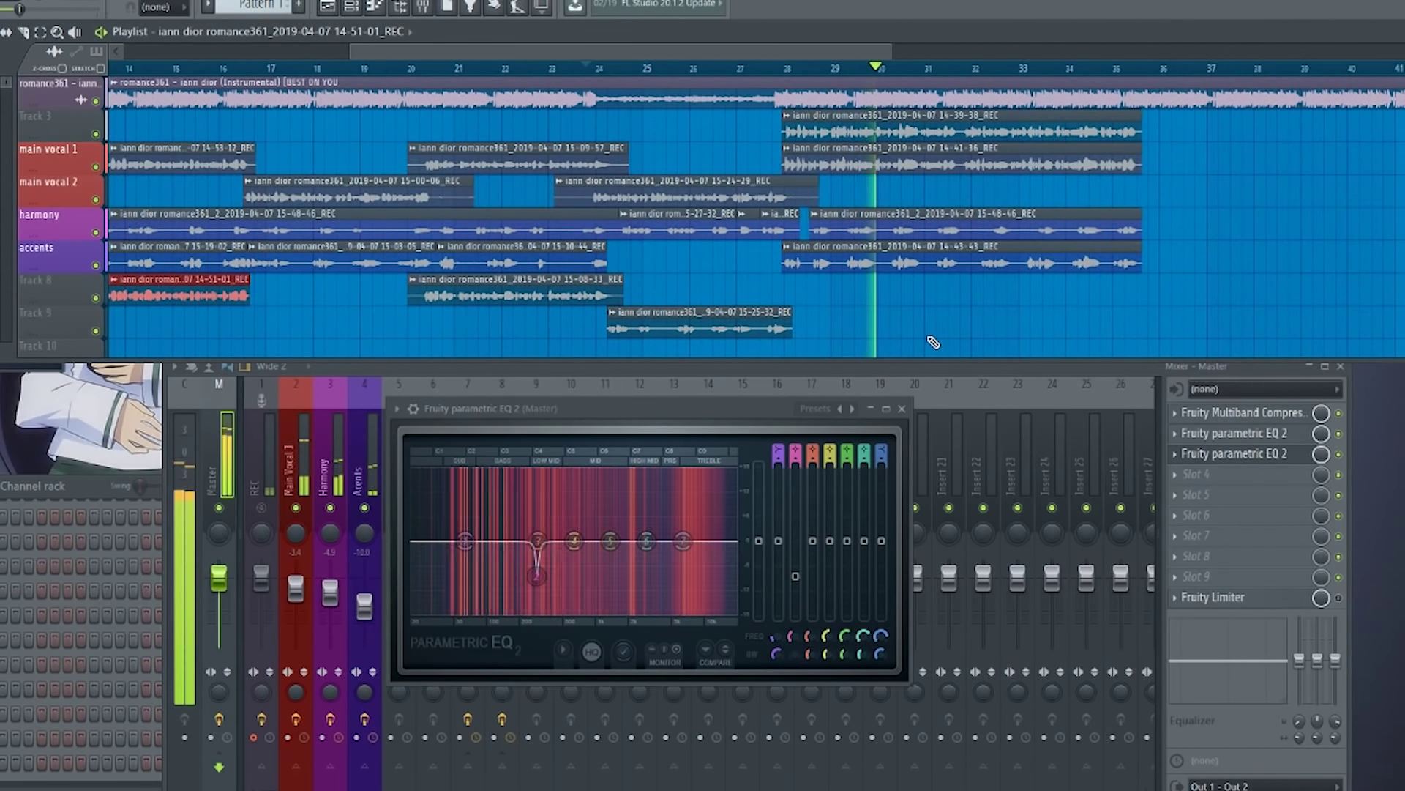
{"action": "left_click", "coordinate": [903, 407]}
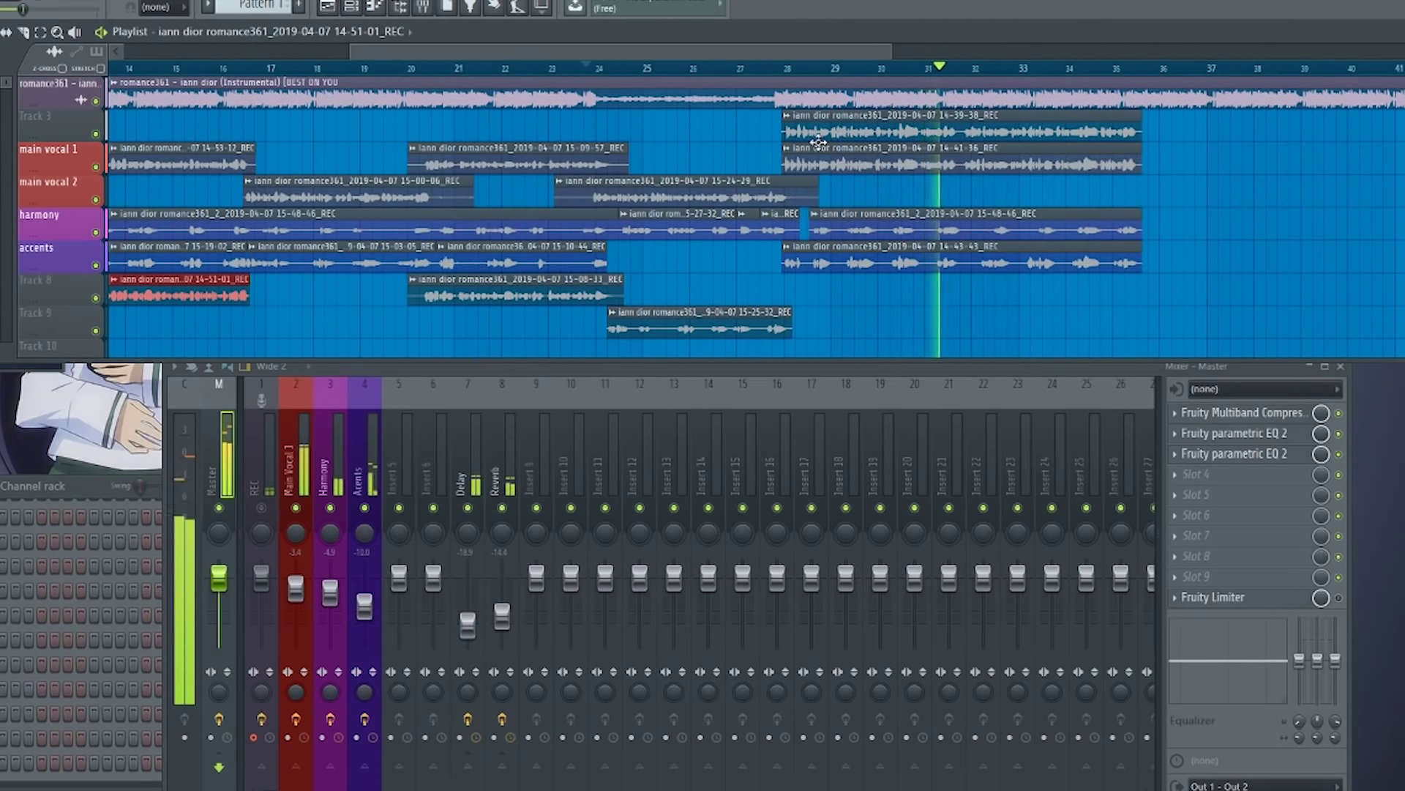
Nudge the Track 3 vocal clip near bar 28 slightly later than the main vocal 1 clip and replay the section.
{"action": "double_click", "coordinate": [834, 124]}
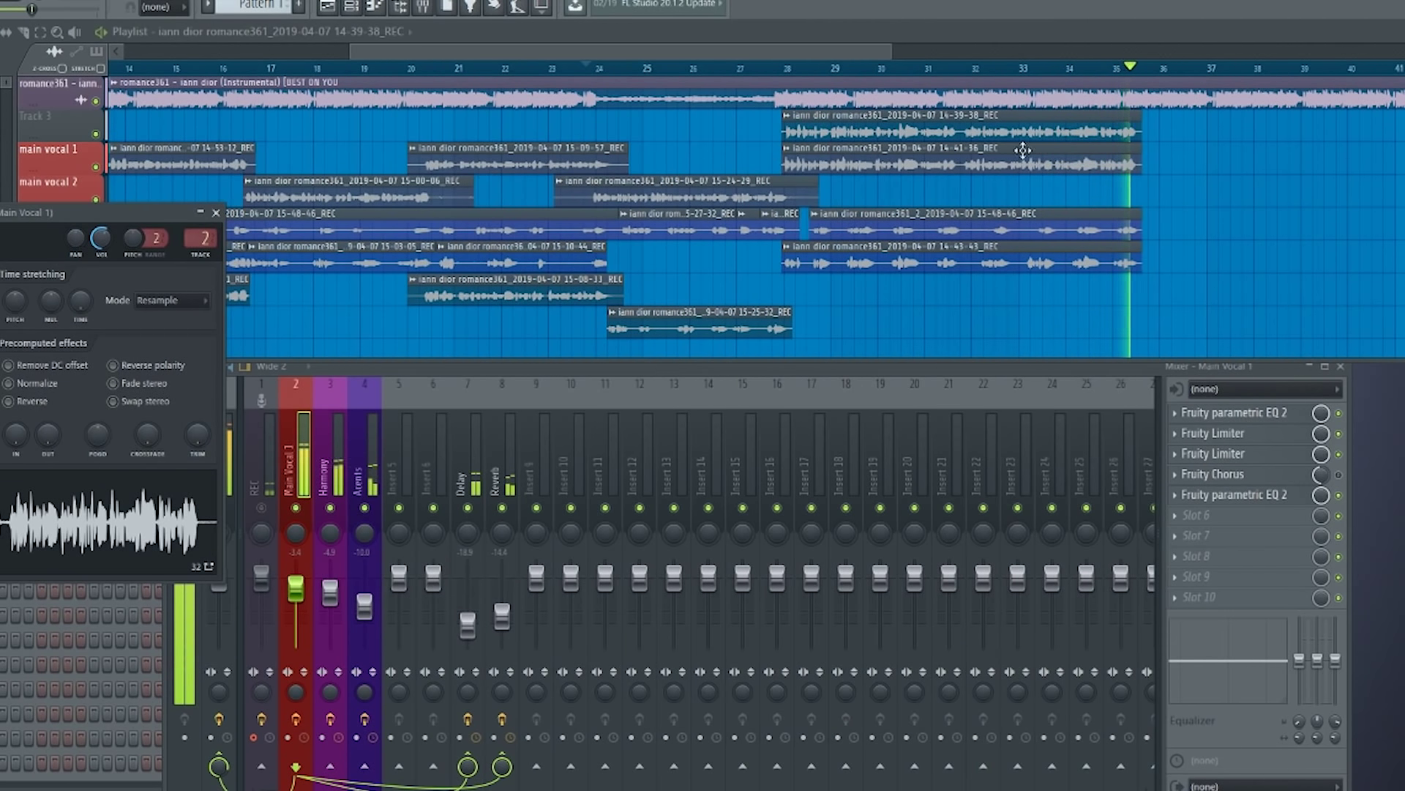
{"action": "left_click", "coordinate": [784, 68]}
{"action": "scroll", "coordinate": [757, 137], "scroll_direction": "up", "scroll_amount": 7}
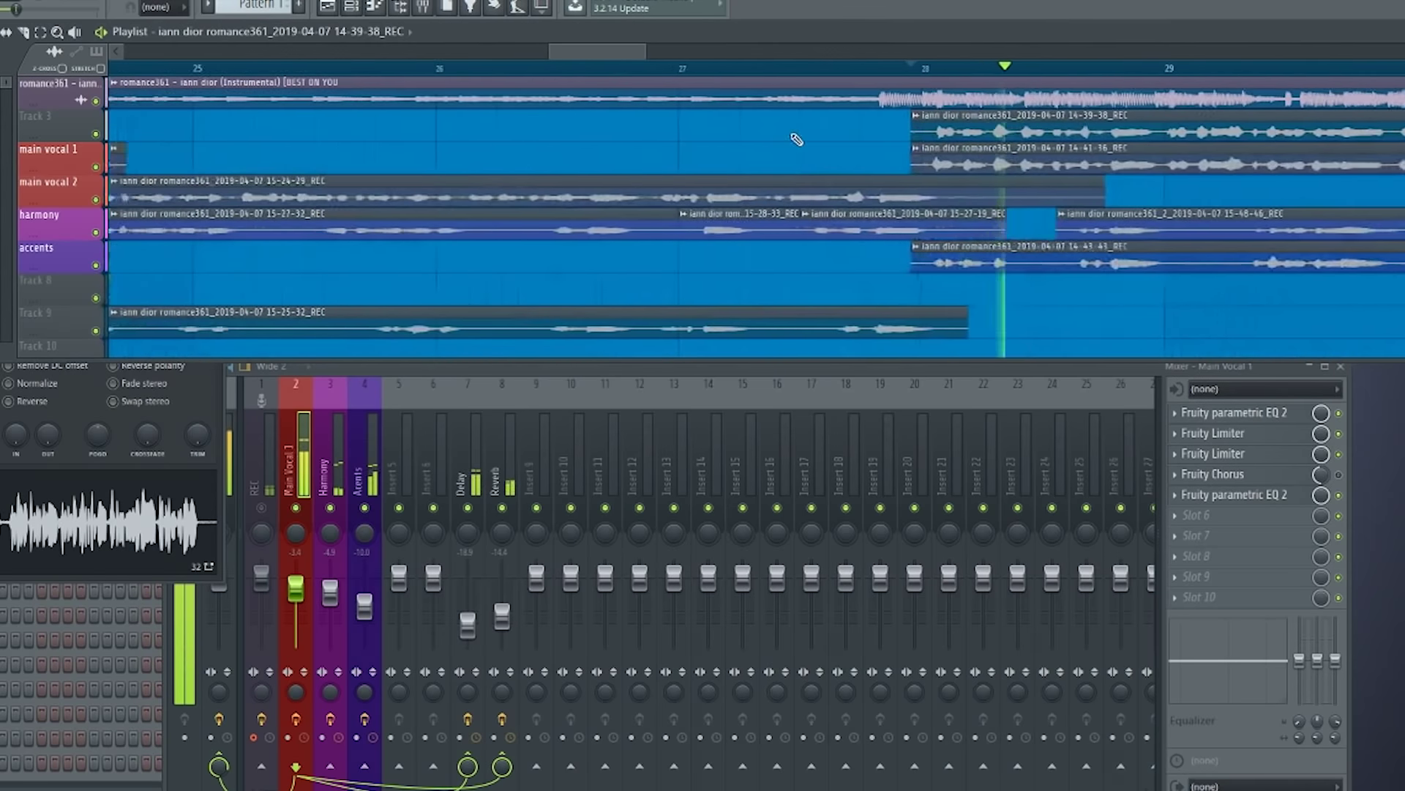
{"action": "scroll", "coordinate": [908, 139], "scroll_direction": "up", "scroll_amount": 5}
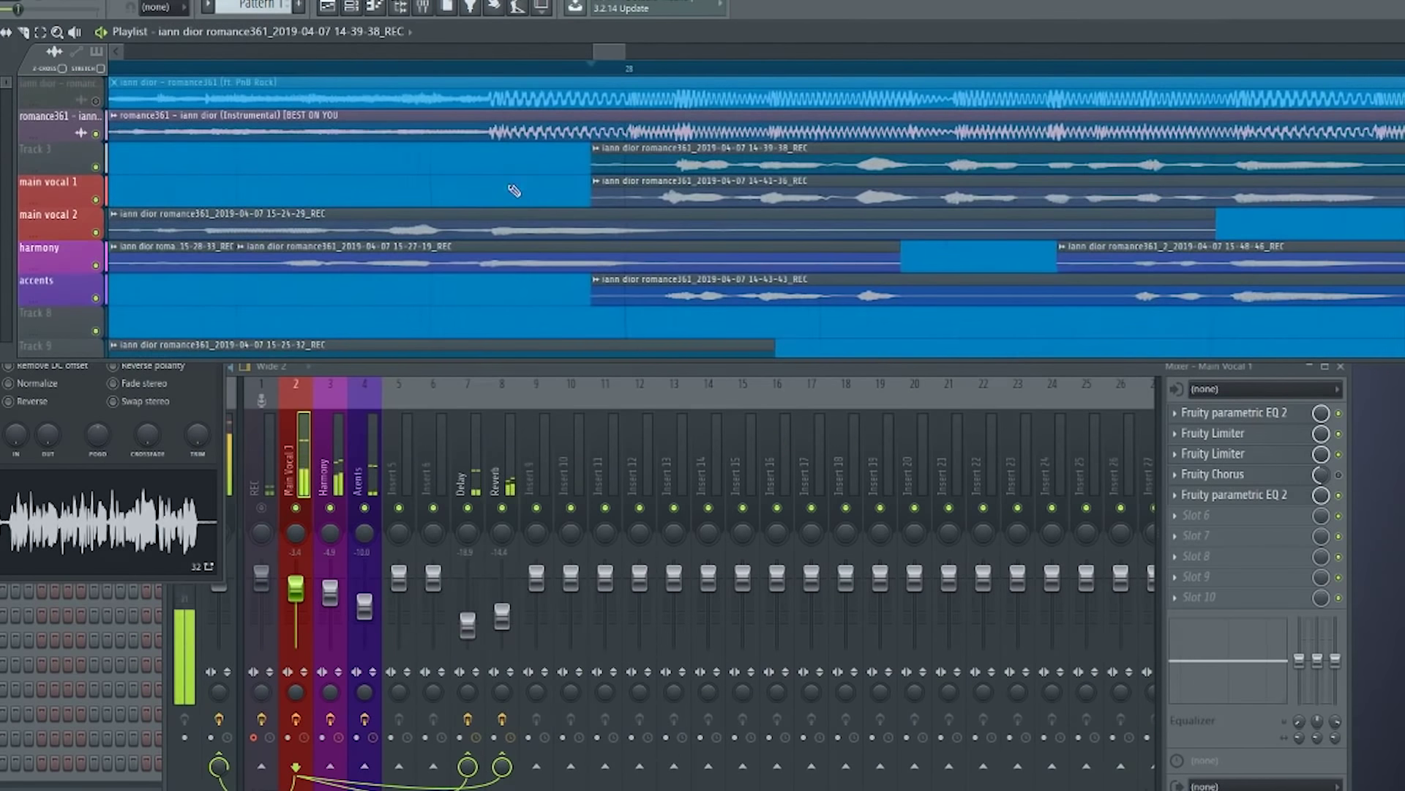
{"action": "scroll", "coordinate": [691, 163], "scroll_direction": "up", "scroll_amount": 5}
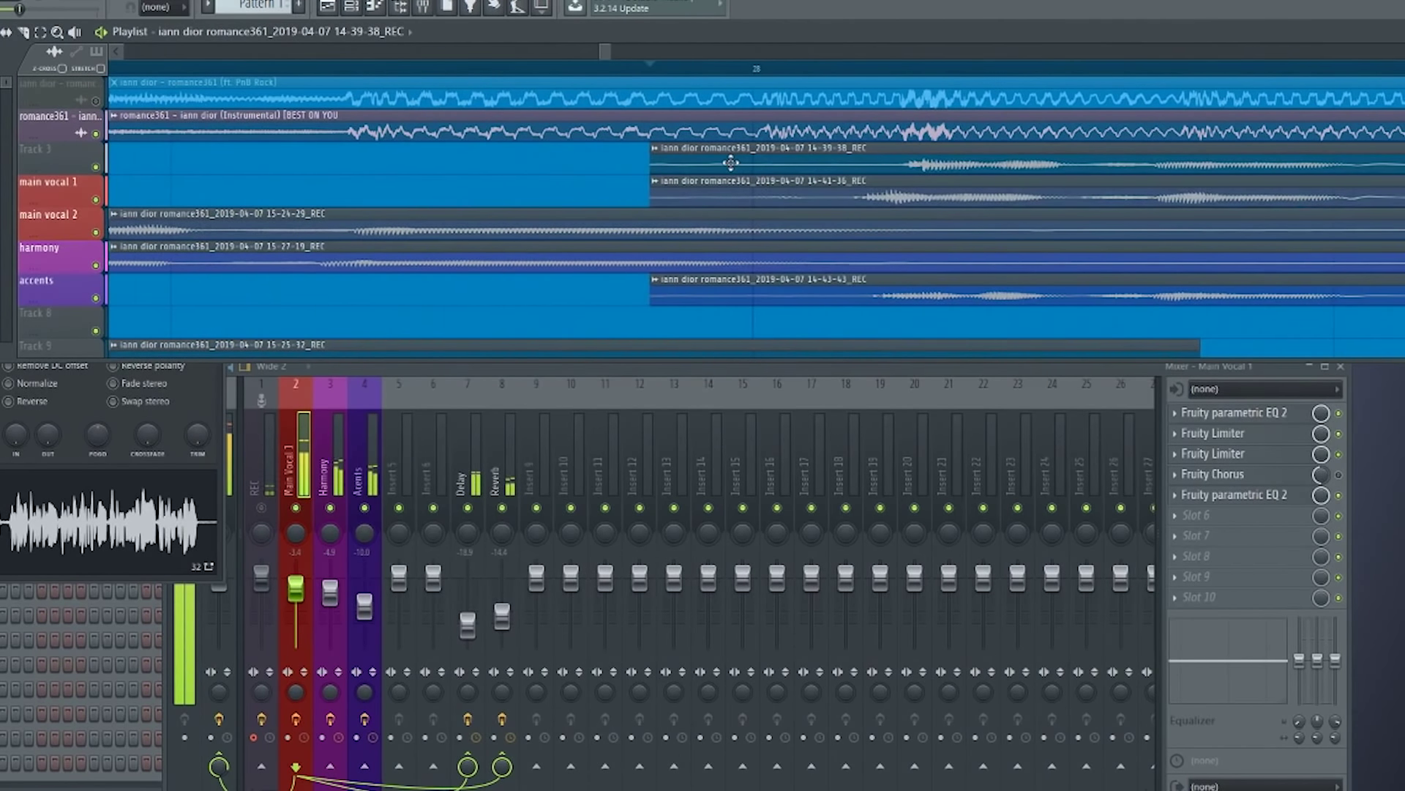
{"action": "left_click_drag", "start_coordinate": [730, 162], "coordinate": [738, 165]}
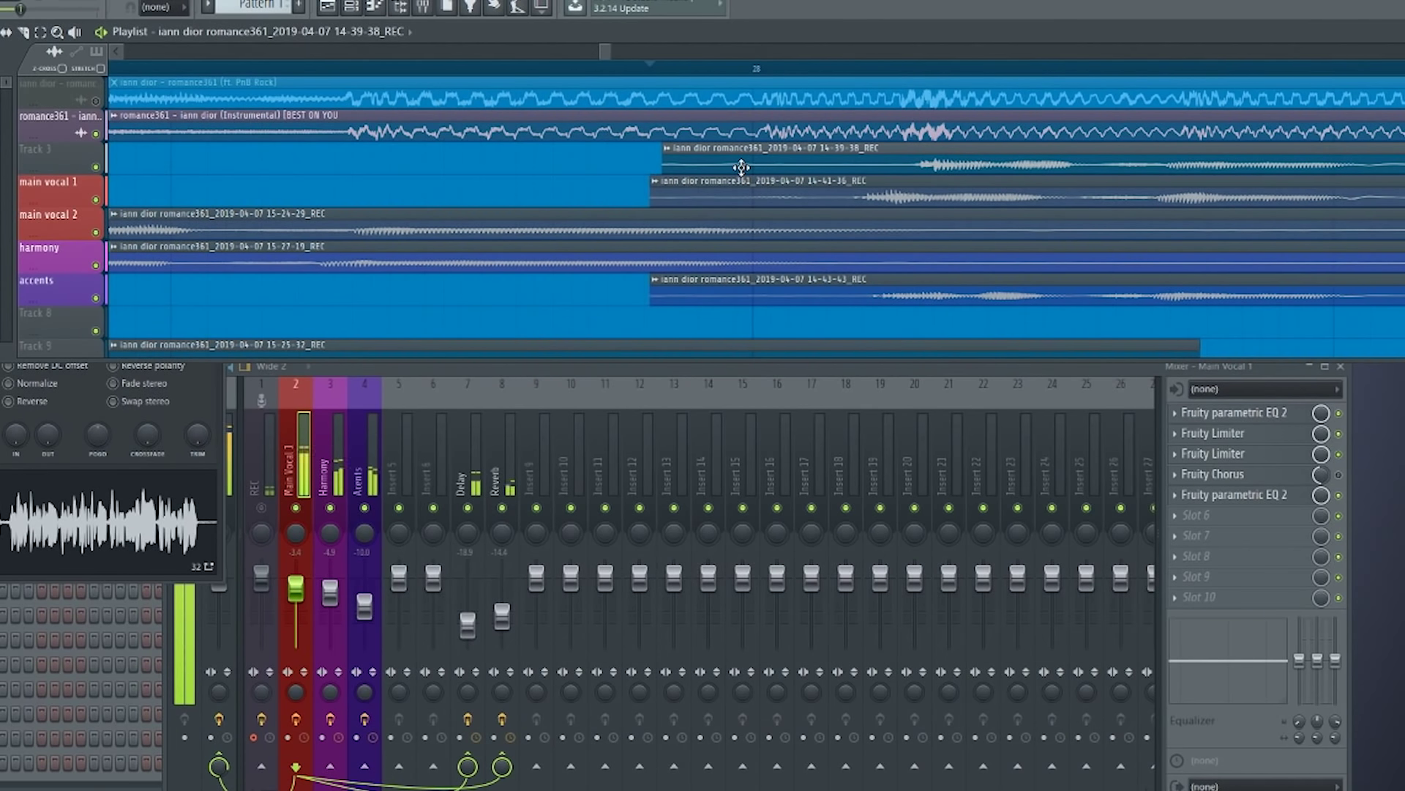
{"action": "key", "text": "space"}
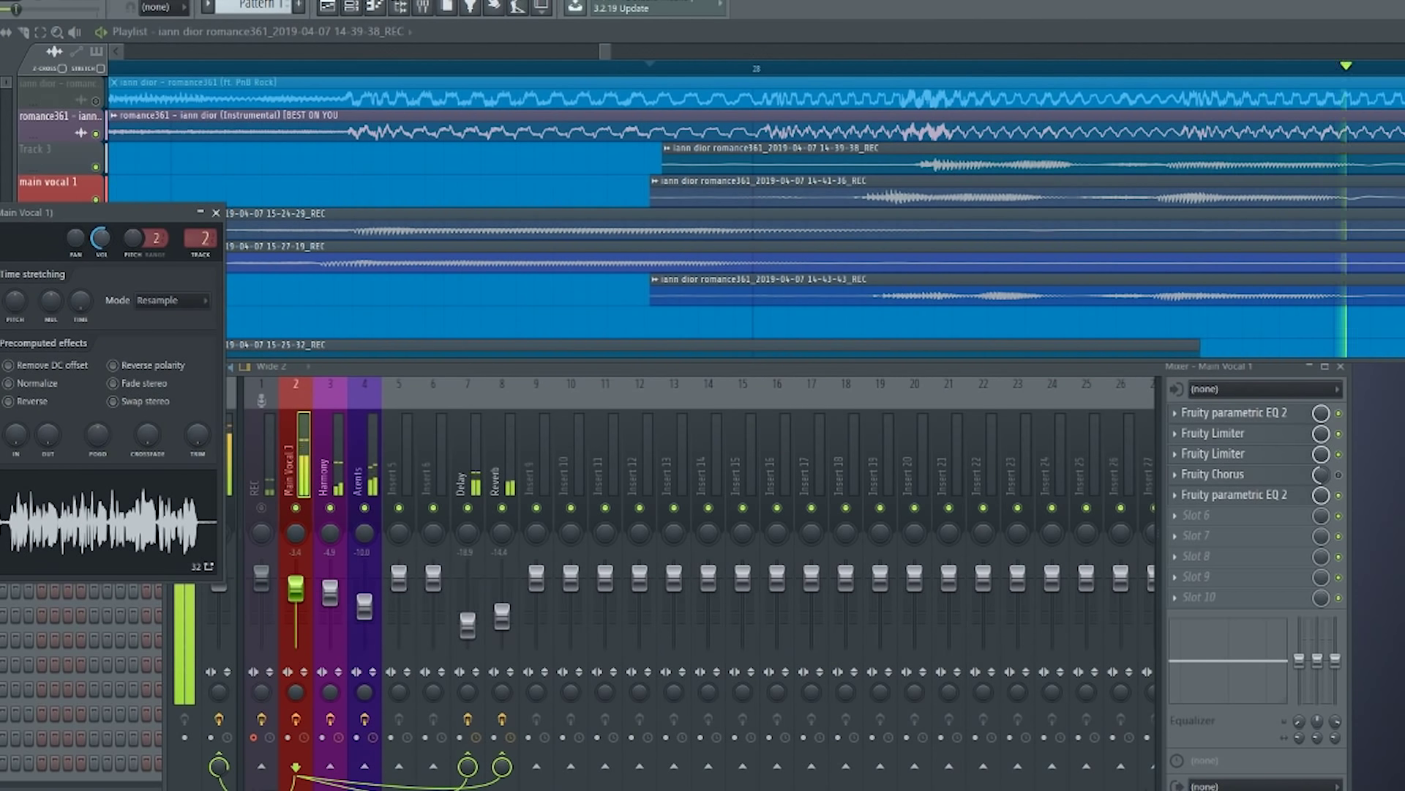
{"action": "left_click", "coordinate": [216, 214]}
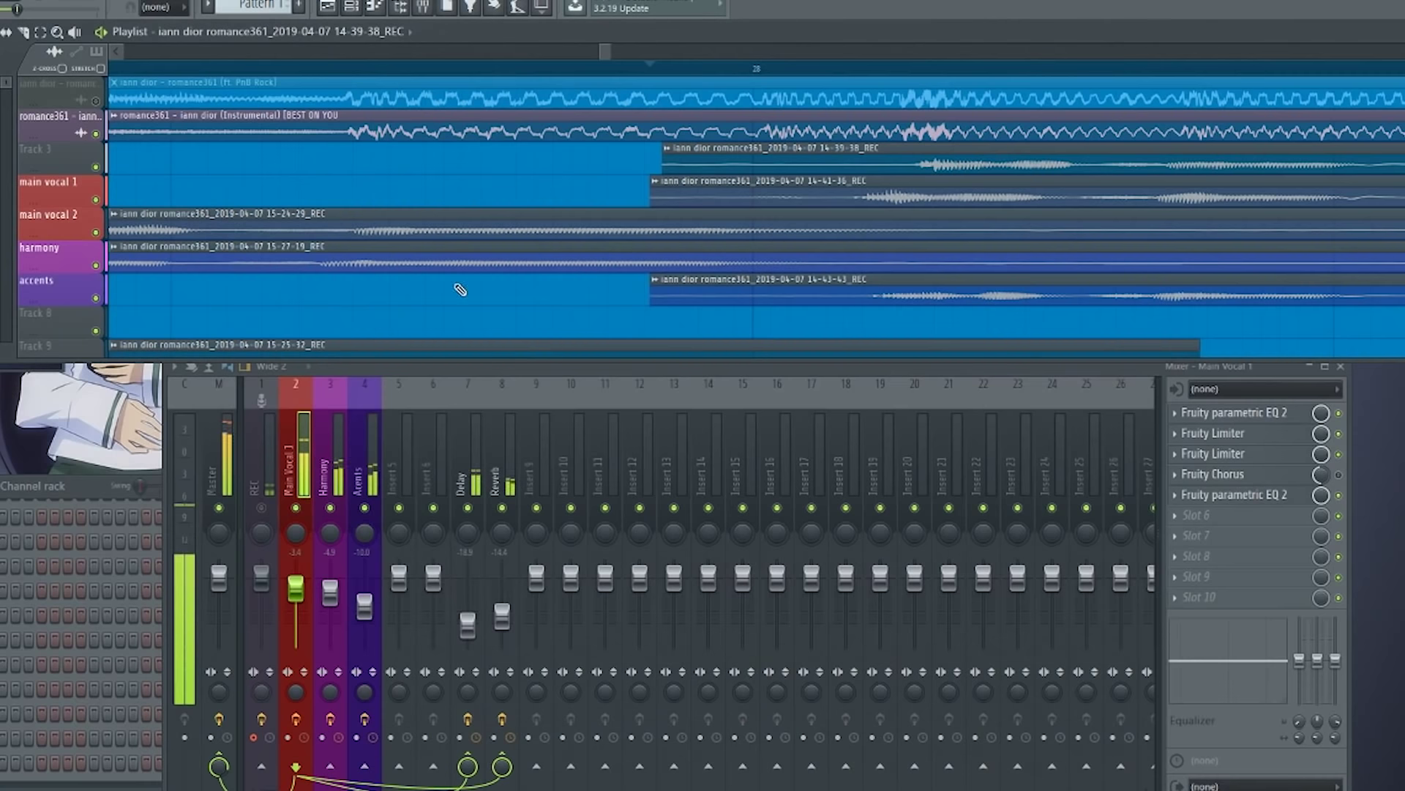
Shift the Track 3 clip near bar 28 slightly earlier, keeping its start just behind the main vocal 1 clip.
{"action": "scroll", "coordinate": [461, 291], "scroll_direction": "down", "scroll_amount": 2}
{"action": "scroll", "coordinate": [452, 323], "scroll_direction": "down", "scroll_amount": 3}
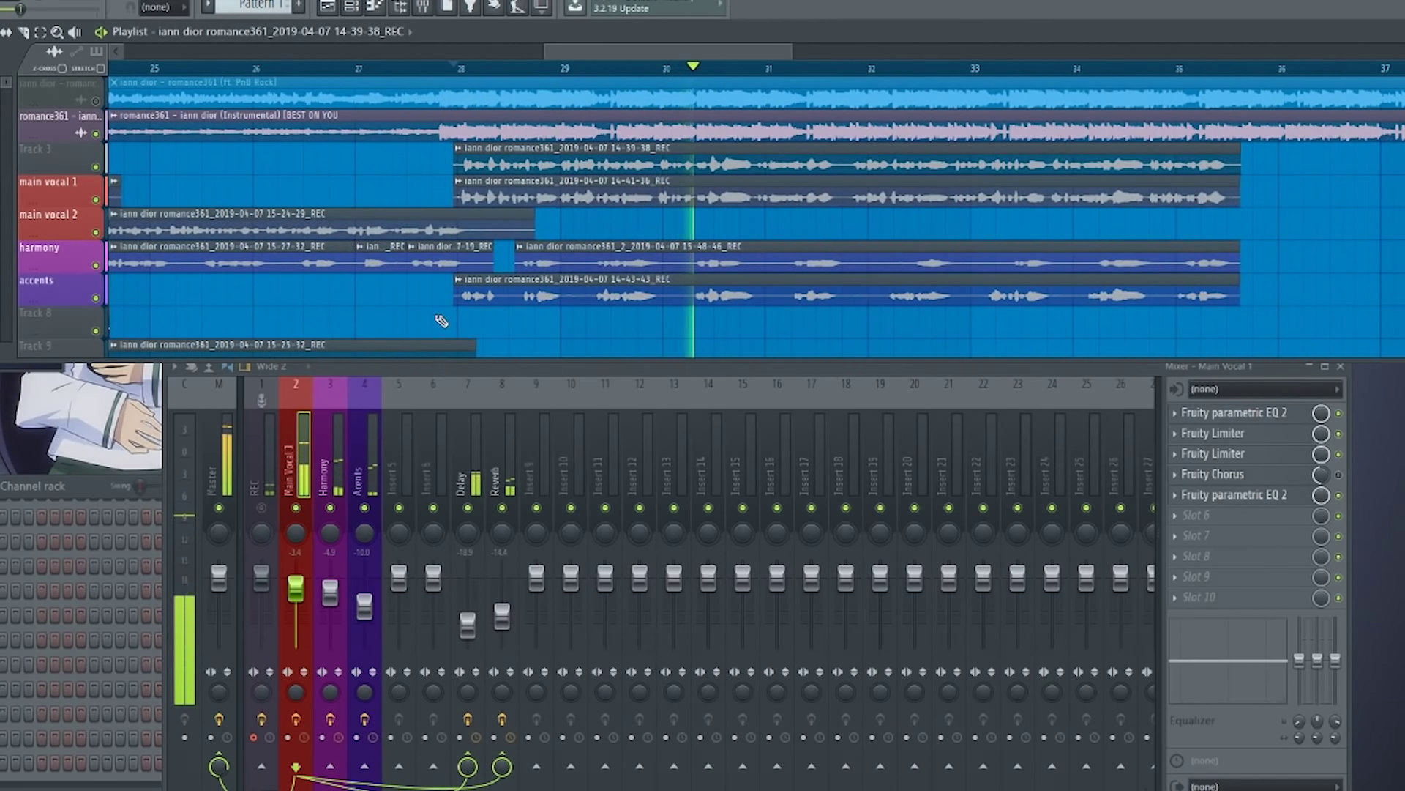
{"action": "scroll", "coordinate": [429, 188], "scroll_direction": "up", "scroll_amount": 5}
{"action": "scroll", "coordinate": [454, 172], "scroll_direction": "up", "scroll_amount": 3}
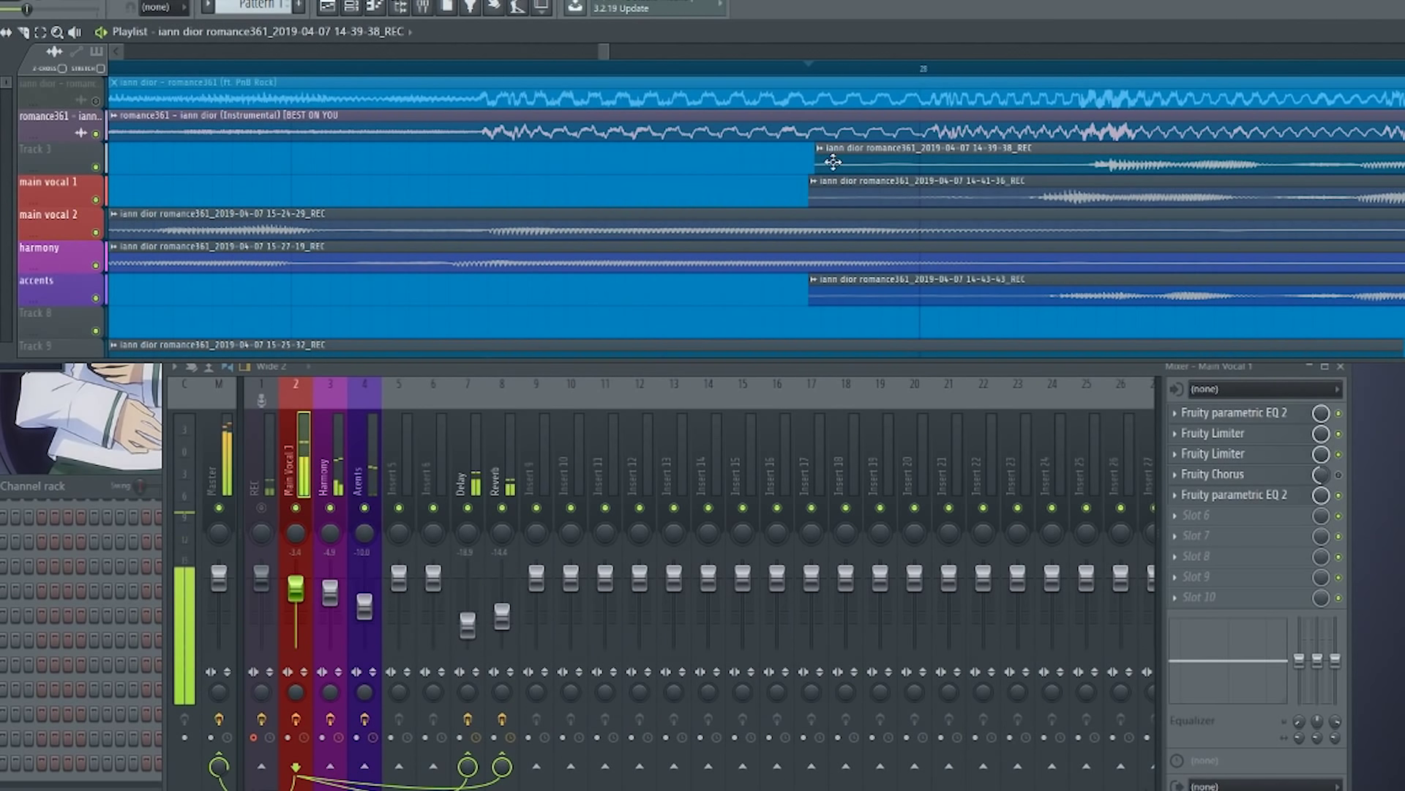
{"action": "left_click_drag", "start_coordinate": [841, 164], "coordinate": [834, 166]}
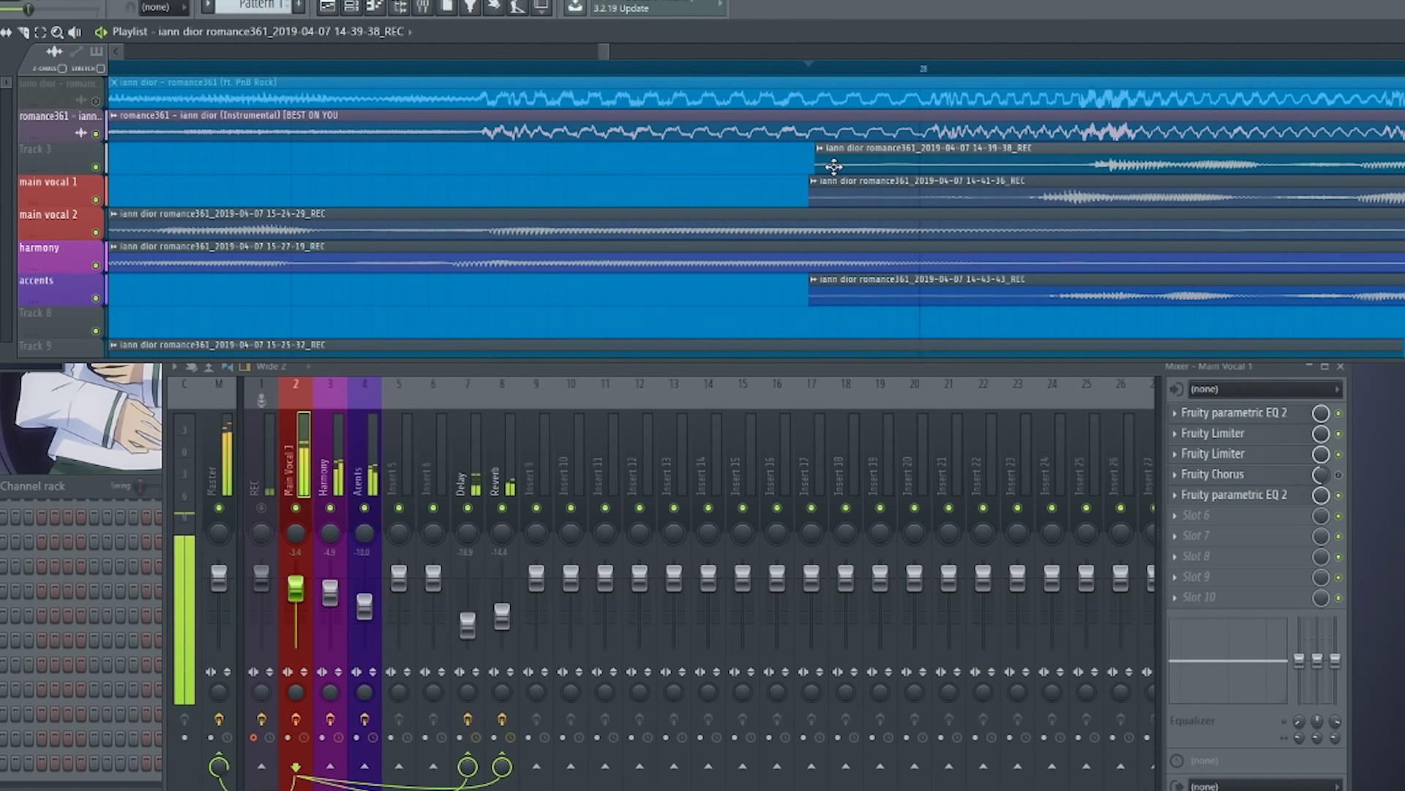
{"action": "scroll", "coordinate": [841, 166], "scroll_direction": "down", "scroll_amount": 8}
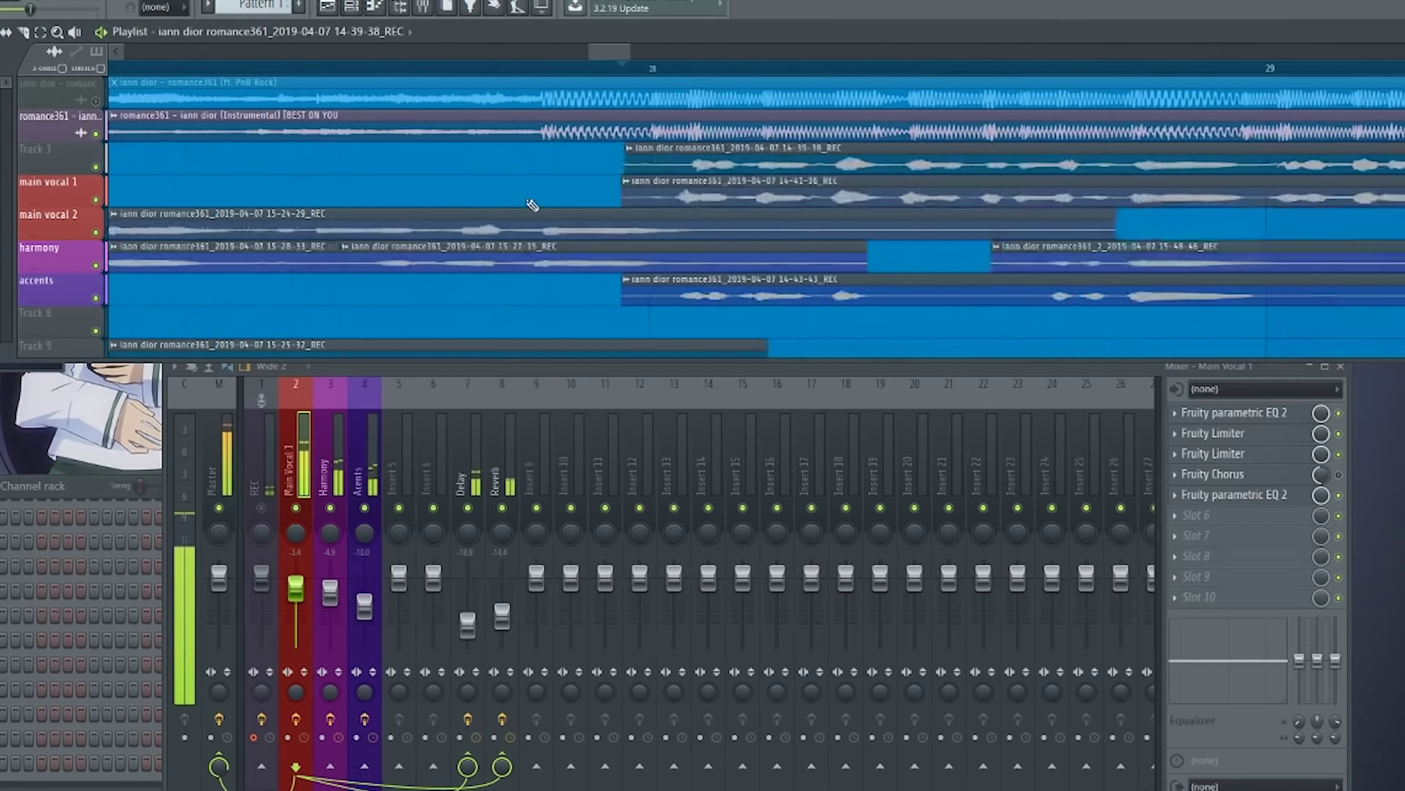
Offset the Track 3 vocal clip at bar 5 slightly later than the main vocal 1 clip.
{"action": "scroll", "coordinate": [459, 200], "scroll_direction": "left", "scroll_amount": 10}
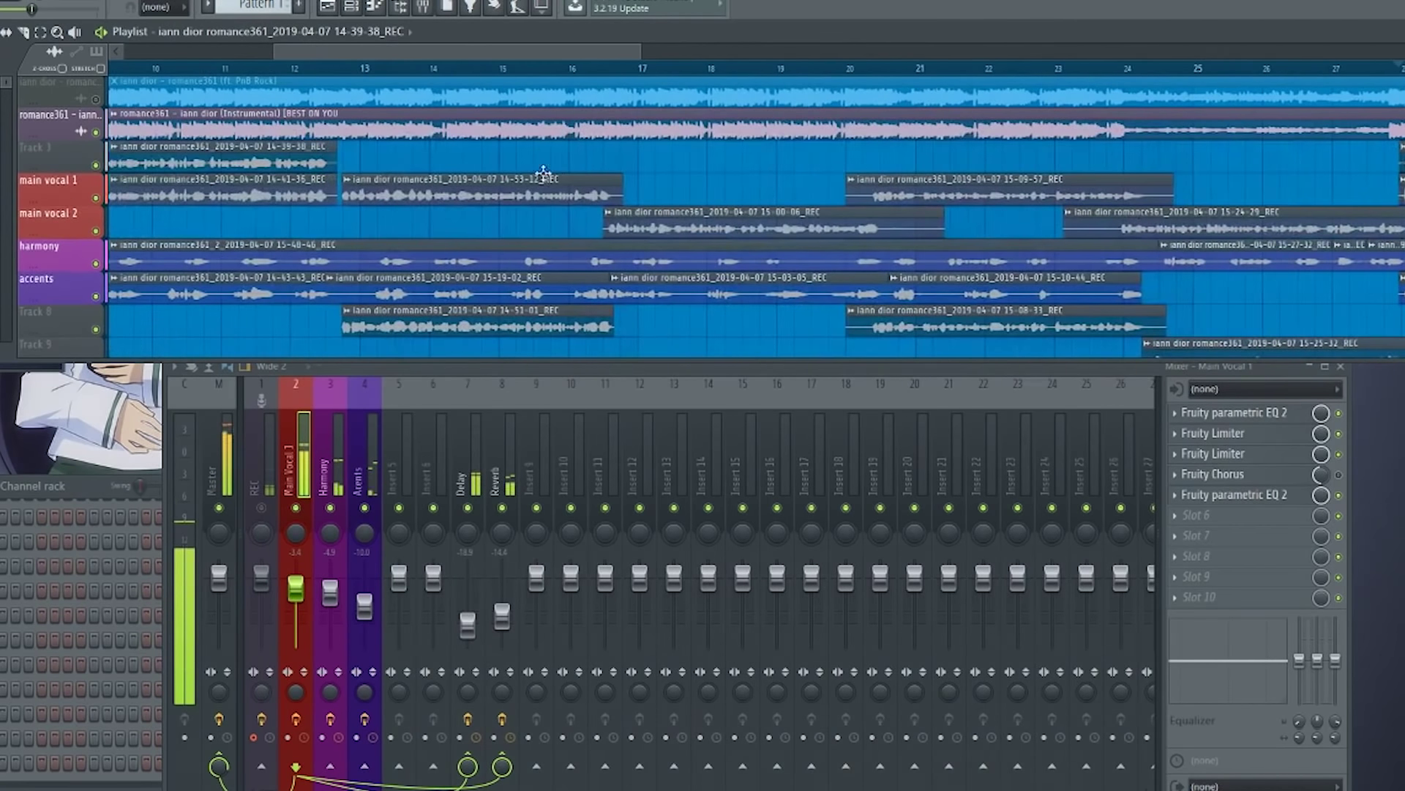
{"action": "scroll", "coordinate": [388, 200], "scroll_direction": "up", "scroll_amount": 8}
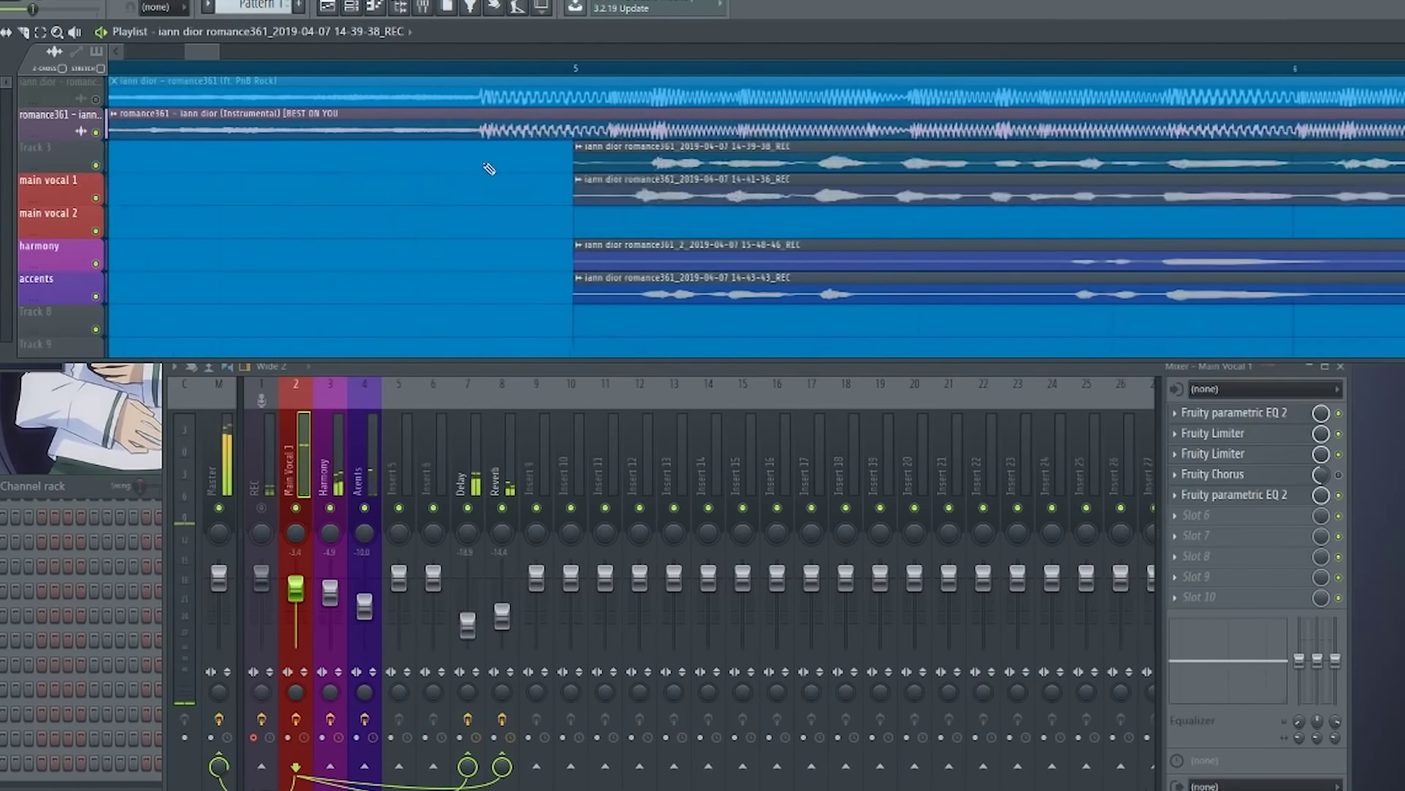
{"action": "scroll", "coordinate": [618, 181], "scroll_direction": "up", "scroll_amount": 2}
{"action": "left_click_drag", "start_coordinate": [737, 166], "coordinate": [749, 165]}
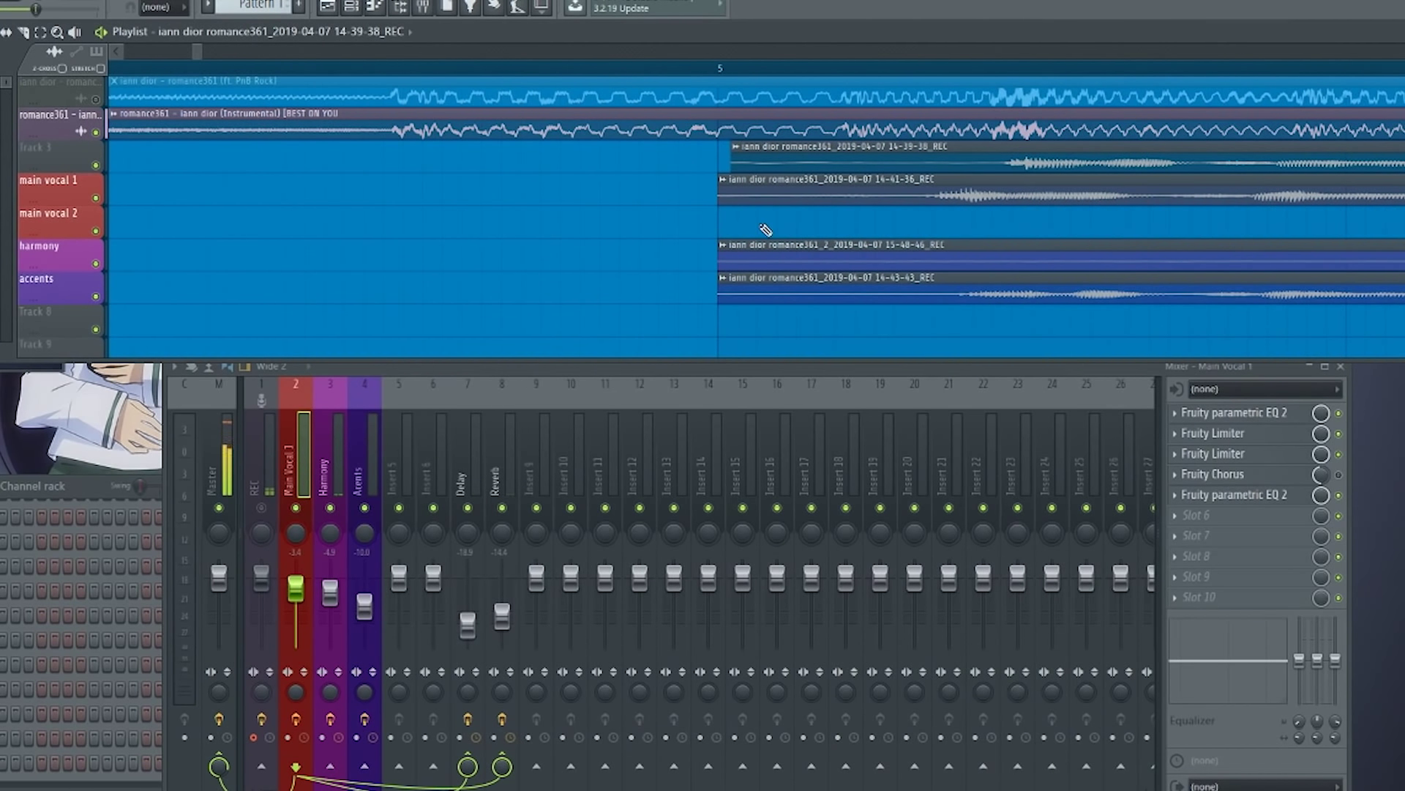
{"action": "scroll", "coordinate": [313, 208], "scroll_direction": "down", "scroll_amount": 2}
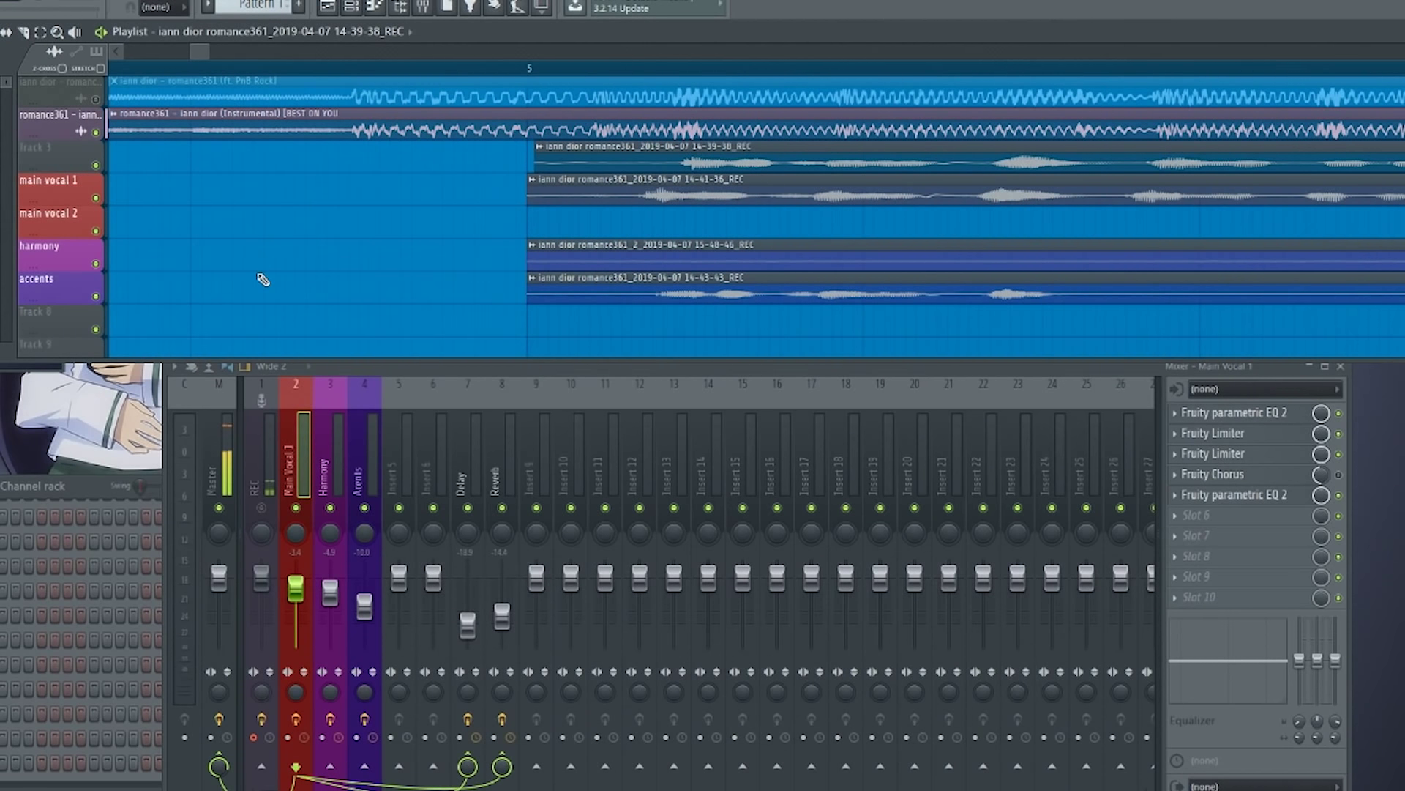
{"action": "scroll", "coordinate": [283, 282], "scroll_direction": "down", "scroll_amount": 6}
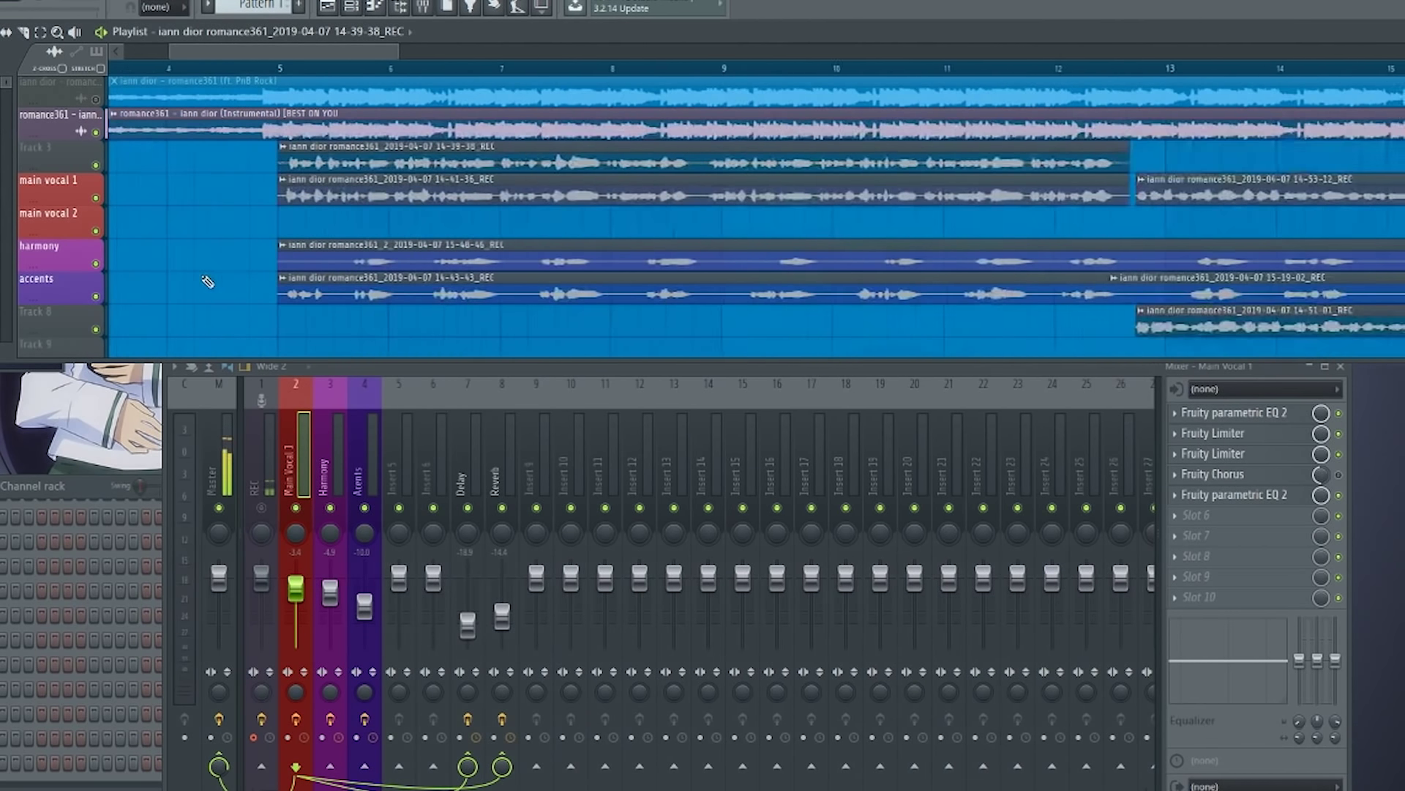
{"action": "scroll", "coordinate": [172, 288], "scroll_direction": "down", "scroll_amount": 3}
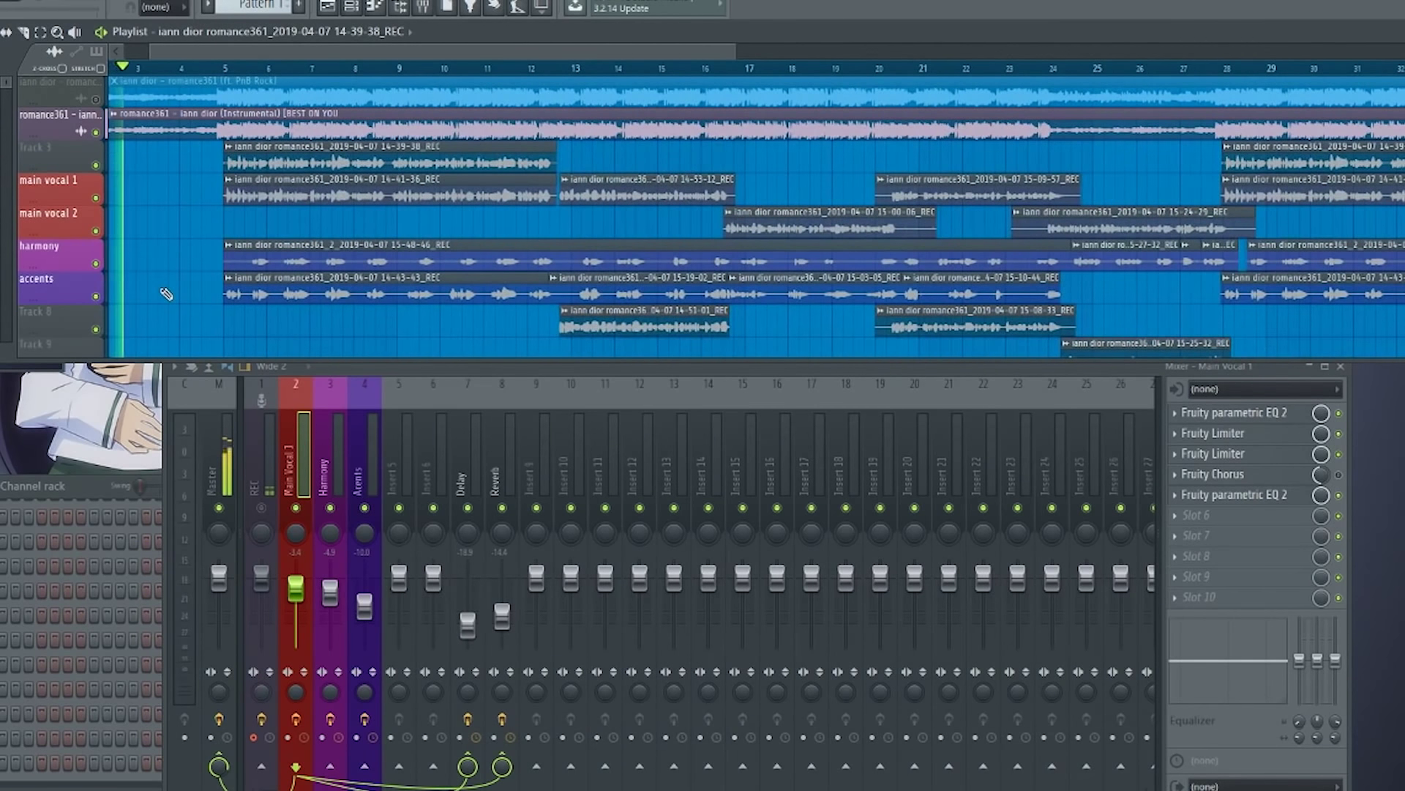
{"action": "scroll", "coordinate": [167, 294], "scroll_direction": "down", "scroll_amount": 2}
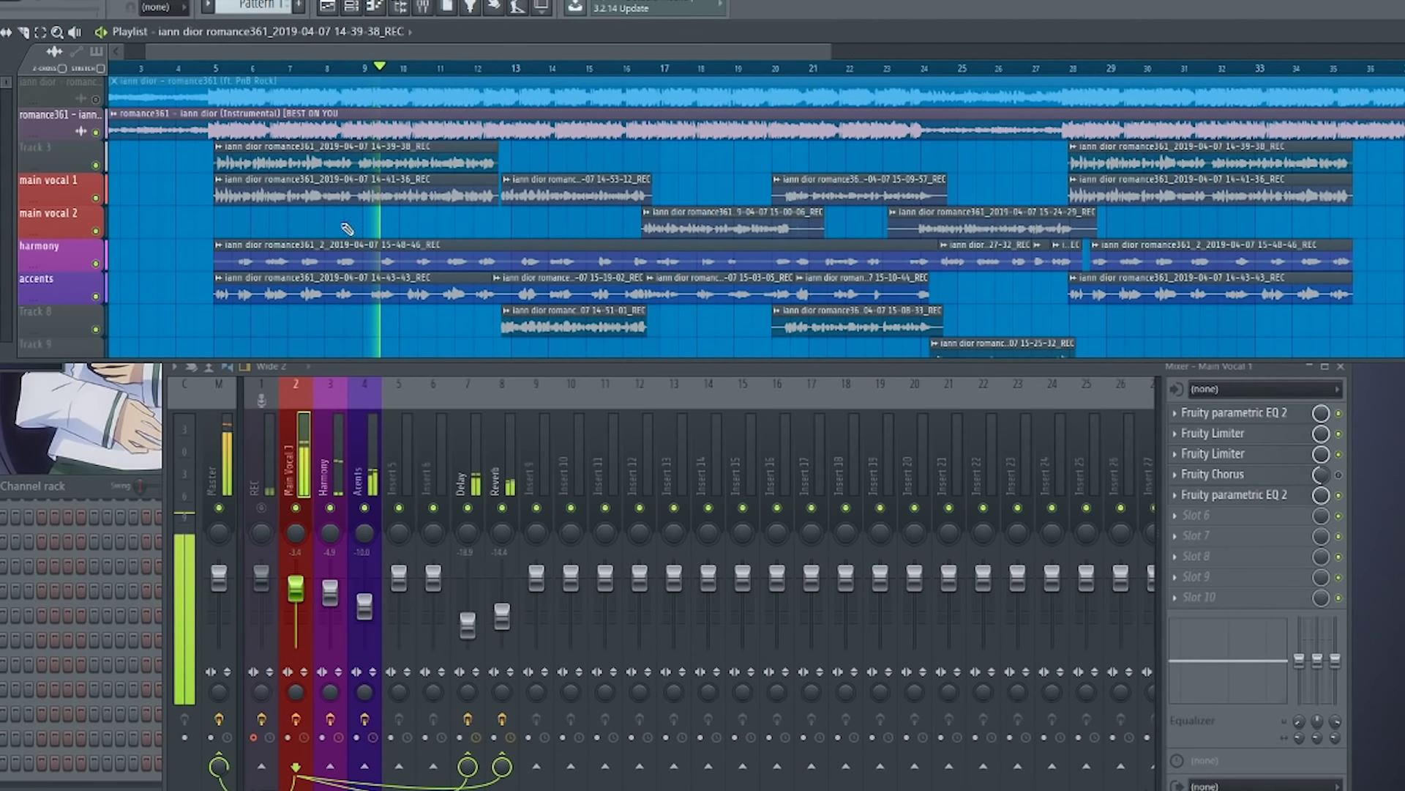
Route the instrumental audio channel to mixer track 5 and name that track Beat.
{"action": "double_click", "coordinate": [263, 115]}
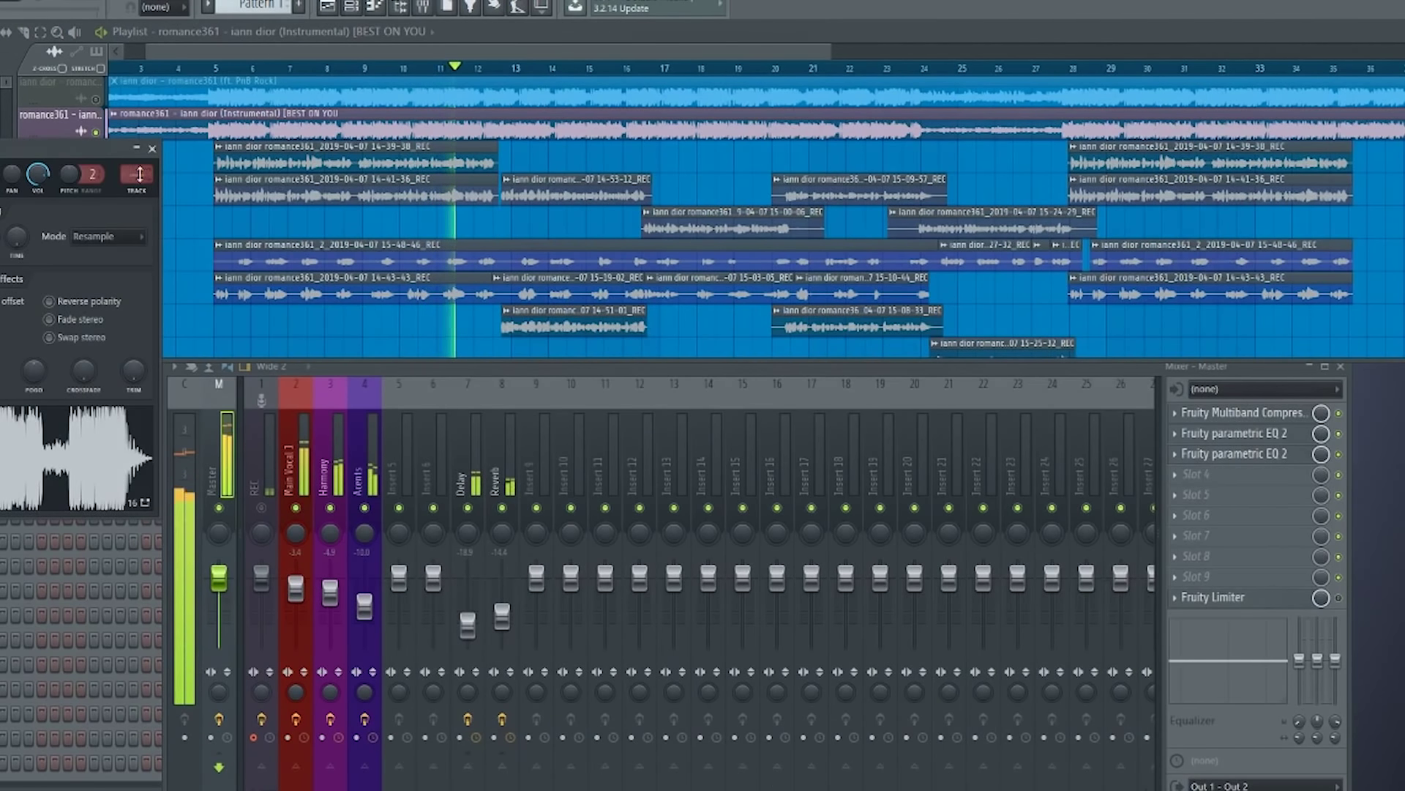
{"action": "left_click_drag", "start_coordinate": [137, 174], "coordinate": [137, 160]}
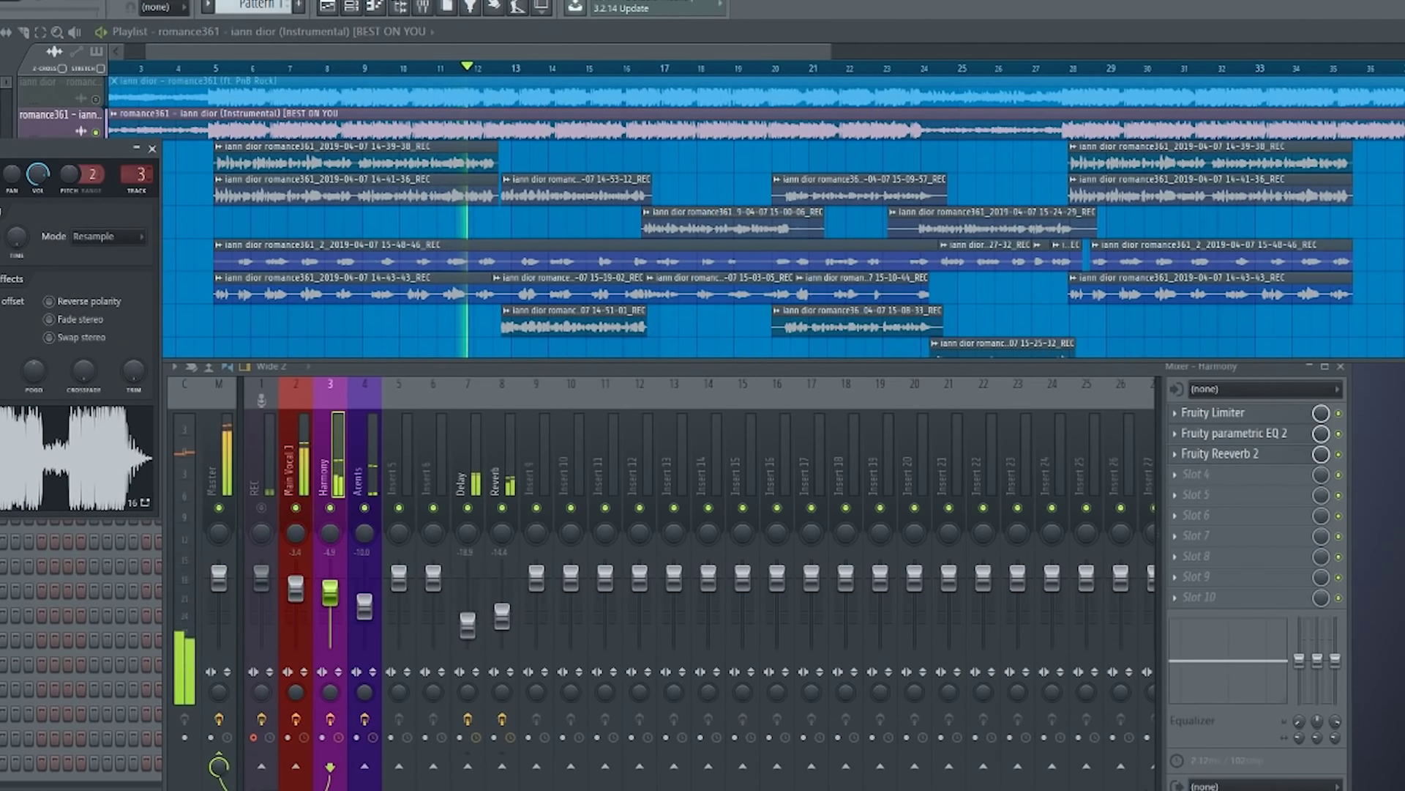
{"action": "left_click", "coordinate": [154, 148]}
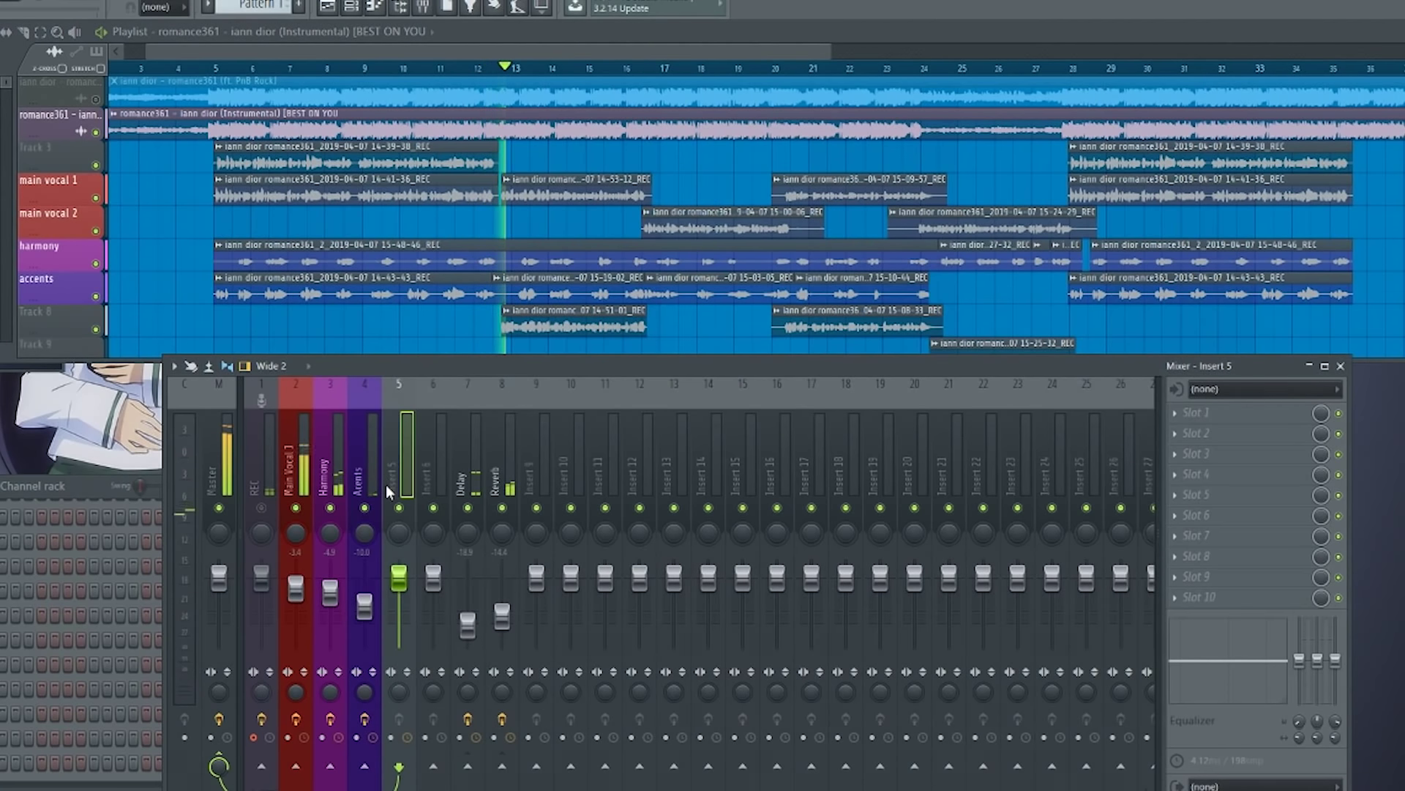
{"action": "double_click", "coordinate": [404, 480]}
{"action": "key", "text": "Escape"}
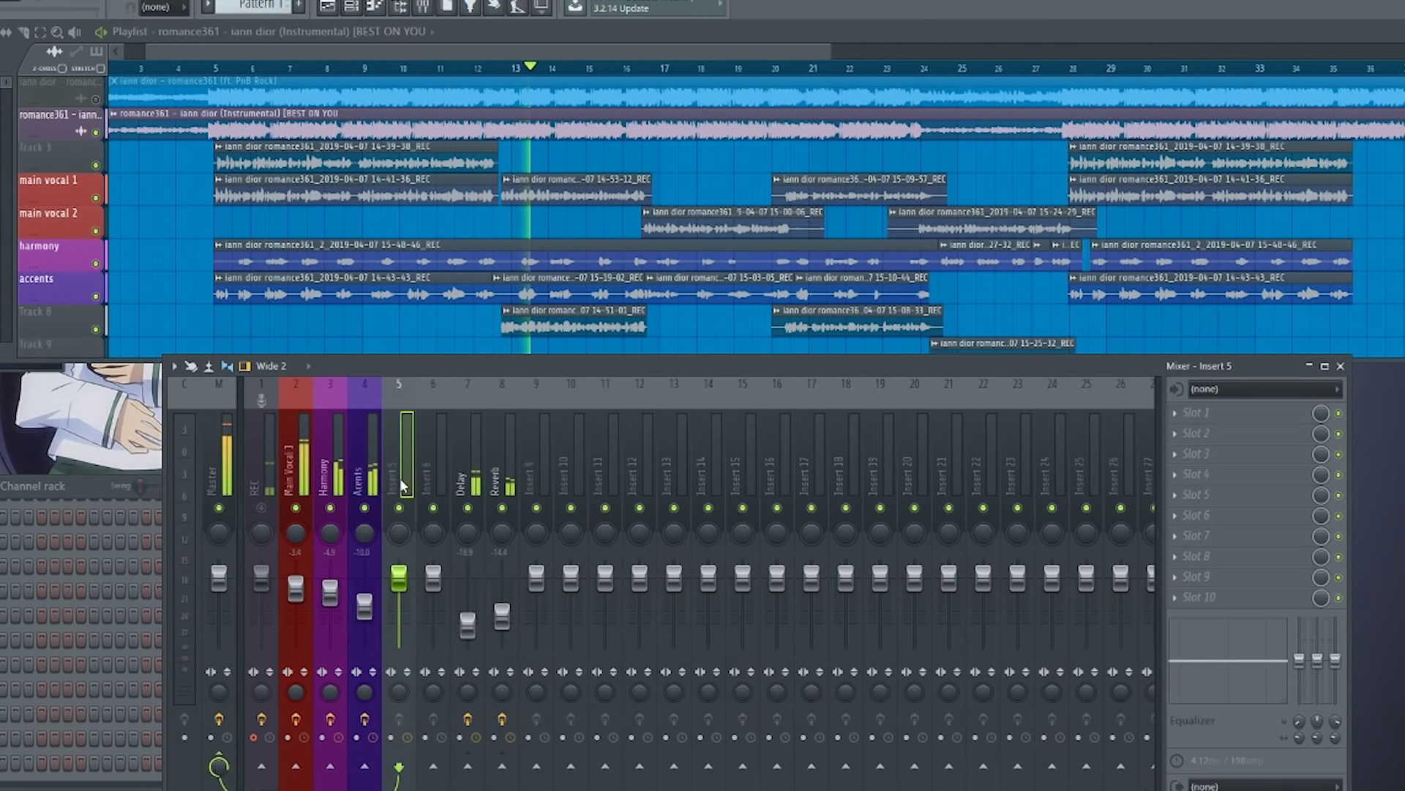
Replay the mix from bar 5 and load Fruity Parametric EQ 2 in the Beat track's first effect slot.
{"action": "left_click", "coordinate": [216, 69]}
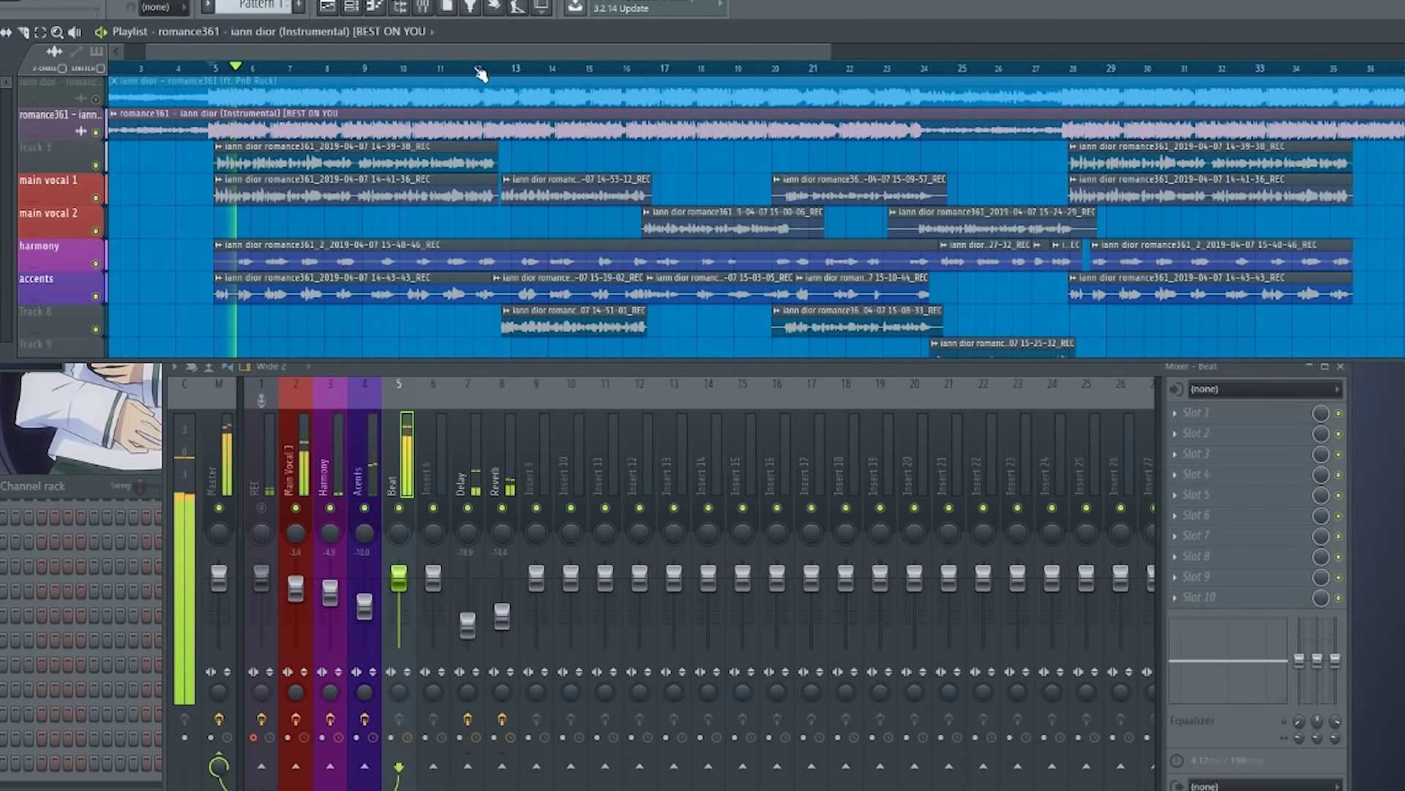
{"action": "left_click", "coordinate": [1220, 412]}
{"action": "left_click", "coordinate": [1383, 752]}
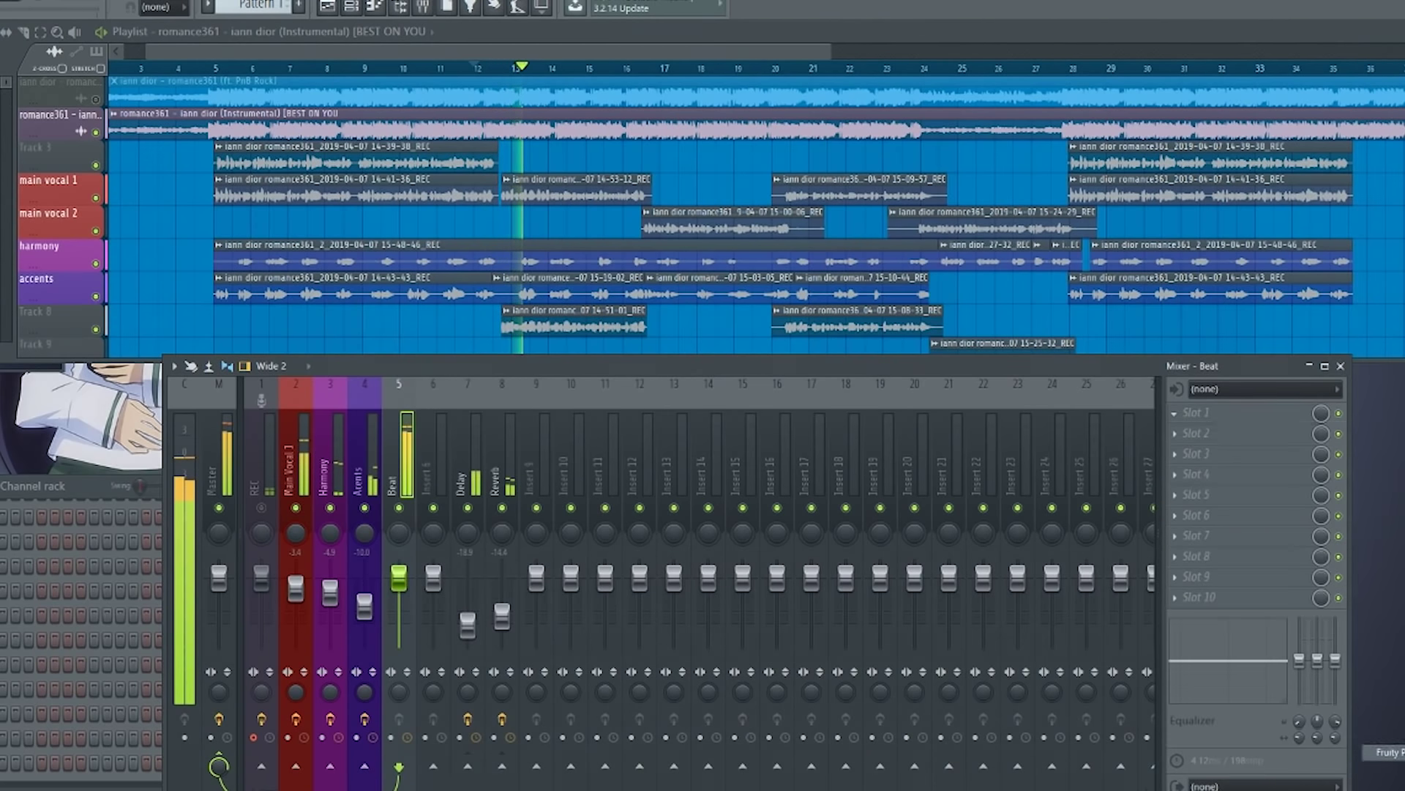
Raise EQ band 7 slightly in the Beat track's treble, shift it higher in frequency, and move the EQ window down over the mixer.
{"action": "left_click_drag", "start_coordinate": [36, 323], "coordinate": [47, 320]}
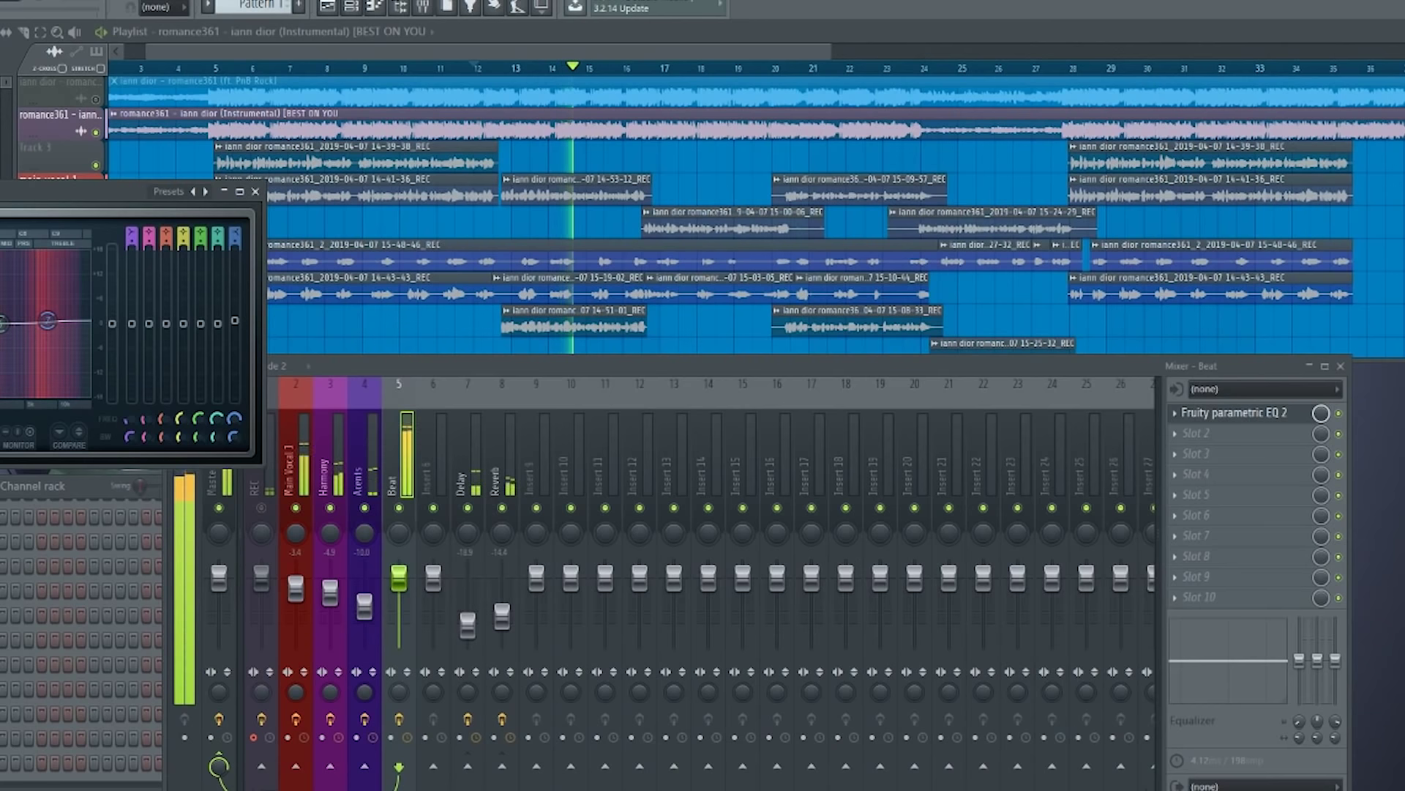
{"action": "left_click_drag", "start_coordinate": [48, 321], "coordinate": [46, 324]}
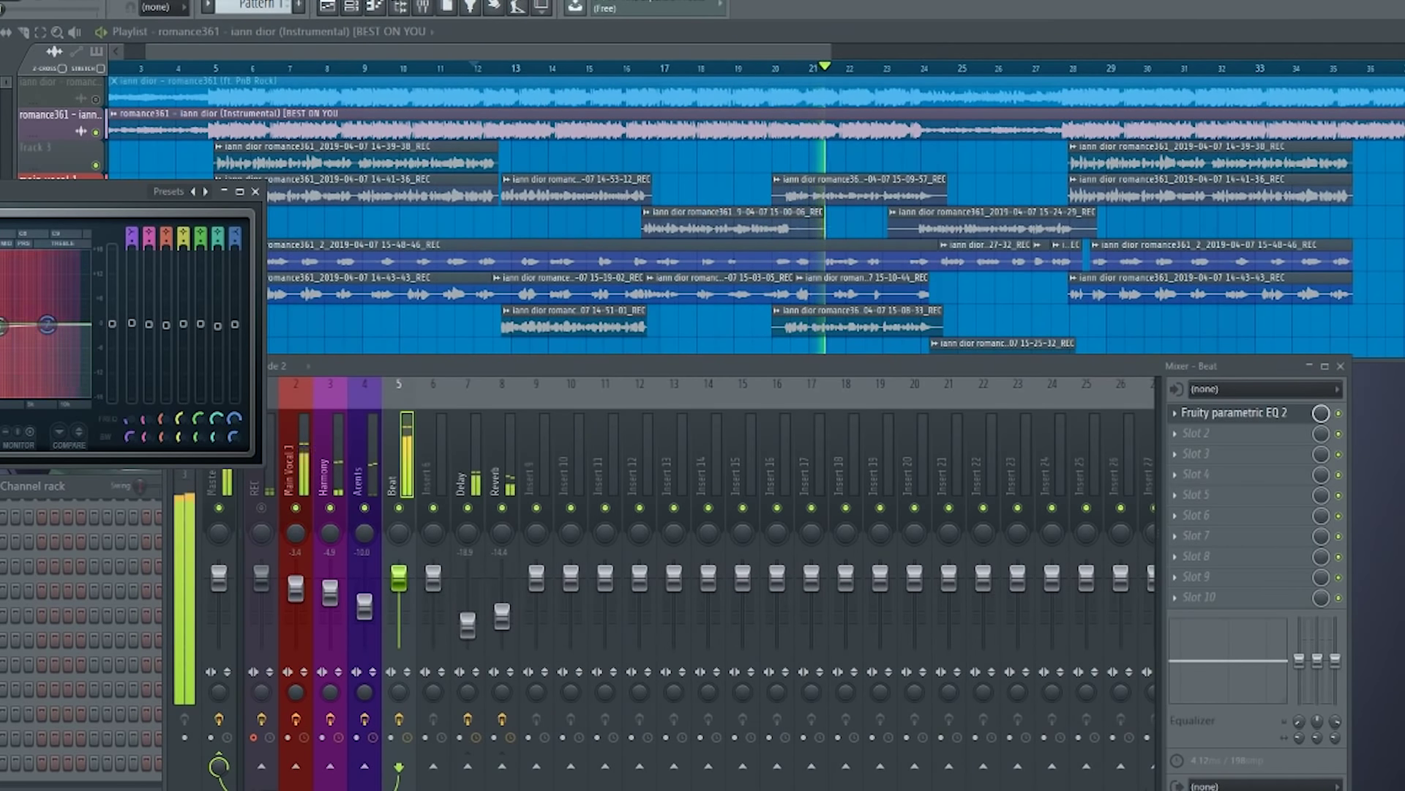
{"action": "left_click_drag", "start_coordinate": [47, 323], "coordinate": [67, 325]}
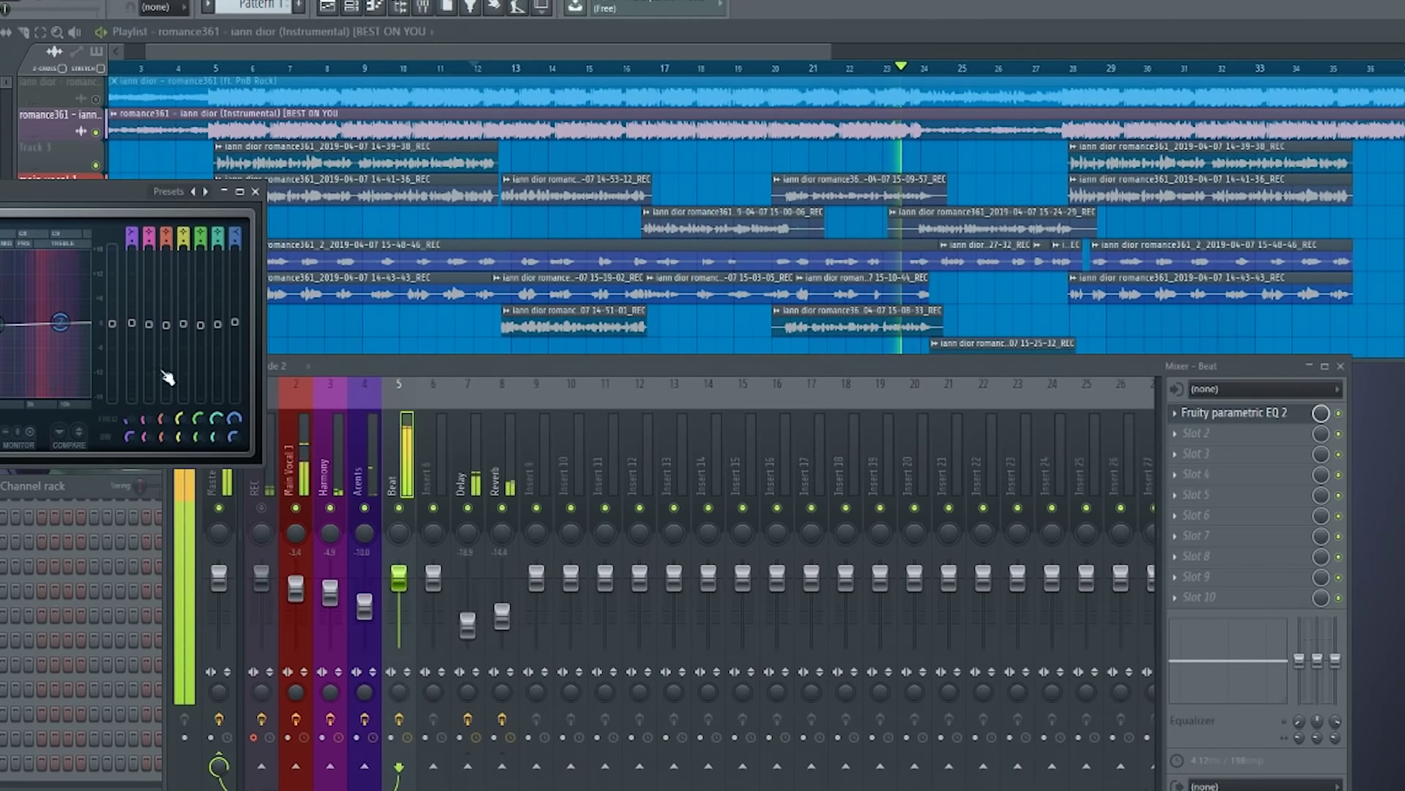
{"action": "left_click_drag", "start_coordinate": [38, 196], "coordinate": [265, 380]}
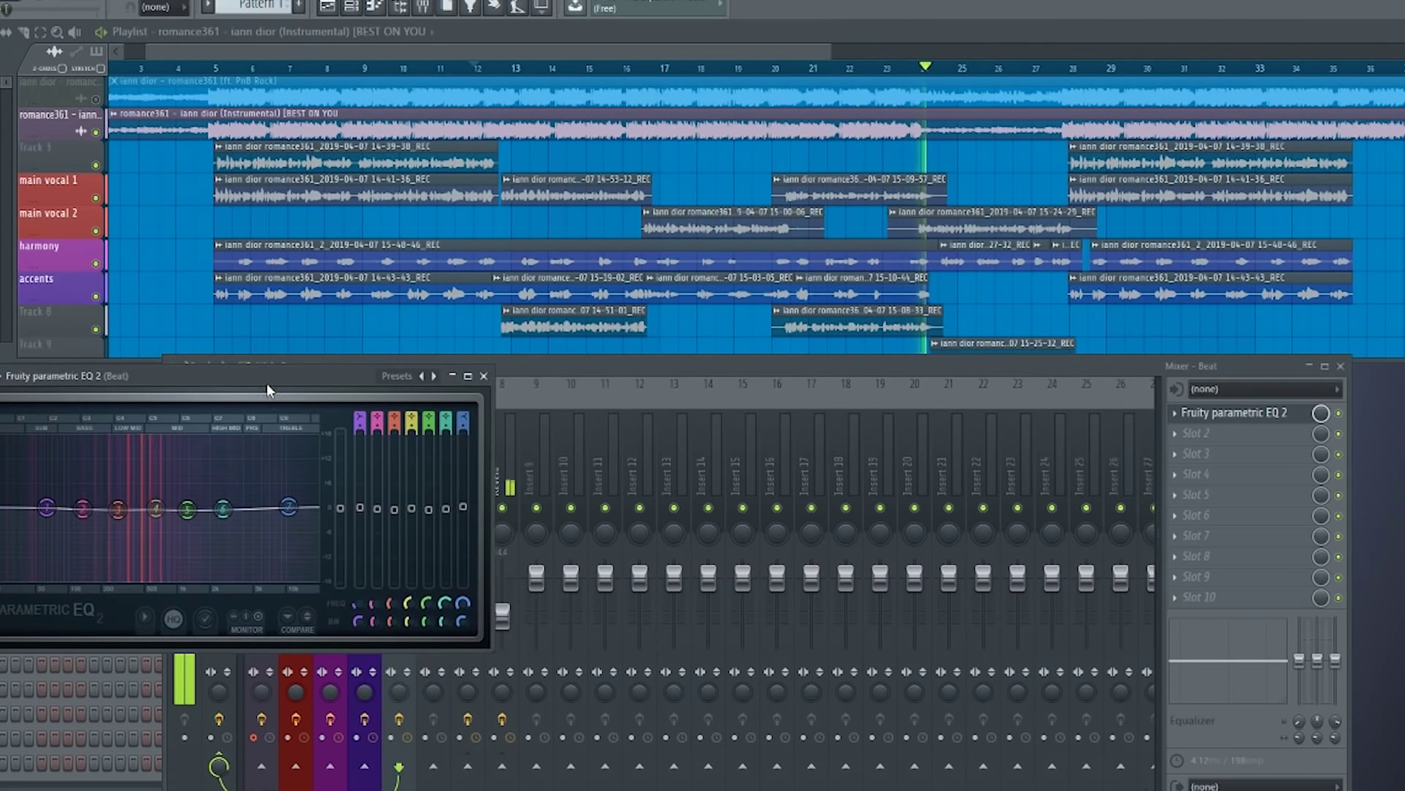
Close the Beat track's EQ, select the Master track, and replay the mix from just before bar 25.
{"action": "left_click", "coordinate": [484, 376]}
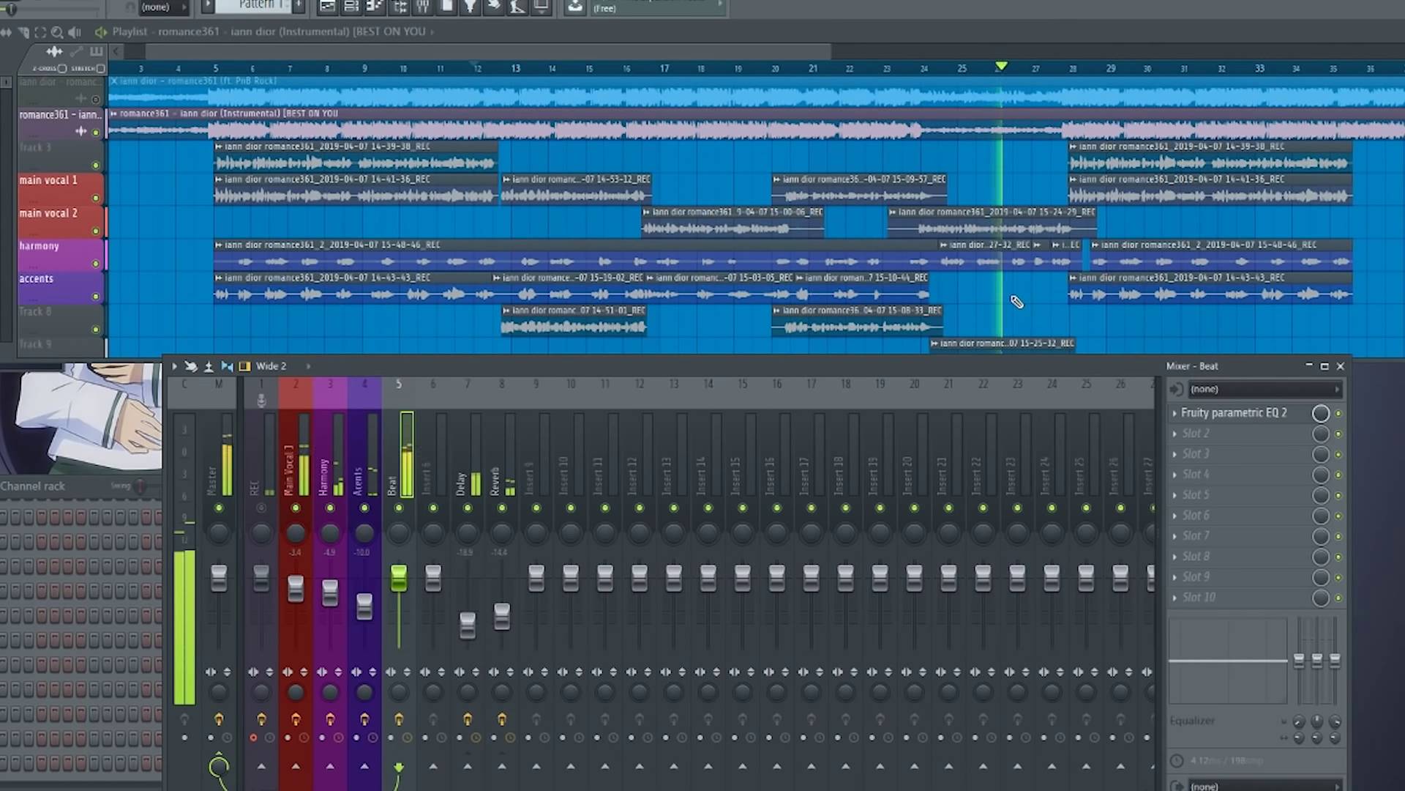
{"action": "left_click", "coordinate": [211, 488]}
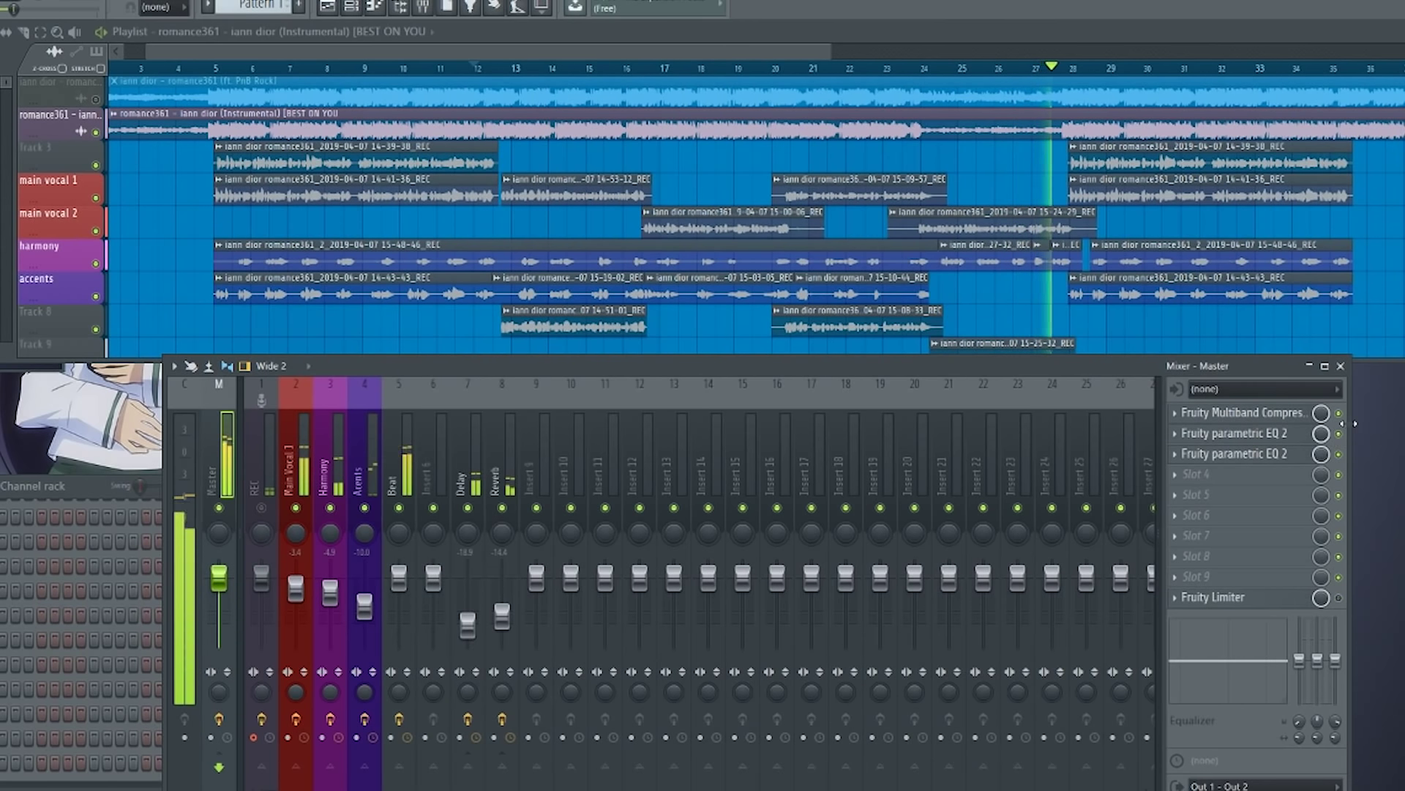
{"action": "left_click", "coordinate": [955, 70]}
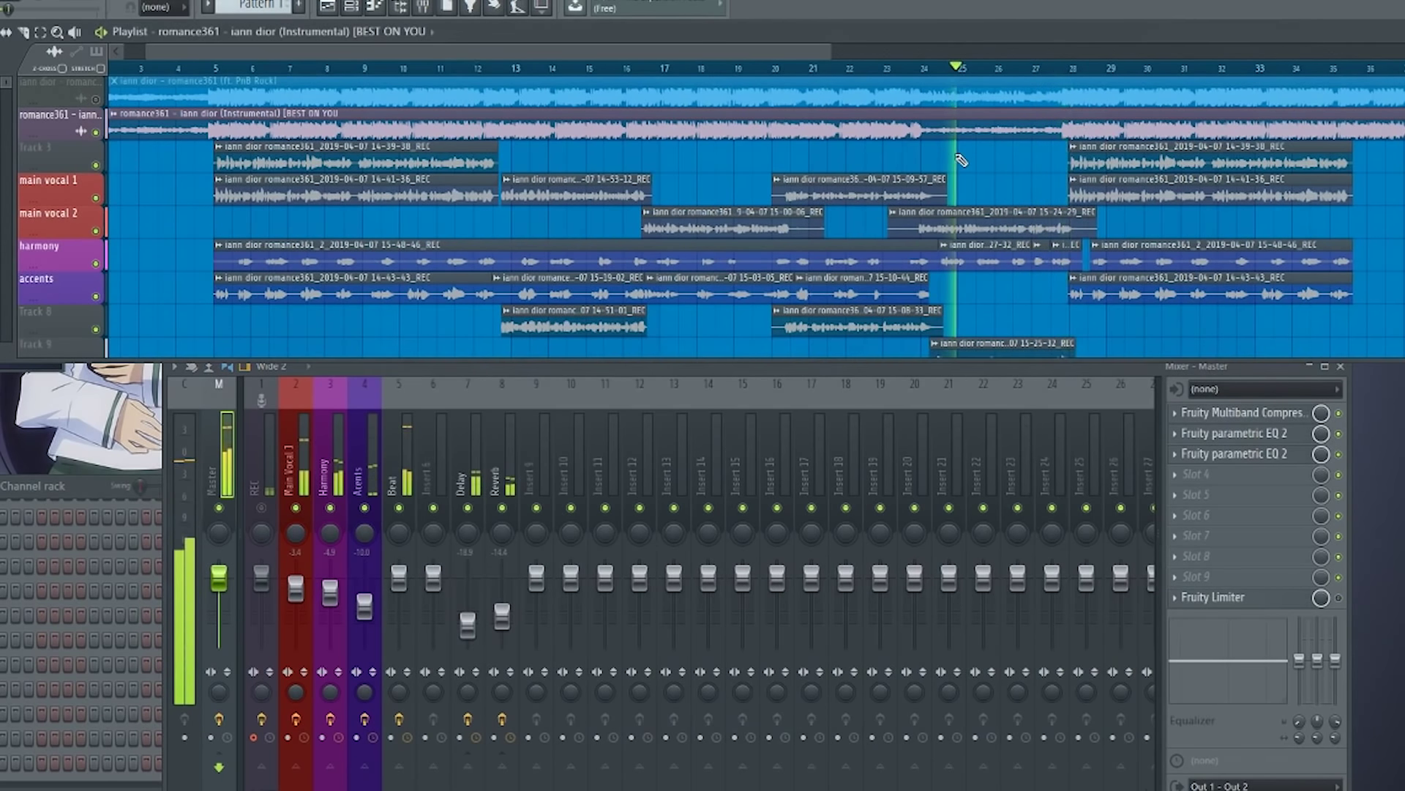
{"action": "scroll", "coordinate": [991, 155], "scroll_direction": "up", "scroll_amount": 4}
{"action": "scroll", "coordinate": [995, 157], "scroll_direction": "up", "scroll_amount": 2}
{"action": "scroll", "coordinate": [966, 213], "scroll_direction": "up", "scroll_amount": 4}
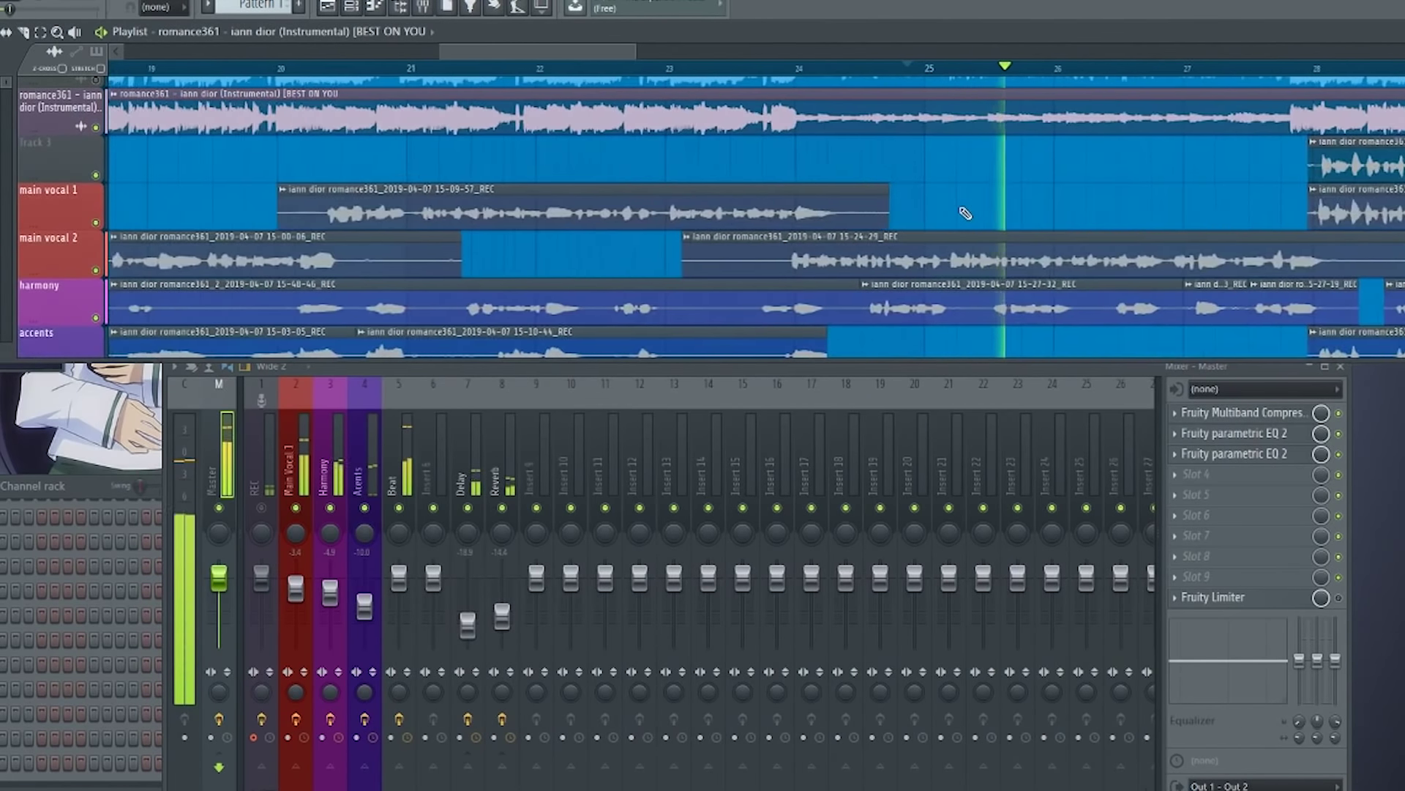
{"action": "left_click", "coordinate": [1340, 414]}
{"action": "key", "text": "space"}
{"action": "key", "text": "space"}
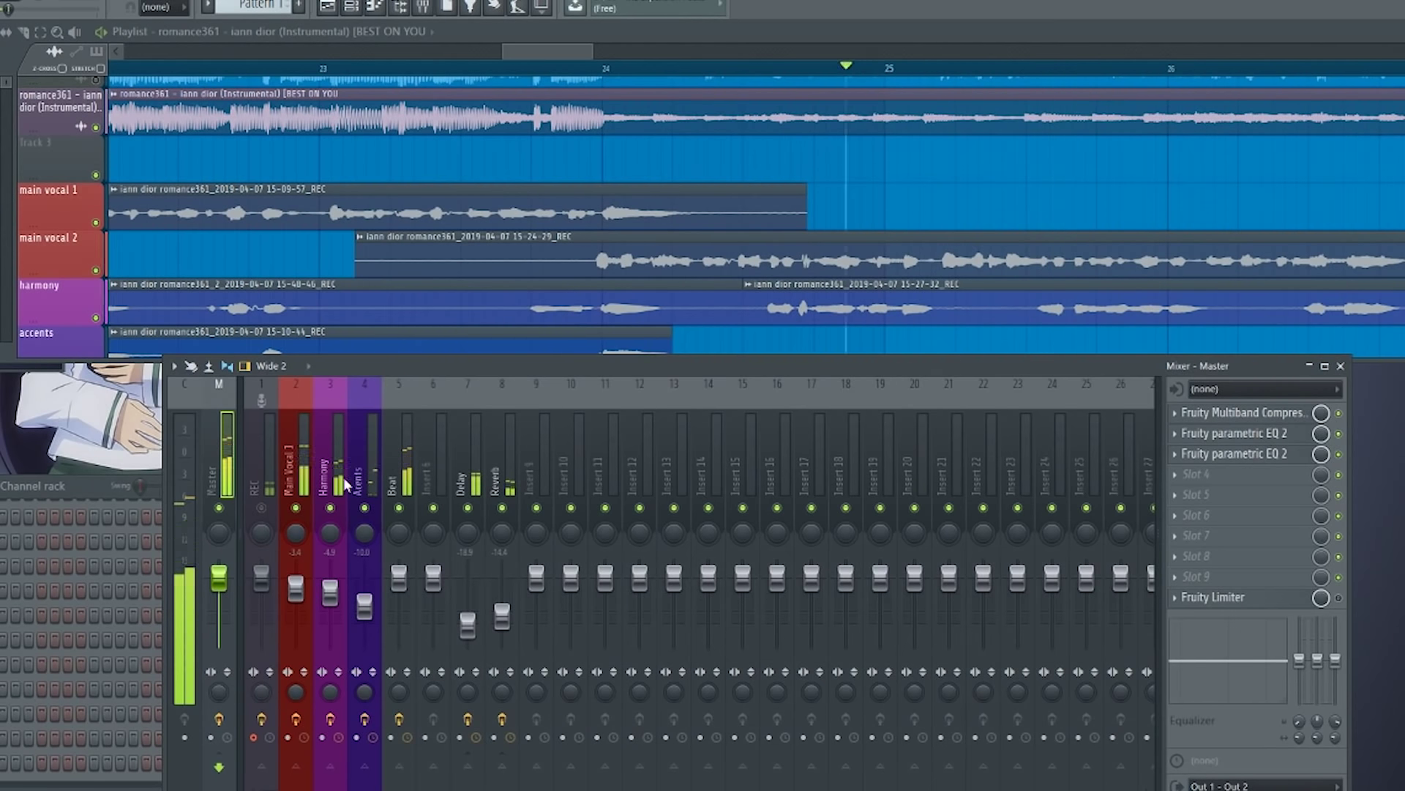
Open the slot 5 Fruity Parametric EQ 2 on Main Vocal 1 and boost band 5 to maximum with a narrow bandwidth.
{"action": "left_click", "coordinate": [320, 480]}
{"action": "left_click", "coordinate": [307, 487]}
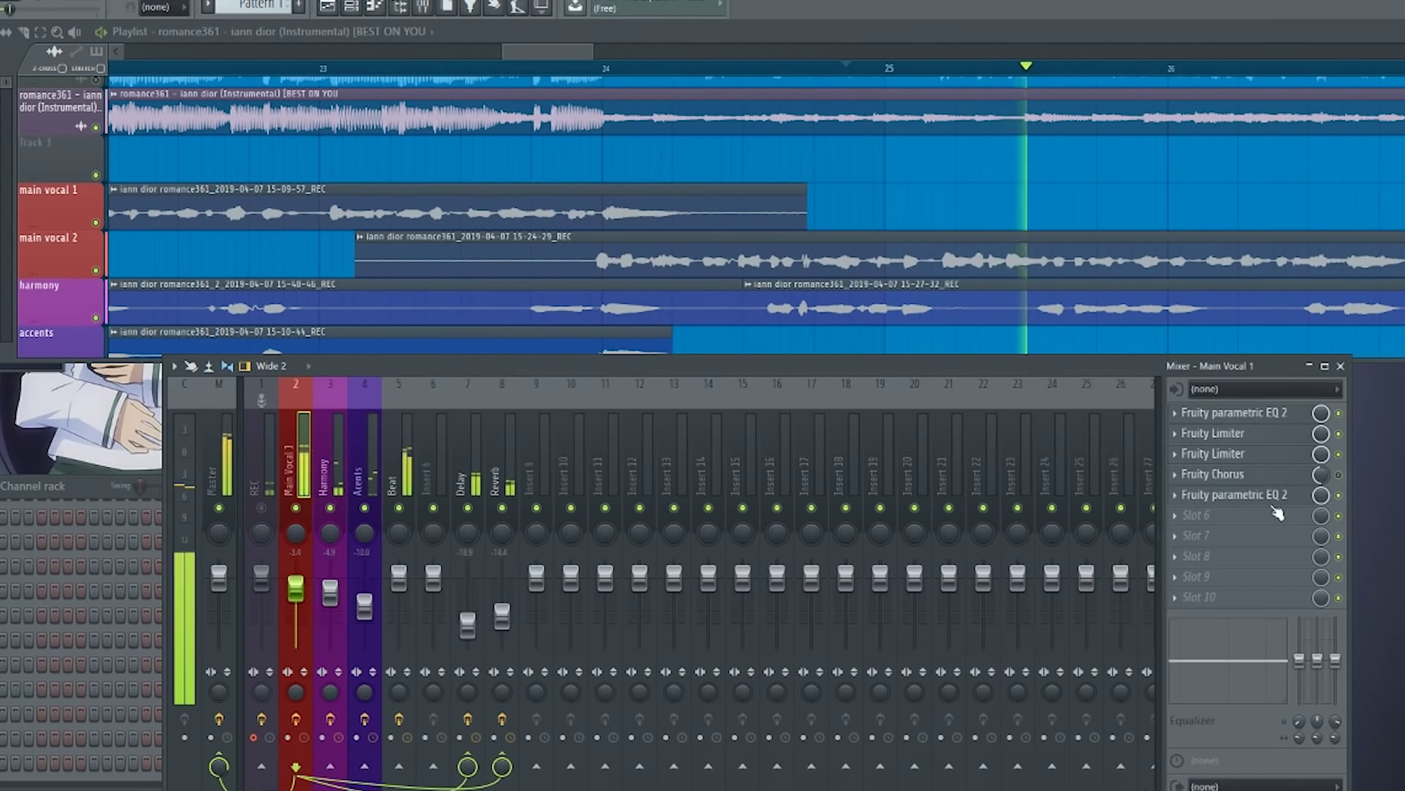
{"action": "left_click", "coordinate": [1234, 494]}
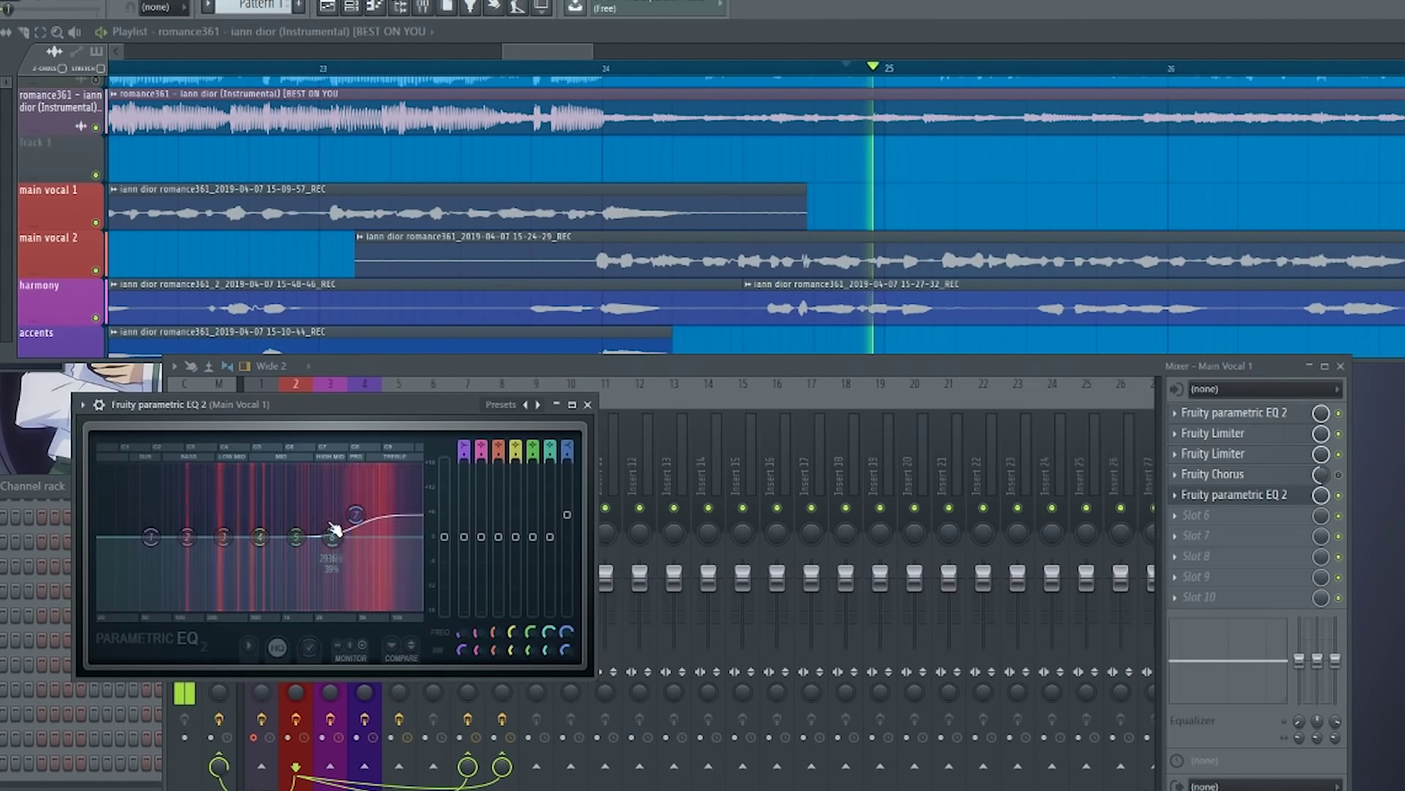
{"action": "left_click_drag", "start_coordinate": [296, 536], "coordinate": [295, 501]}
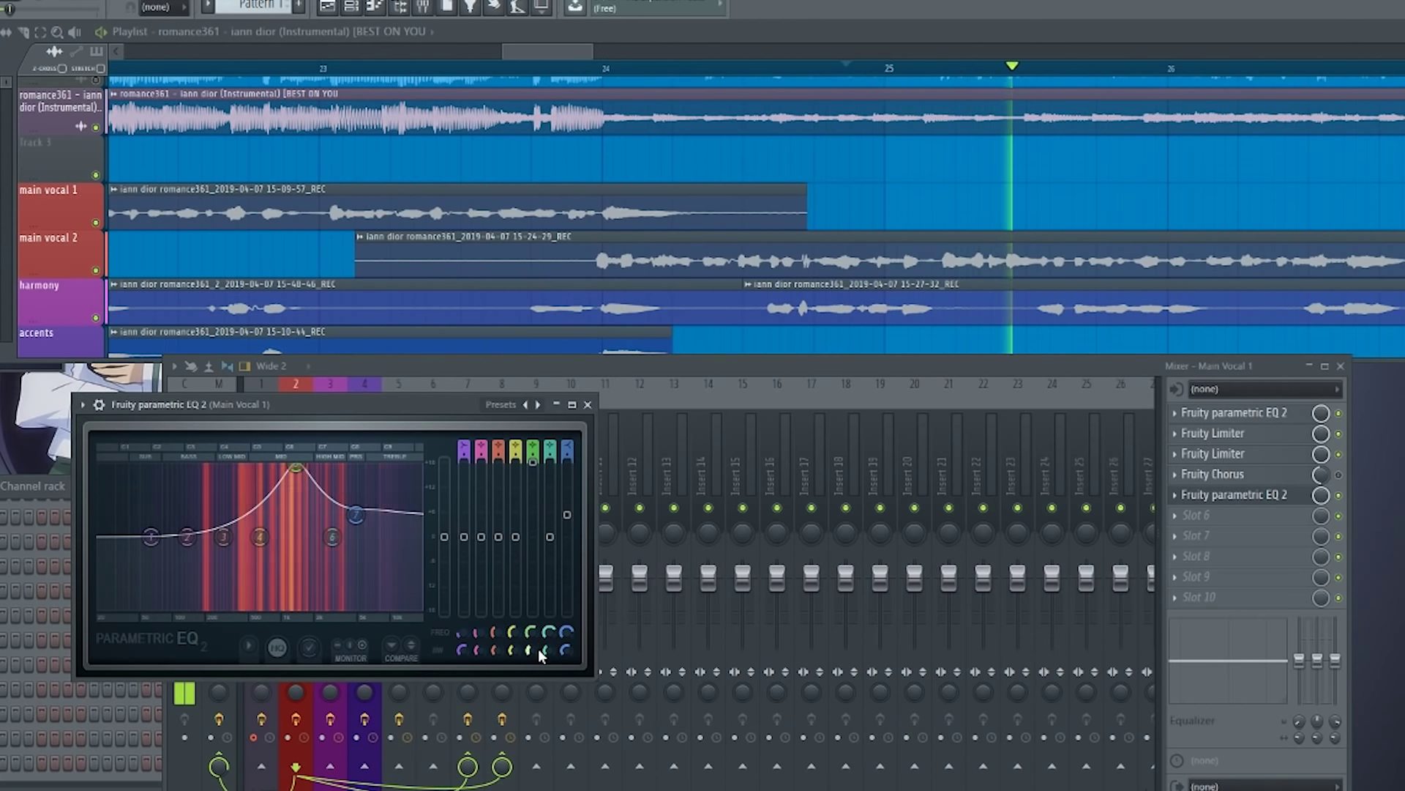
{"action": "mouse_move", "coordinate": [548, 650]}
{"action": "left_mouse_down"}
{"action": "mouse_move", "coordinate": [516, 634]}
{"action": "mouse_move", "coordinate": [534, 642]}
{"action": "left_mouse_up"}
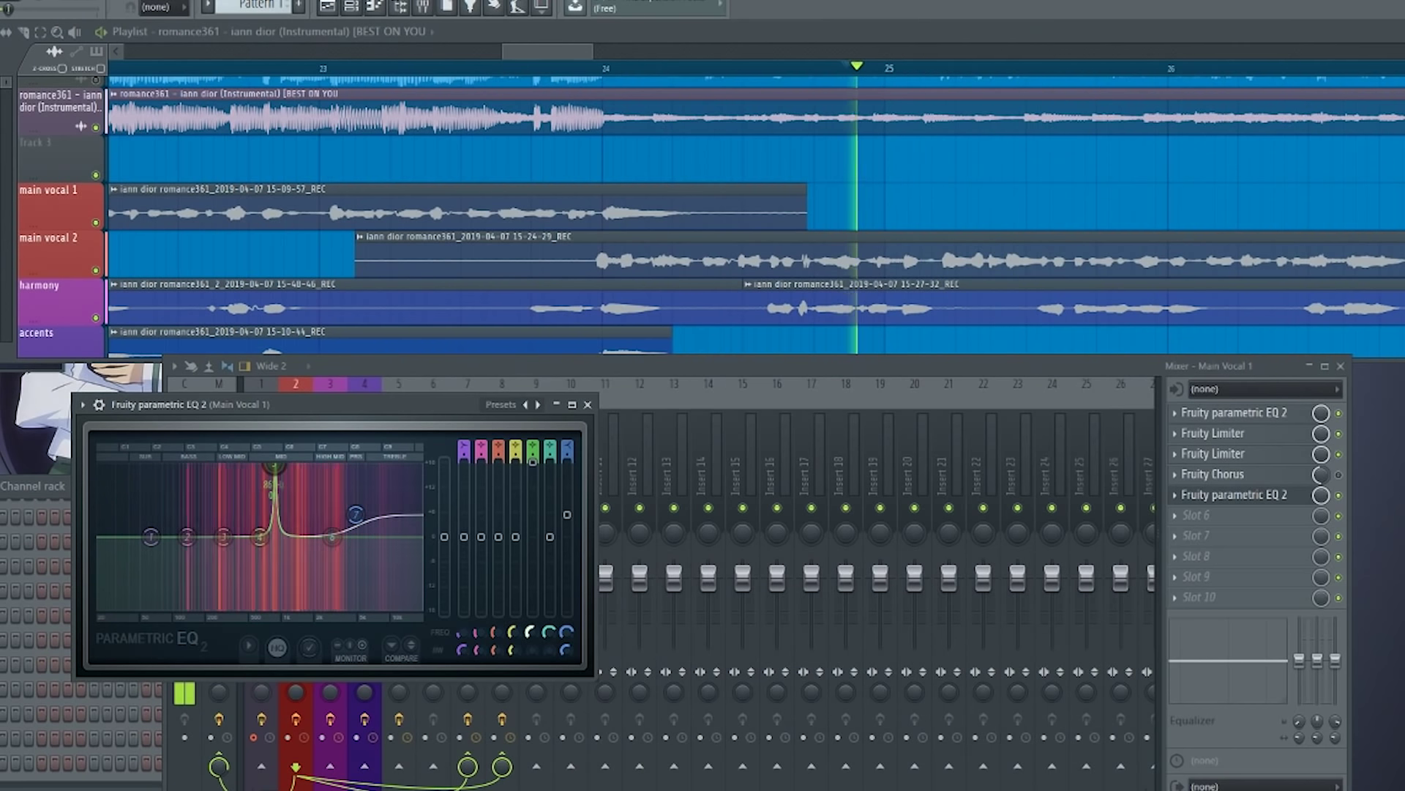
Sweep band 5 down to between the bass and low-mid ranges during playback and turn its peak into a deep narrow cut.
{"action": "left_click_drag", "start_coordinate": [534, 636], "coordinate": [533, 636]}
{"action": "key", "text": "space"}
{"action": "key", "text": "space"}
{"action": "key", "text": "space"}
{"action": "key", "text": "space"}
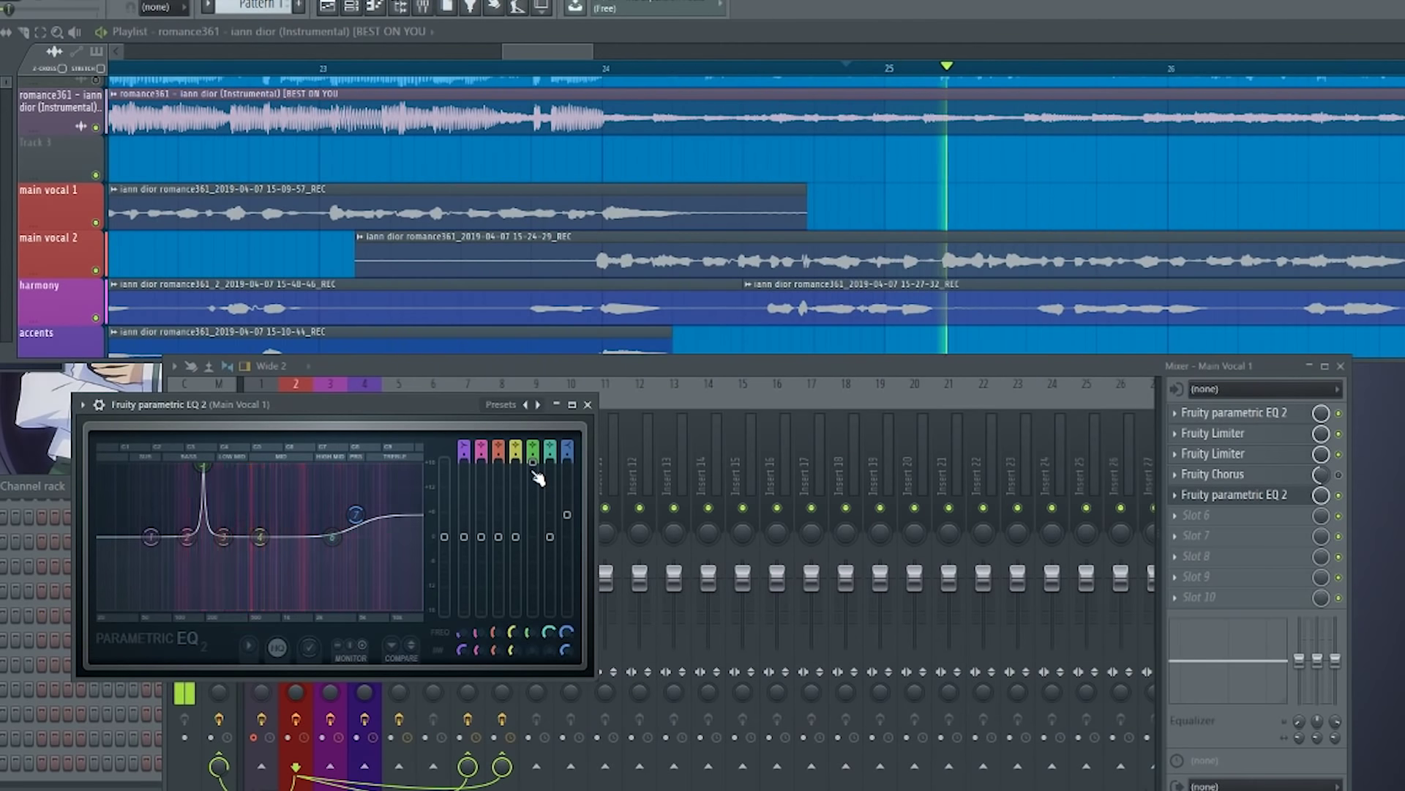
{"action": "left_click_drag", "start_coordinate": [534, 472], "coordinate": [533, 588]}
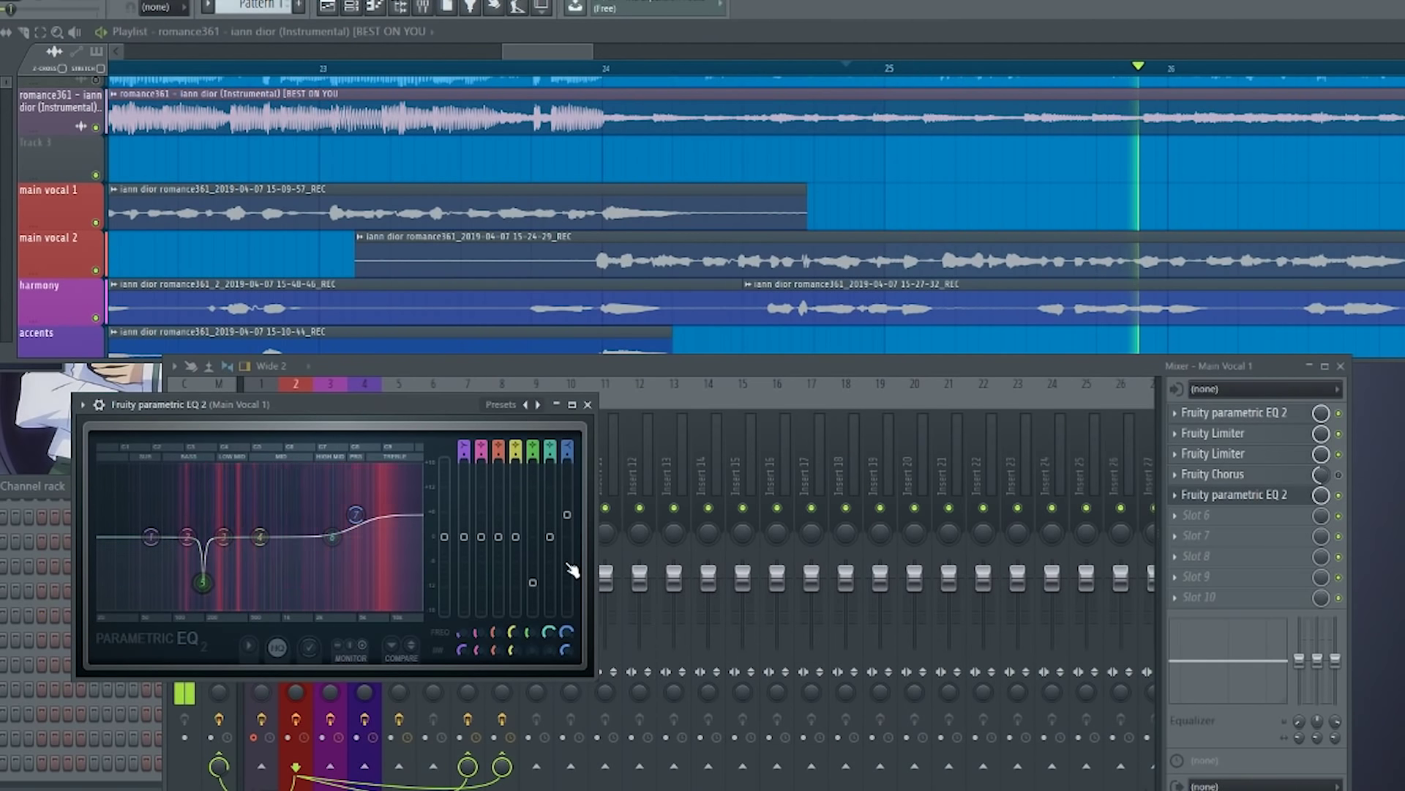
Boost and narrow EQ band 4, fine-tune its frequency near the low-mid/mid border, and pull it down into a deep cut.
{"action": "key", "text": "space"}
{"action": "key", "text": "space"}
{"action": "left_click_drag", "start_coordinate": [518, 543], "coordinate": [516, 461]}
{"action": "left_click_drag", "start_coordinate": [512, 650], "coordinate": [513, 702]}
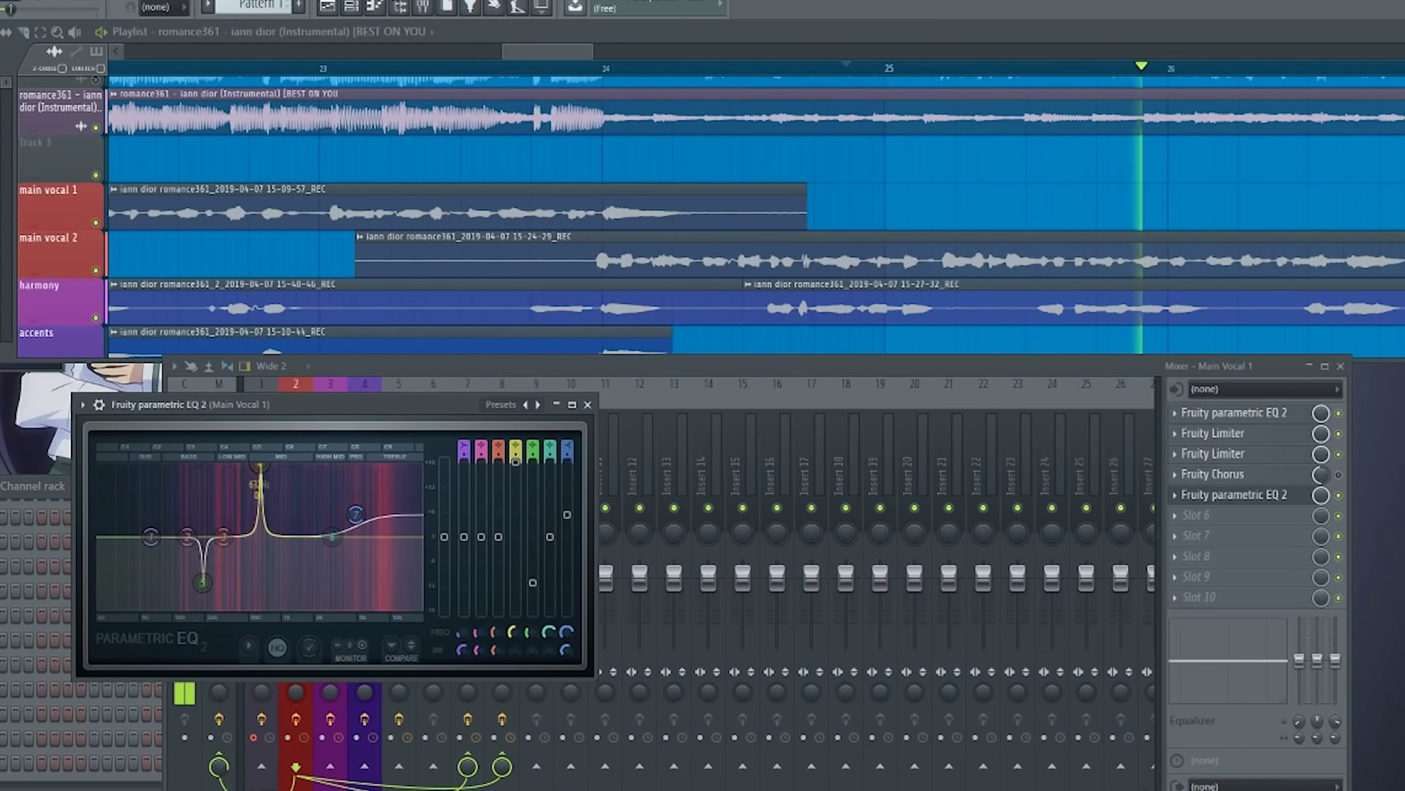
{"action": "left_click_drag", "start_coordinate": [513, 633], "coordinate": [514, 636]}
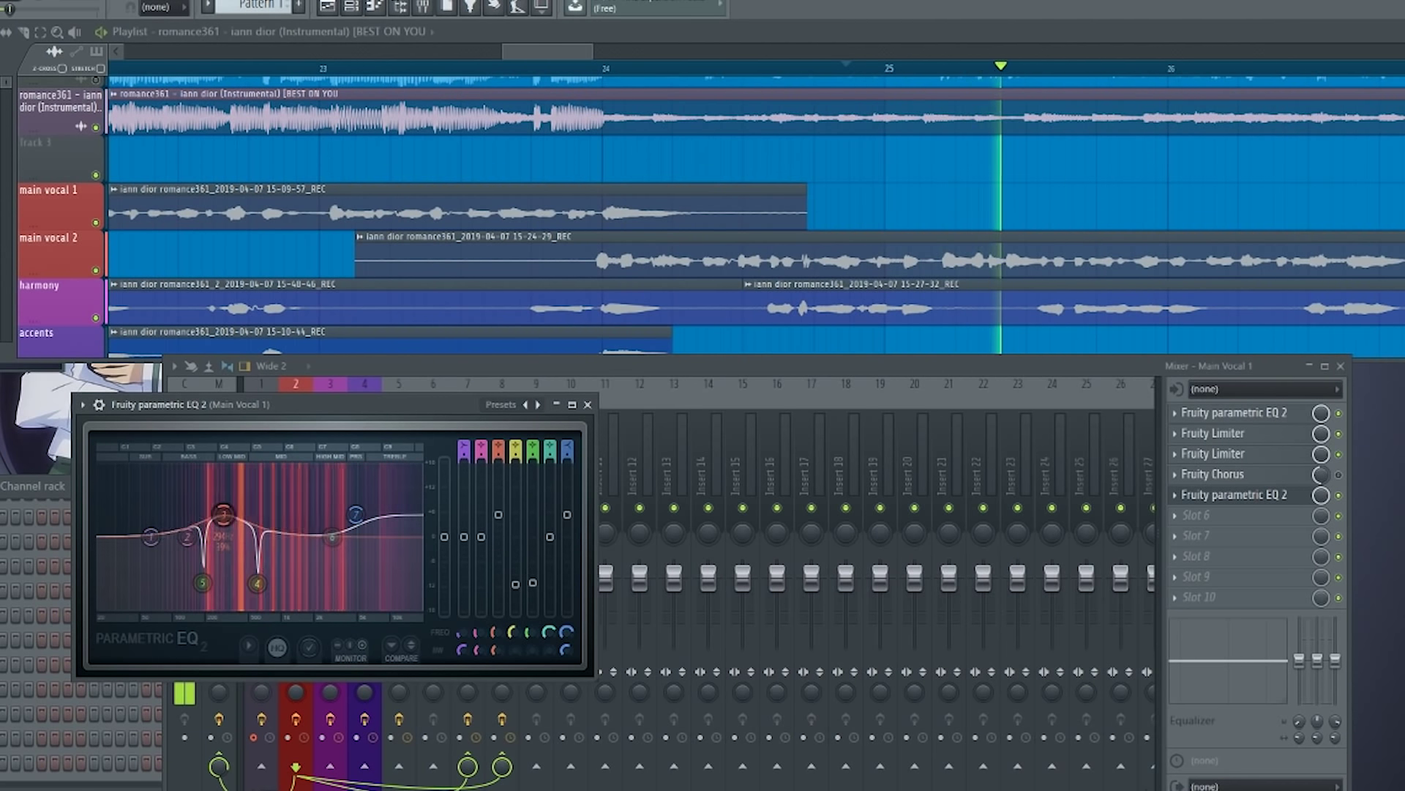
Boost and narrow EQ band 3, place it in the low mids just below band 4, and turn it into a deep cut.
{"action": "left_click_drag", "start_coordinate": [498, 514], "coordinate": [498, 462]}
{"action": "left_click_drag", "start_coordinate": [494, 650], "coordinate": [494, 618]}
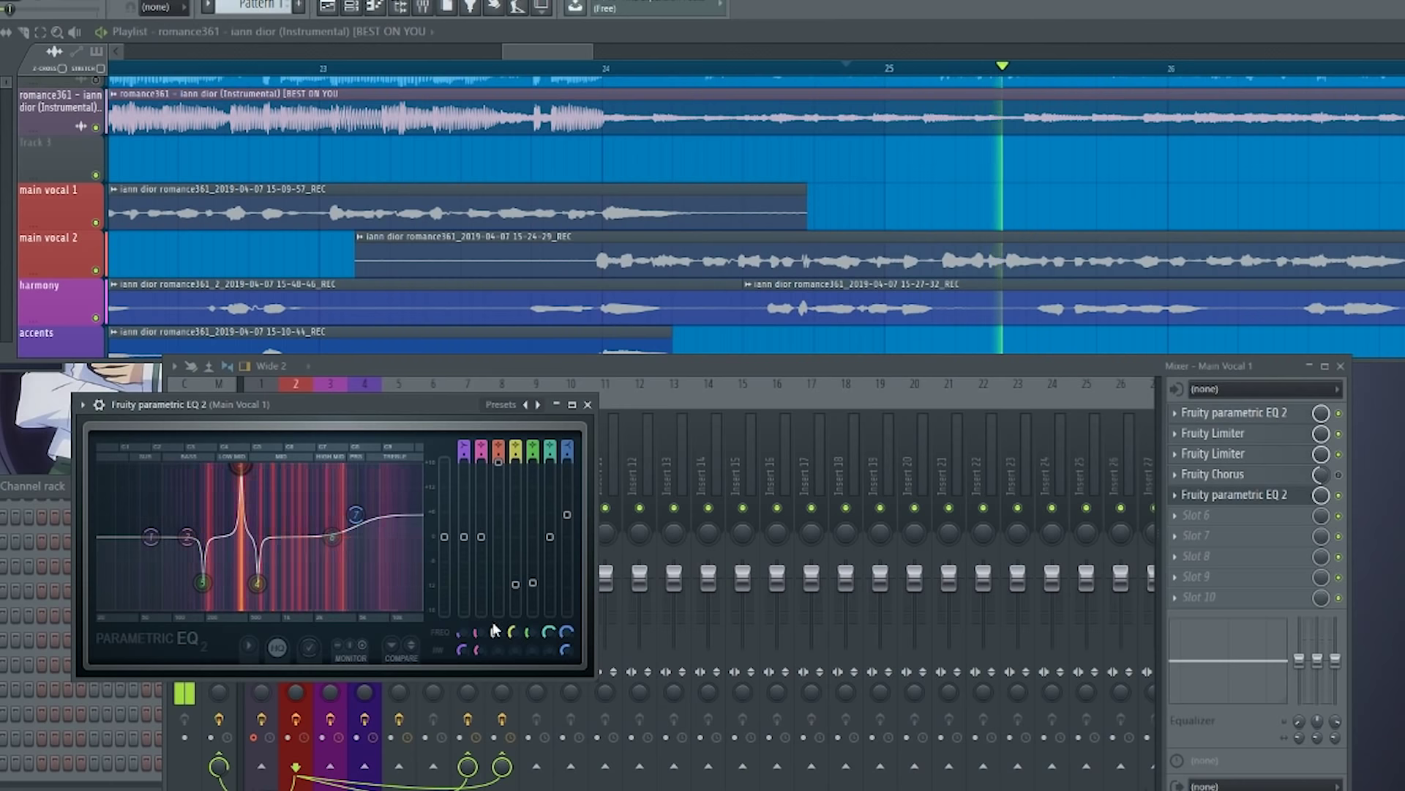
{"action": "left_click_drag", "start_coordinate": [500, 471], "coordinate": [502, 586]}
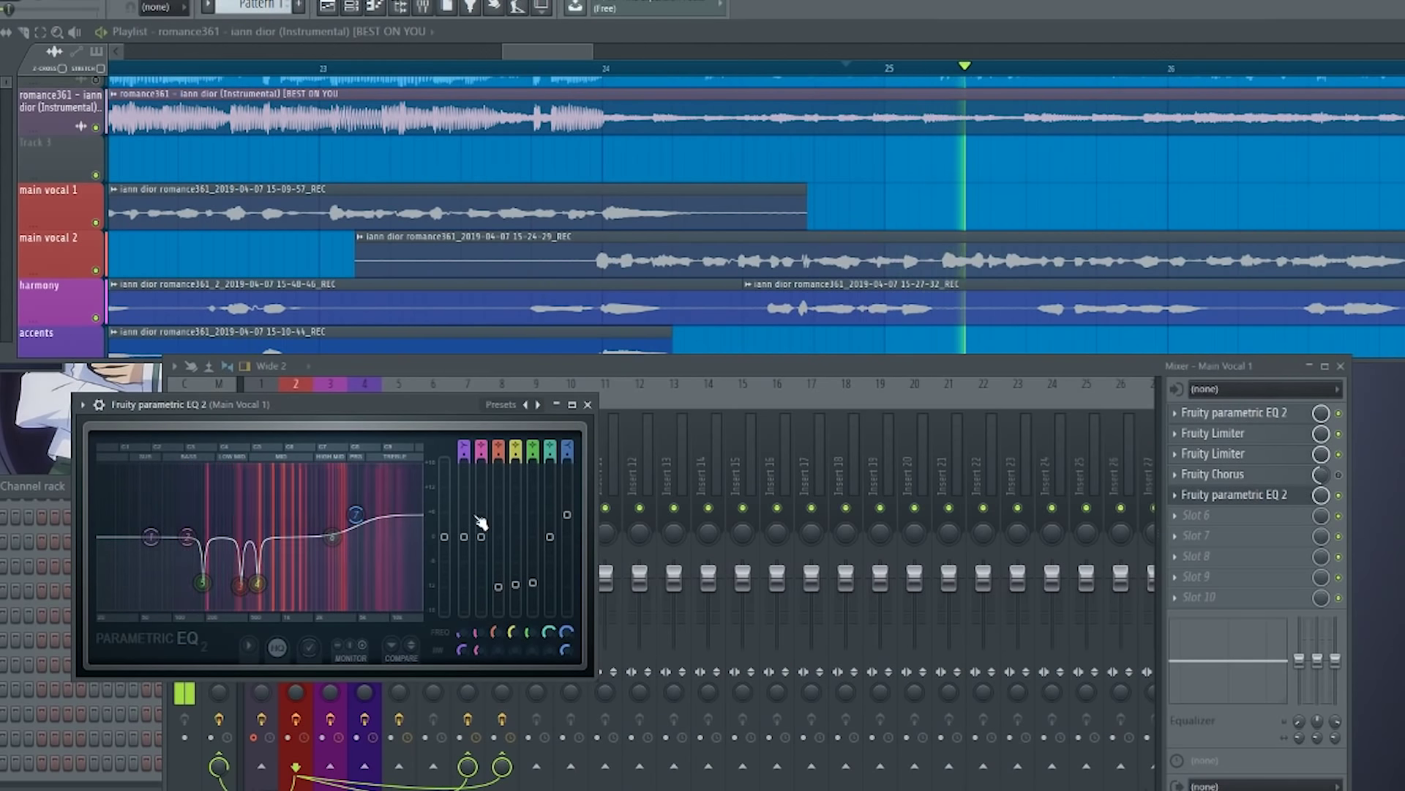
Boost and narrow band 2, turn it into a bass cut, and make the cuts on bands 3, 4 and 5 shallower.
{"action": "left_click", "coordinate": [761, 67]}
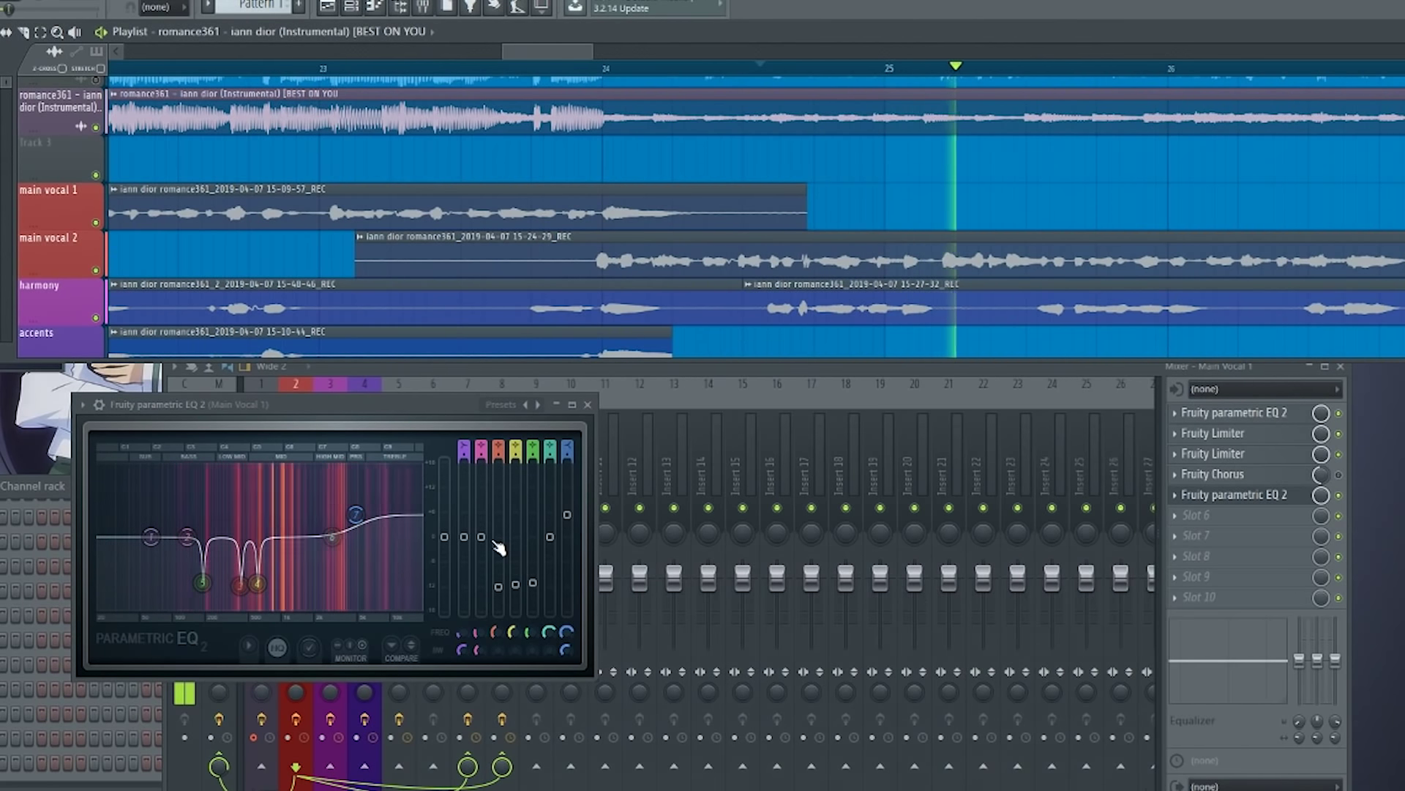
{"action": "left_click_drag", "start_coordinate": [481, 537], "coordinate": [481, 462]}
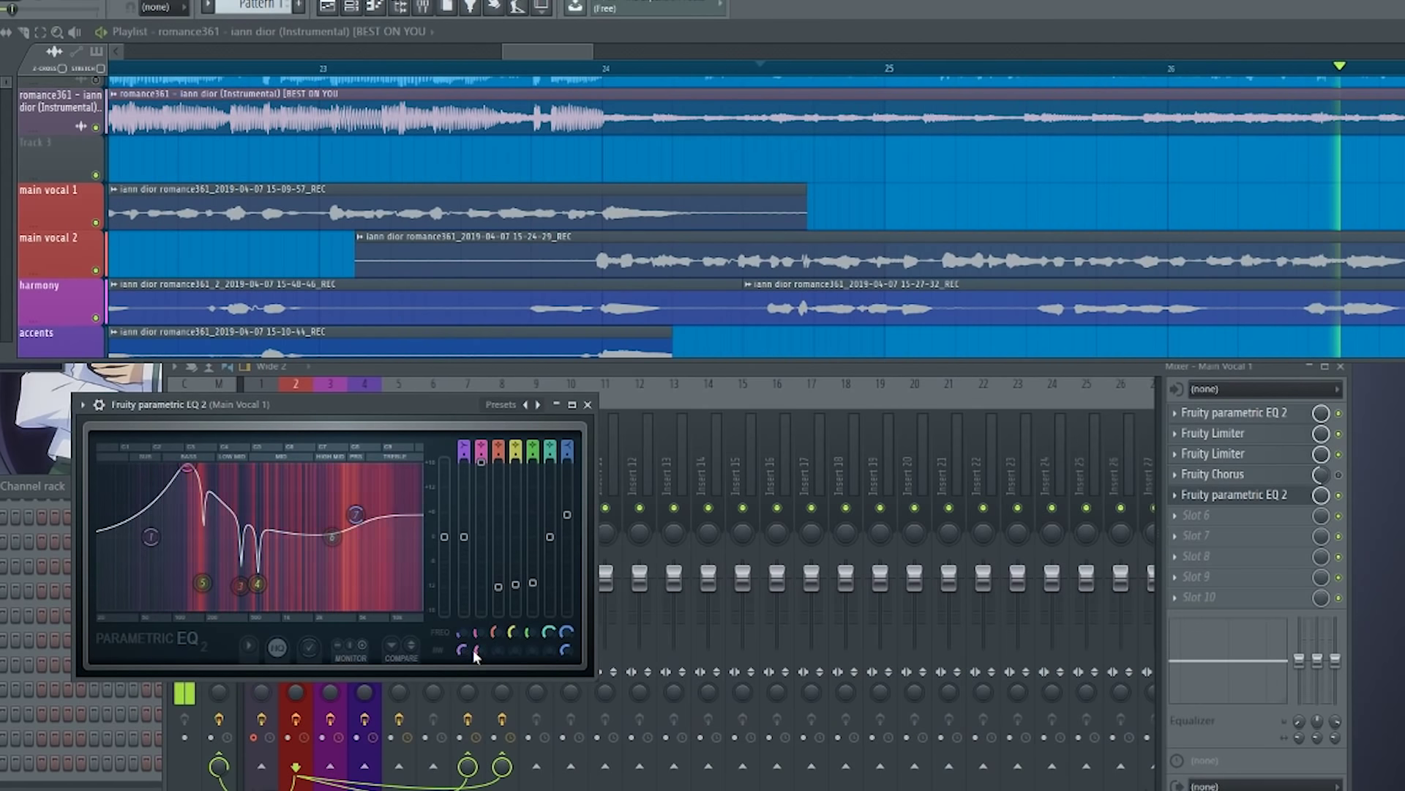
{"action": "left_click_drag", "start_coordinate": [478, 650], "coordinate": [479, 665]}
{"action": "key", "text": "space"}
{"action": "key", "text": "space"}
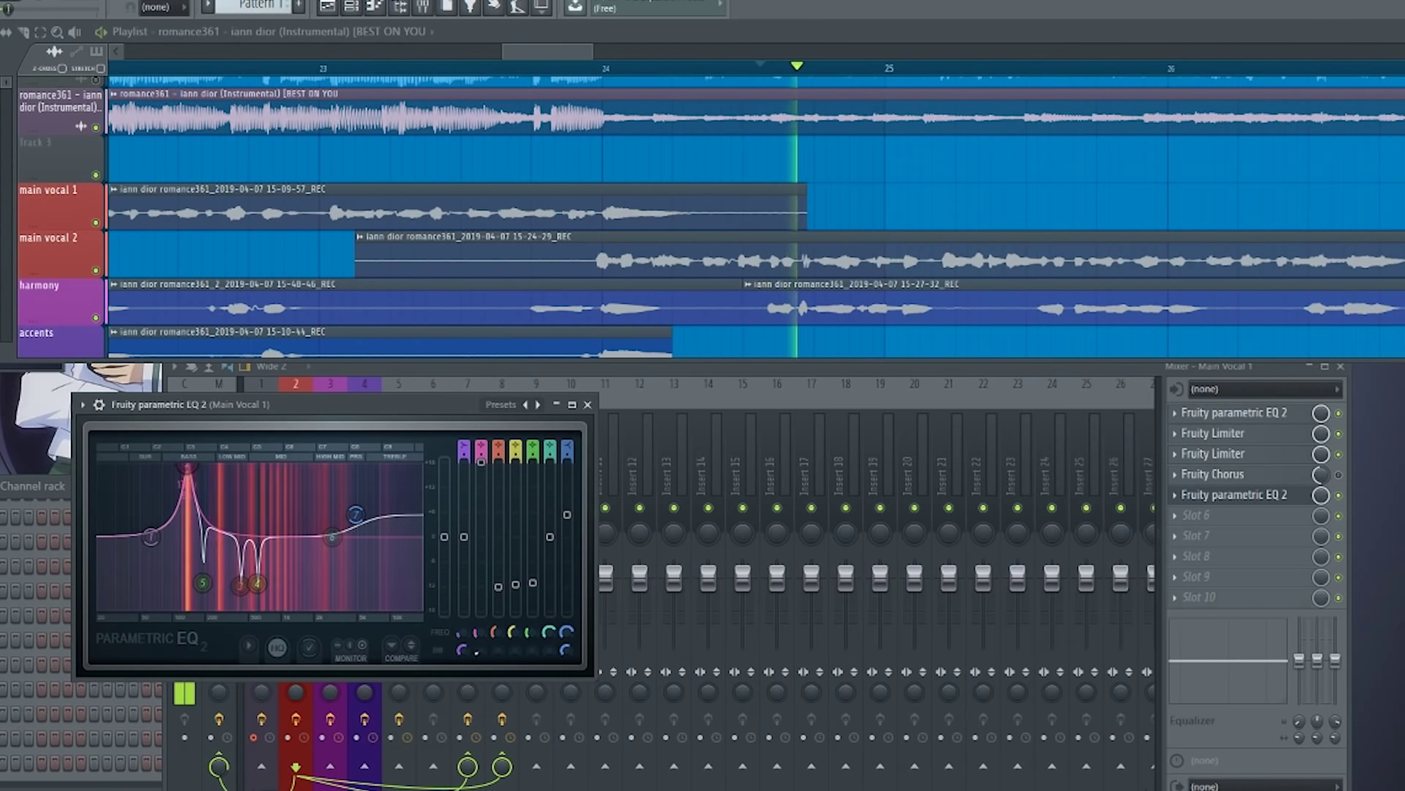
{"action": "mouse_move", "coordinate": [481, 462]}
{"action": "left_mouse_down"}
{"action": "mouse_move", "coordinate": [481, 586]}
{"action": "mouse_move", "coordinate": [532, 573]}
{"action": "mouse_move", "coordinate": [500, 566]}
{"action": "left_mouse_up"}
{"action": "key", "text": "space"}
{"action": "key", "text": "space"}
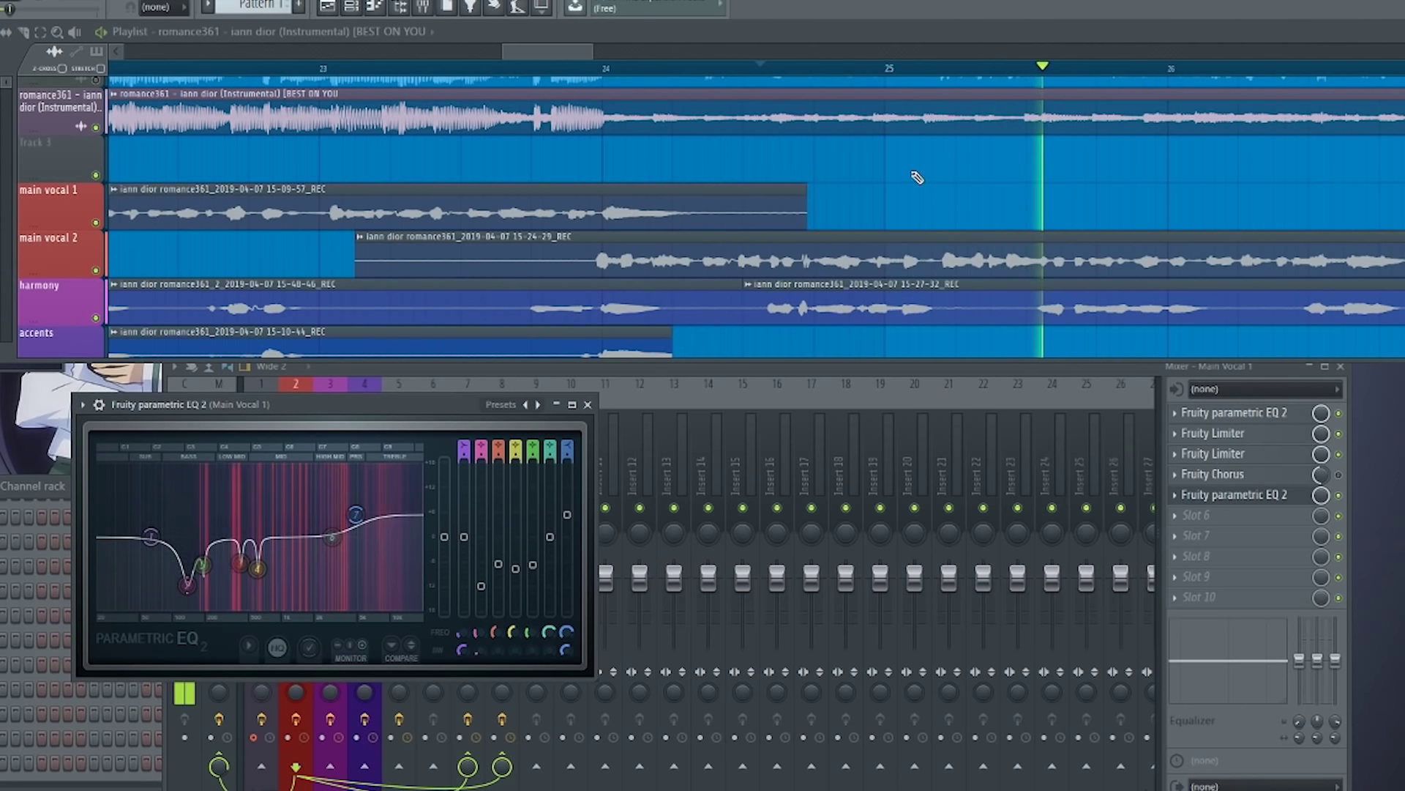
Close the Main Vocal 1 EQ, select the Master track, and listen to the mix through the section starting at bar 28.
{"action": "scroll", "coordinate": [917, 177], "scroll_direction": "down", "scroll_amount": 3}
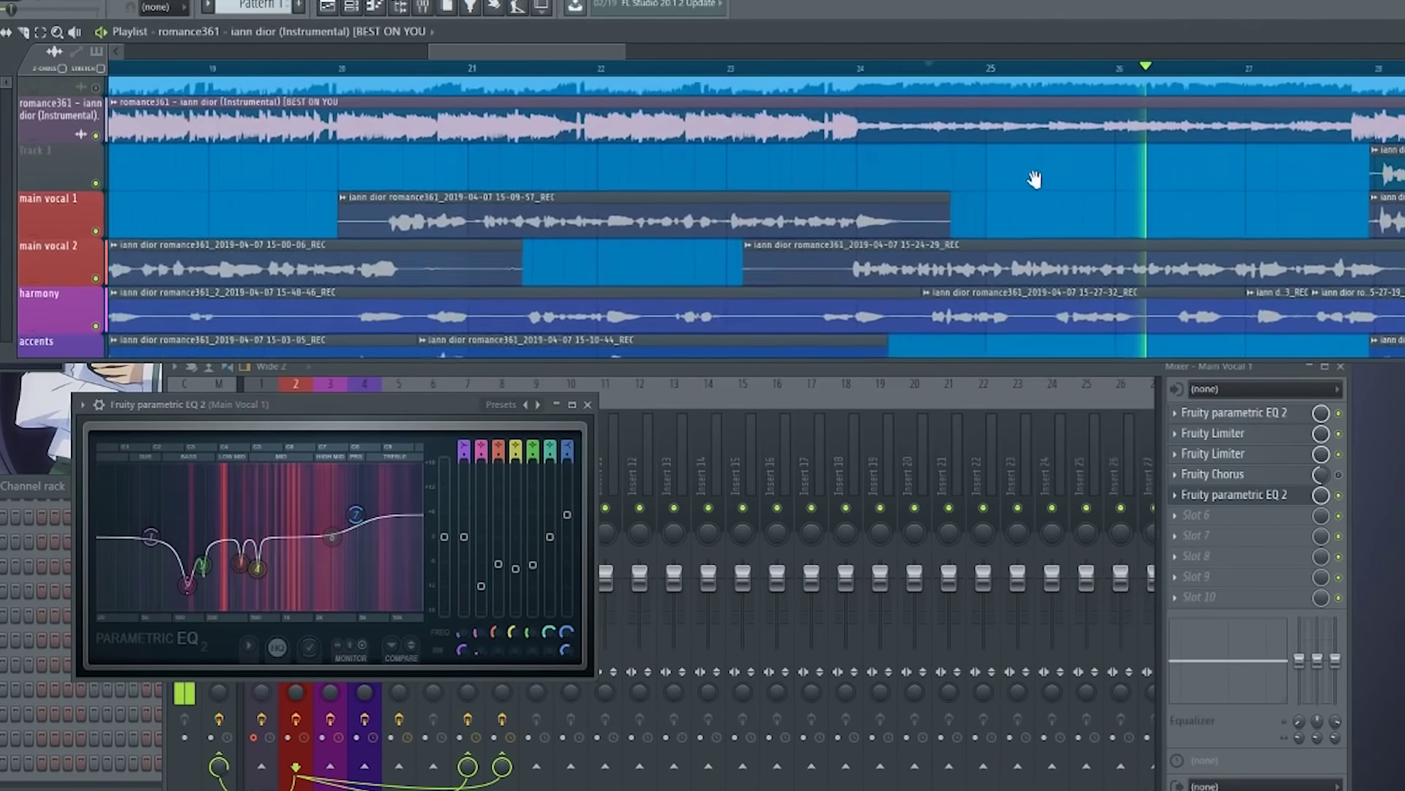
{"action": "scroll", "coordinate": [1036, 179], "scroll_direction": "down", "scroll_amount": 2}
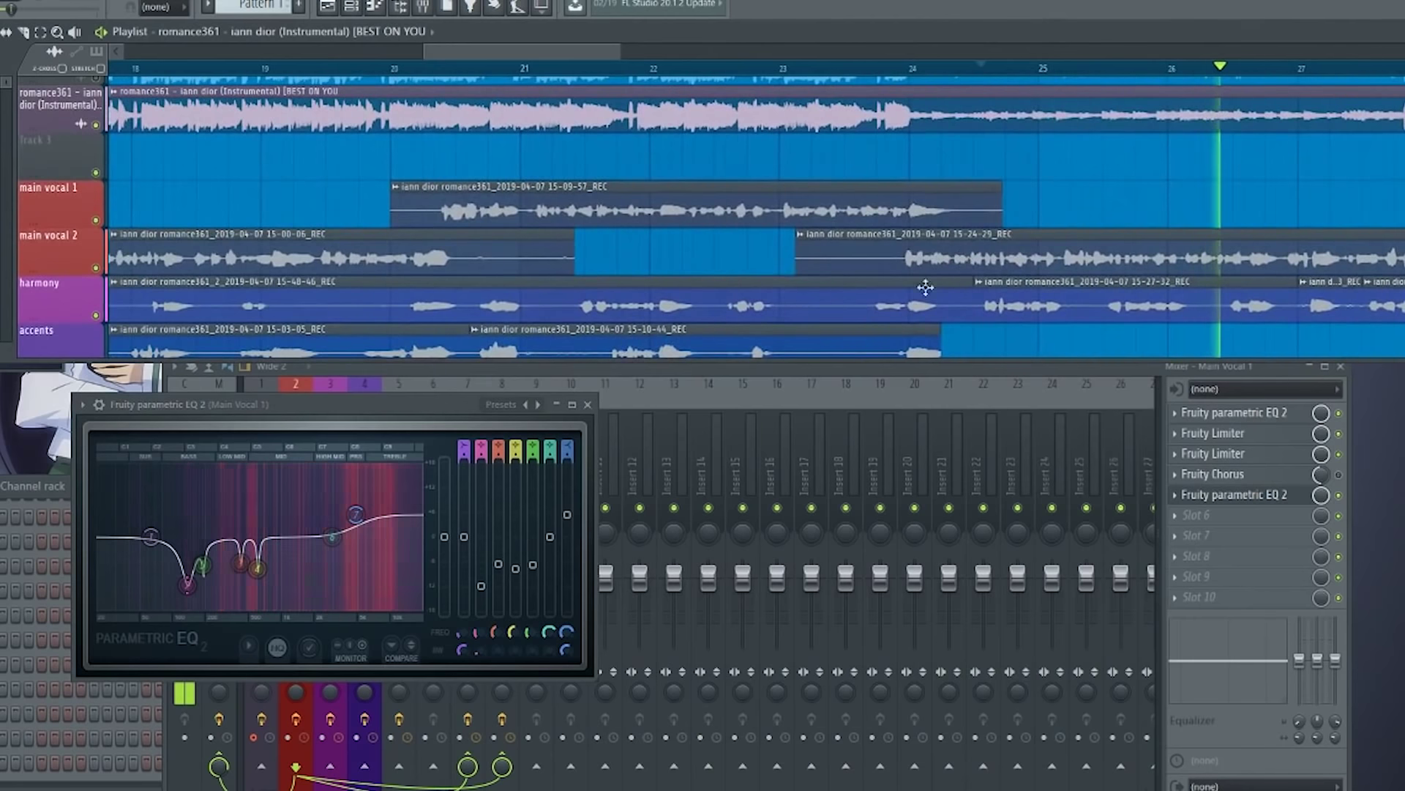
{"action": "left_click", "coordinate": [587, 405]}
{"action": "left_click", "coordinate": [206, 458]}
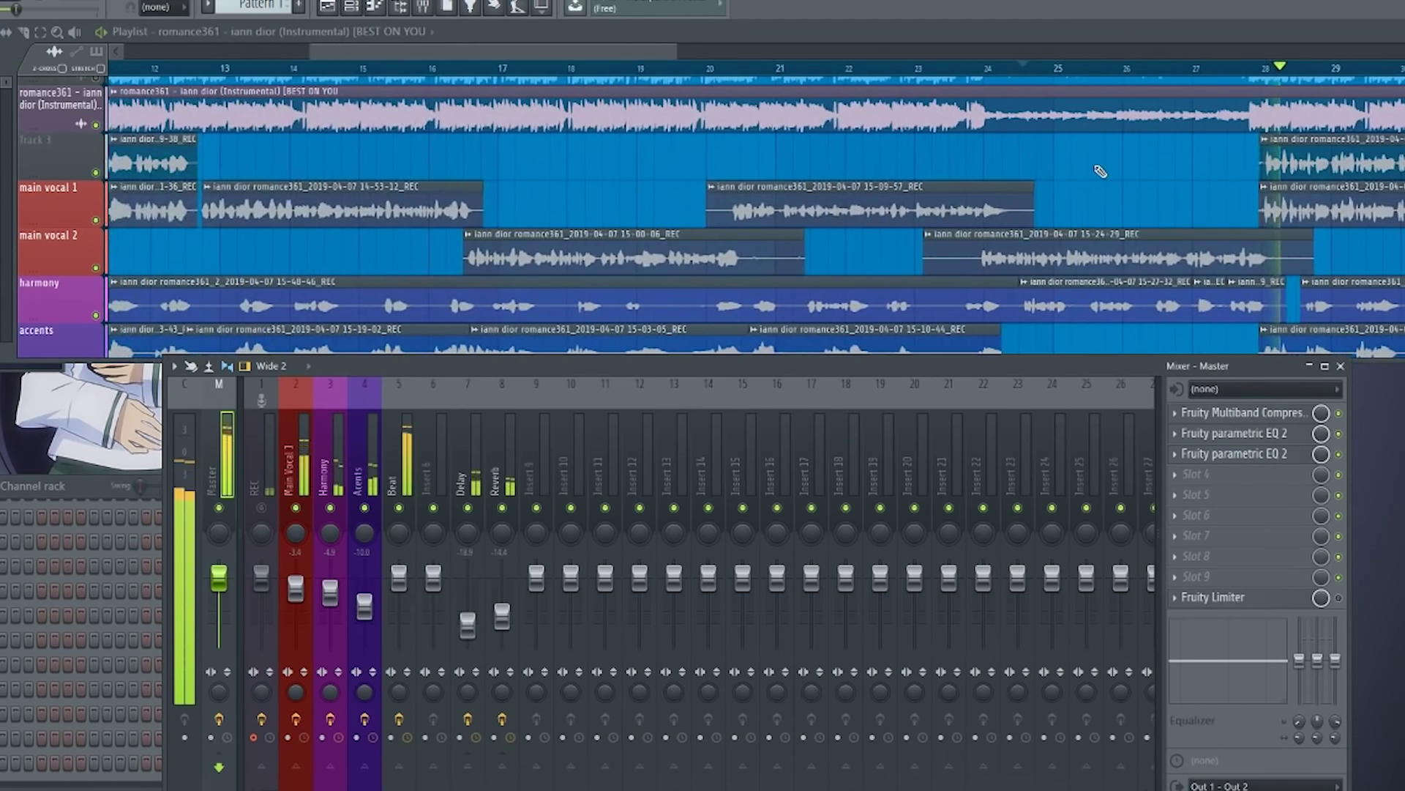
{"action": "scroll", "coordinate": [1098, 173], "scroll_direction": "down", "scroll_amount": 3}
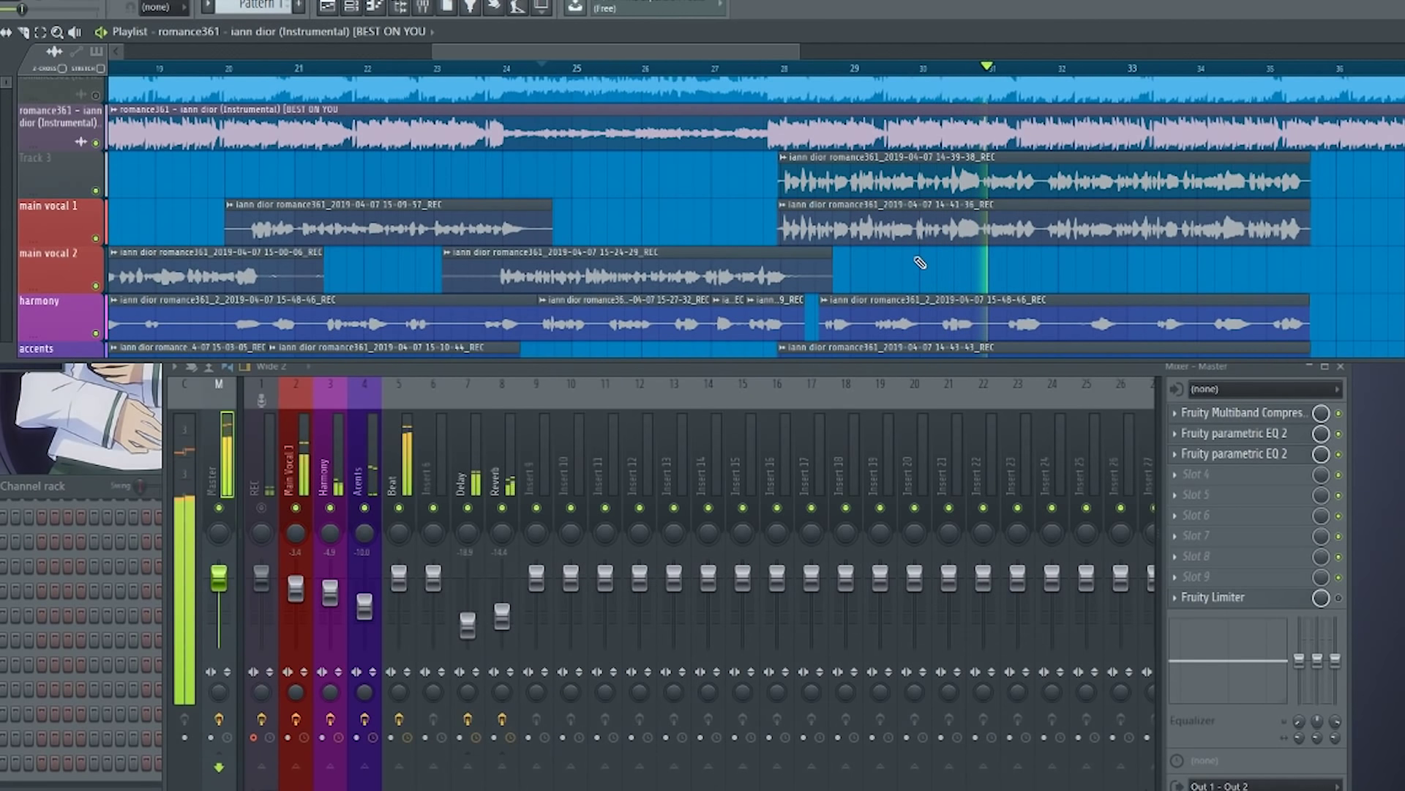
{"action": "left_click_drag", "start_coordinate": [960, 268], "coordinate": [787, 235]}
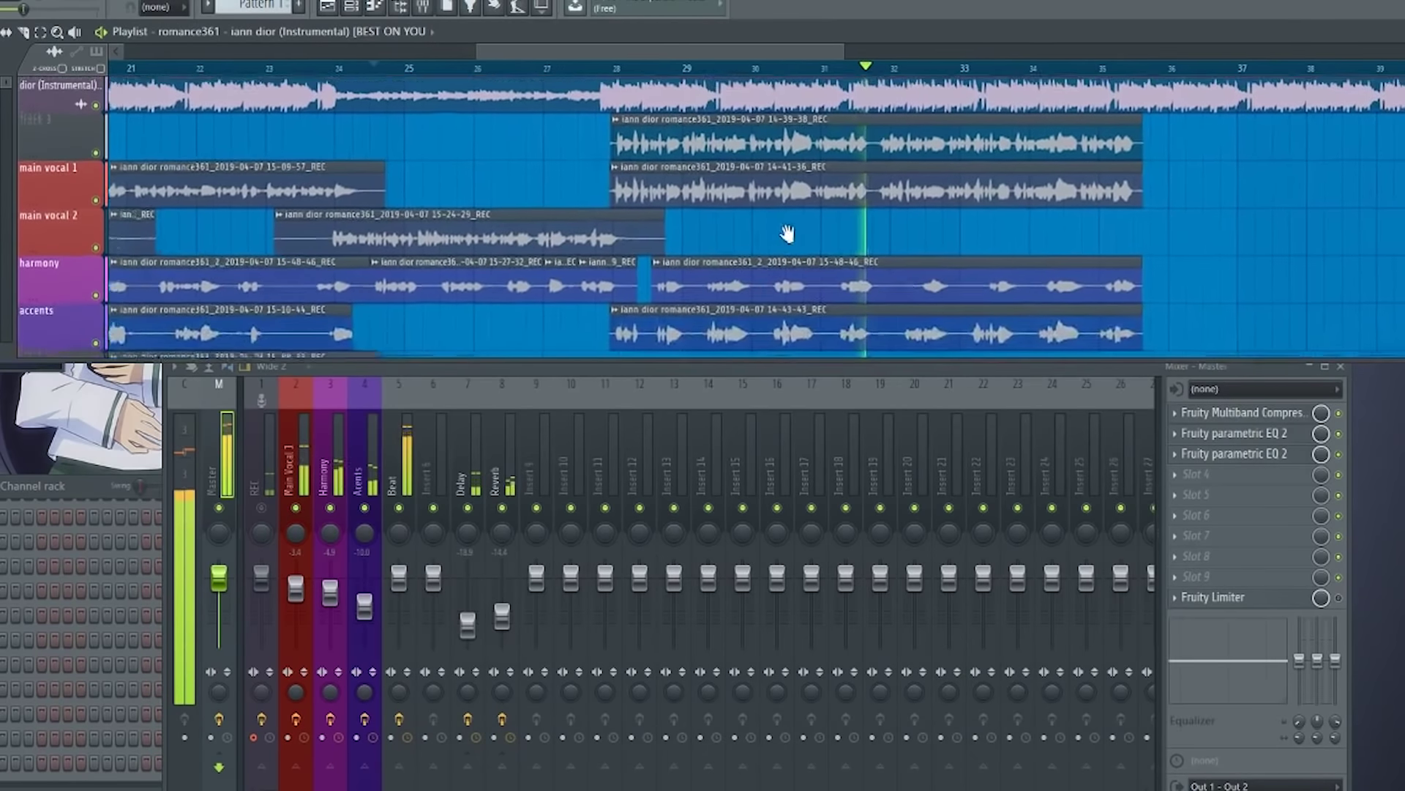
{"action": "scroll", "coordinate": [797, 241], "scroll_direction": "down", "scroll_amount": 1}
{"action": "key", "text": "space"}
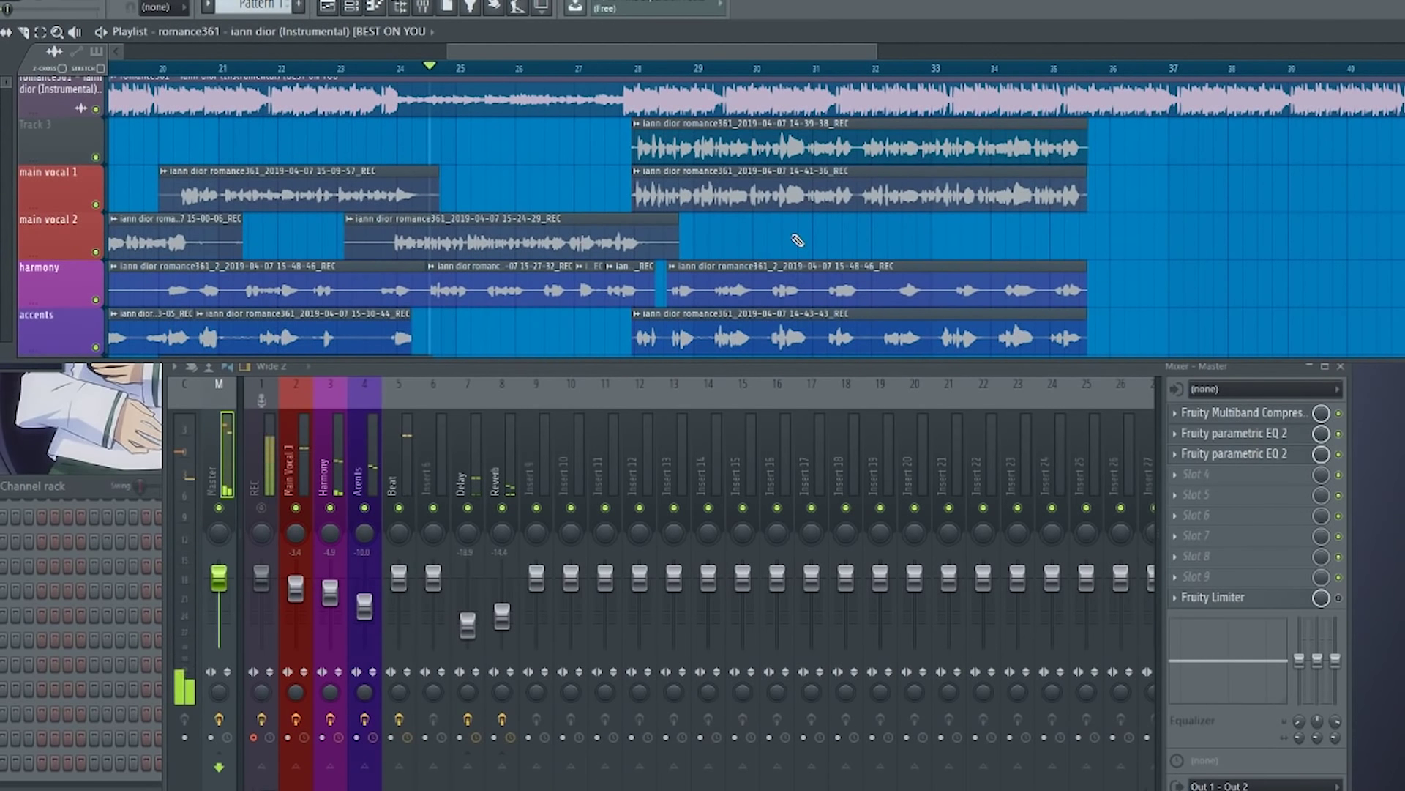
Unmute the REC mixer track and bring the whole song arrangement into view in the playlist.
{"action": "left_click", "coordinate": [262, 508]}
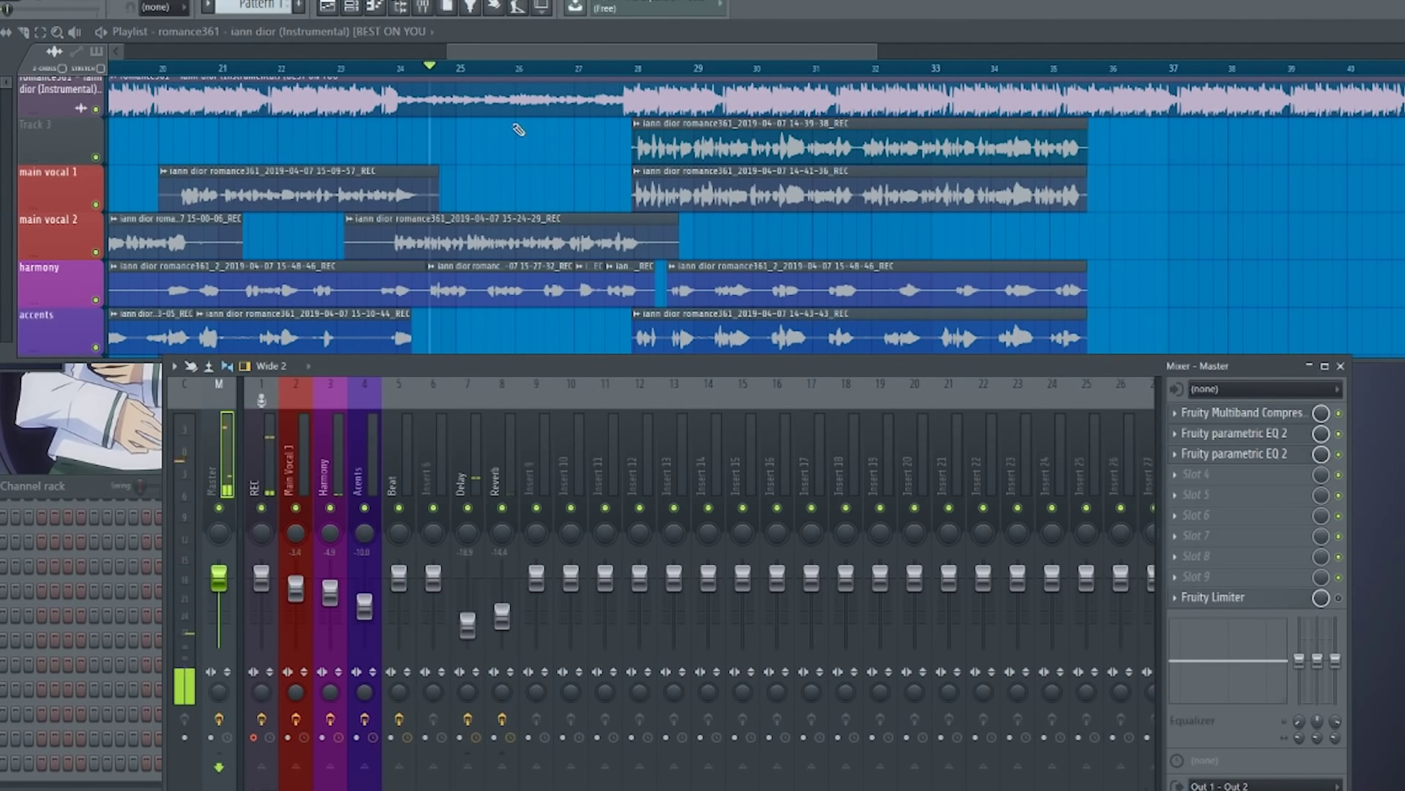
{"action": "scroll", "coordinate": [522, 187], "scroll_direction": "down", "scroll_amount": 4}
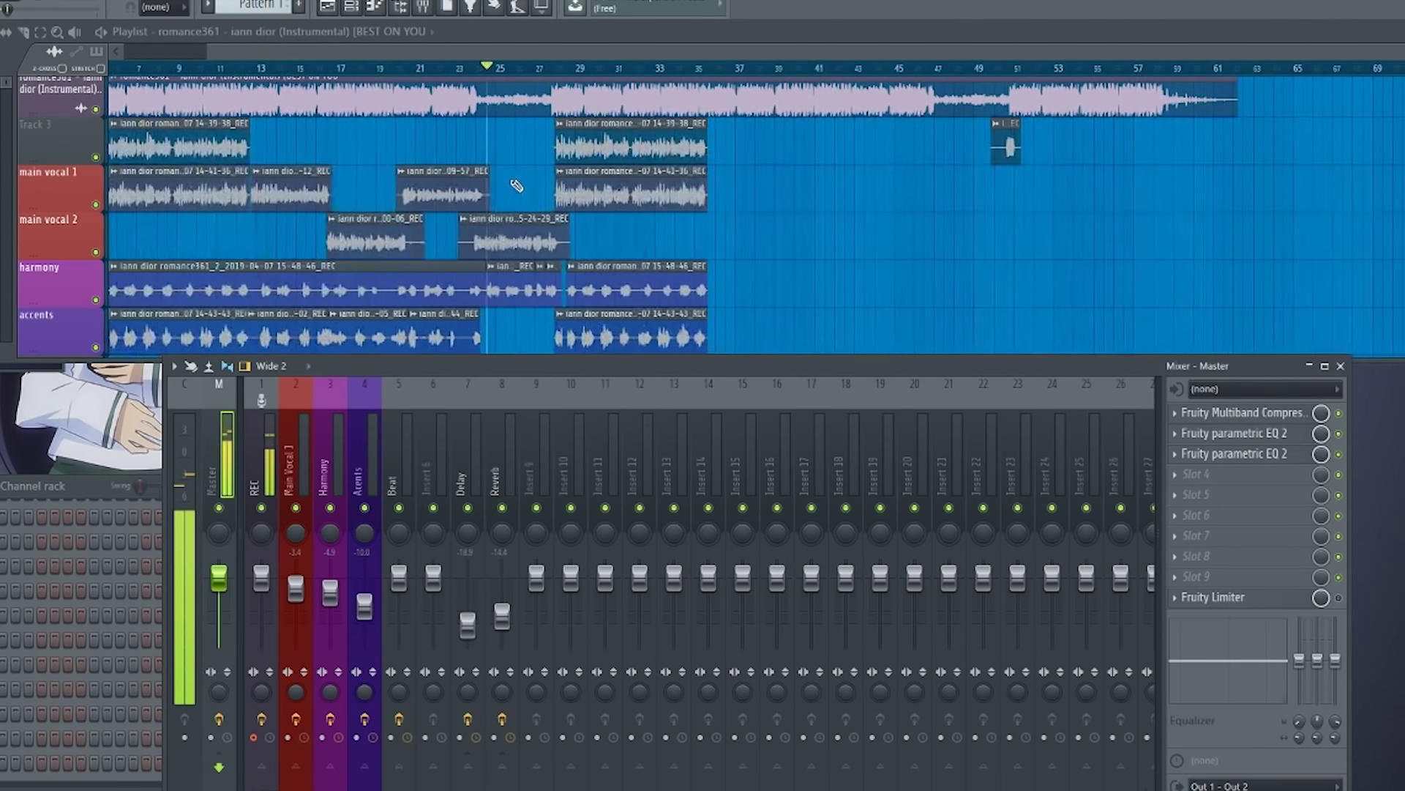
{"action": "scroll", "coordinate": [517, 182], "scroll_direction": "down", "scroll_amount": 2}
{"action": "scroll", "coordinate": [515, 188], "scroll_direction": "down", "scroll_amount": 1}
{"action": "scroll", "coordinate": [507, 235], "scroll_direction": "up", "scroll_amount": 1}
{"action": "left_click_drag", "start_coordinate": [508, 238], "coordinate": [864, 249]}
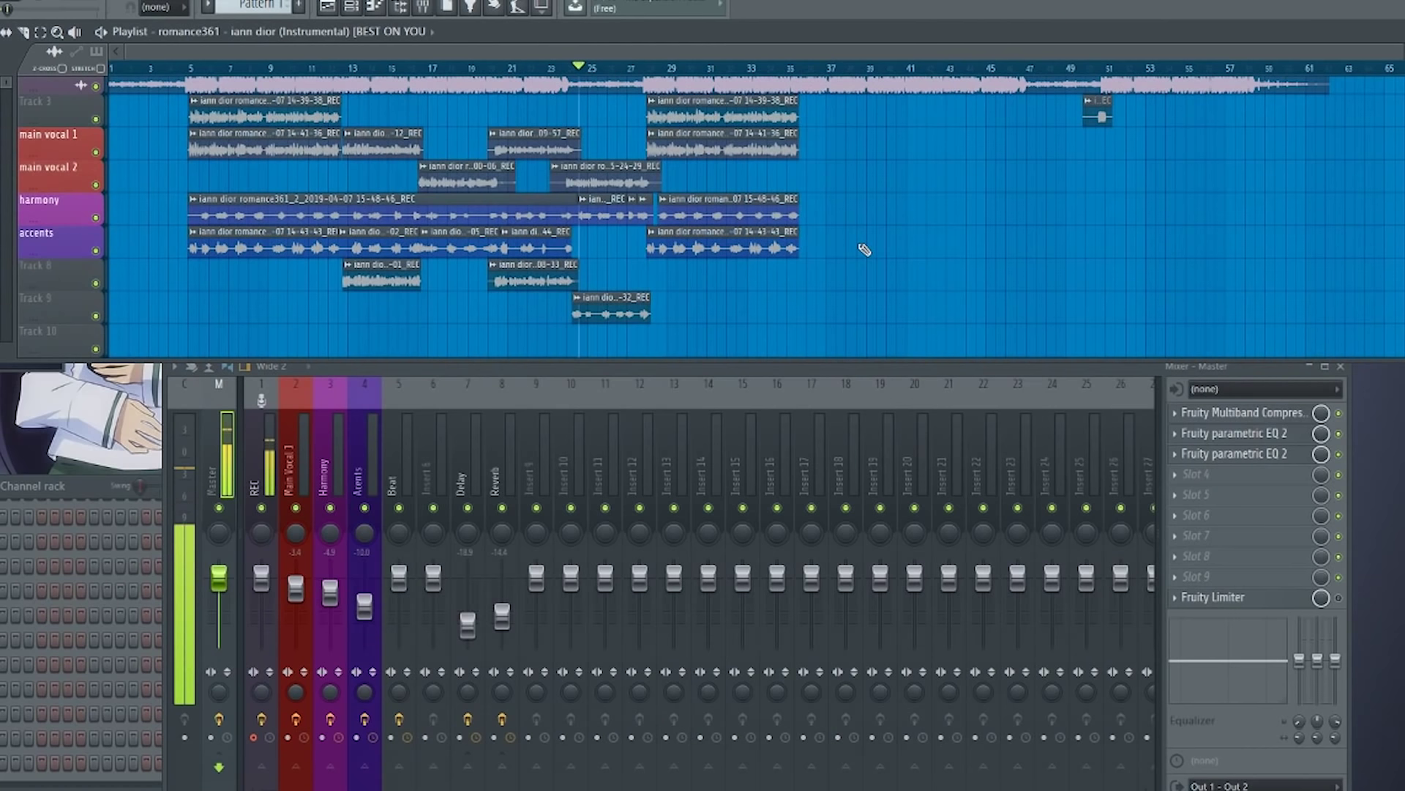